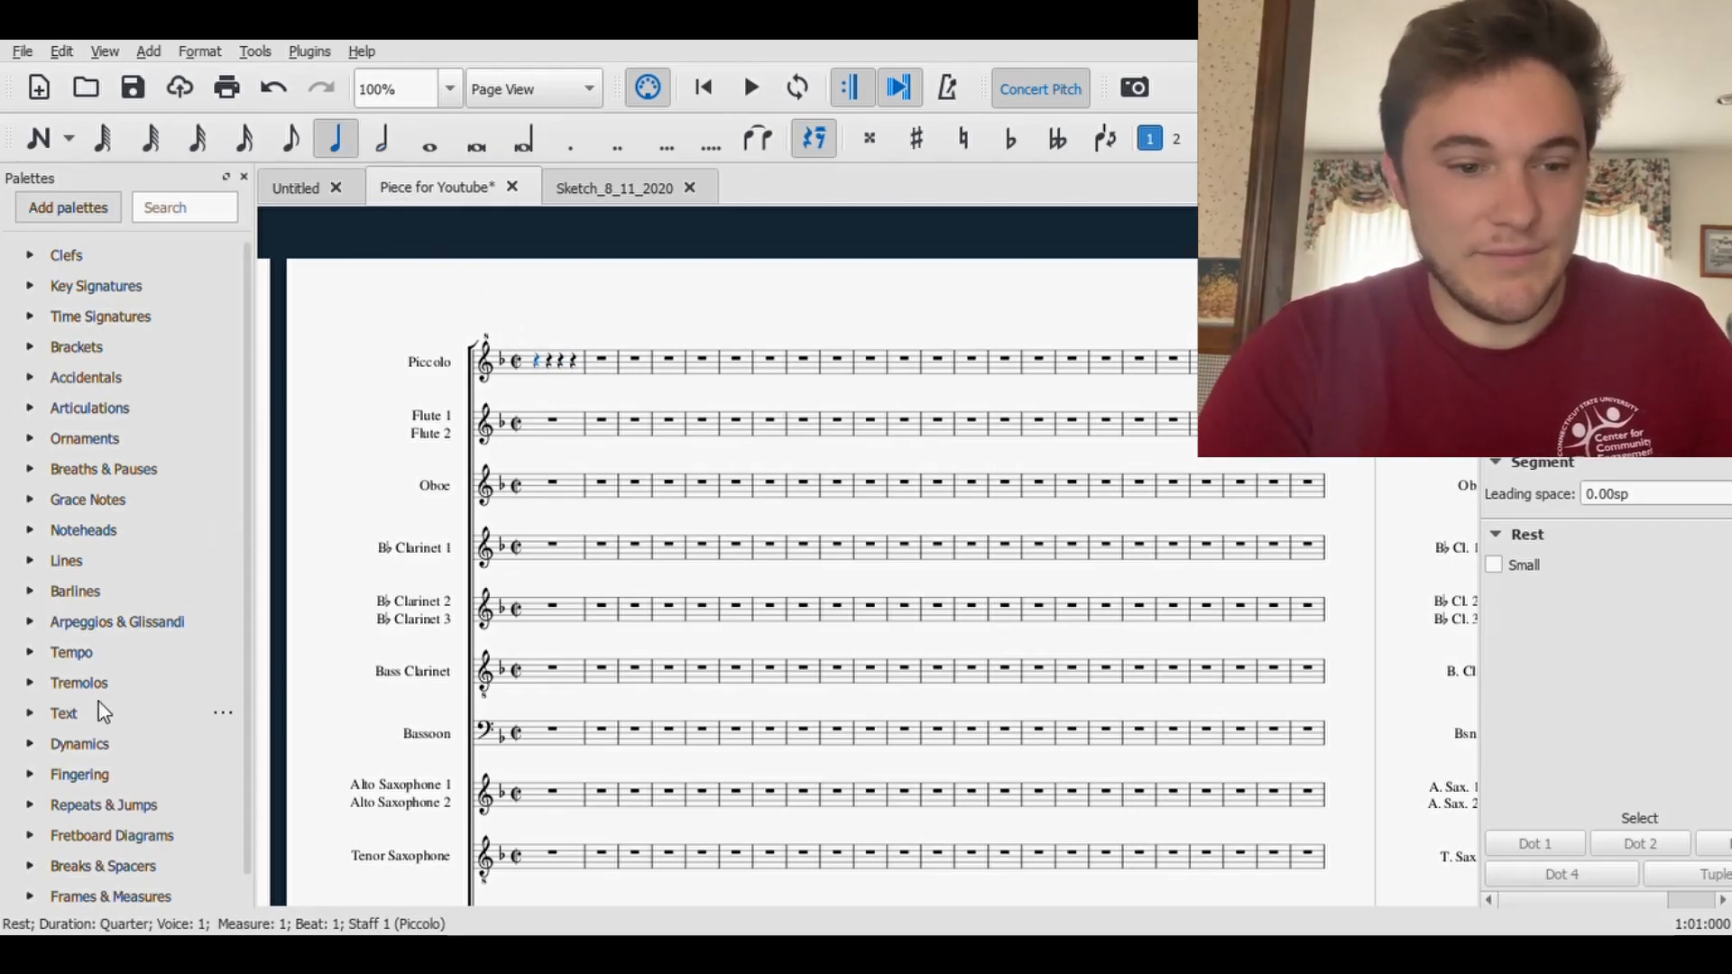
- Add a quarter-note tempo marking above the Piccolo's first measure, set it to 220, and save the score
{"action": "left_click", "coordinate": [30, 652]}
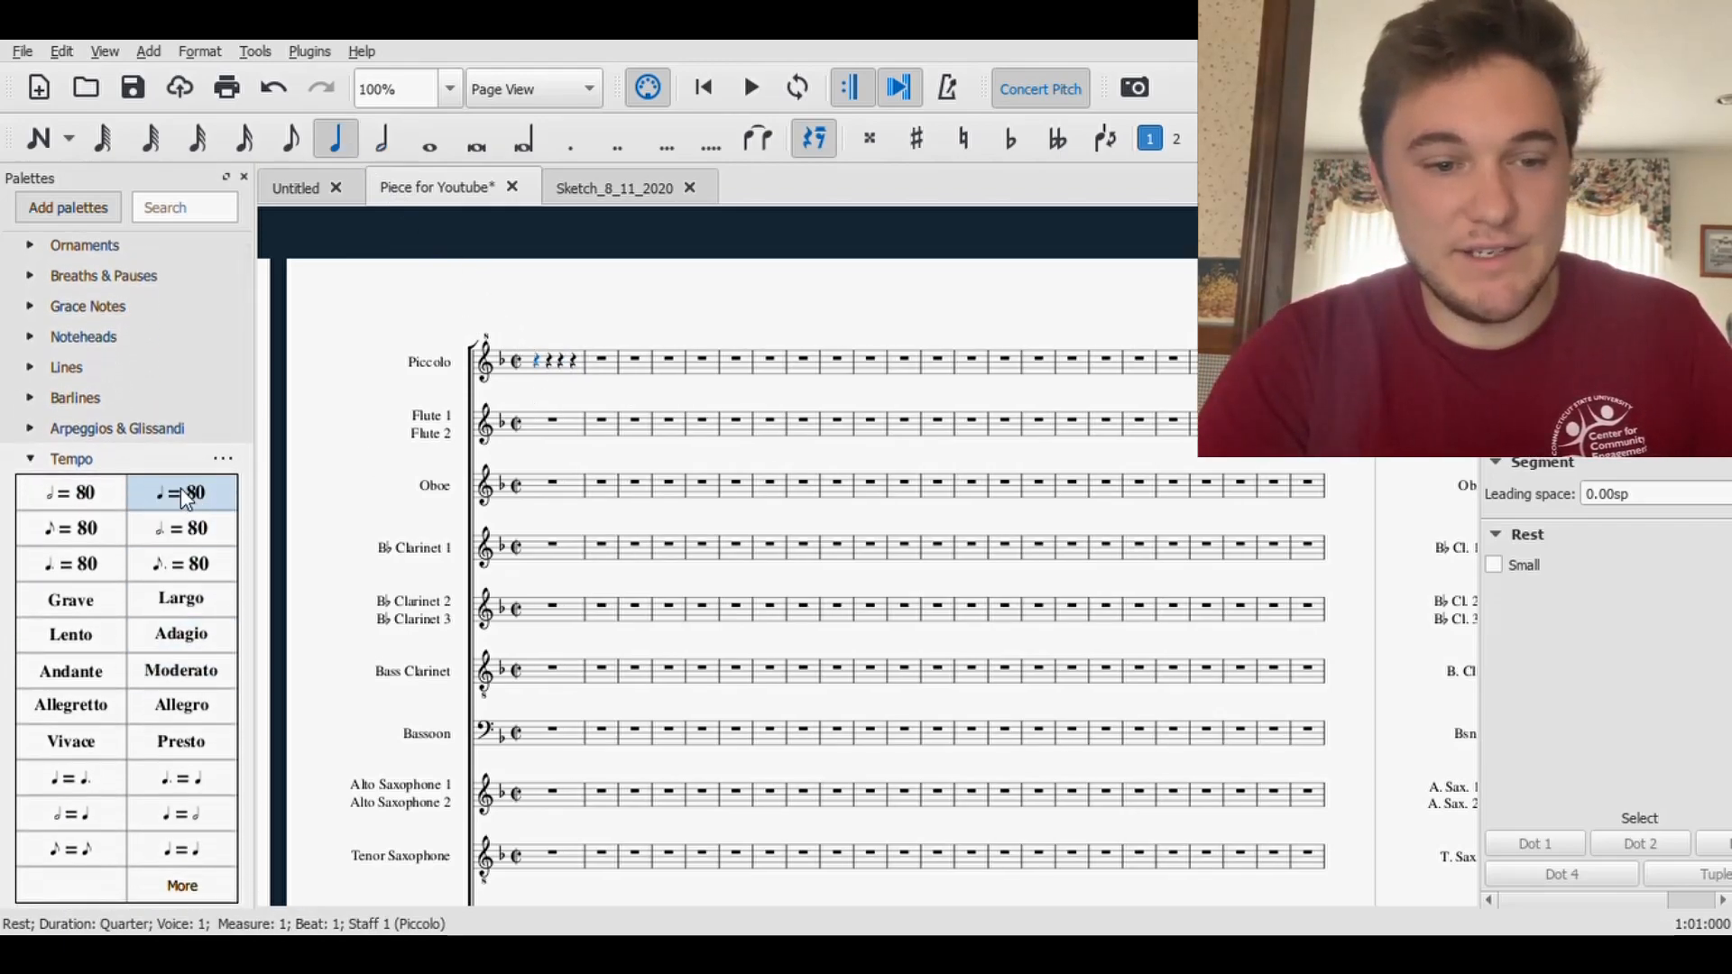
{"action": "left_click", "coordinate": [185, 496]}
{"action": "double_click", "coordinate": [549, 338]}
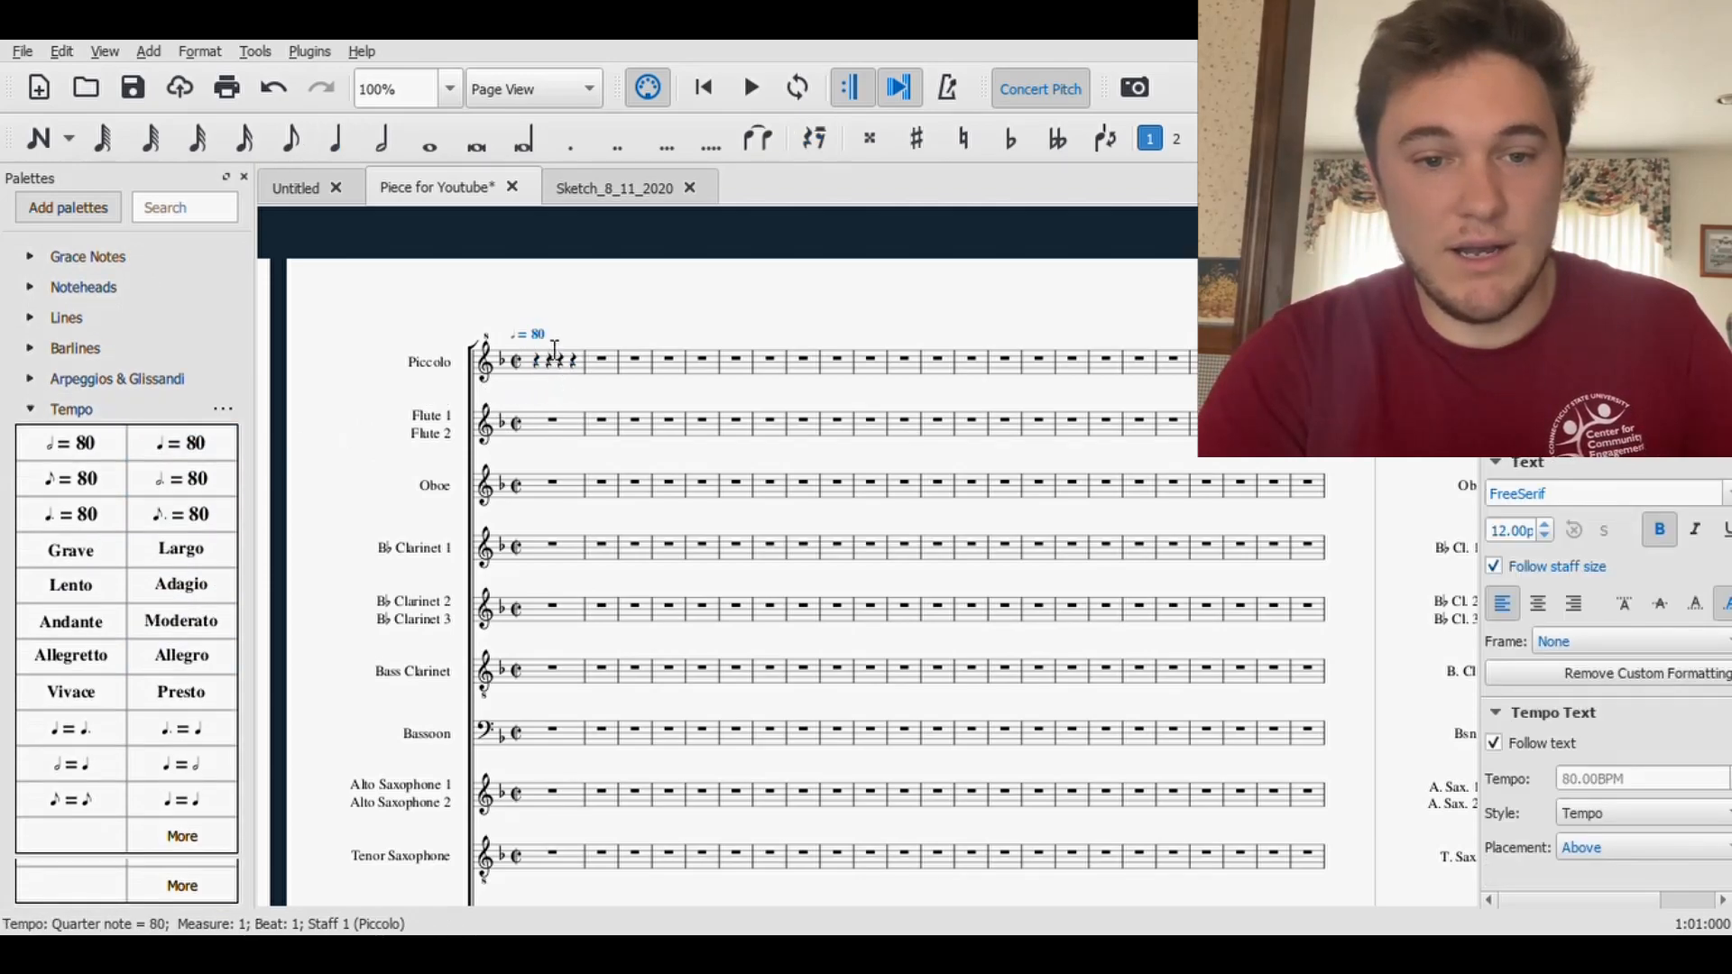
{"action": "left_click", "coordinate": [556, 343]}
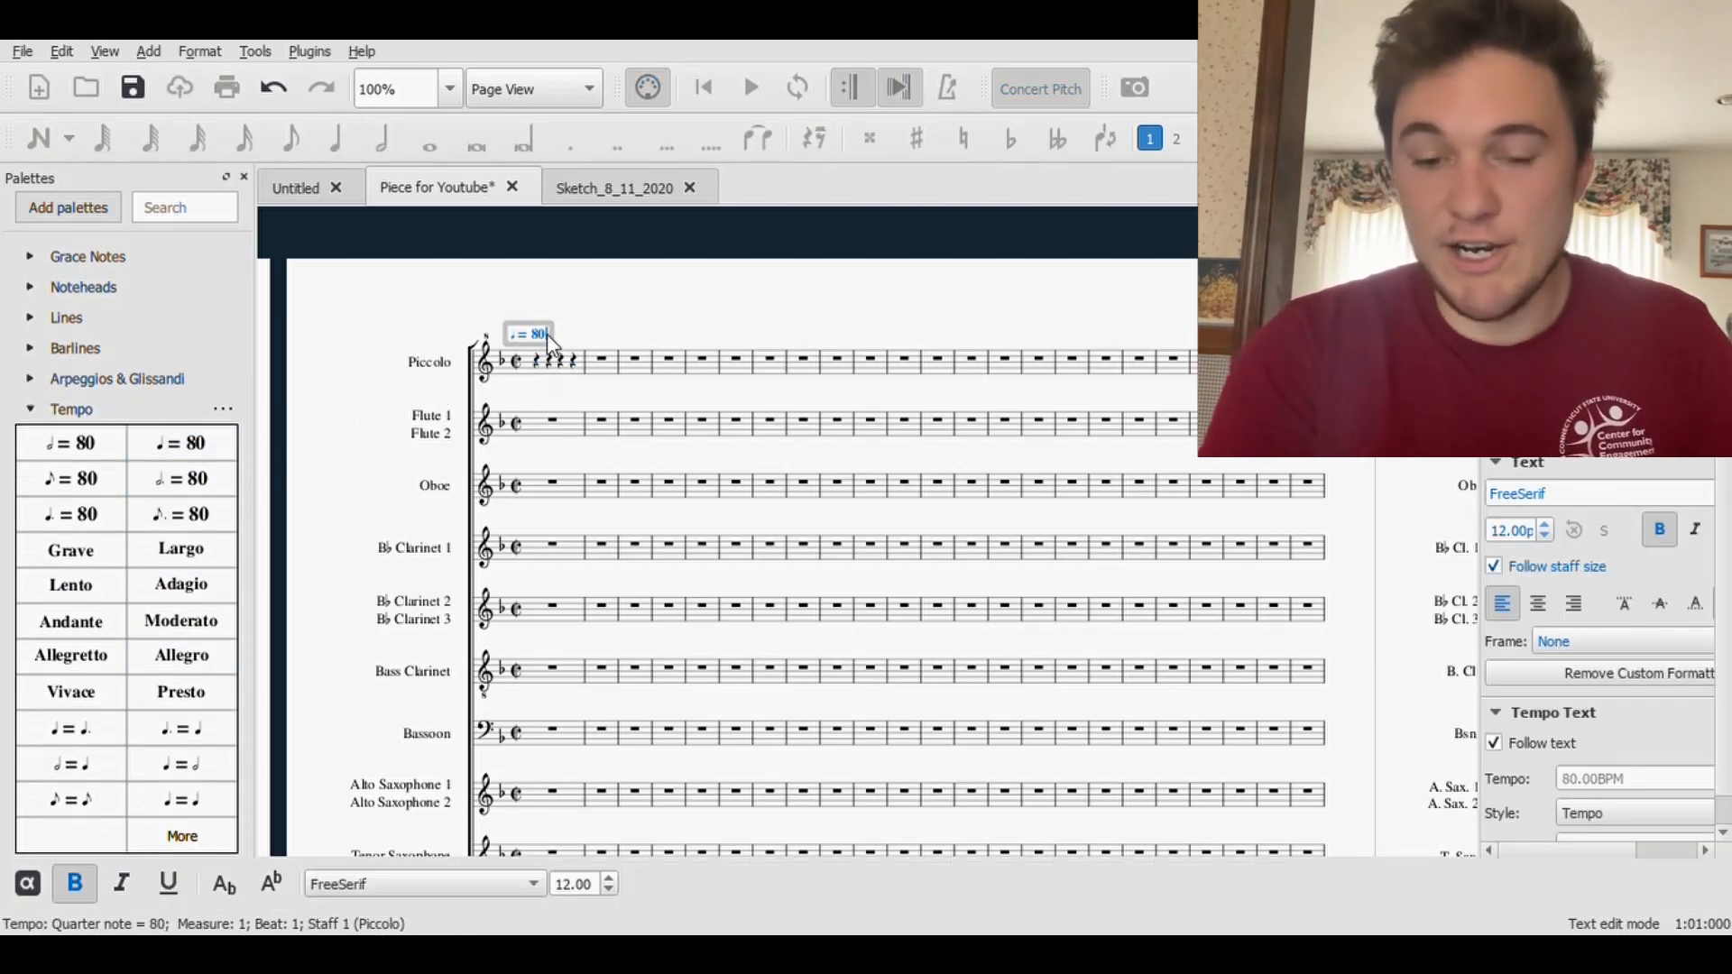
{"action": "key", "text": "BackSpace"}
{"action": "key", "text": "BackSpace"}
{"action": "type", "text": "220"}
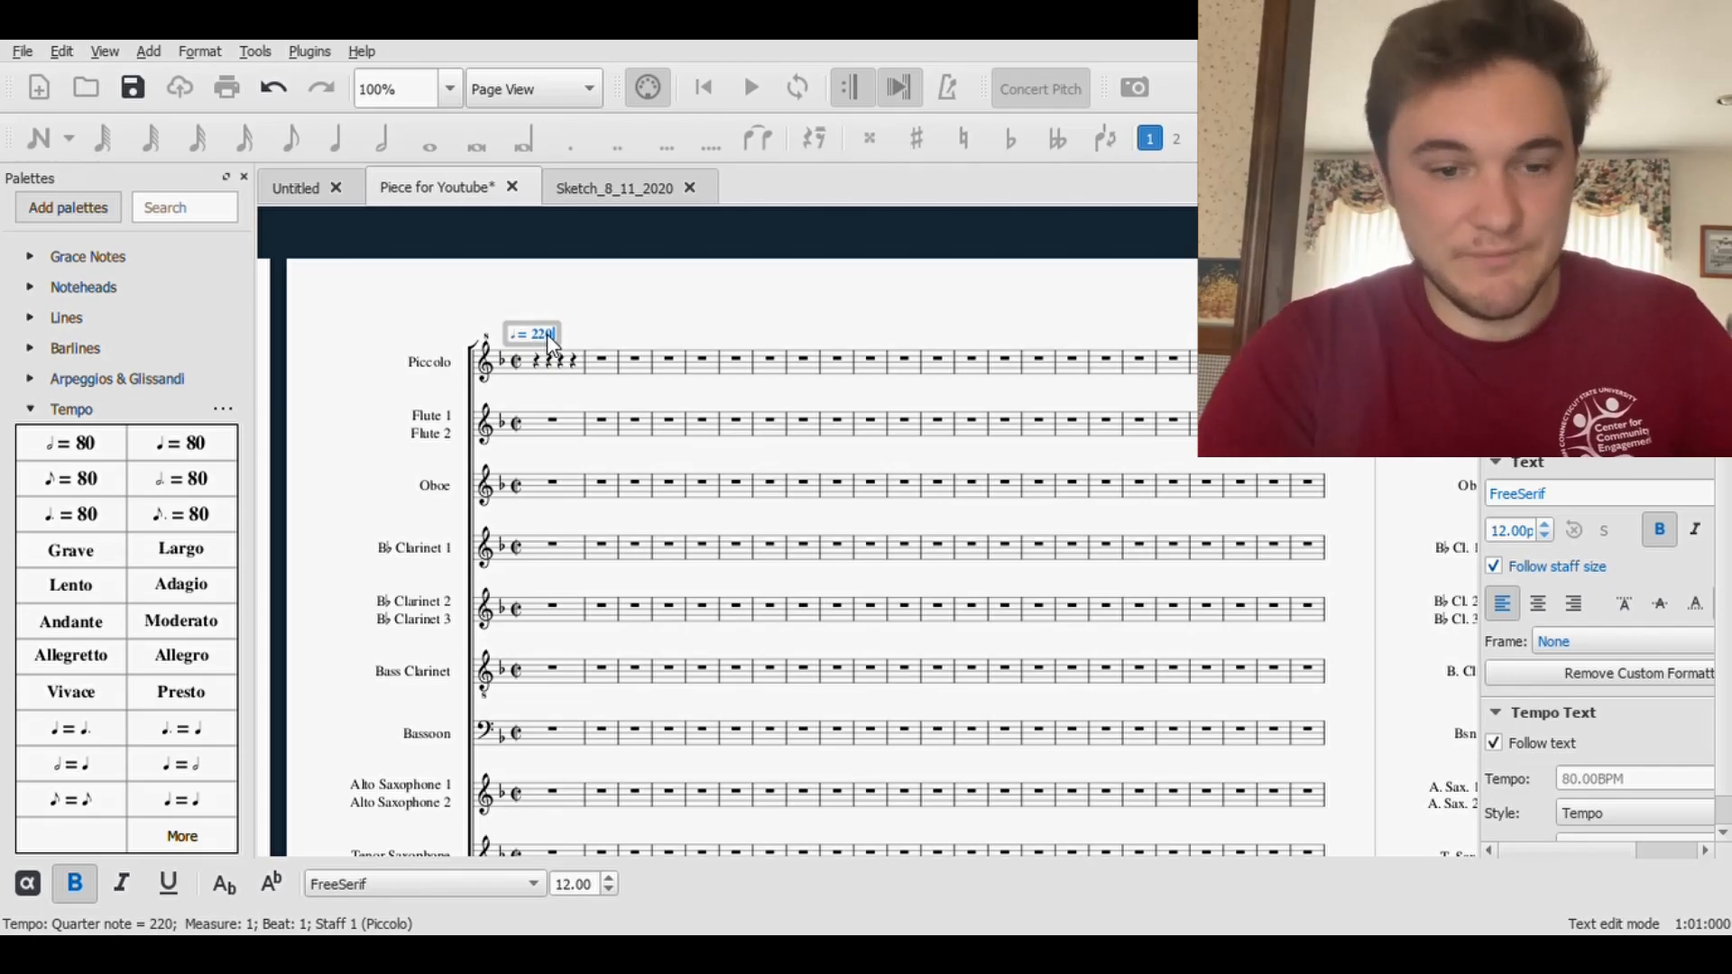
{"action": "key", "text": "Escape"}
{"action": "key", "text": "ctrl+s"}
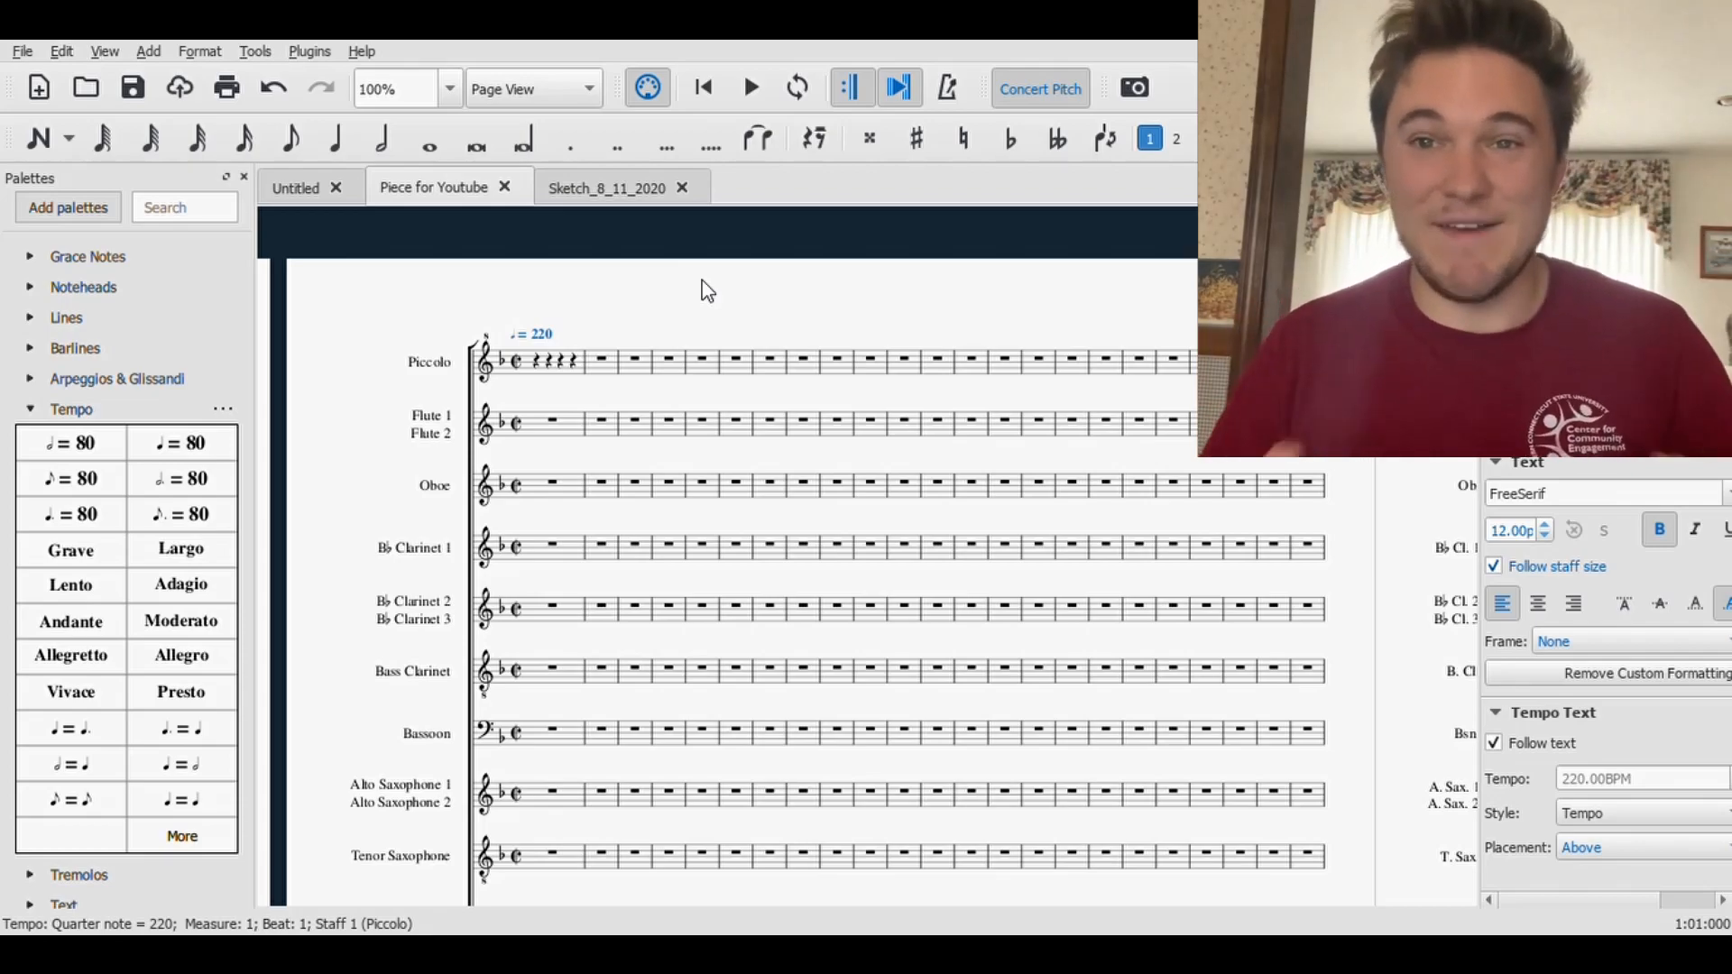
{"action": "key", "text": "Escape"}
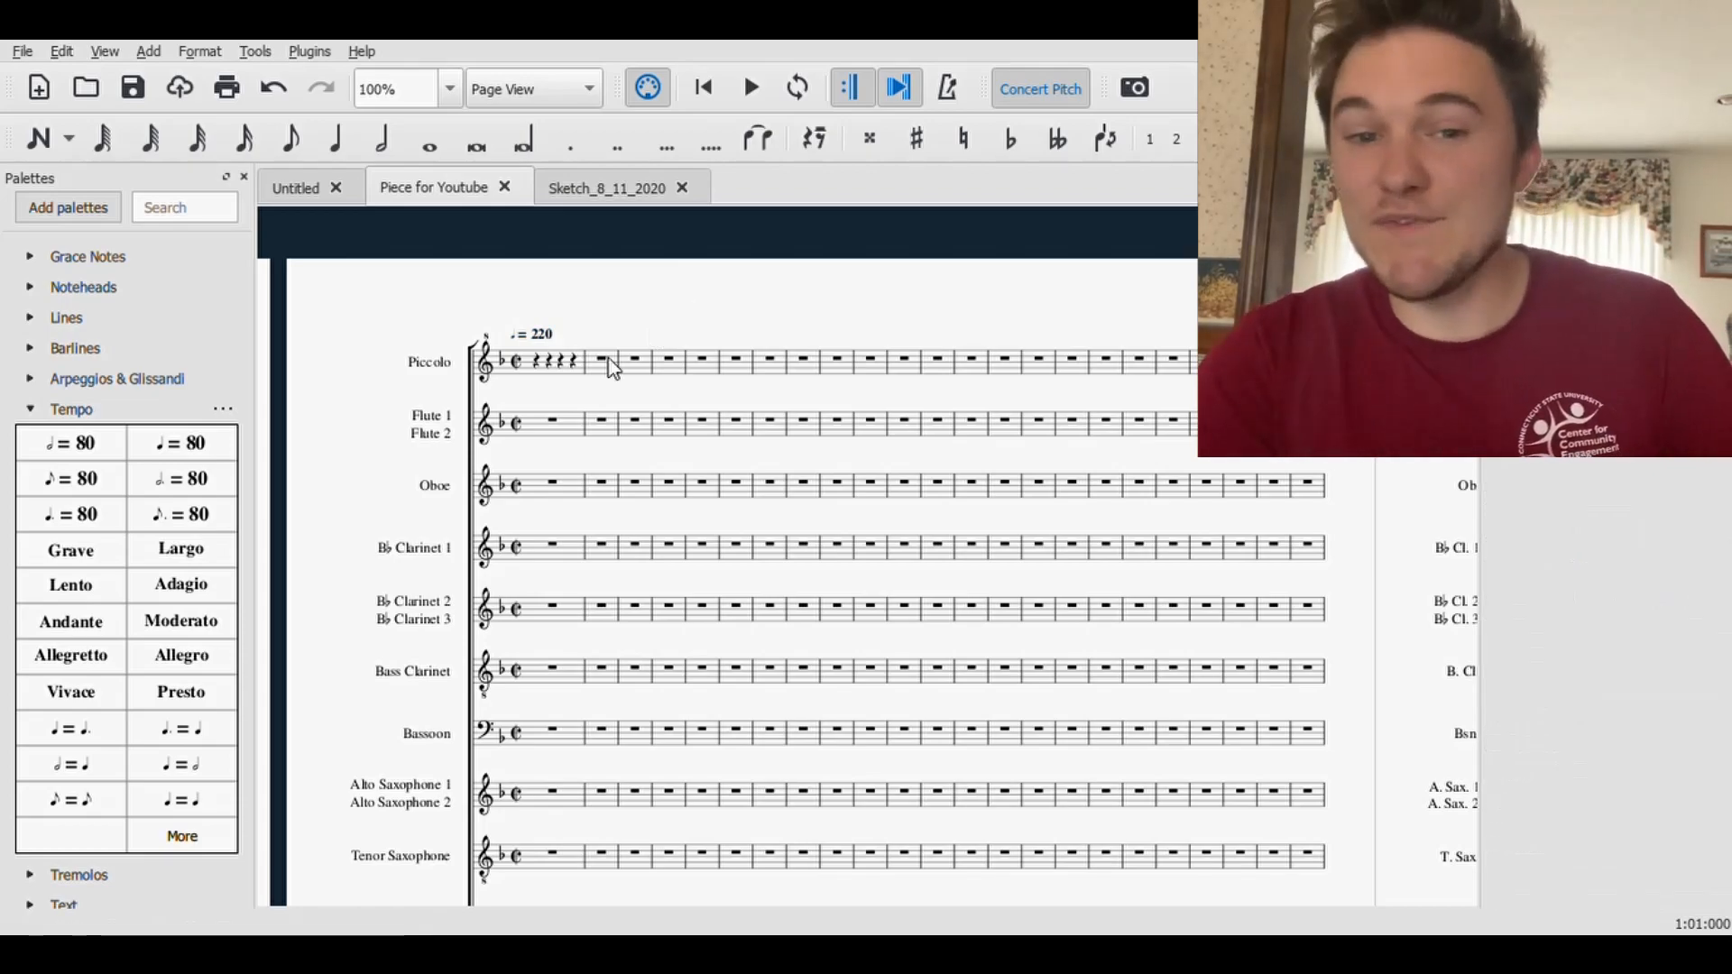
- Convert the Piccolo's last quarter rest in measure 1 to an eighth-note triplet, enter its notes ending on A6, and add an eighth-note D7 in measure 2
{"action": "left_click", "coordinate": [575, 364]}
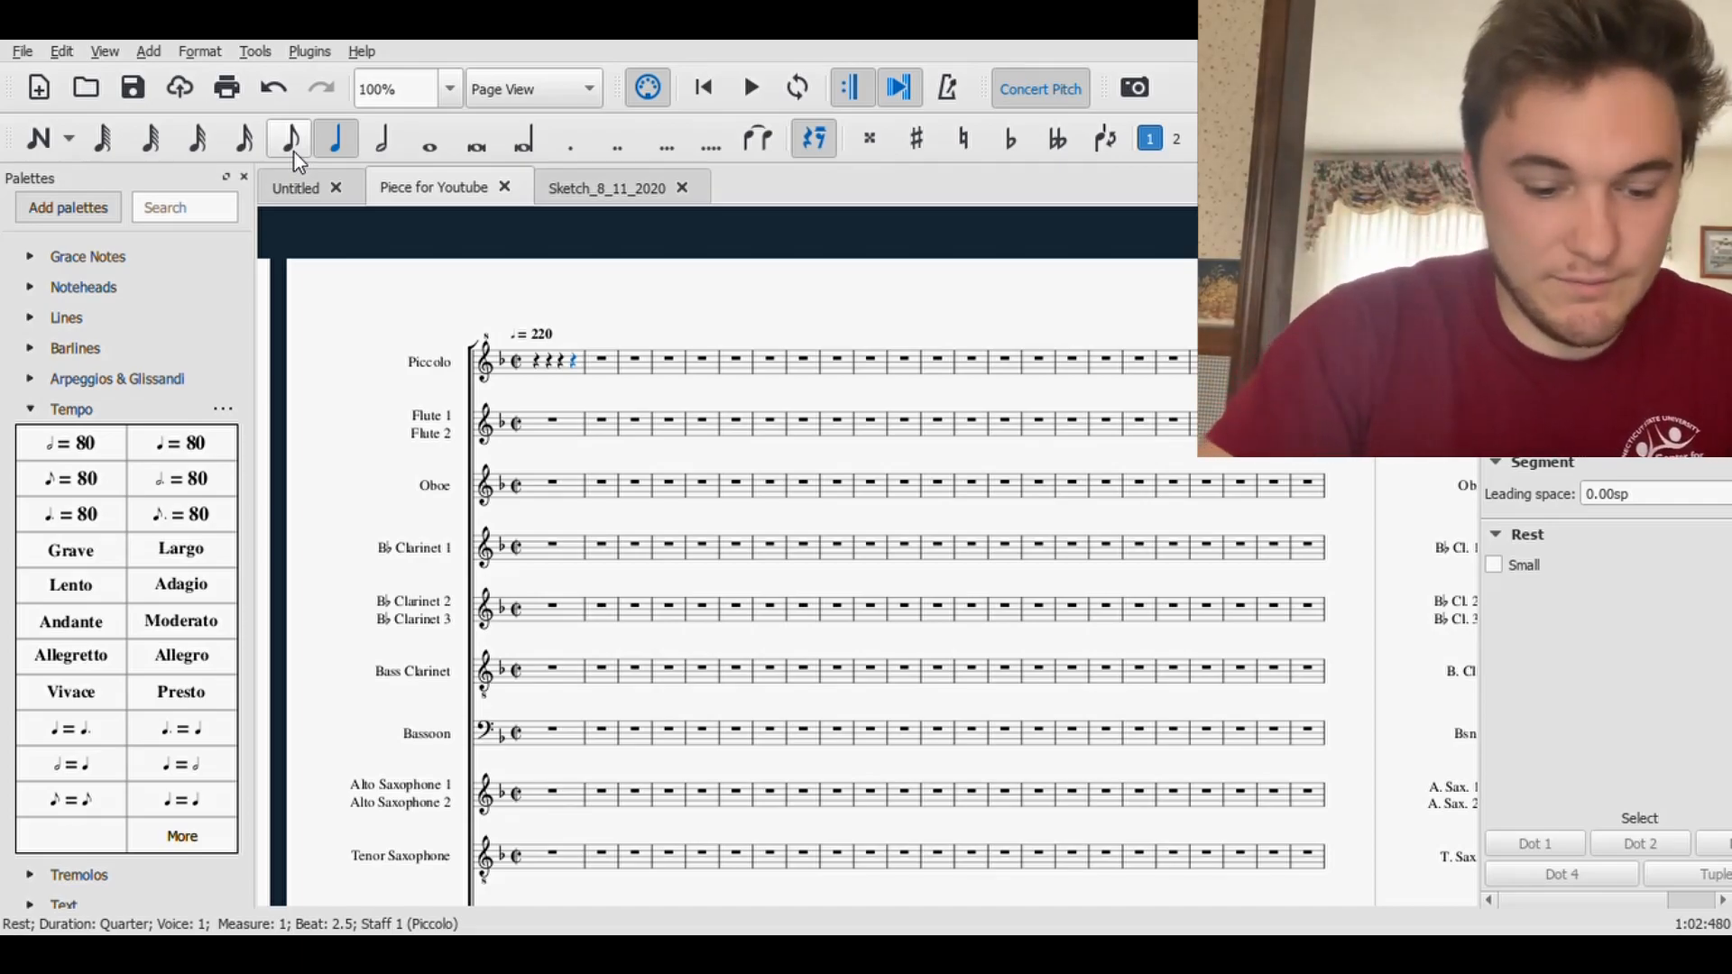
{"action": "key", "text": "ctrl+3"}
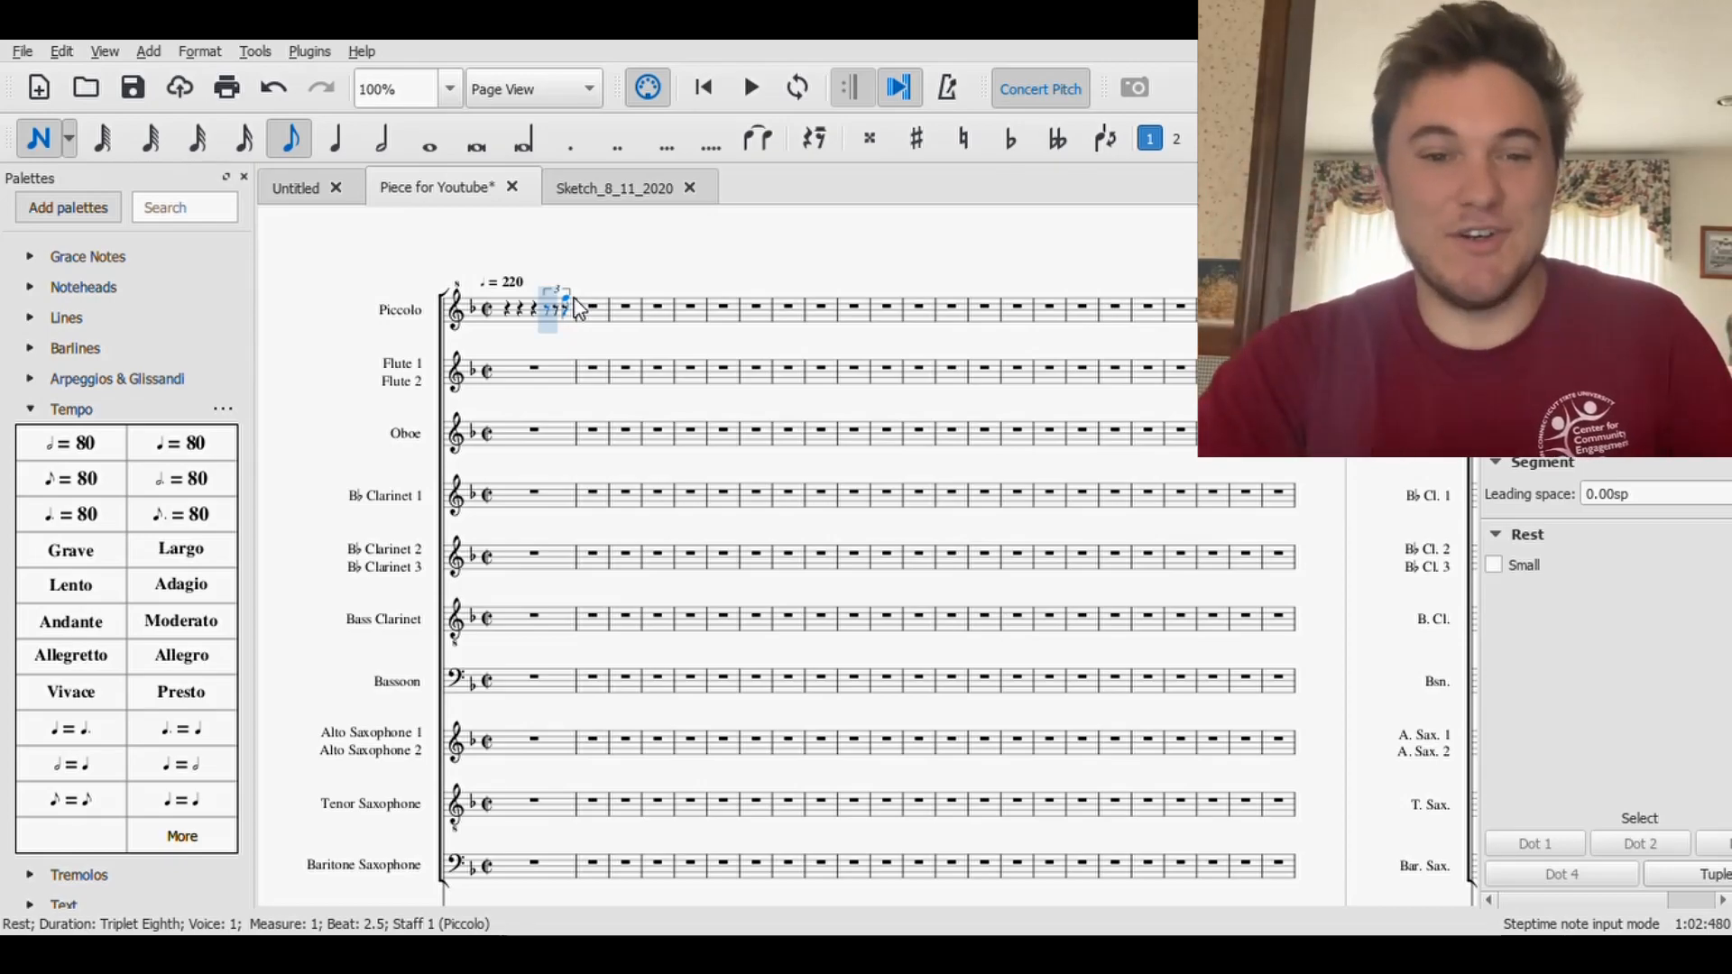
{"action": "left_click", "coordinate": [30, 409]}
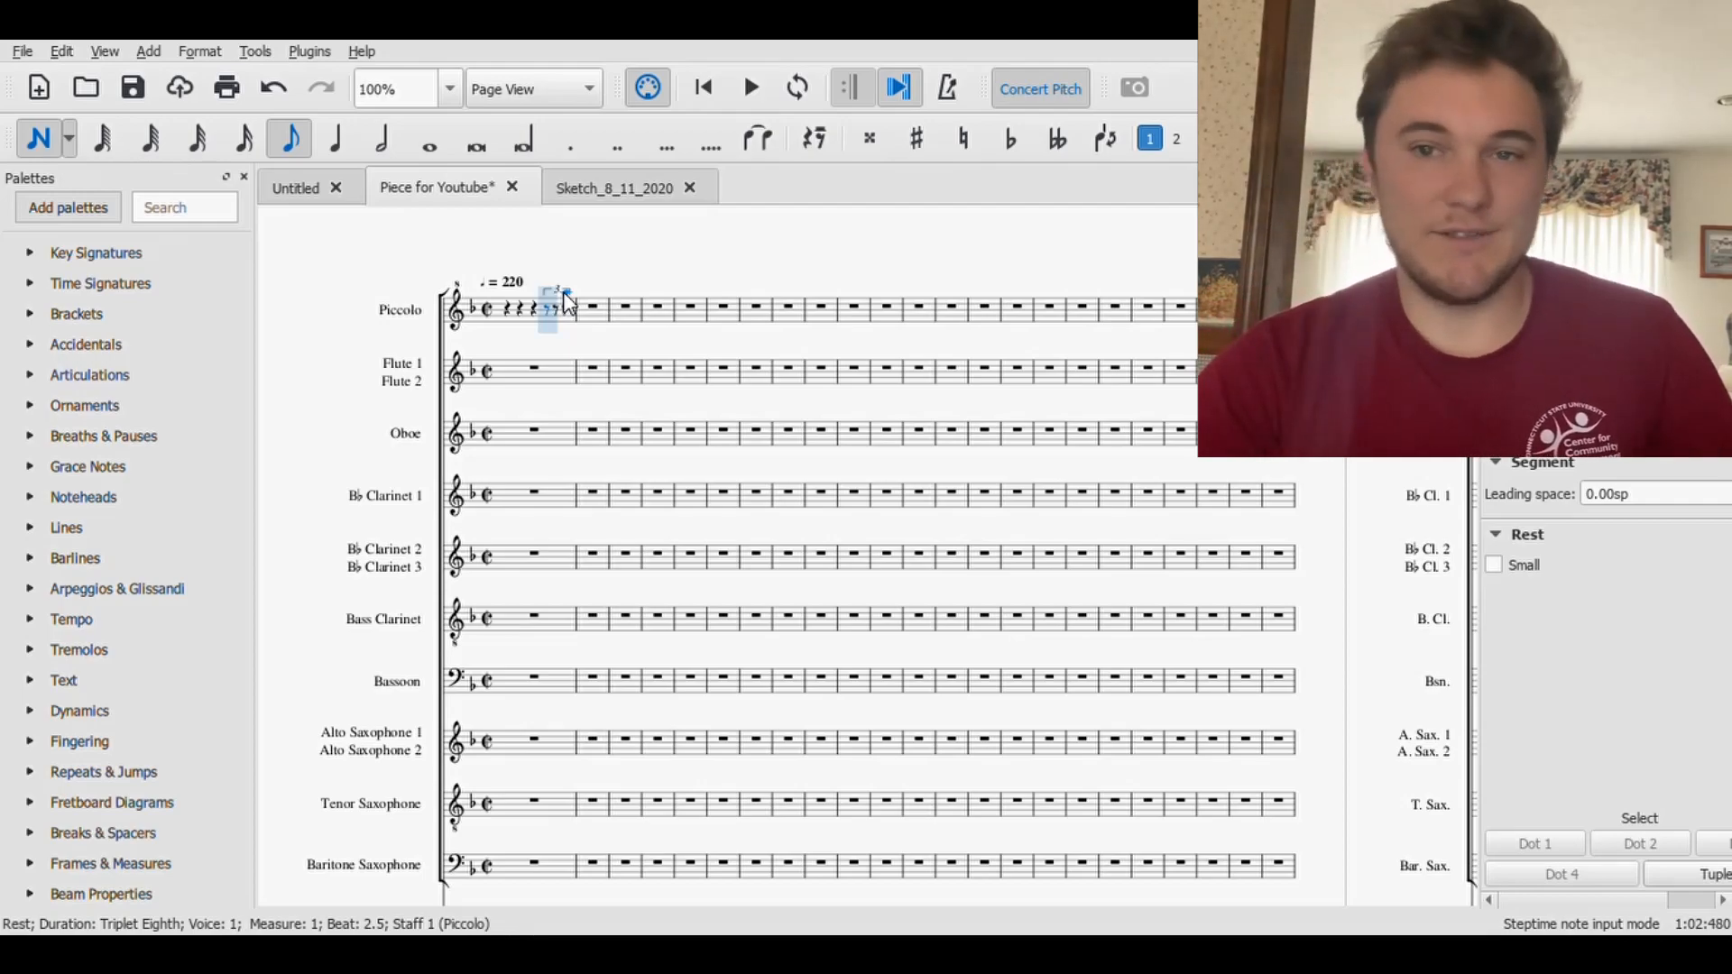
{"action": "left_click", "coordinate": [542, 307]}
{"action": "left_click", "coordinate": [538, 297]}
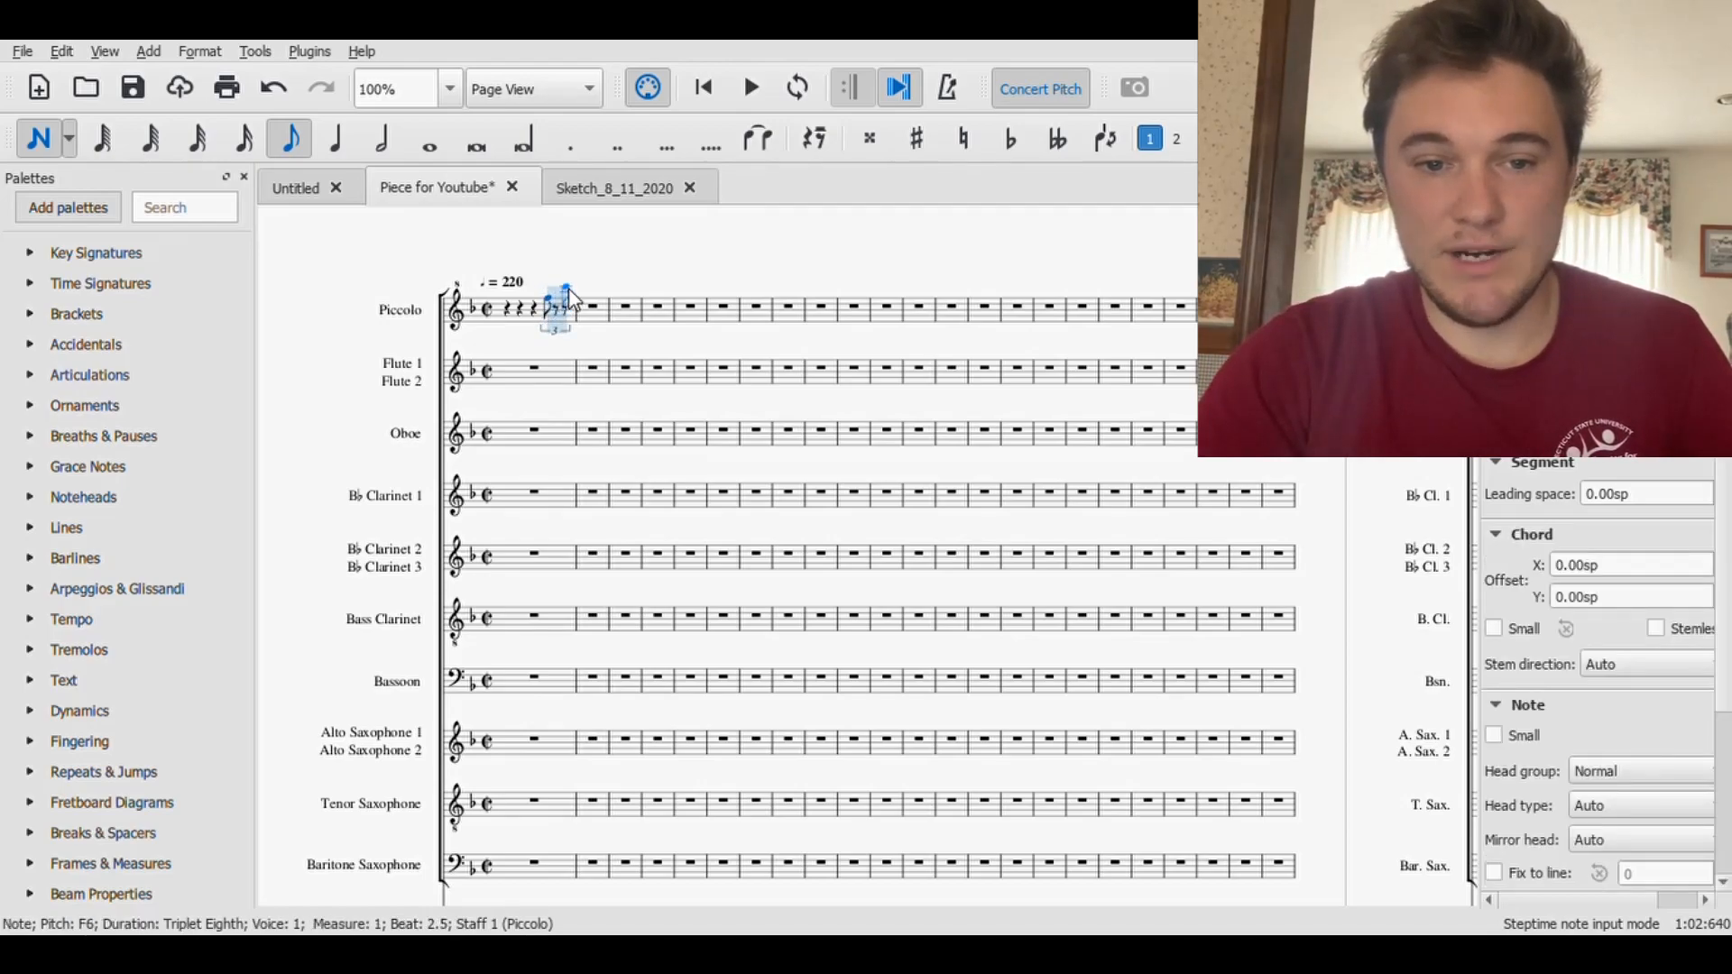
{"action": "left_click", "coordinate": [593, 311]}
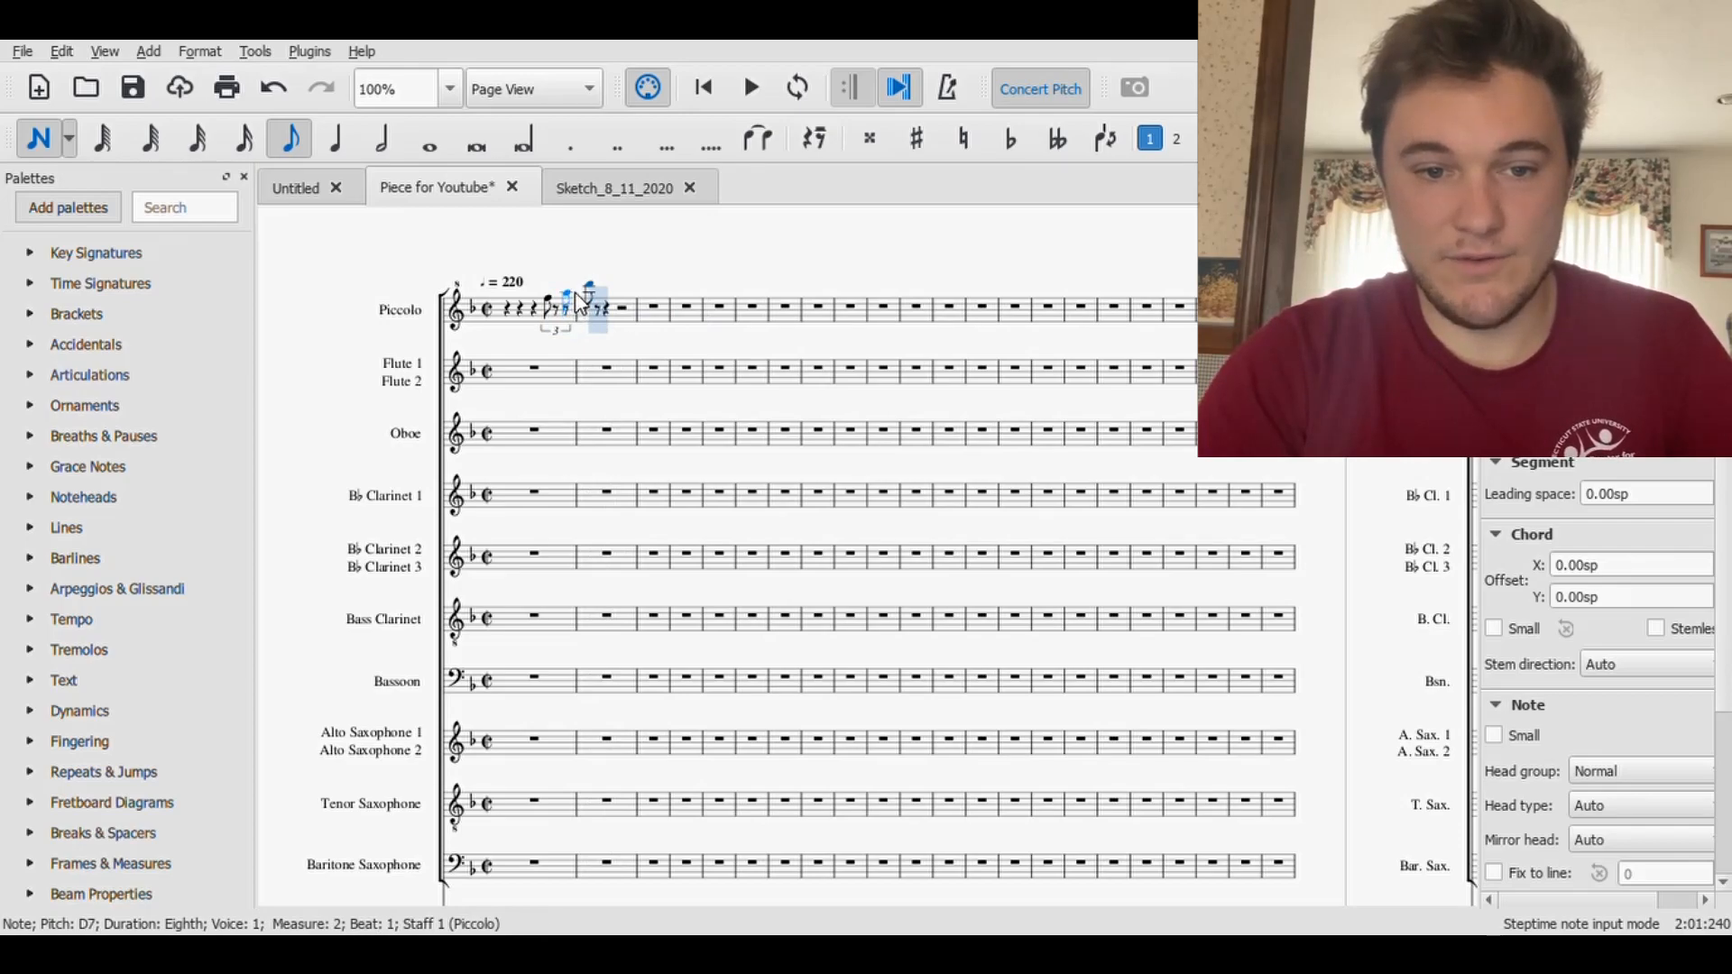
{"action": "left_click", "coordinate": [562, 297]}
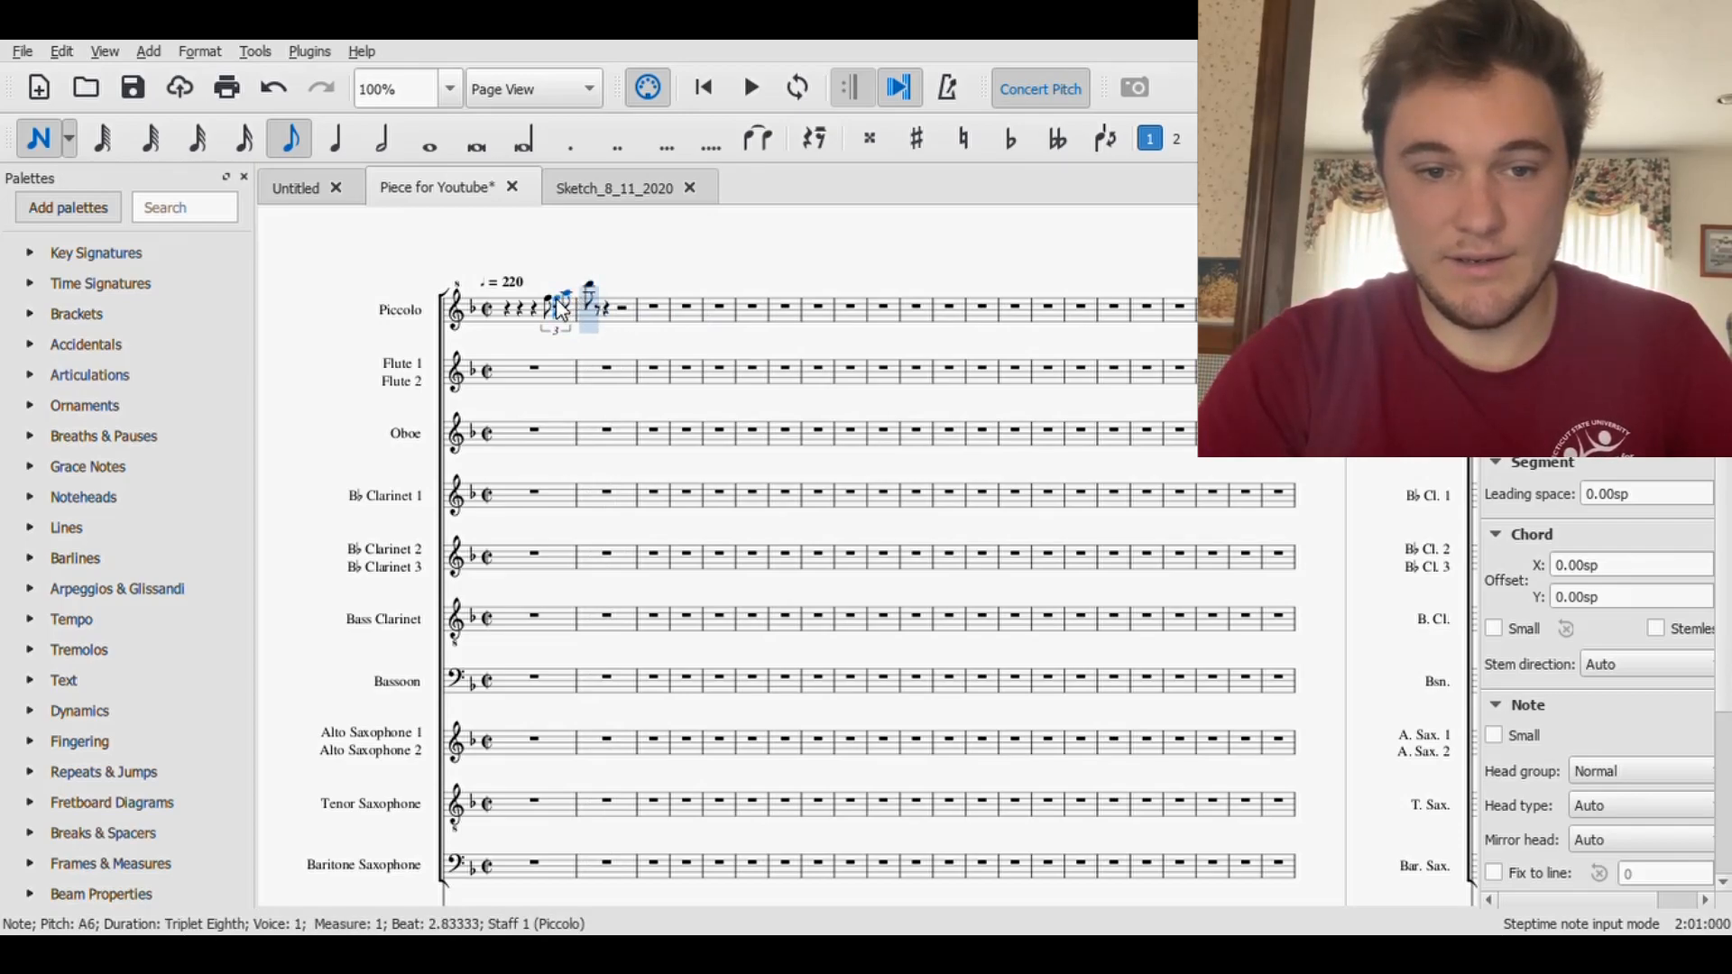
- Adjust the pitch of the Piccolo triplet's middle note and lower its first note to D6
{"action": "key", "text": "Left"}
{"action": "key", "text": "Down"}
{"action": "key", "text": "Up"}
{"action": "key", "text": "Up"}
{"action": "key", "text": "Left"}
{"action": "key", "text": "Down"}
{"action": "key", "text": "Down"}
{"action": "key", "text": "Down"}
{"action": "left_click", "coordinate": [52, 147]}
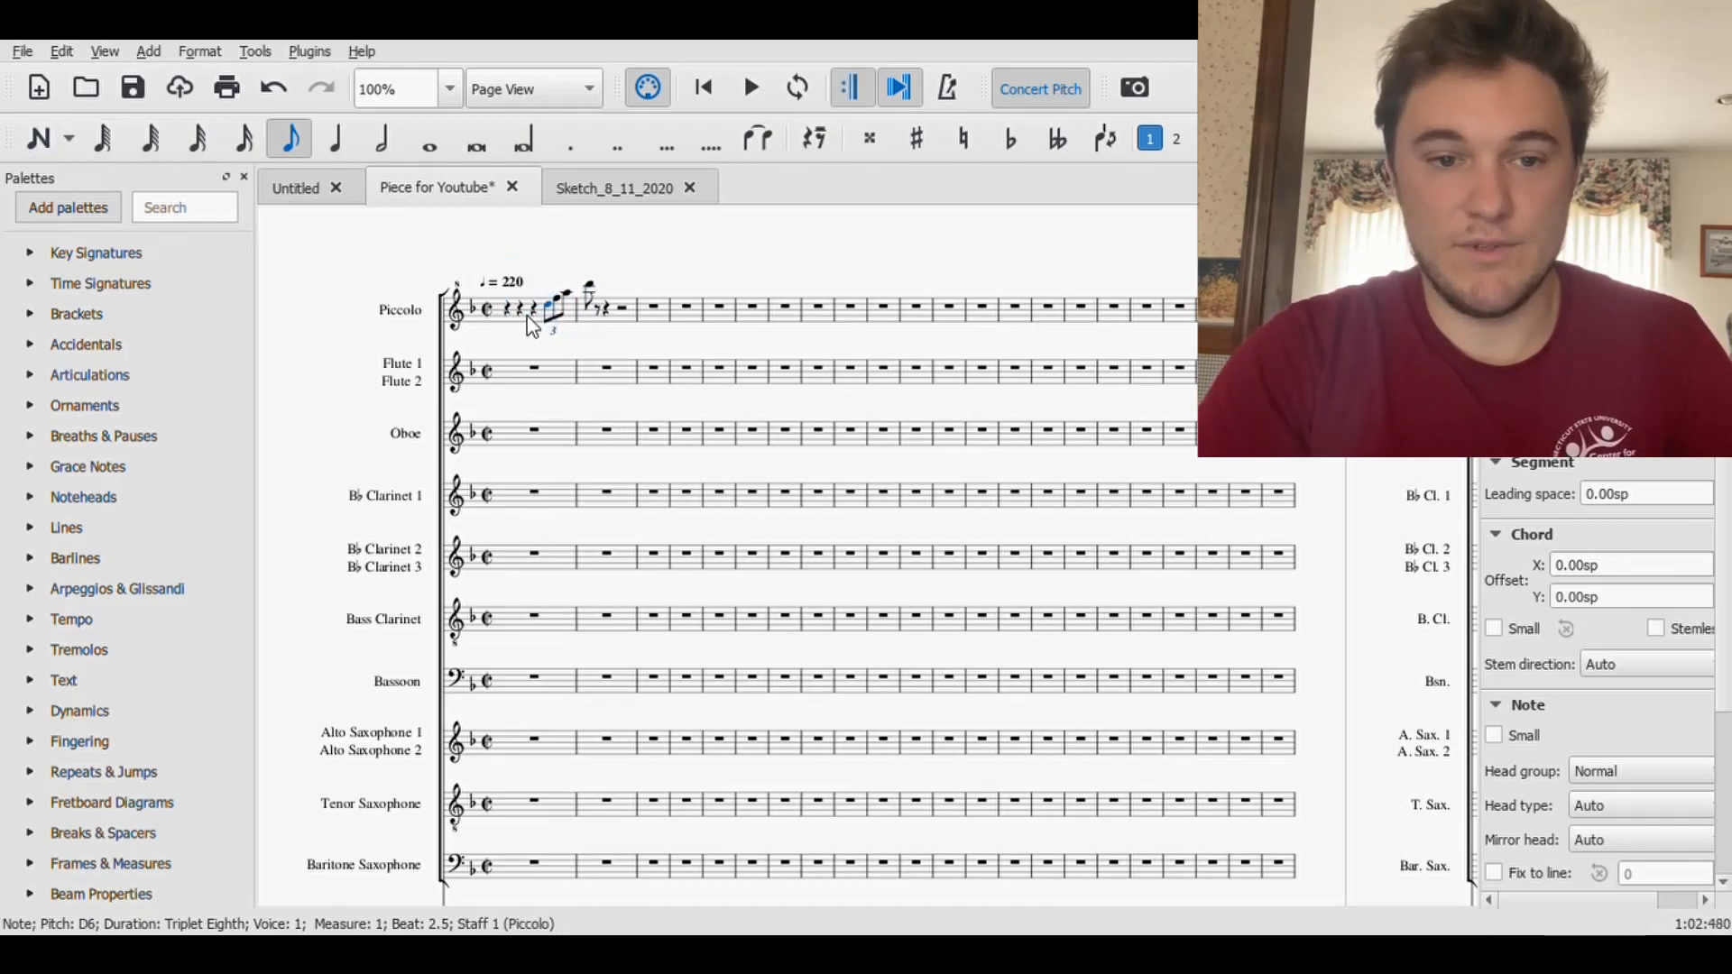
- Play the Piccolo opening back from measure 1 and save the score
{"action": "left_click", "coordinate": [509, 316]}
{"action": "left_click", "coordinate": [758, 100]}
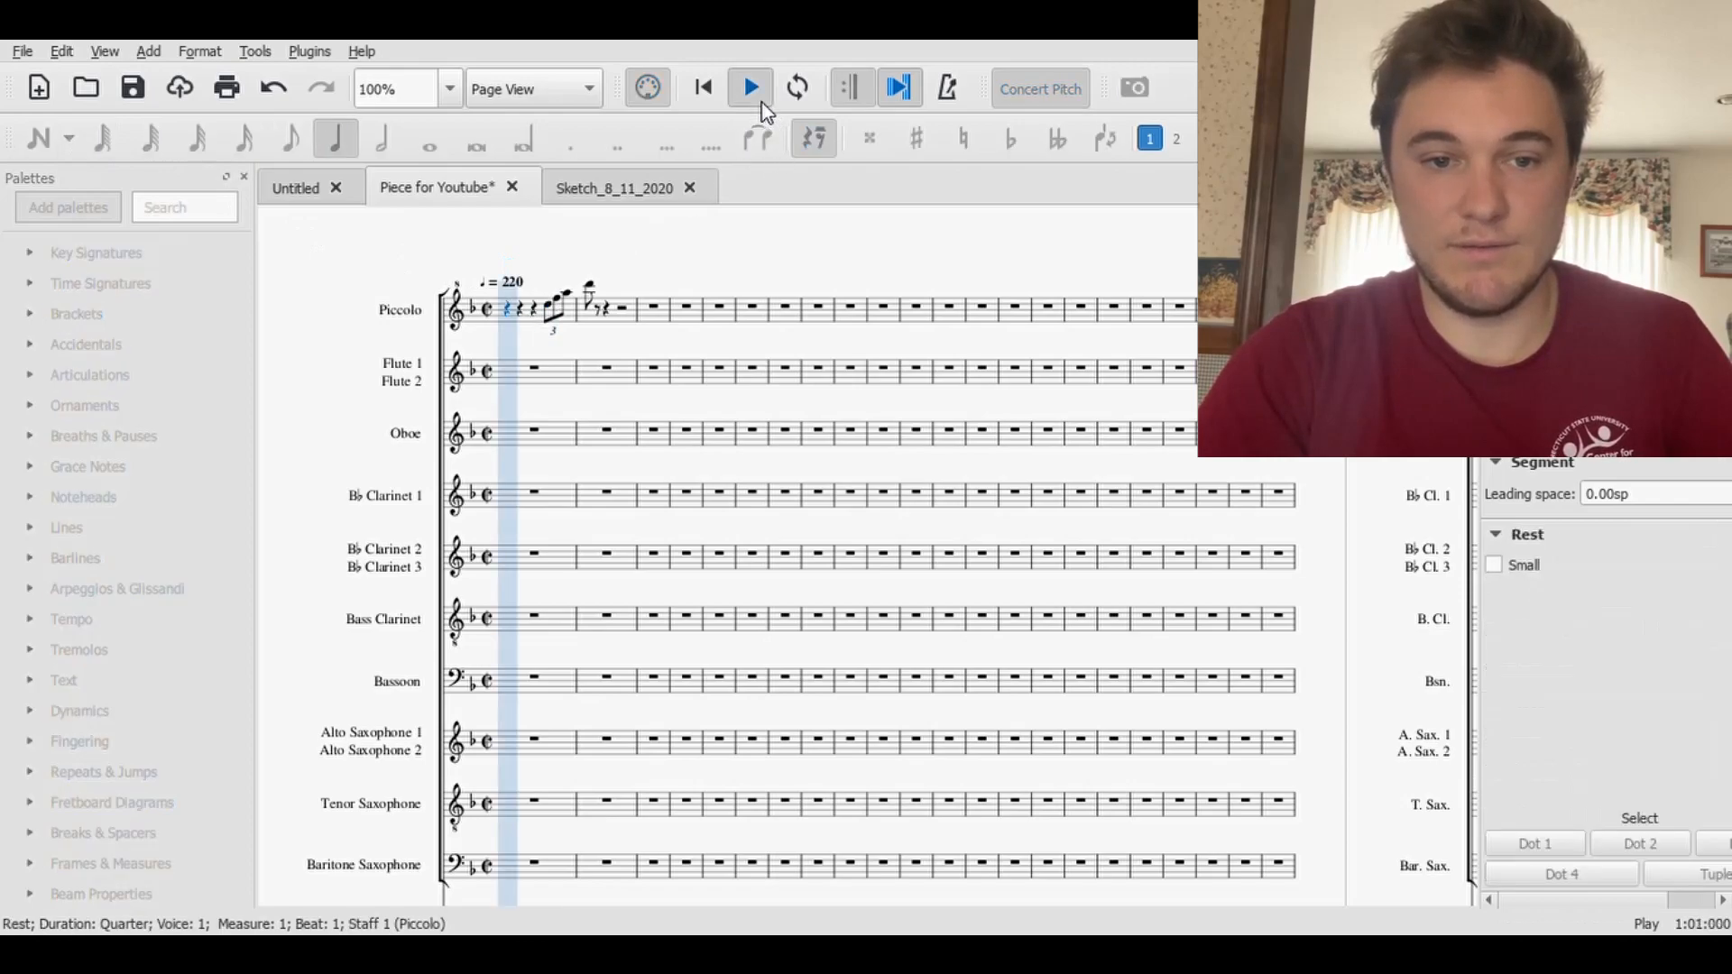
{"action": "left_click", "coordinate": [757, 98]}
{"action": "left_click", "coordinate": [131, 91]}
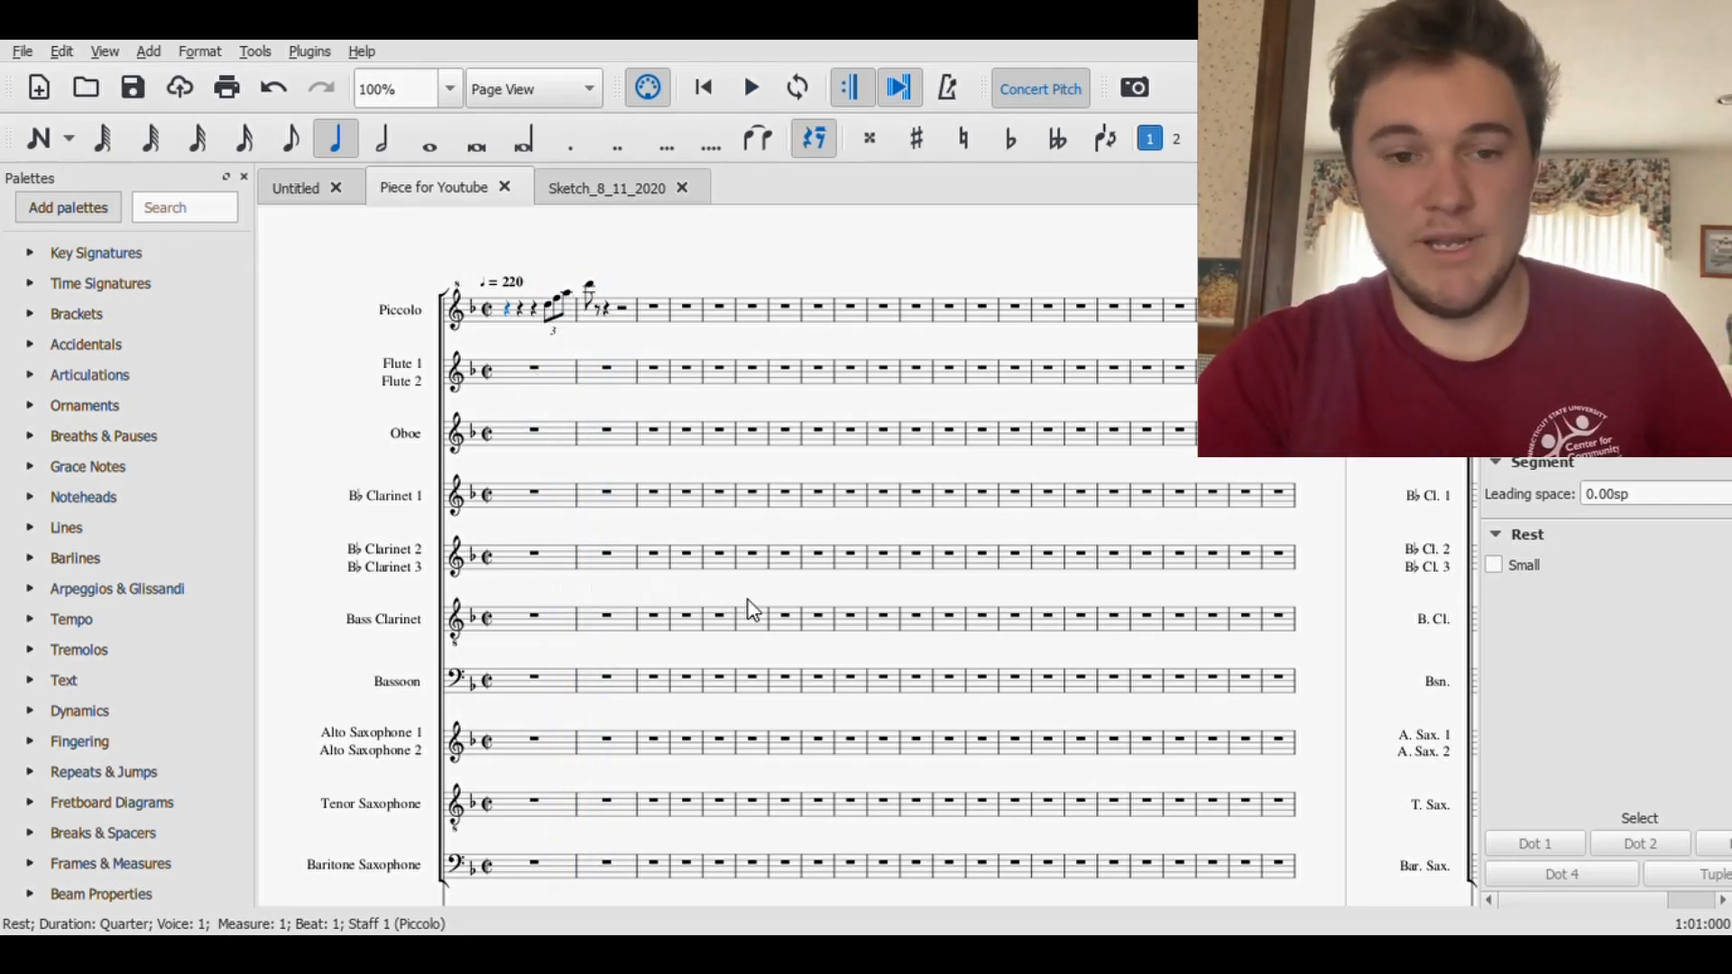
- Copy the Piccolo passage from measure 1 through the first note of measure 2 to the Flute staff and transpose it down an octave
{"action": "left_click", "coordinate": [536, 370]}
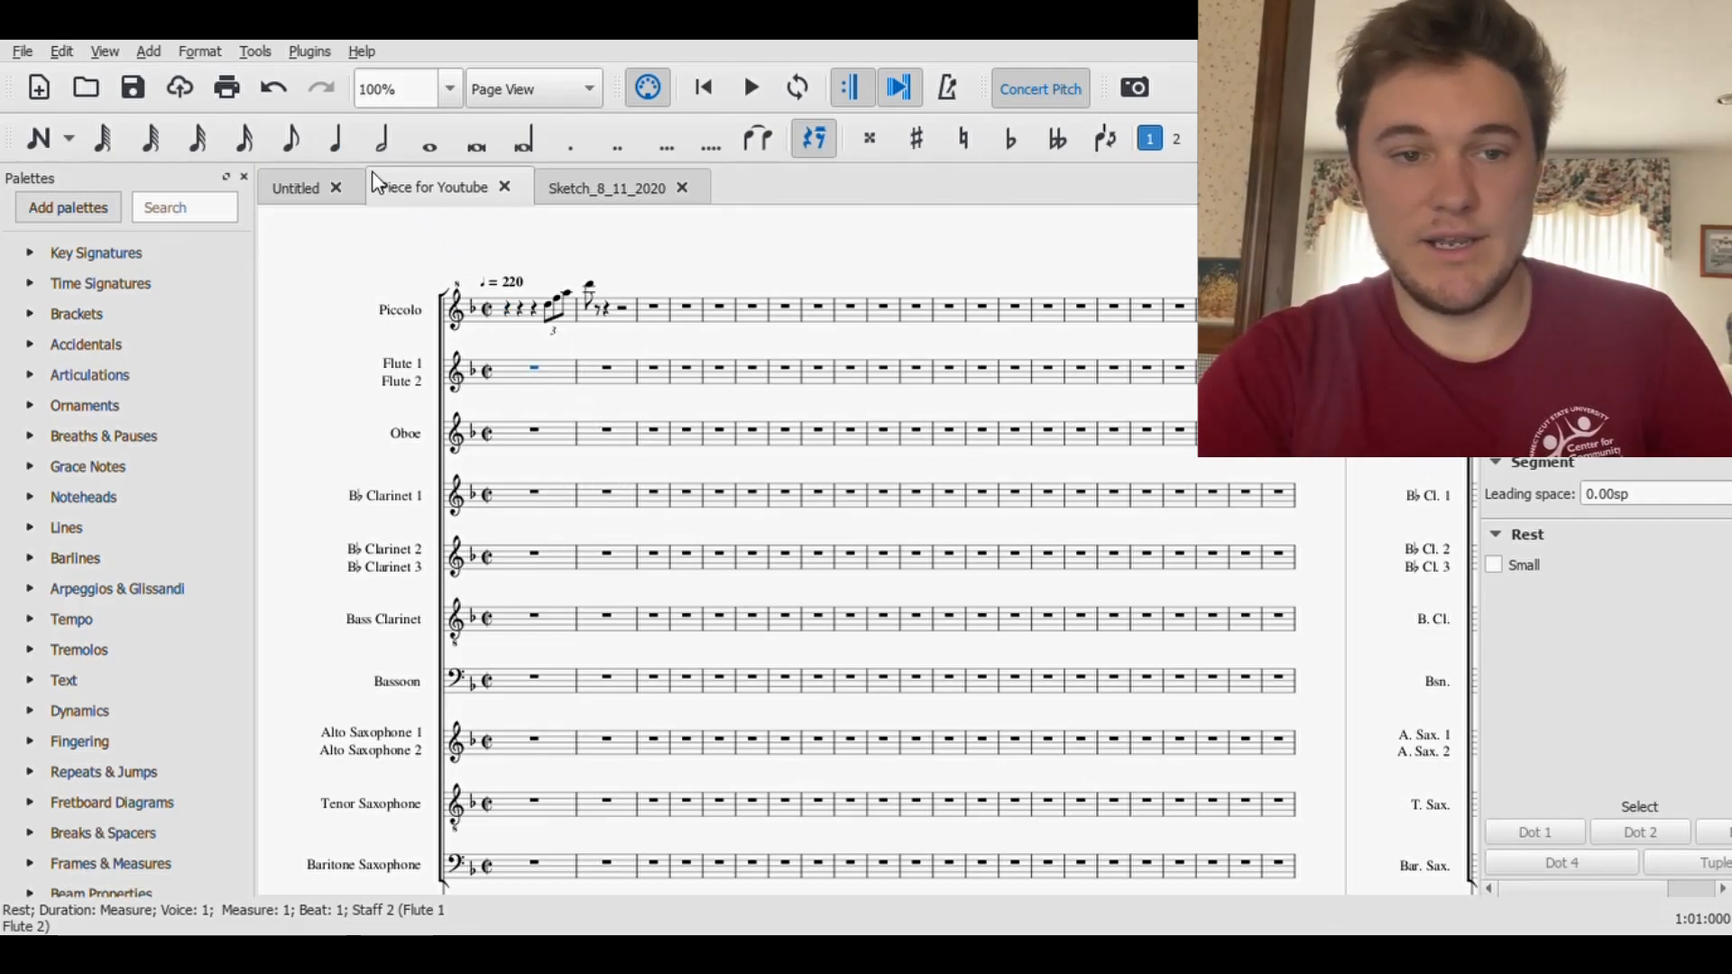
{"action": "left_click", "coordinate": [507, 314]}
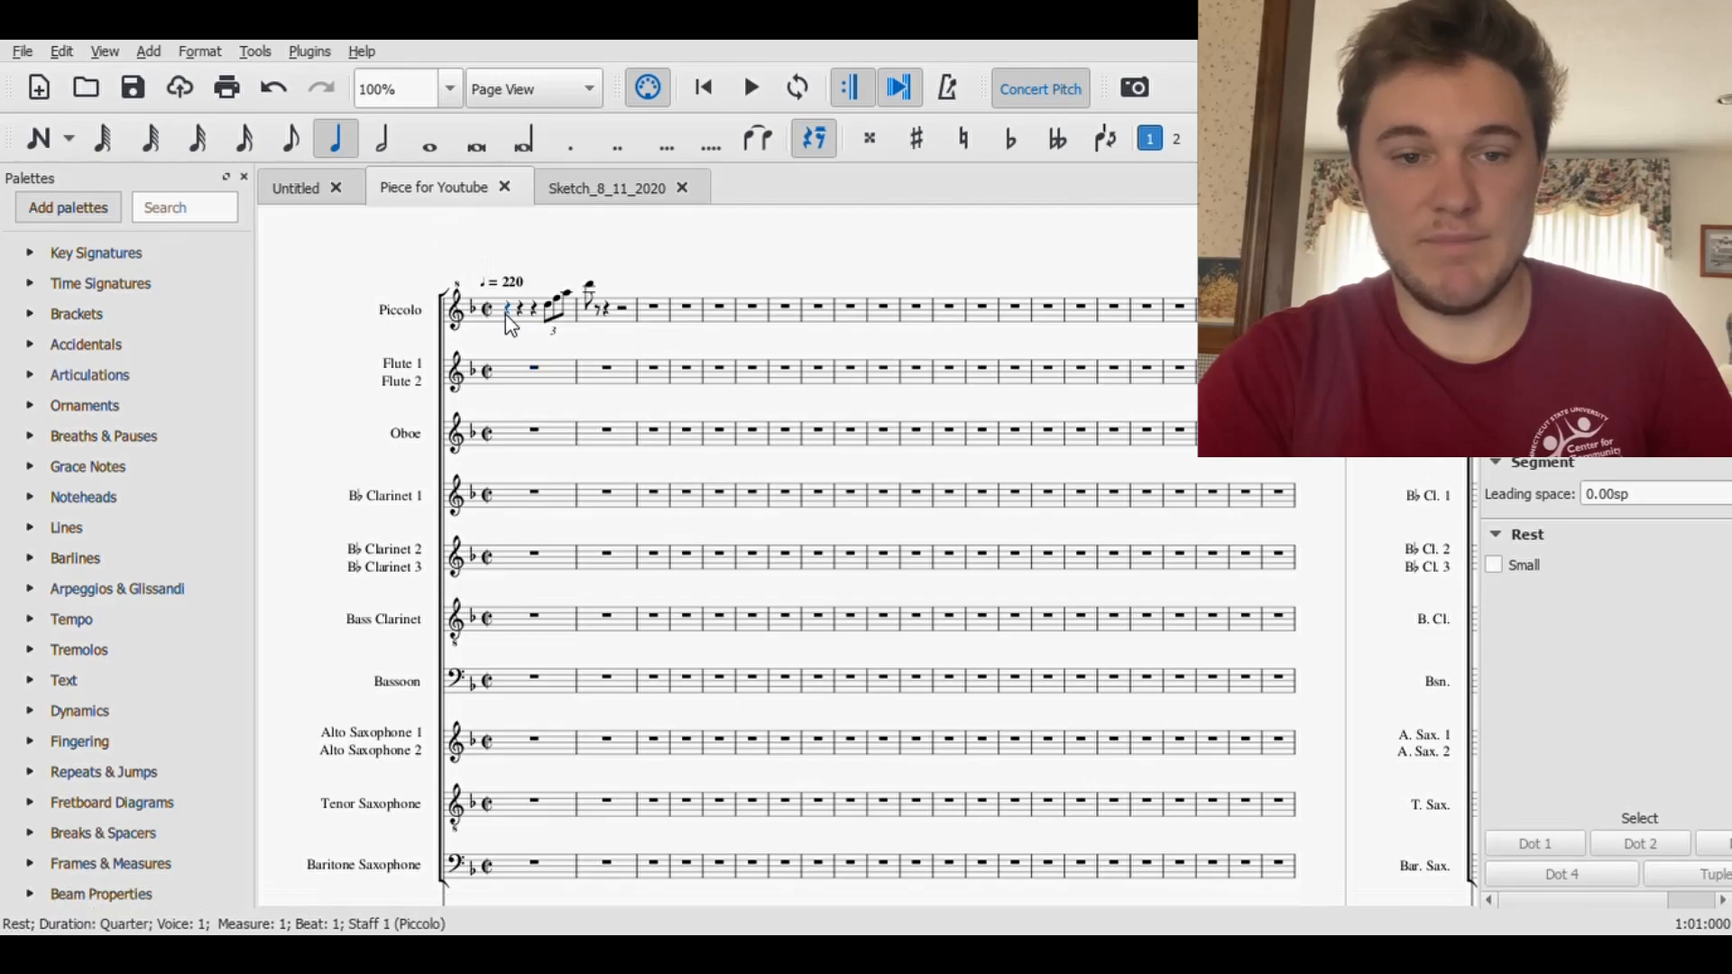
{"action": "left_click", "coordinate": [592, 288], "text": "shift"}
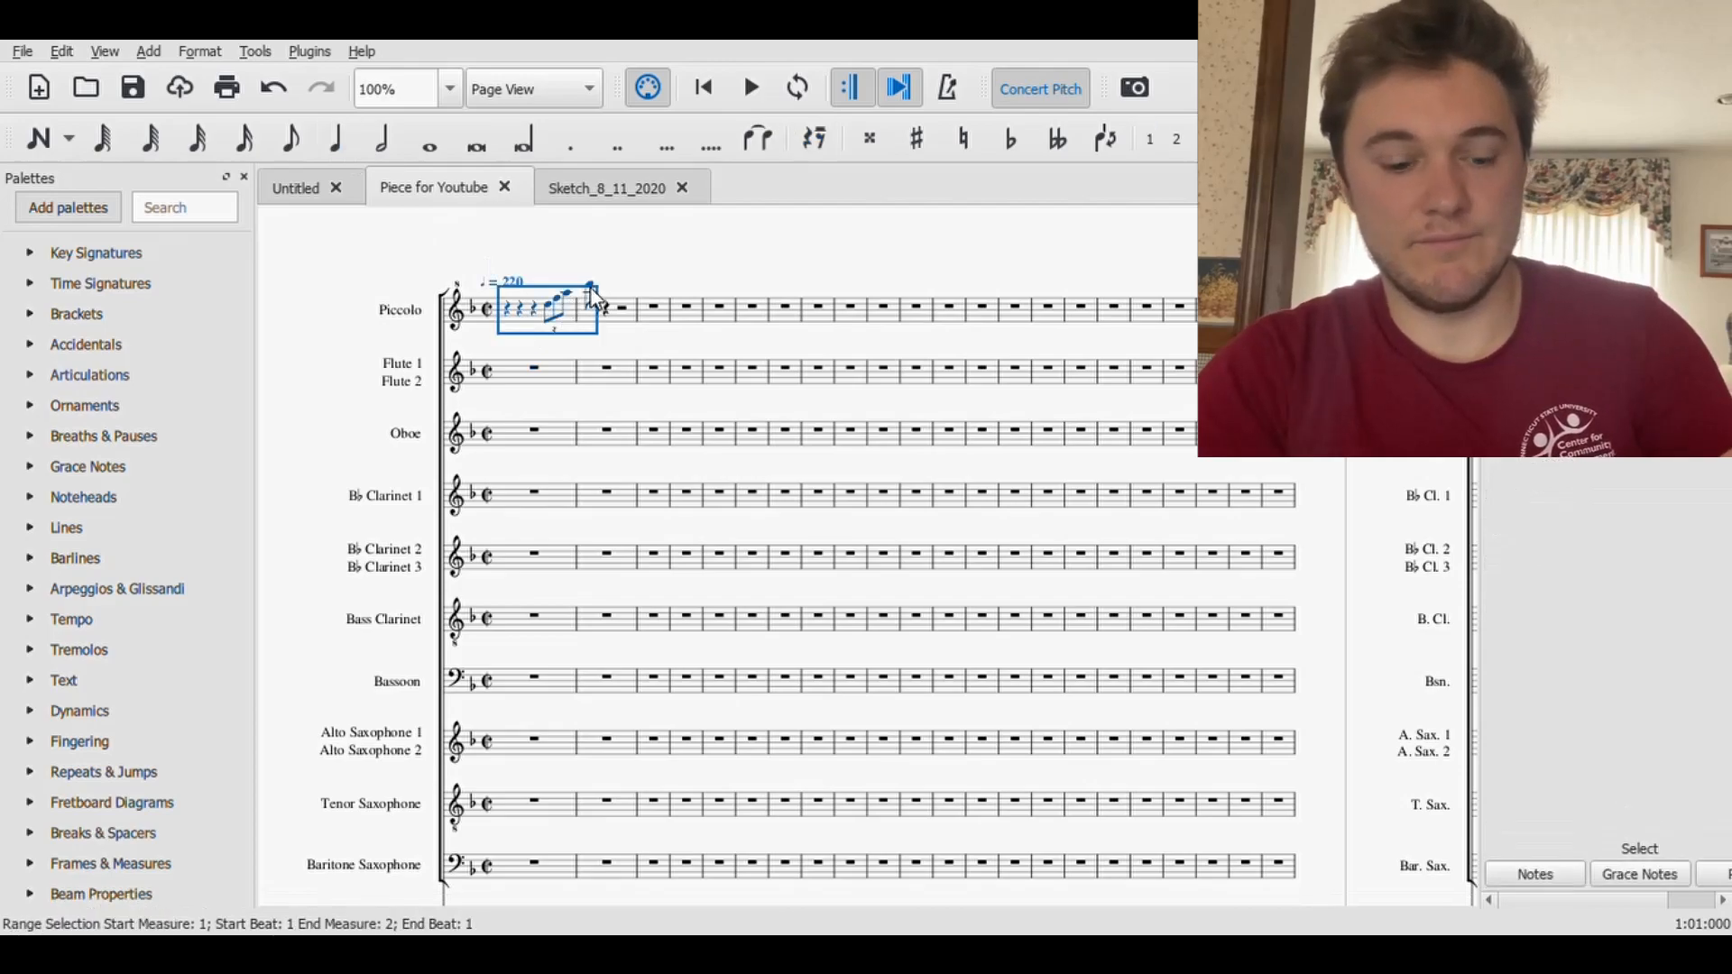
{"action": "left_click", "coordinate": [545, 386]}
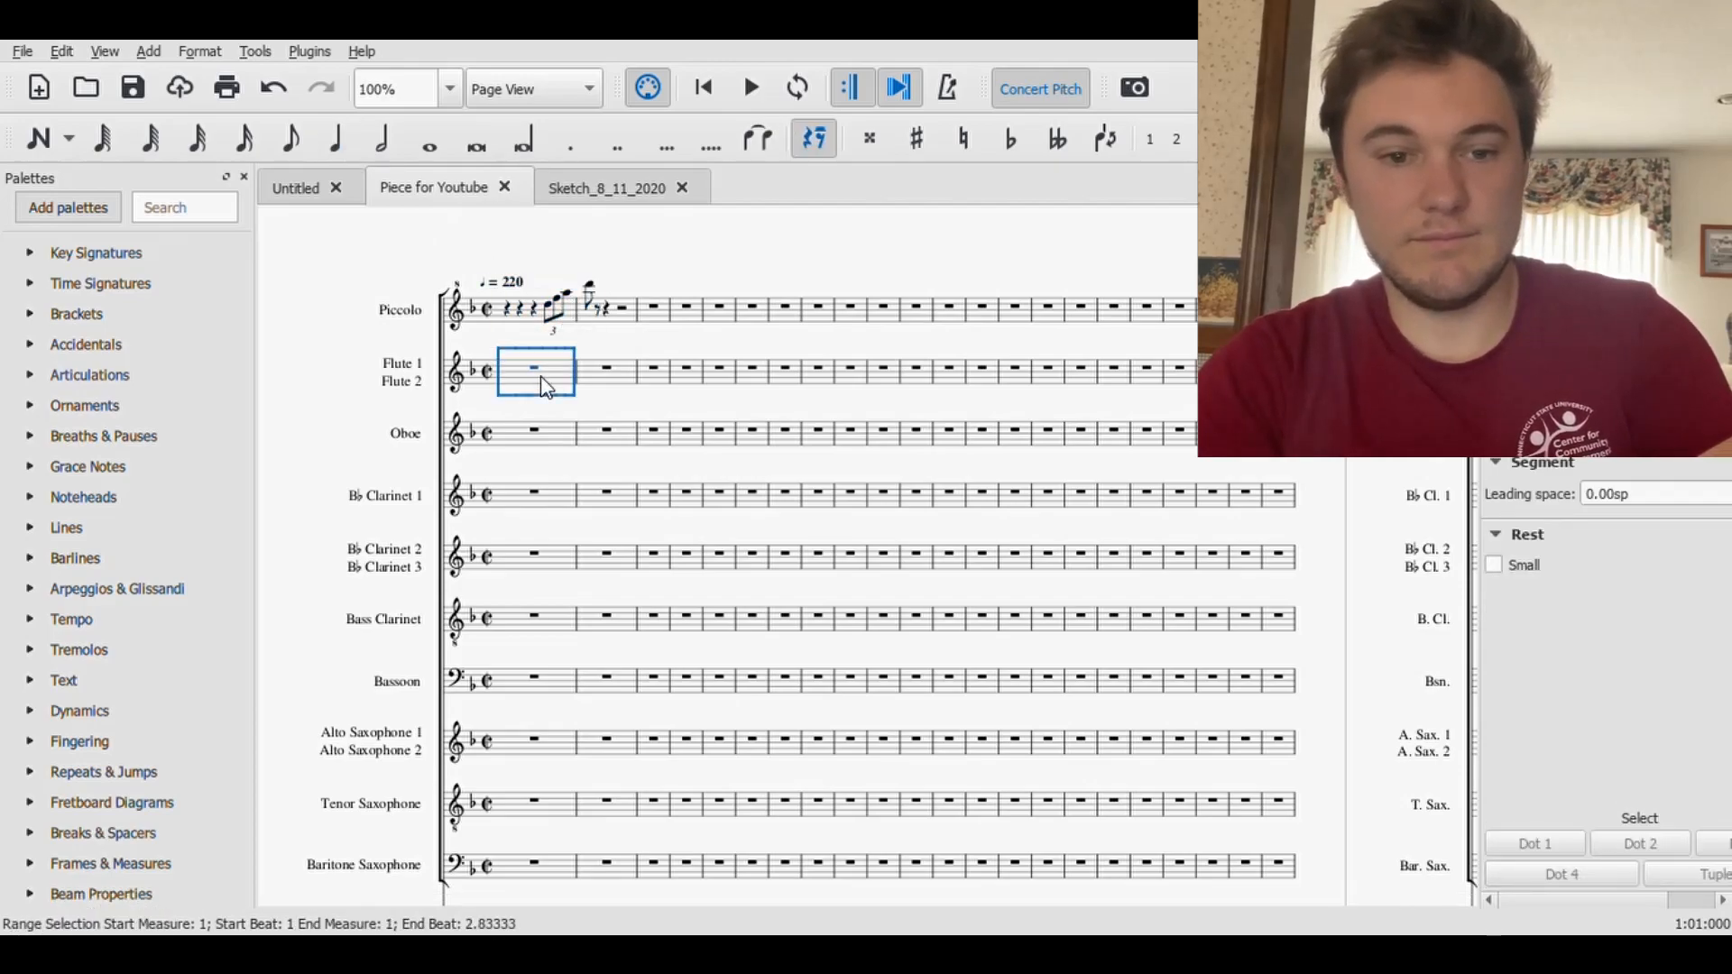
{"action": "key", "text": "ctrl+v"}
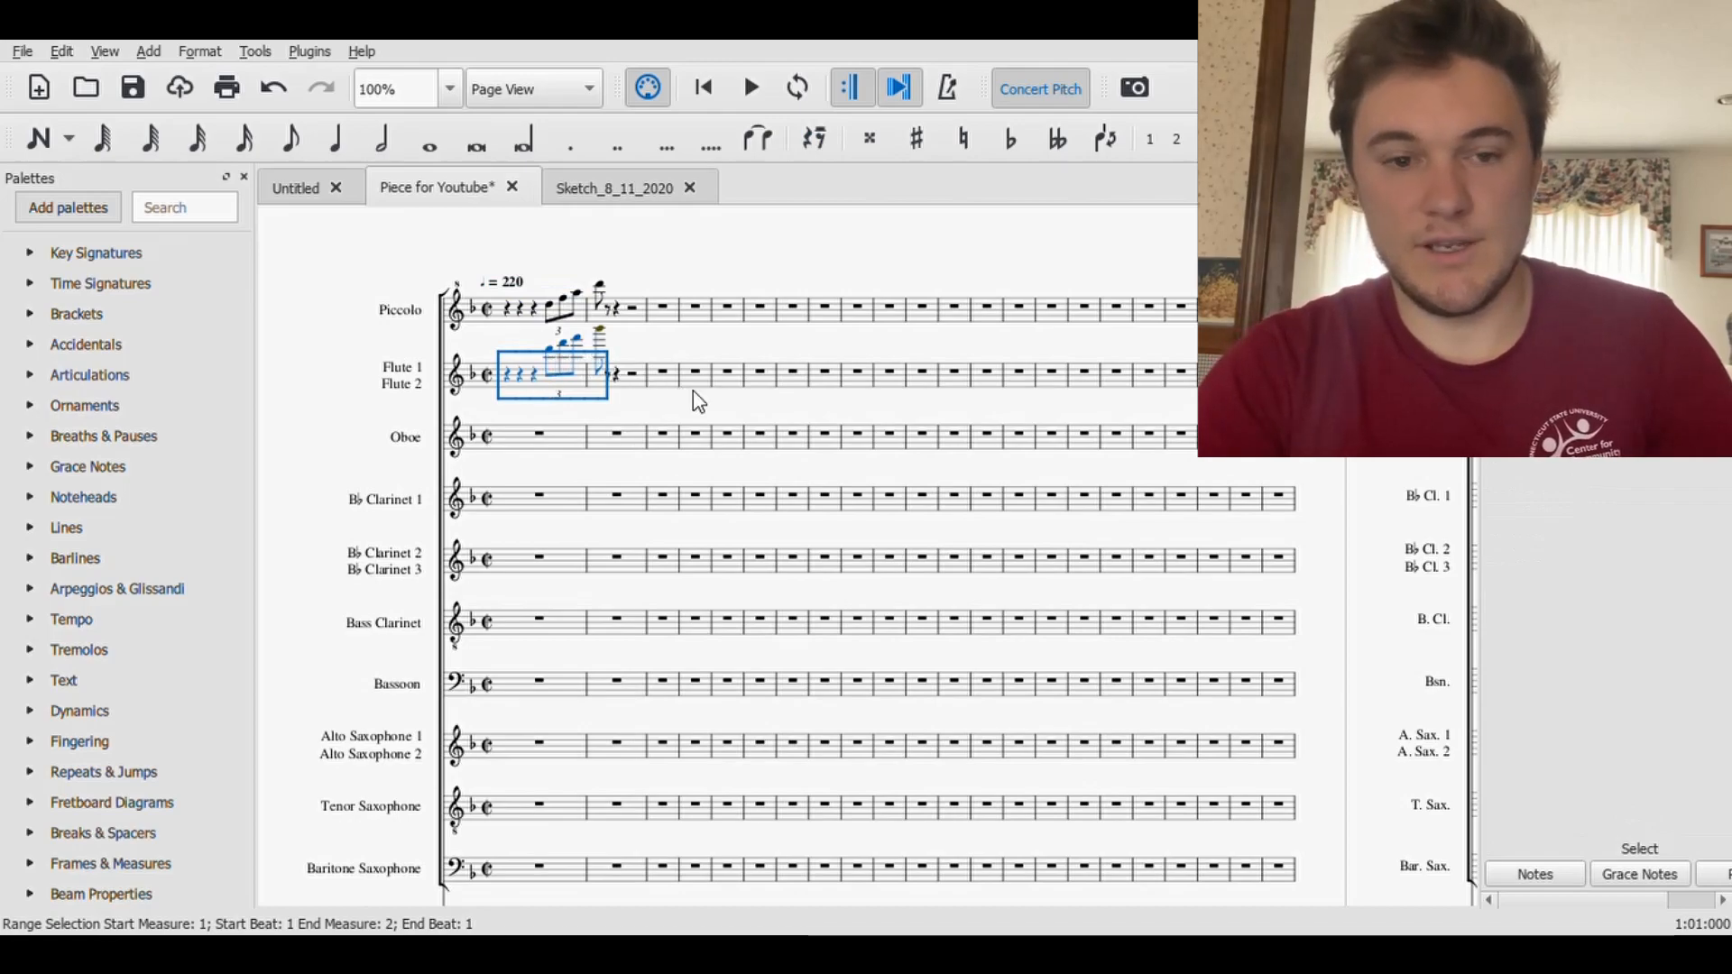
{"action": "key", "text": "ctrl+Down"}
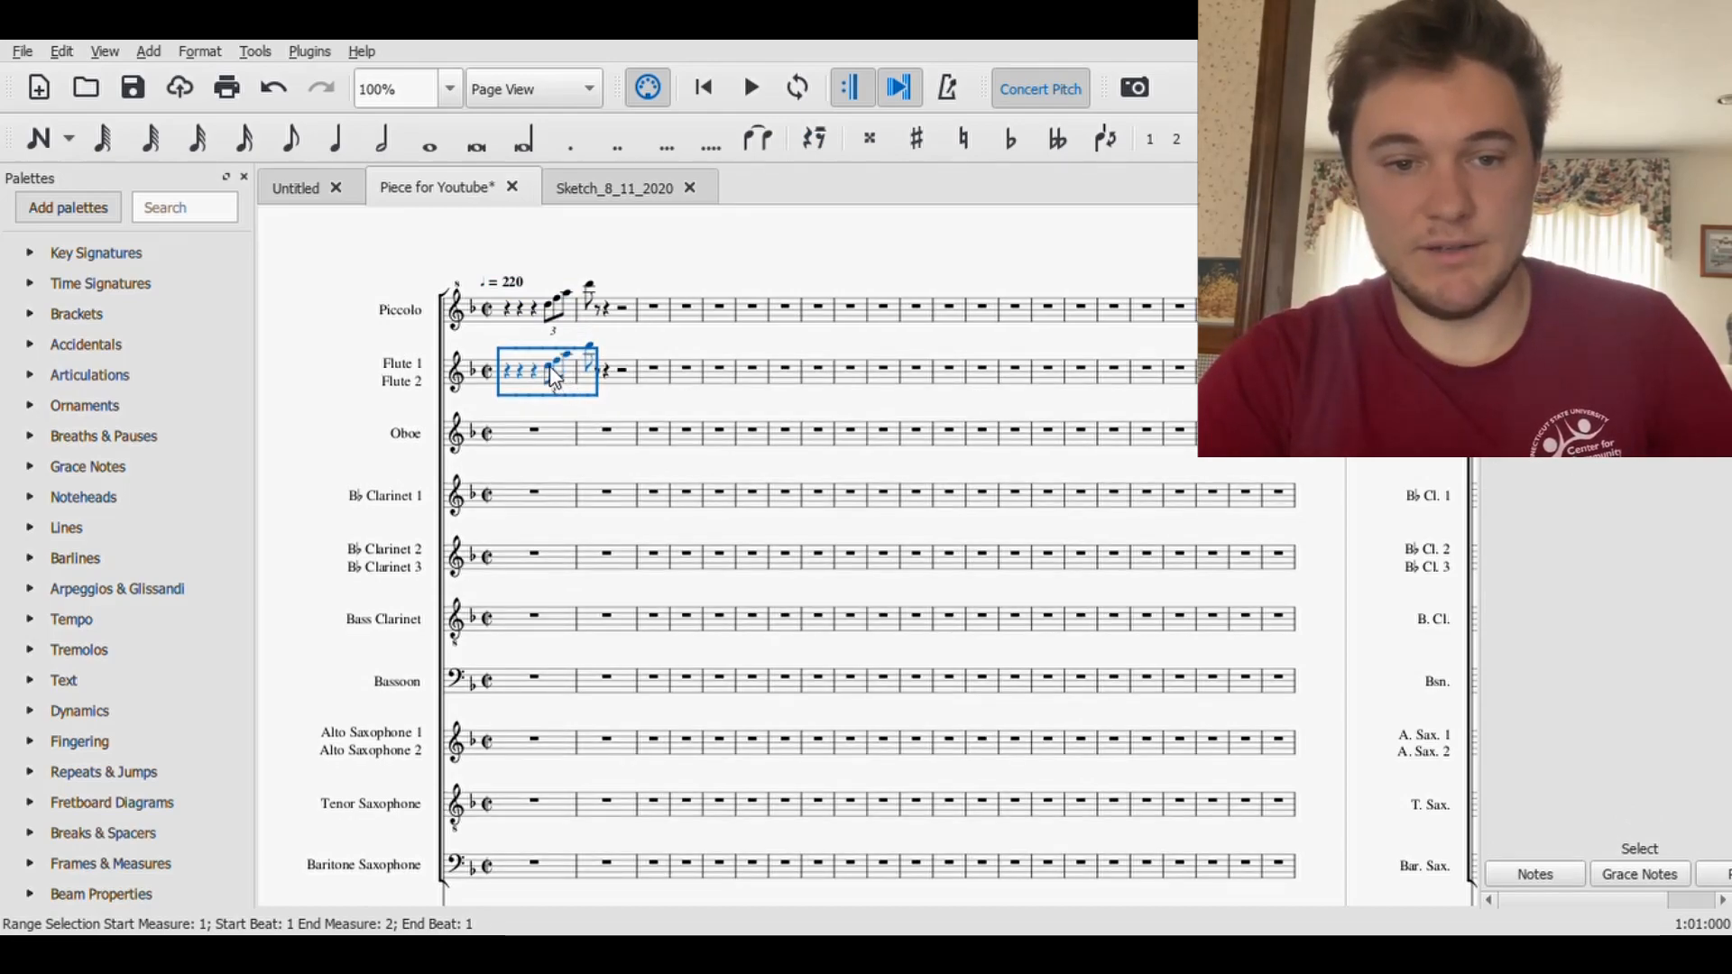
{"action": "key", "text": "Escape"}
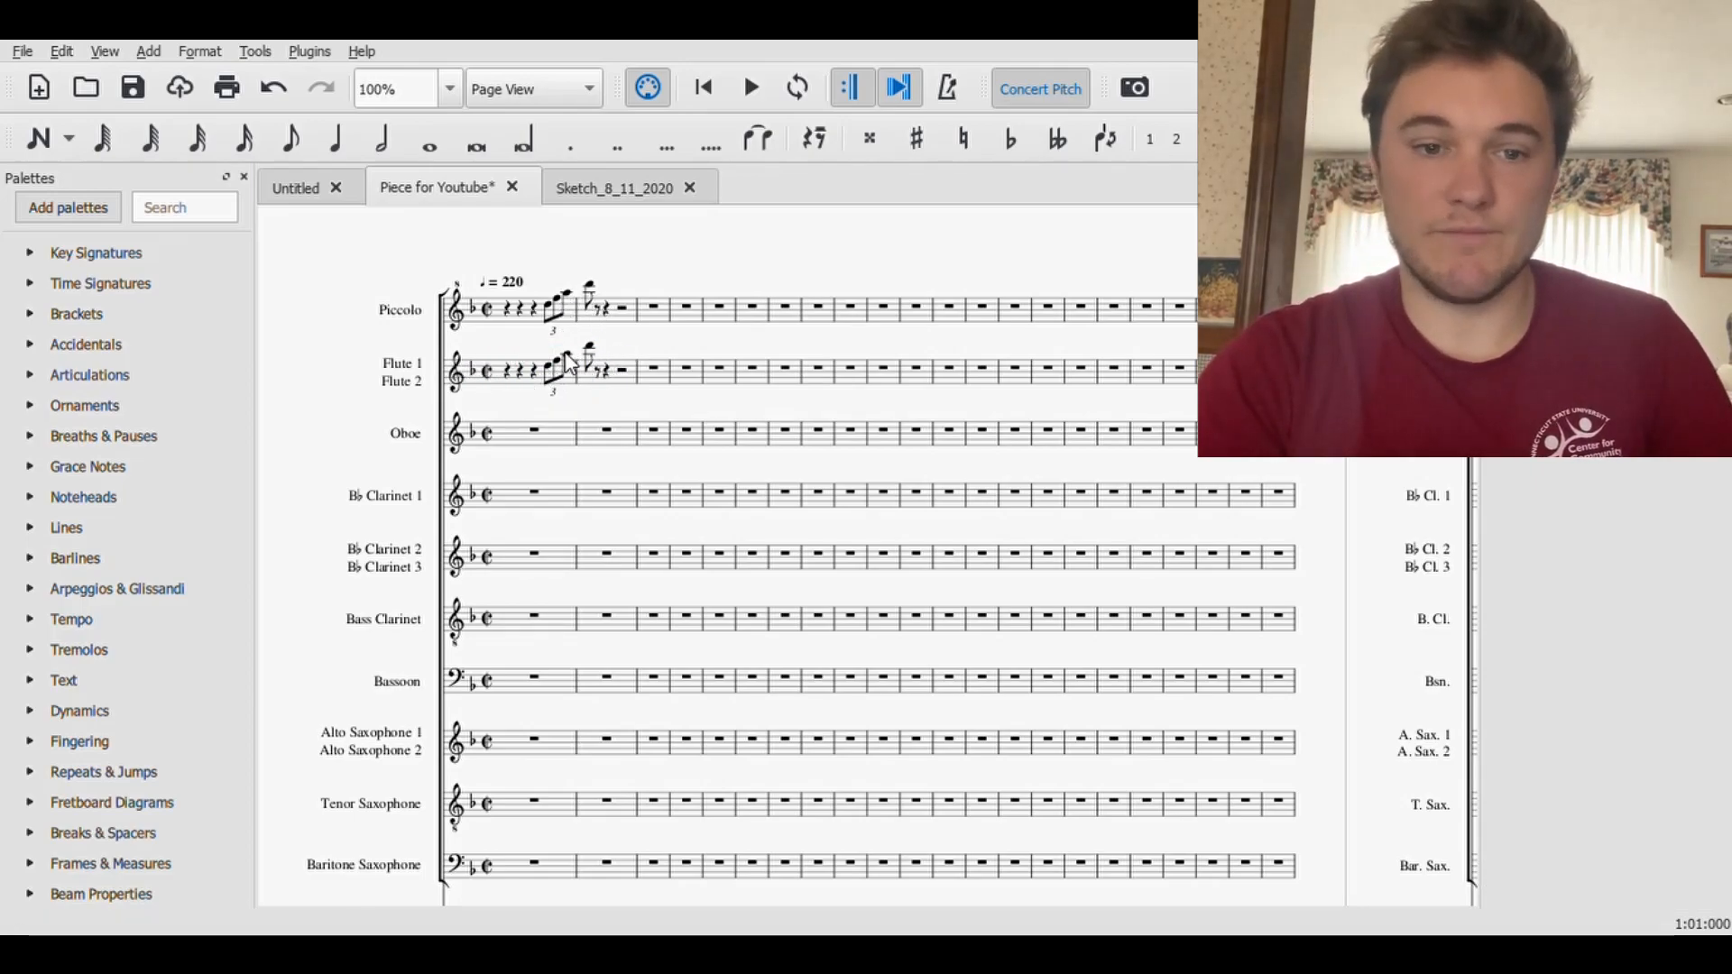
- Add a lower harmony note under each note of the Flute triplet, from A4 on the first to F5 on the last
{"action": "left_click", "coordinate": [552, 377]}
{"action": "left_click", "coordinate": [38, 138]}
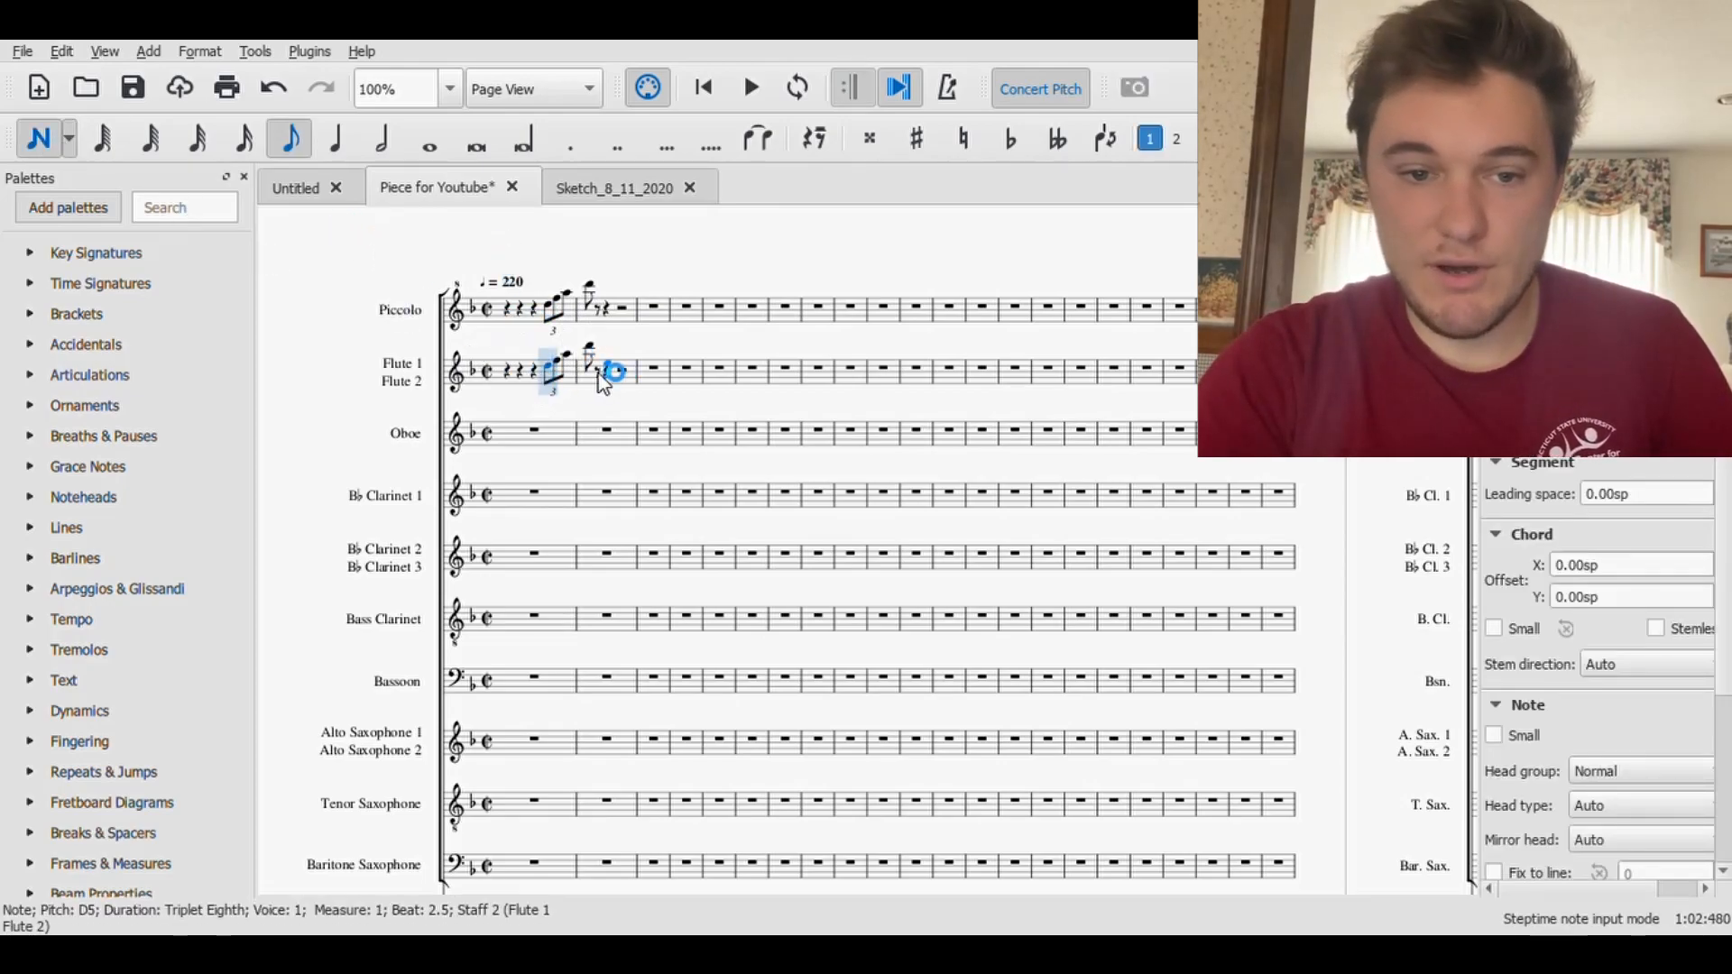
{"action": "left_click", "coordinate": [548, 373]}
{"action": "left_click", "coordinate": [556, 368]}
{"action": "left_click", "coordinate": [568, 361]}
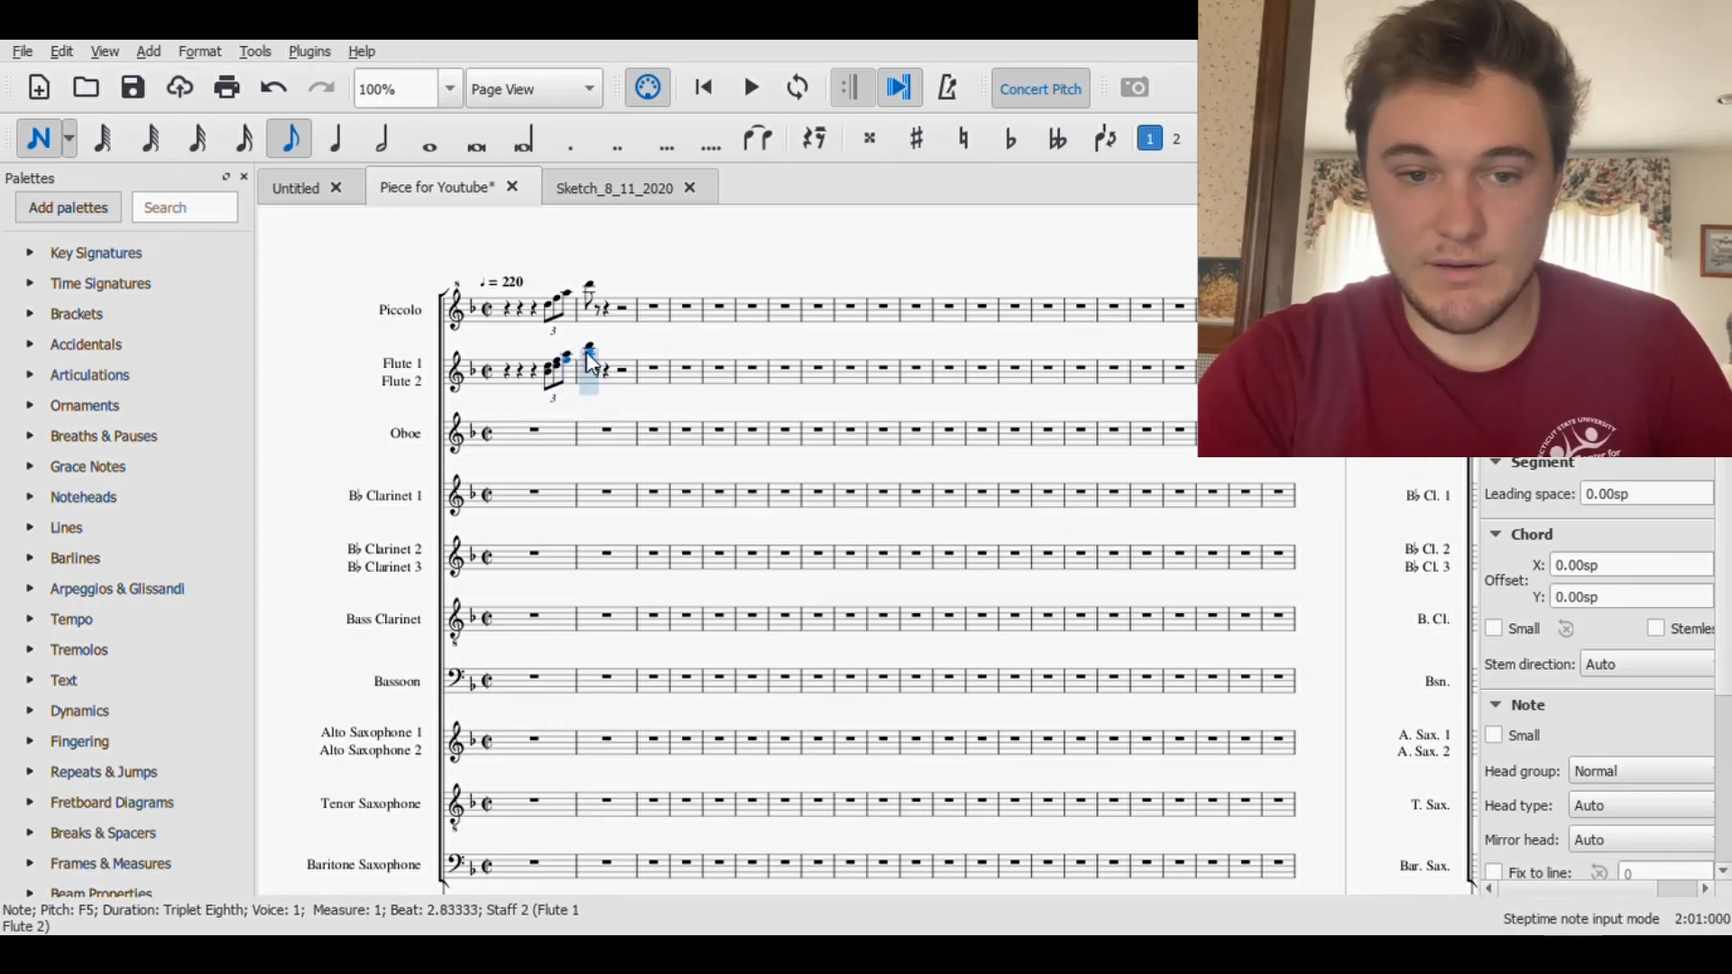
{"action": "key", "text": "Escape"}
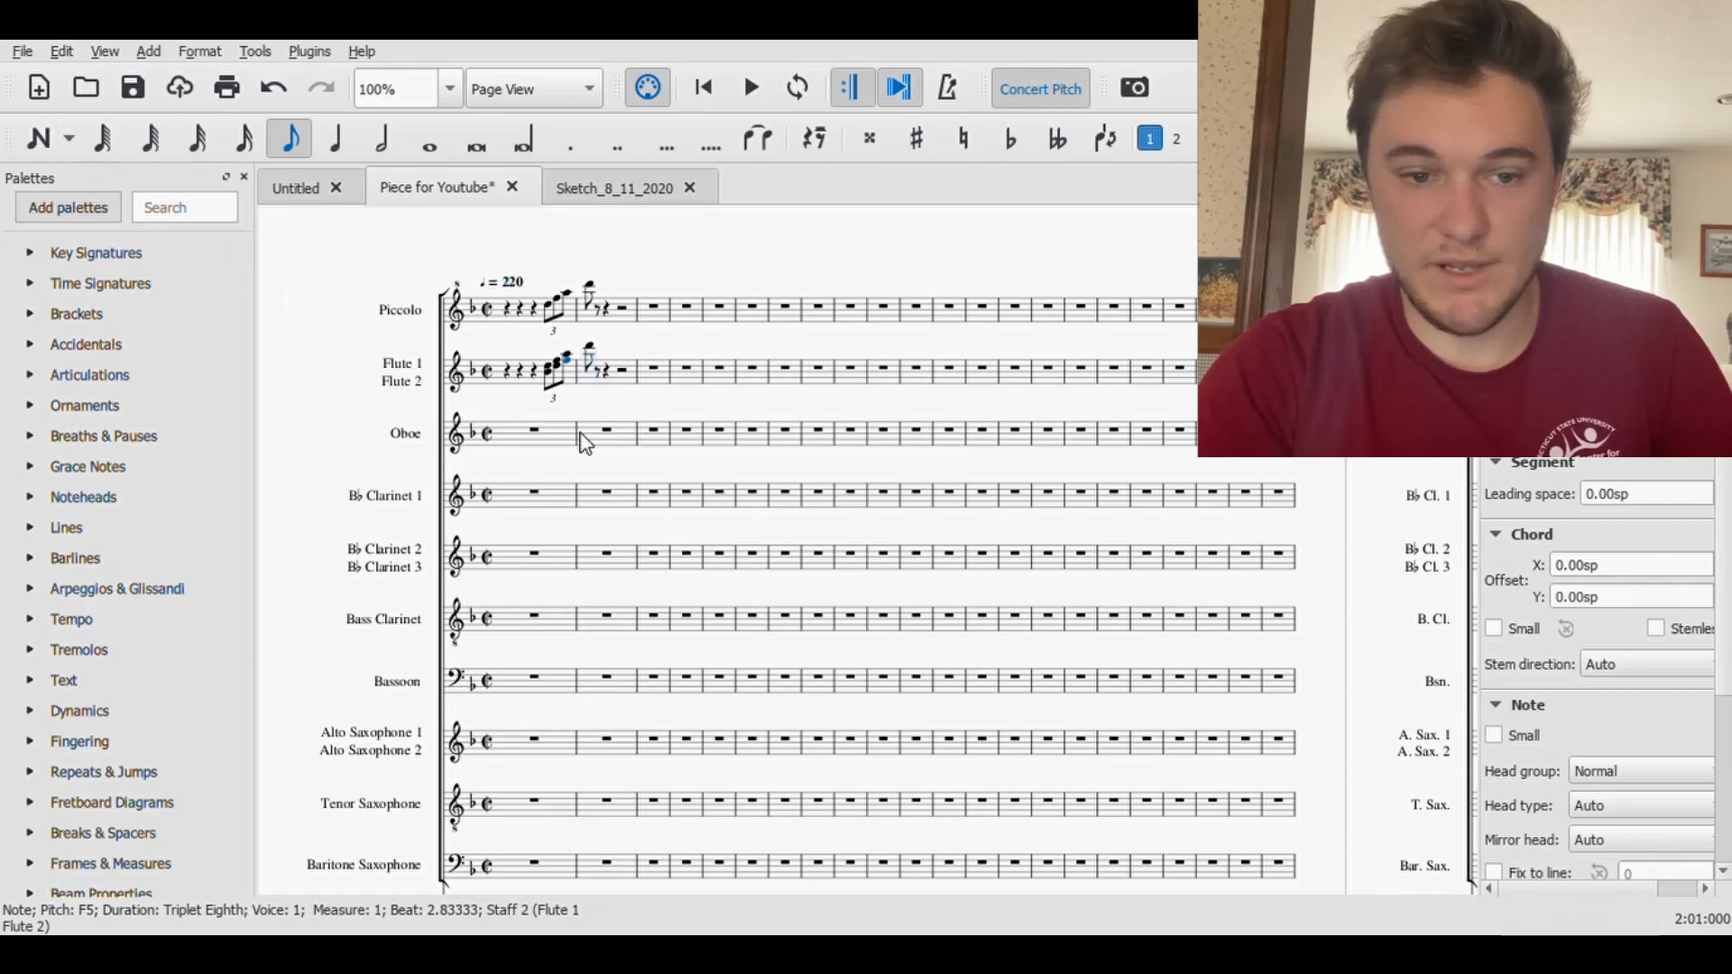
- Add an A5 beneath the Flute's first eighth note in measure 2
{"action": "key", "text": "Left"}
{"action": "key", "text": "Left"}
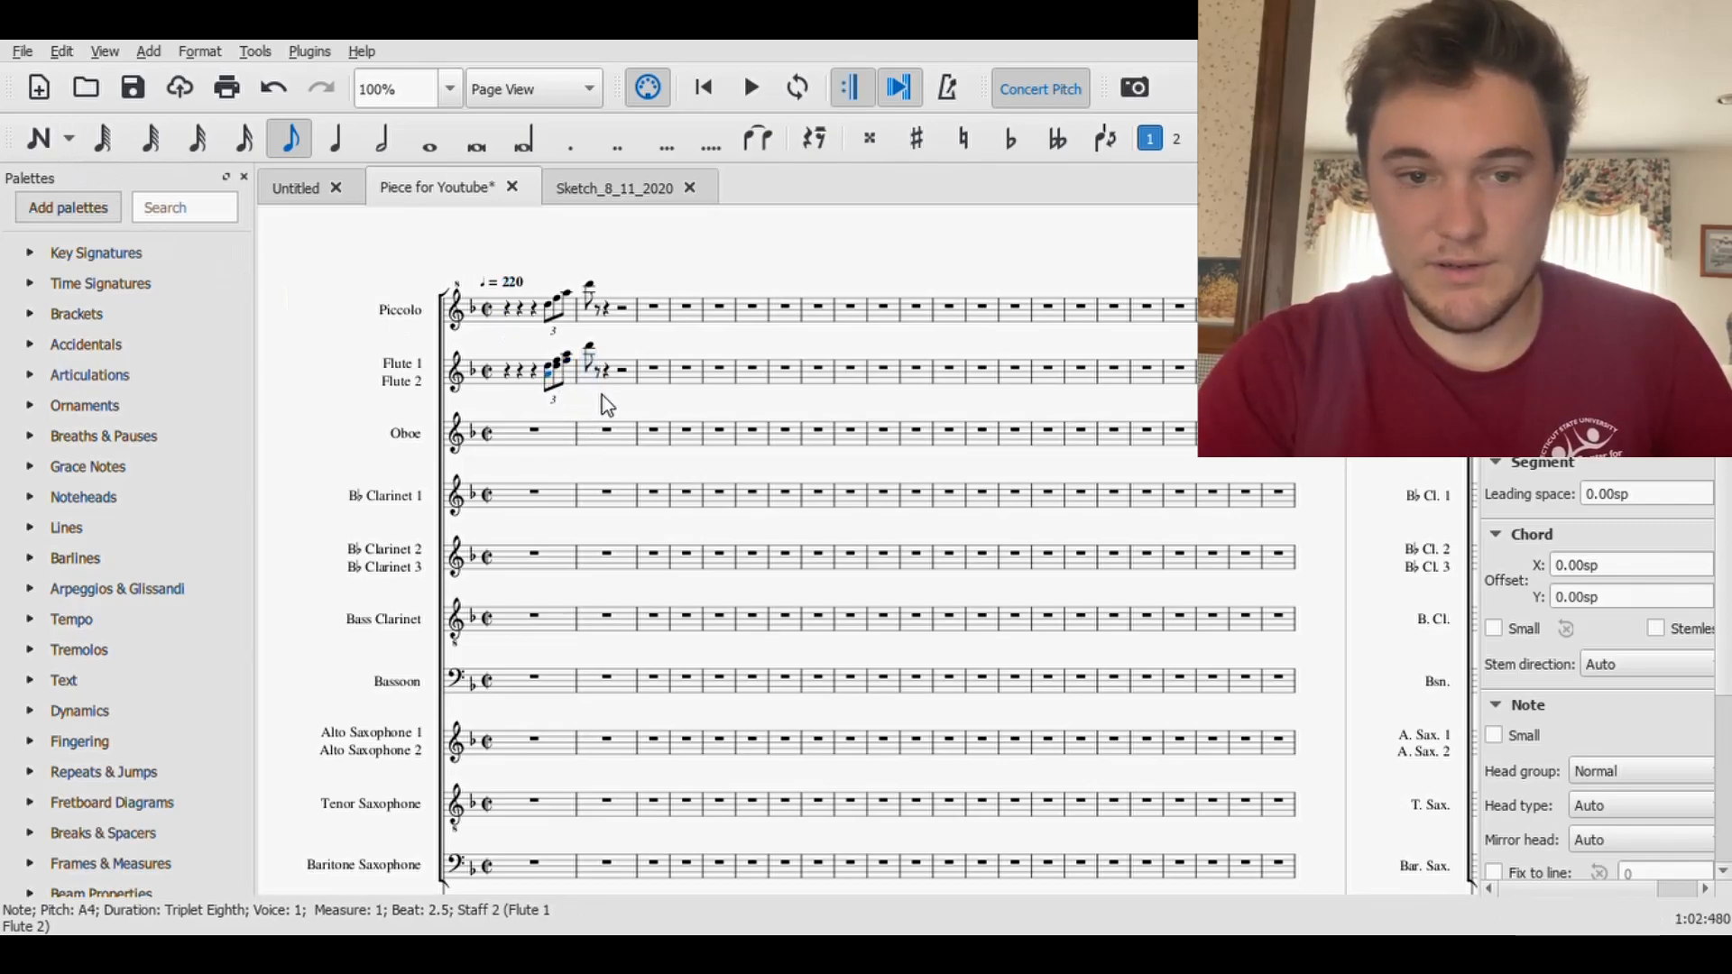
{"action": "key", "text": "n"}
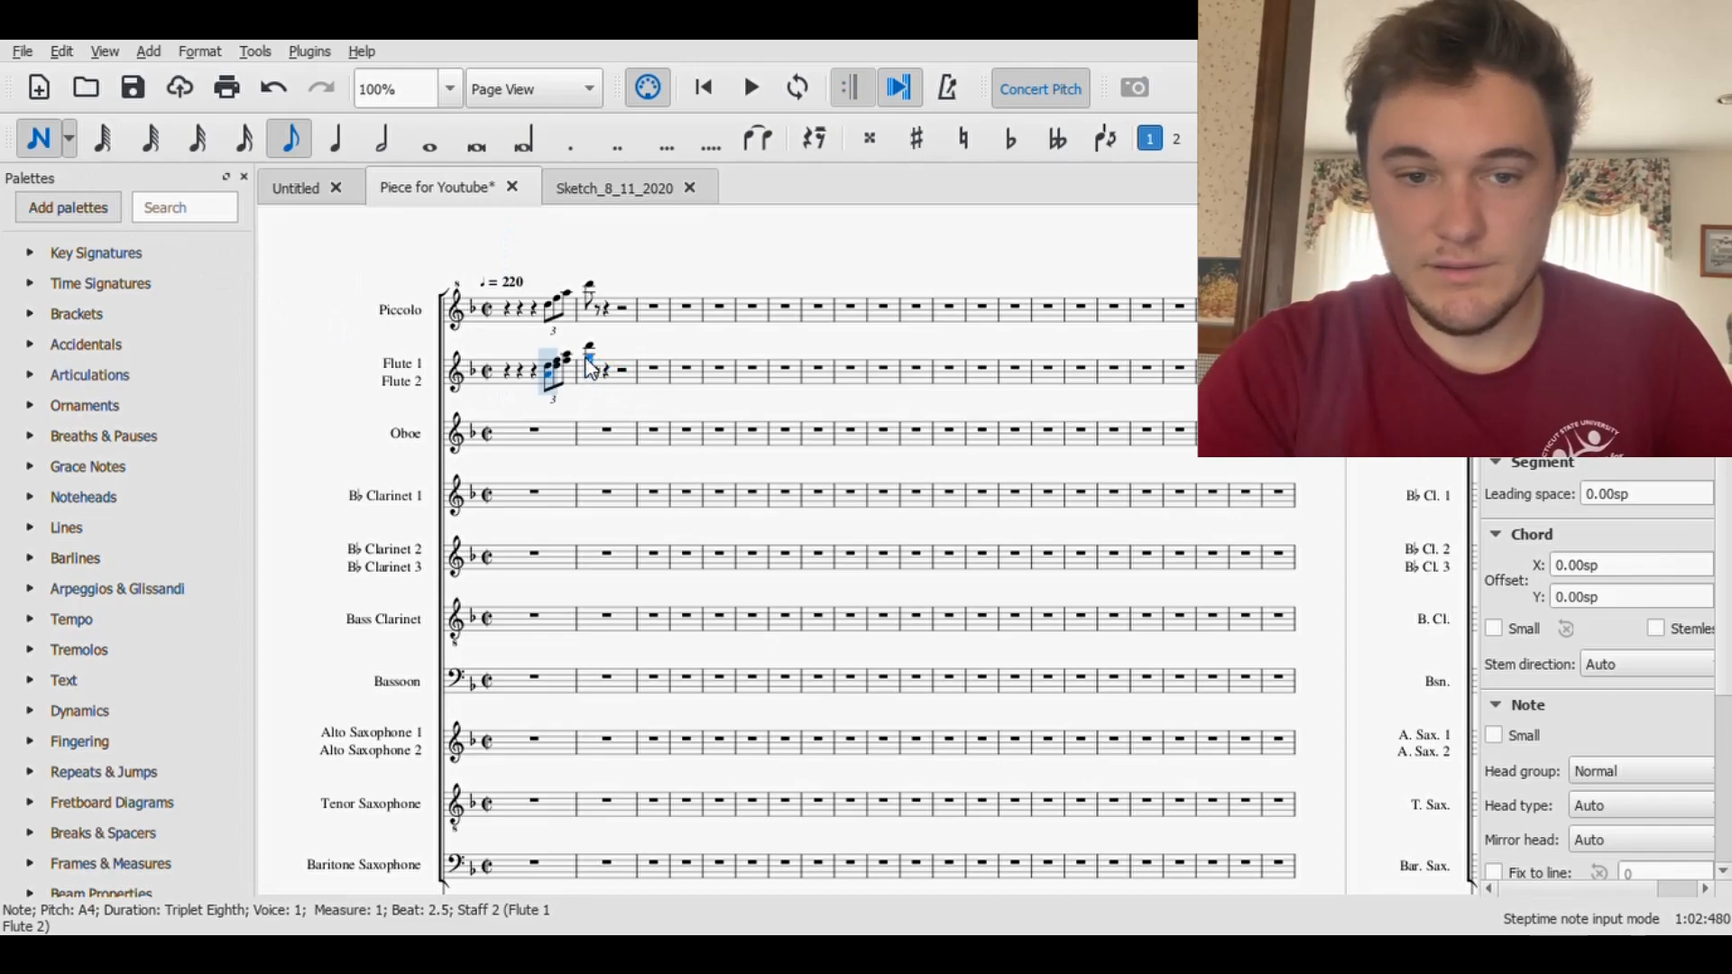
{"action": "key", "text": "Right"}
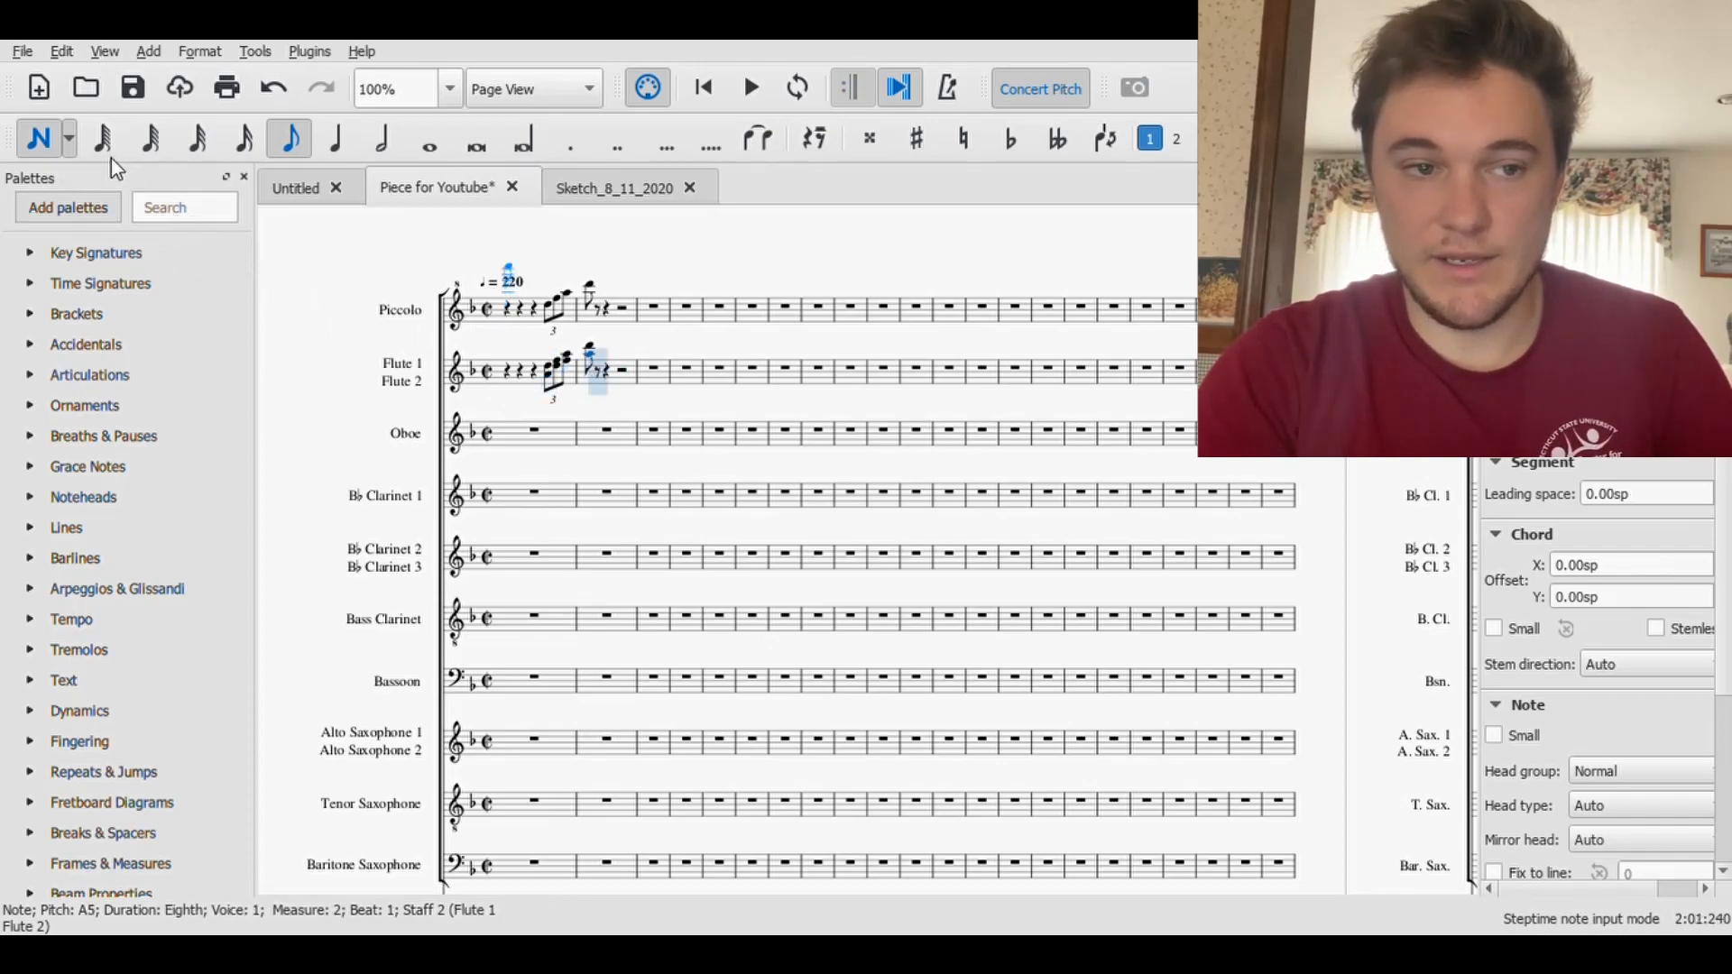
{"action": "left_click", "coordinate": [40, 140]}
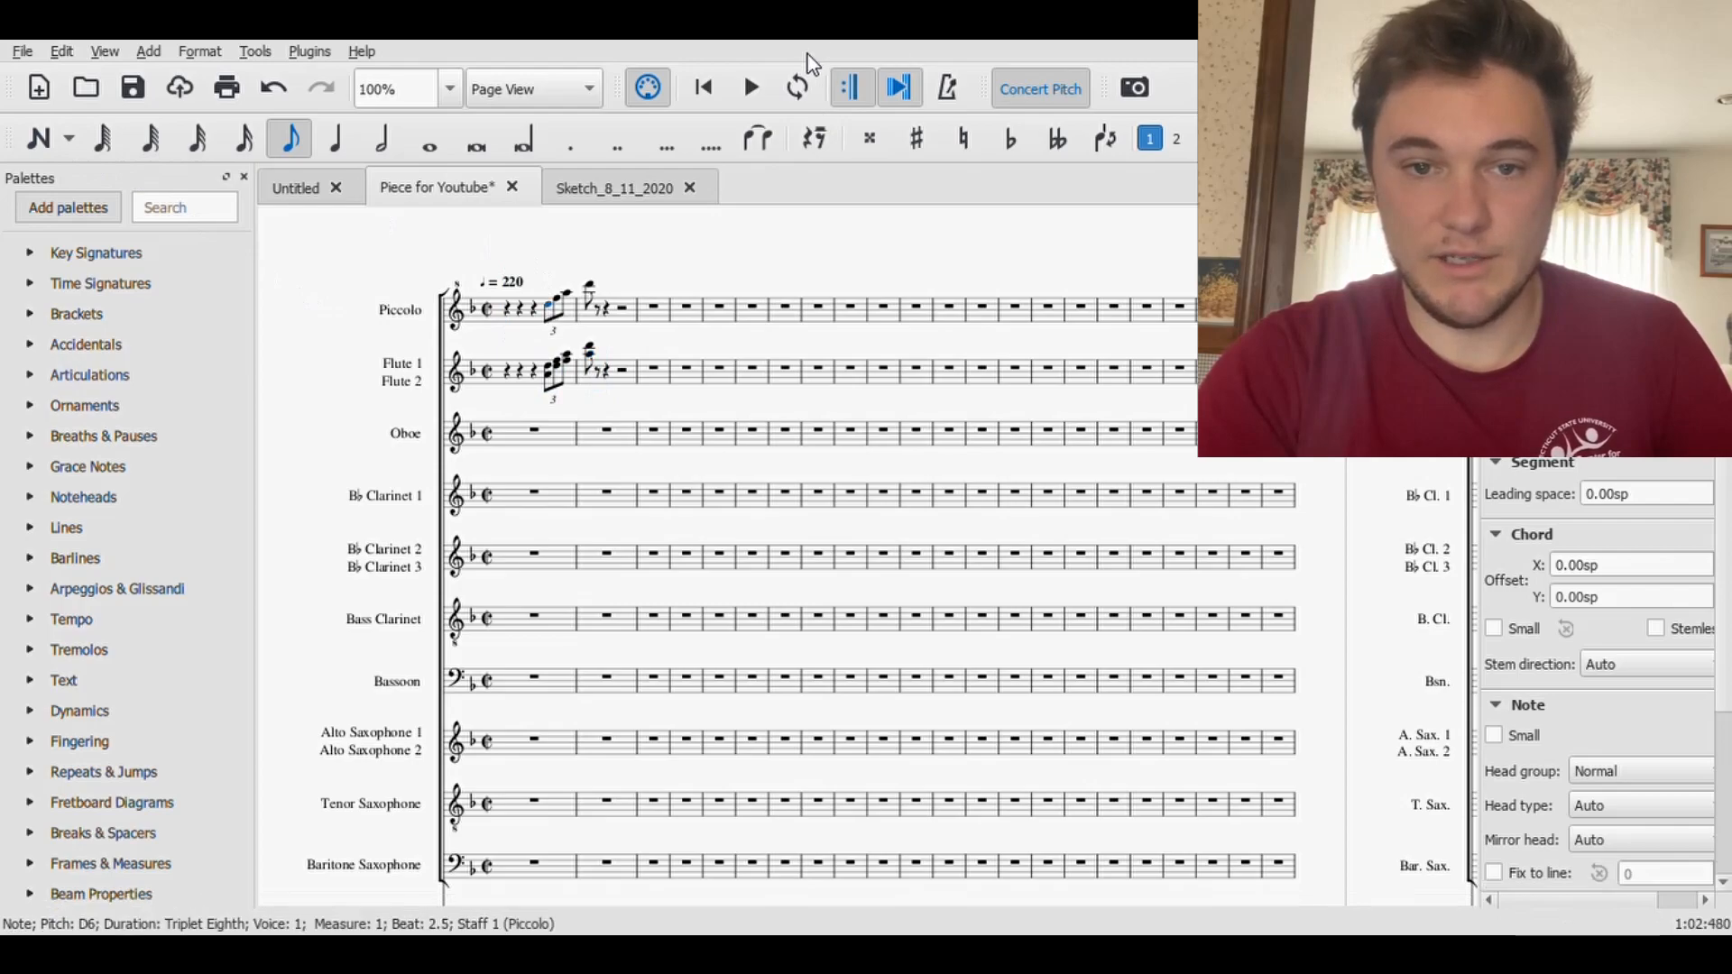
- Play back the harmonized Piccolo and Flute passage and save the score
{"action": "left_click", "coordinate": [756, 86]}
{"action": "left_click", "coordinate": [756, 86]}
{"action": "left_click", "coordinate": [137, 88]}
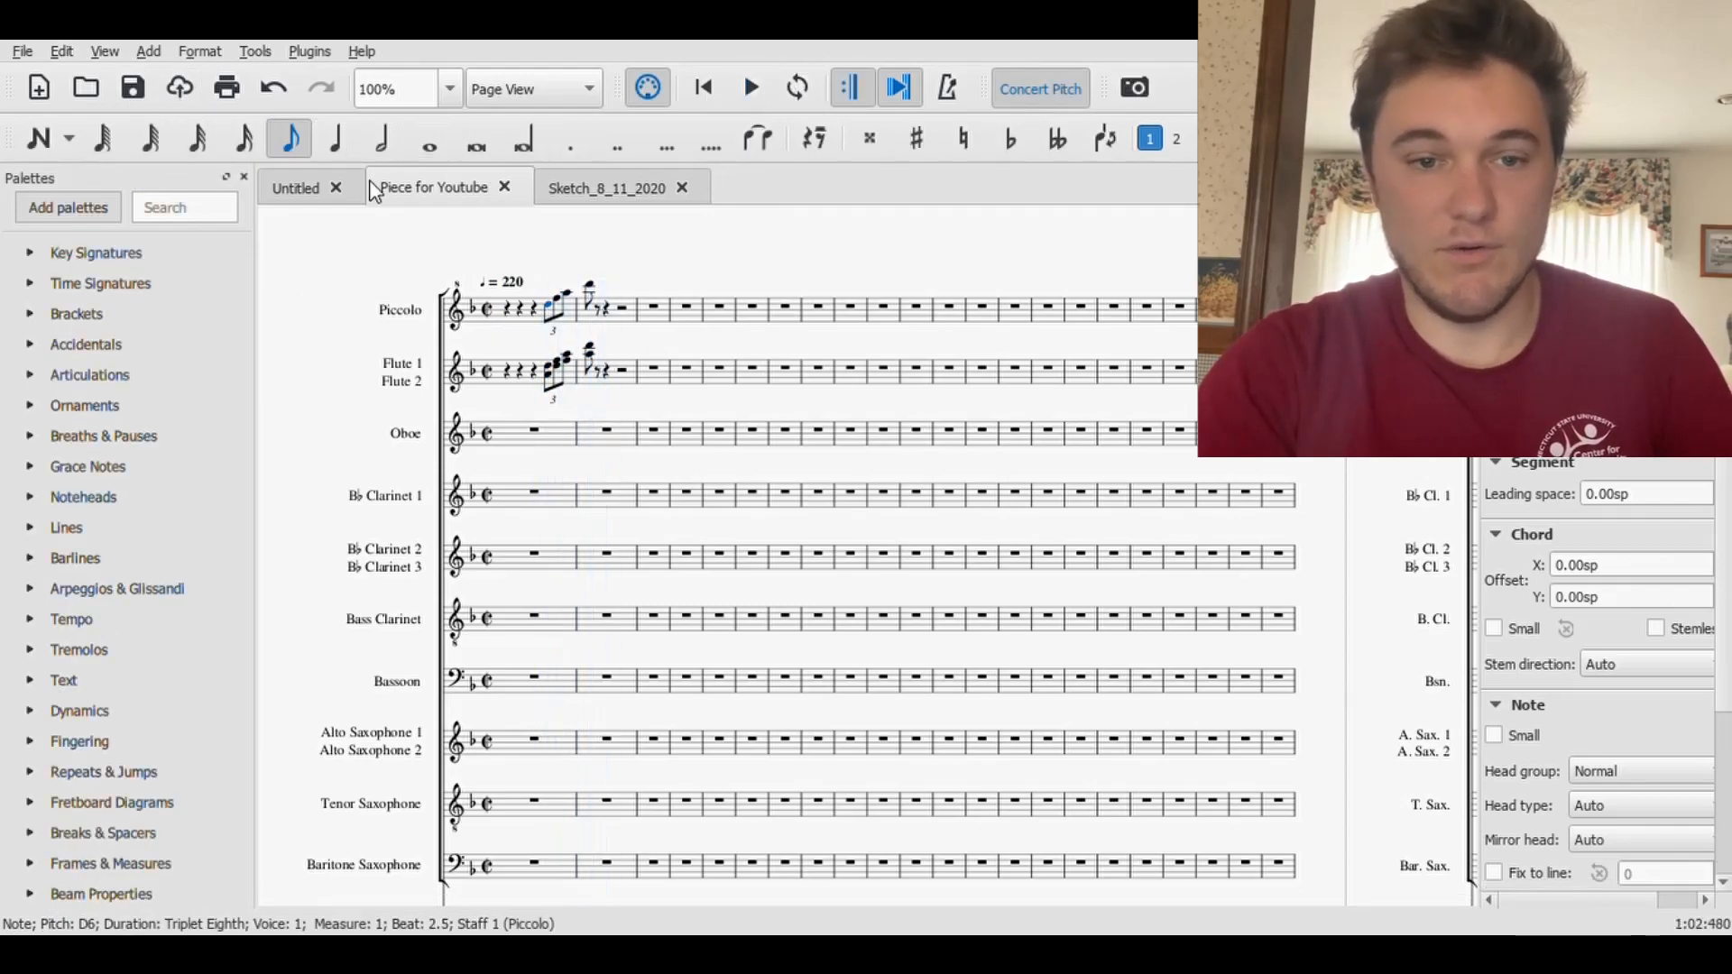
- Copy the two-part Flute passage to the start of the Oboe staff and transpose it down an octave
{"action": "left_click", "coordinate": [508, 371]}
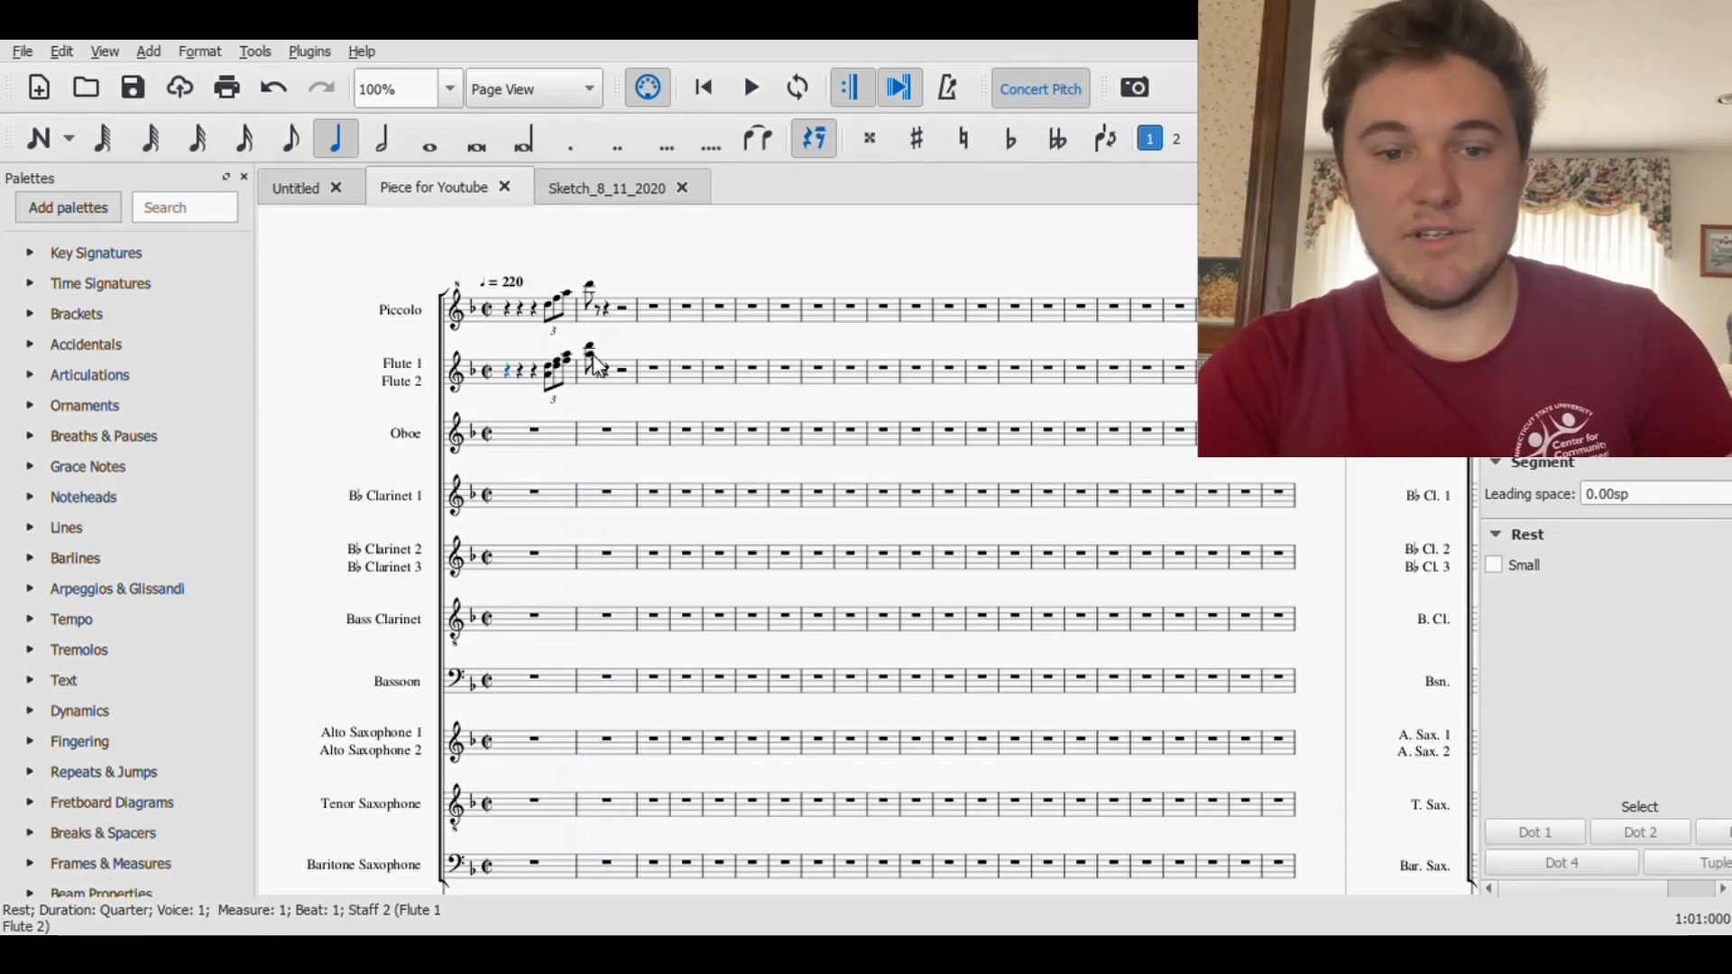
{"action": "left_click", "coordinate": [588, 354], "text": "shift"}
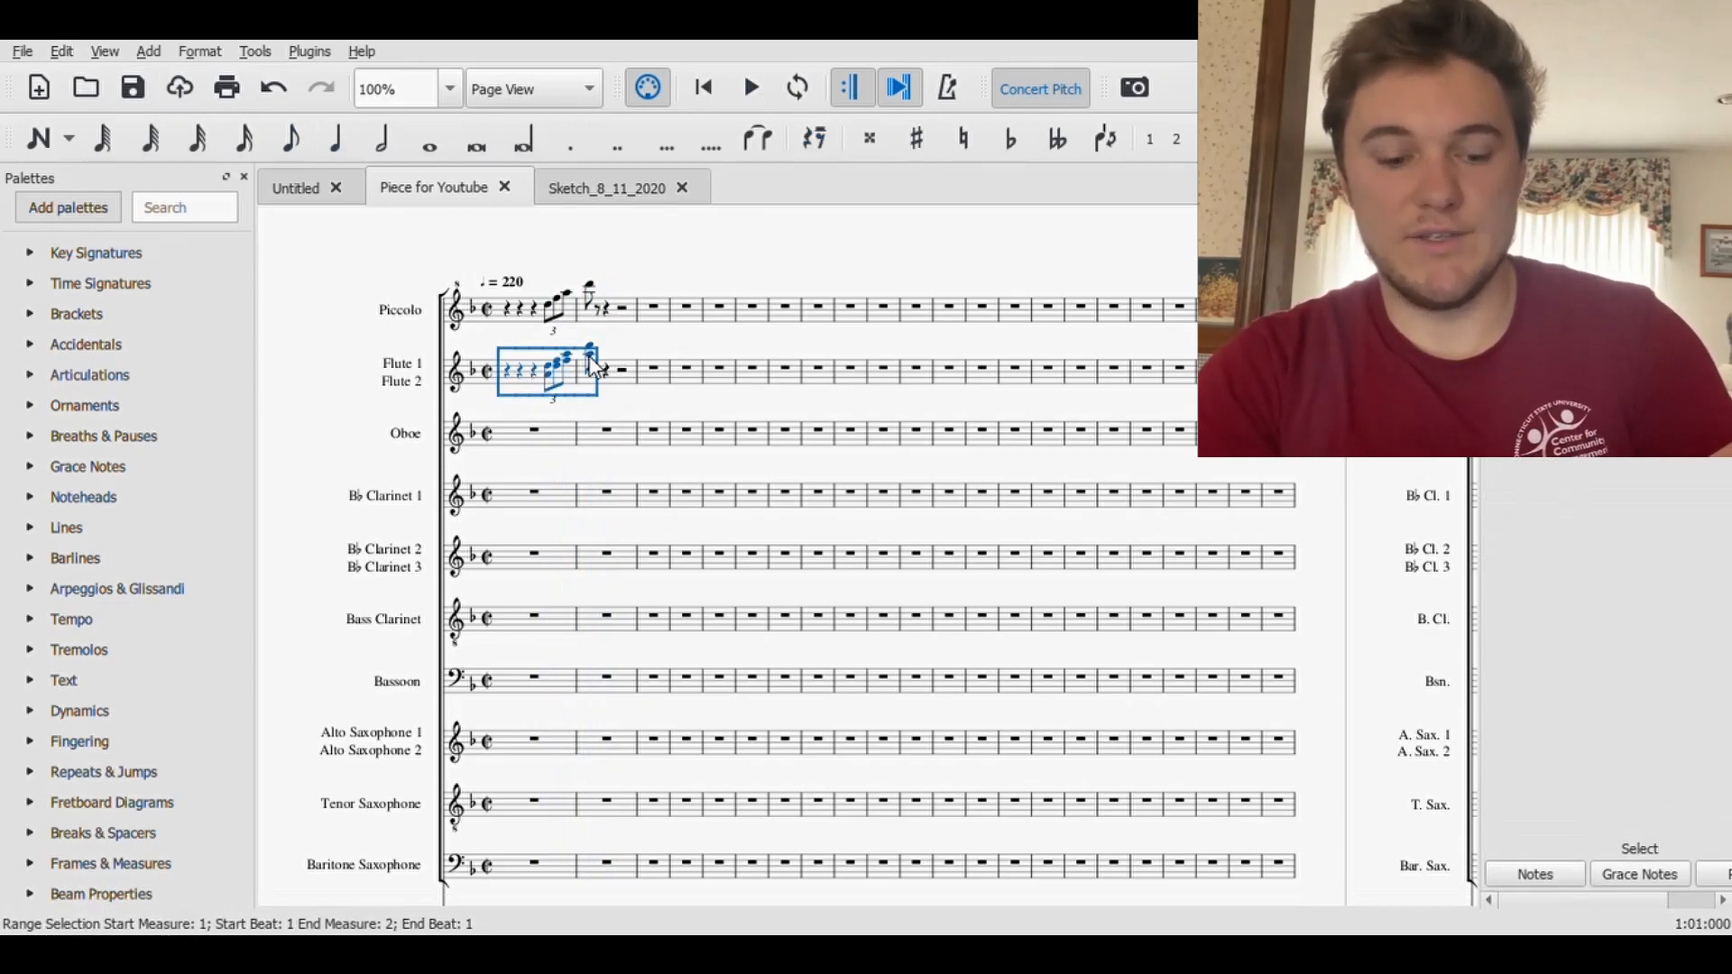
{"action": "left_click", "coordinate": [551, 434]}
{"action": "key", "text": "ctrl+v"}
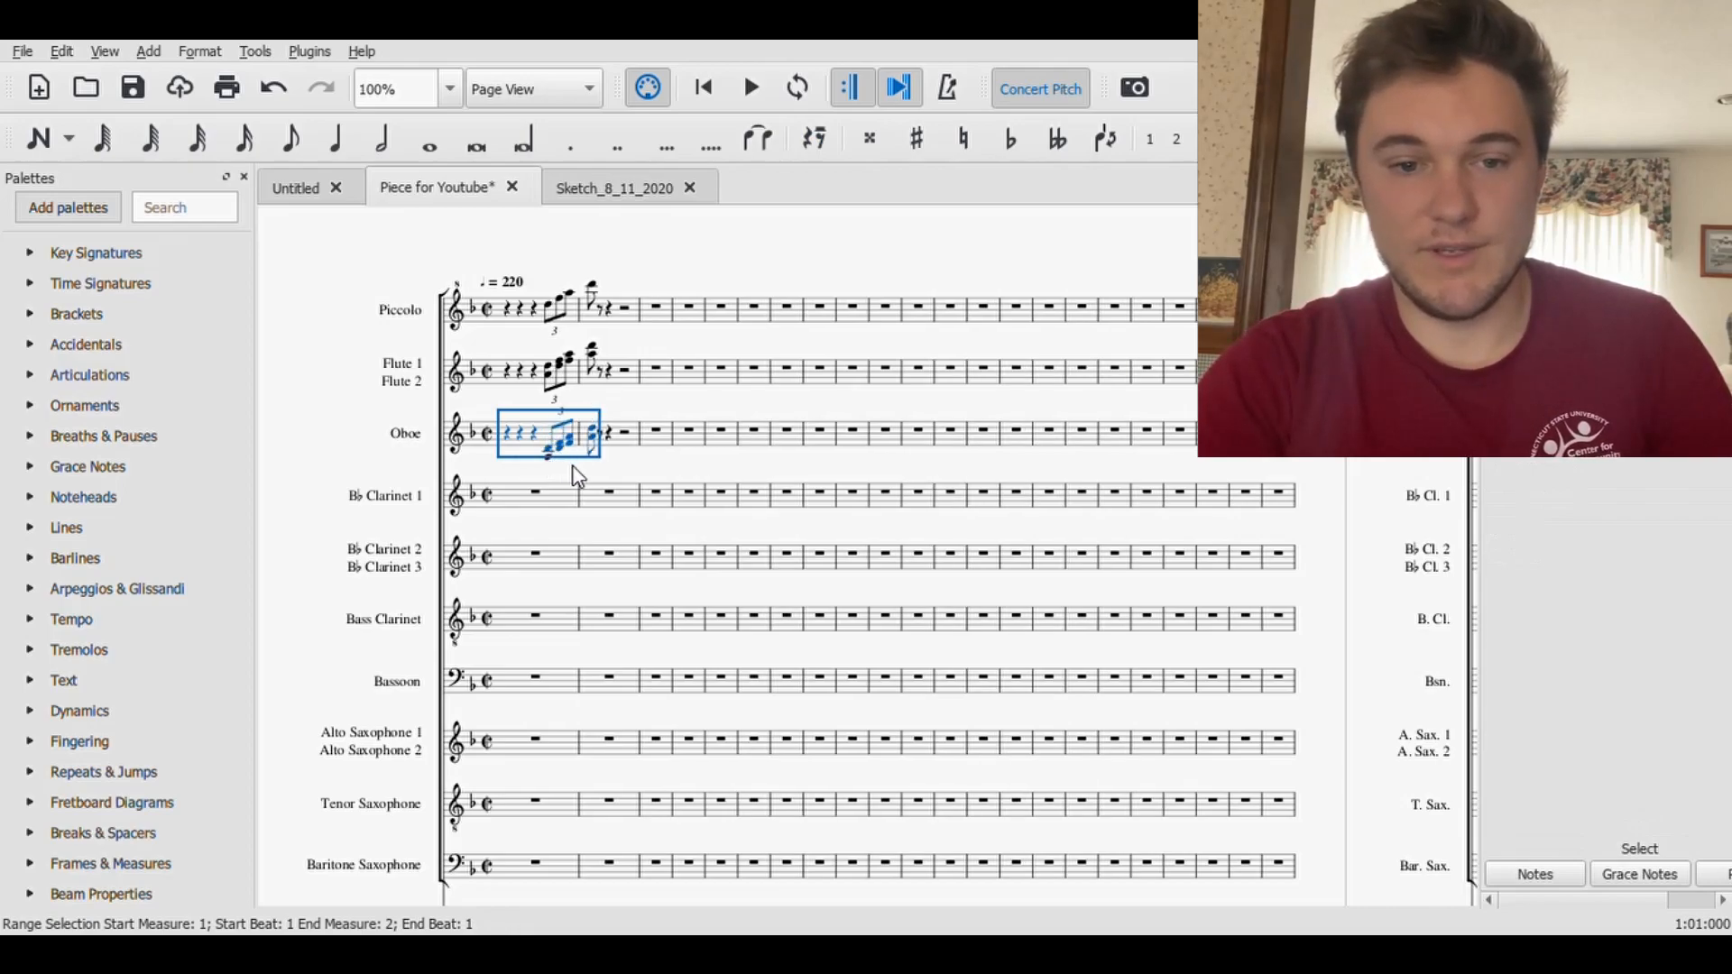
{"action": "left_click", "coordinate": [717, 433]}
- Raise the lower Oboe notes one octave, from the triplet through the first eighth of measure 2, and save the score
{"action": "left_click", "coordinate": [548, 459]}
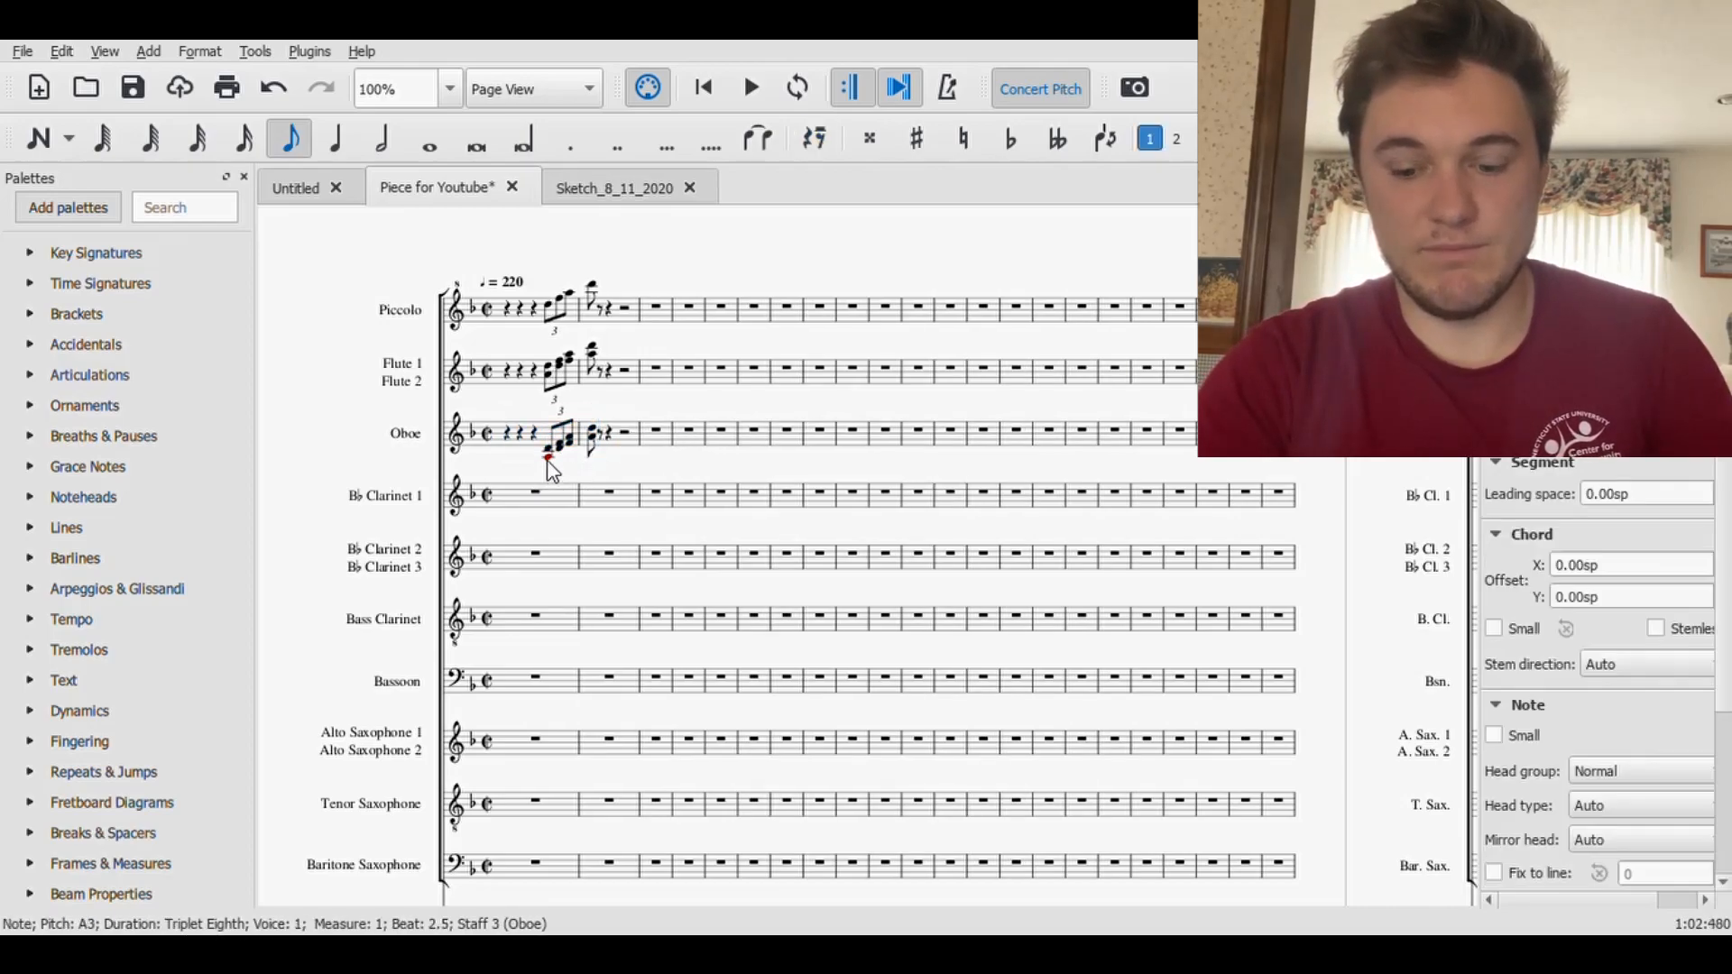
{"action": "key", "text": "ctrl+Up"}
{"action": "left_click", "coordinate": [557, 450]}
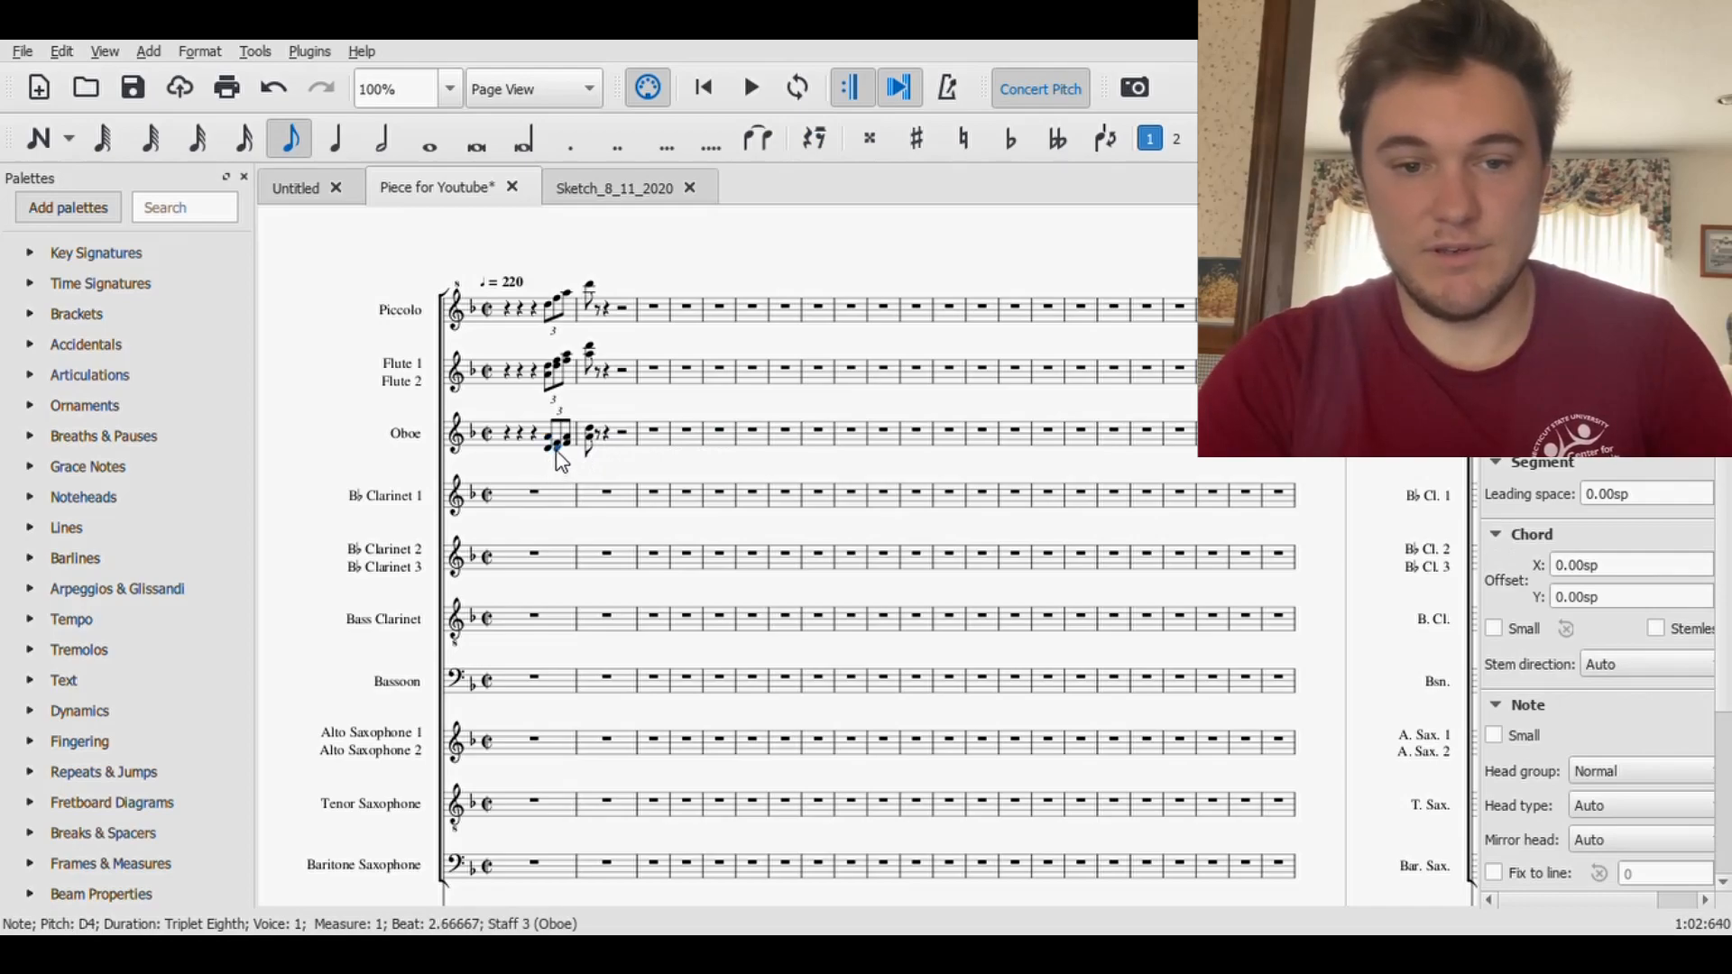
{"action": "key", "text": "ctrl+Up"}
{"action": "left_click", "coordinate": [568, 447]}
{"action": "key", "text": "ctrl+Up"}
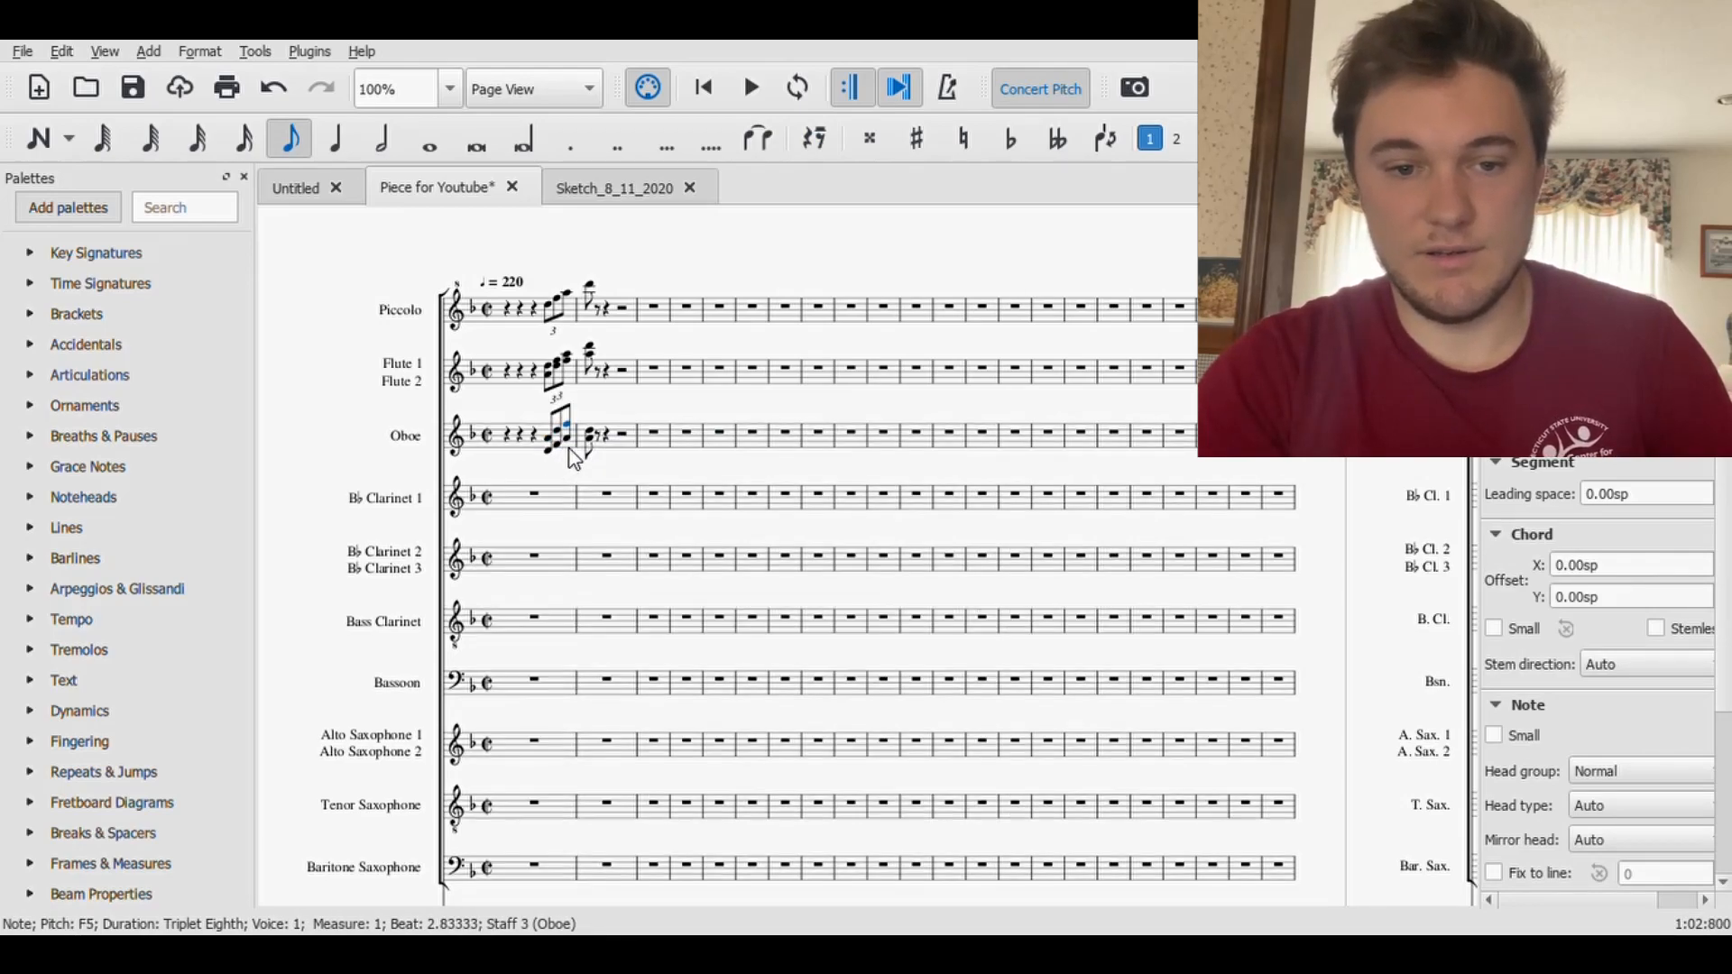
{"action": "left_click", "coordinate": [590, 442]}
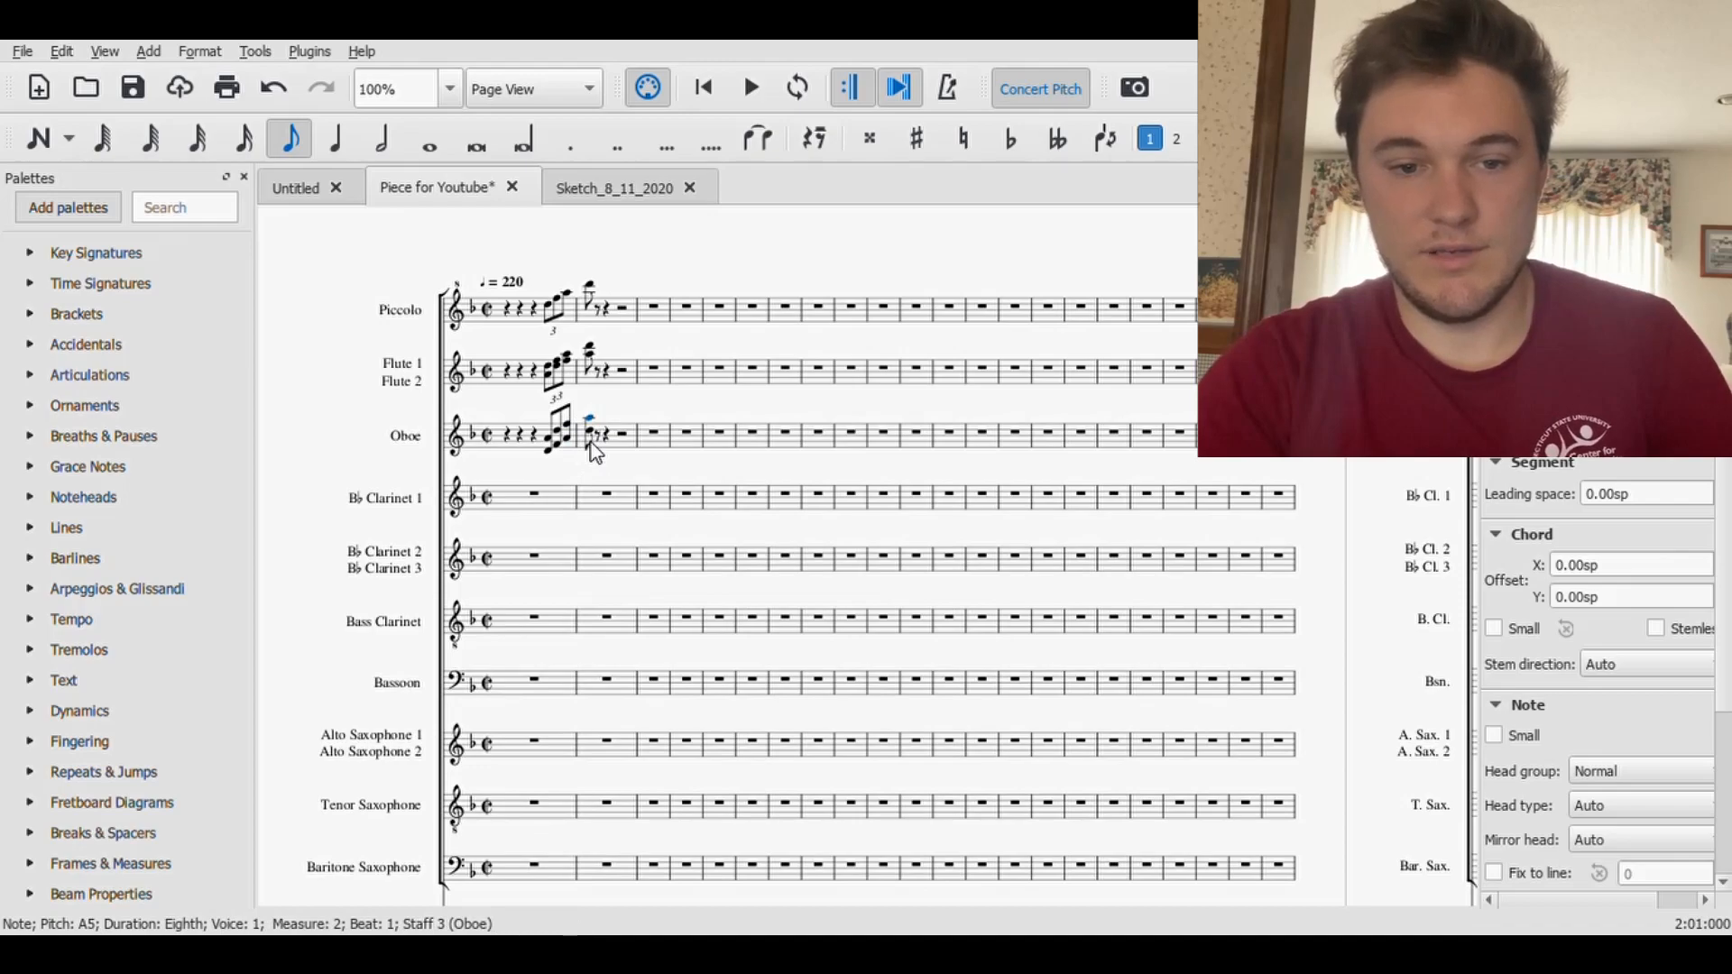
{"action": "key", "text": "Escape"}
{"action": "left_click", "coordinate": [132, 88]}
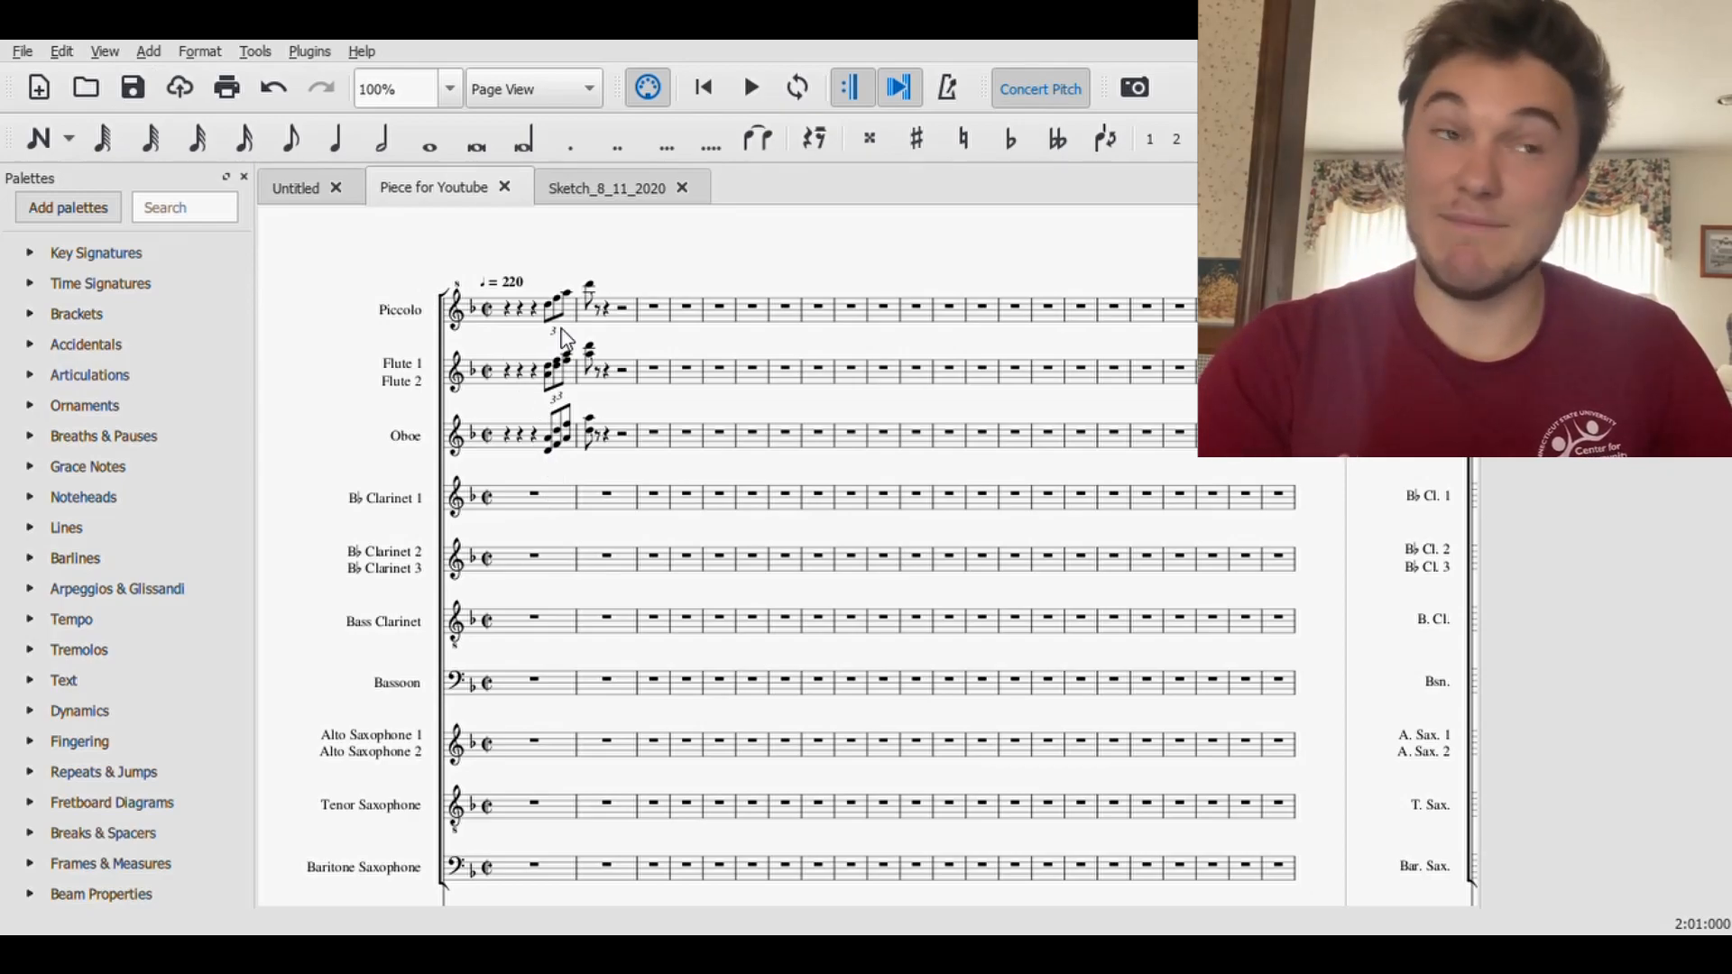
- Divide the Clarinet 1 rest in measure 1 into a half rest, a quarter rest and an eighth-rest triplet on the last beat
{"action": "left_click", "coordinate": [536, 496]}
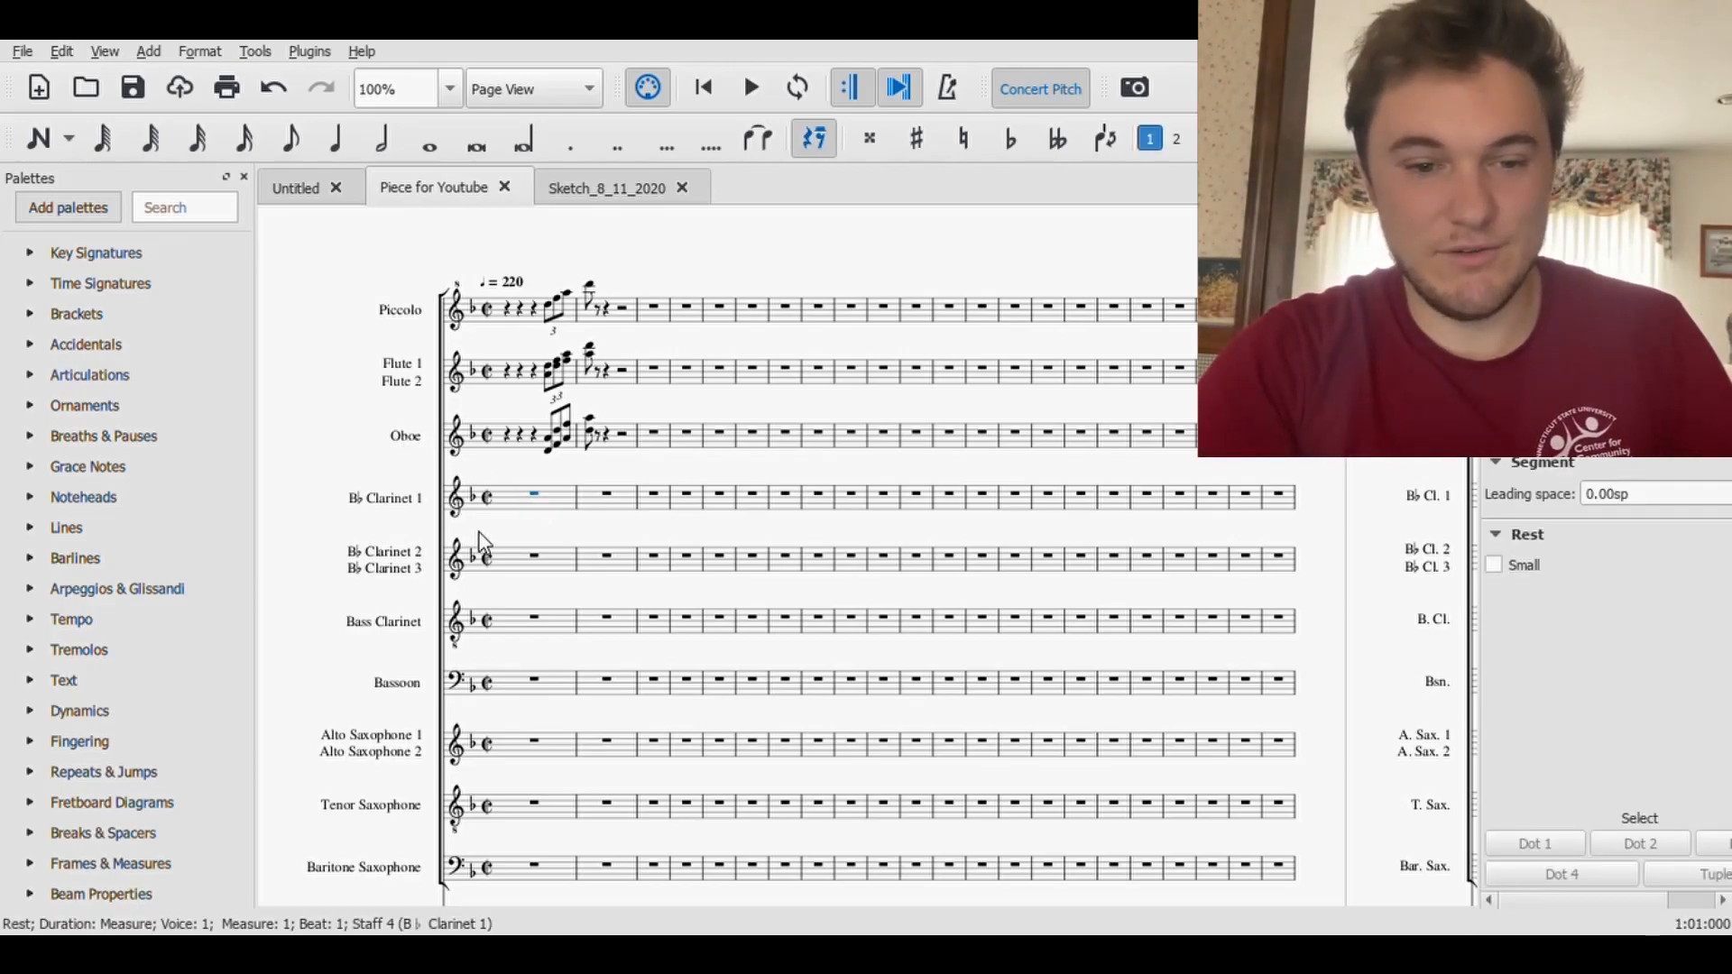
{"action": "left_click", "coordinate": [387, 146]}
{"action": "left_click", "coordinate": [539, 495]}
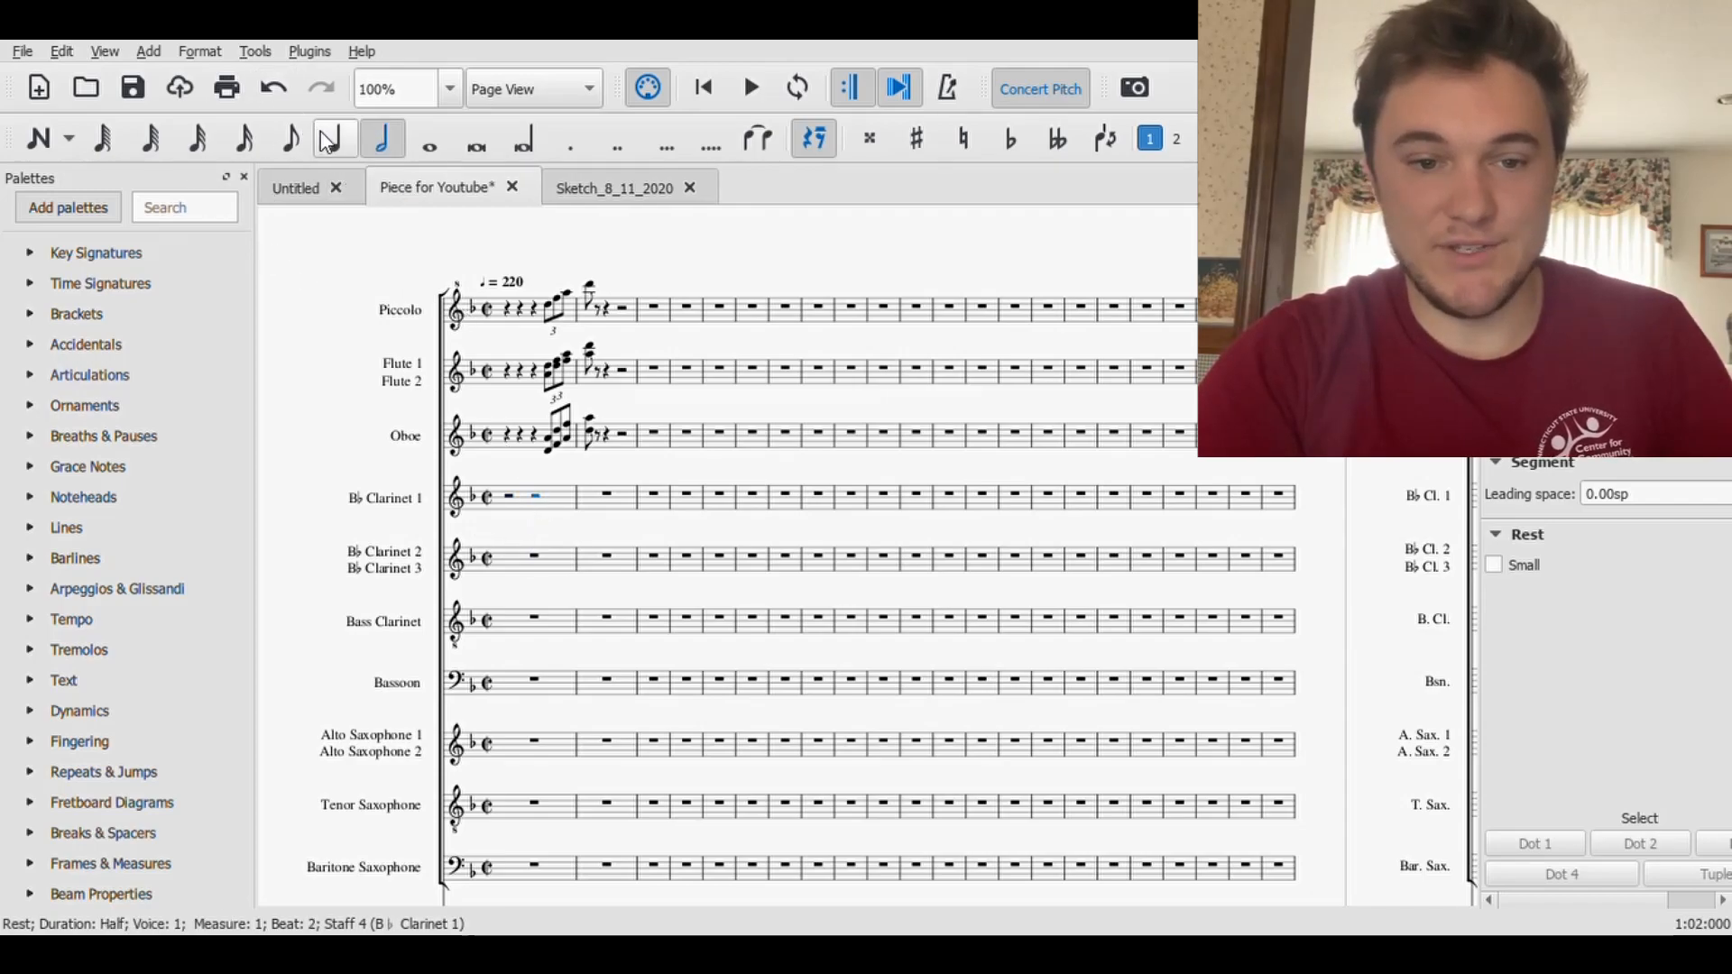
{"action": "left_click", "coordinate": [327, 143]}
{"action": "key", "text": "Right"}
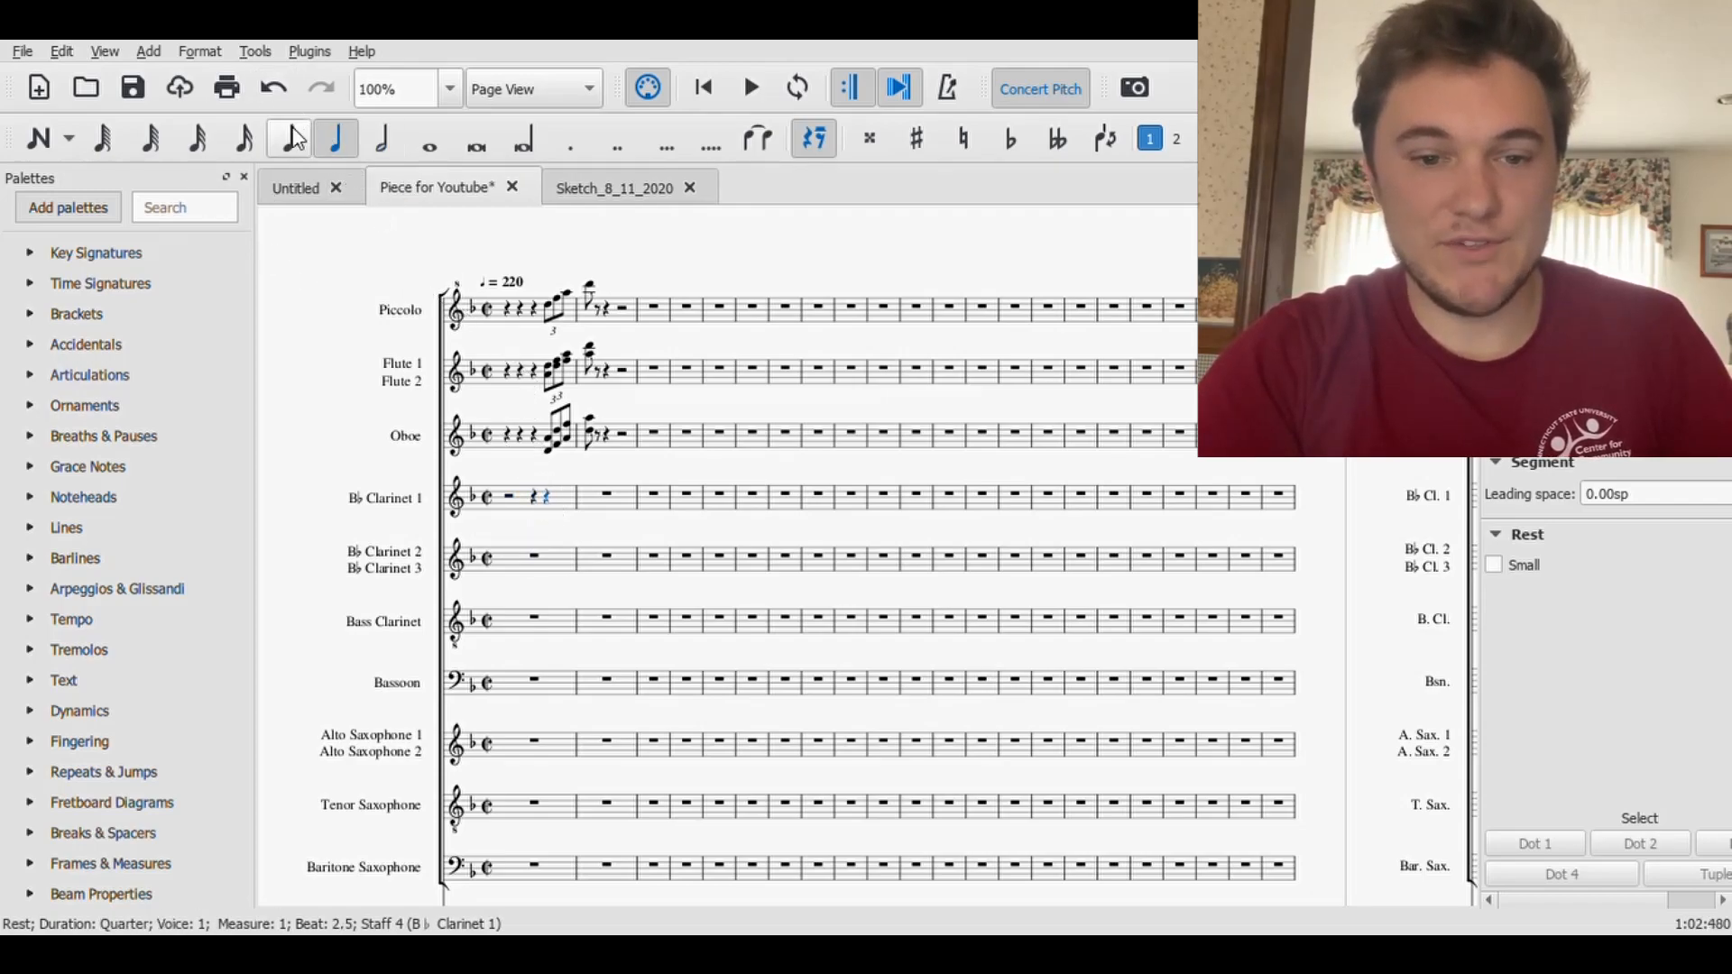
{"action": "left_click", "coordinate": [293, 138]}
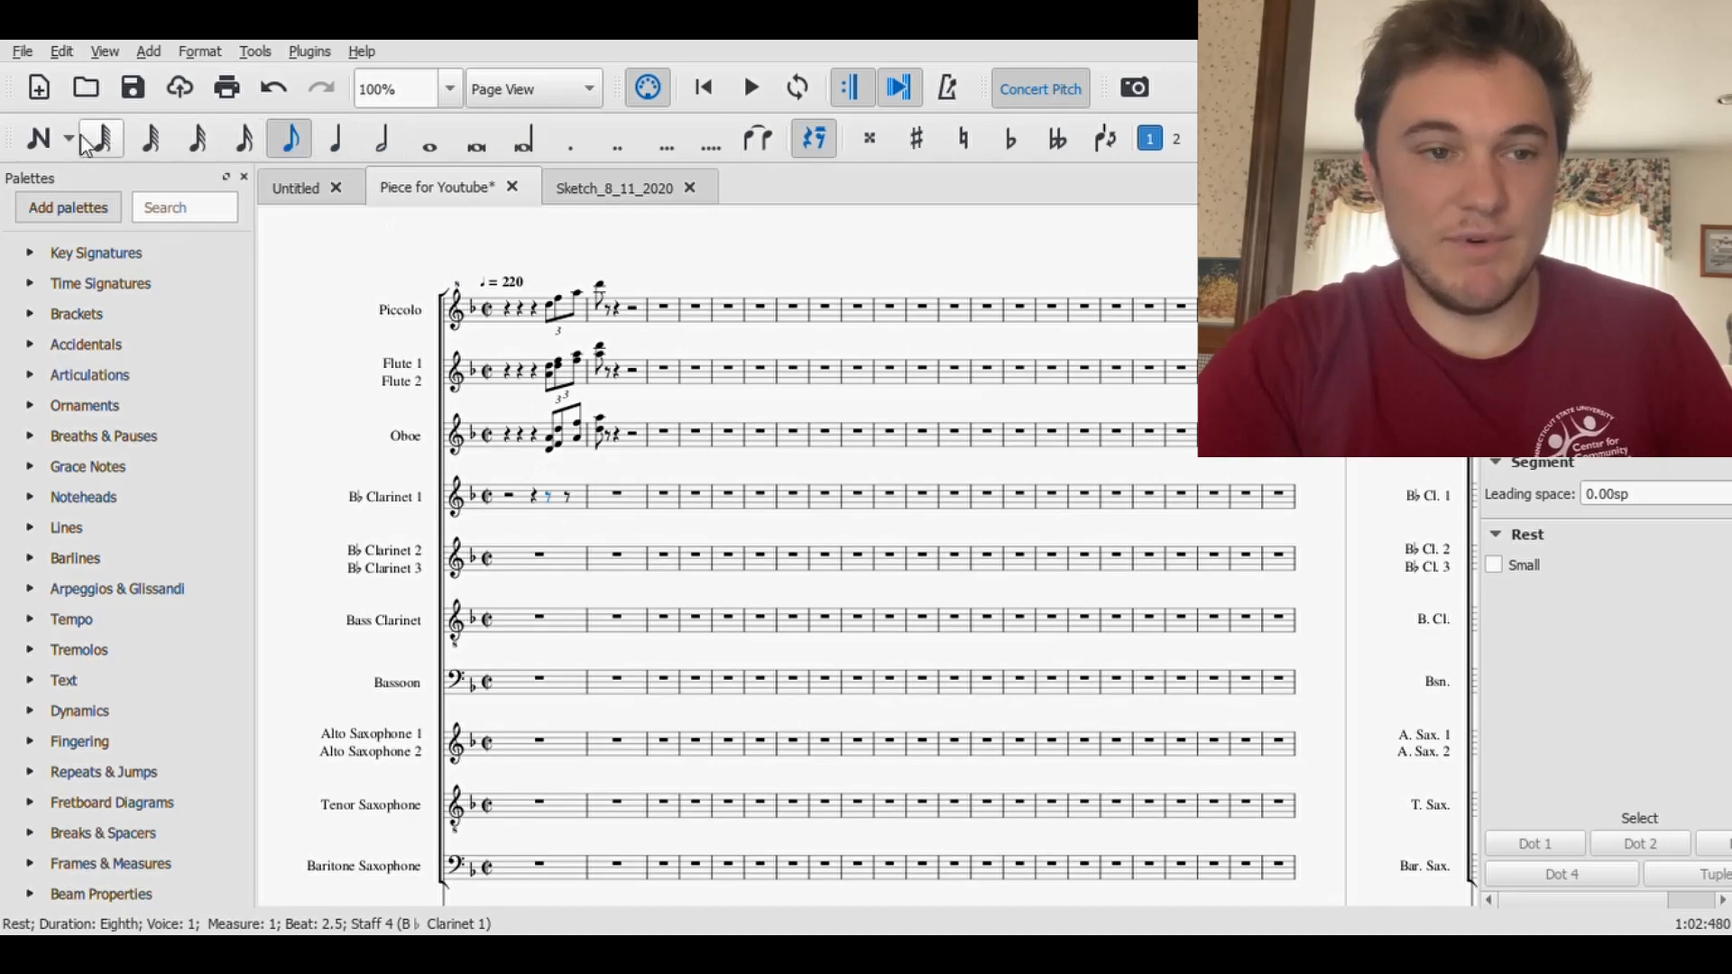
{"action": "left_click", "coordinate": [260, 87]}
{"action": "key", "text": "ctrl+3"}
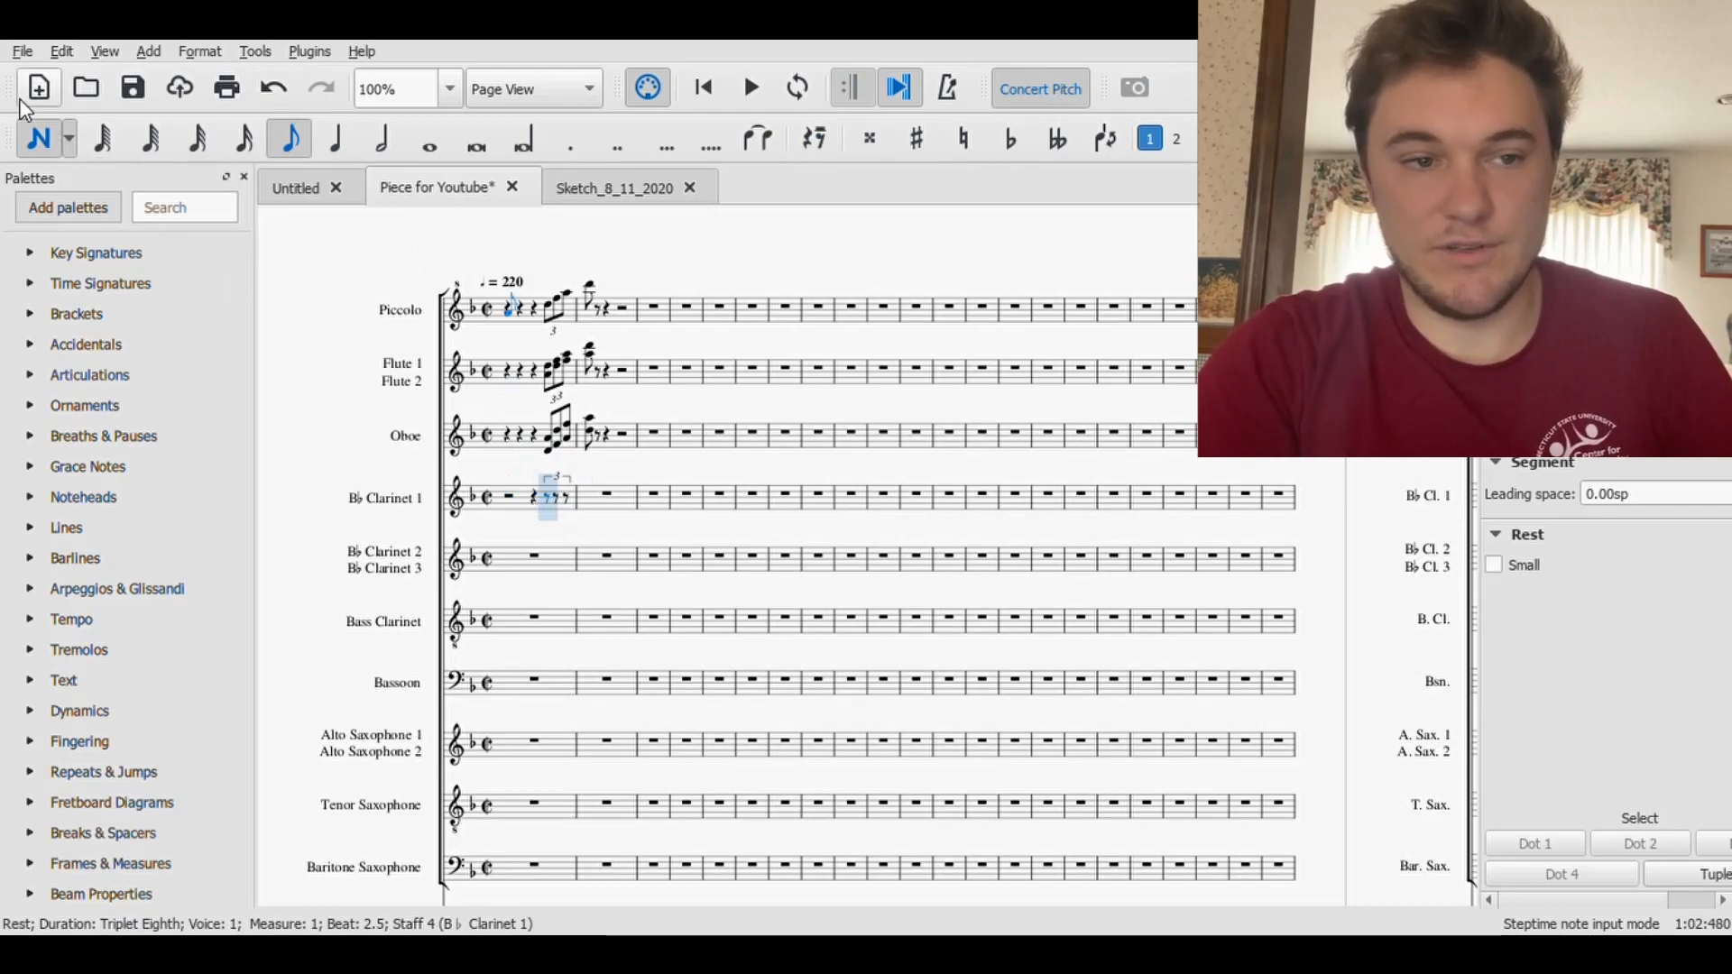
{"action": "left_click", "coordinate": [38, 138]}
- Copy the Piccolo triplet and following eighth note to Clarinet 1, sounding an octave lower from D5, and step through the copied notes
{"action": "left_click", "coordinate": [555, 311]}
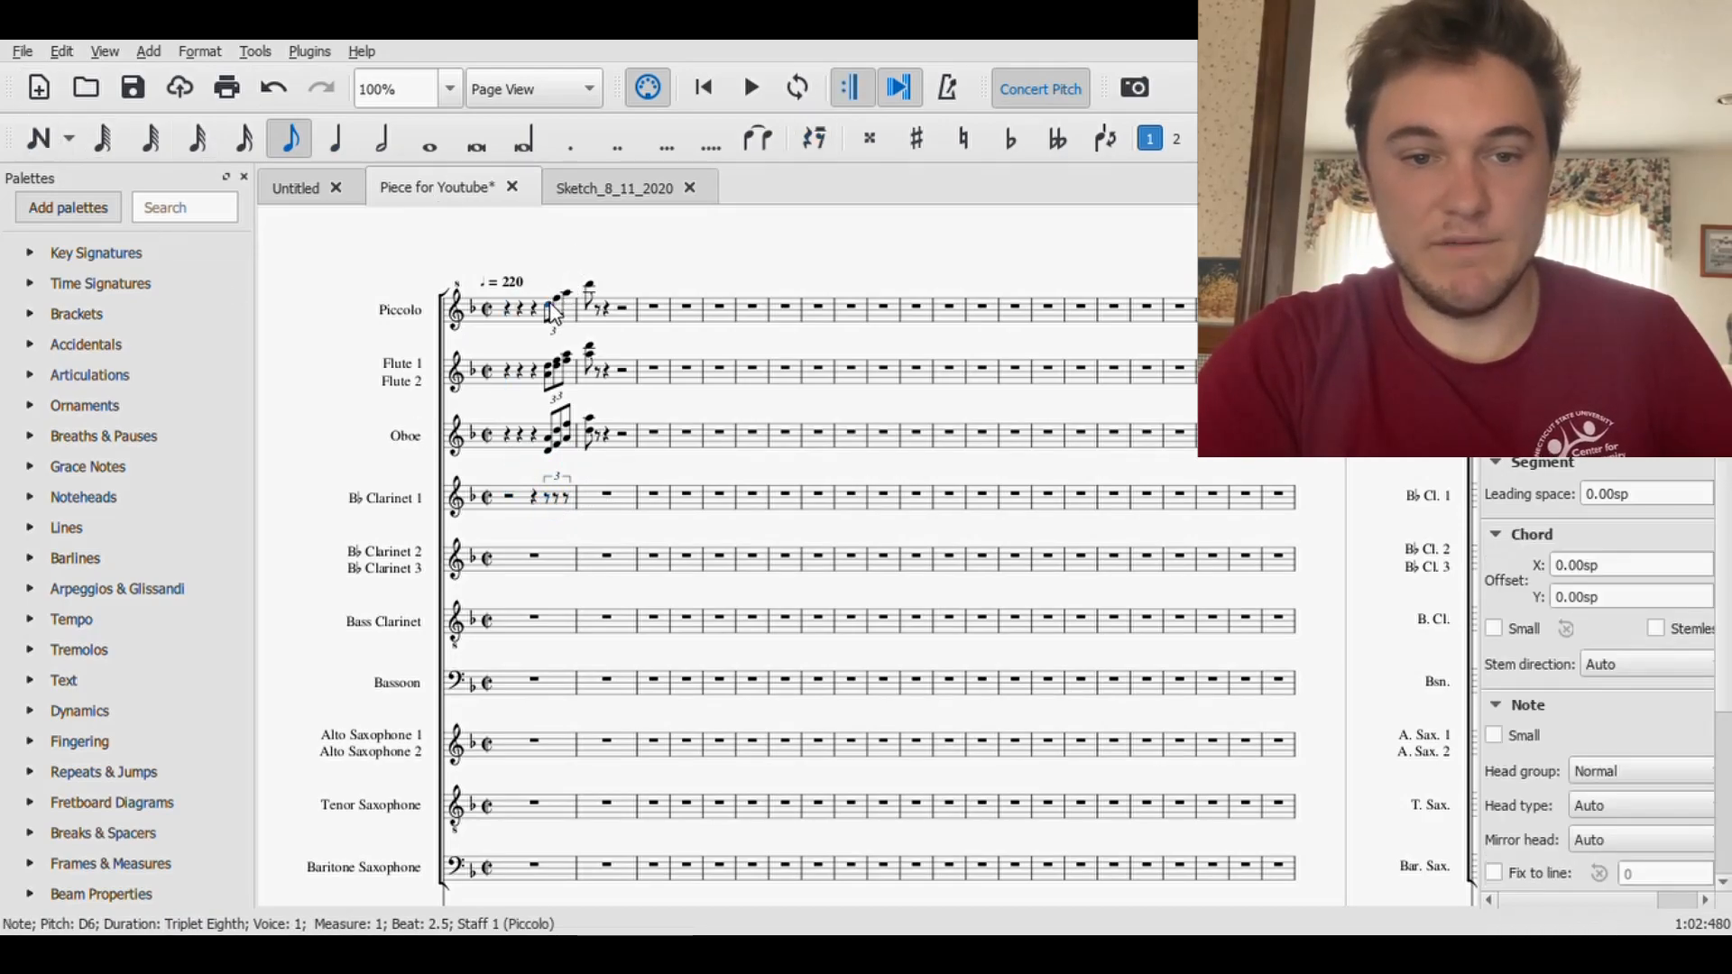
{"action": "key", "text": "Left"}
{"action": "left_click", "coordinate": [592, 293], "text": "shift"}
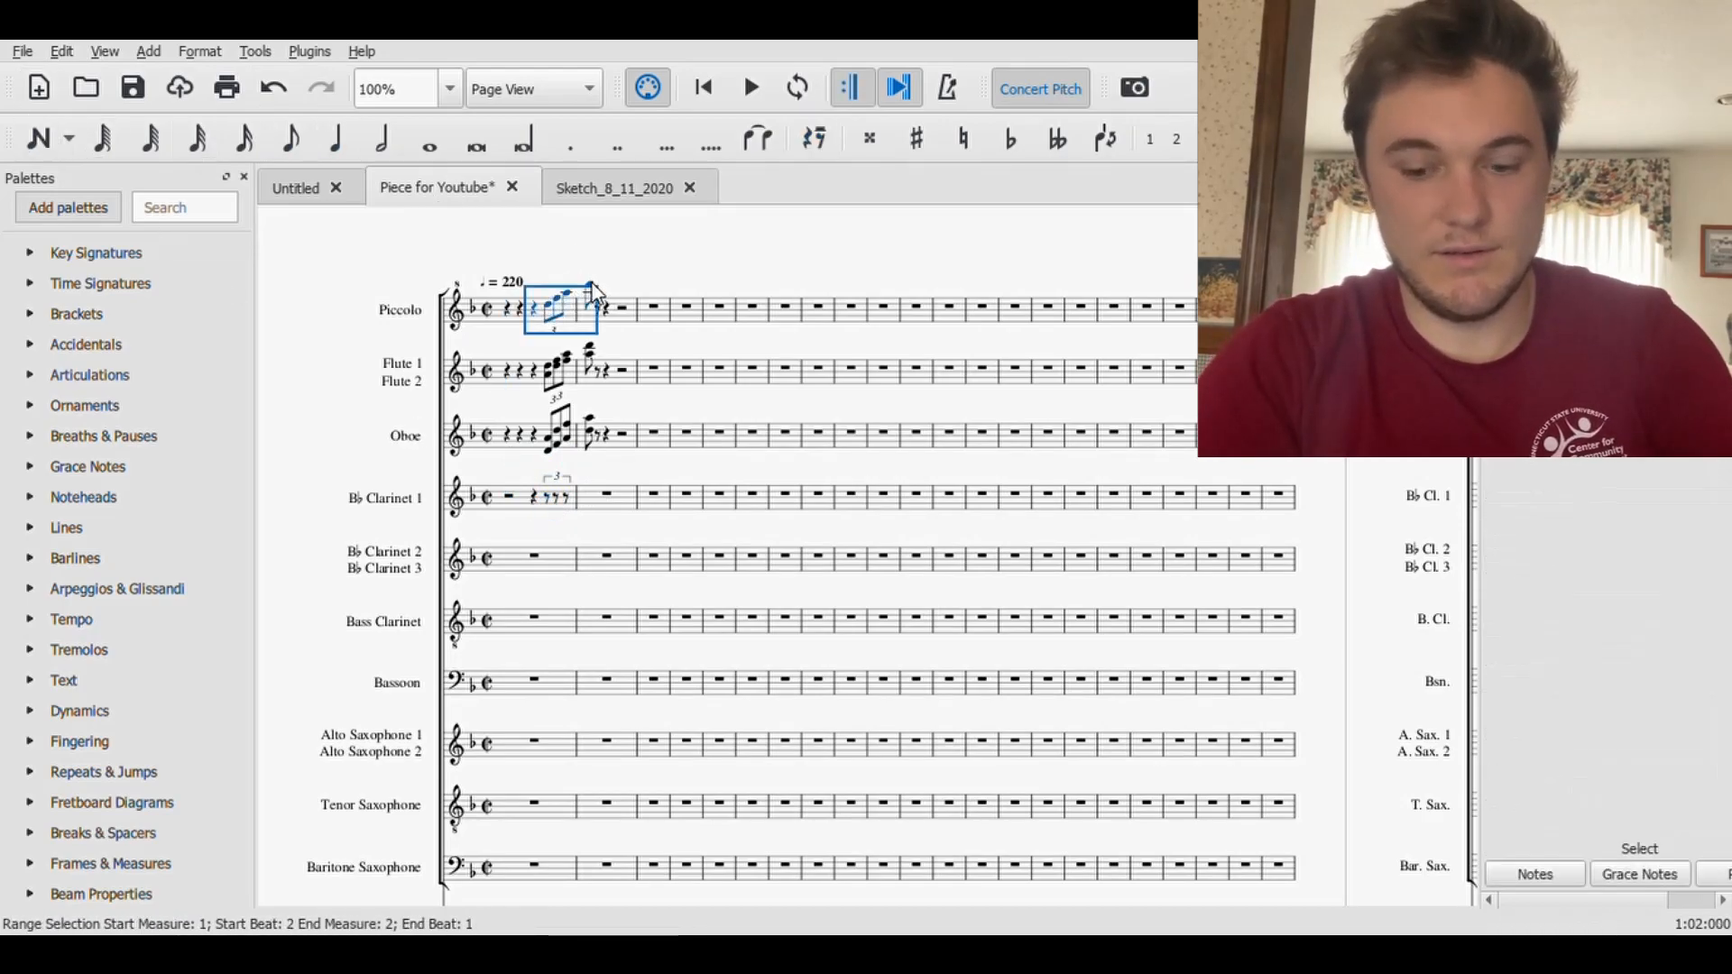
{"action": "left_click", "coordinate": [538, 496]}
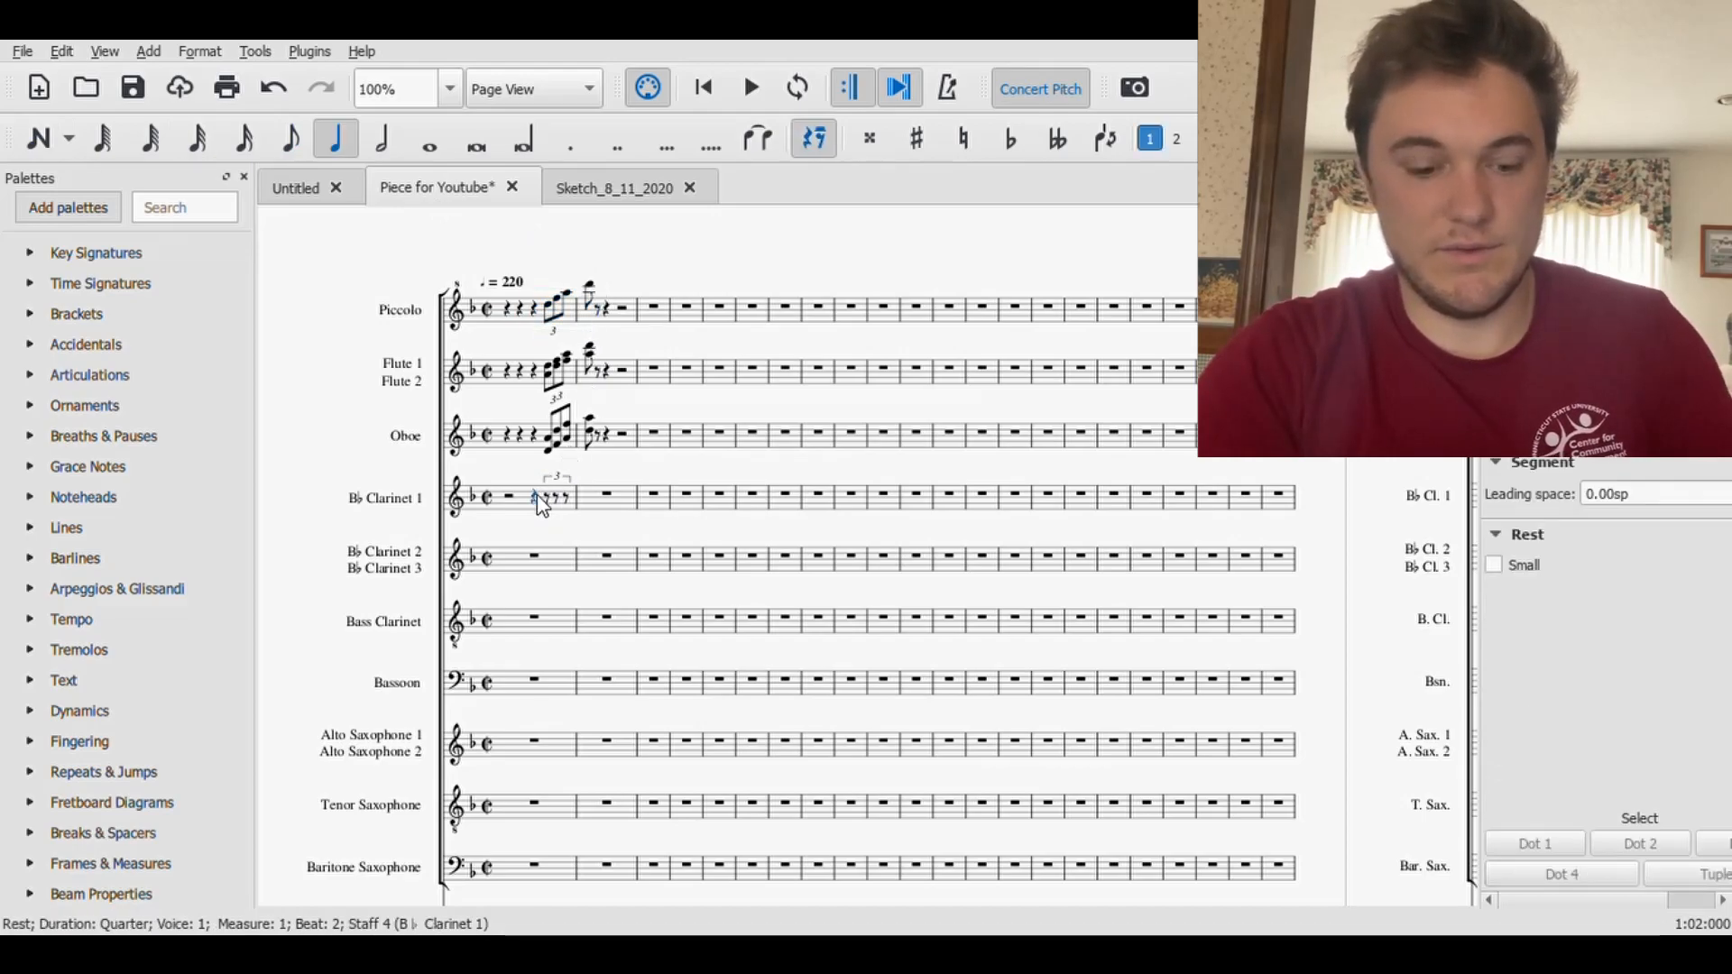
{"action": "key", "text": "ctrl+v"}
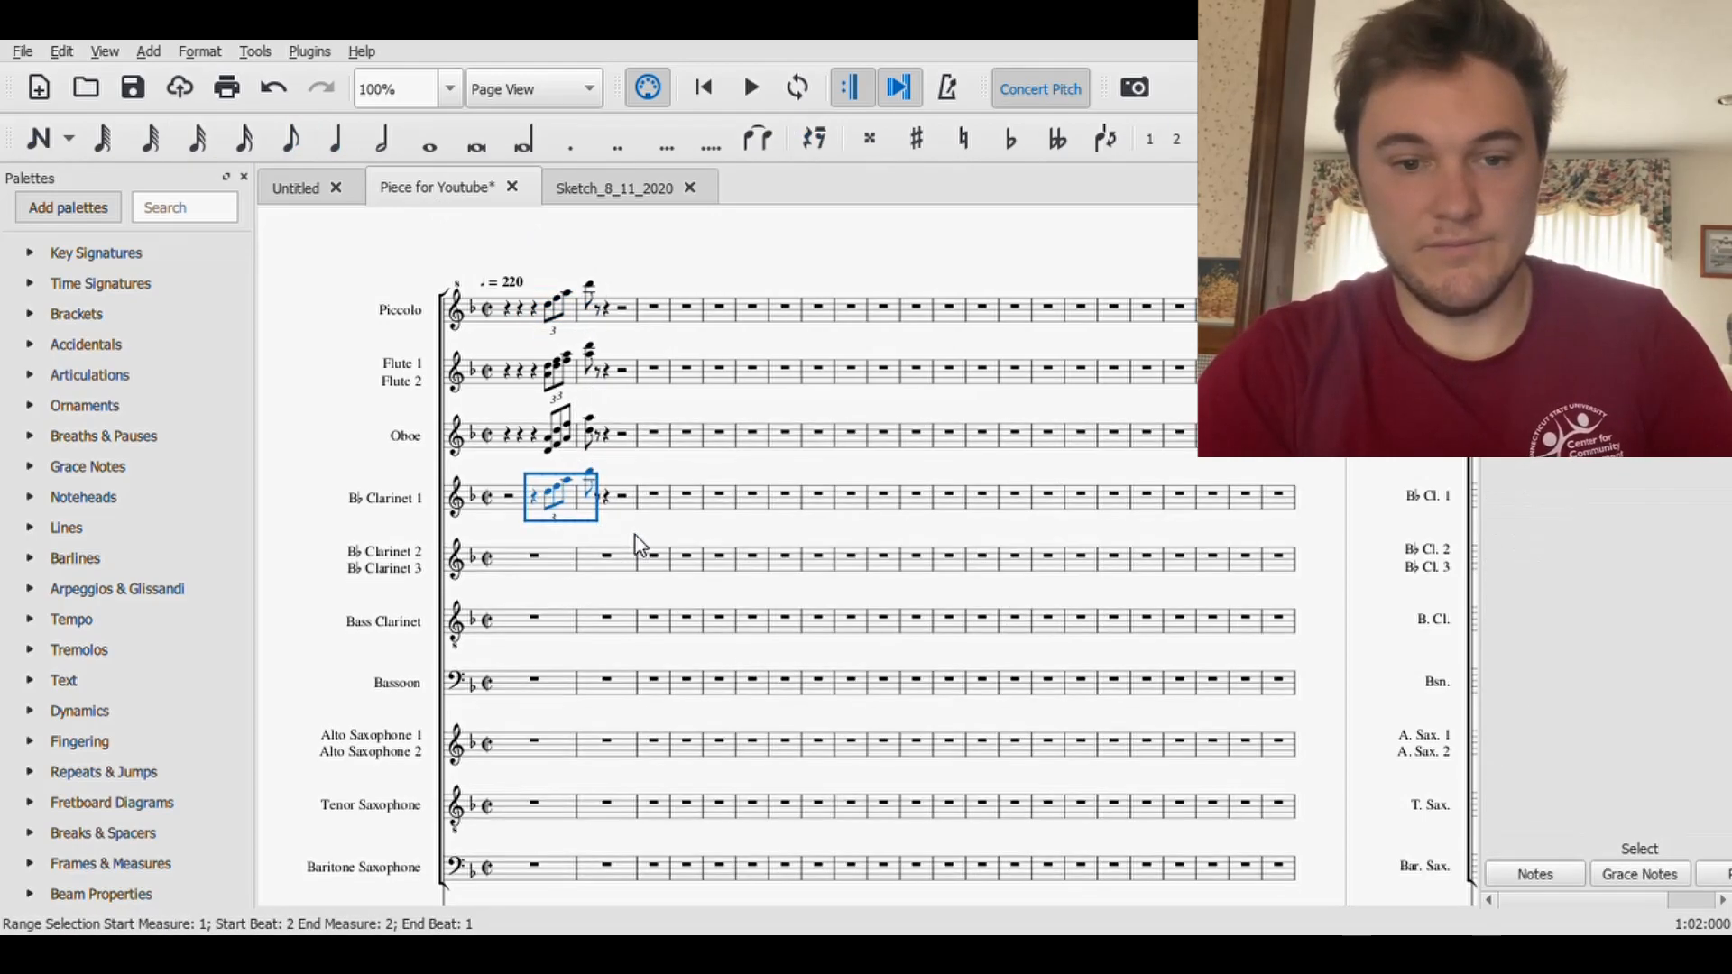
{"action": "key", "text": "Escape"}
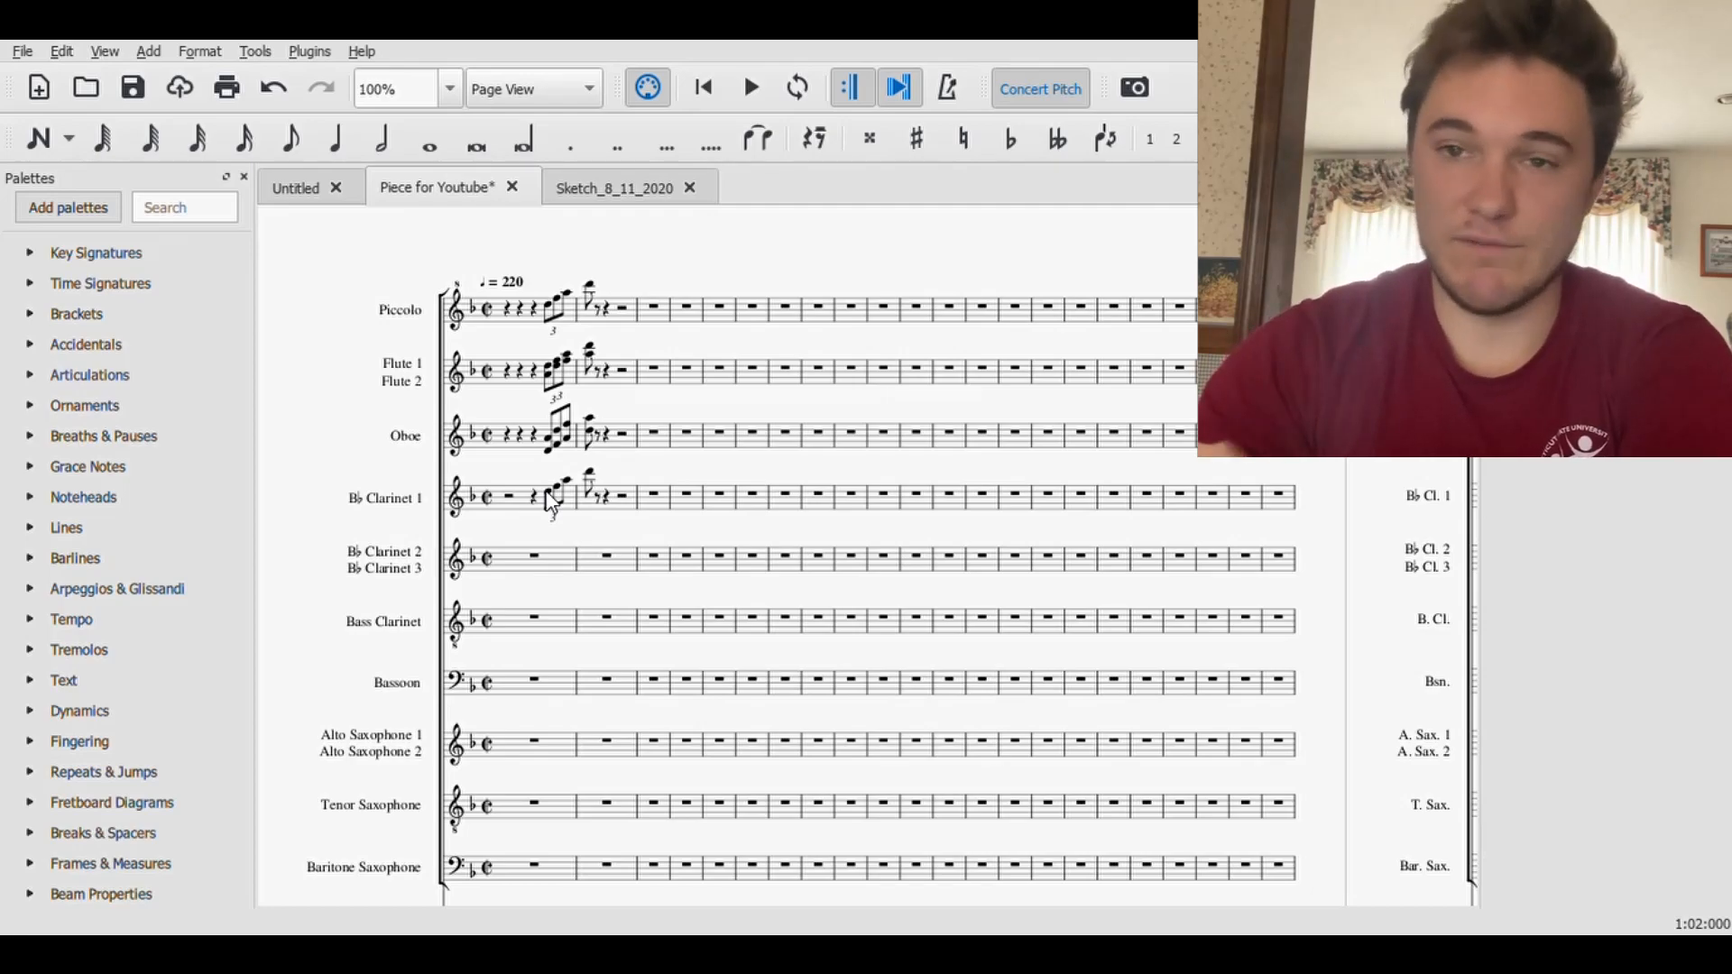
{"action": "left_click", "coordinate": [548, 494]}
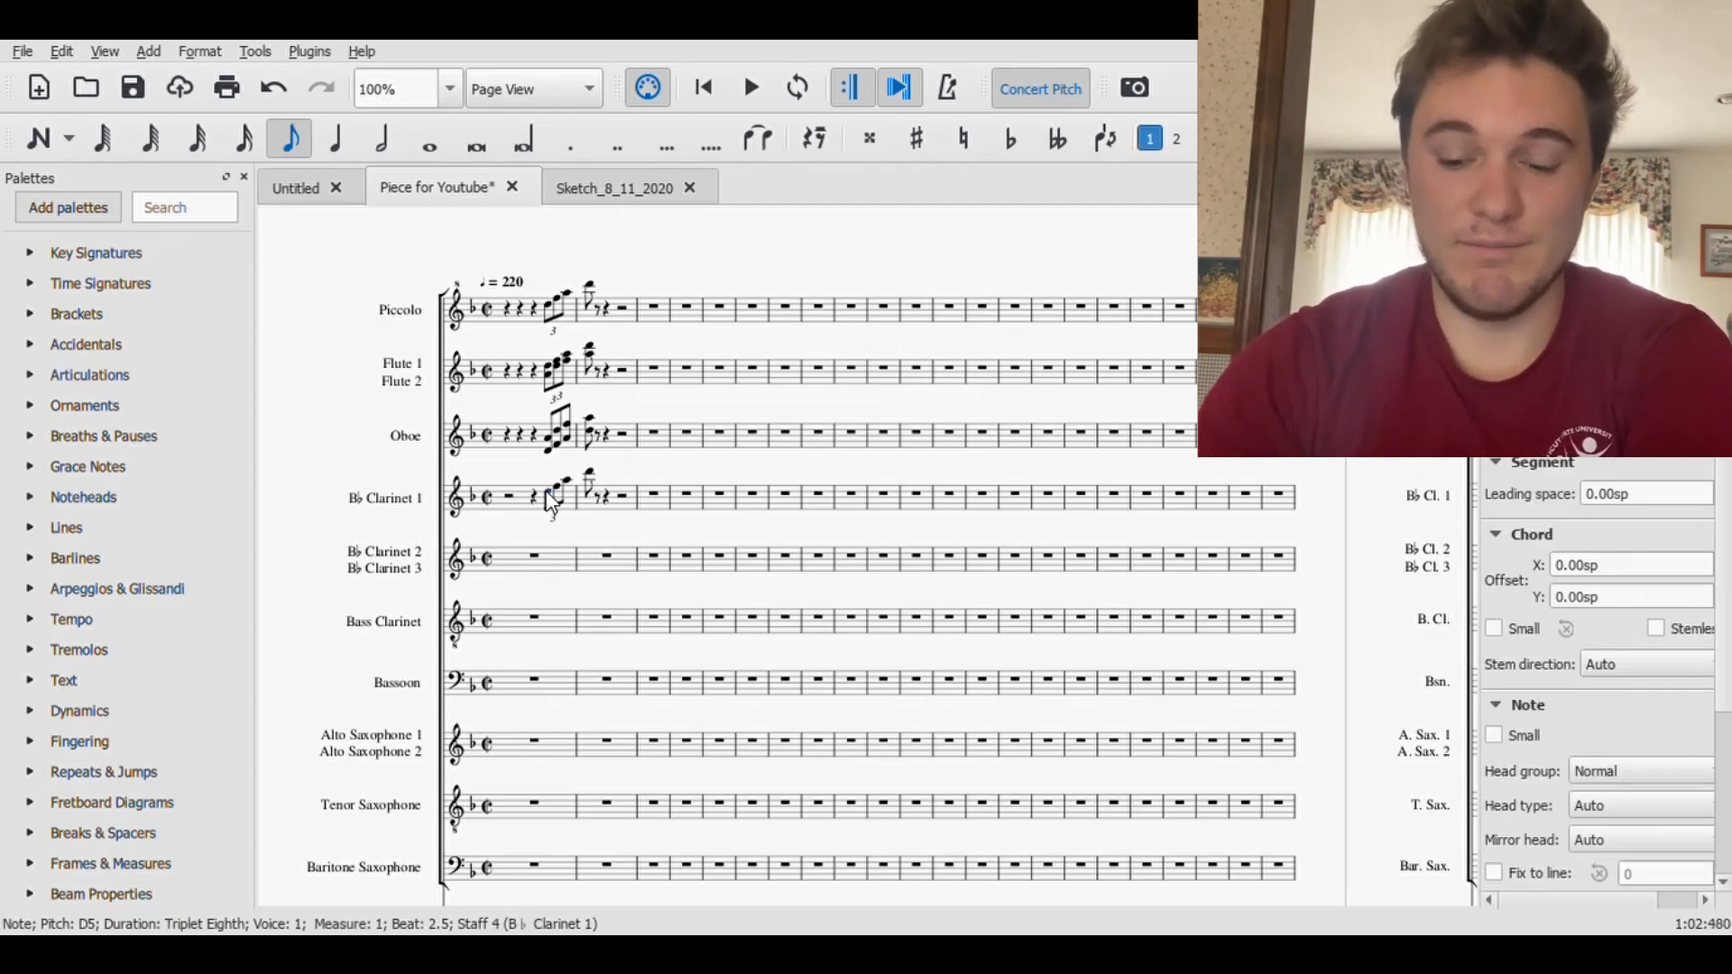
{"action": "key", "text": "Right"}
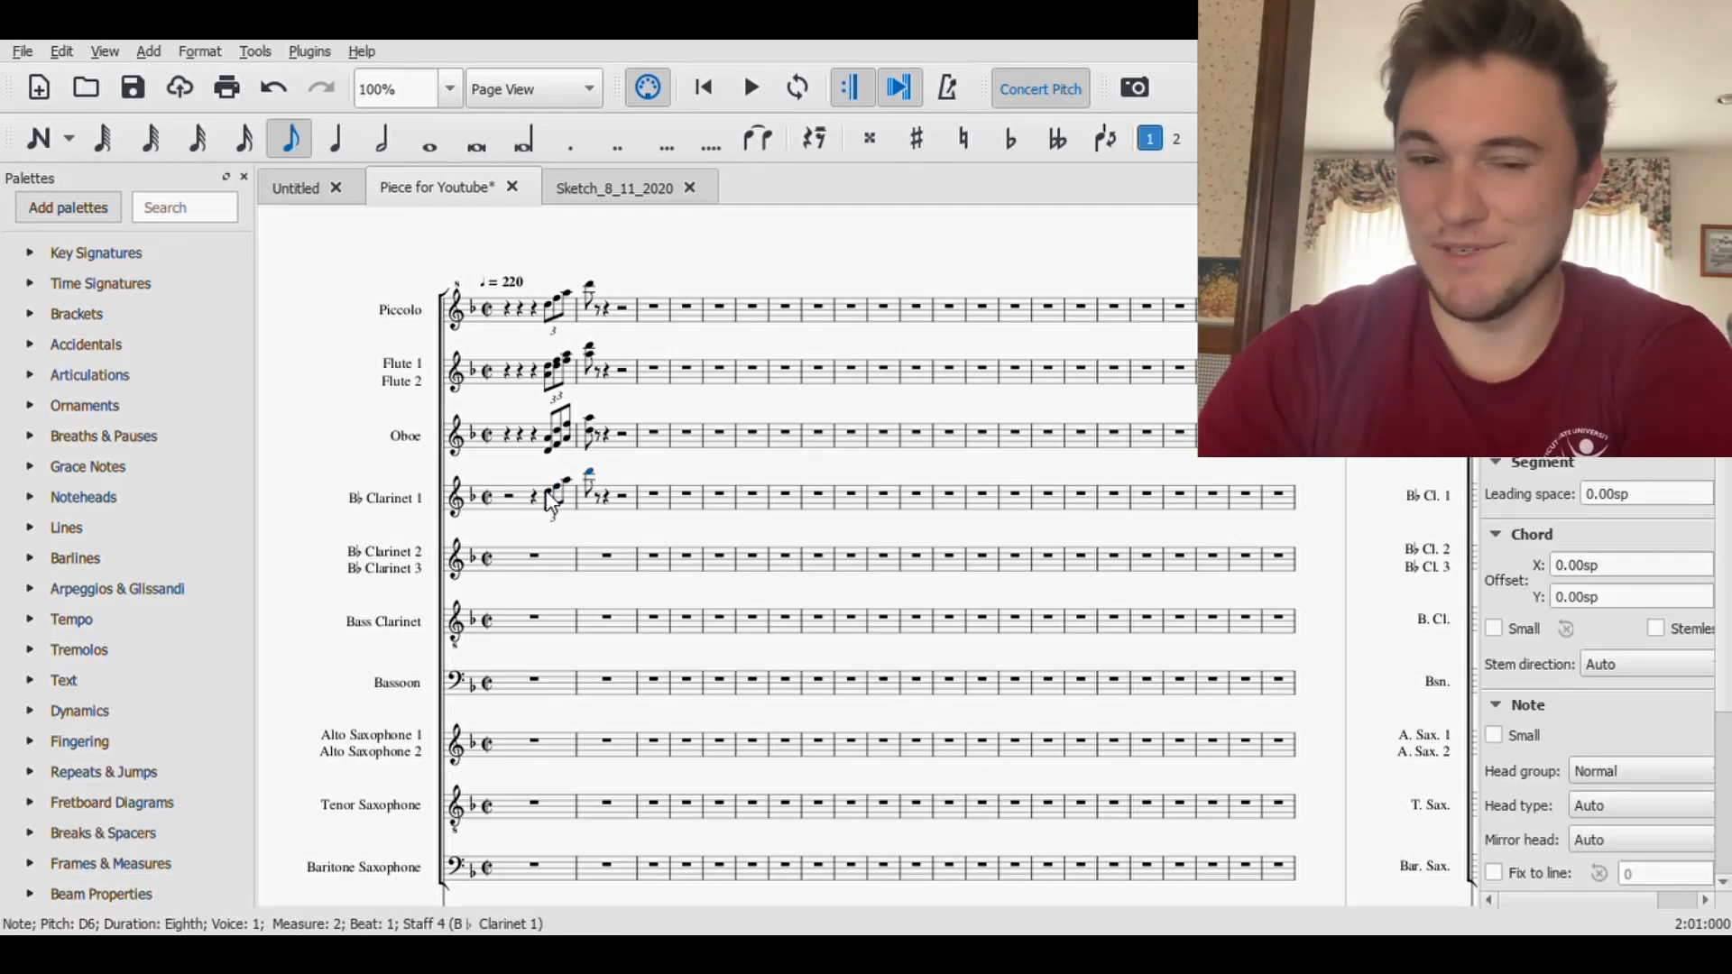
{"action": "key", "text": "Left"}
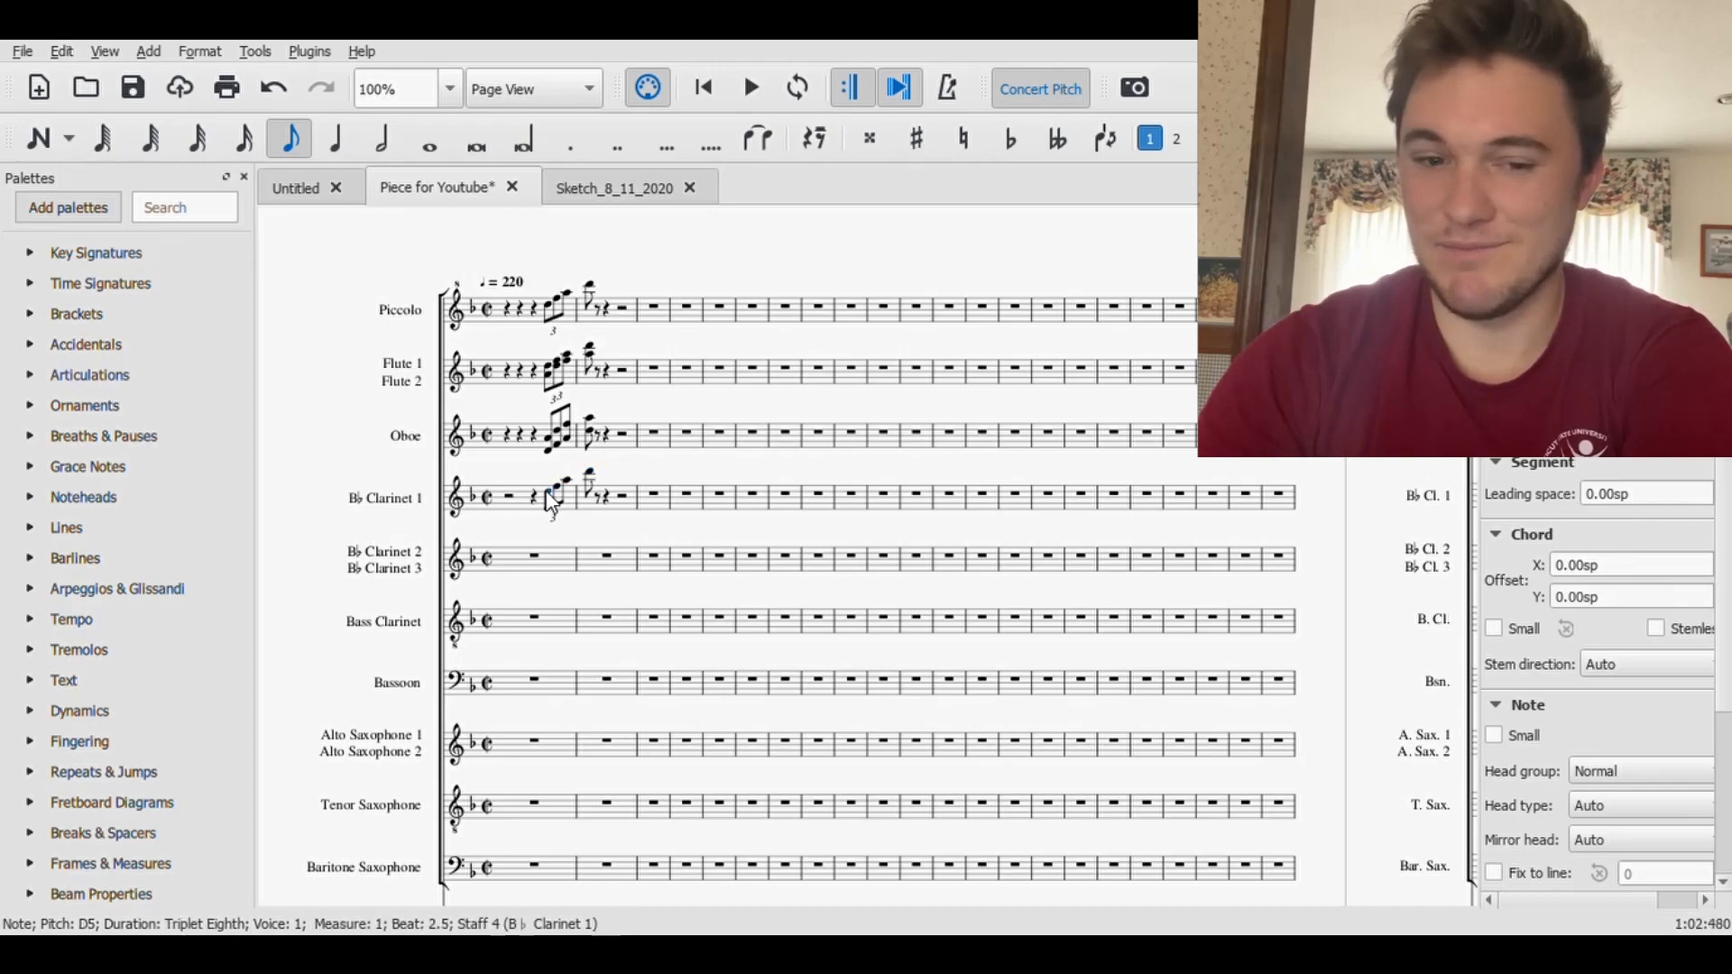
- Copy the two-part Flute figure, try pasting it at the start of the Clarinet 2/3 staff, and undo the paste
{"action": "left_click", "coordinate": [535, 557]}
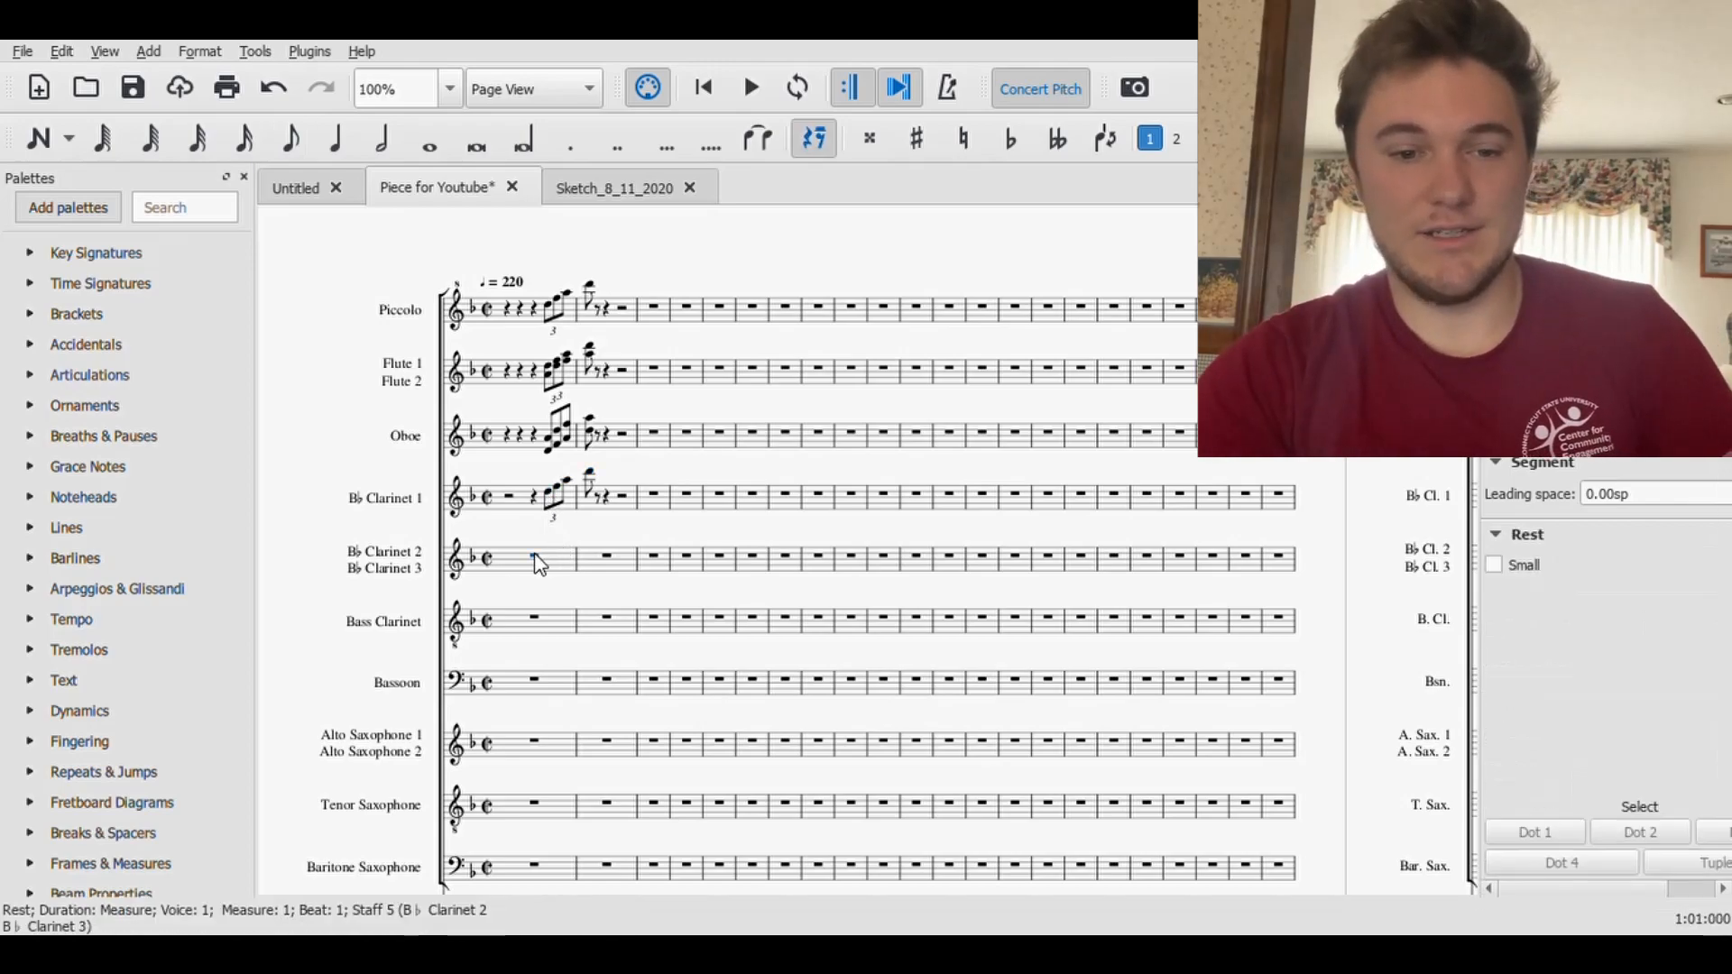
{"action": "left_click", "coordinate": [551, 373]}
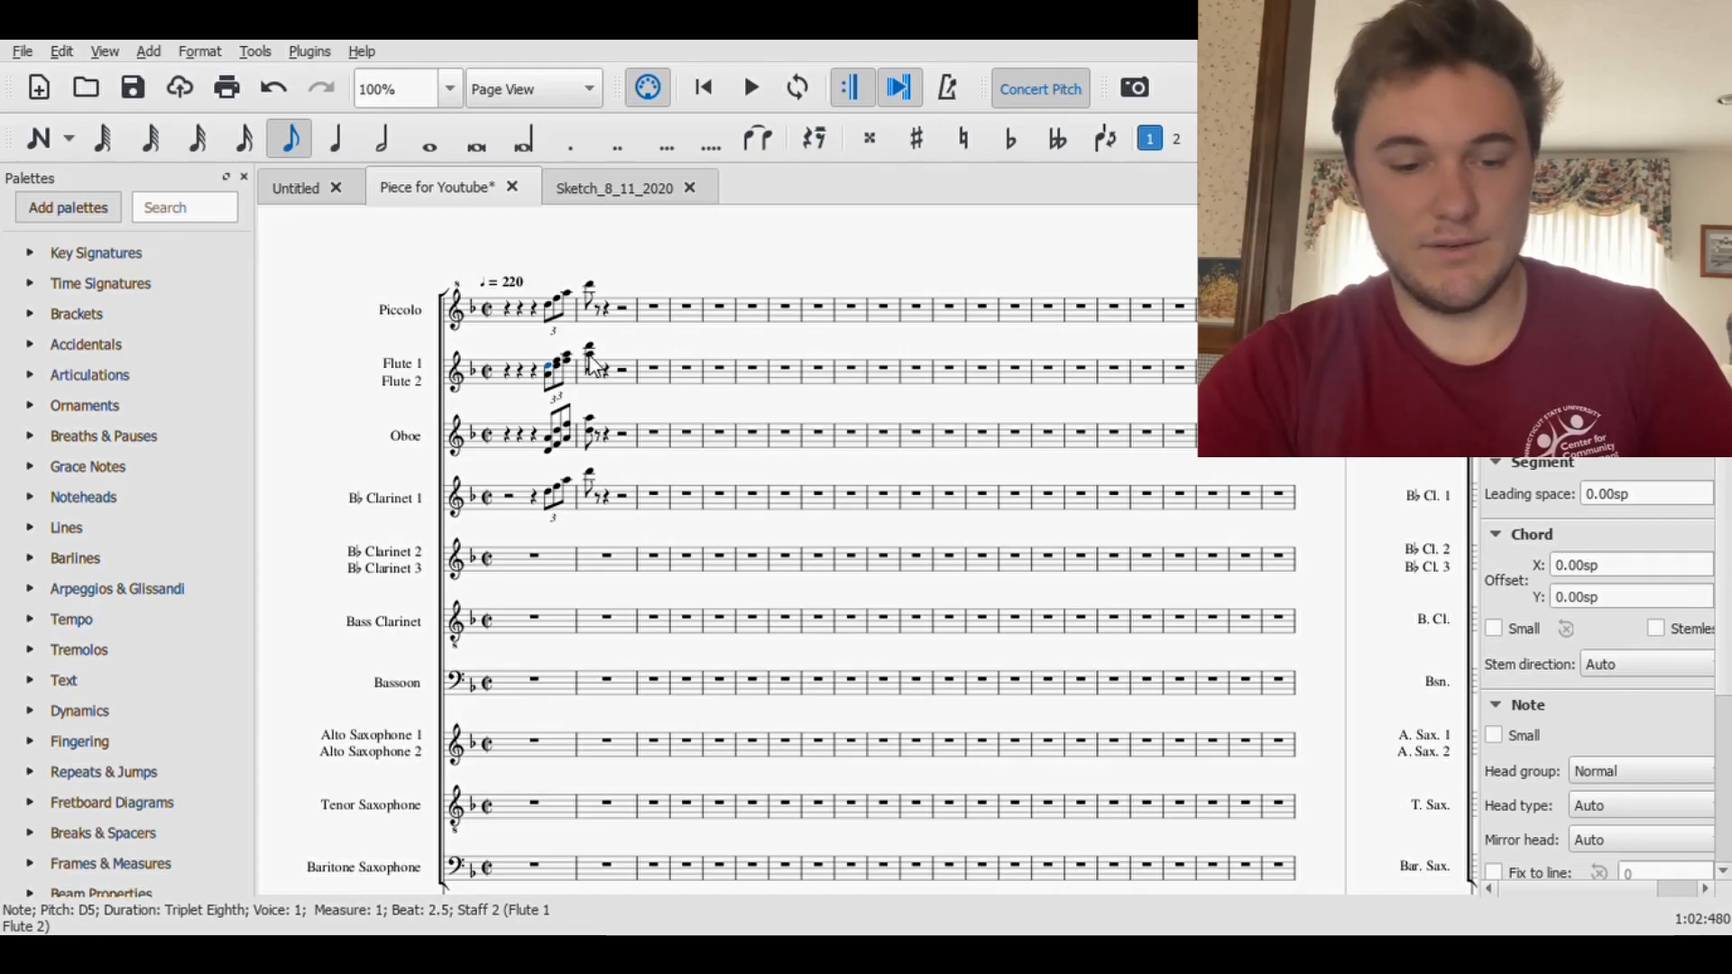
{"action": "left_click", "coordinate": [593, 364], "text": "shift"}
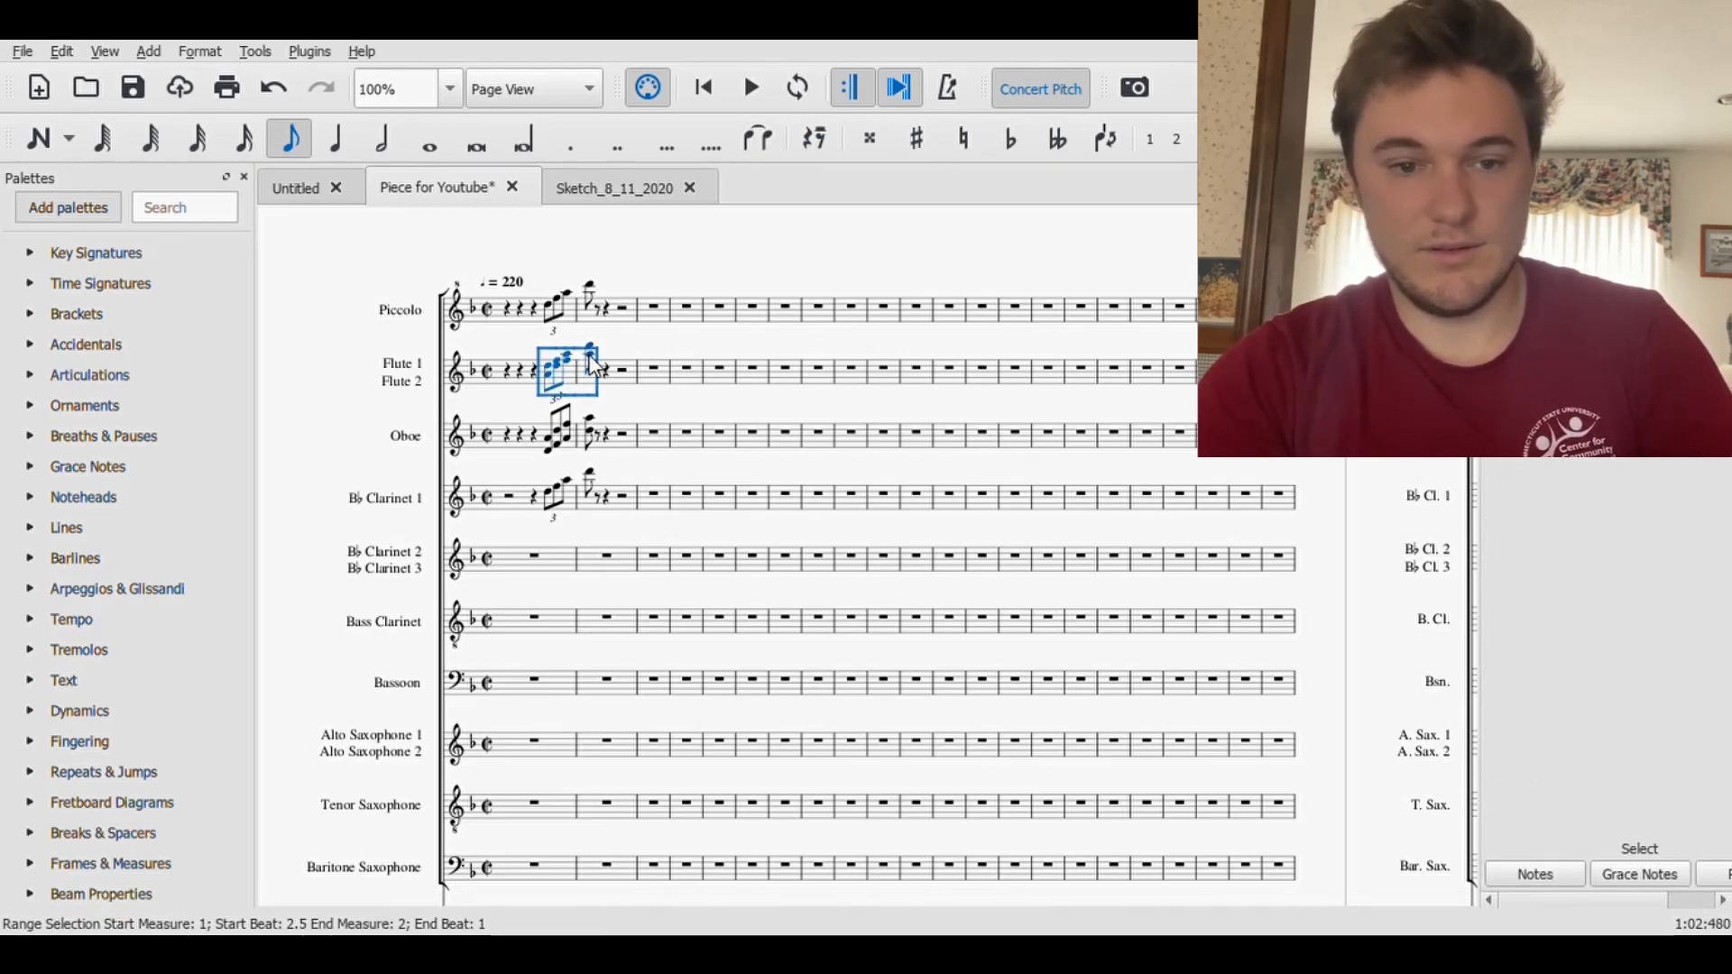
{"action": "left_click", "coordinate": [538, 563]}
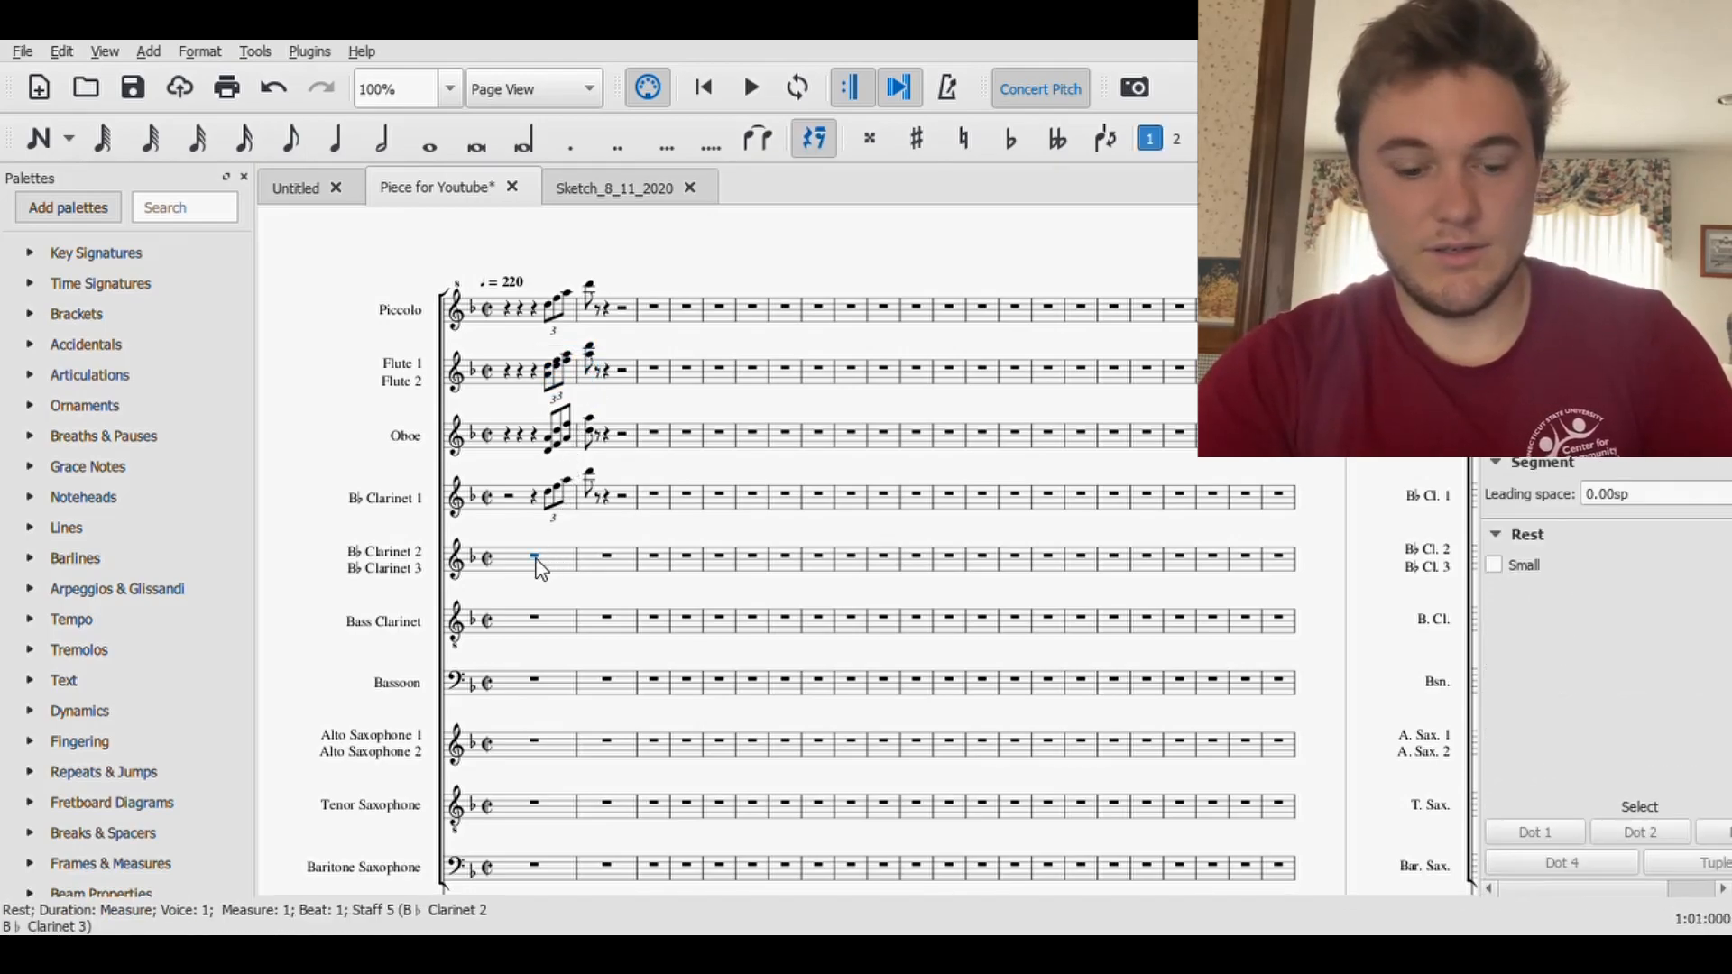
{"action": "key", "text": "ctrl+v"}
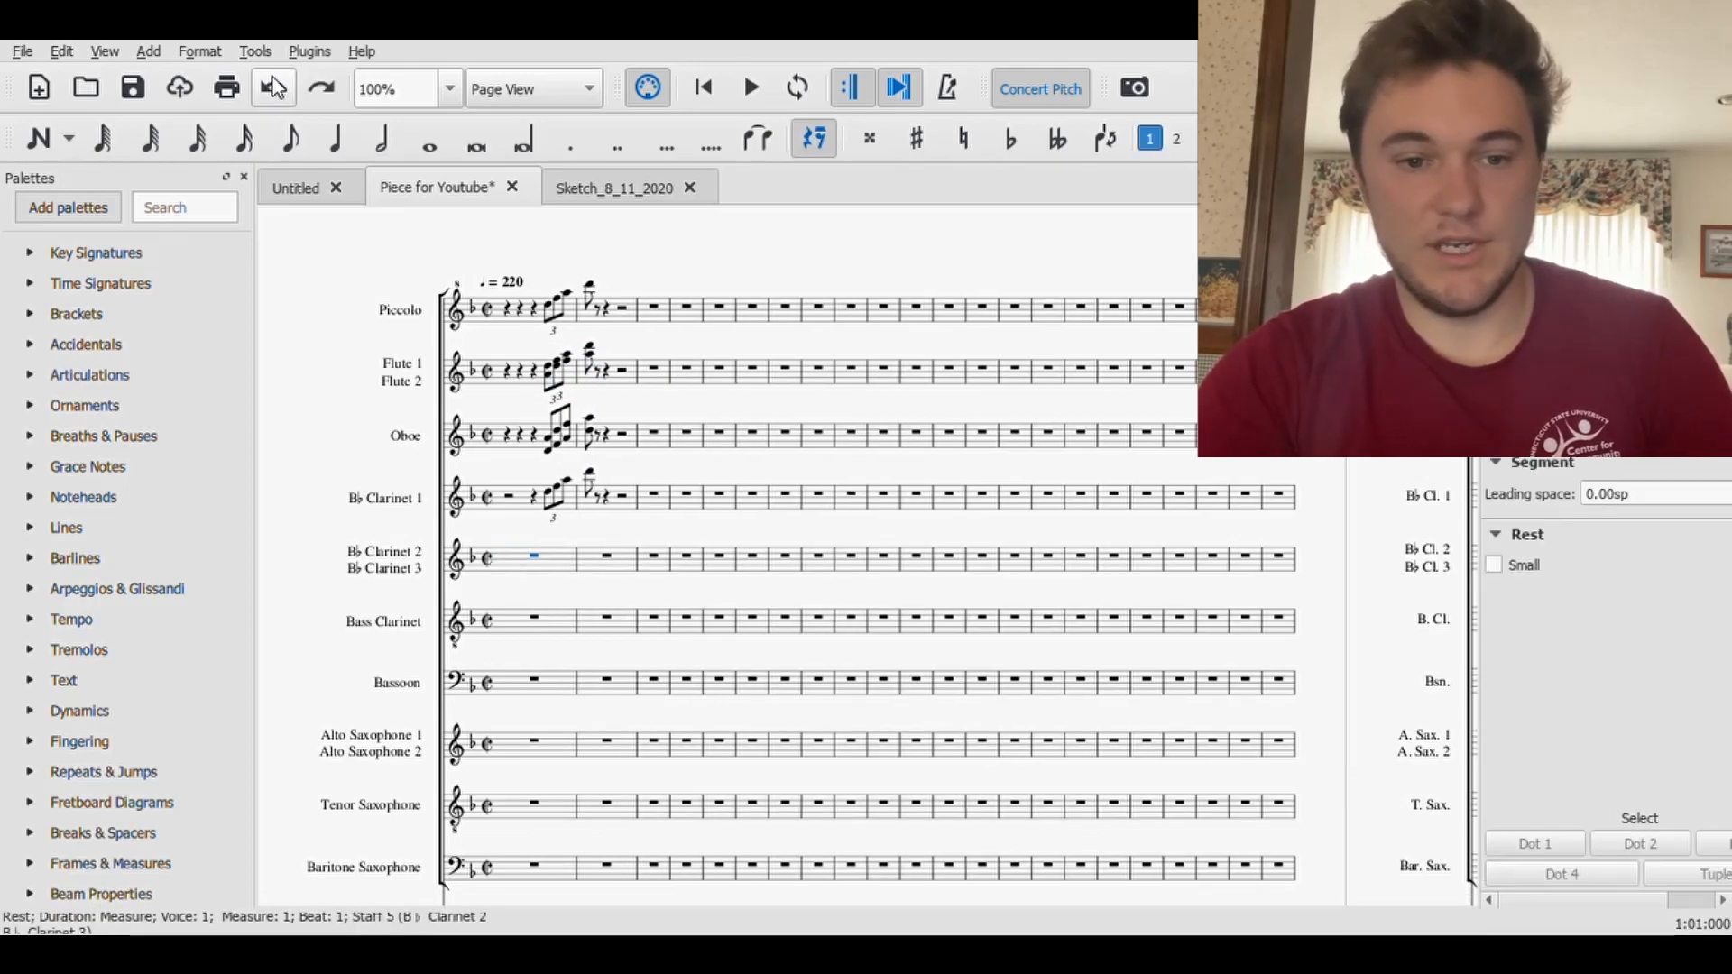
{"action": "key", "text": "ctrl+z"}
- Split the Clarinet 2/3 rest in measure 1 into a half and two quarter rests, and paste the Flute figure on the last quarter at its original octave
{"action": "left_click", "coordinate": [371, 149]}
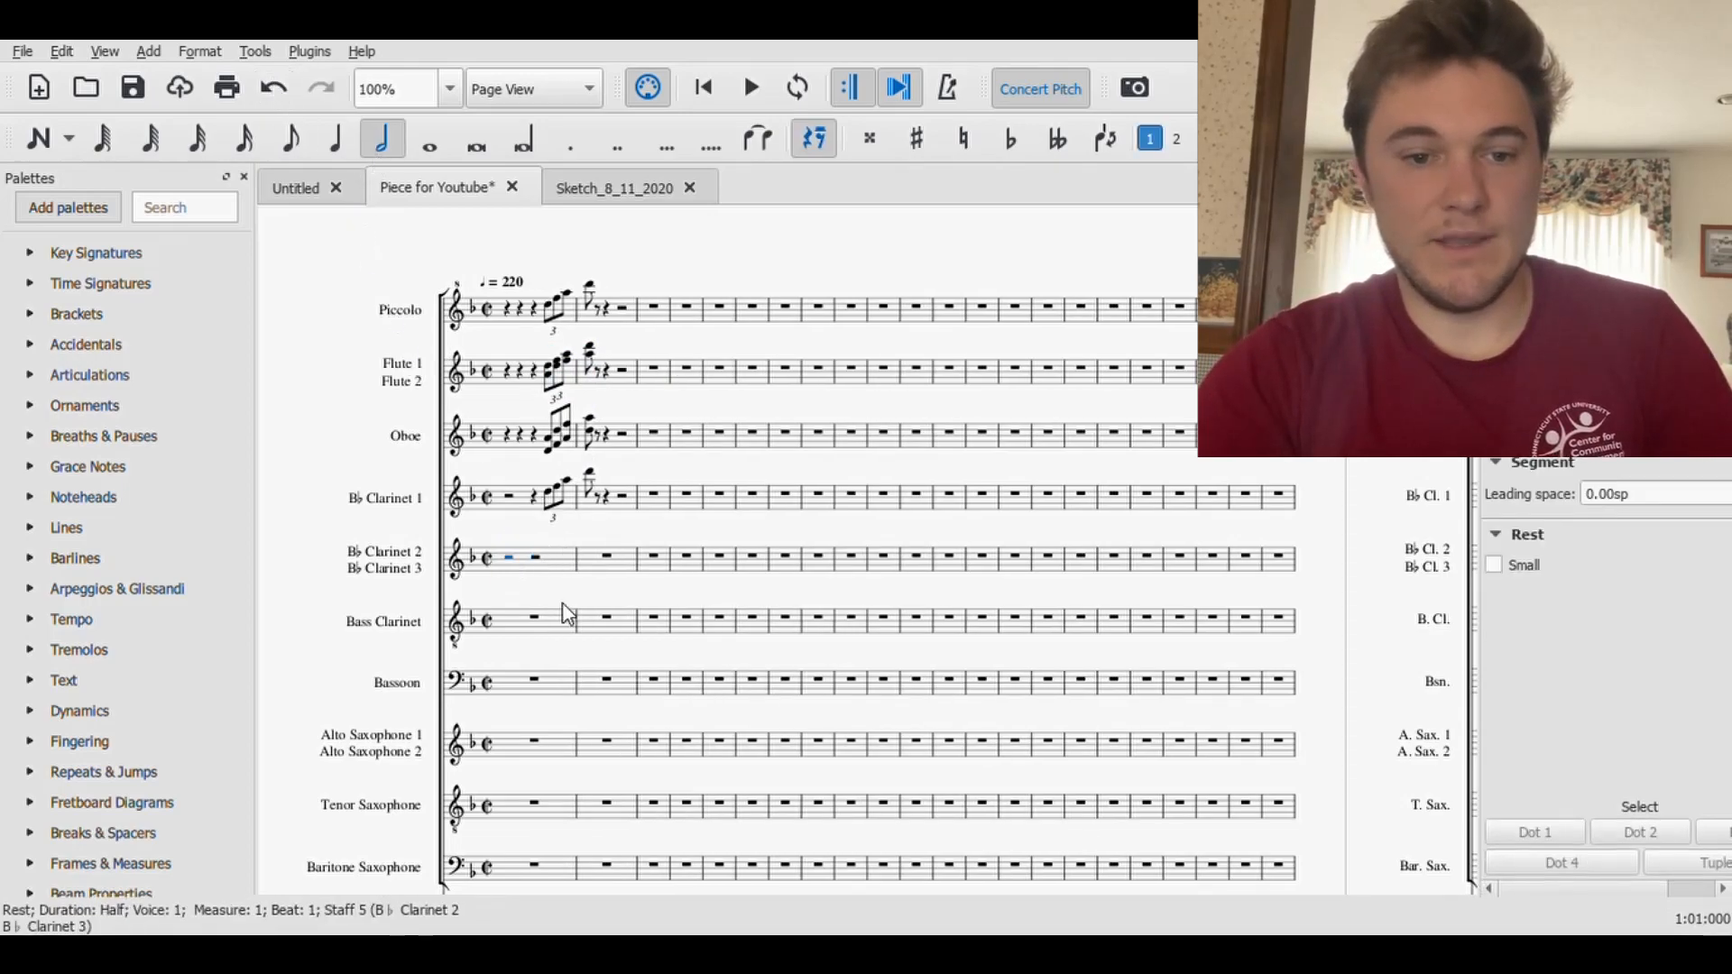
{"action": "left_click", "coordinate": [343, 147]}
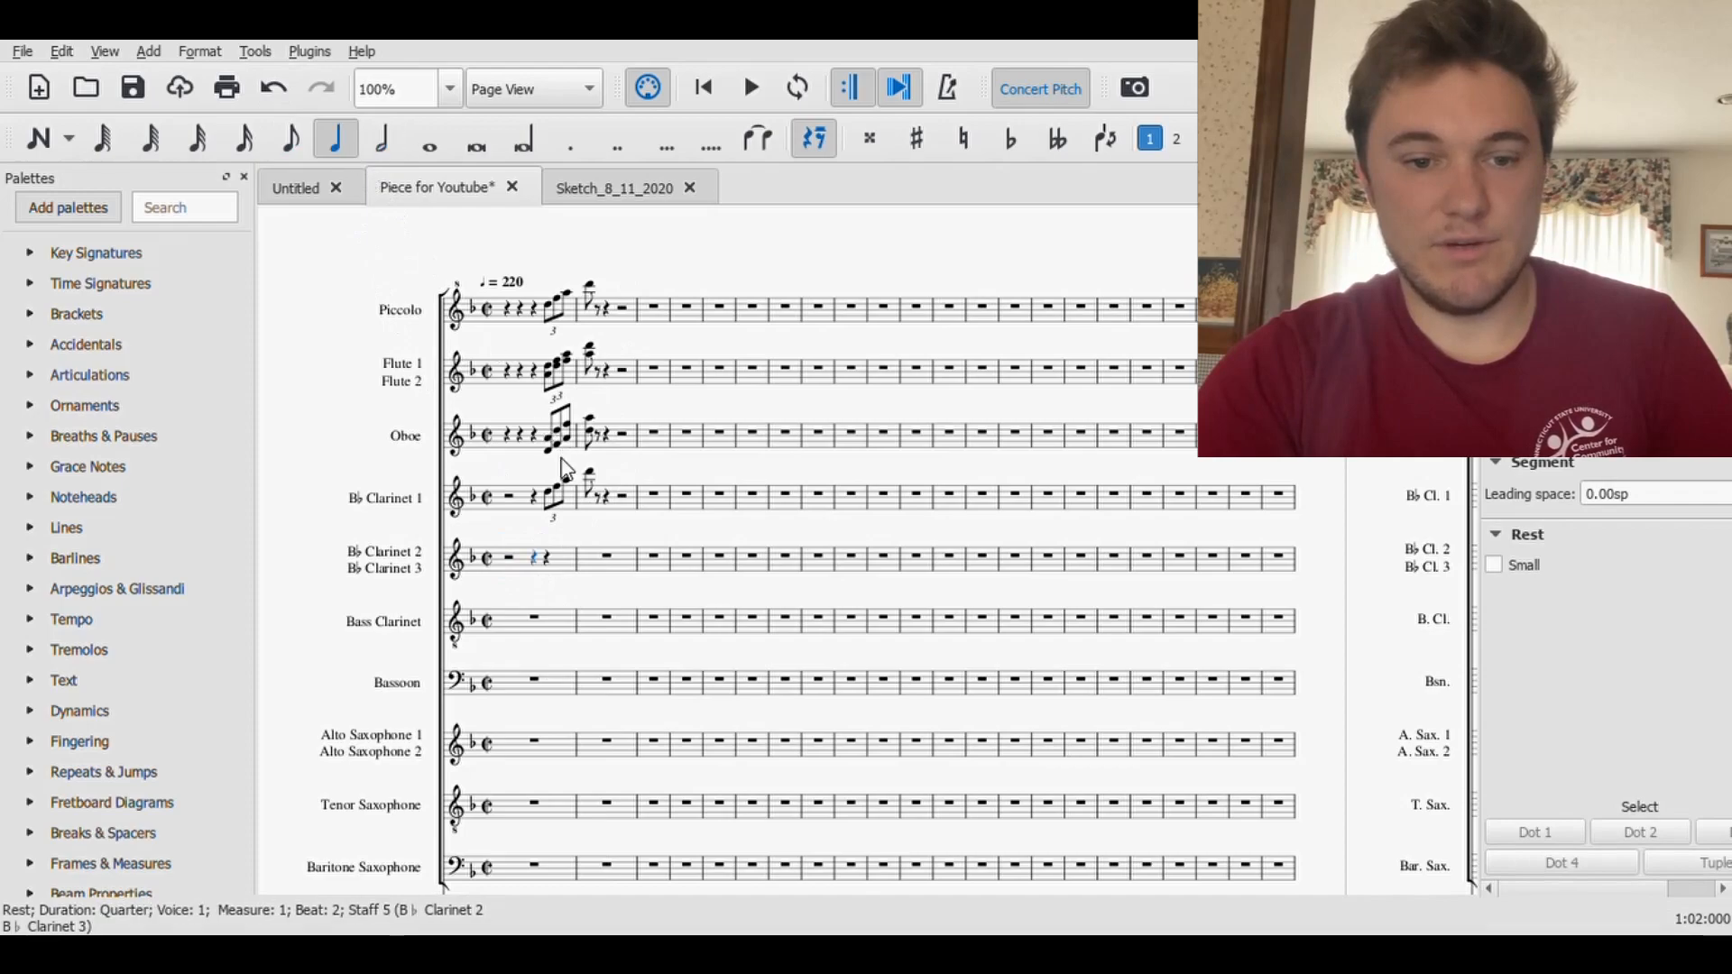
{"action": "left_click", "coordinate": [547, 561]}
{"action": "key", "text": "ctrl+v"}
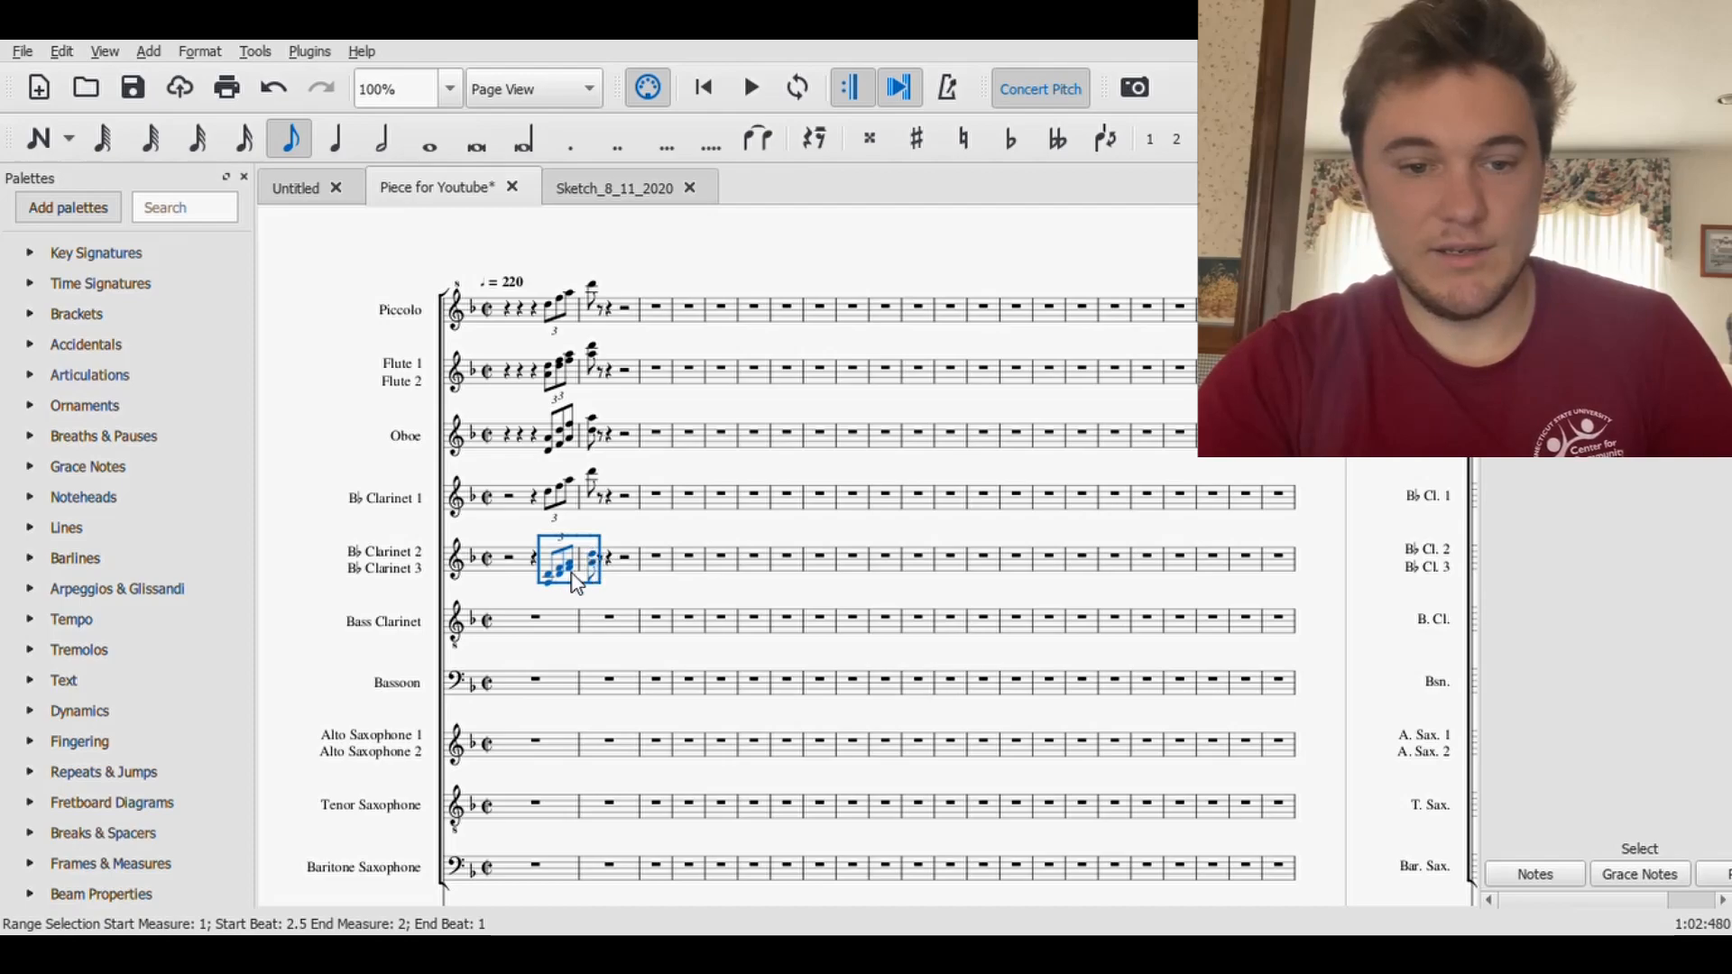
{"action": "key", "text": "ctrl+Up"}
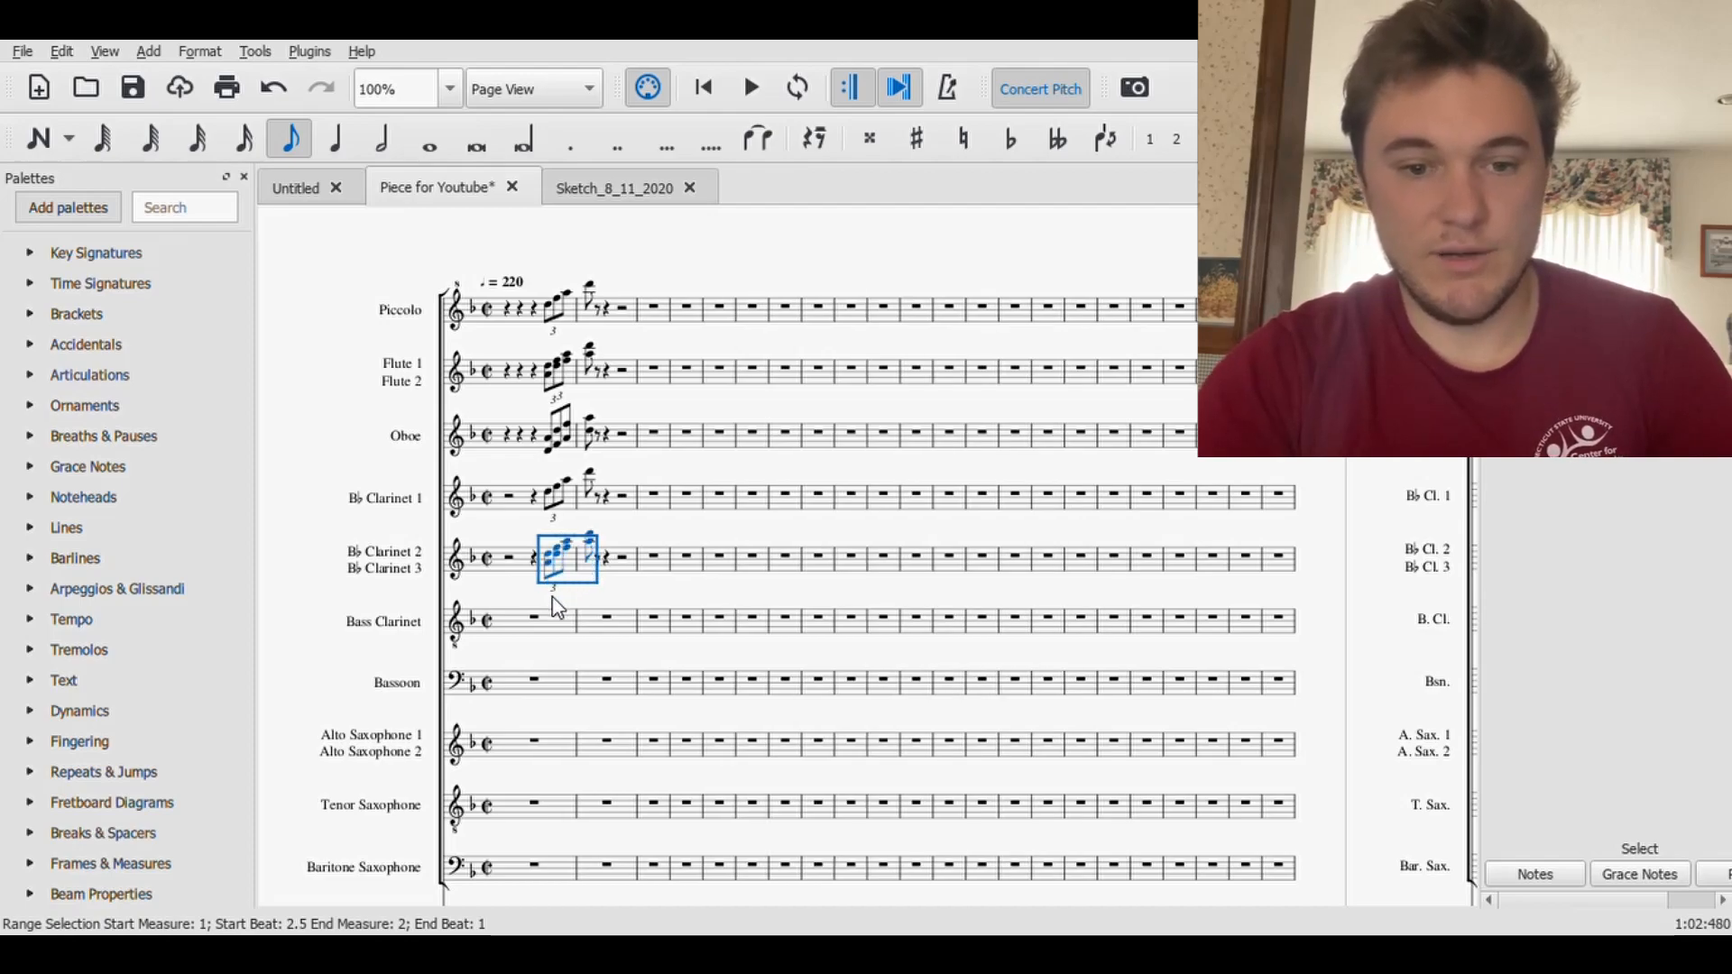
{"action": "left_click", "coordinate": [597, 595]}
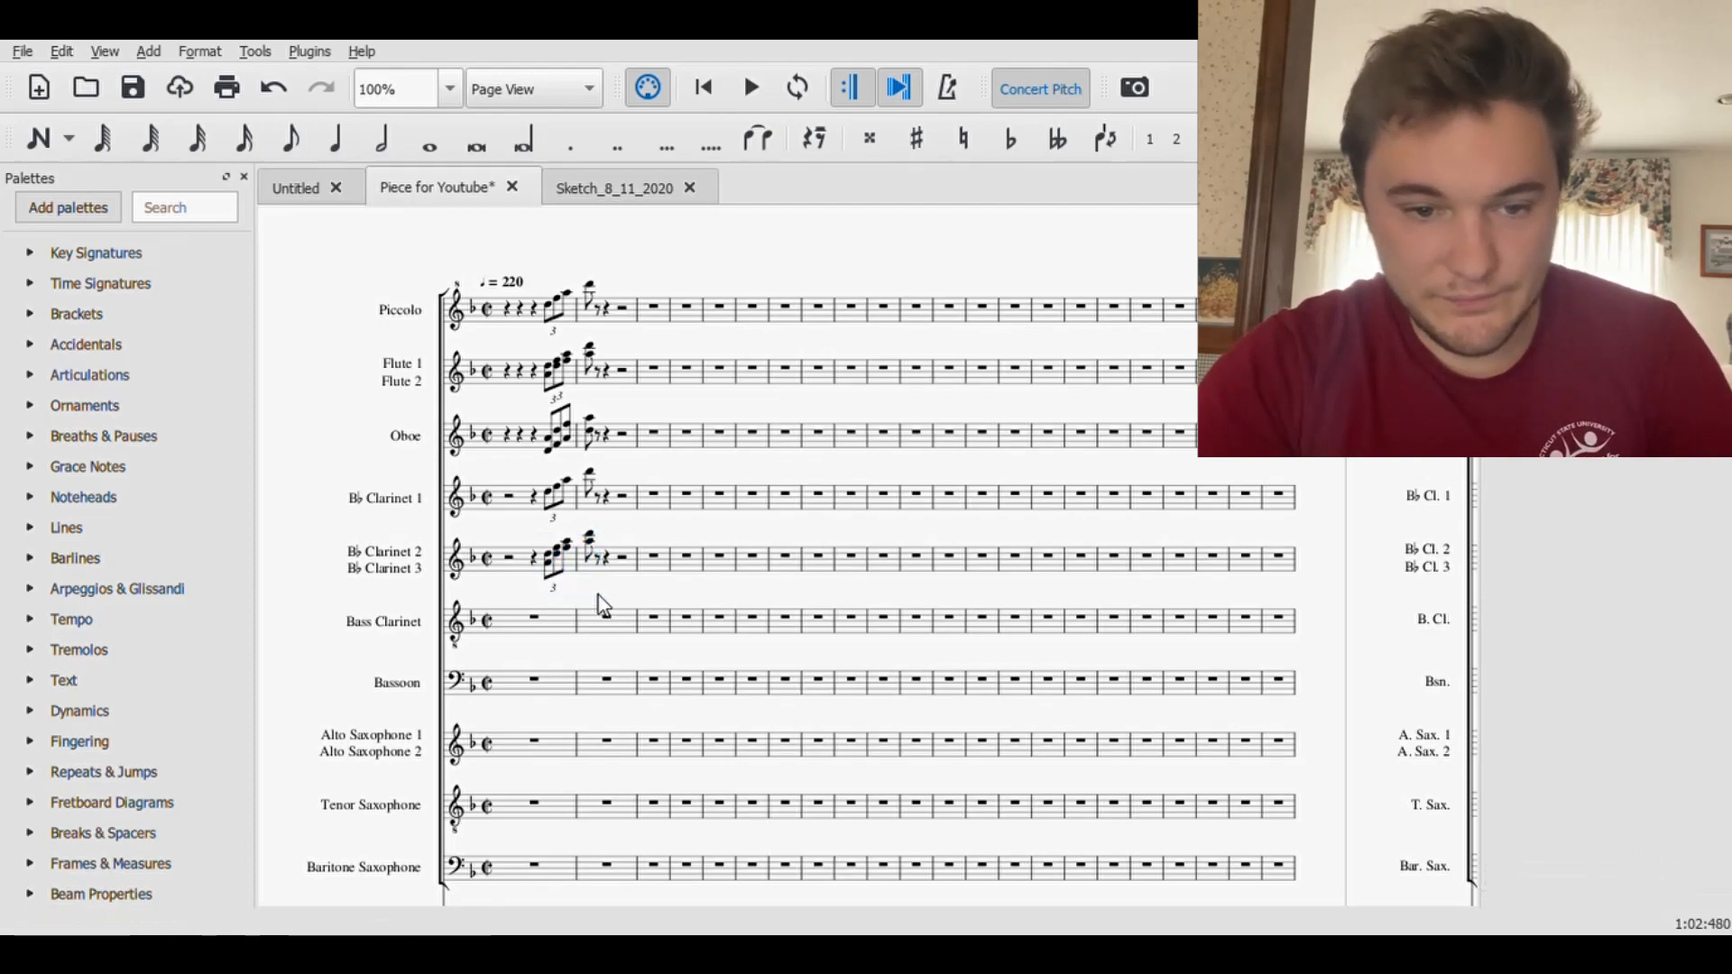
- Change the upper D5 in the first chord of the Clarinet 2/3 triplet to F4, beneath the A4
{"action": "left_click", "coordinate": [554, 567]}
{"action": "key", "text": "ctrl+Down"}
{"action": "key", "text": "Up"}
{"action": "key", "text": "Up"}
{"action": "key", "text": "Up"}
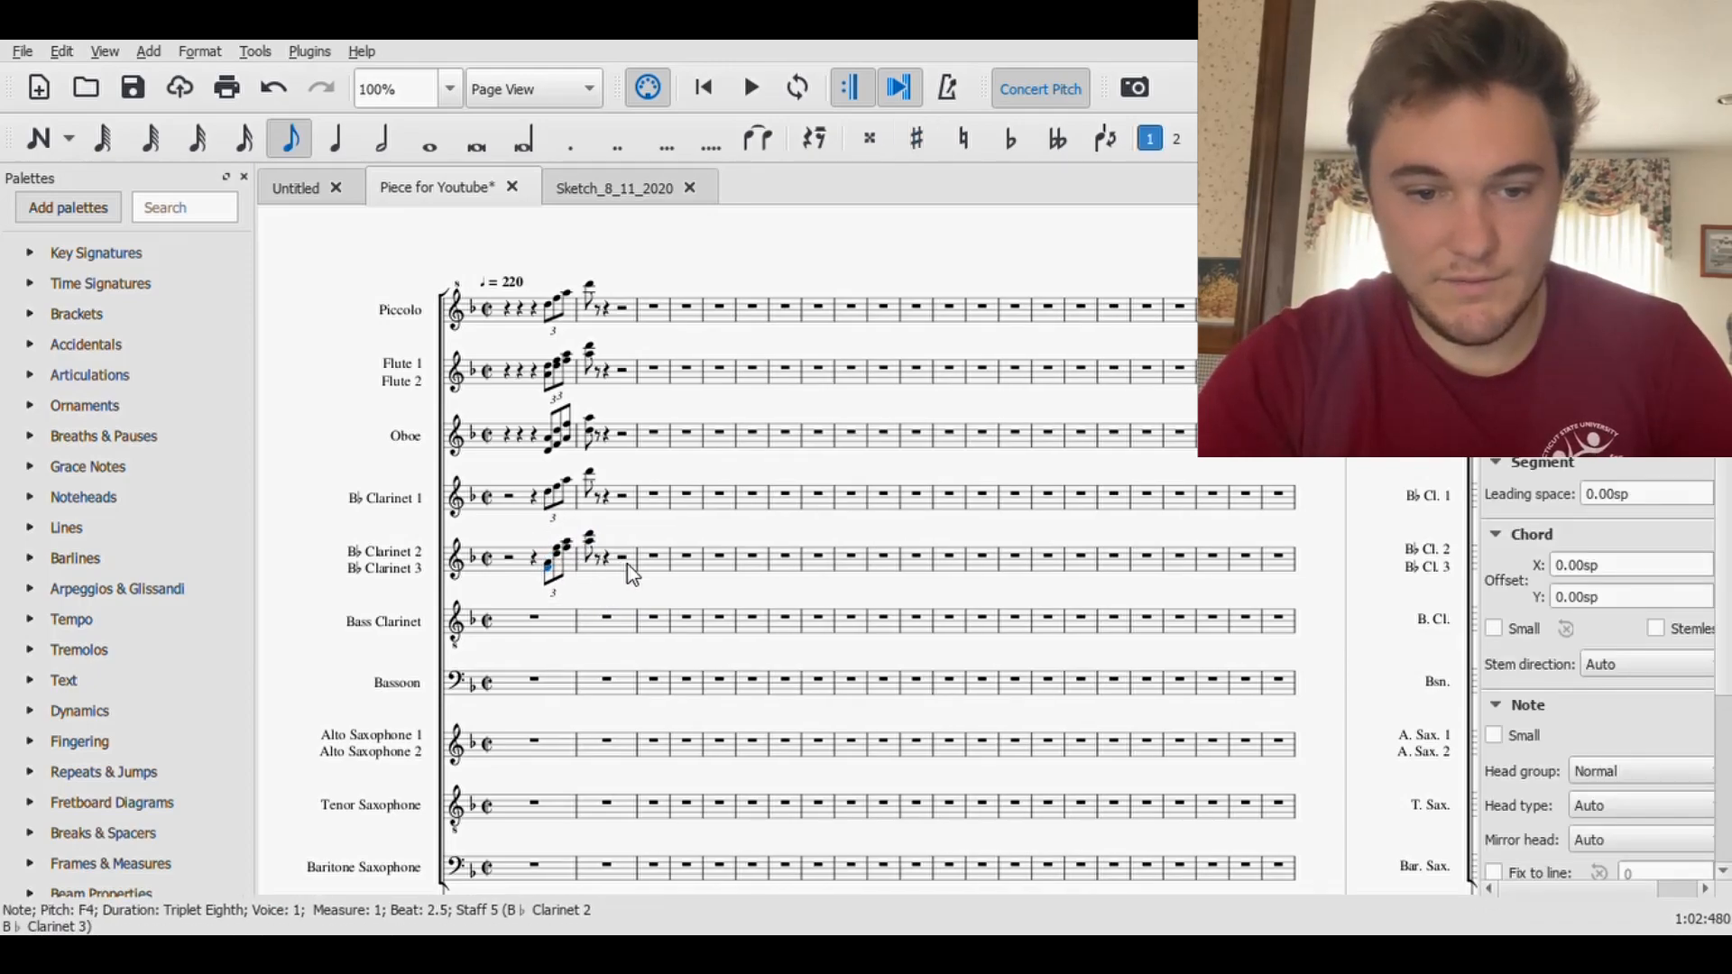
- Move the top notes of the second and third Clarinet 2/3 triplet chords below their partners, setting the third chord's note to D5
{"action": "left_click", "coordinate": [557, 550]}
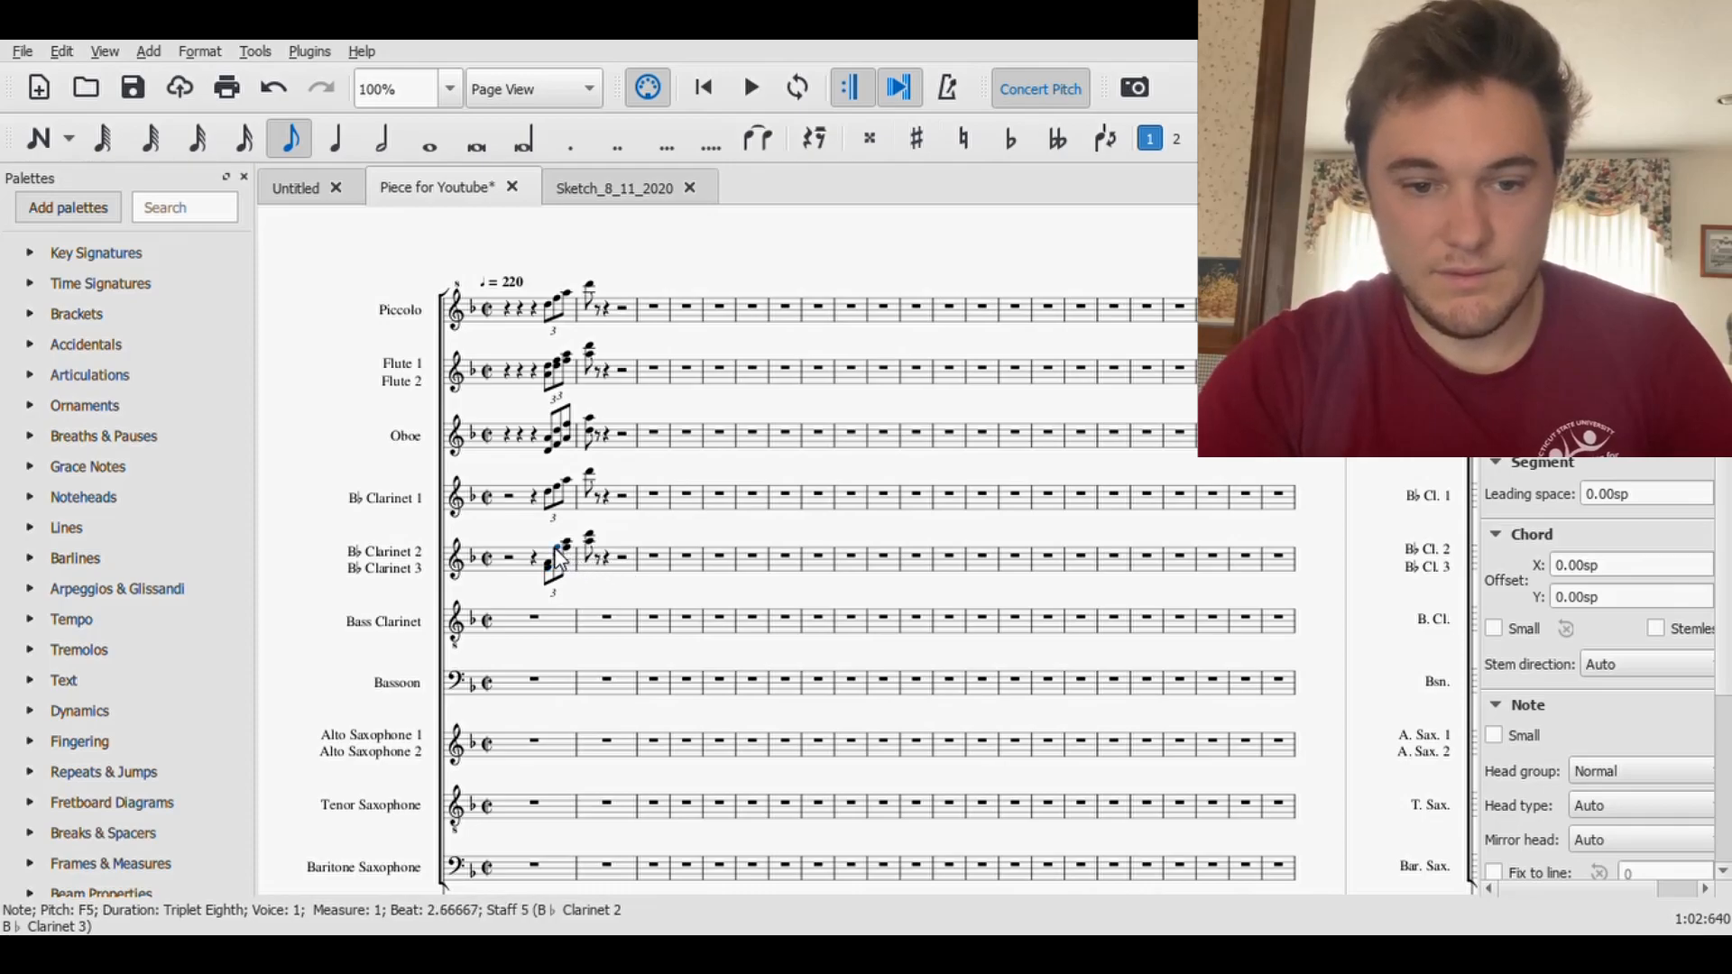
{"action": "key", "text": "Up"}
{"action": "key", "text": "Up"}
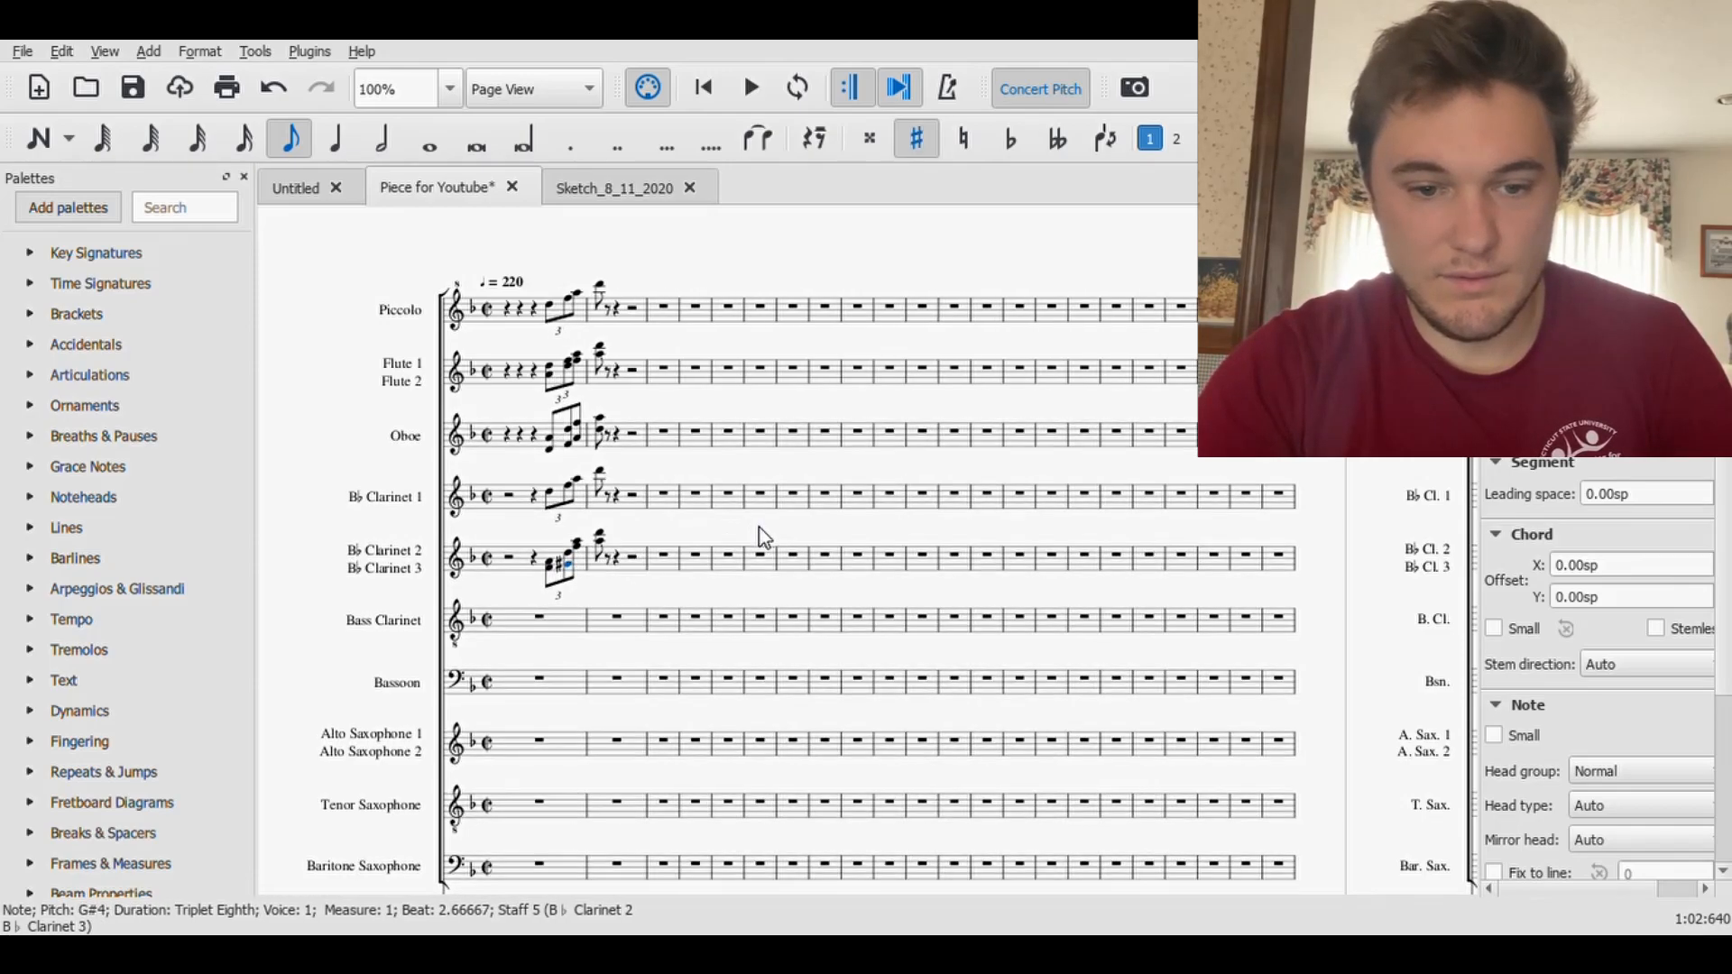
{"action": "left_click", "coordinate": [567, 541]}
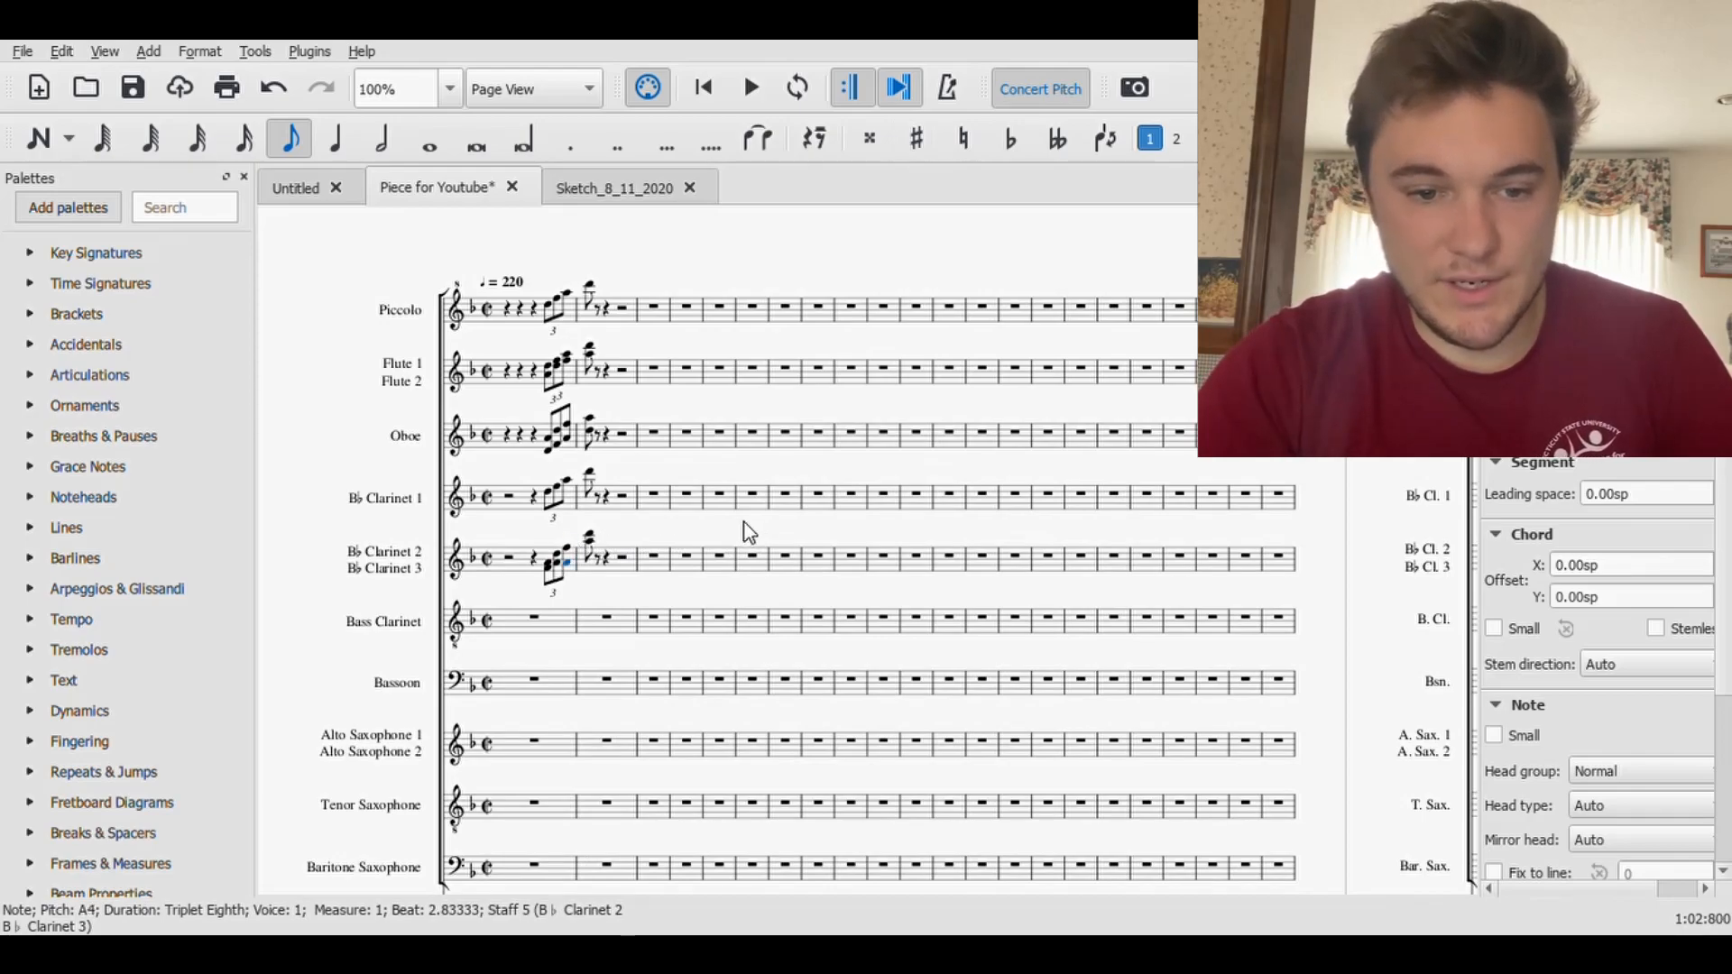
{"action": "key", "text": "Up"}
{"action": "key", "text": "Up"}
{"action": "key", "text": "Up"}
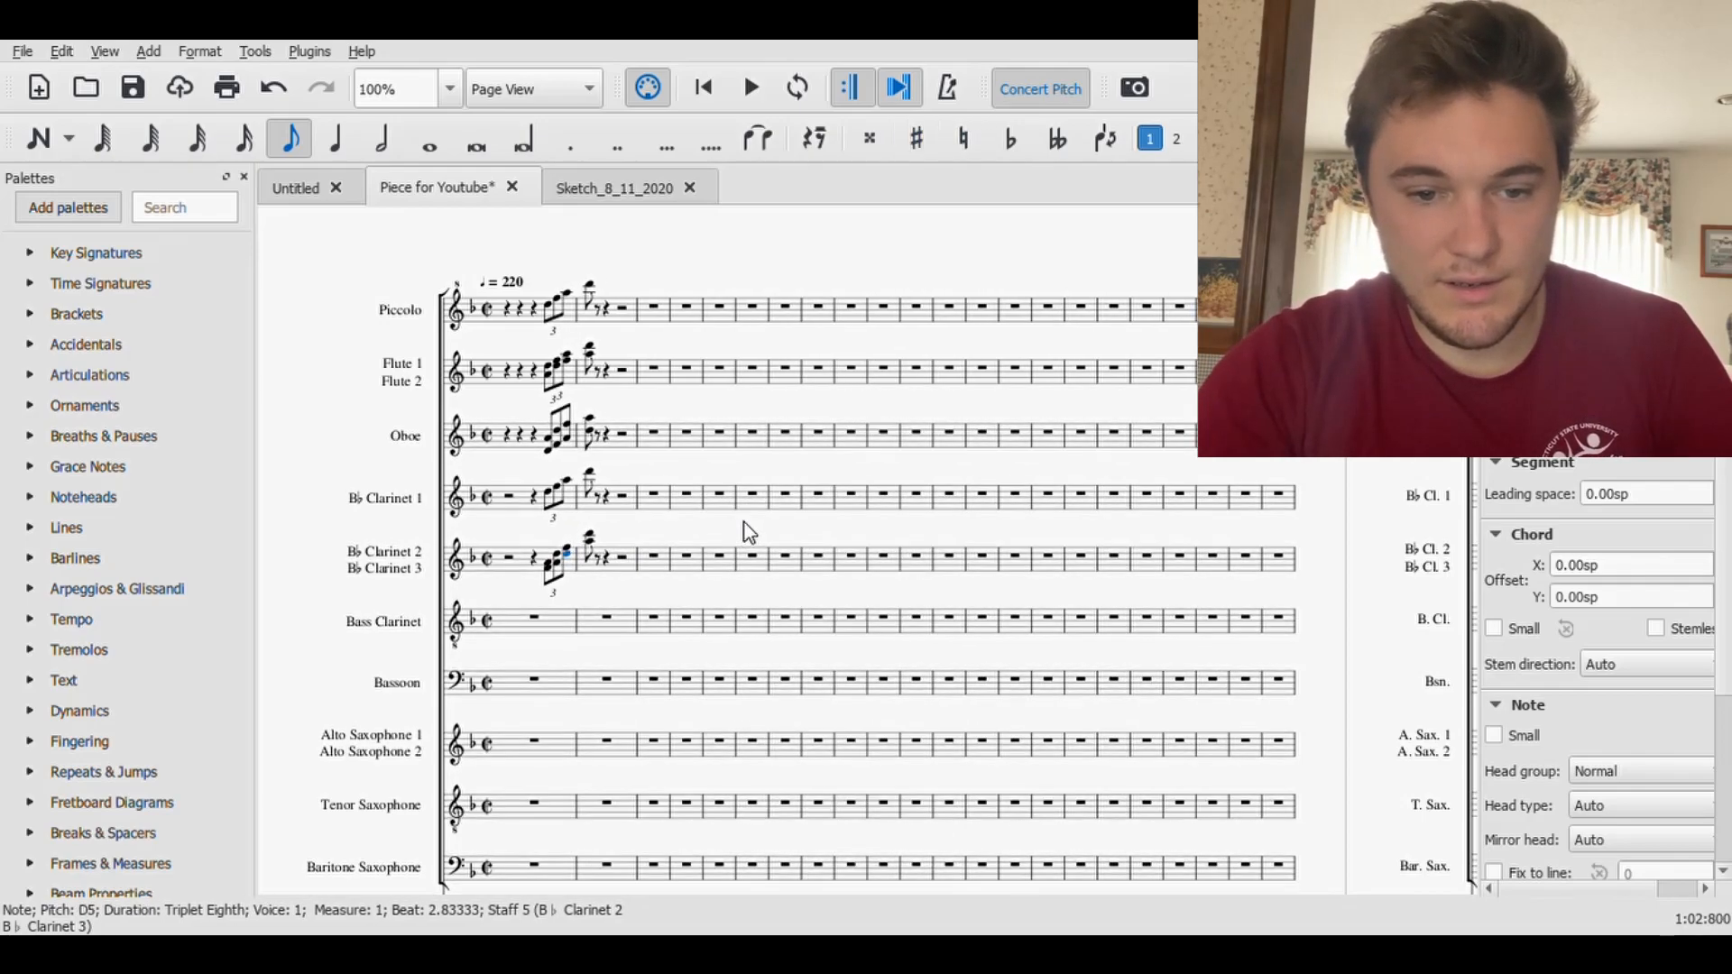
- Change the upper D6 of the Clarinet 2/3 chord at the start of measure 2 to F5, and save the score
{"action": "left_click", "coordinate": [591, 537]}
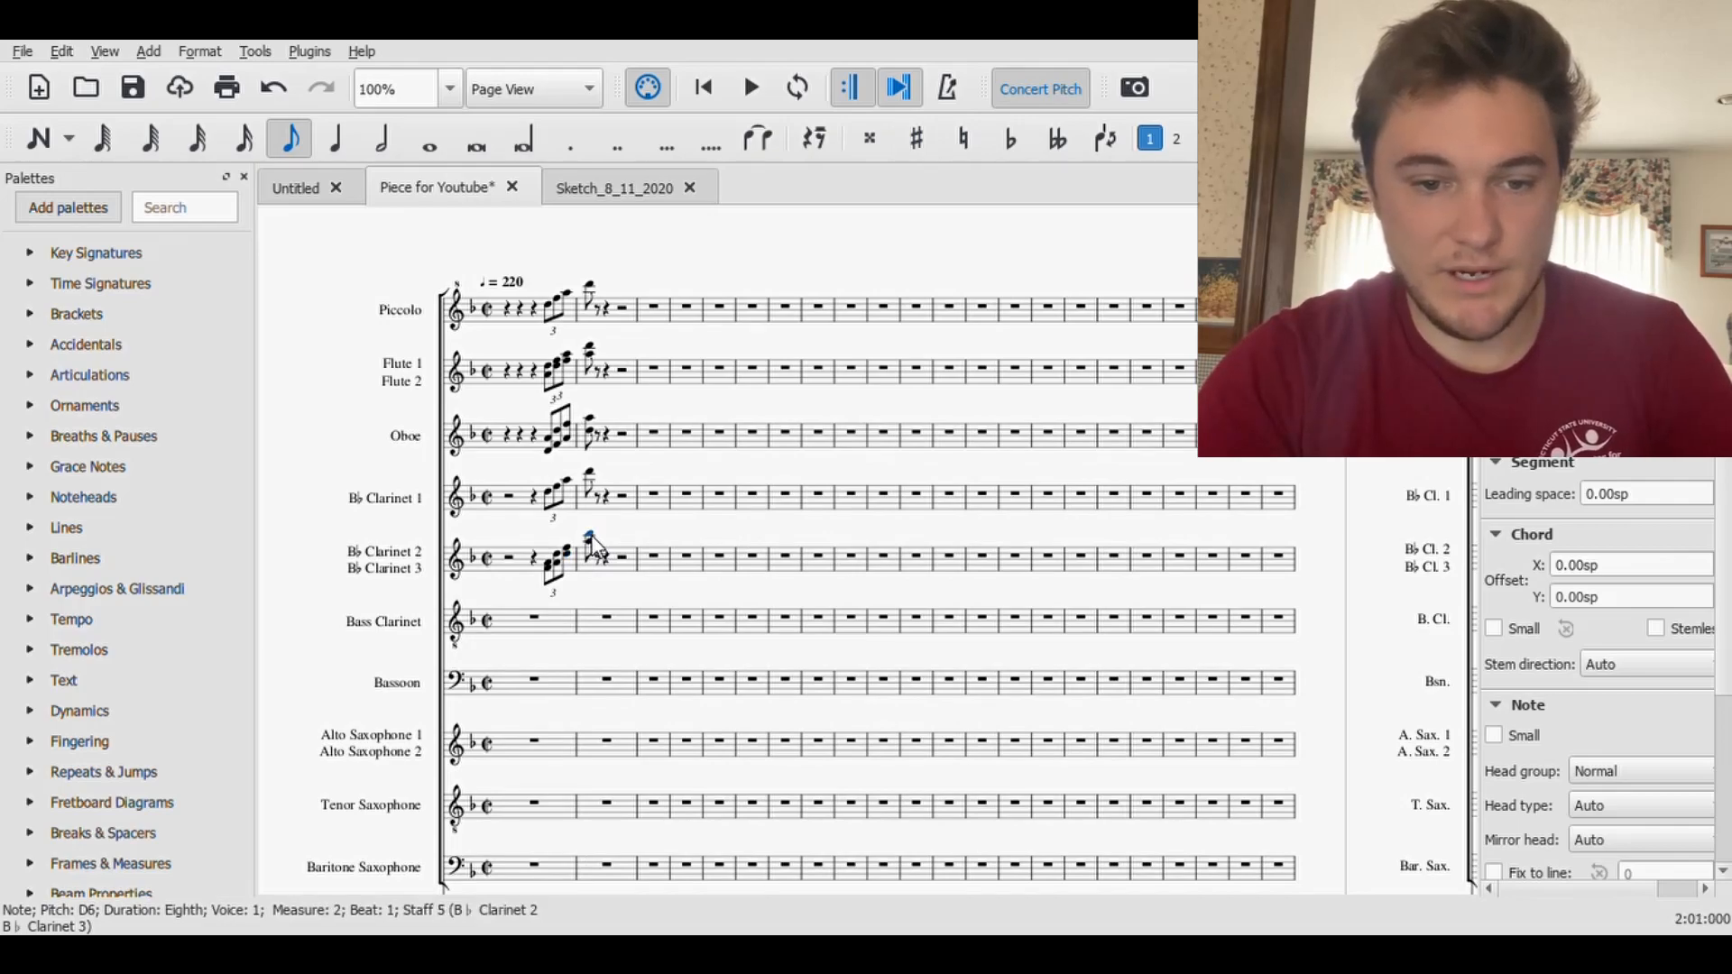
{"action": "key", "text": "ctrl+Down"}
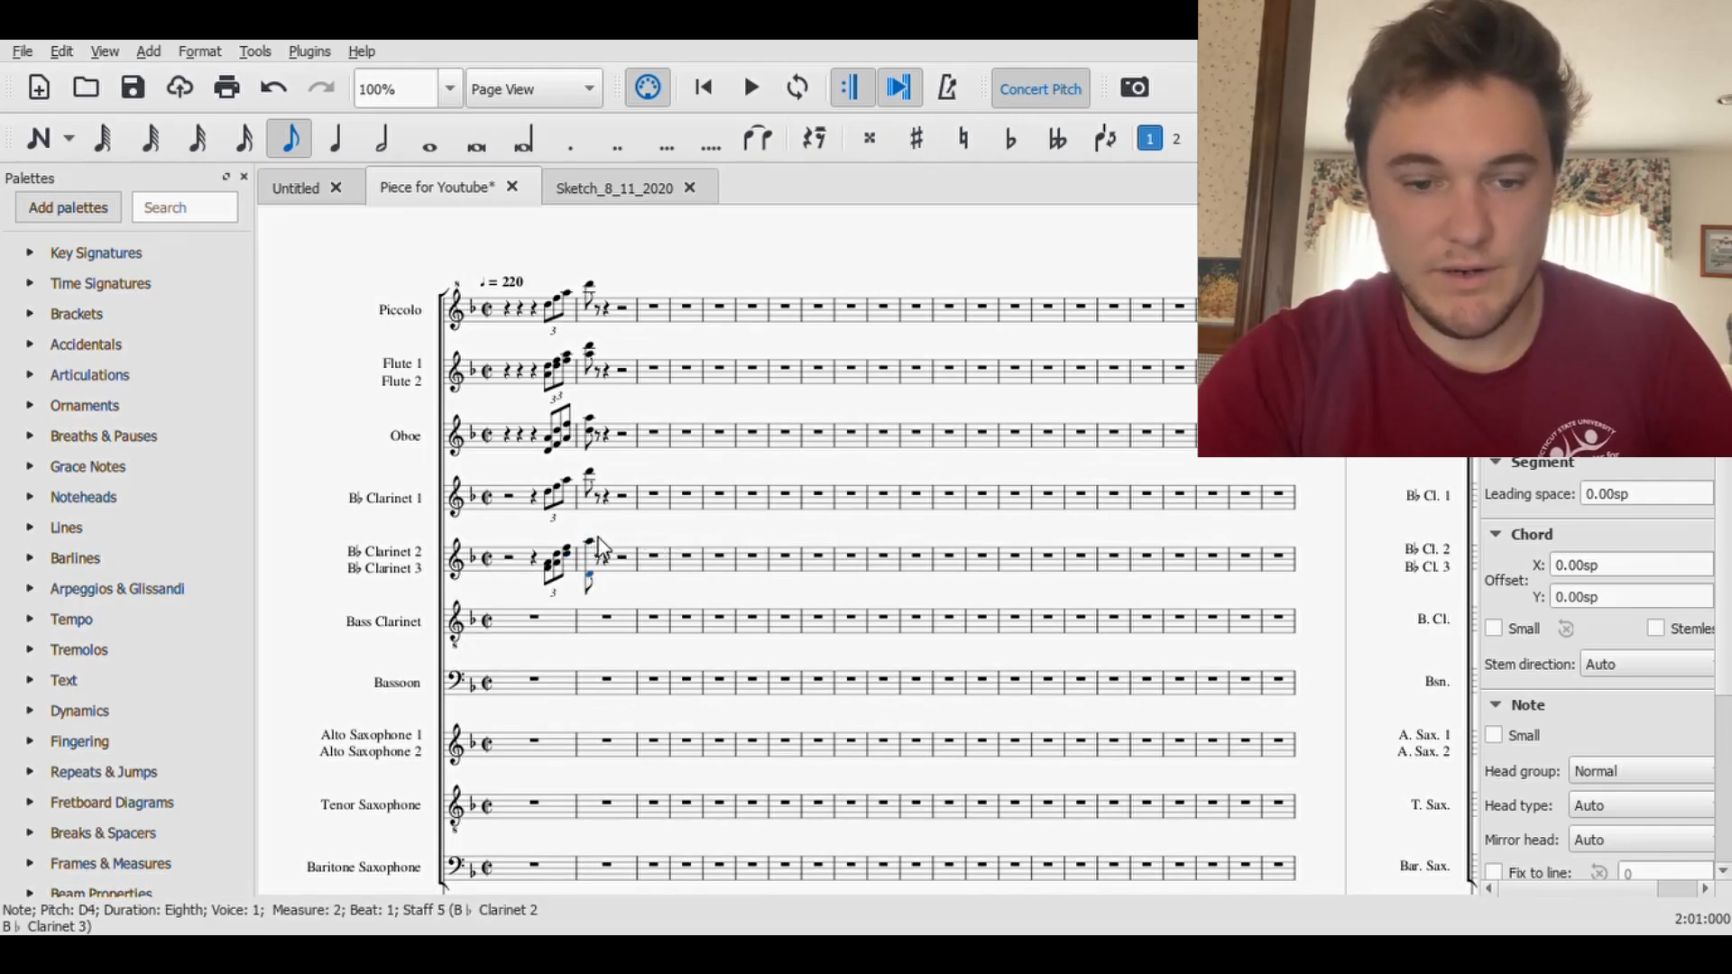
{"action": "key", "text": "Up"}
{"action": "key", "text": "Up"}
{"action": "key", "text": "Up"}
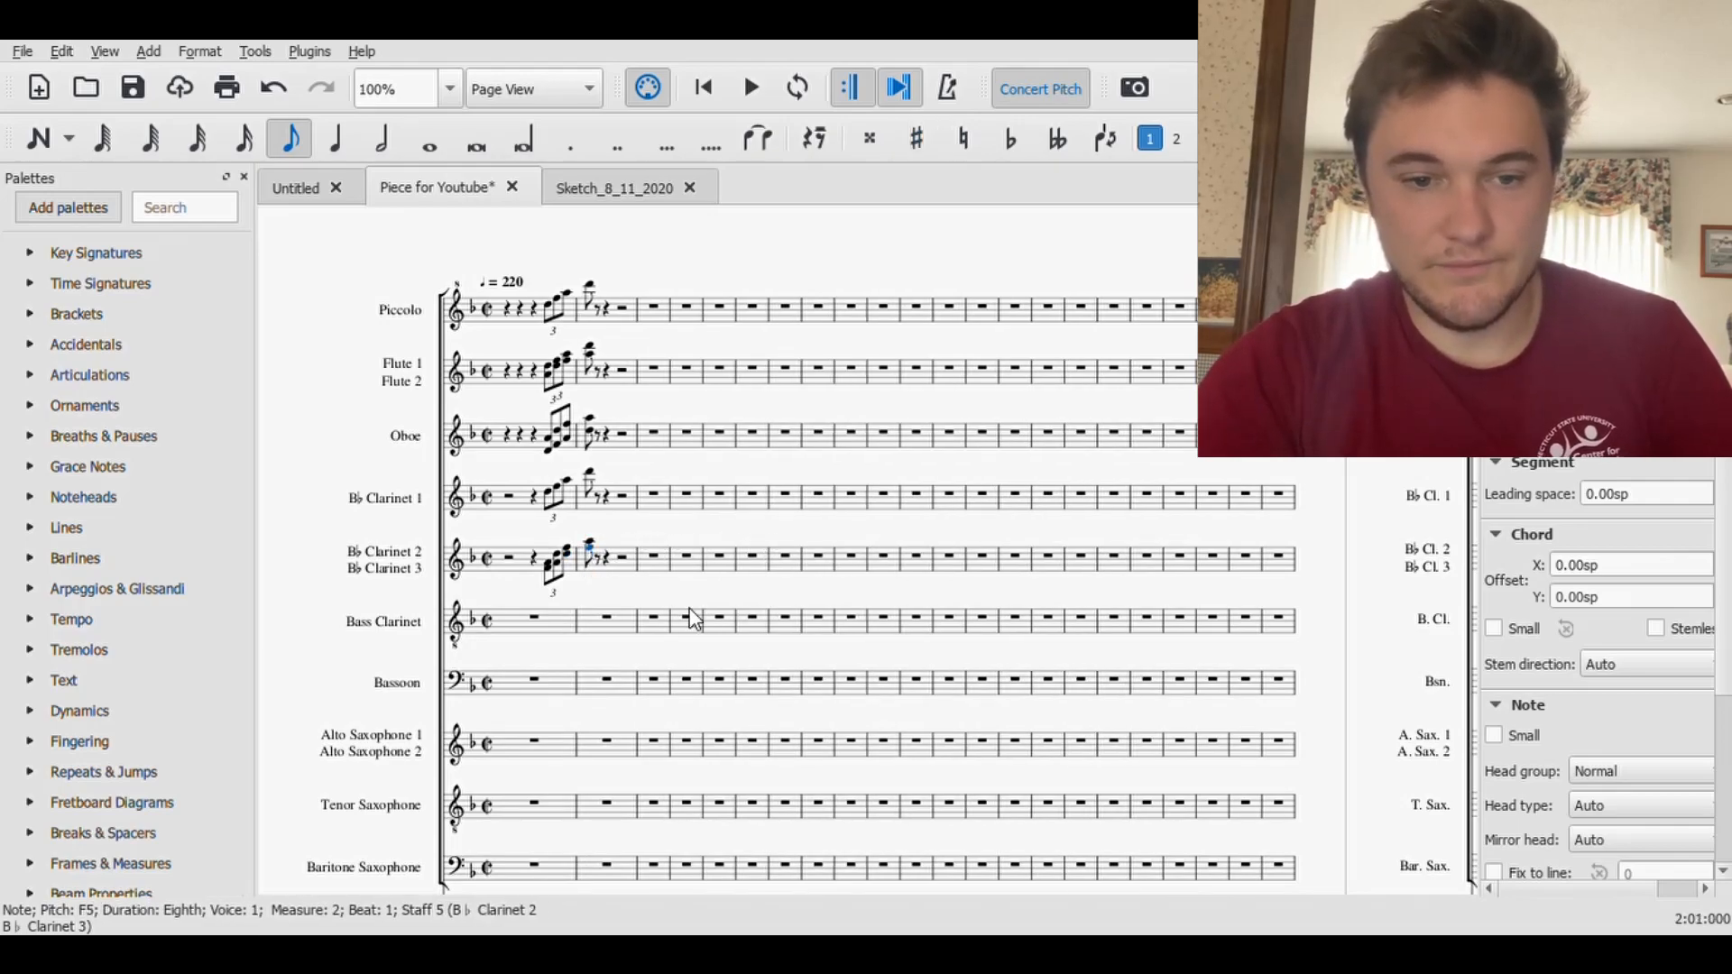
{"action": "key", "text": "ctrl+s"}
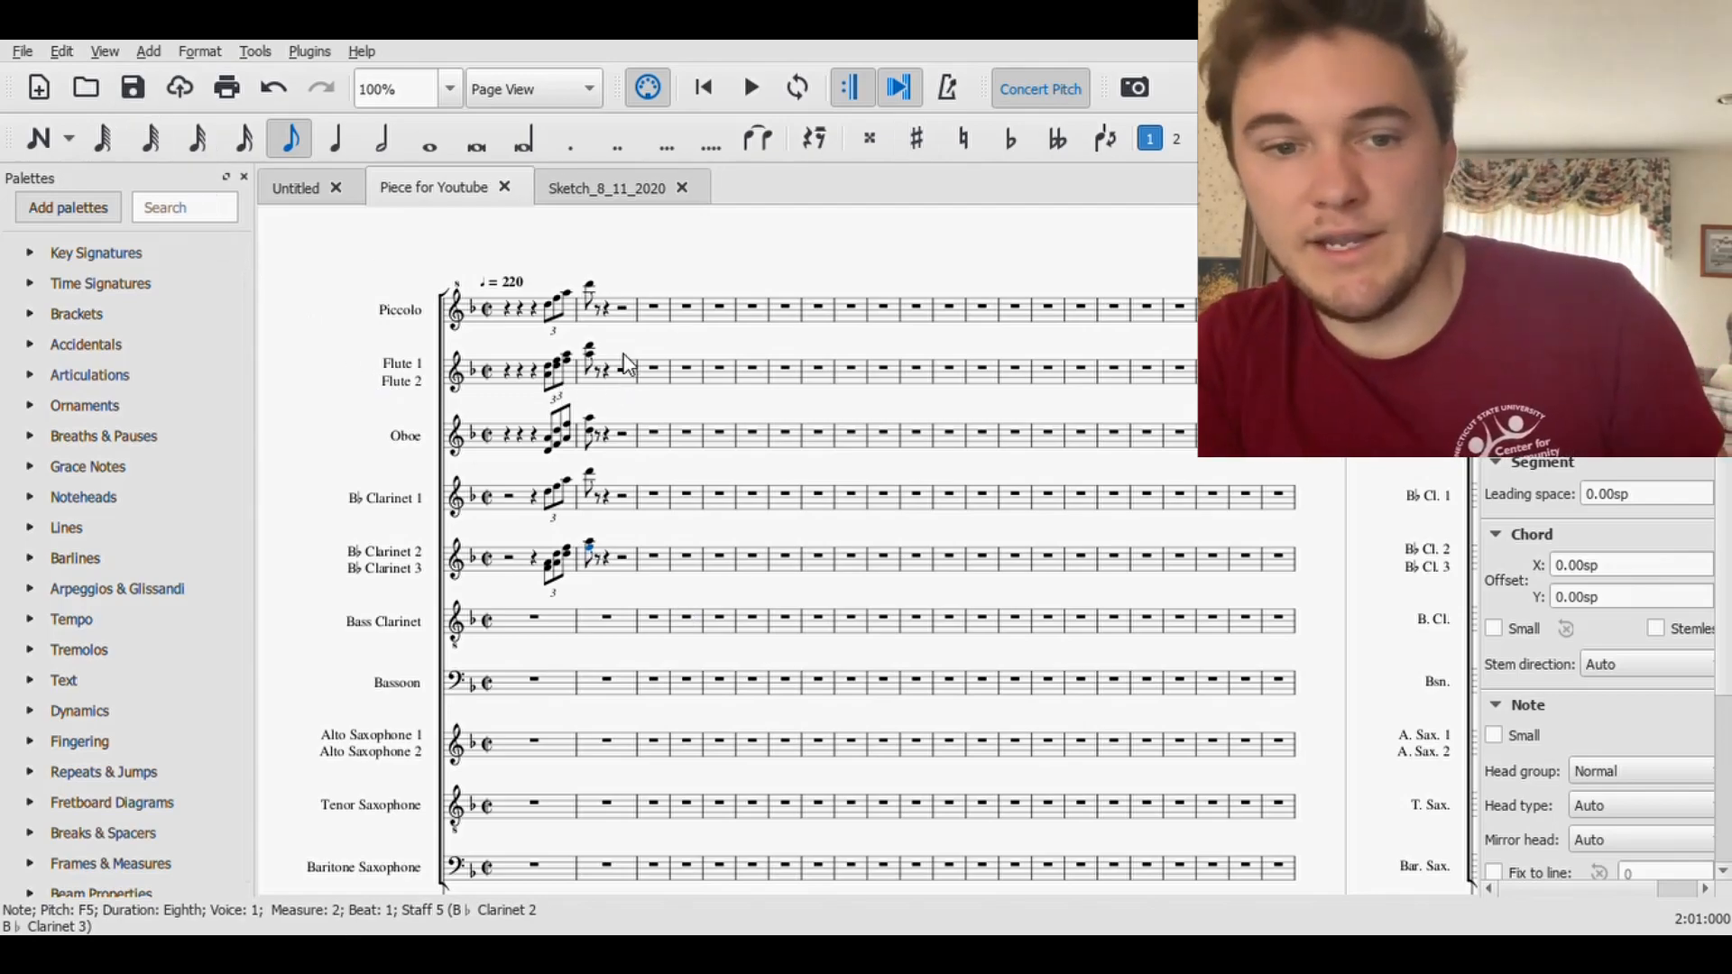
- Play back the woodwind pickup figure from the first Piccolo triplet note, and stop playback
{"action": "left_click", "coordinate": [556, 308]}
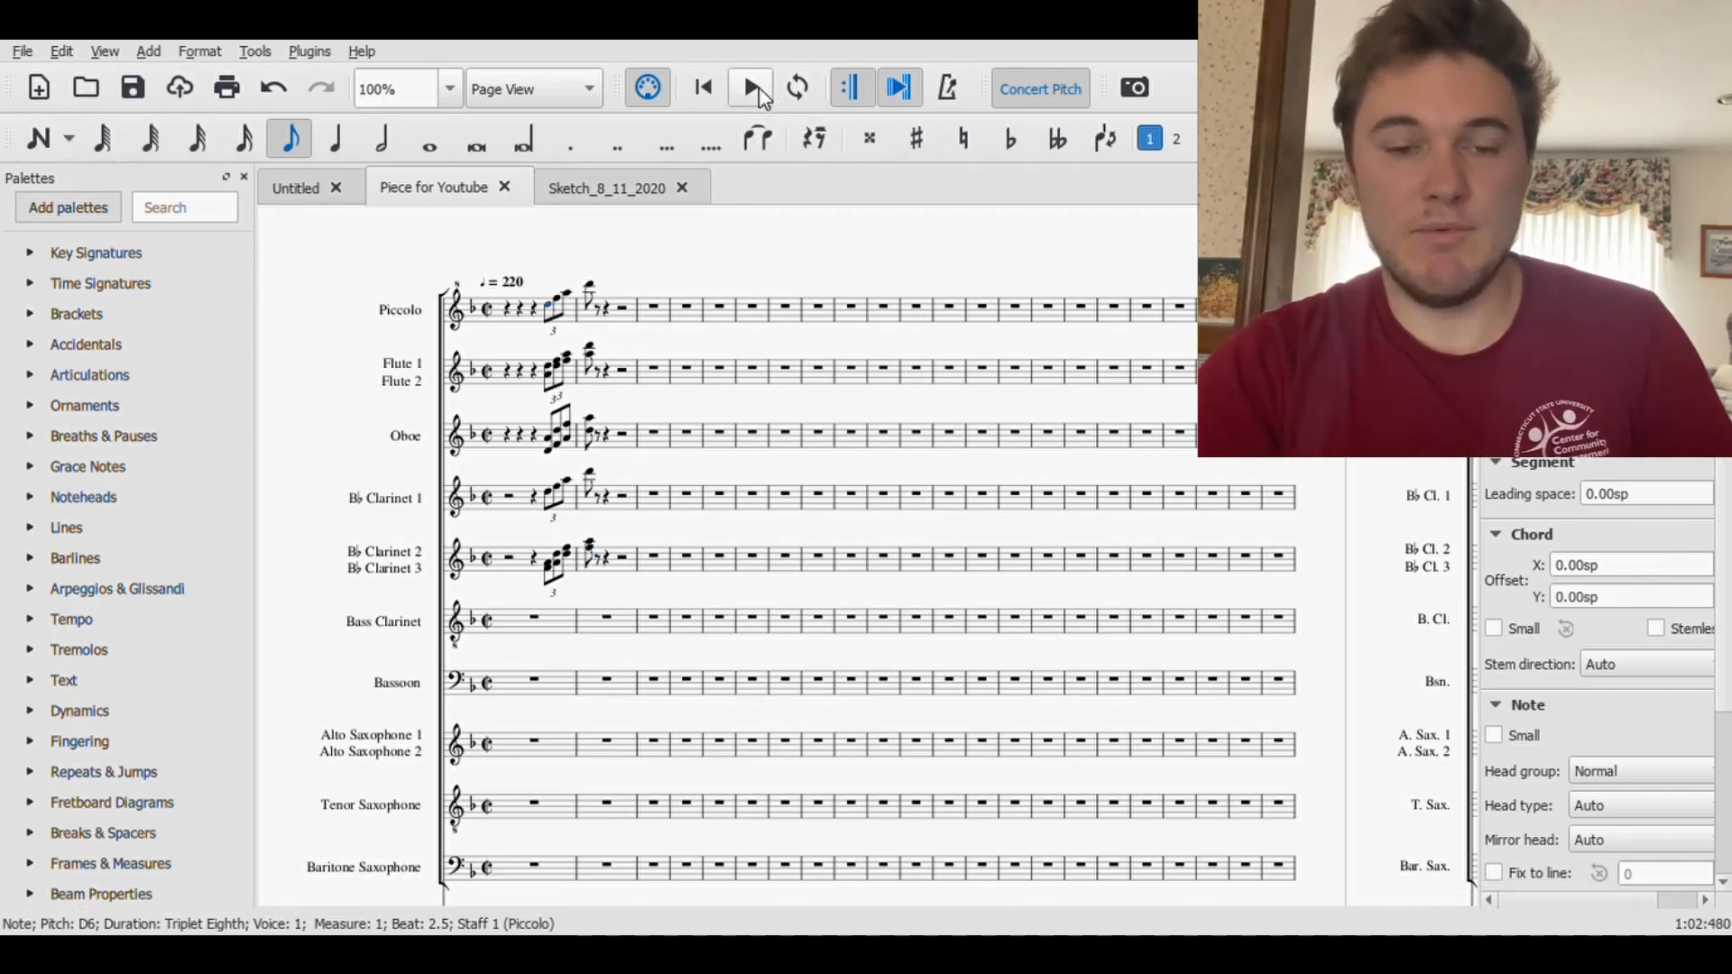
{"action": "left_click", "coordinate": [751, 87]}
{"action": "left_click", "coordinate": [752, 87]}
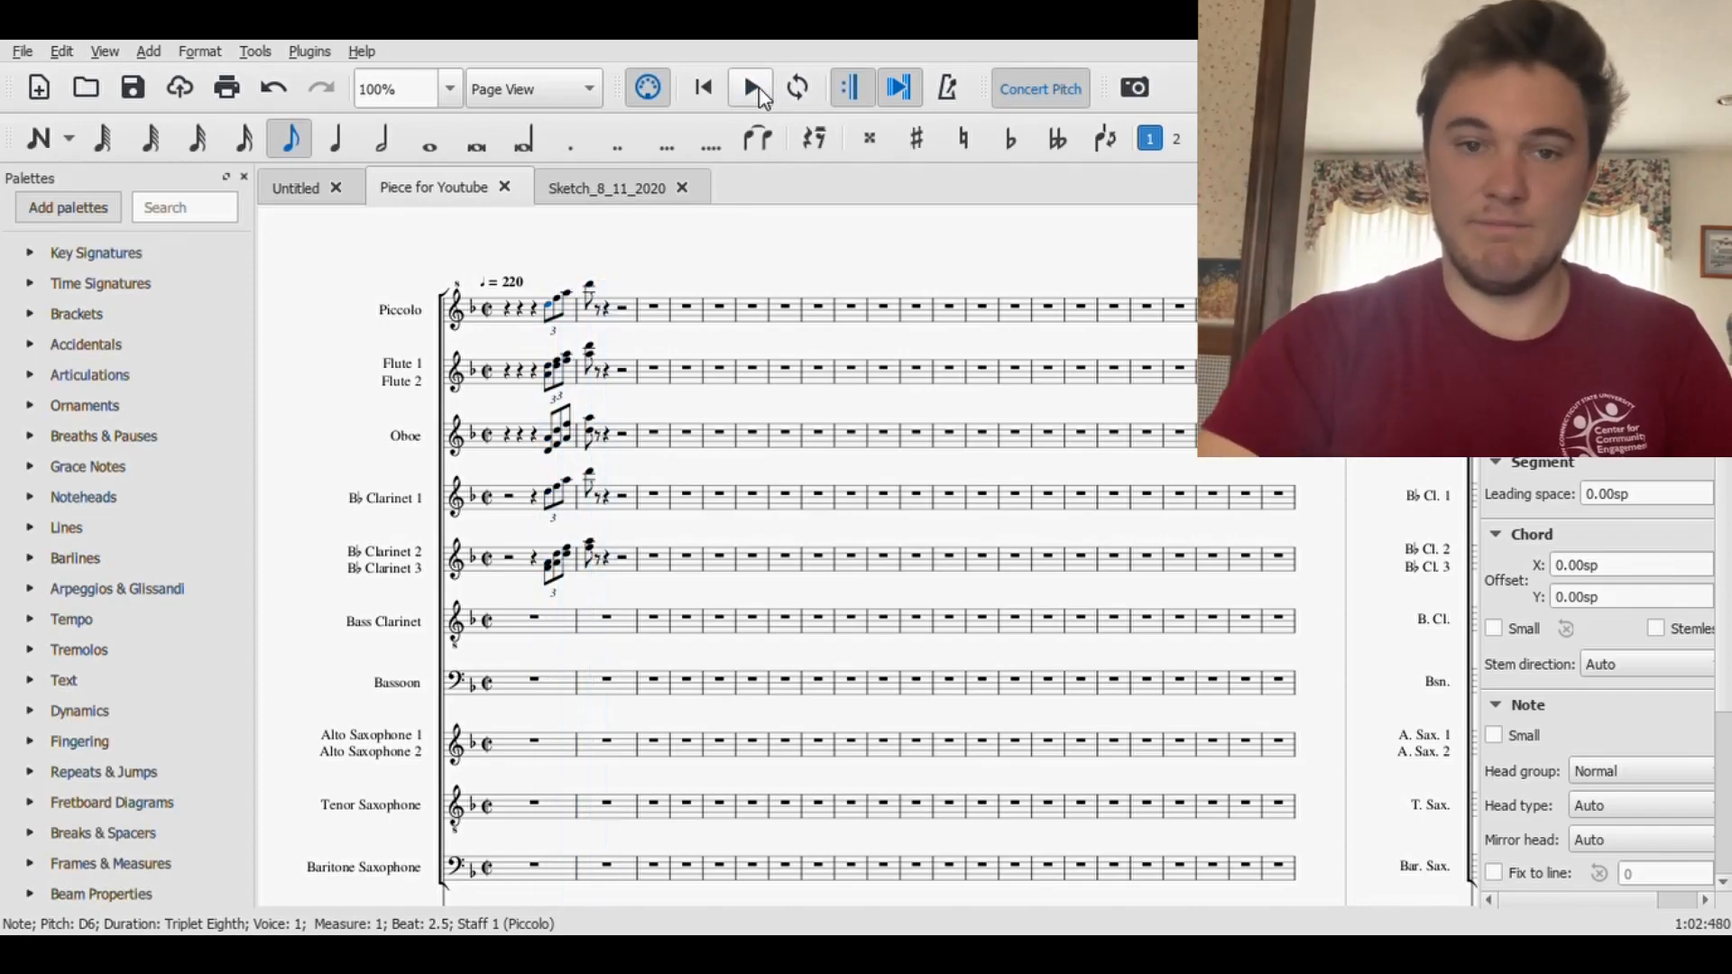
- Enter whole-note D2s in measures 2 and 3 of the Tuba staff, and tie them together
{"action": "scroll", "coordinate": [599, 595], "scroll_direction": "down", "scroll_amount": 8}
{"action": "left_click", "coordinate": [605, 577]}
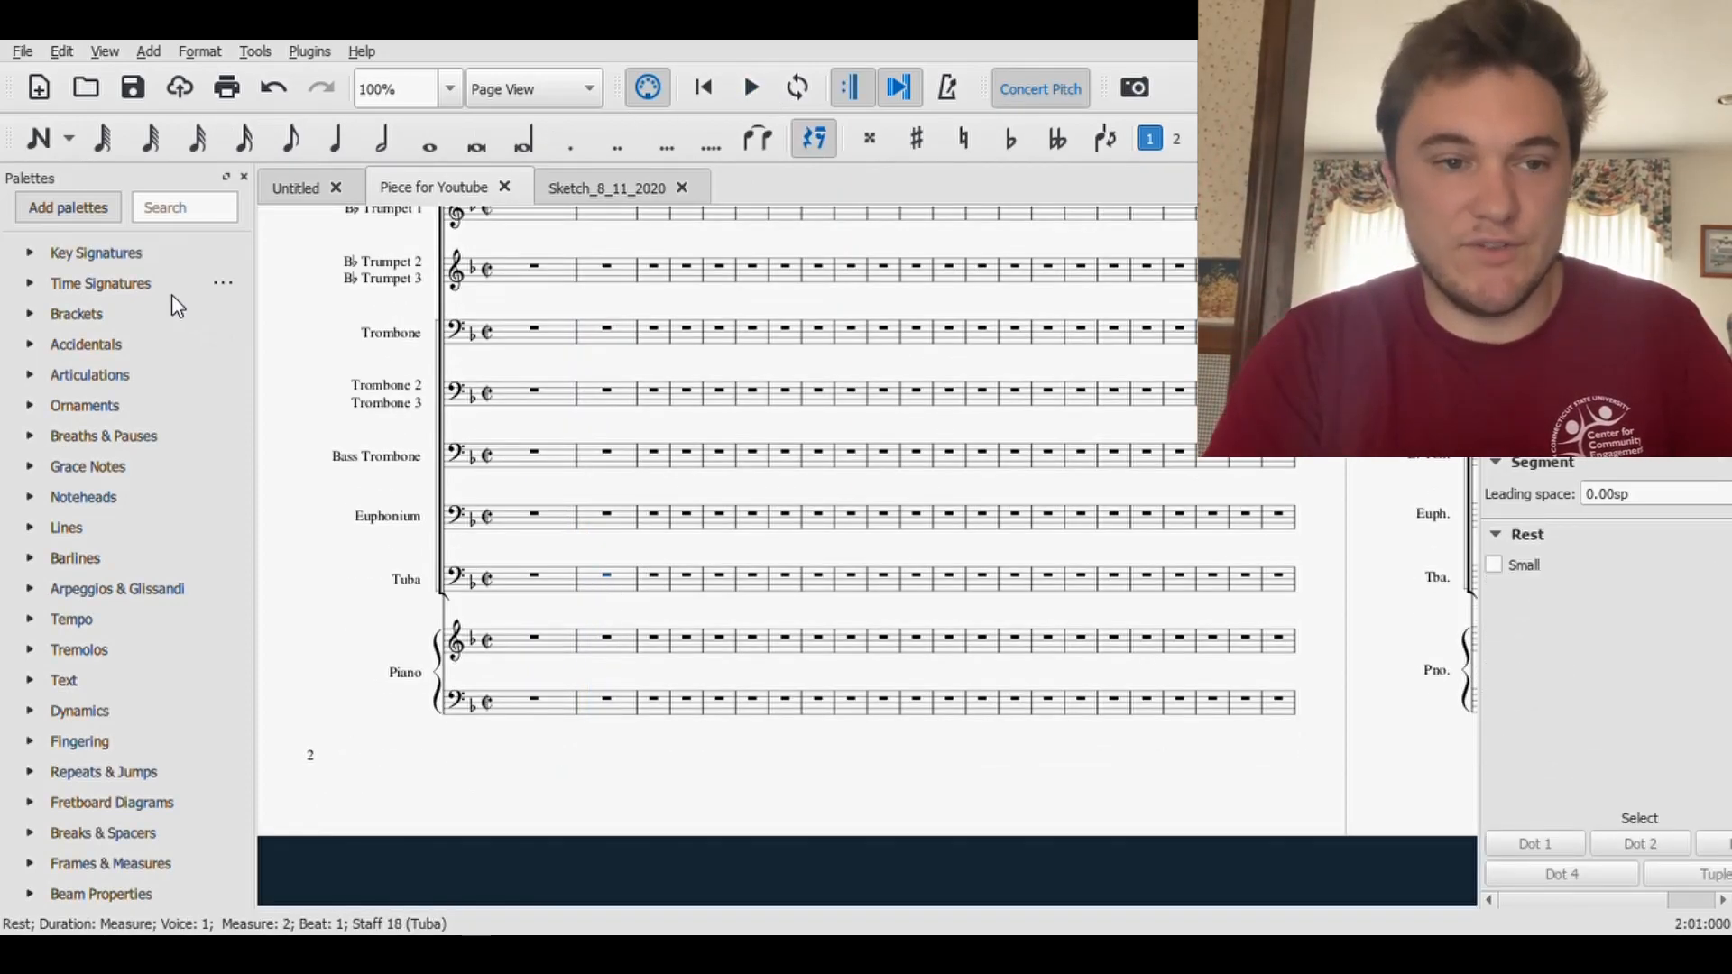
{"action": "left_click", "coordinate": [29, 135]}
{"action": "left_click", "coordinate": [429, 145]}
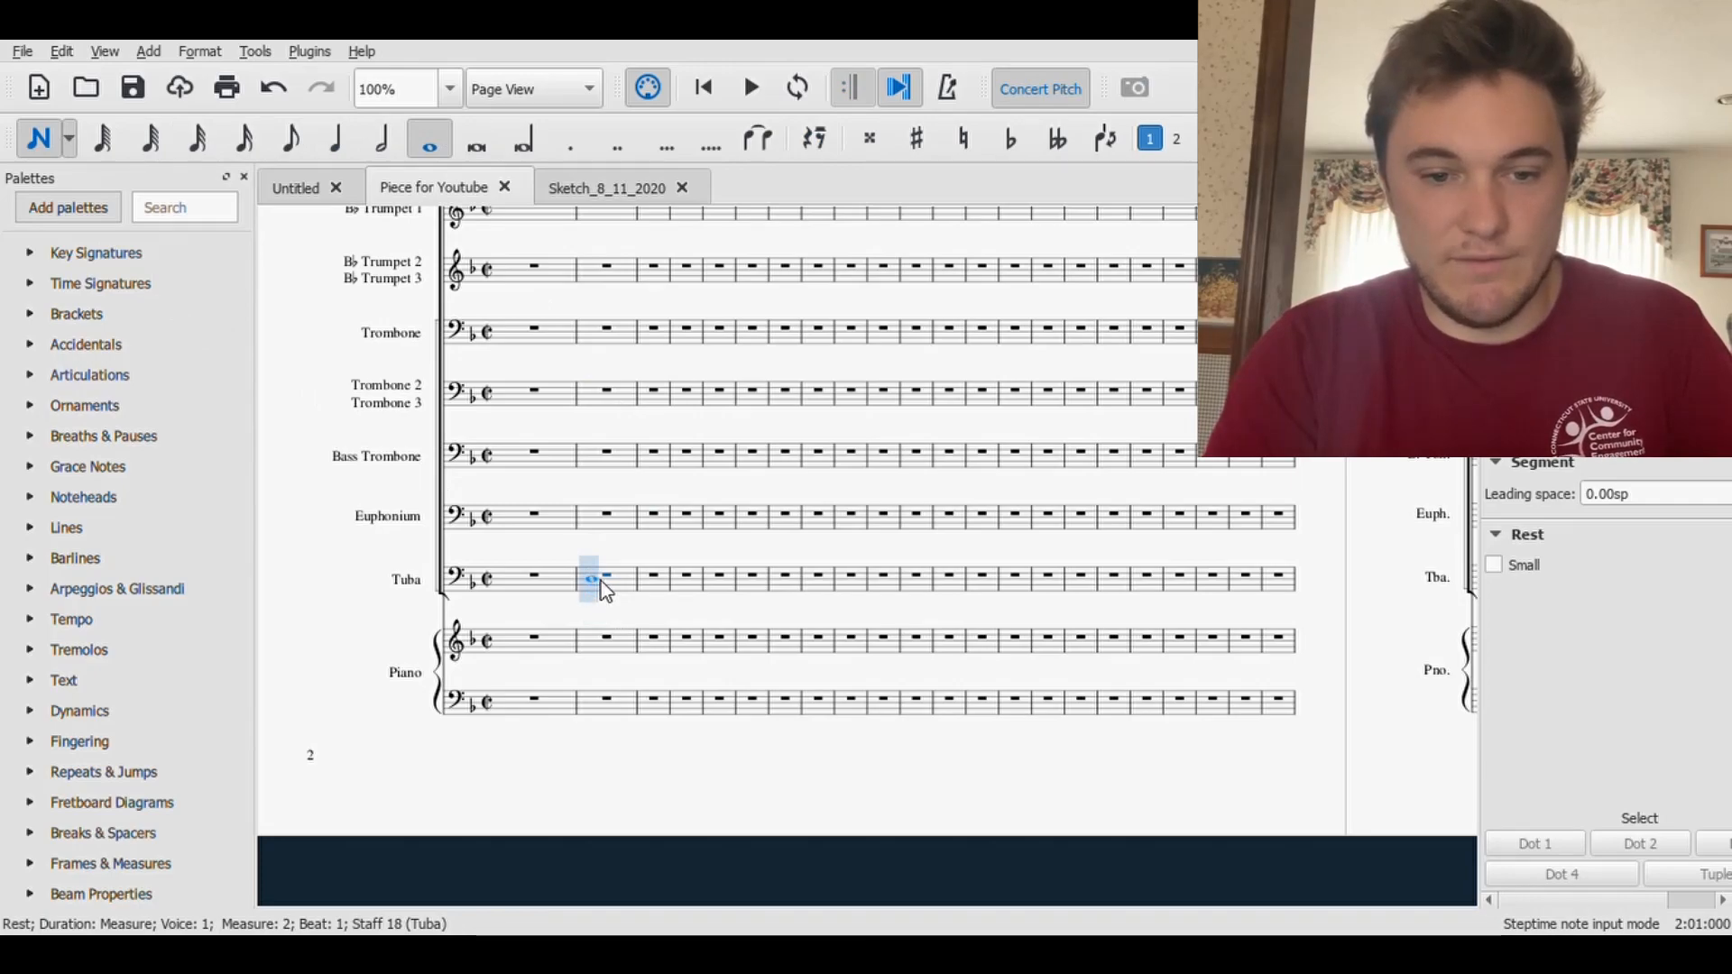
{"action": "left_click", "coordinate": [601, 604]}
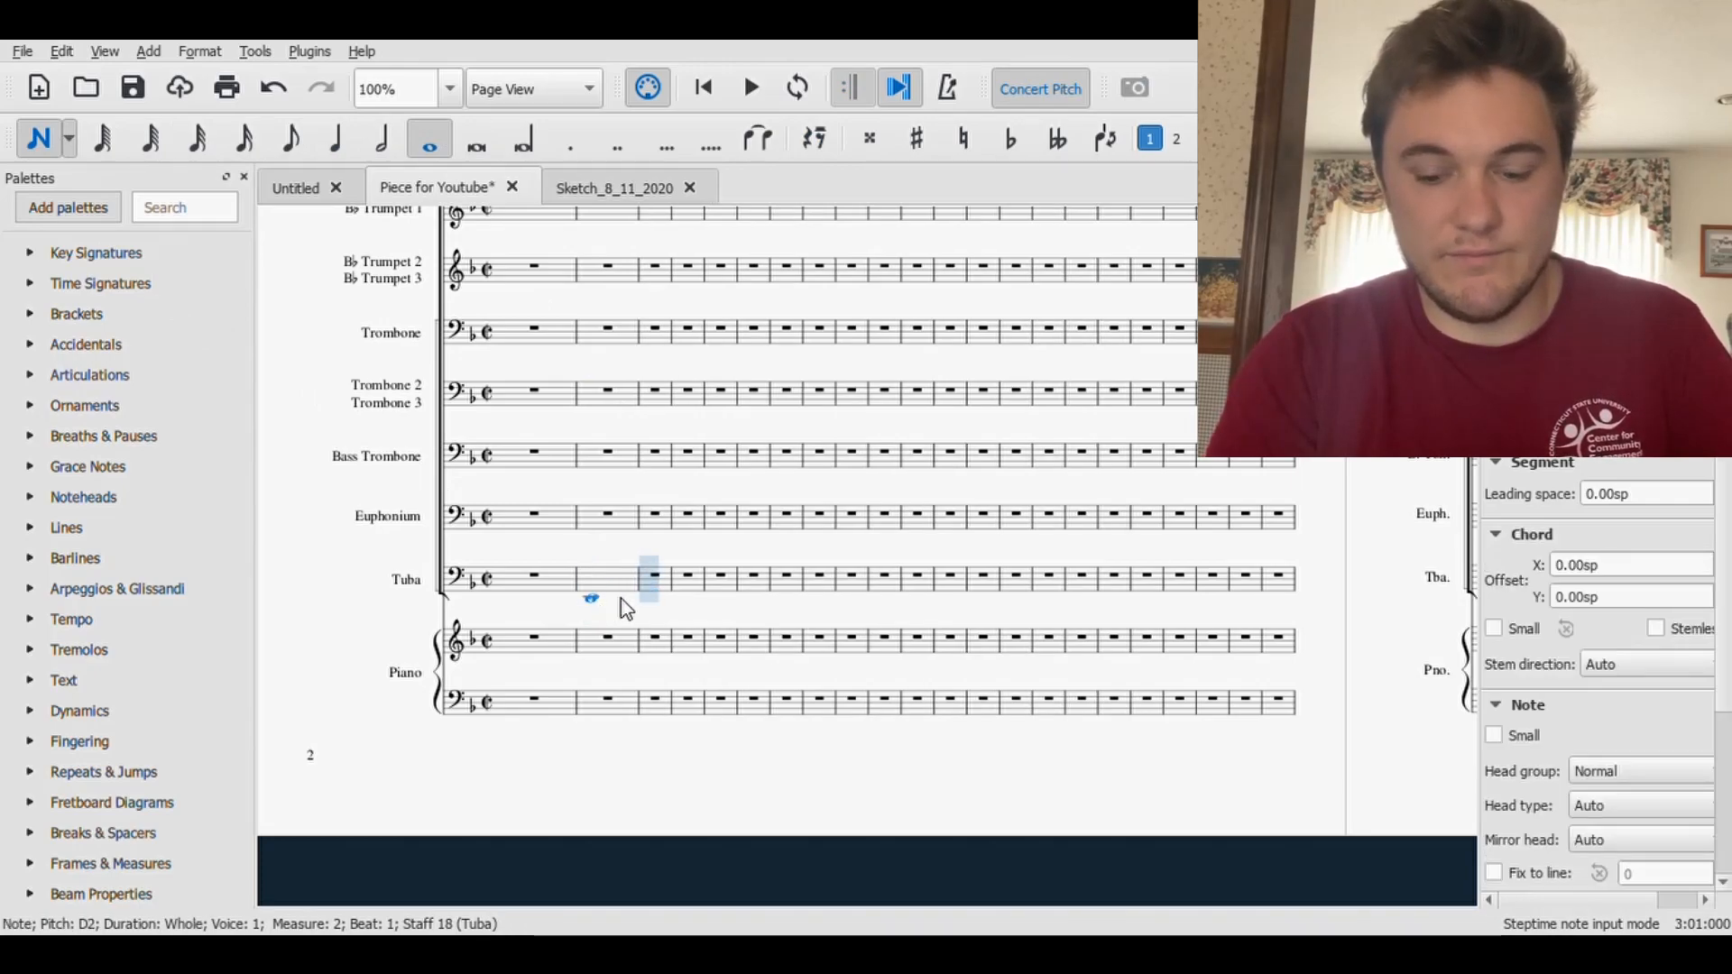
{"action": "key", "text": "ctrl+Up"}
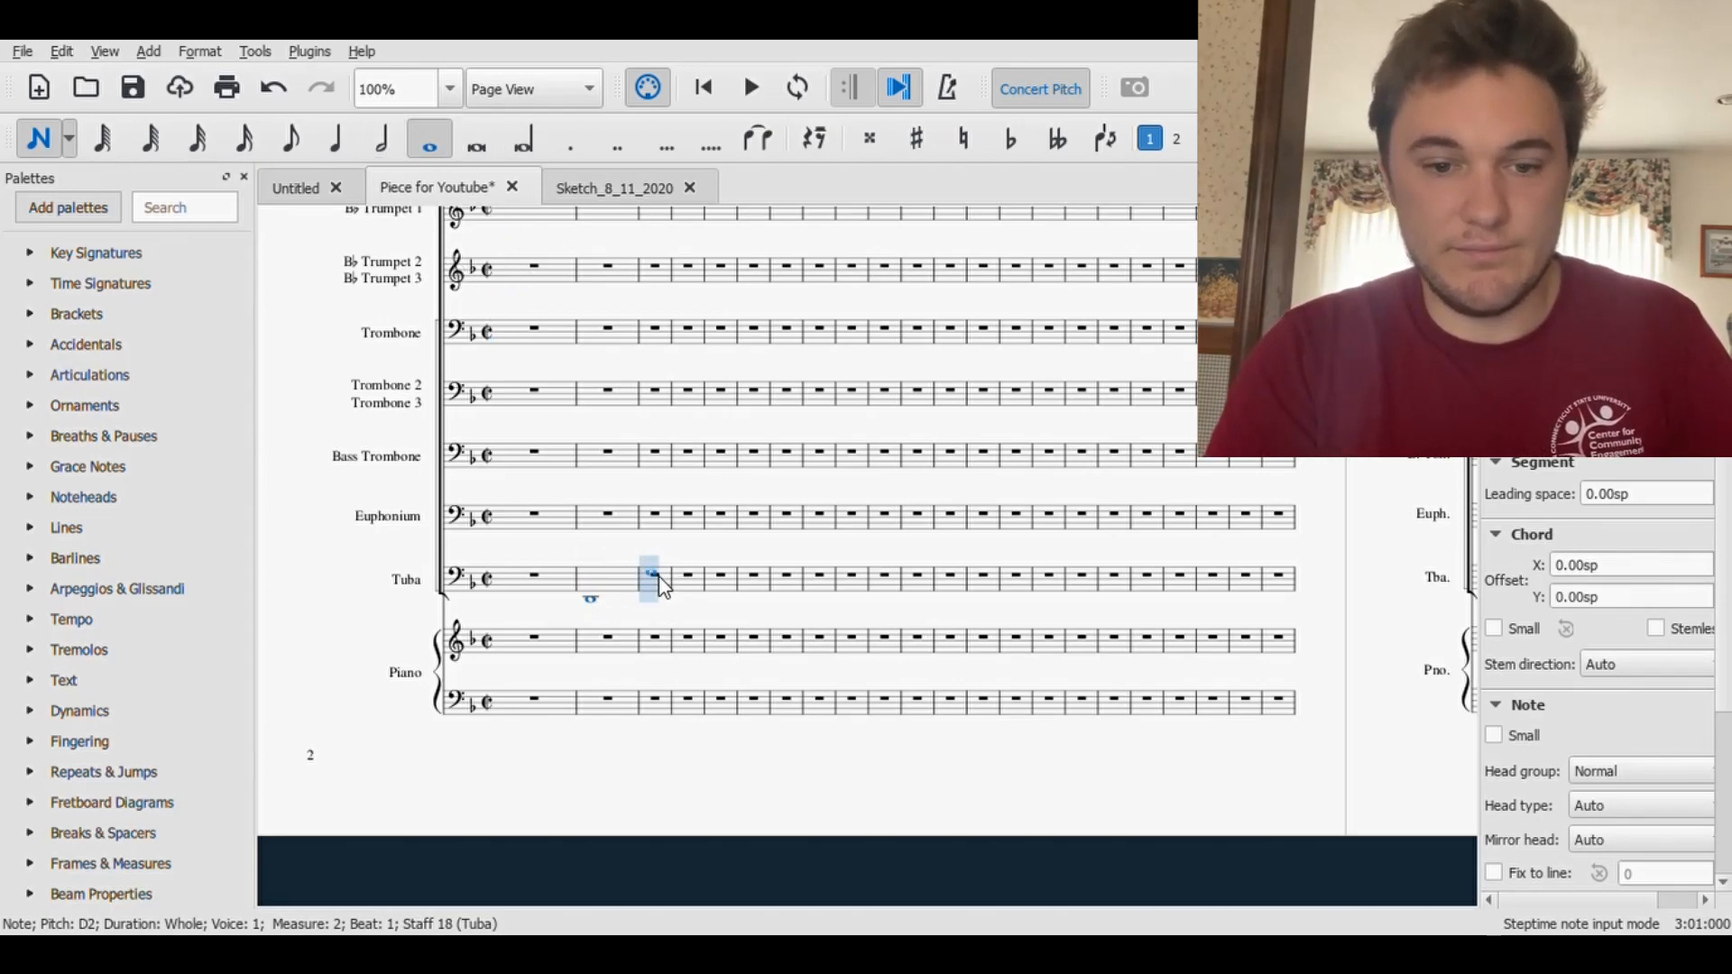
{"action": "left_click", "coordinate": [659, 612]}
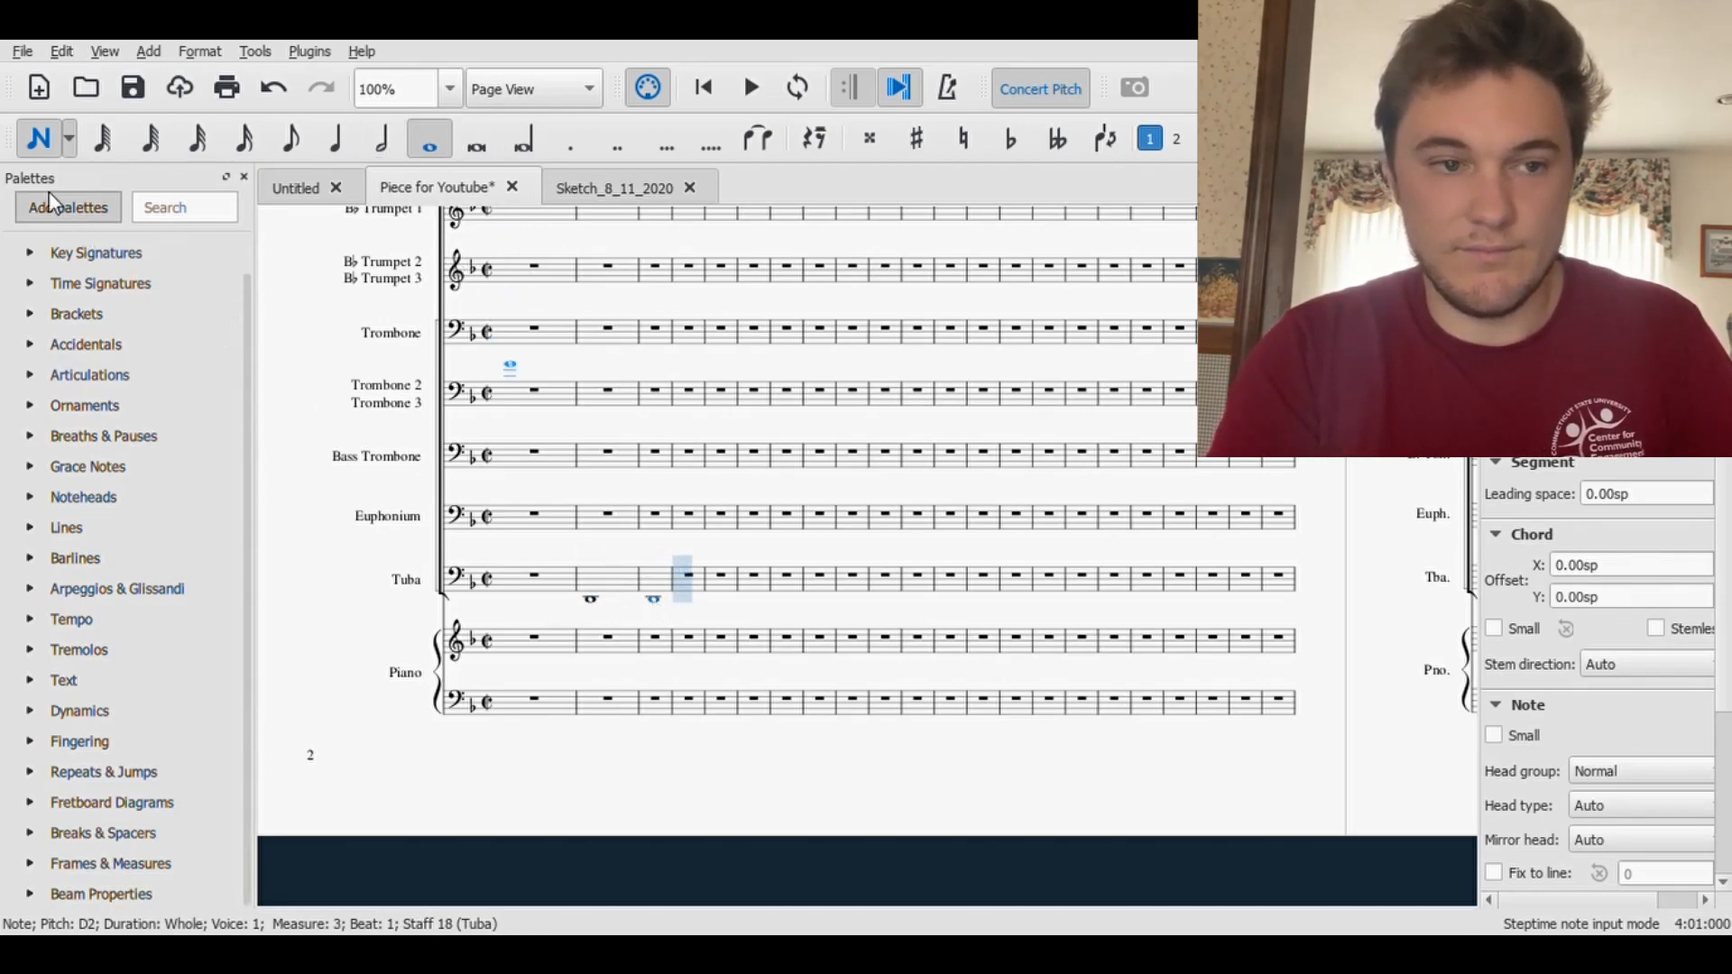
{"action": "left_click", "coordinate": [40, 141]}
{"action": "left_click", "coordinate": [592, 599]}
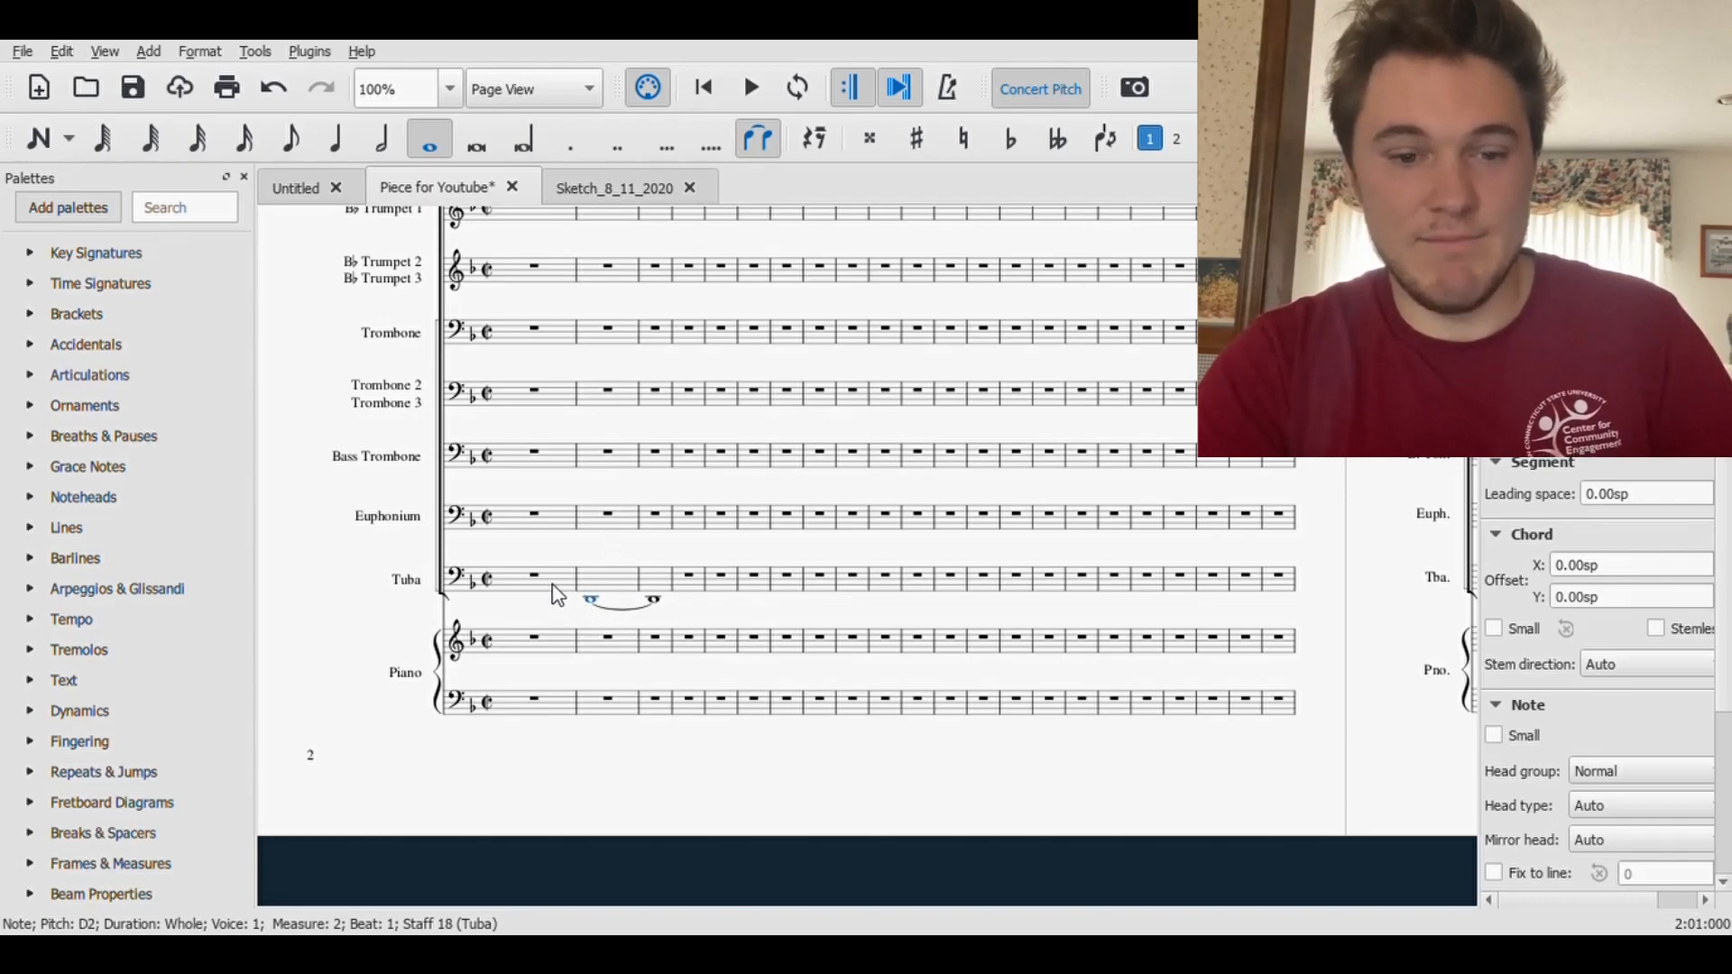
- Add a start repeat barline at the beginning of measure 4
{"action": "left_click", "coordinate": [672, 578]}
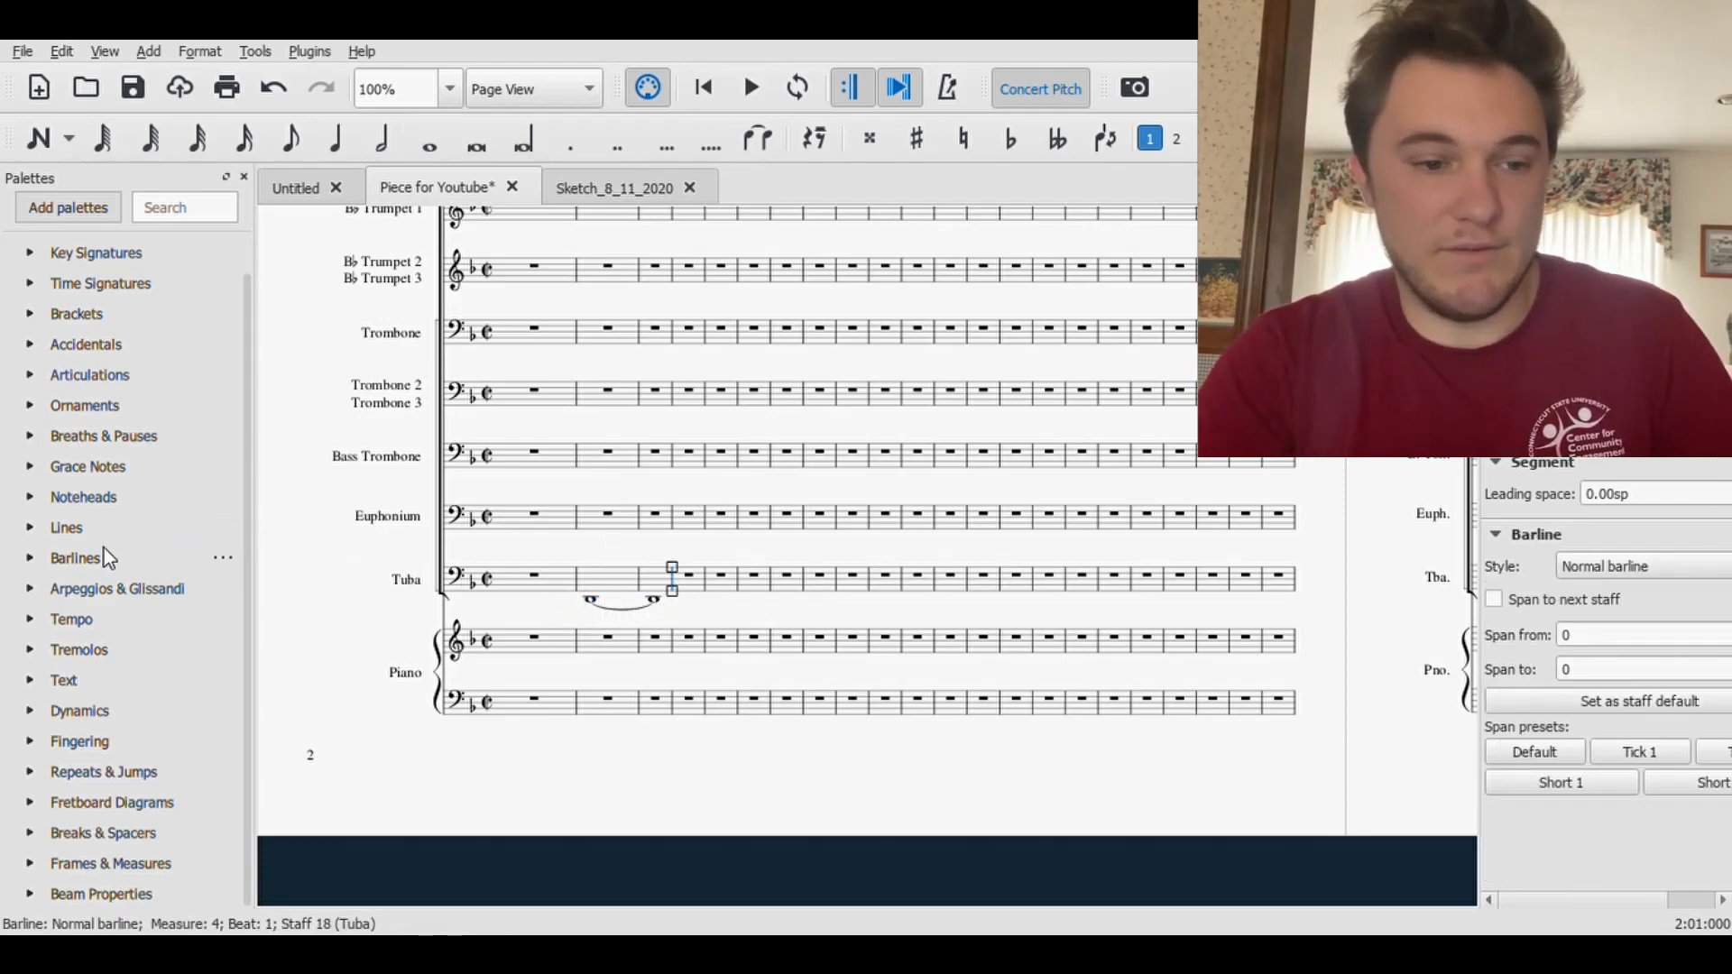
{"action": "left_click", "coordinate": [31, 559]}
{"action": "left_click_drag", "start_coordinate": [162, 592], "coordinate": [674, 581]}
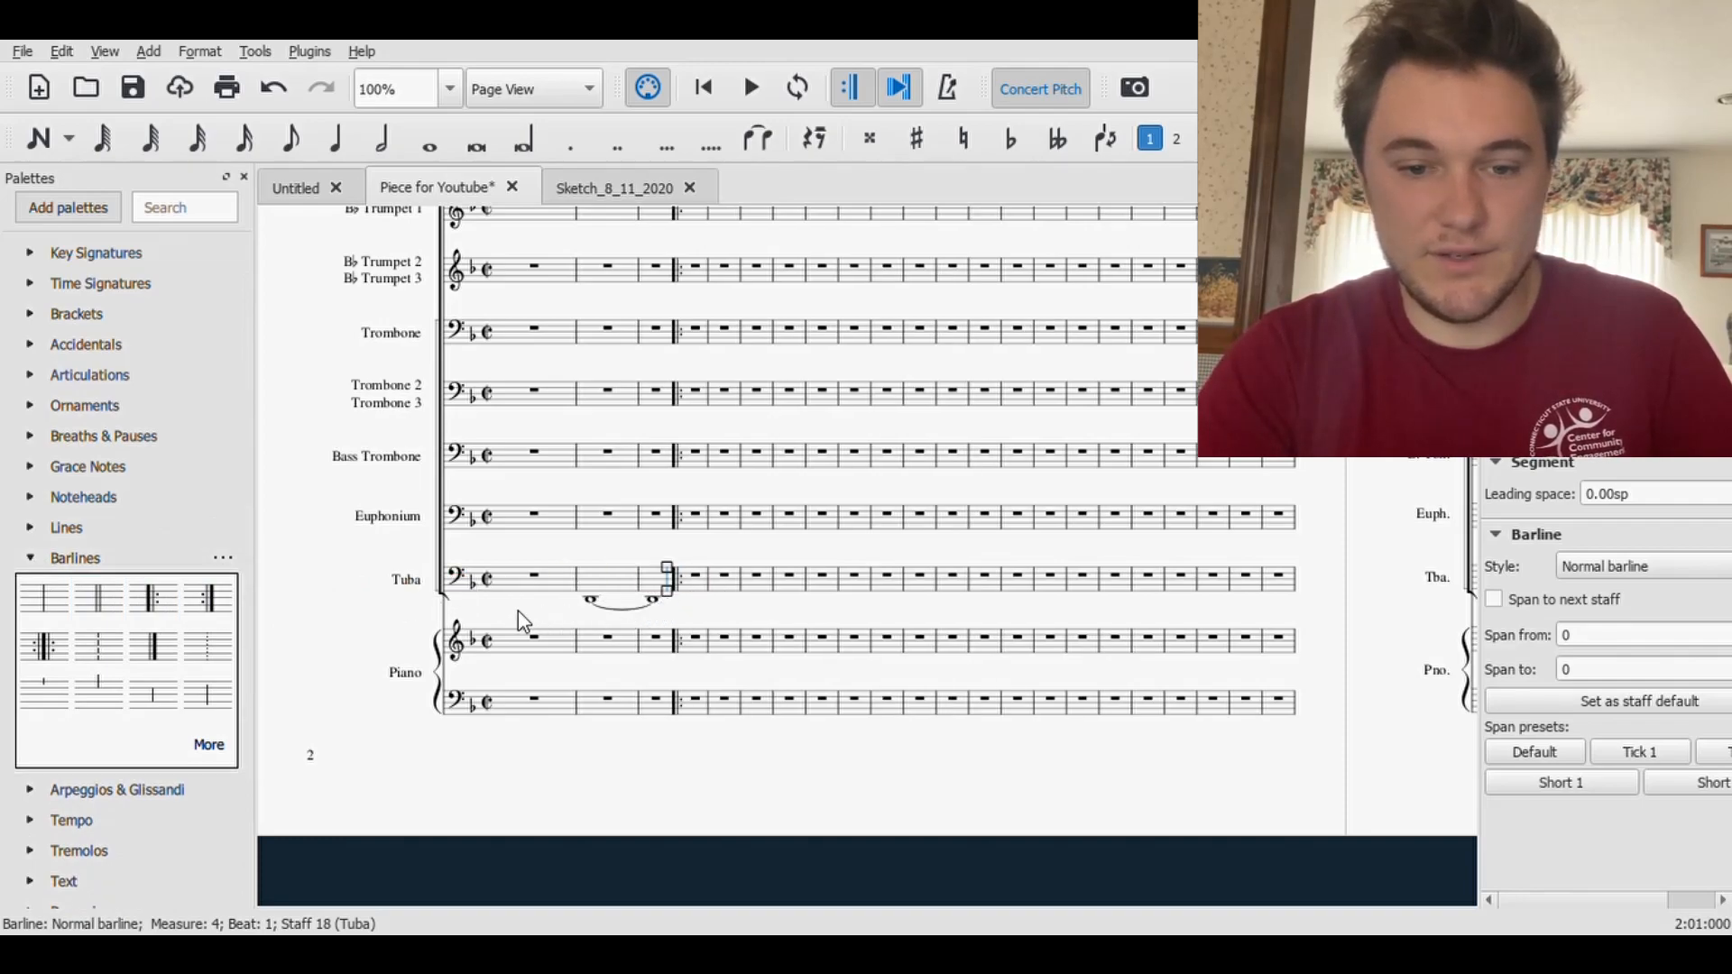
{"action": "key", "text": "Escape"}
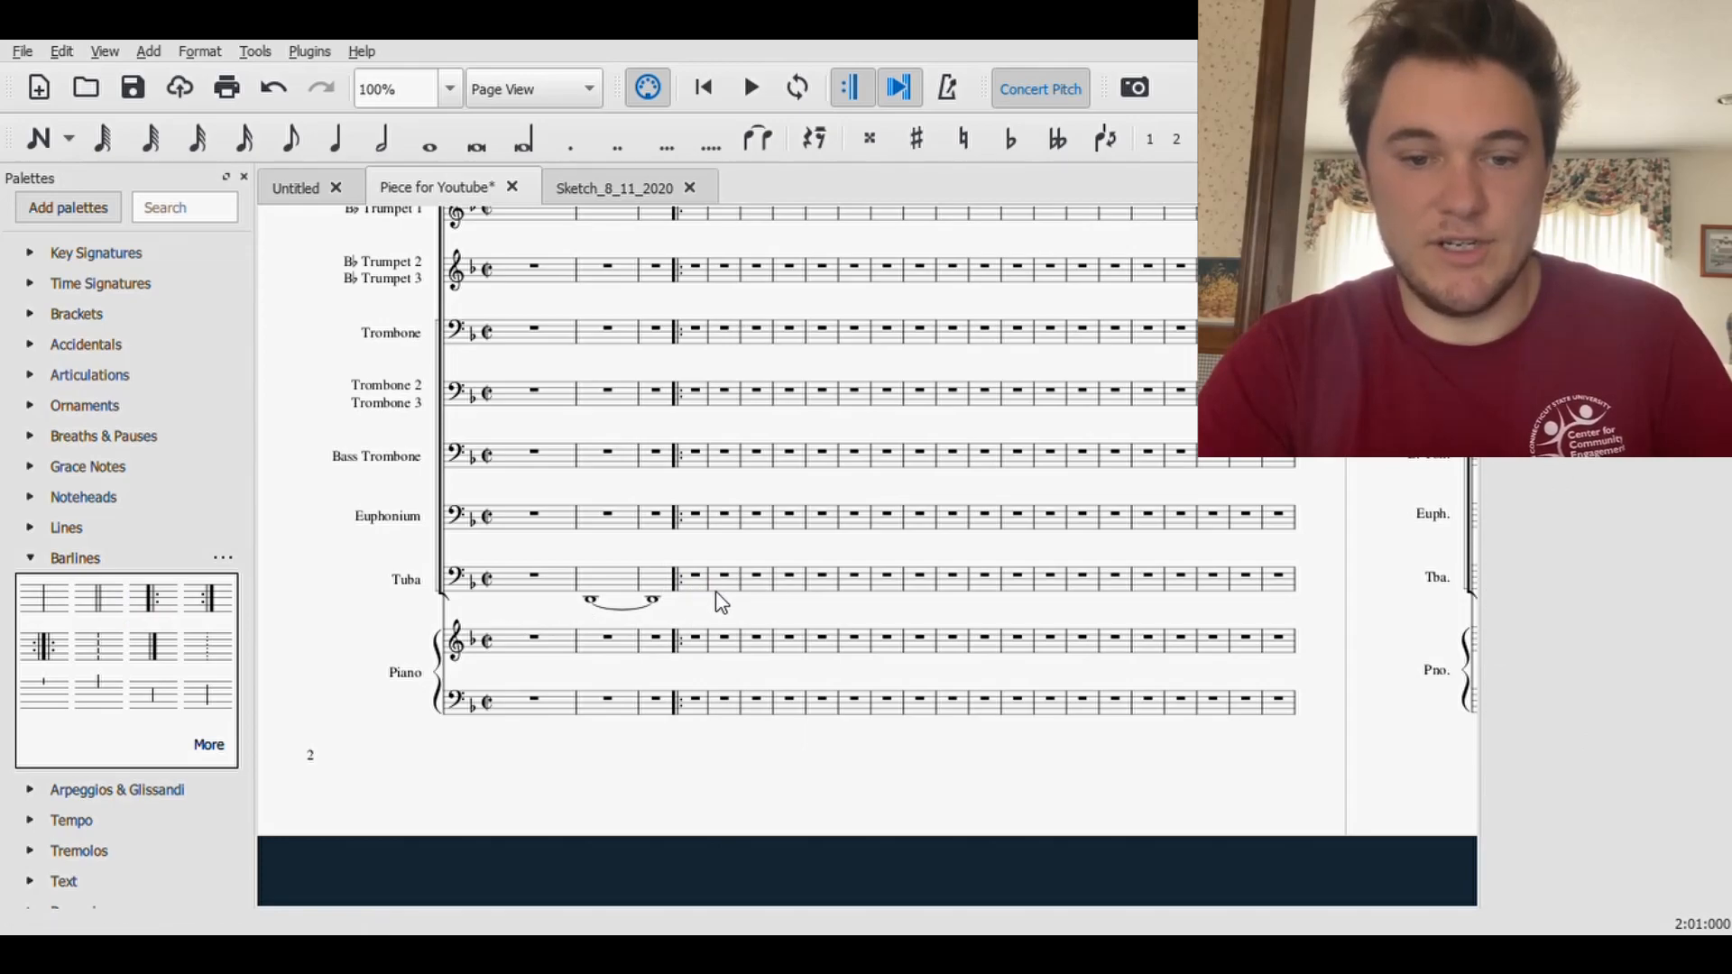
- Add an end repeat barline at the end of measure 7, and save the score
{"action": "left_click", "coordinate": [788, 578]}
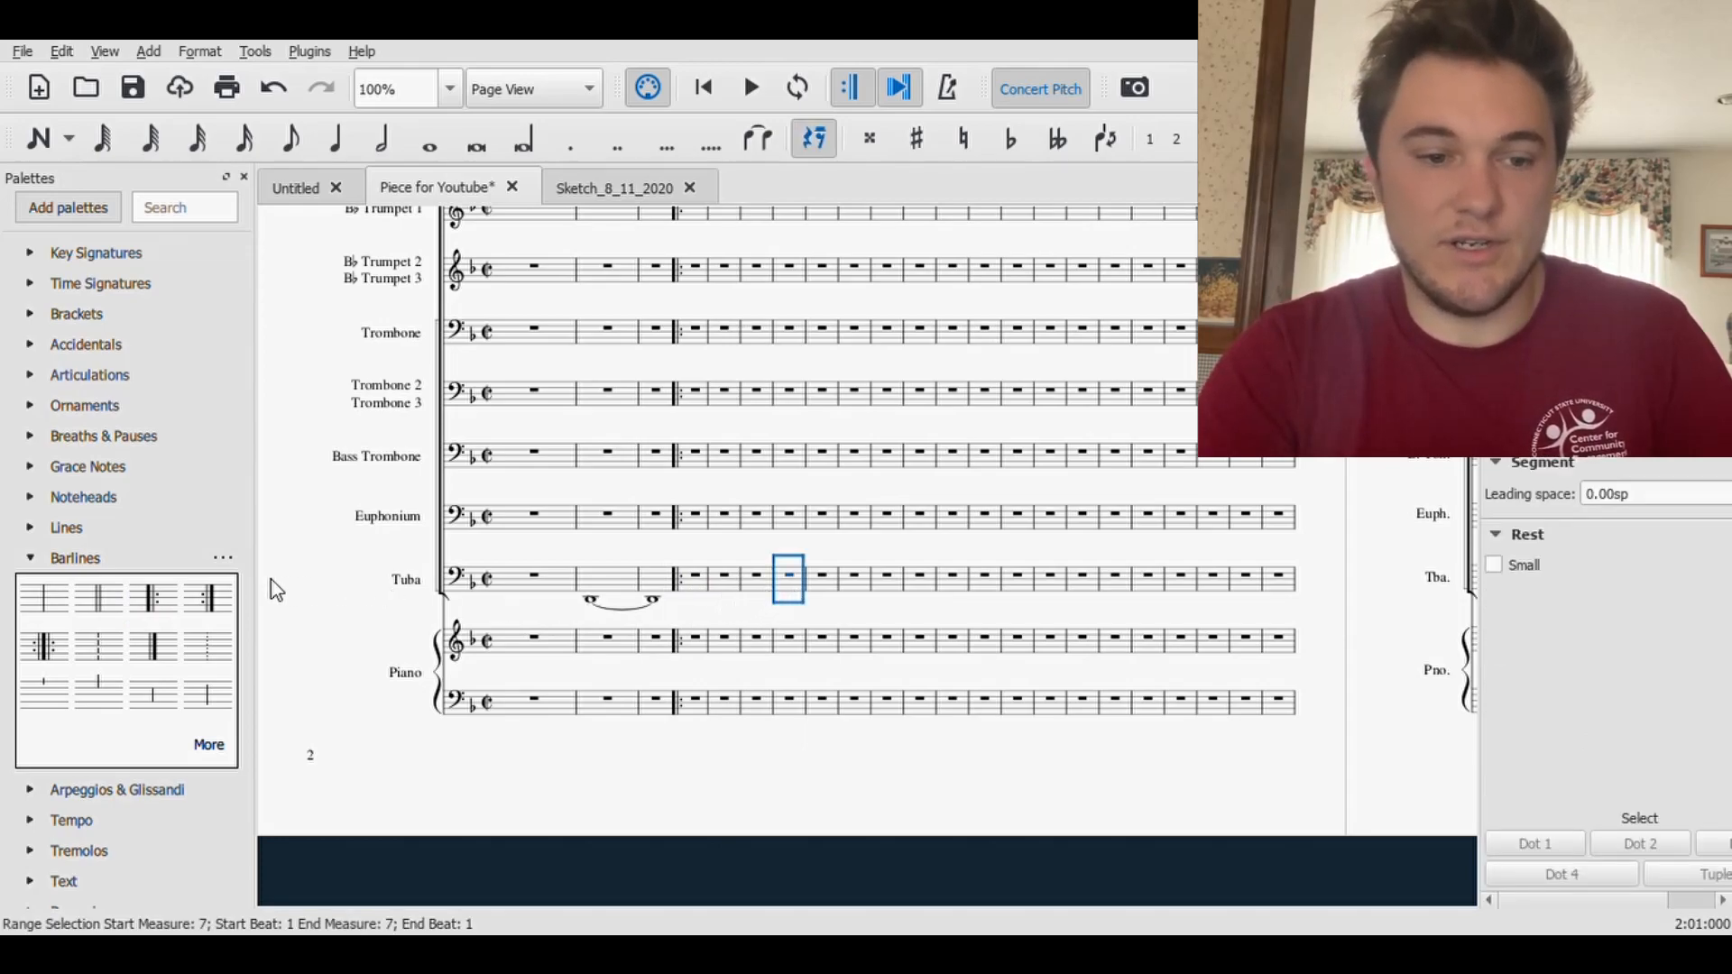
{"action": "left_click", "coordinate": [220, 603]}
{"action": "left_click_drag", "start_coordinate": [221, 597], "coordinate": [810, 595]}
{"action": "left_click", "coordinate": [826, 553]}
{"action": "key", "text": "ctrl+s"}
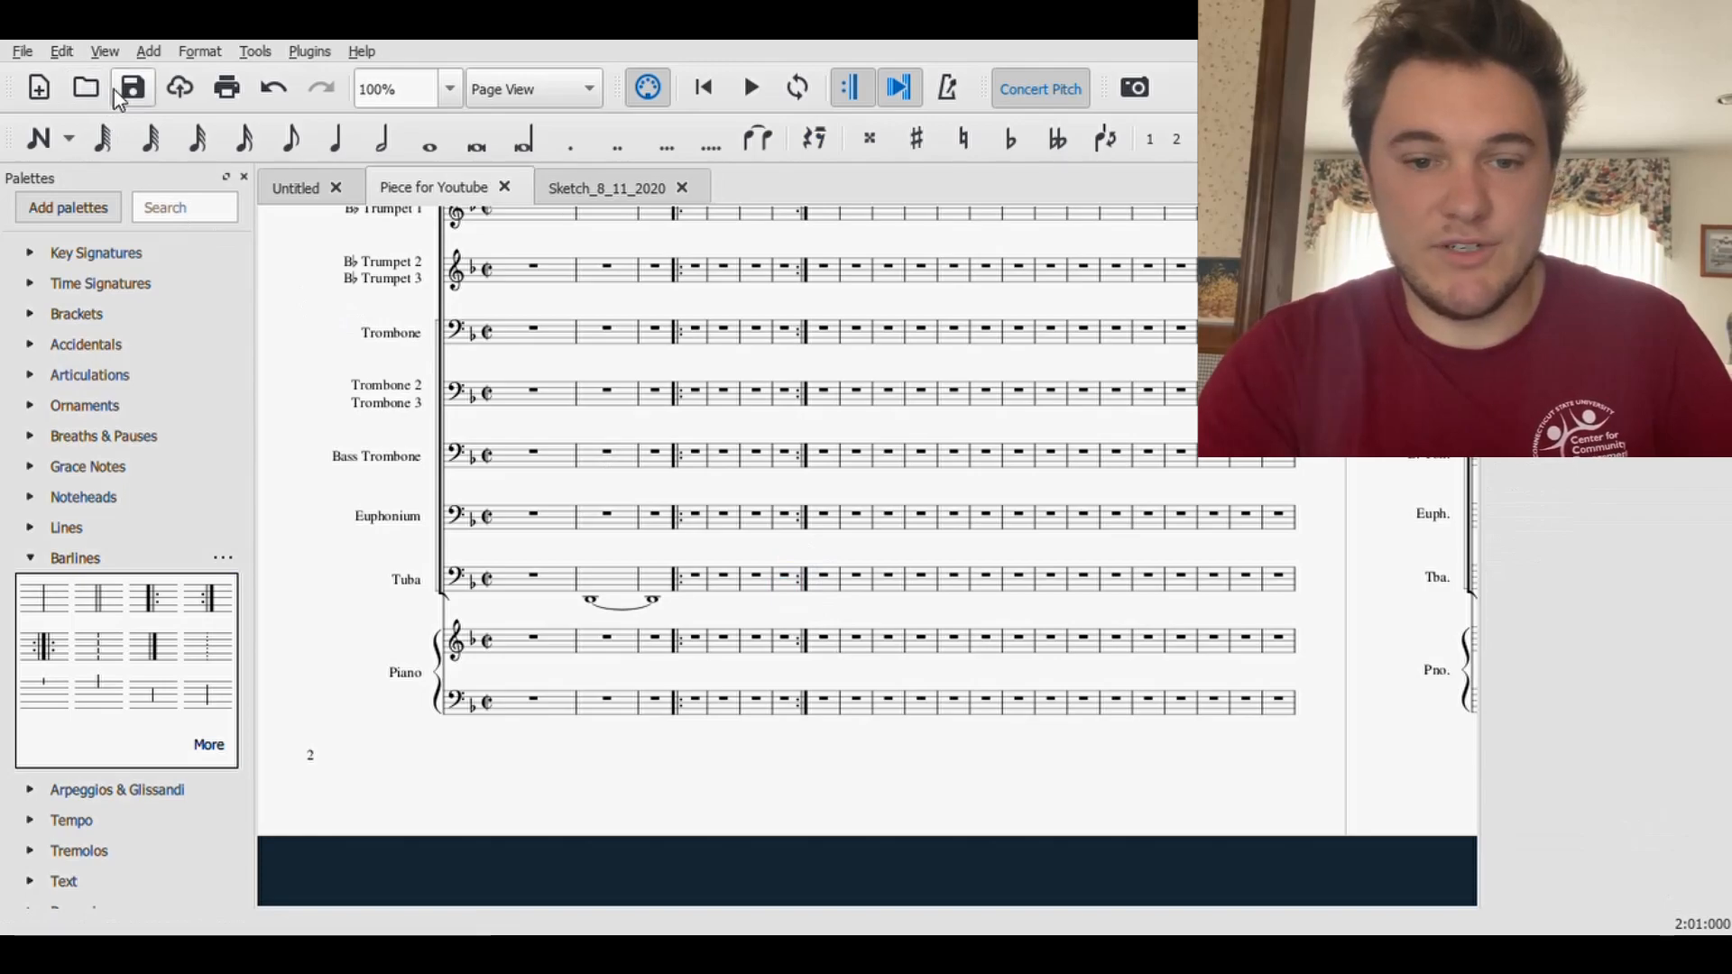
- Copy the tied Tuba notes from measures 2–3, and duplicate them to fill measures 4–7
{"action": "left_click", "coordinate": [655, 602]}
{"action": "left_click", "coordinate": [618, 584], "text": "shift"}
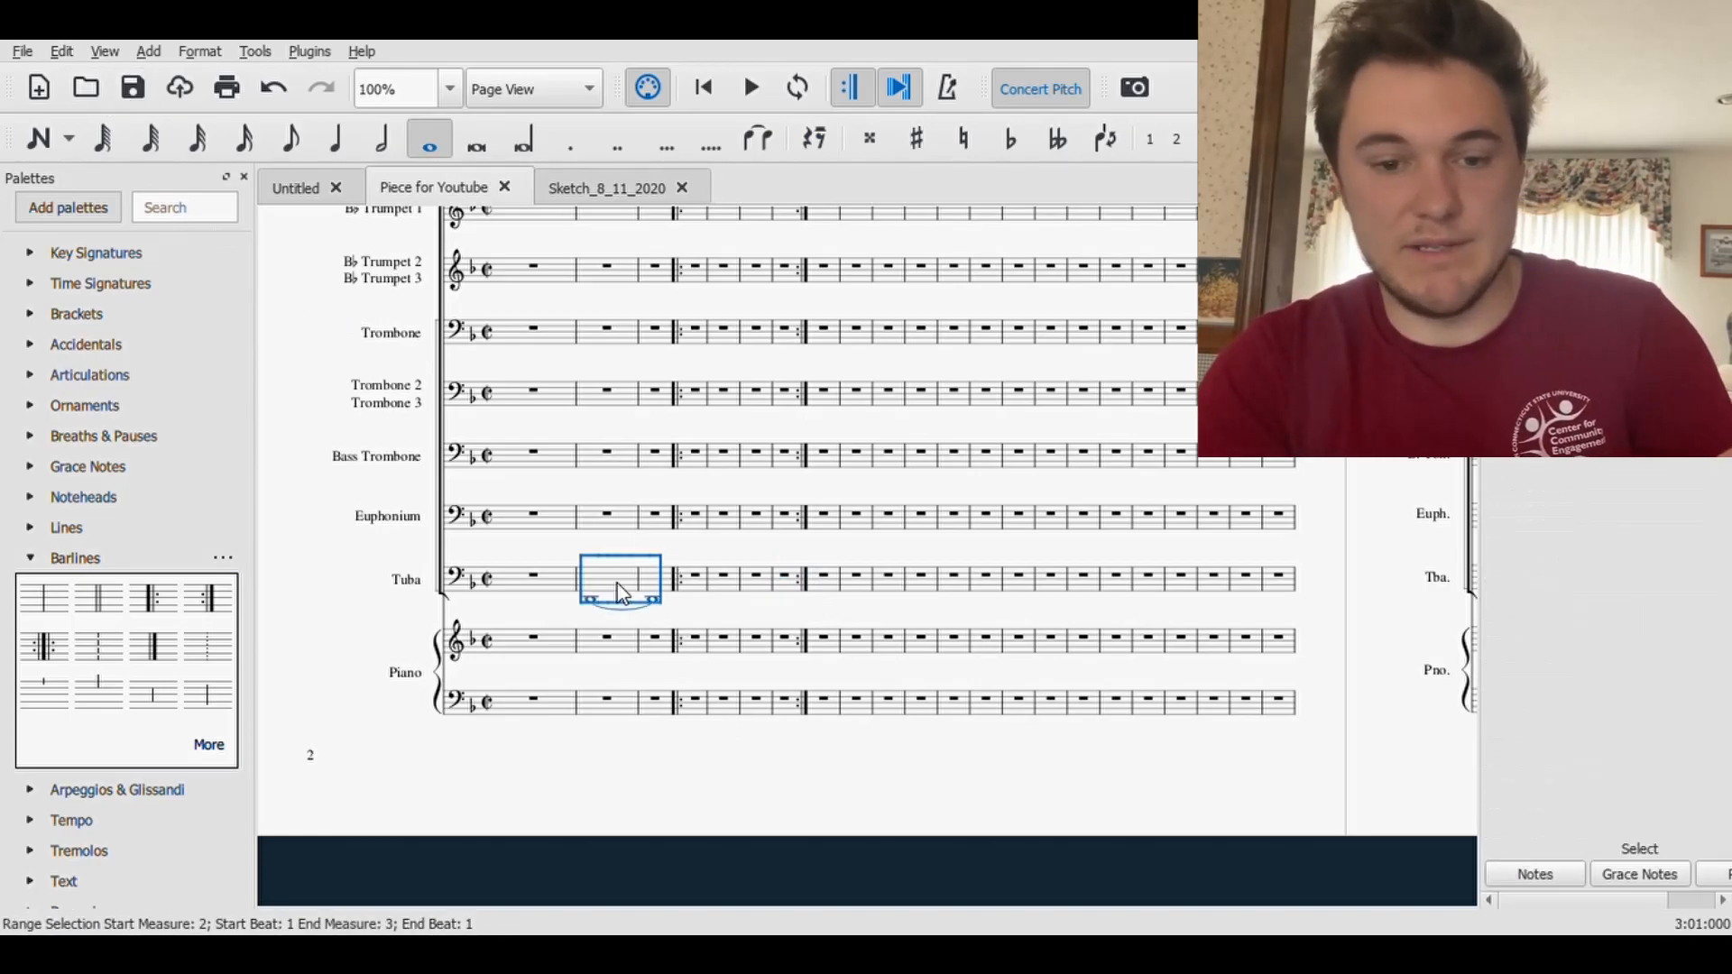
{"action": "left_click", "coordinate": [697, 583]}
{"action": "key", "text": "ctrl+v"}
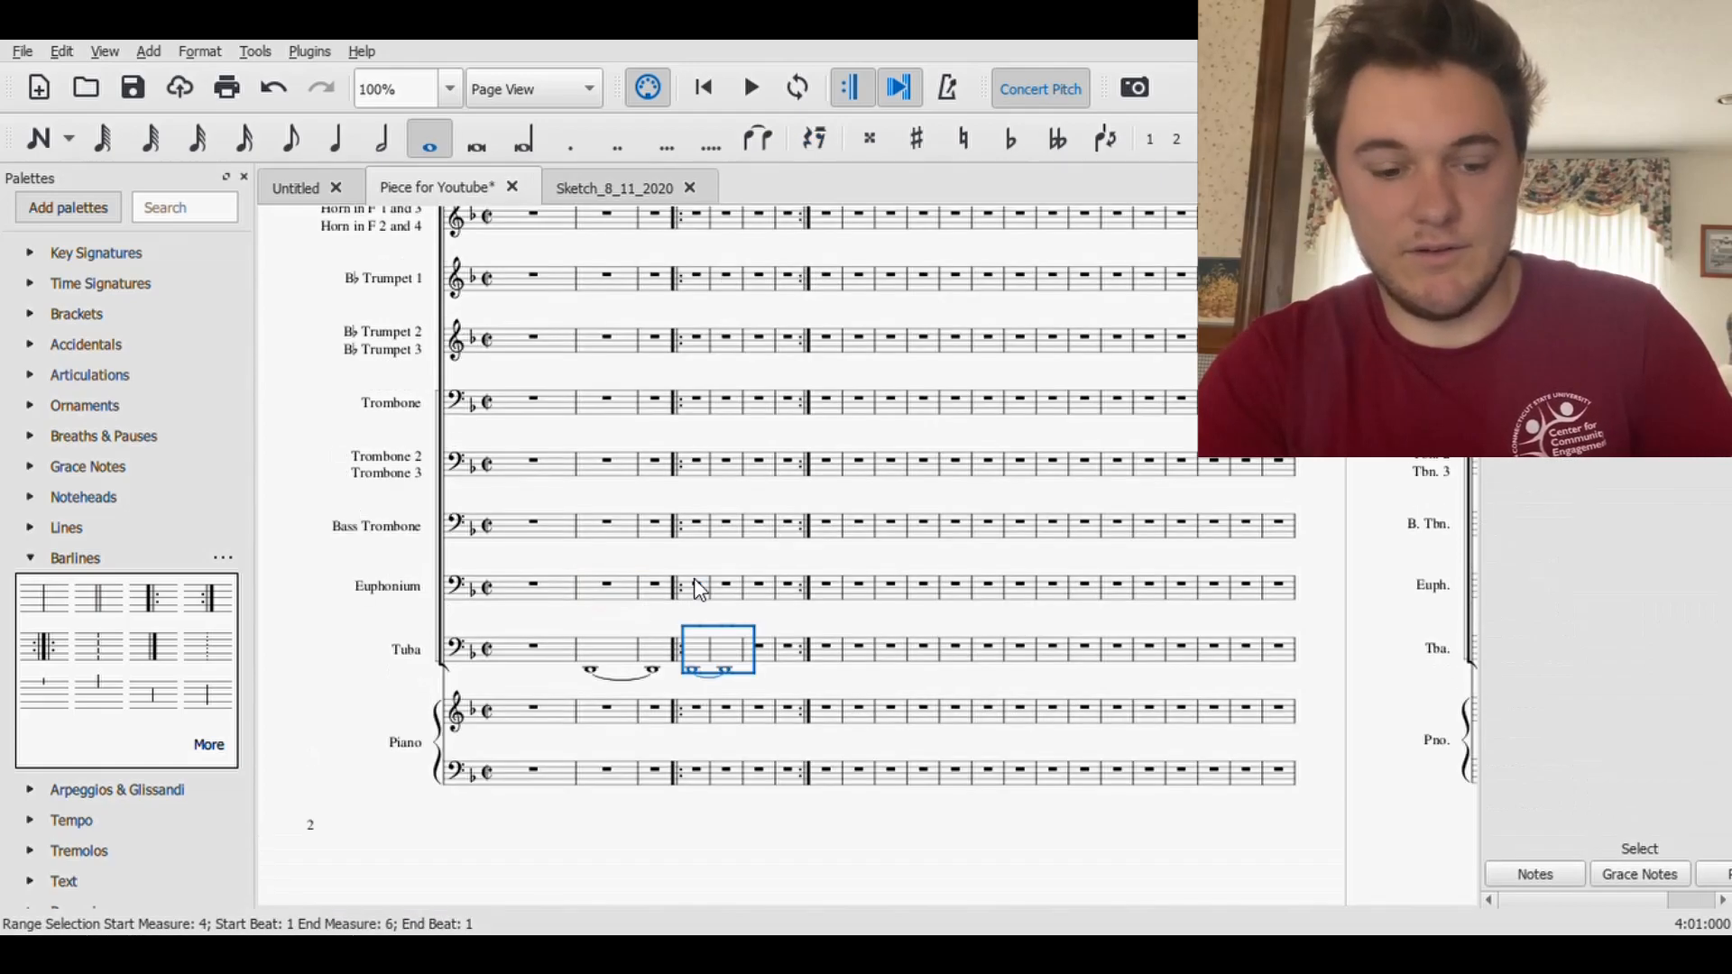
{"action": "key", "text": "r"}
- Tie the Tuba D2s from measure 3 to 4 and from measure 5 to 6, and save the score
{"action": "left_click", "coordinate": [656, 671]}
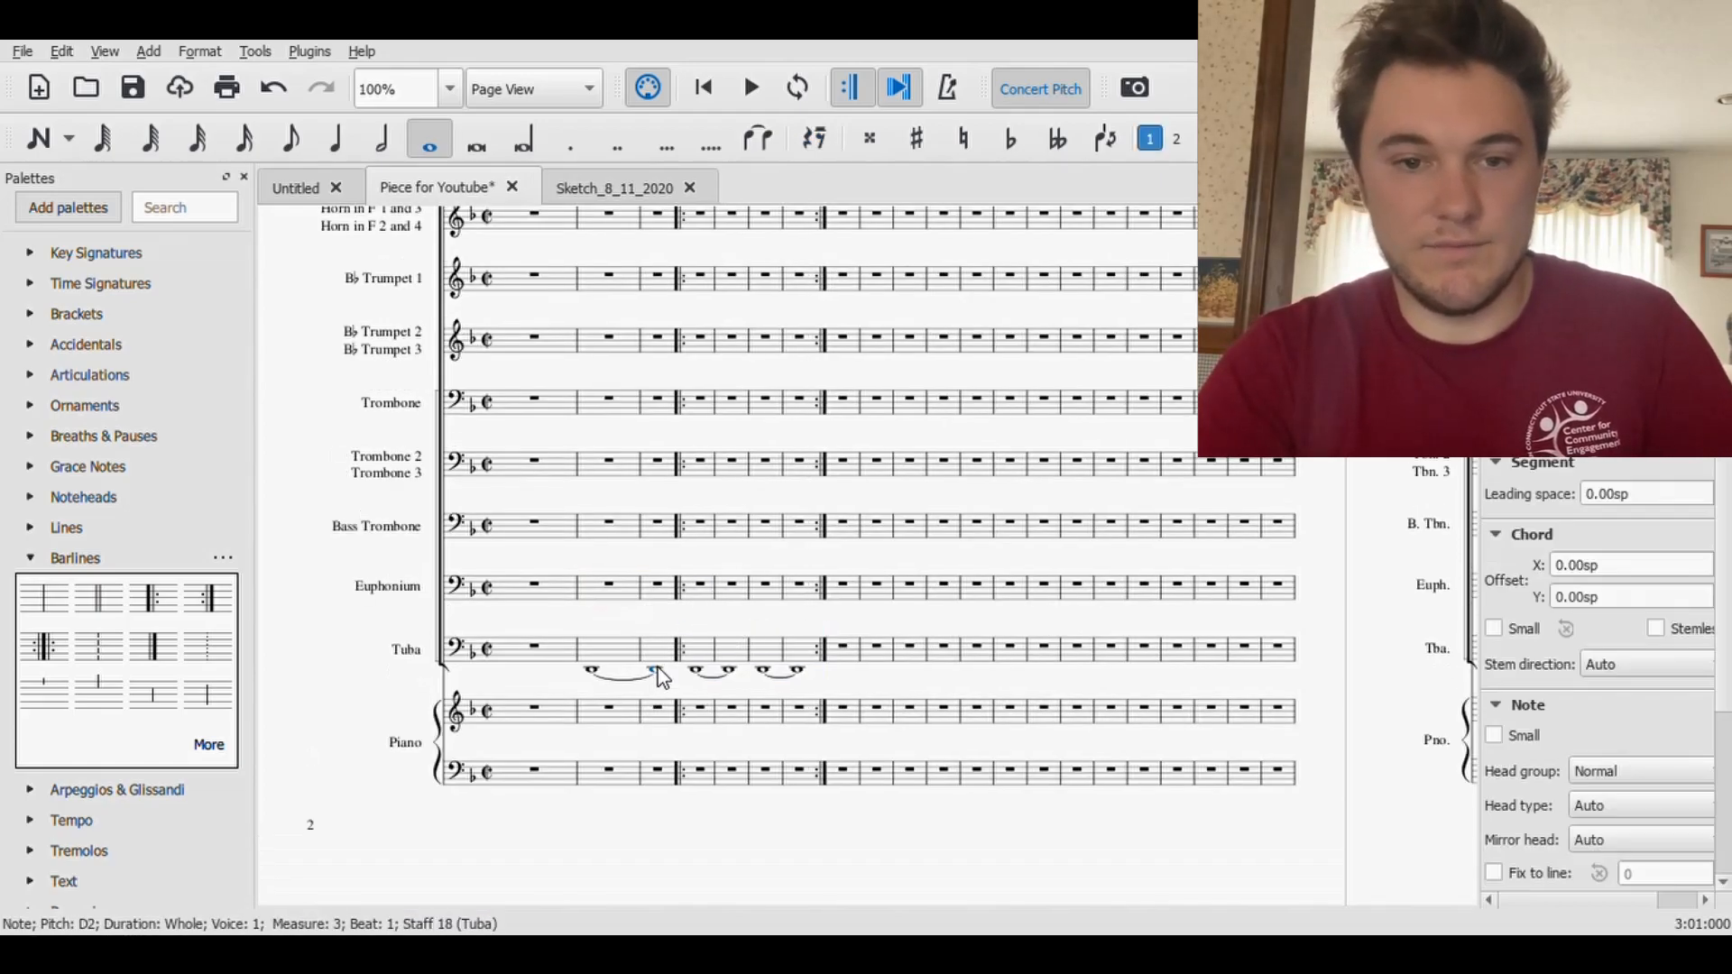
{"action": "left_click", "coordinate": [729, 670]}
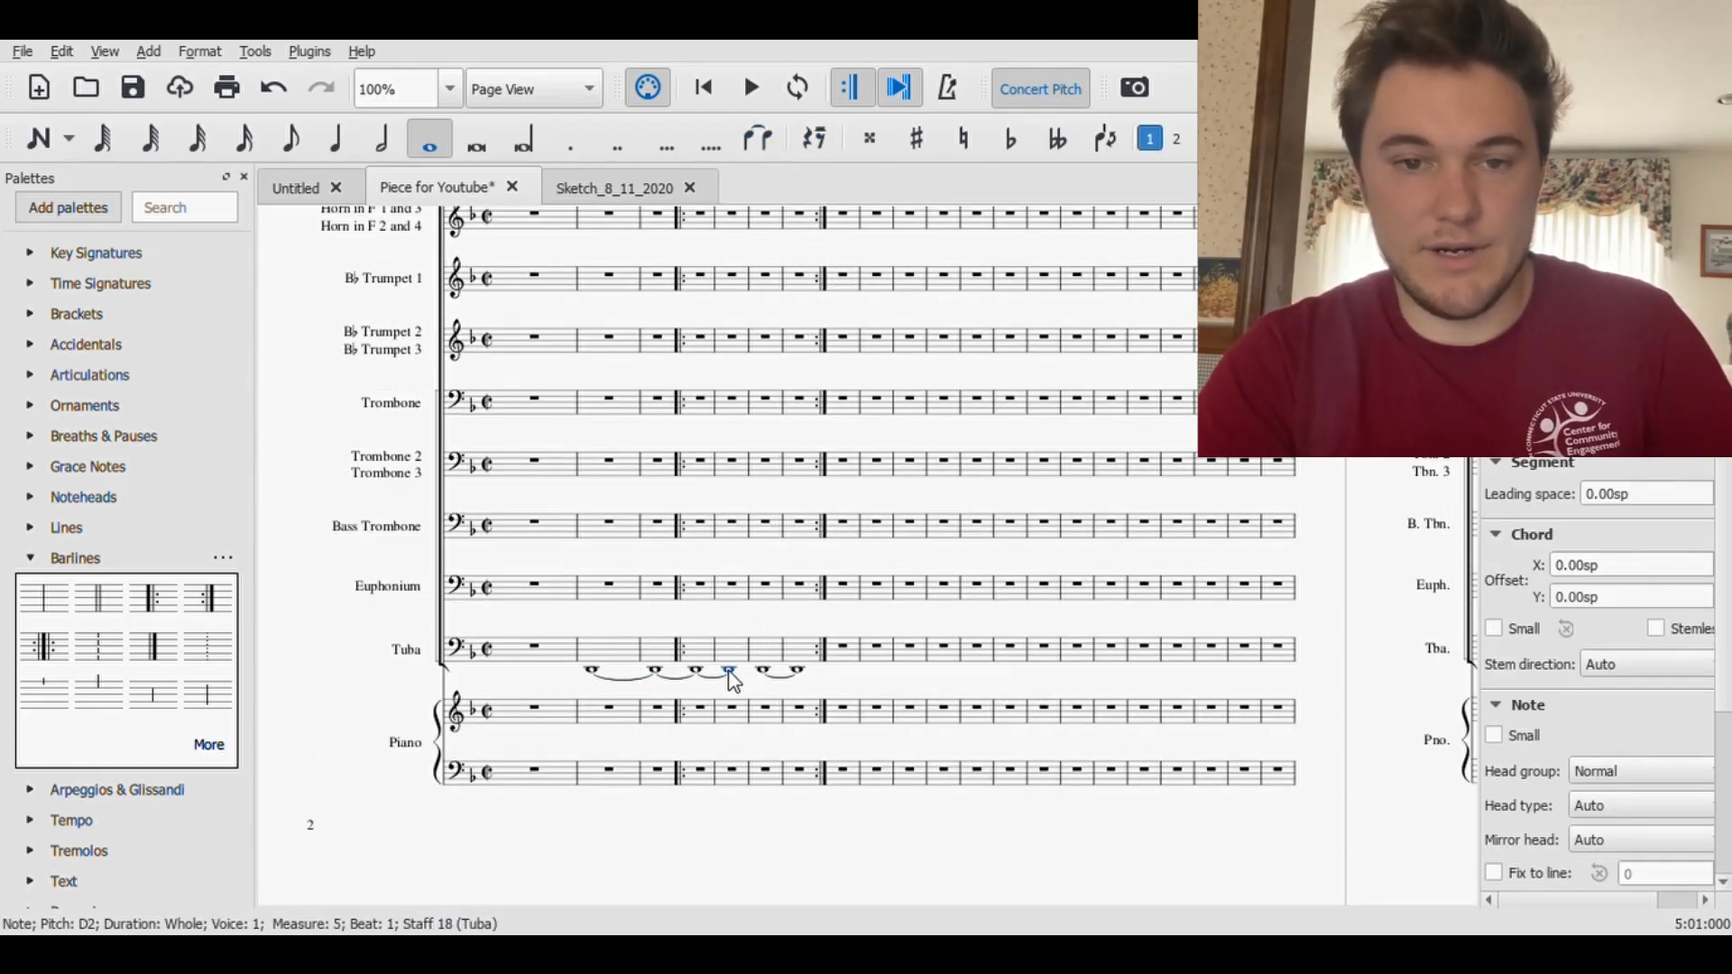
{"action": "left_click", "coordinate": [135, 89]}
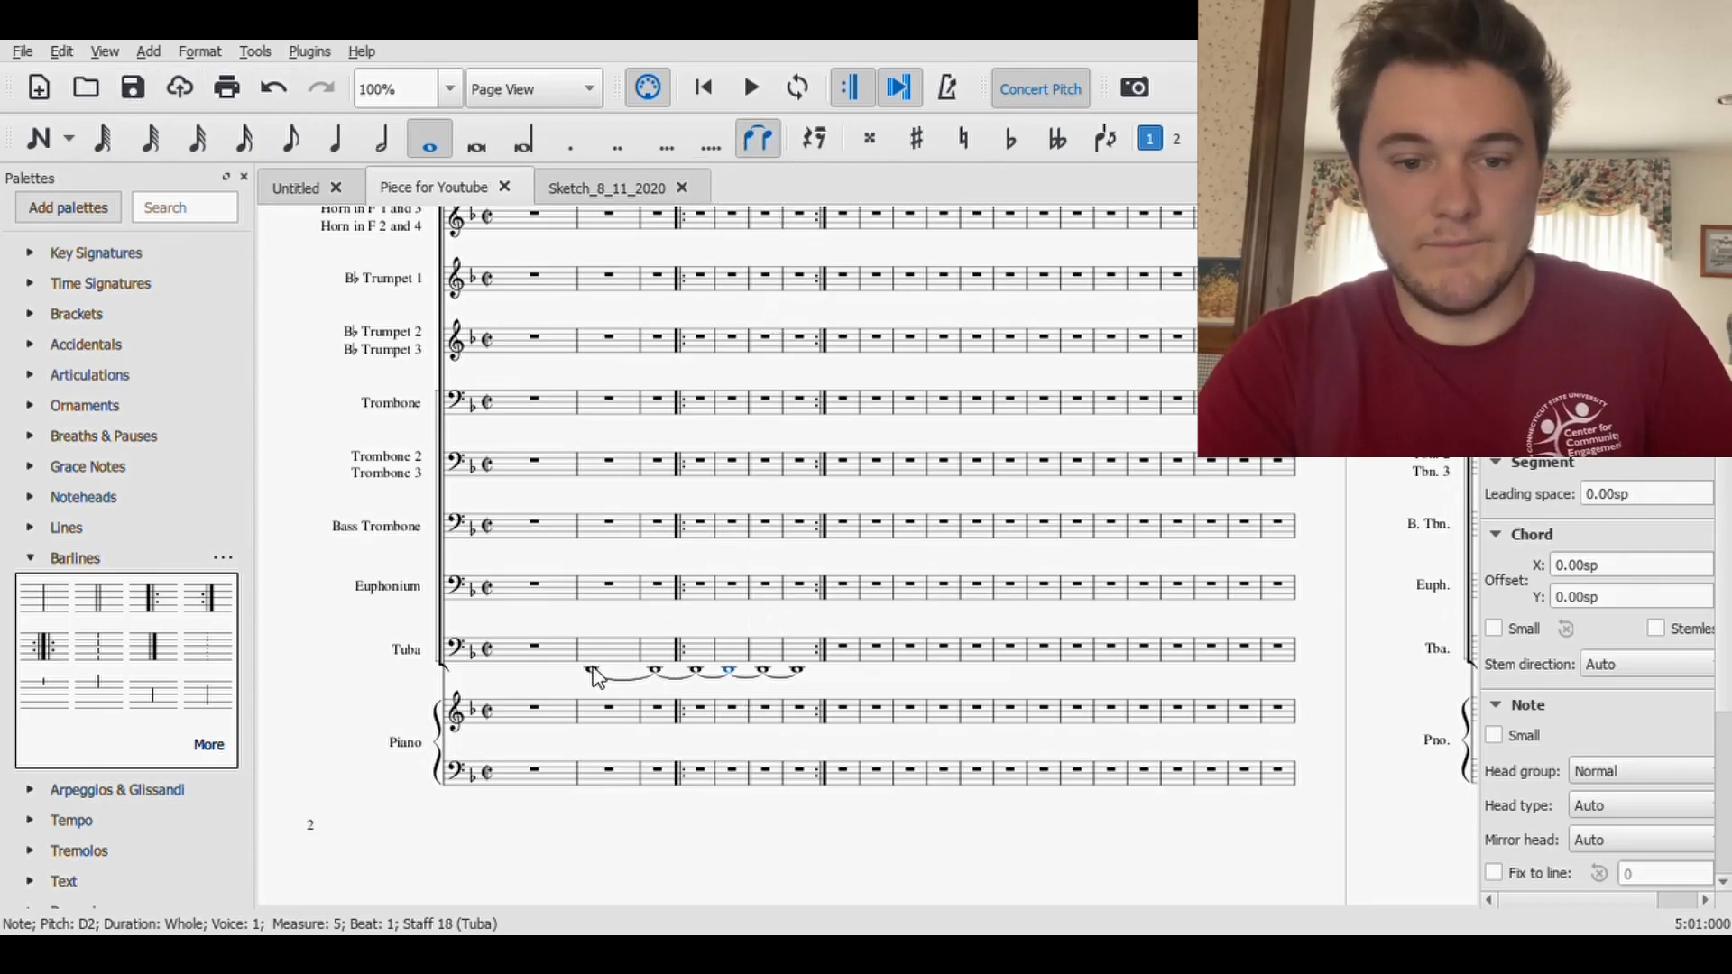
- Play back the score from measure 1 to hear the sustained Tuba line, and stop playback
{"action": "left_click", "coordinate": [556, 669]}
{"action": "left_click", "coordinate": [752, 88]}
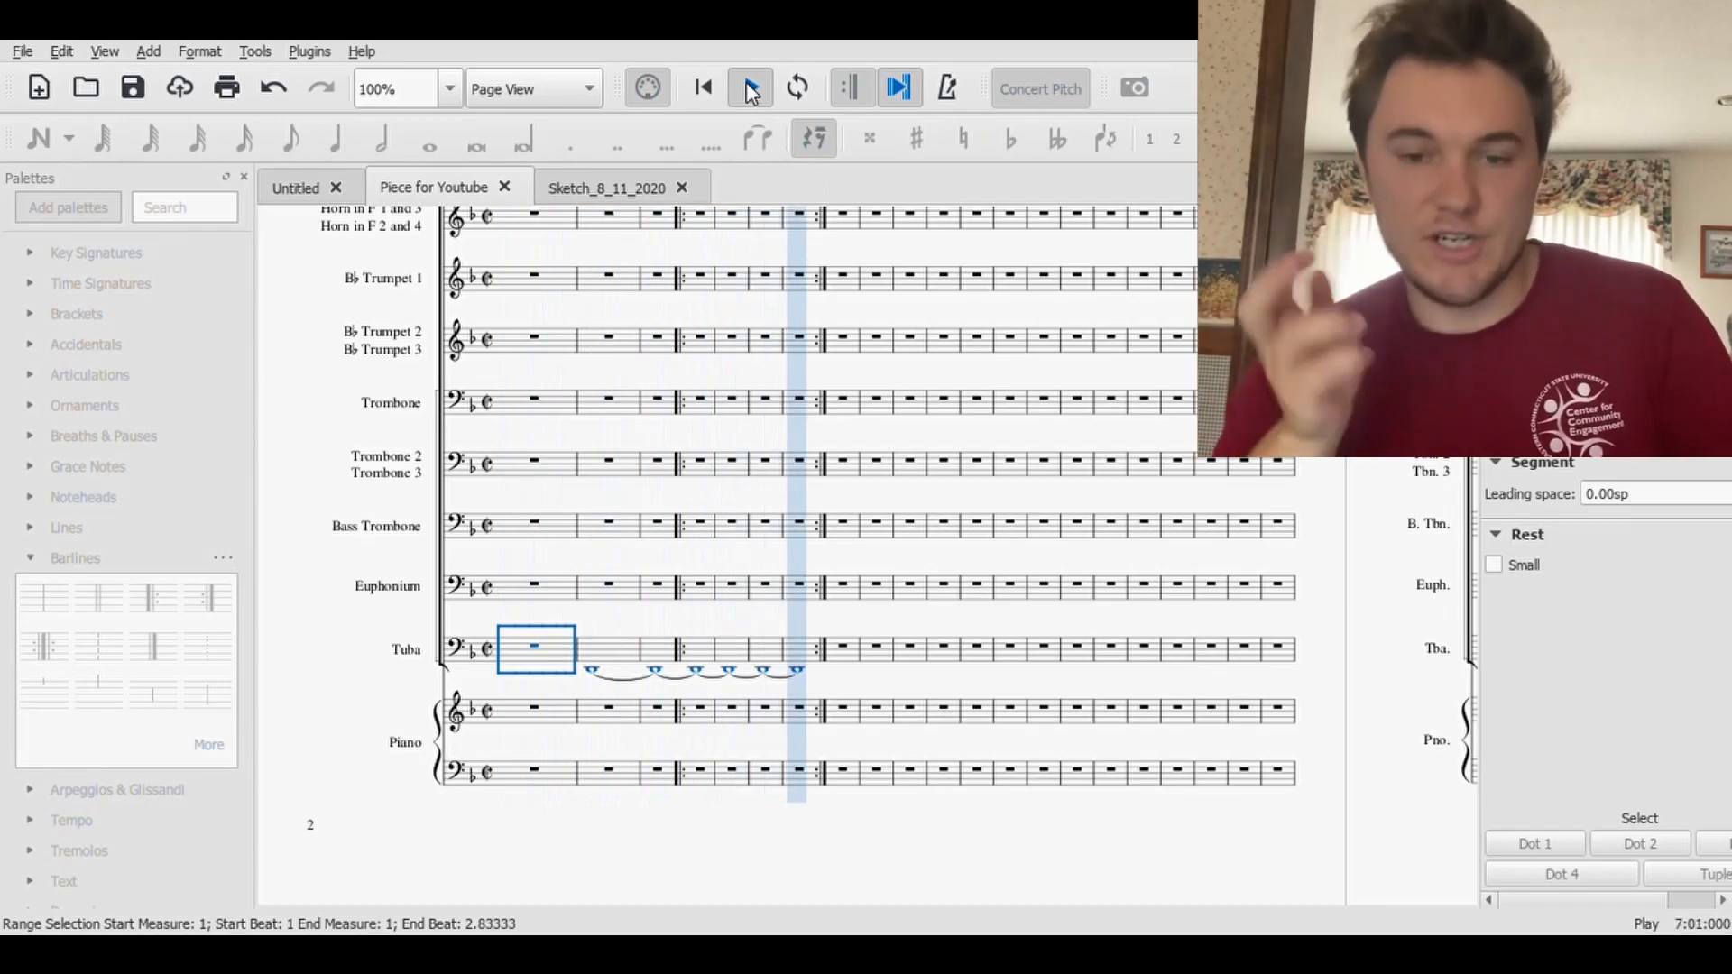
{"action": "left_click", "coordinate": [751, 88]}
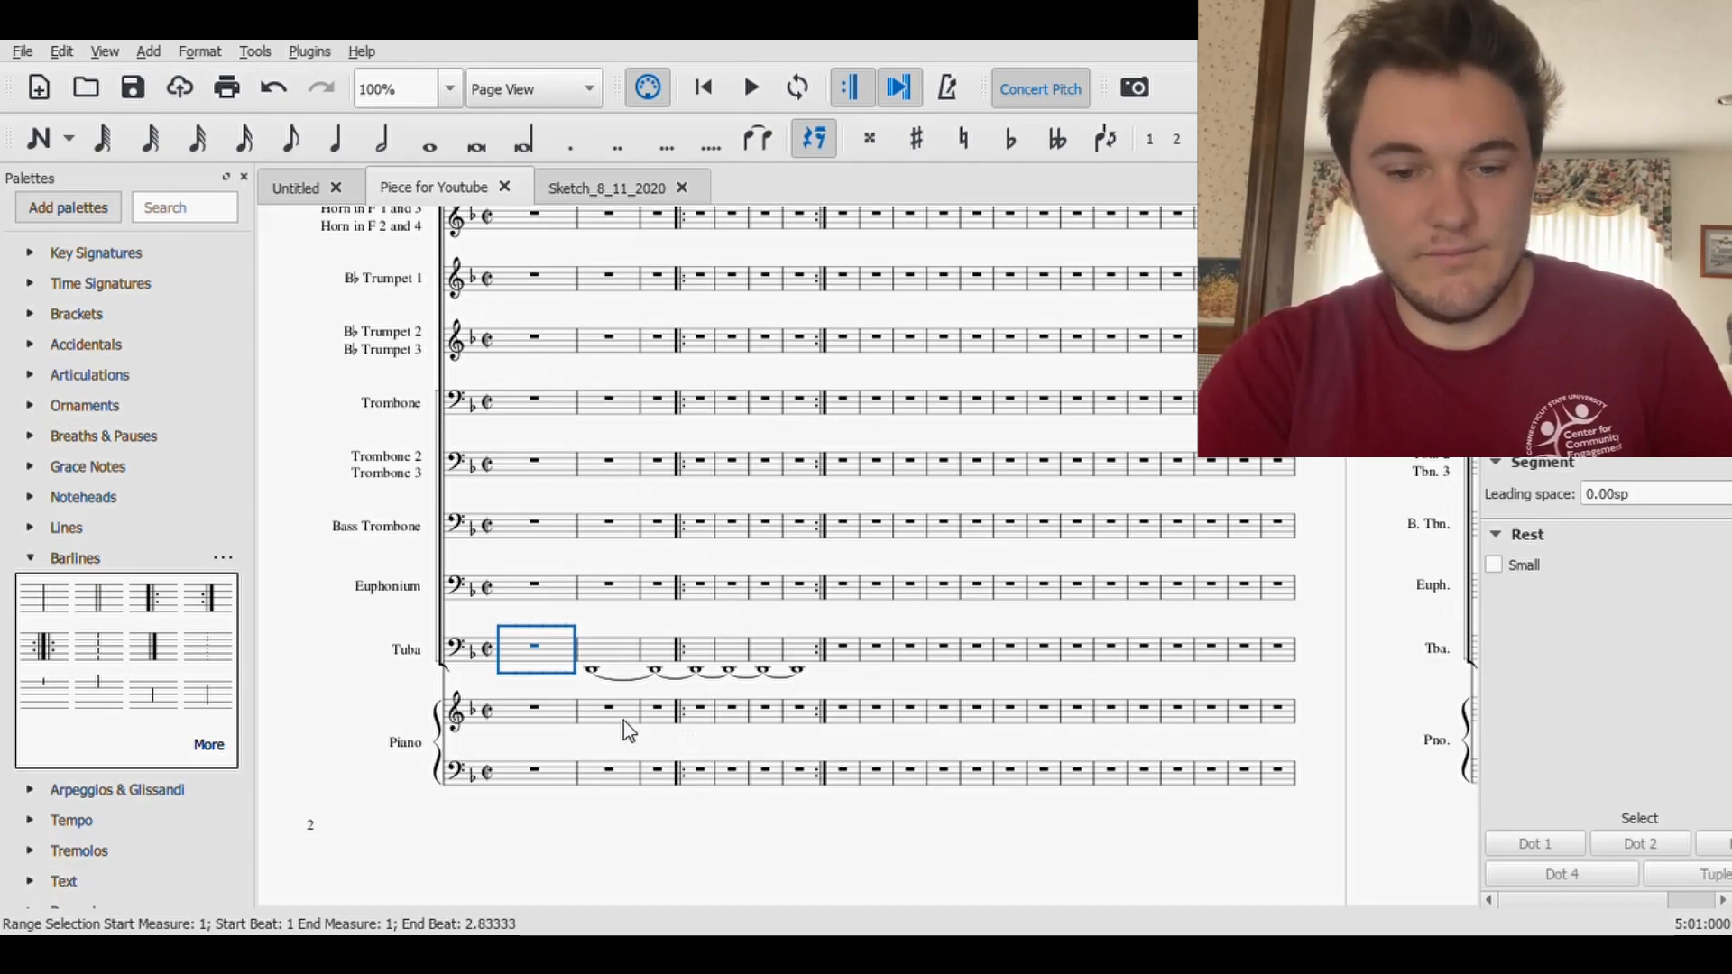
- Copy the tied Tuba line in measures 2–7 into the Bass Trombone staff, starting at measure 2
{"action": "left_click", "coordinate": [607, 658]}
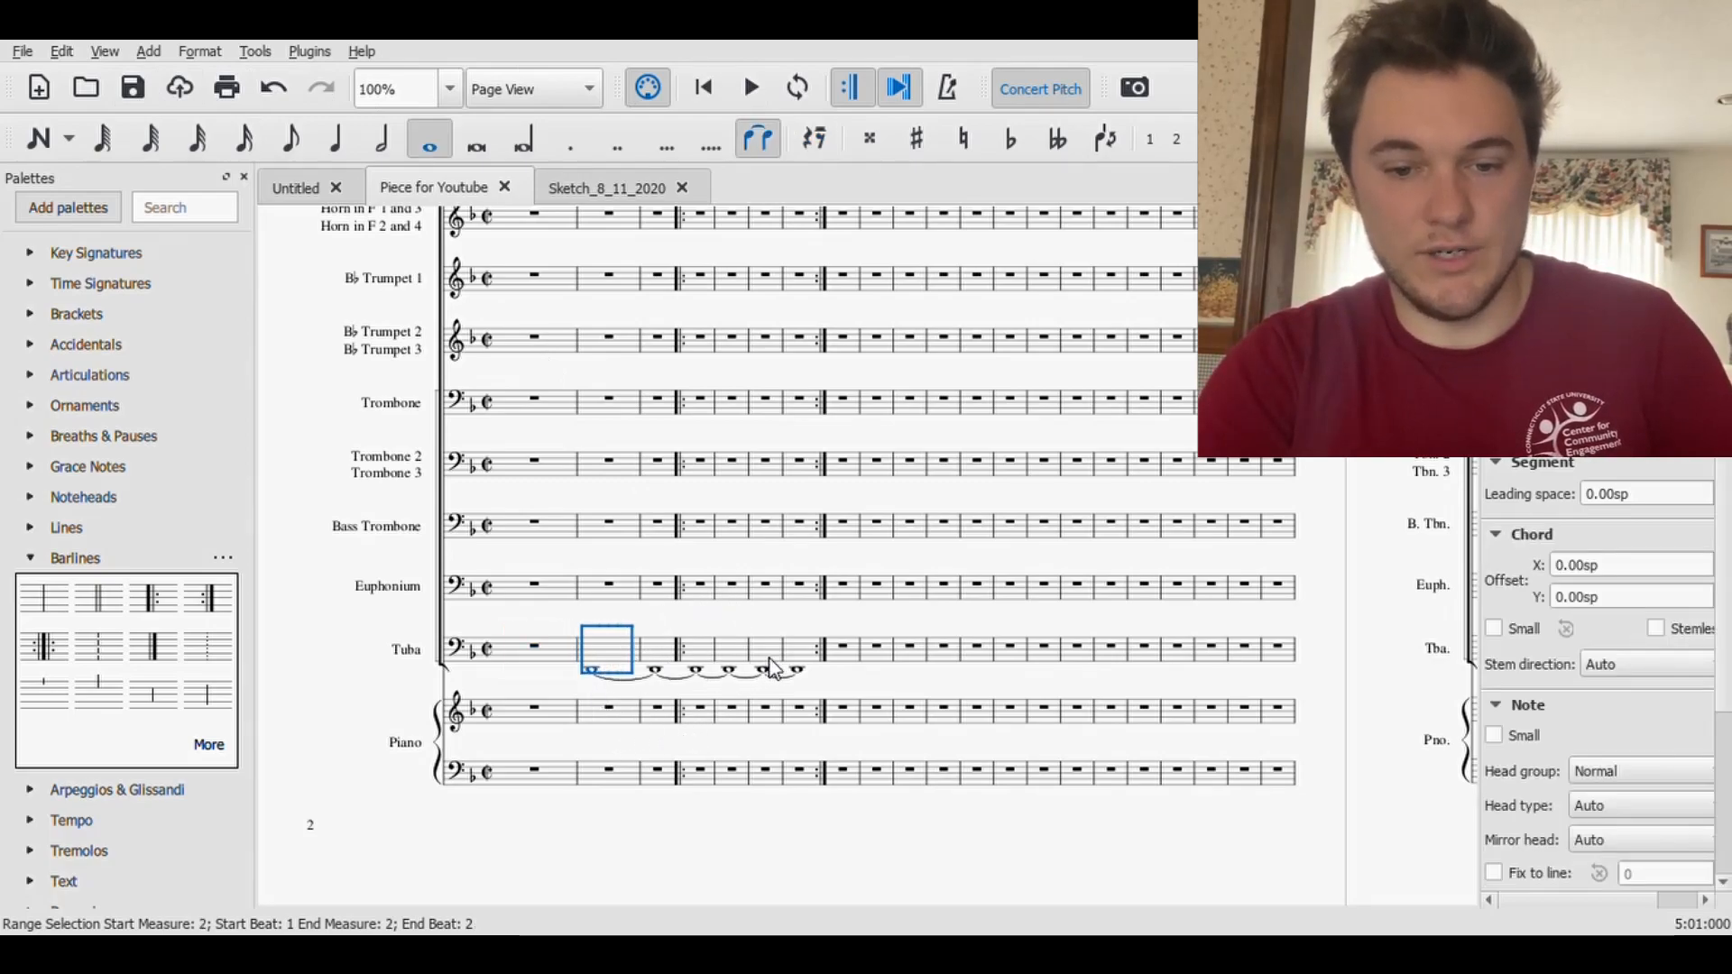
{"action": "left_click", "coordinate": [799, 678], "text": "shift"}
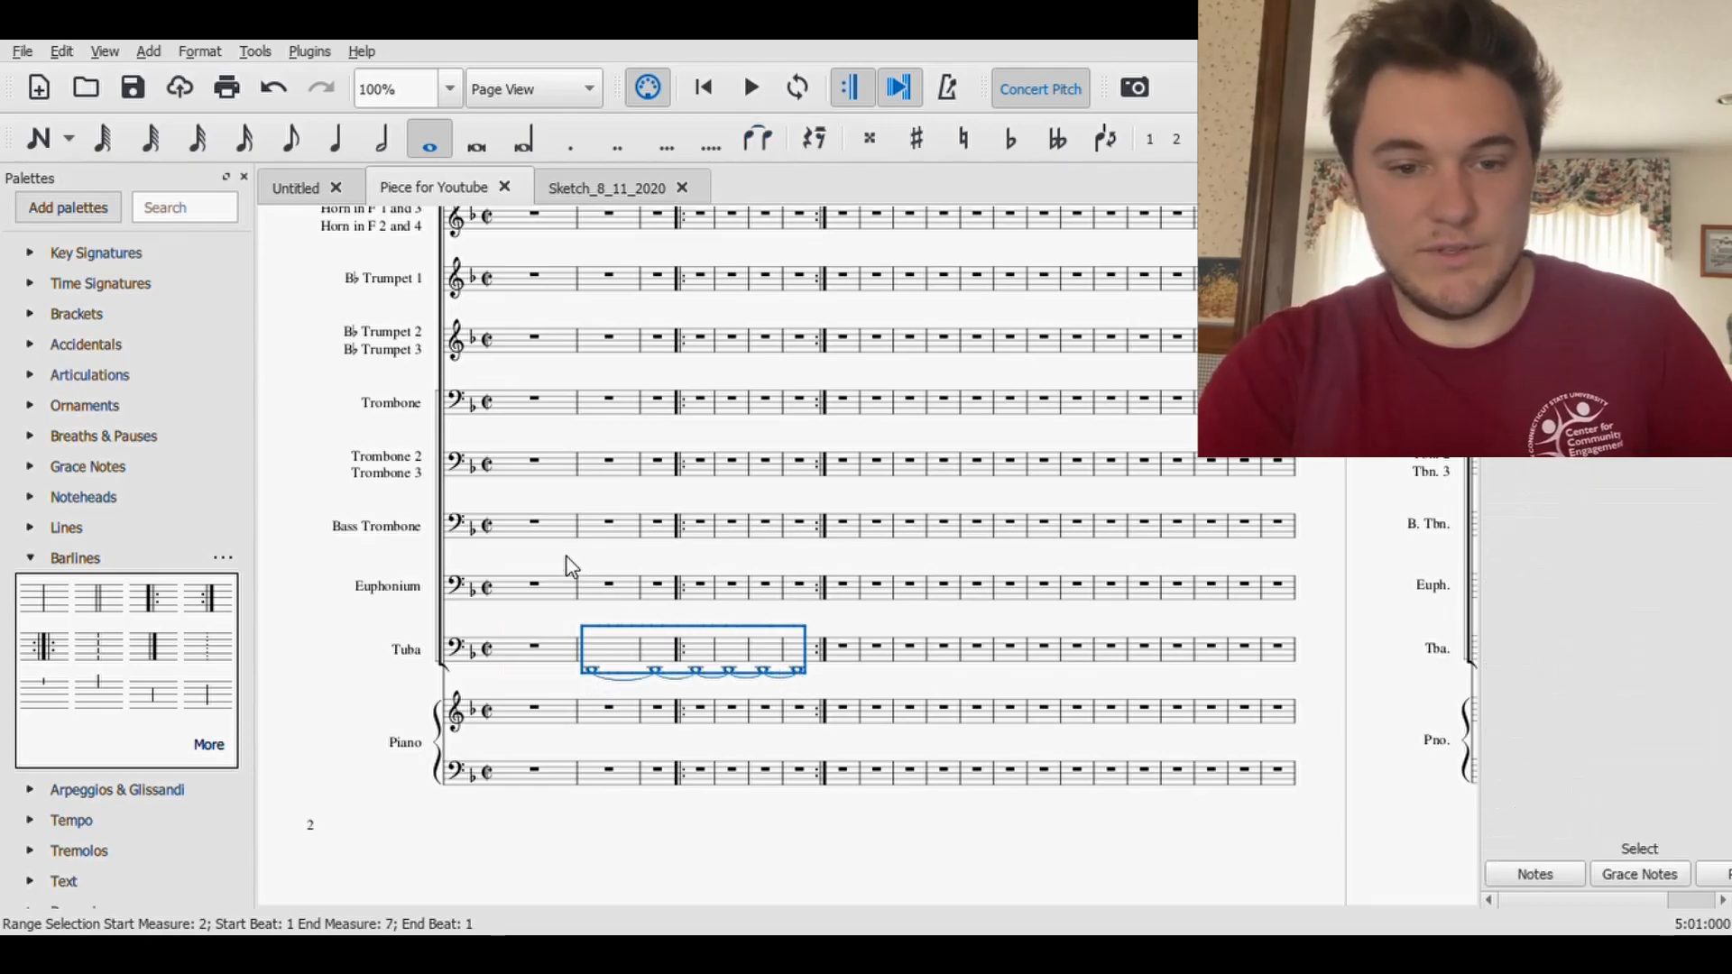
{"action": "left_click", "coordinate": [611, 545]}
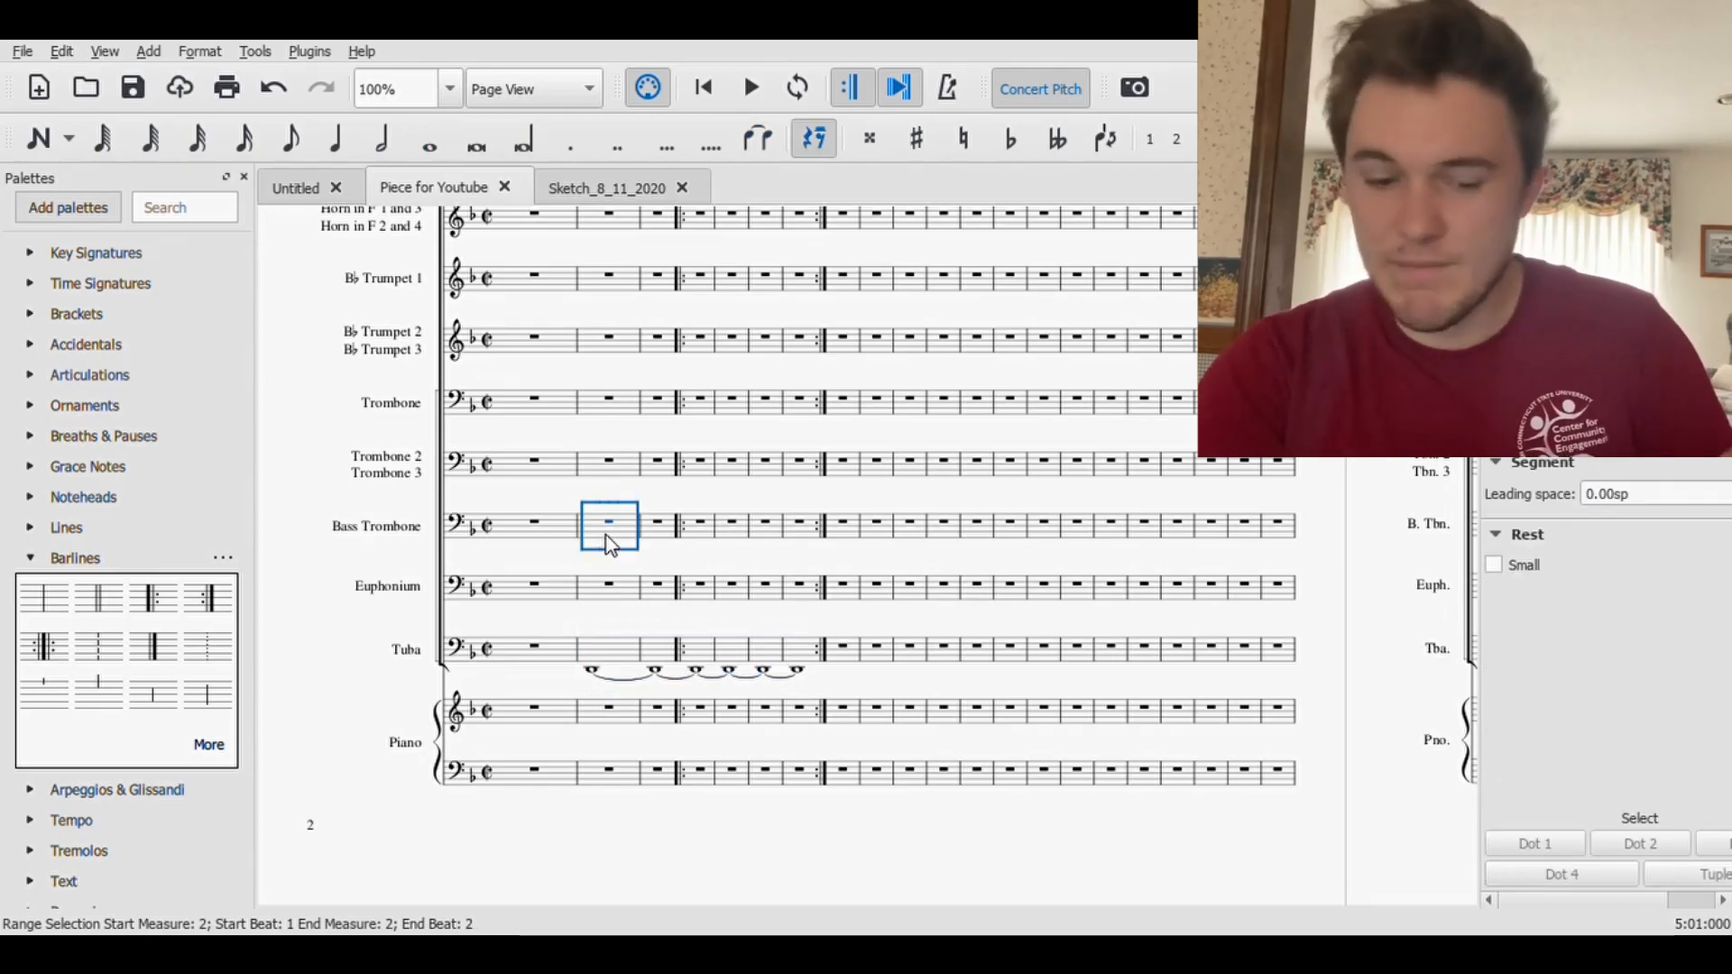
{"action": "key", "text": "ctrl+v"}
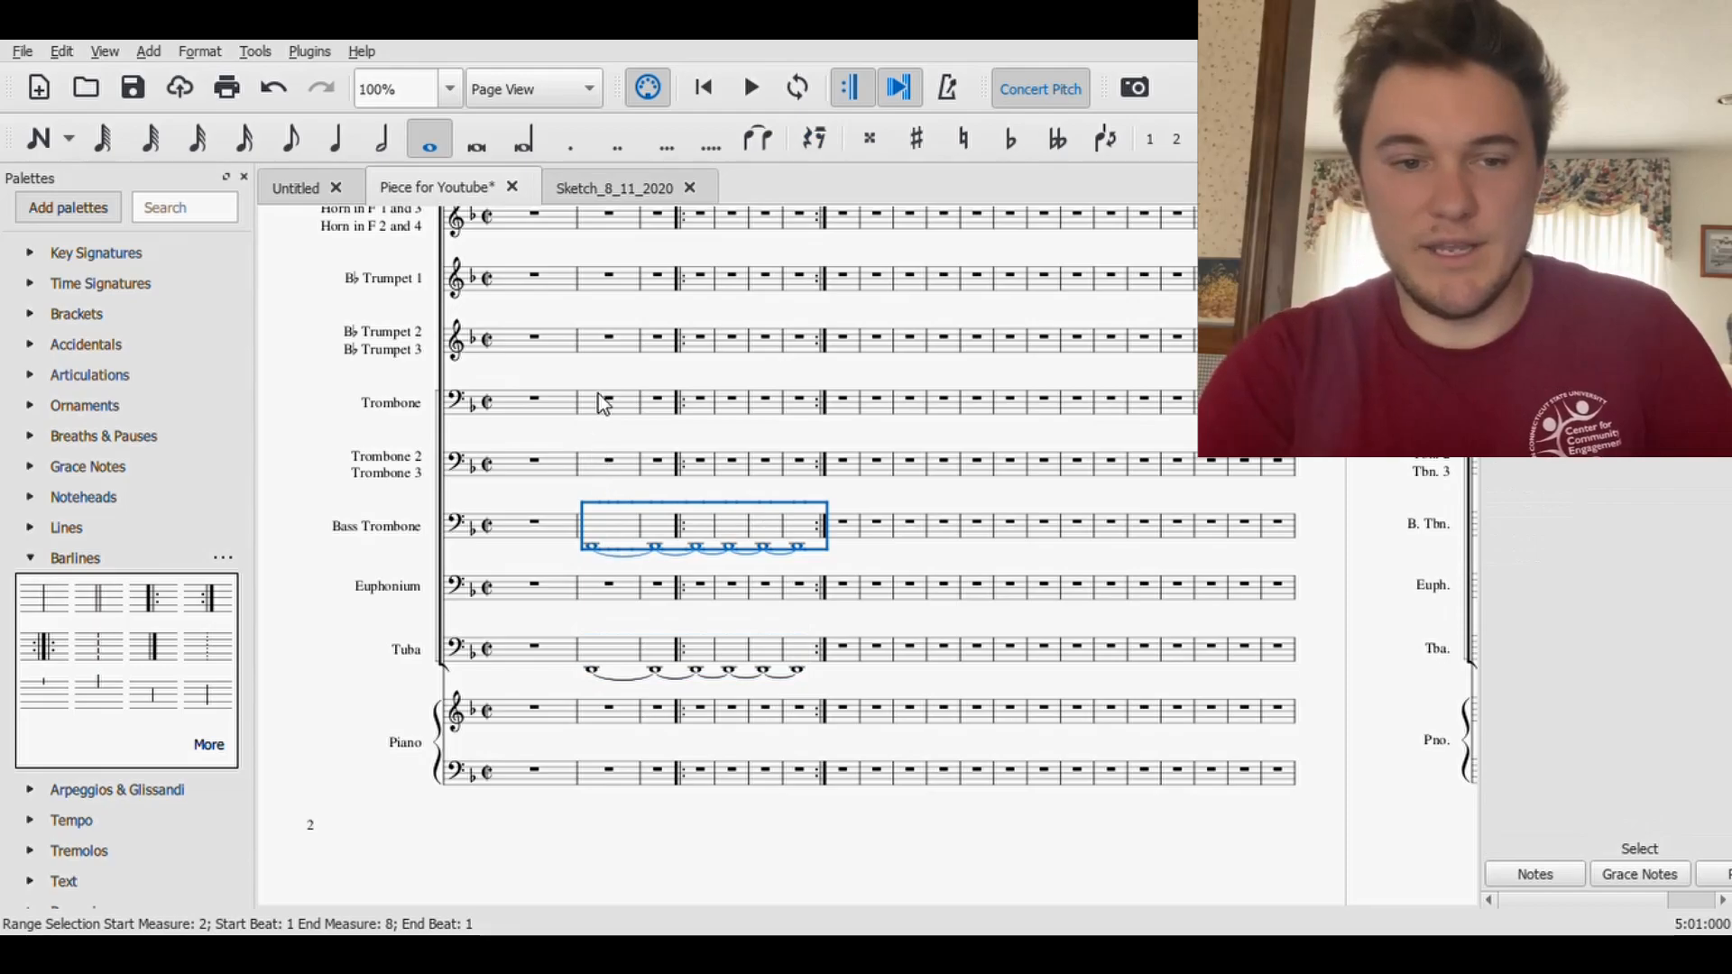
- Paste the tied D2 line into the Baritone Saxophone staff from measure 2, and select its first note
{"action": "scroll", "coordinate": [610, 358], "scroll_direction": "up", "scroll_amount": 1}
{"action": "scroll", "coordinate": [610, 358], "scroll_direction": "up", "scroll_amount": 3}
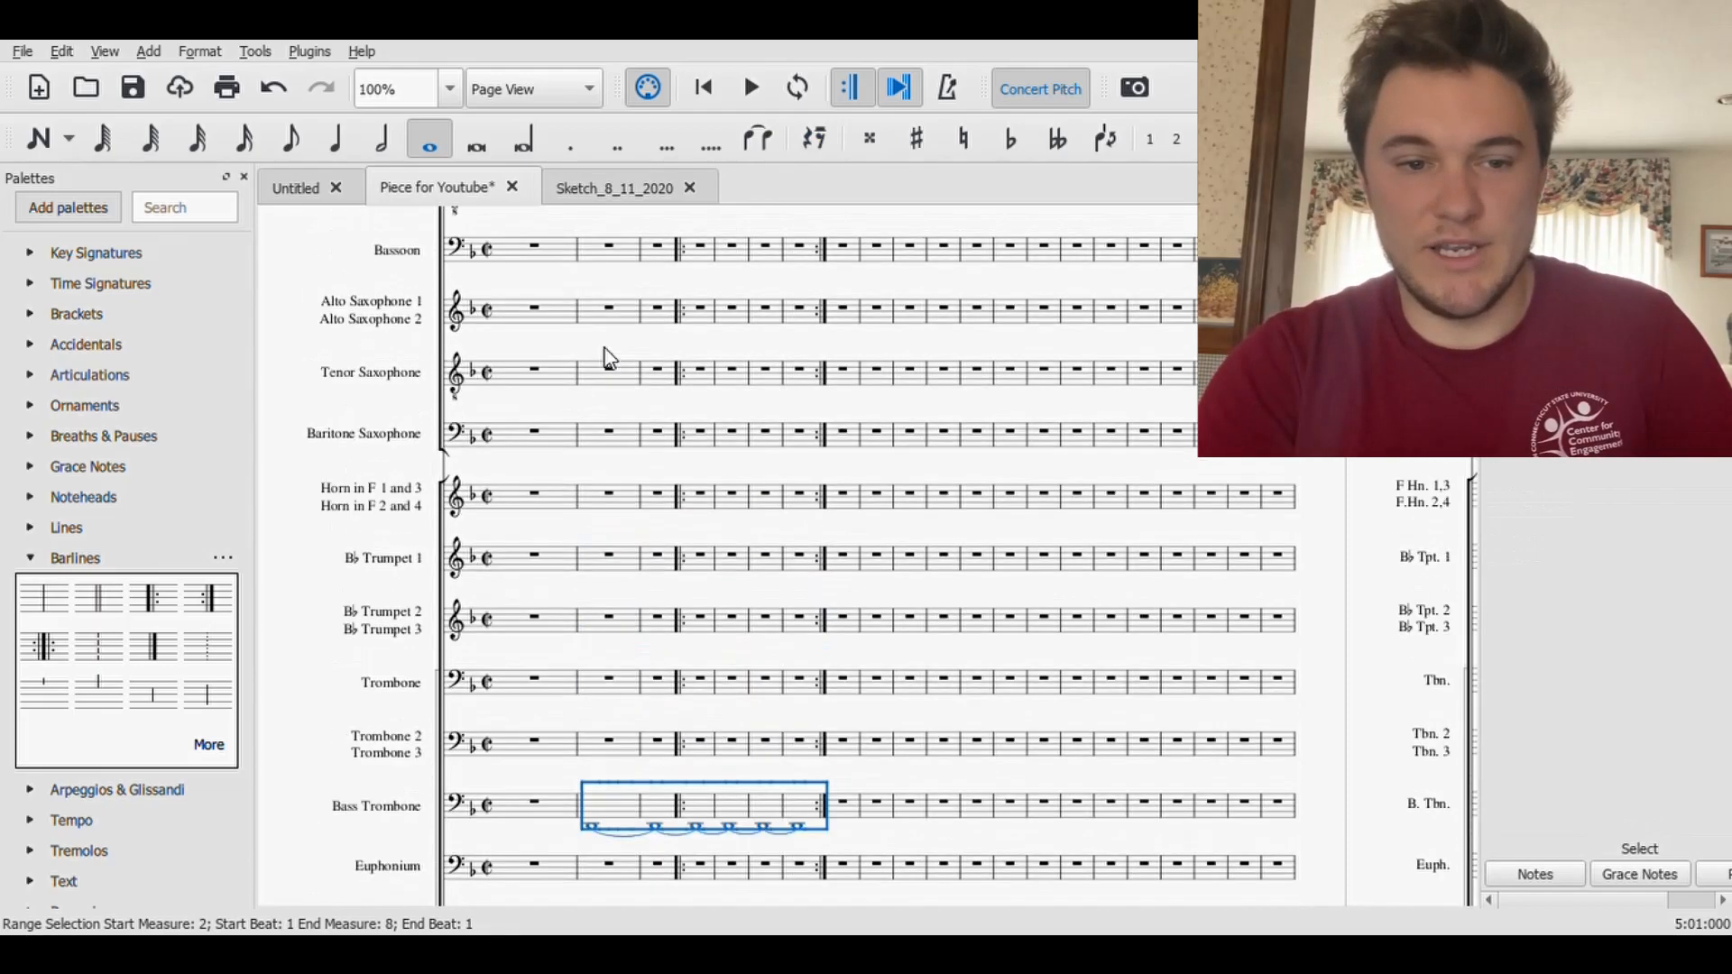
{"action": "left_click", "coordinate": [623, 438]}
{"action": "key", "text": "ctrl+v"}
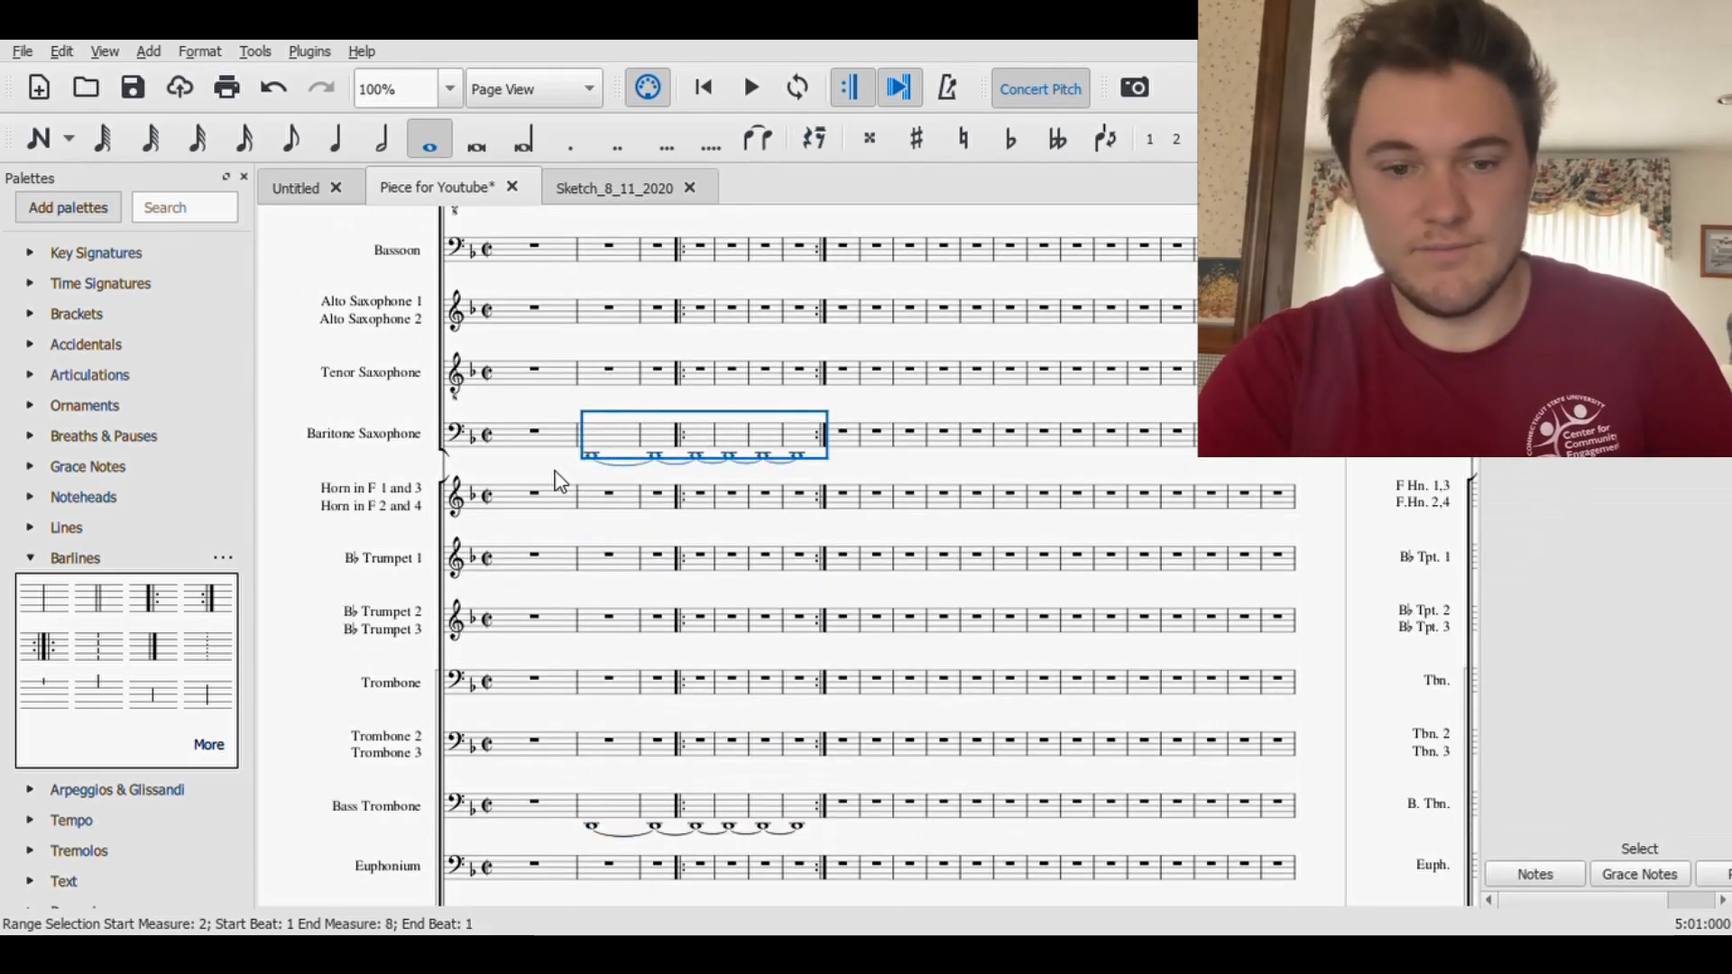
{"action": "key", "text": "Escape"}
{"action": "left_click", "coordinate": [591, 458]}
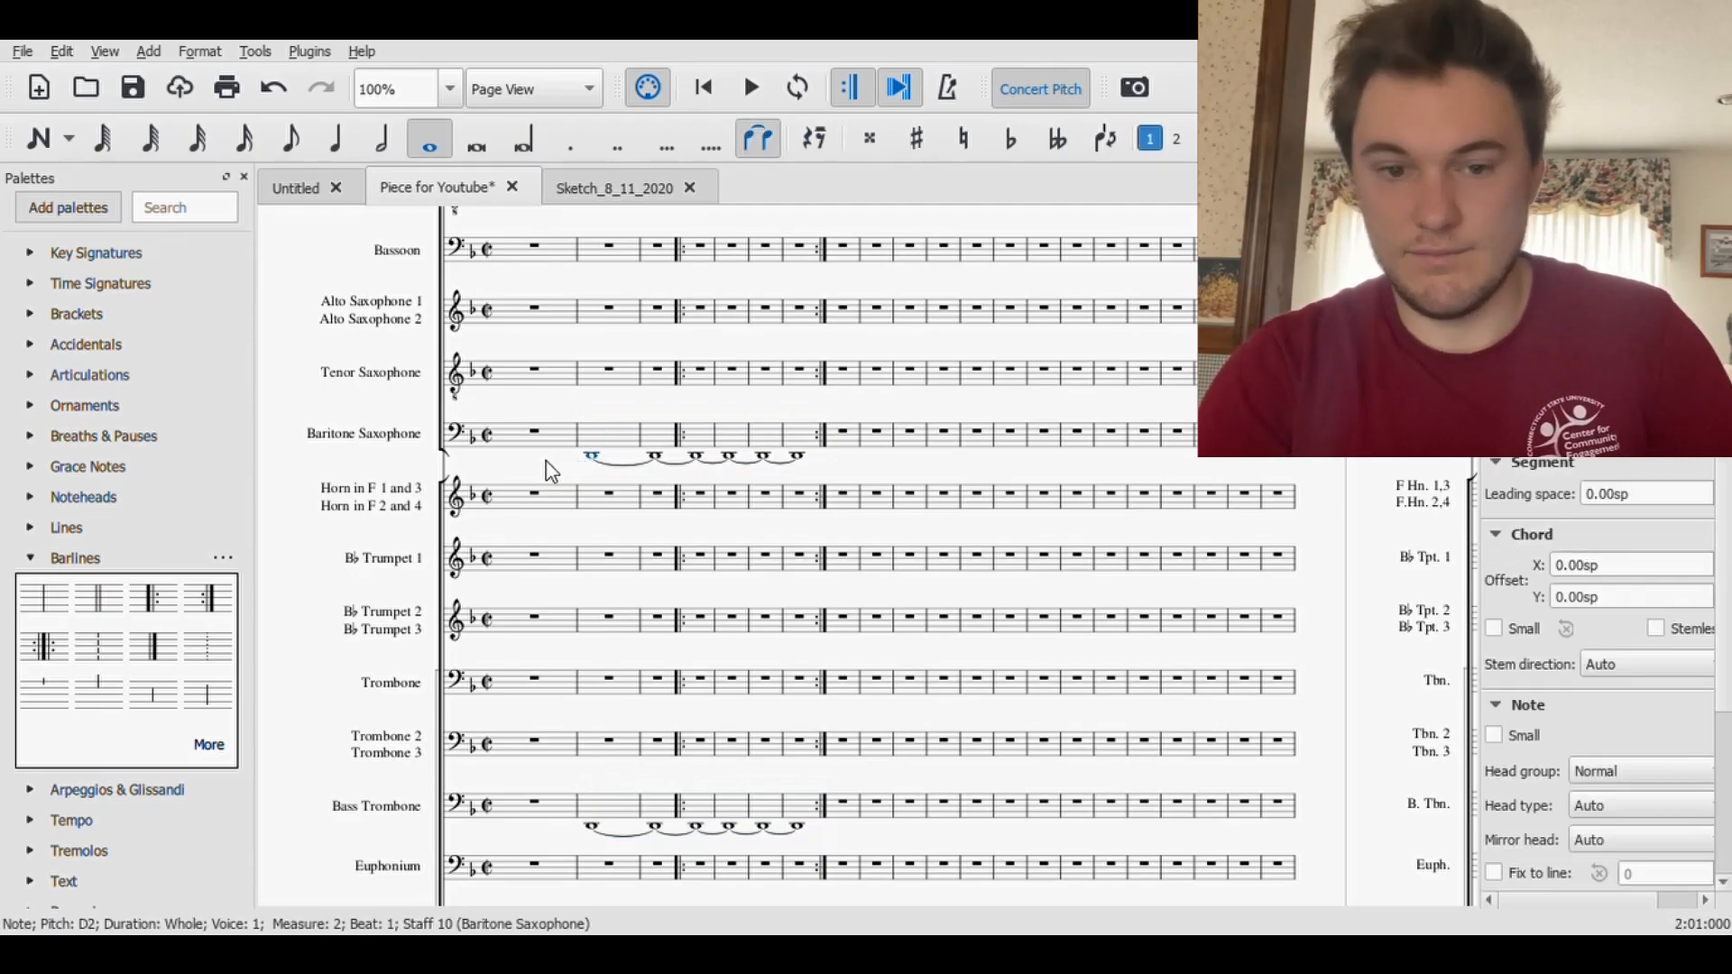
- Paste the tied D2 line into the Bass Clarinet staff, starting at measure 2
{"action": "scroll", "coordinate": [653, 618], "scroll_direction": "up", "scroll_amount": 2}
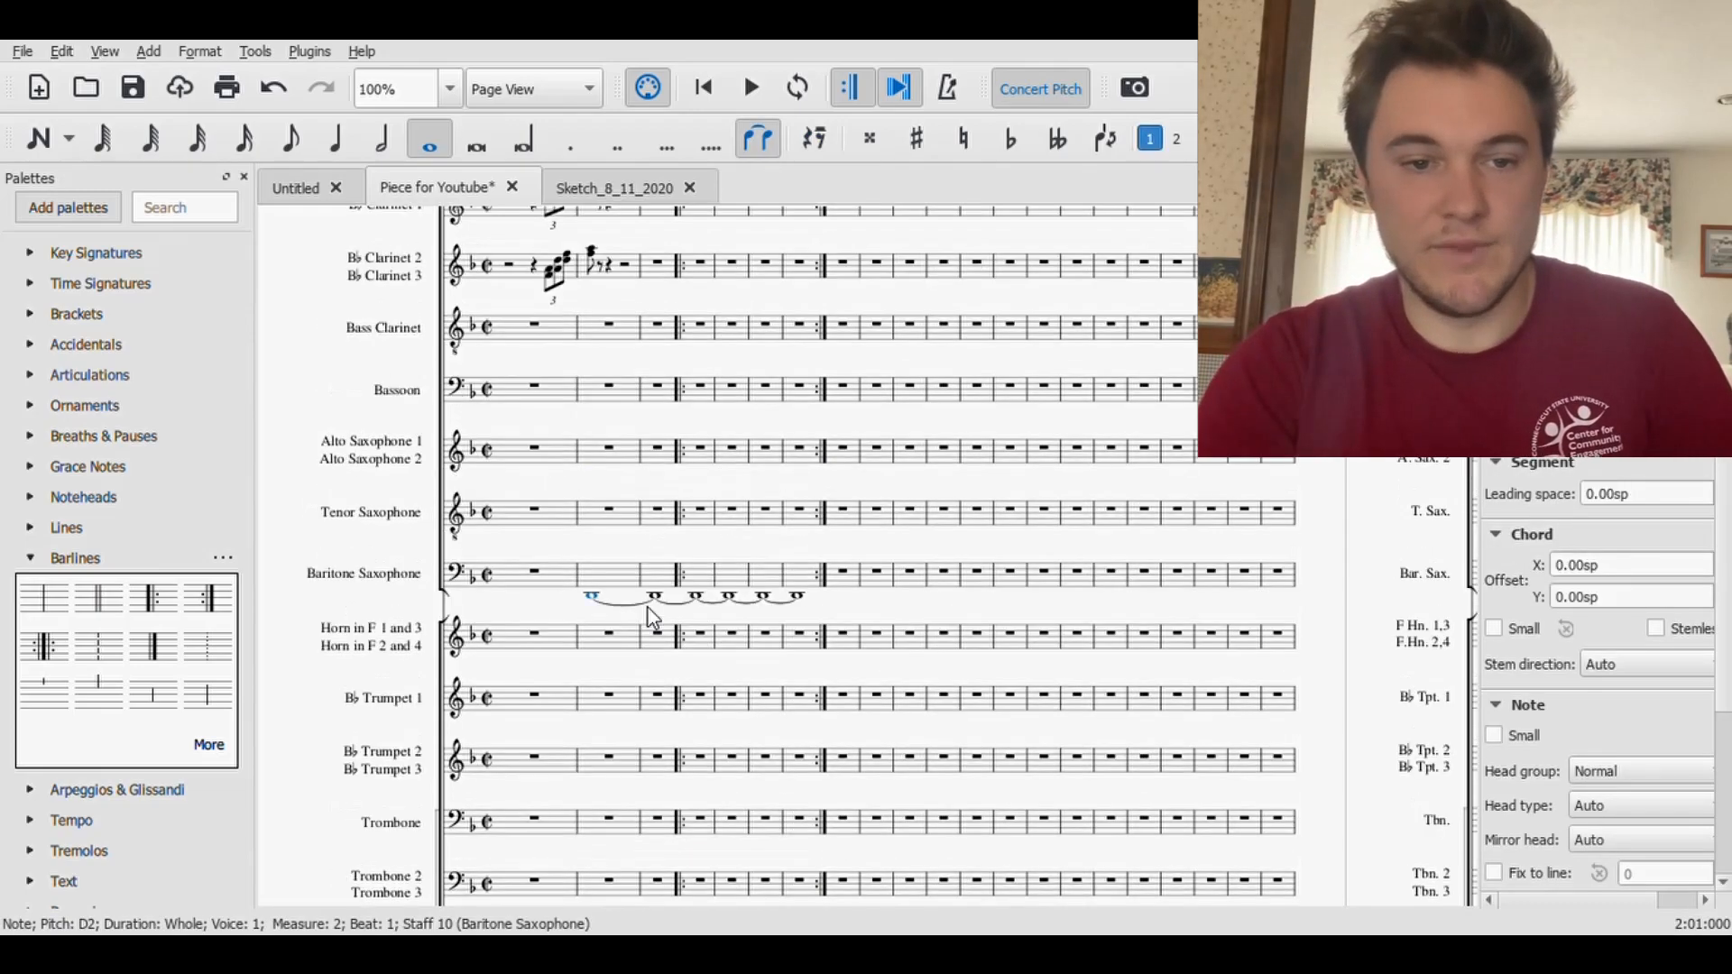
{"action": "scroll", "coordinate": [626, 410], "scroll_direction": "up", "scroll_amount": 2}
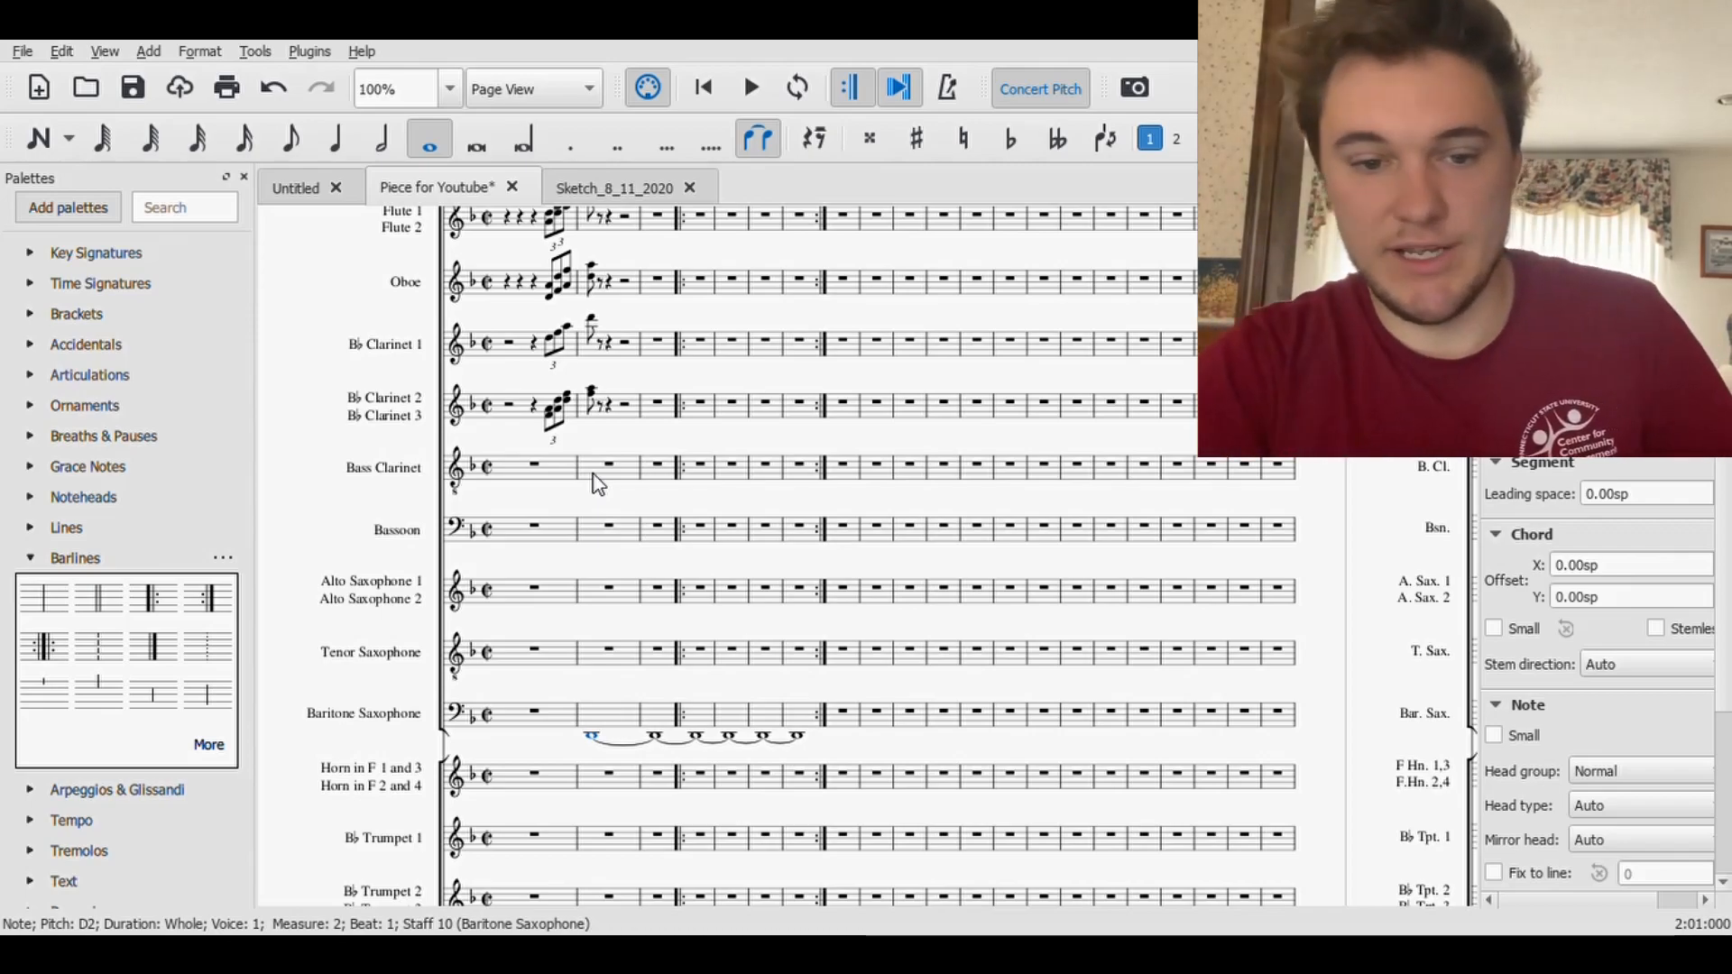
{"action": "left_click", "coordinate": [597, 485]}
{"action": "key", "text": "ctrl+v"}
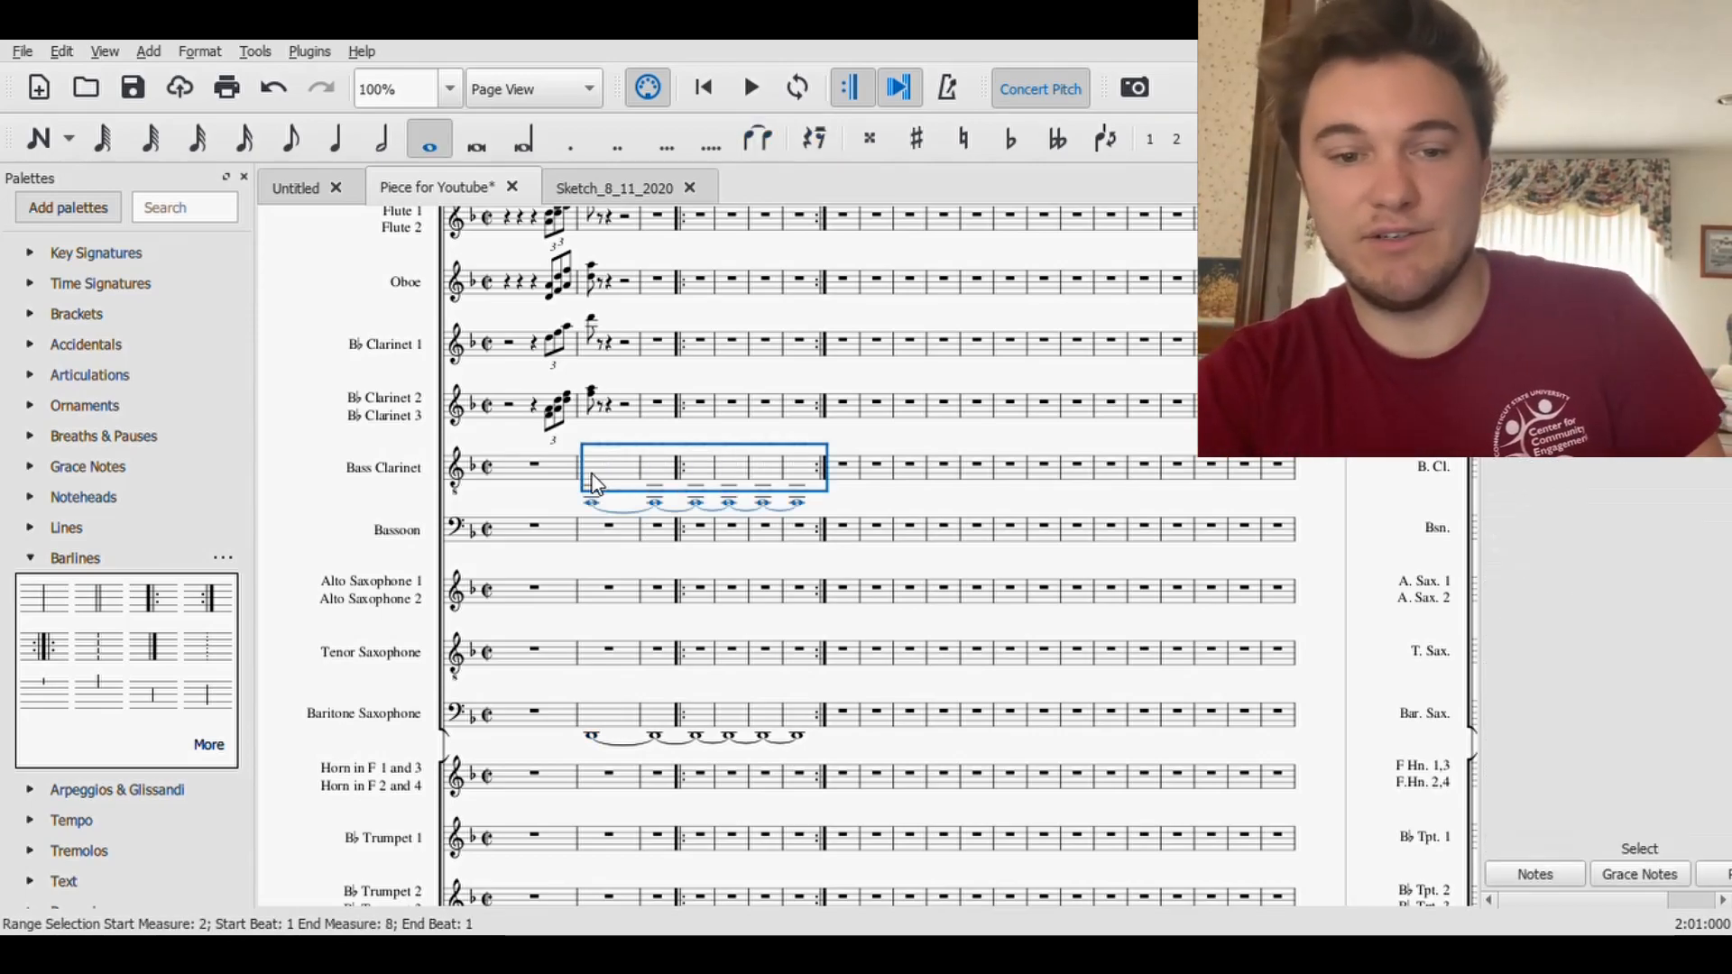
- Paste the tied D2 line into the Bassoon staff starting at measure 2, and save the score
{"action": "left_click", "coordinate": [592, 539]}
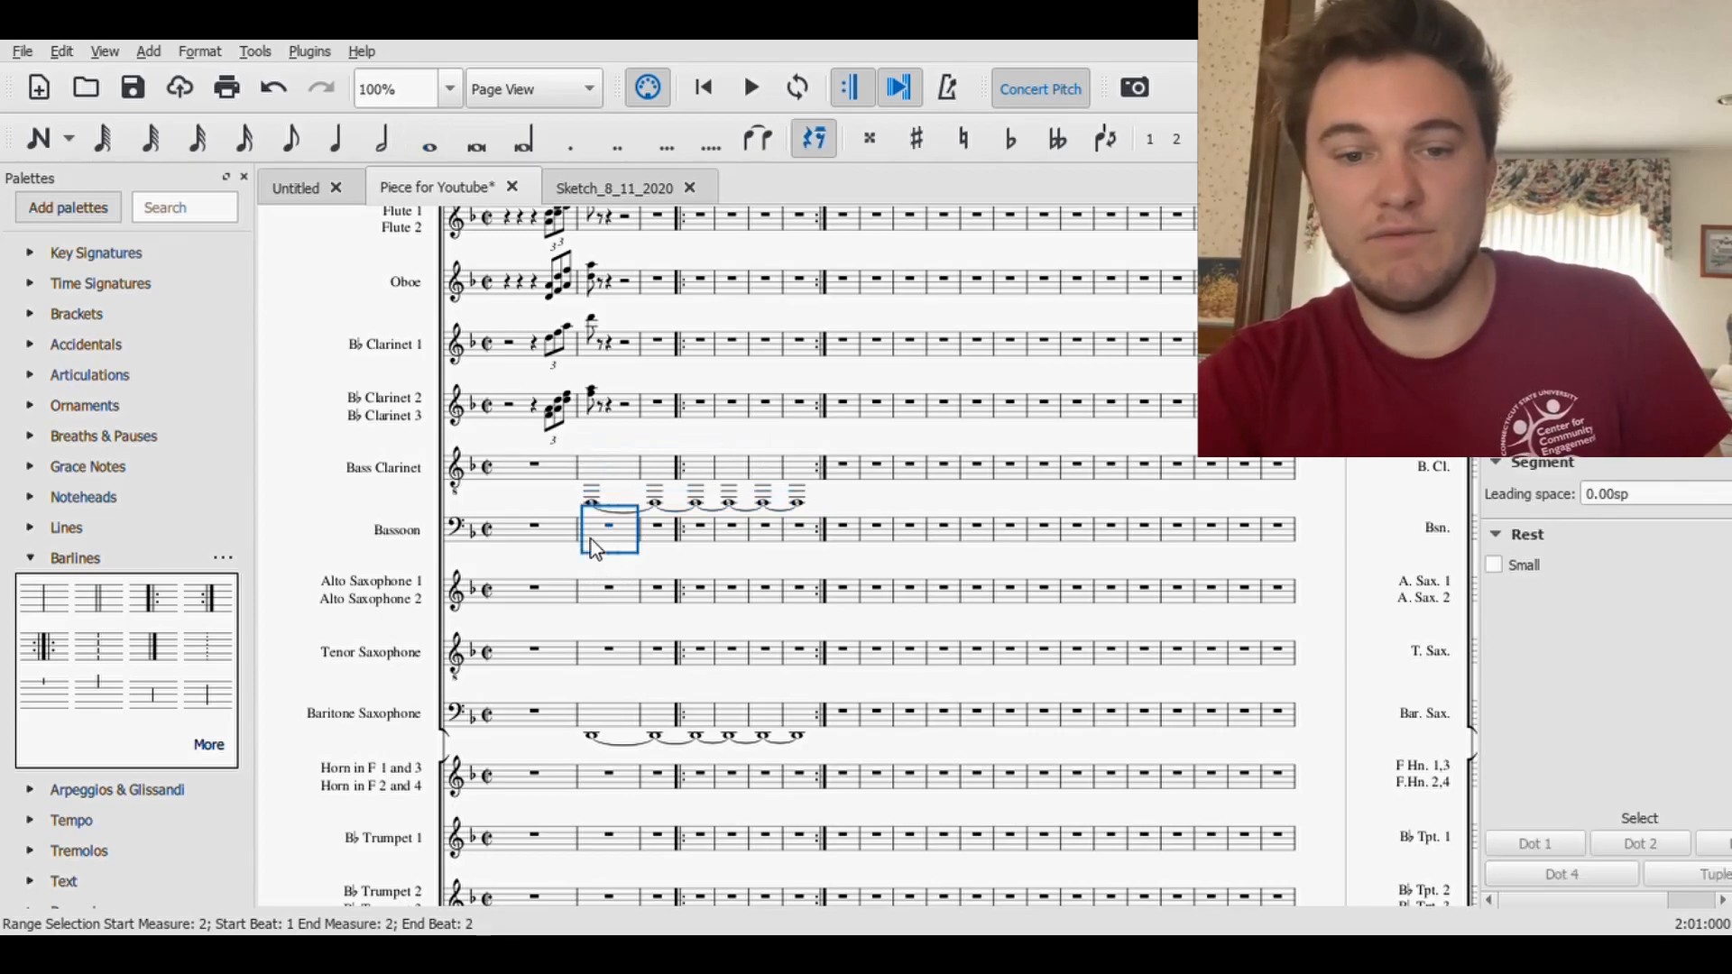
{"action": "left_click", "coordinate": [593, 505]}
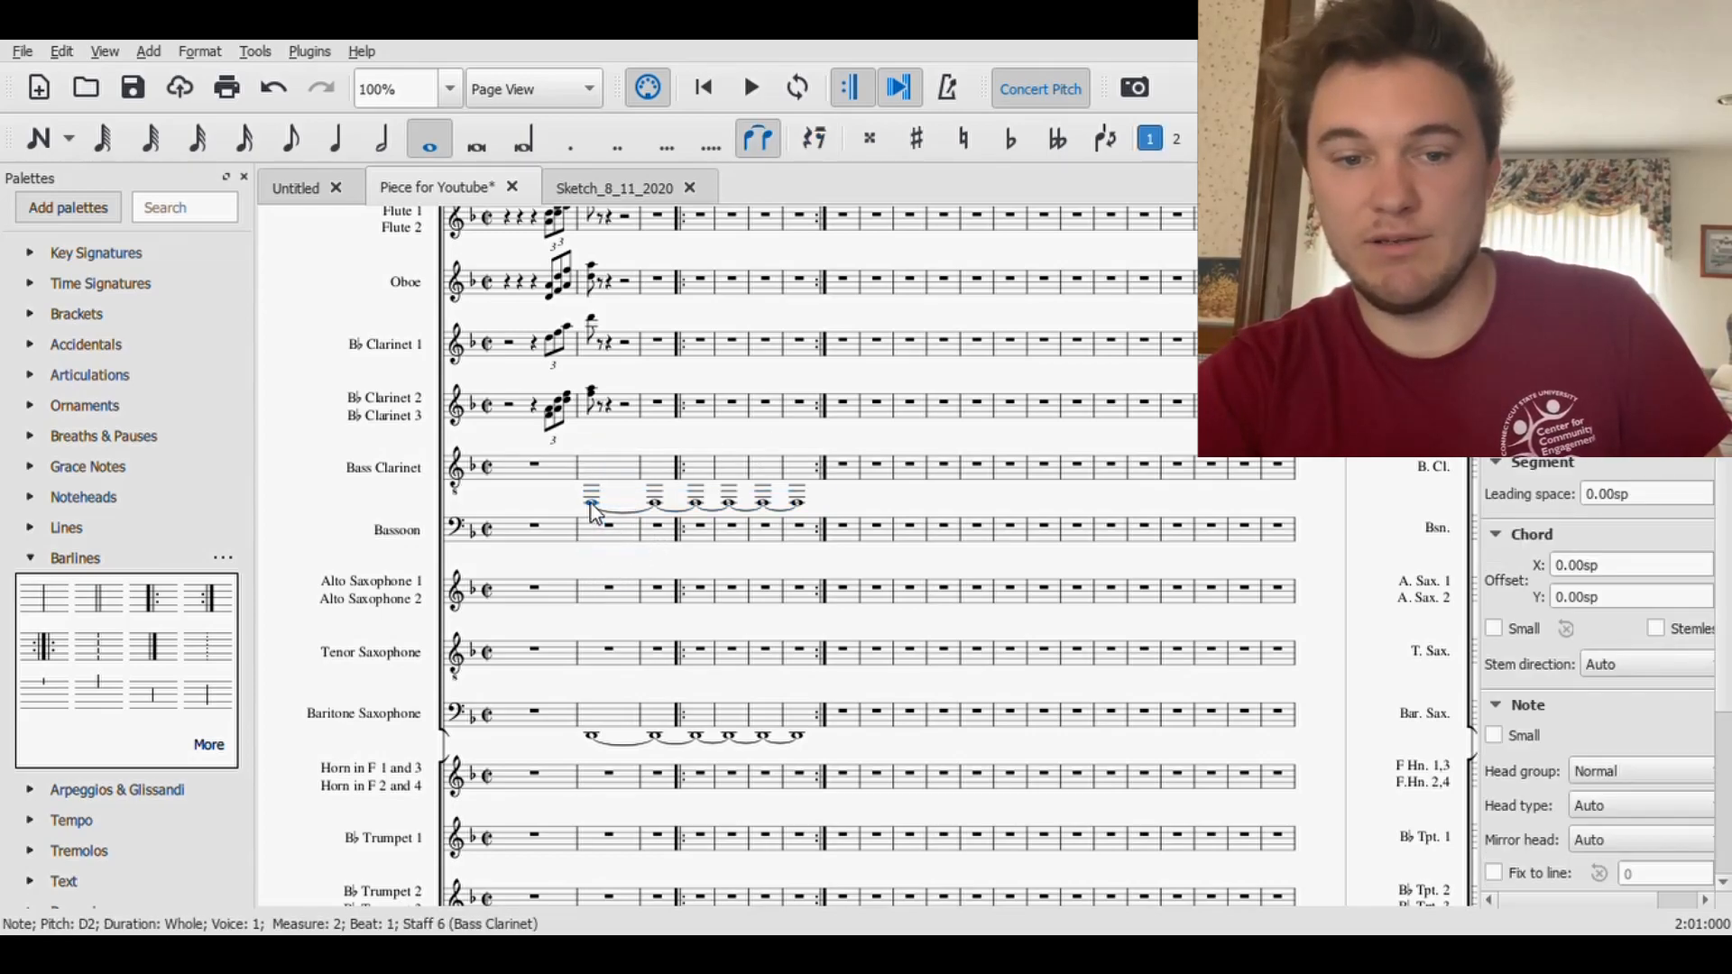
{"action": "key", "text": "ctrl+Down"}
{"action": "key", "text": "ctrl+Up"}
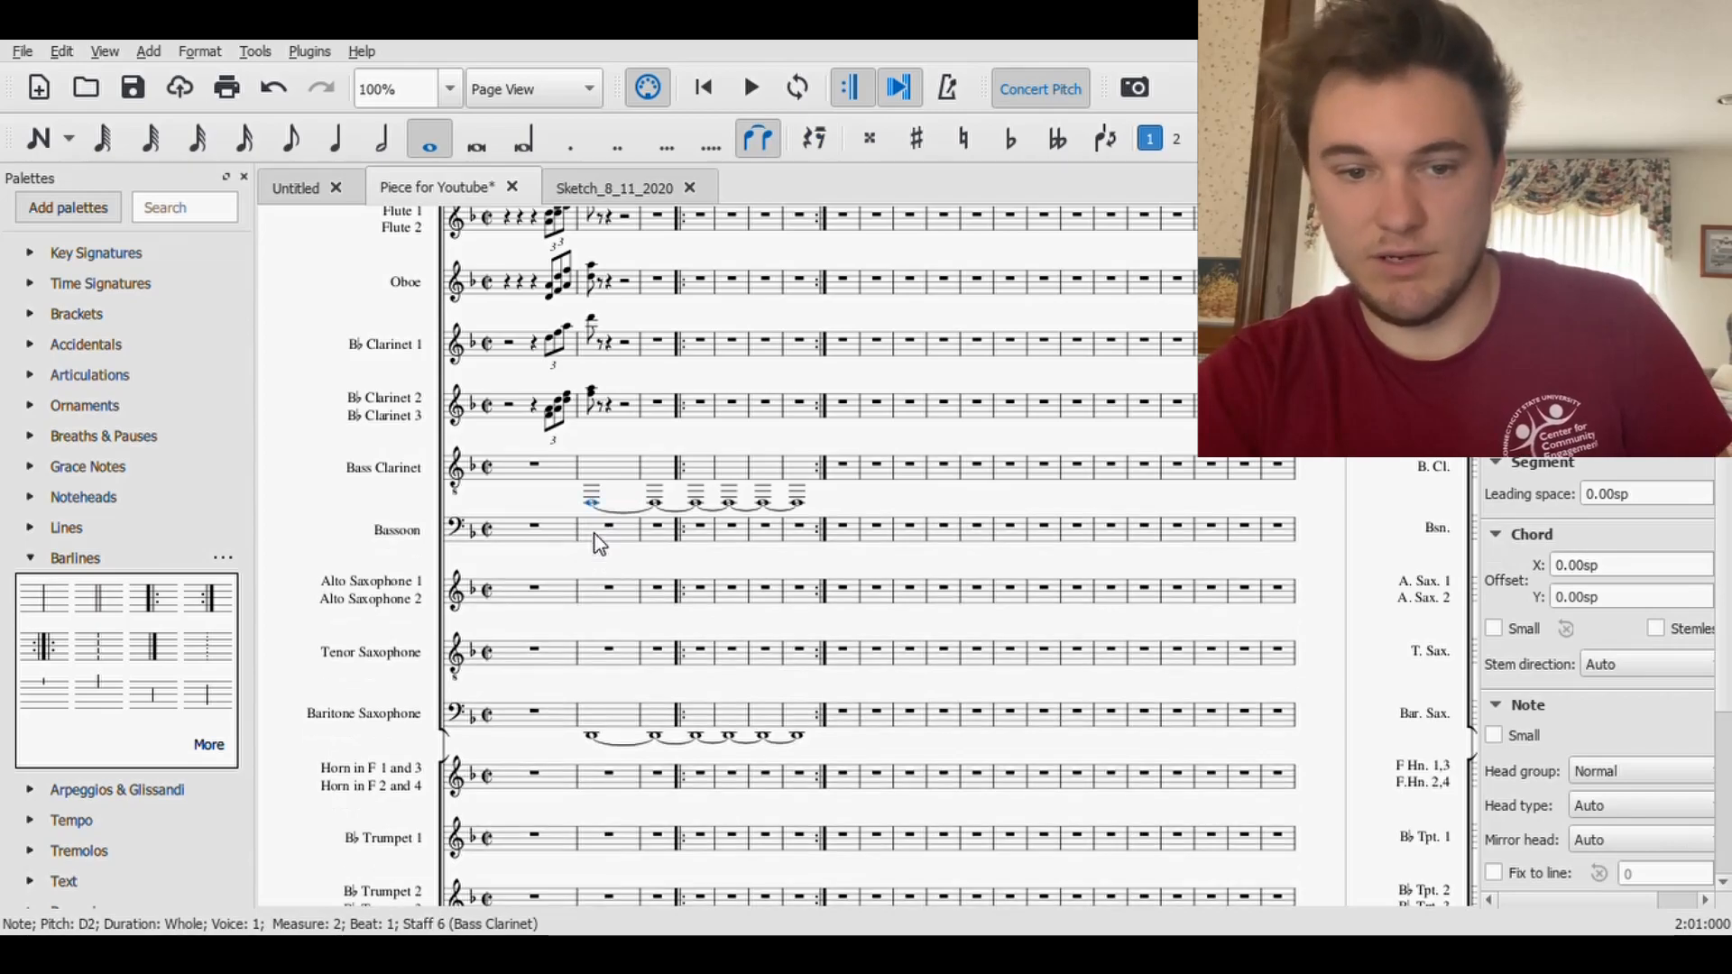
{"action": "left_click", "coordinate": [593, 540]}
{"action": "key", "text": "ctrl+v"}
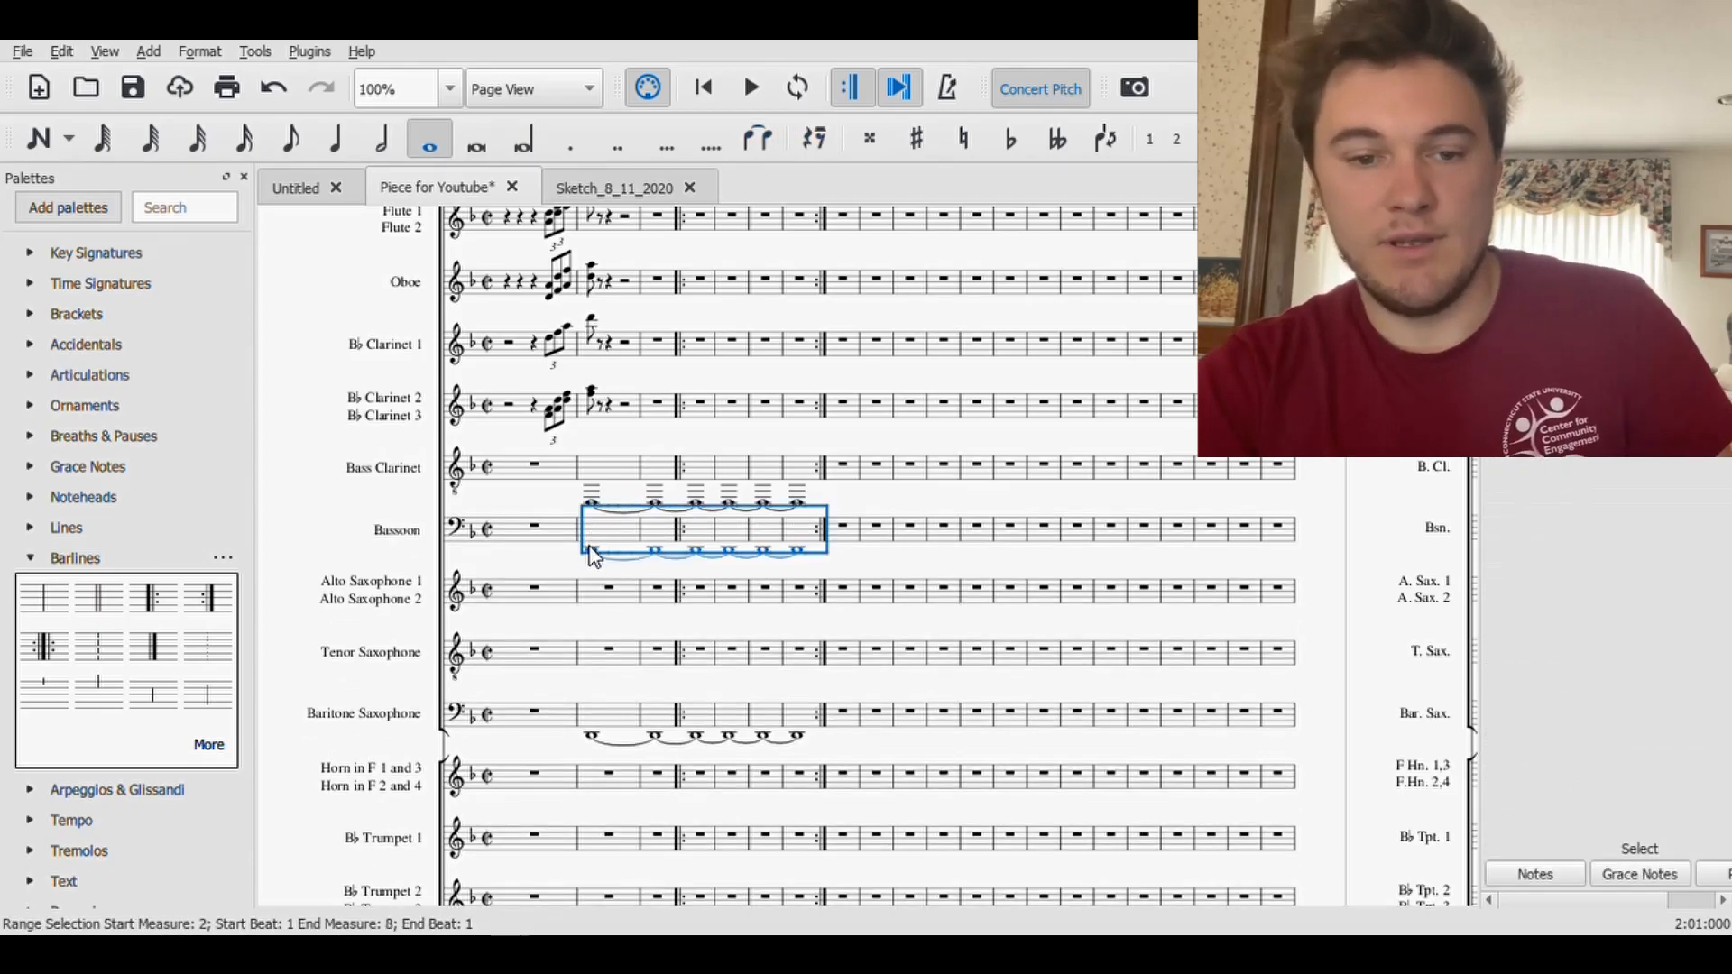
{"action": "key", "text": "Escape"}
{"action": "left_click", "coordinate": [132, 88]}
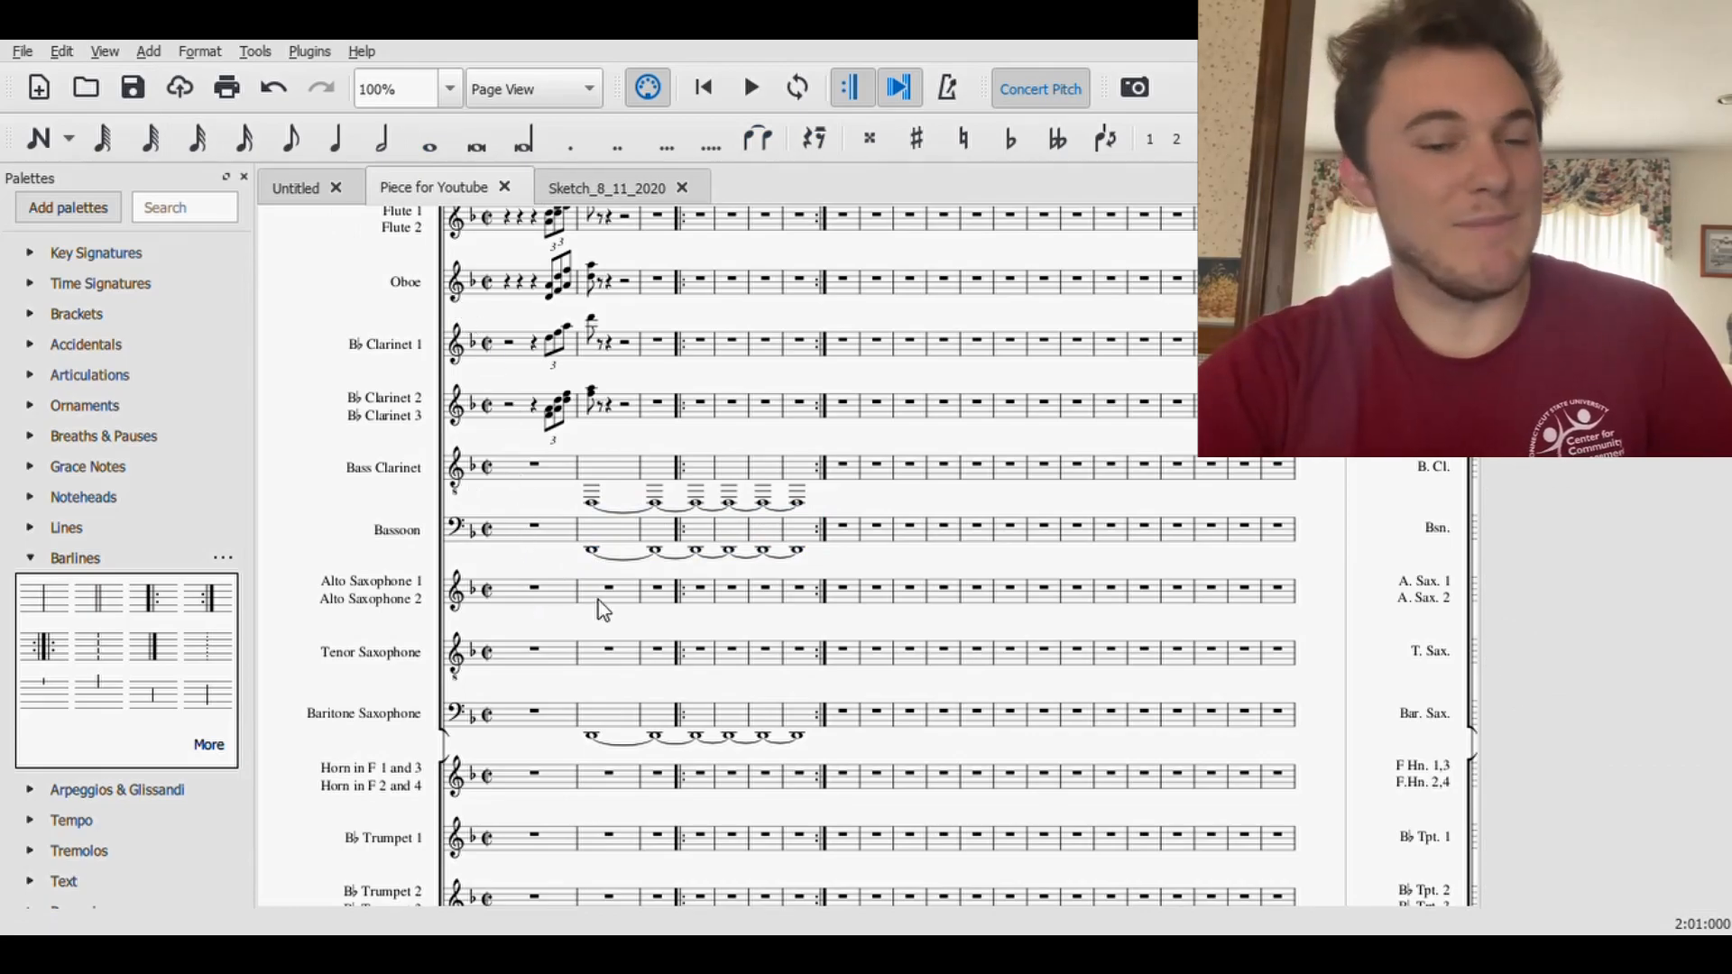
- Copy the clarinets' triplet pickup and its measure 2 note into the Alto Saxophone, Tenor Saxophone and Trumpet staves
{"action": "scroll", "coordinate": [593, 600], "scroll_direction": "down", "scroll_amount": 1}
{"action": "scroll", "coordinate": [591, 404], "scroll_direction": "up", "scroll_amount": 1}
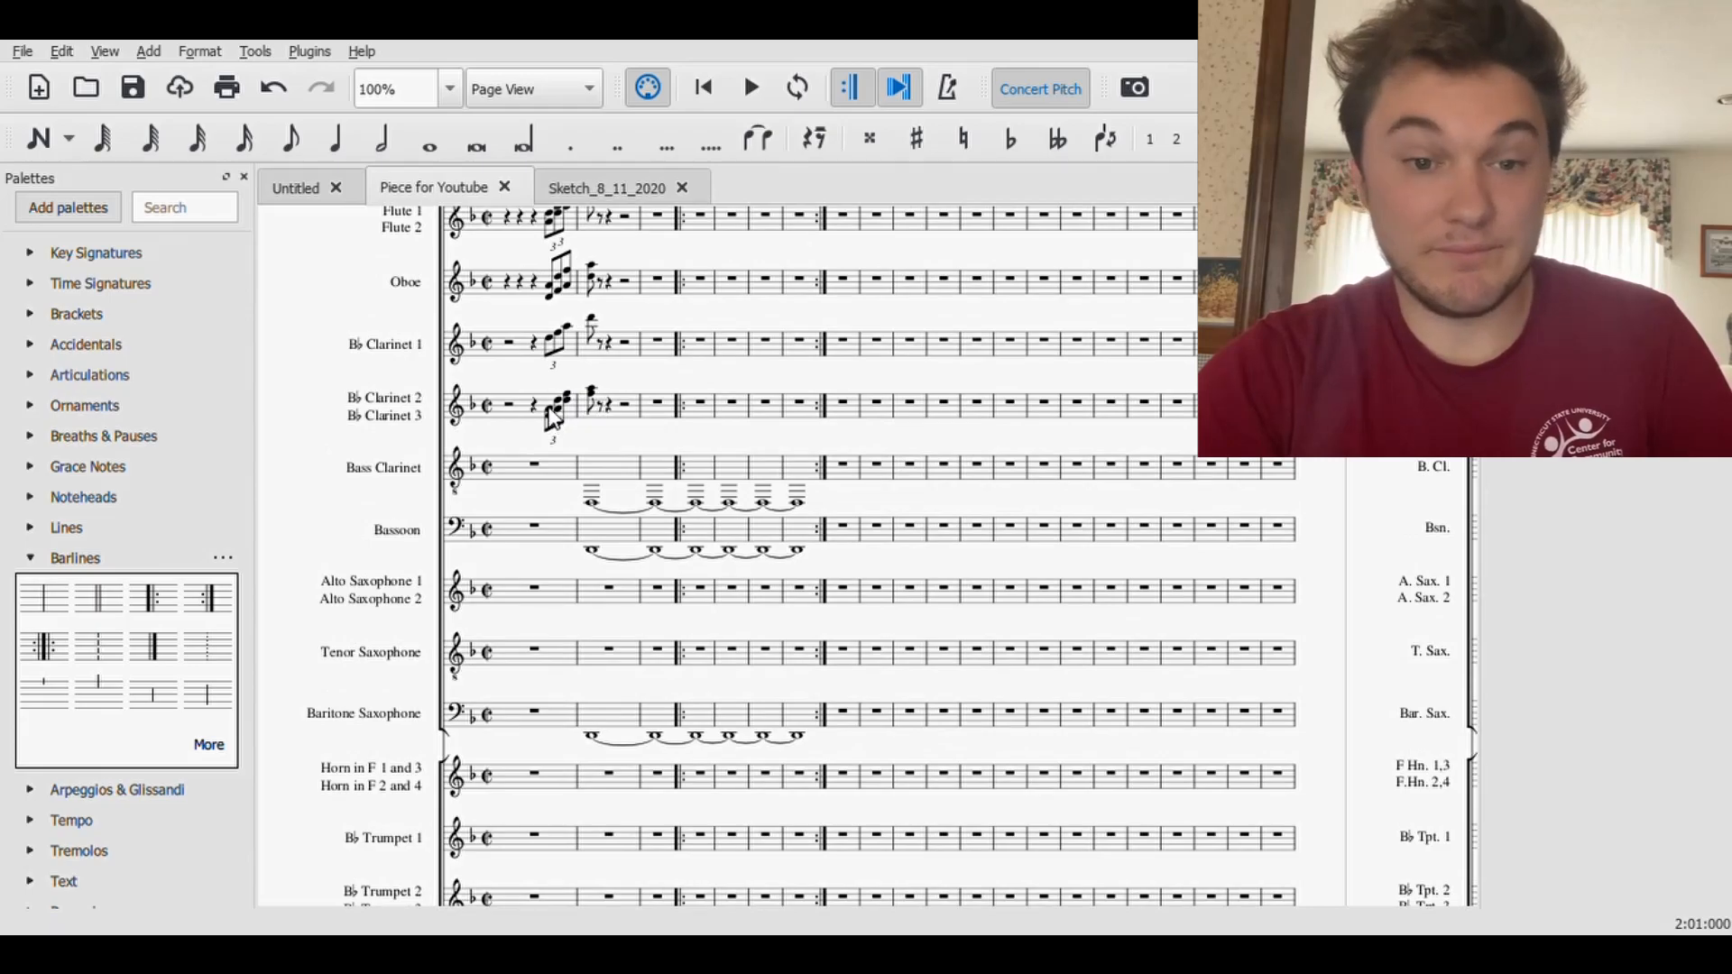
{"action": "left_click", "coordinate": [552, 339]}
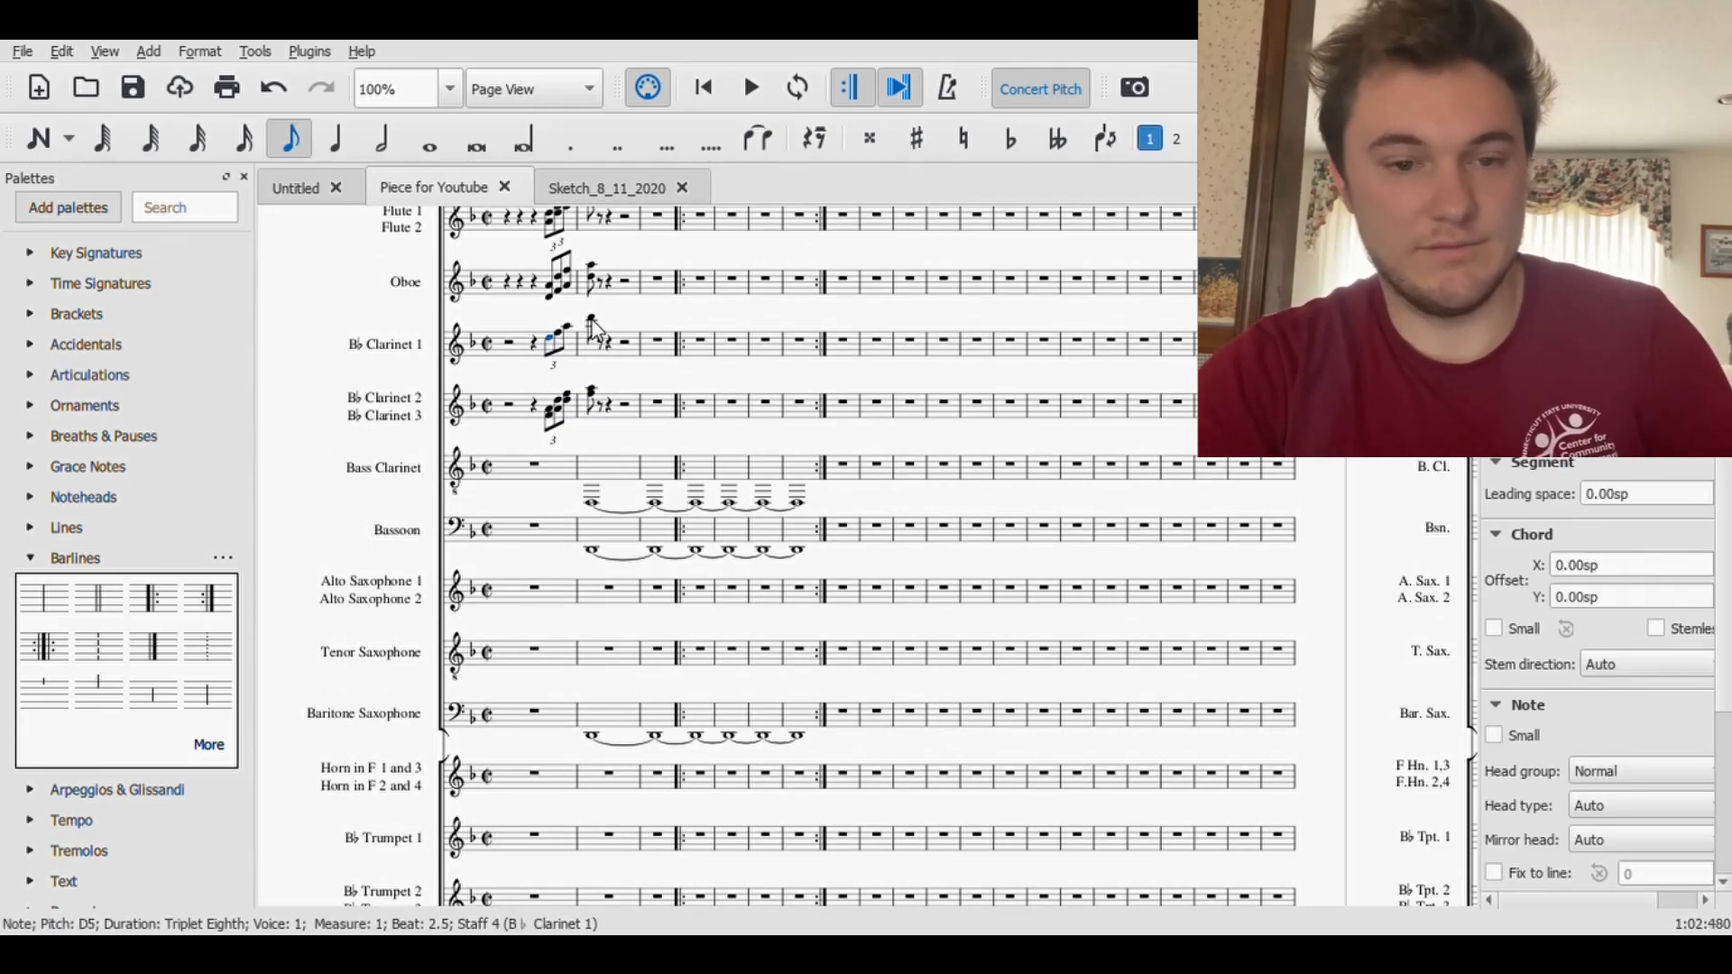
{"action": "left_click", "coordinate": [595, 331], "text": "shift"}
{"action": "scroll", "coordinate": [599, 584], "scroll_direction": "down", "scroll_amount": 2}
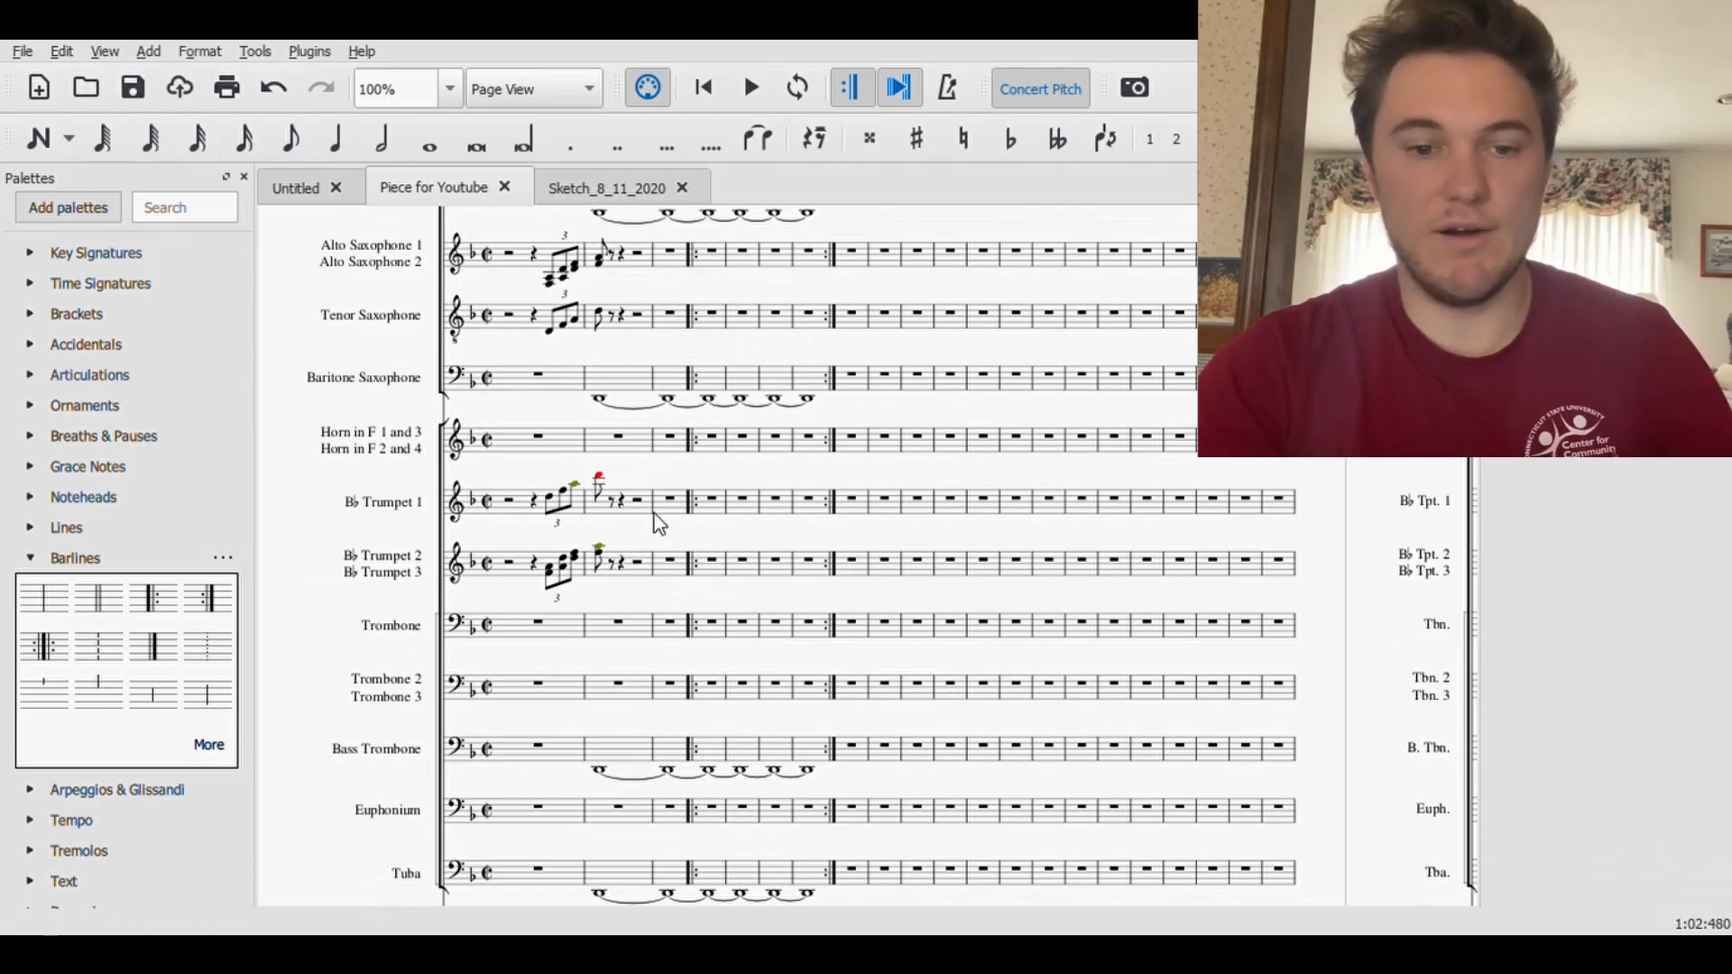
- Play back the score from the Trumpet 1 triplet pickup in measure 1, and stop playback
{"action": "scroll", "coordinate": [659, 523], "scroll_direction": "up", "scroll_amount": 4}
{"action": "scroll", "coordinate": [658, 524], "scroll_direction": "down", "scroll_amount": 5}
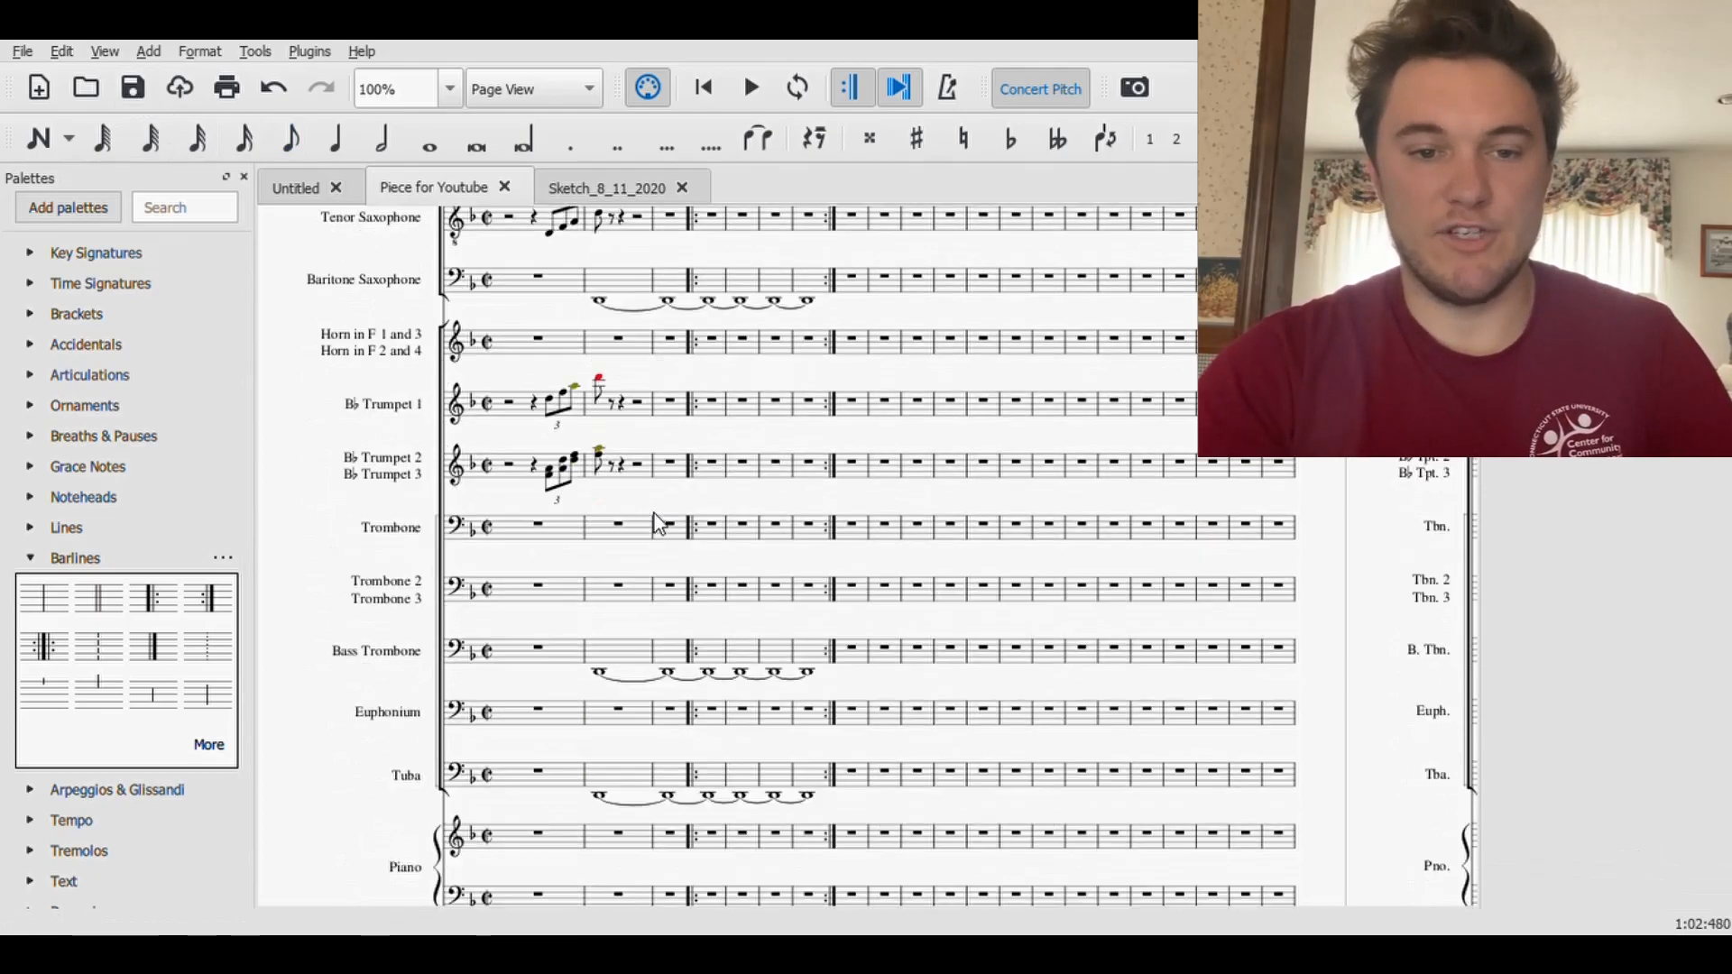
{"action": "left_click", "coordinate": [553, 403]}
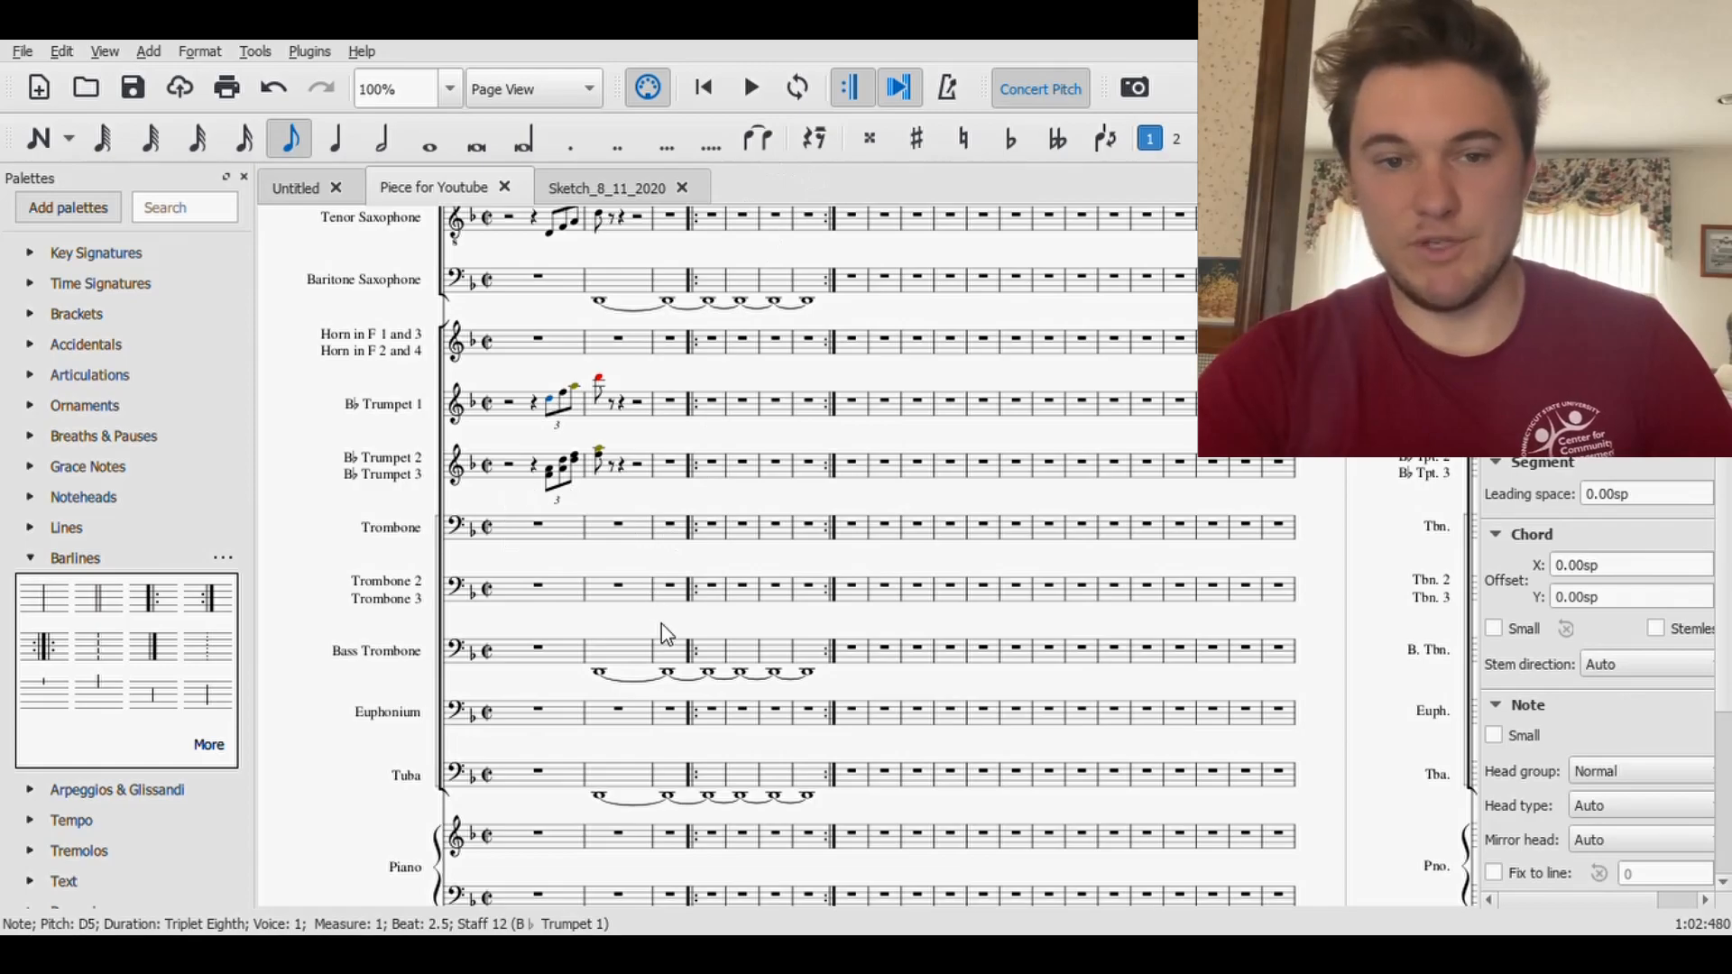
{"action": "left_click", "coordinate": [756, 91]}
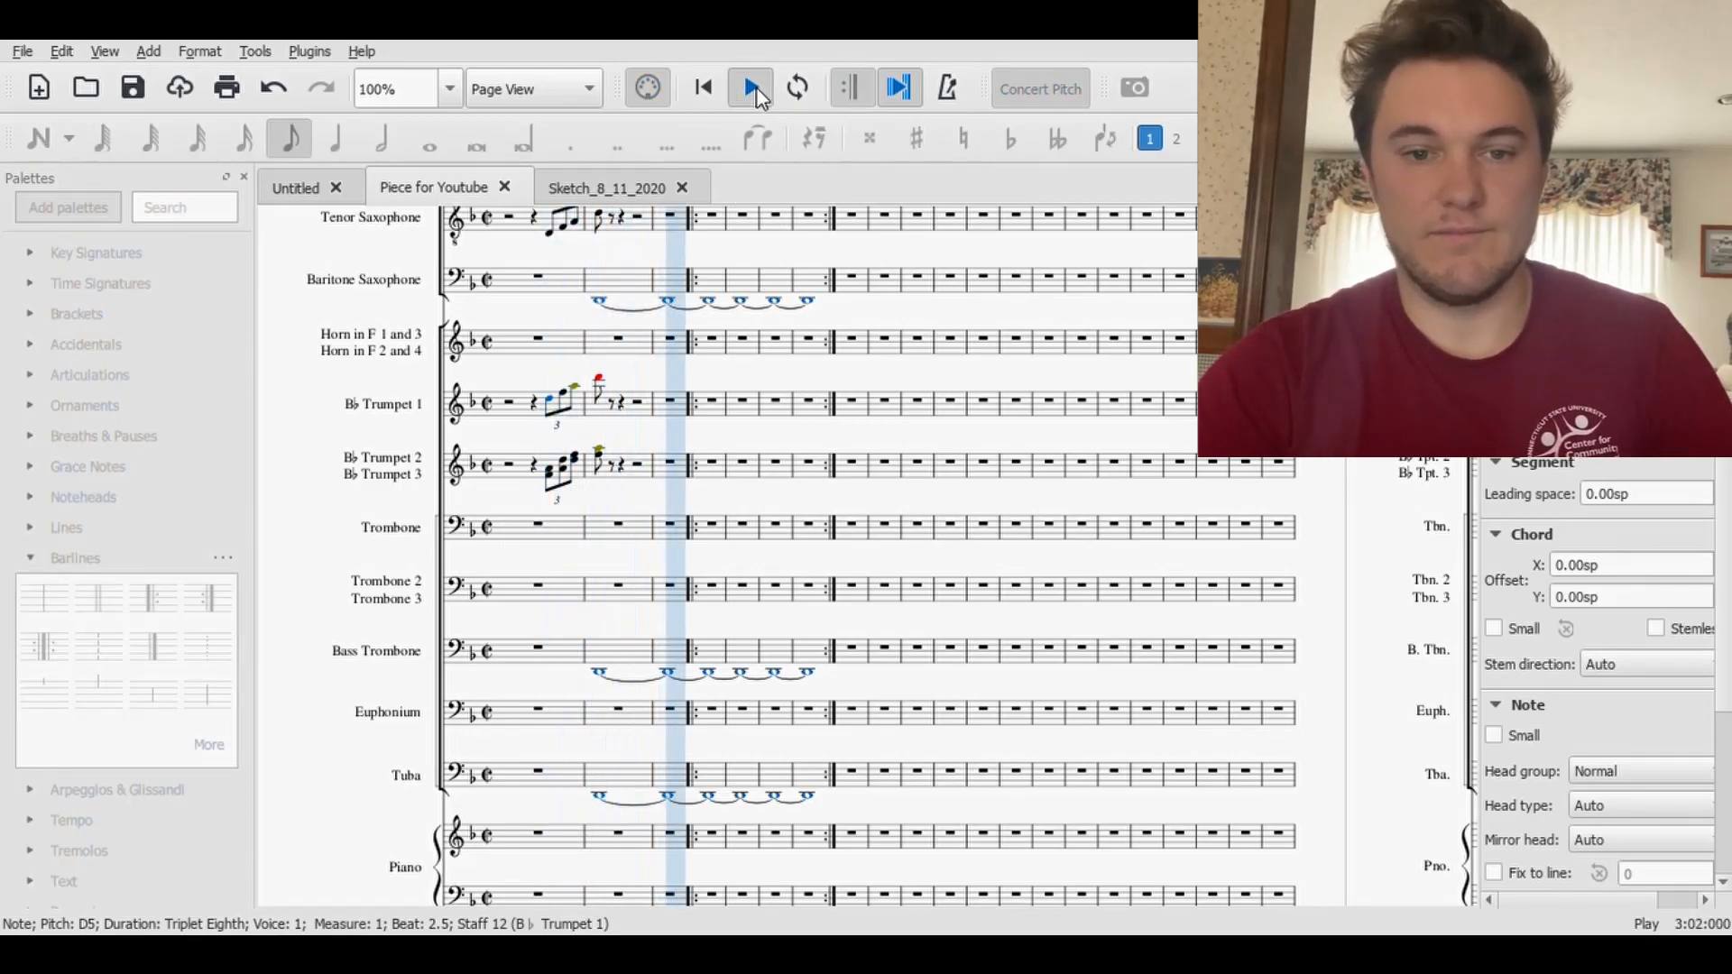
{"action": "left_click", "coordinate": [753, 89]}
- Add a p dynamic to the first Baritone Saxophone note in measure 2
{"action": "left_click", "coordinate": [597, 305]}
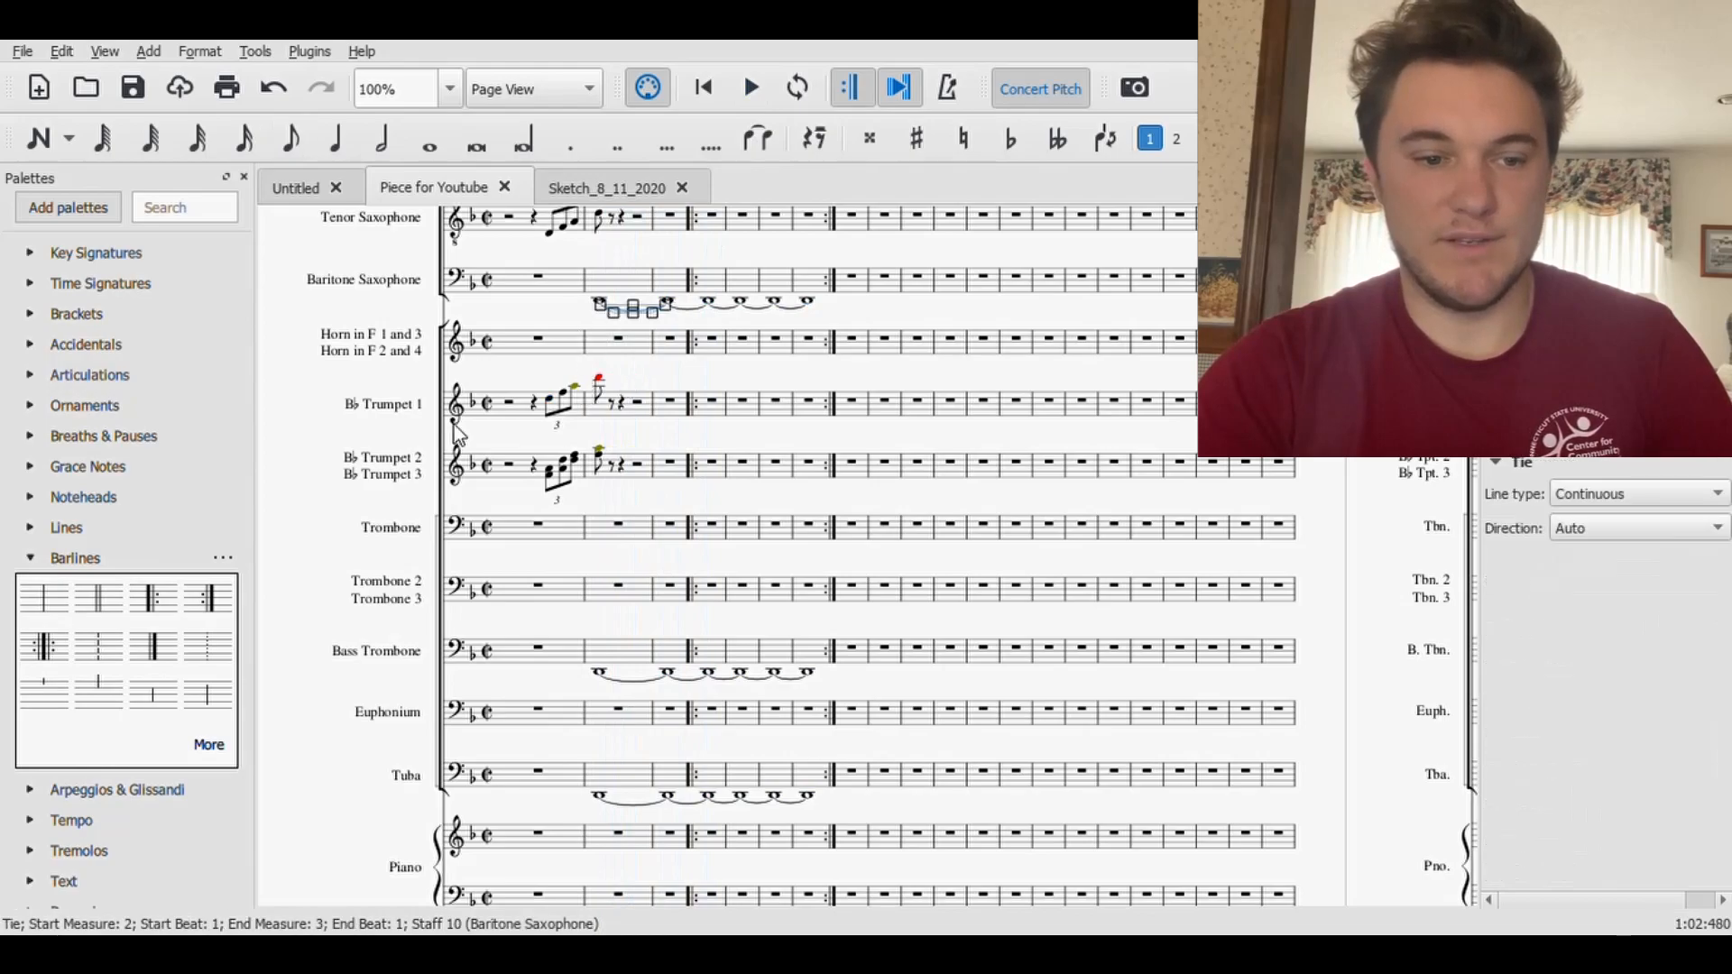
{"action": "left_click", "coordinate": [538, 318]}
{"action": "left_click", "coordinate": [599, 305]}
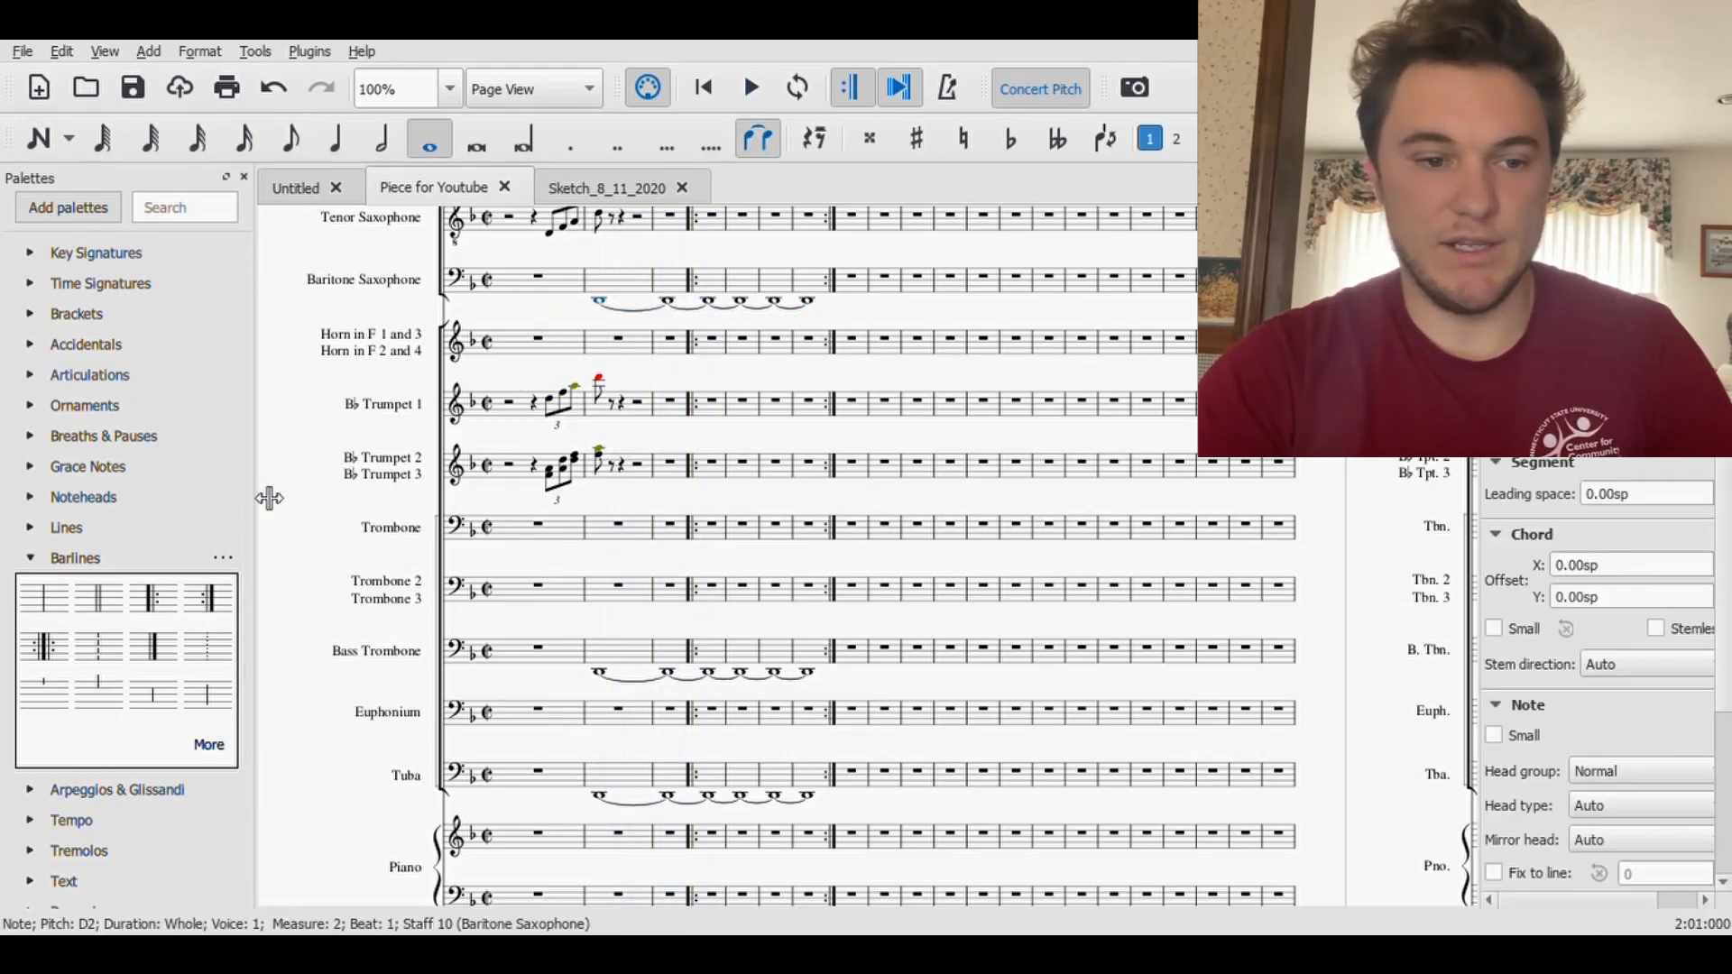
{"action": "left_click", "coordinate": [30, 558]}
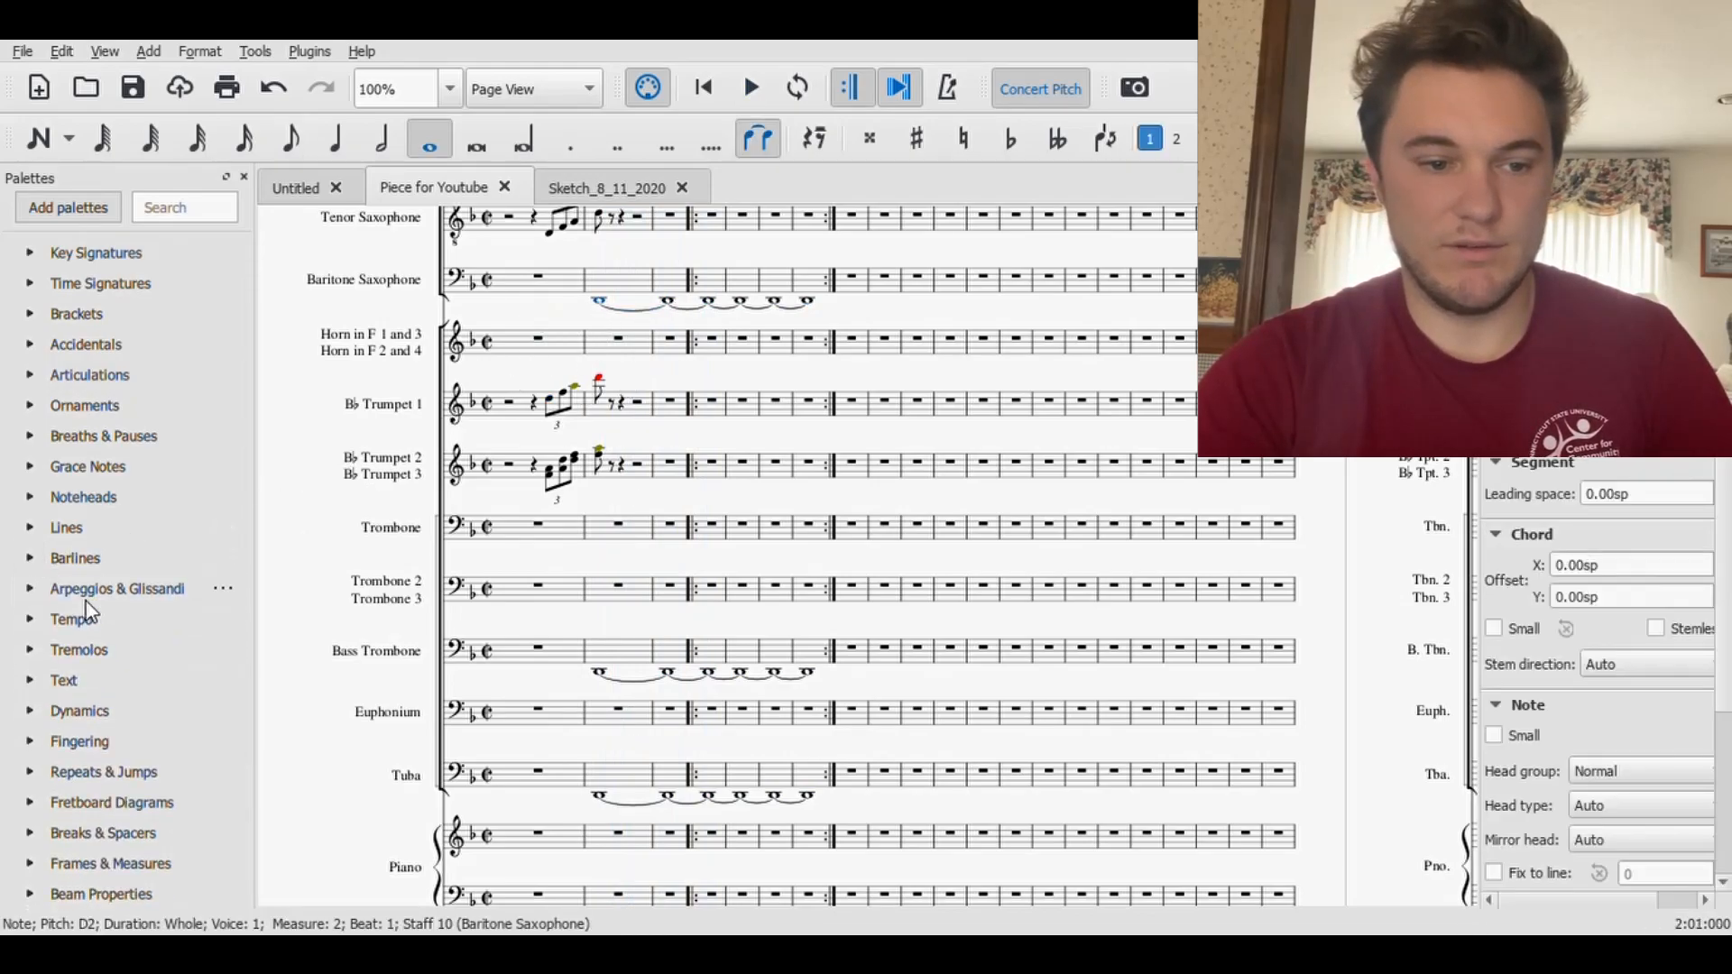
{"action": "left_click", "coordinate": [29, 708]}
{"action": "scroll", "coordinate": [149, 761], "scroll_direction": "down", "scroll_amount": 3}
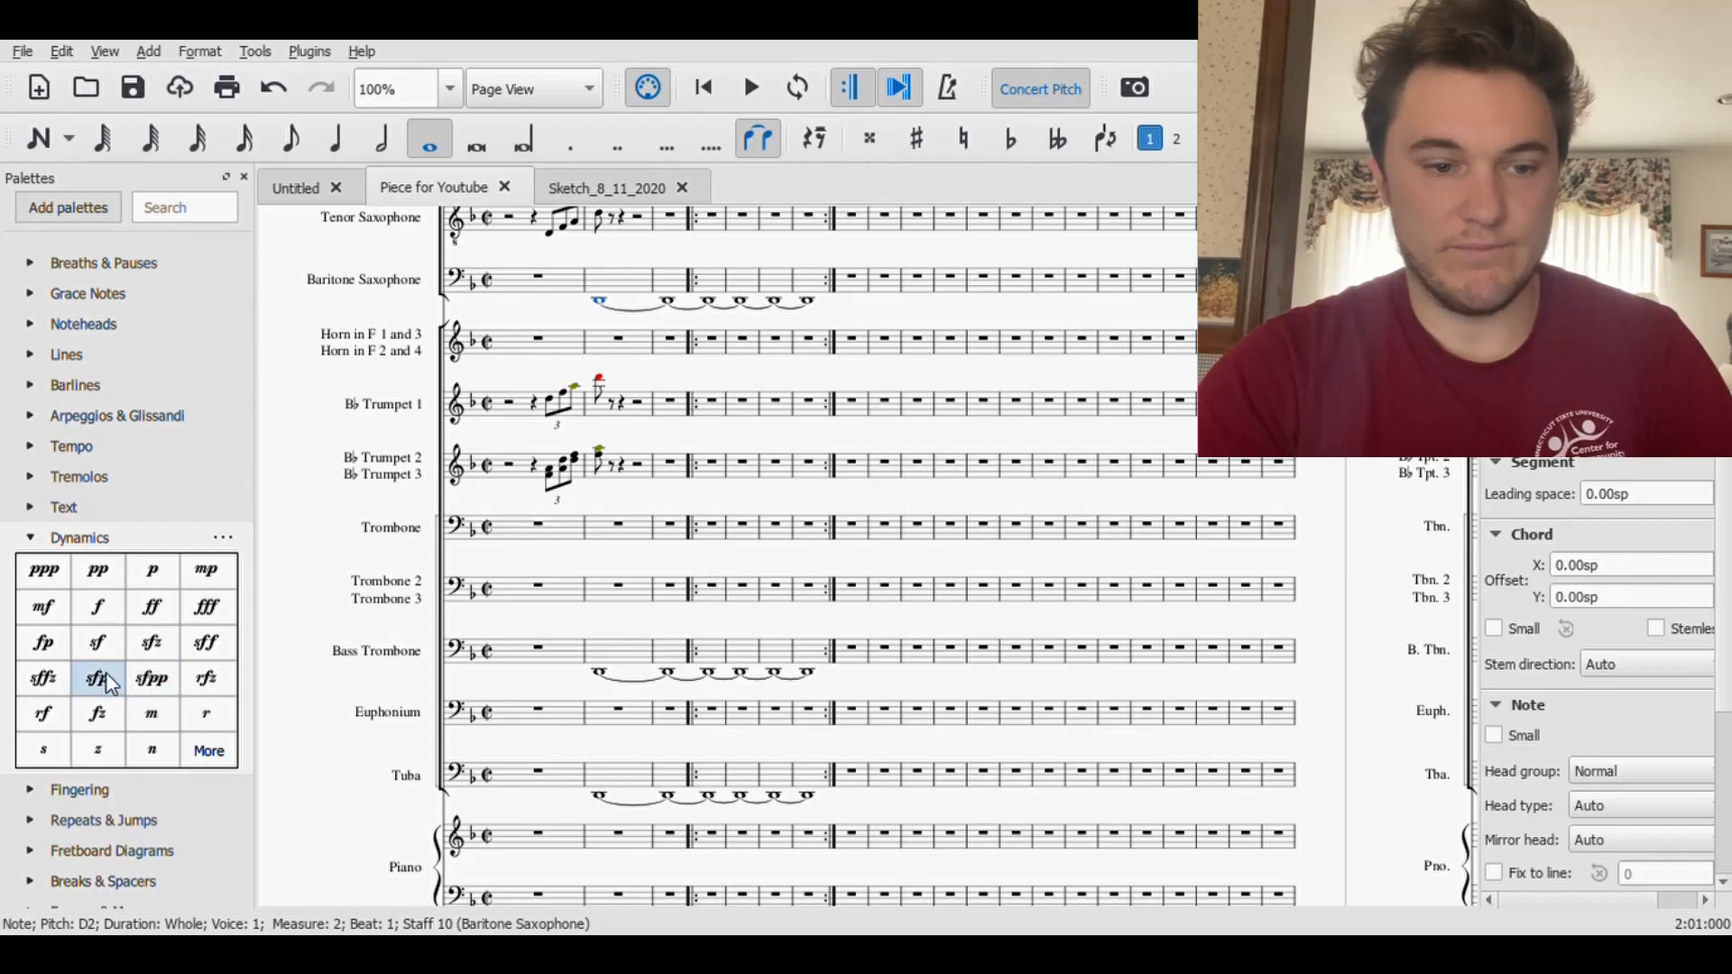
{"action": "left_click", "coordinate": [164, 576]}
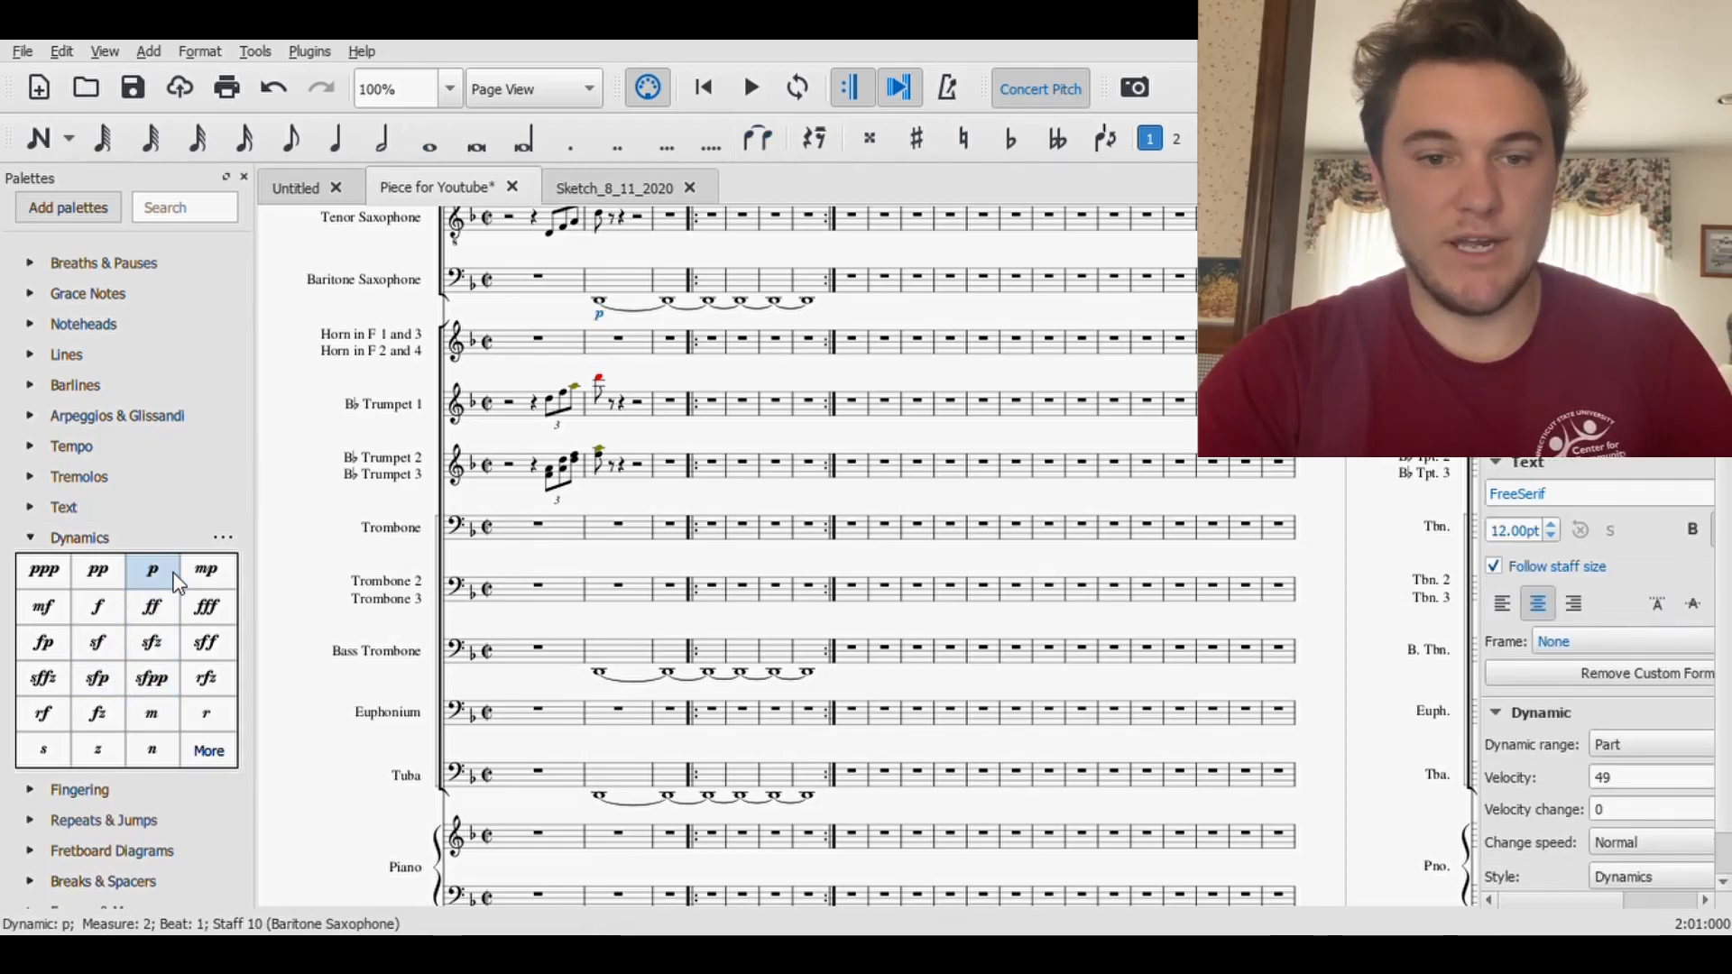
- Add a p dynamic to the measure 2 notes of the Bass Trombone and Tuba
{"action": "left_click", "coordinate": [601, 679]}
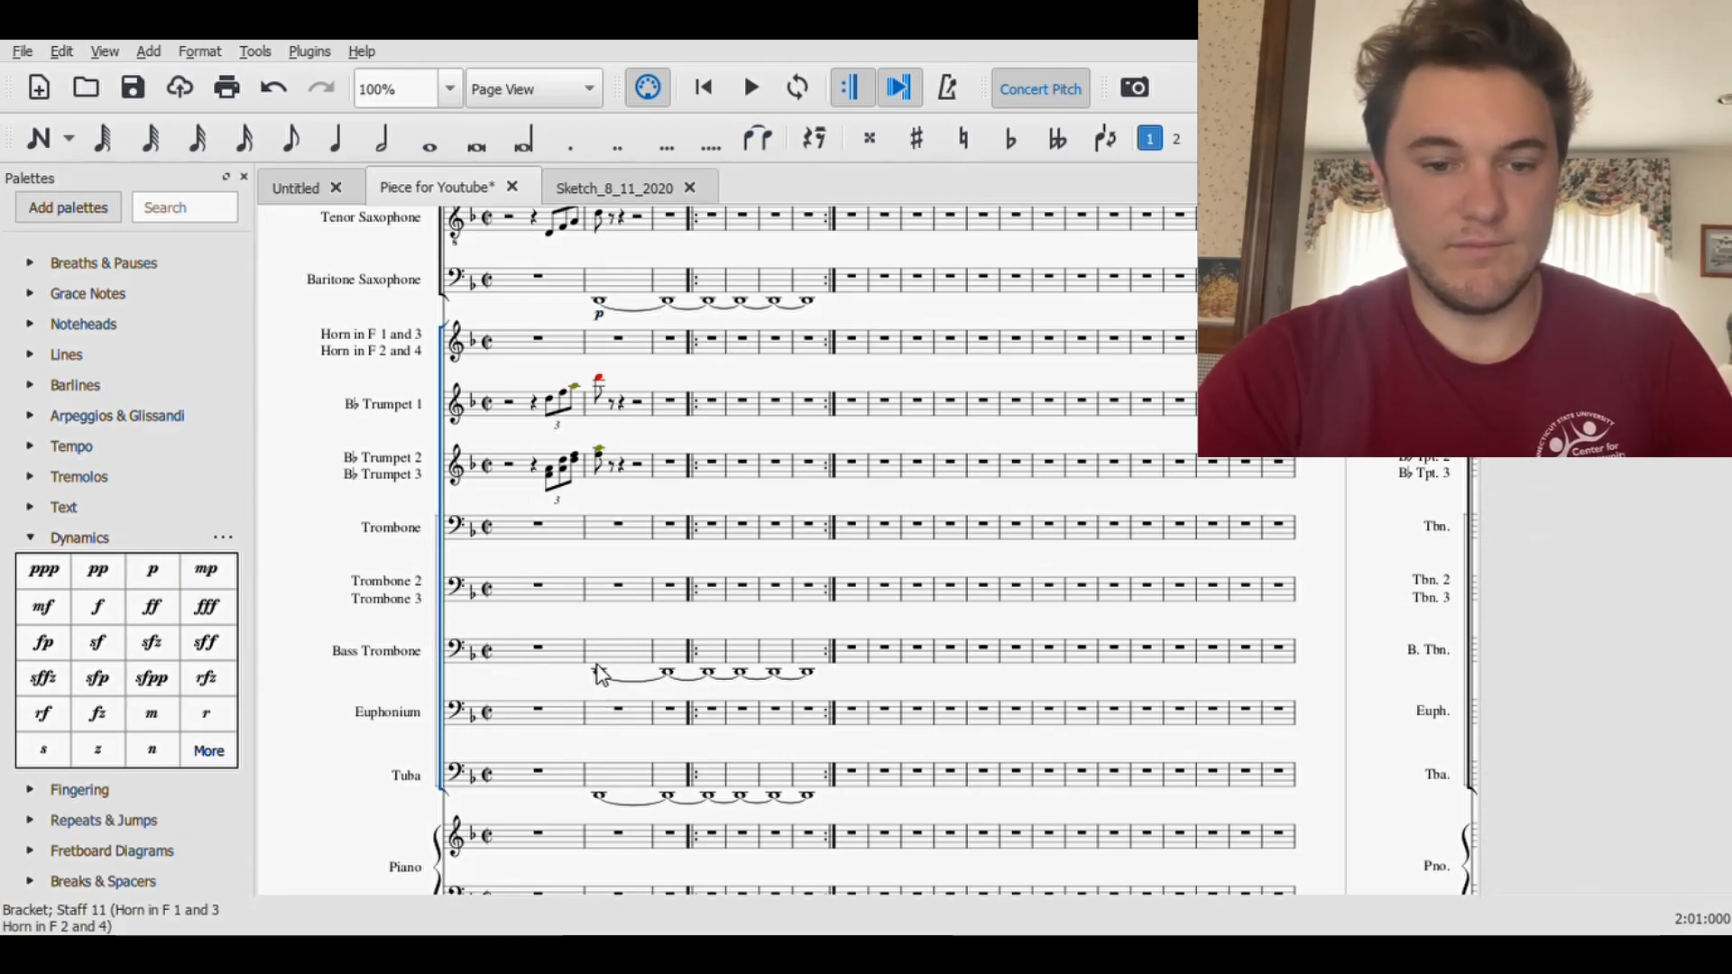
{"action": "left_click", "coordinate": [600, 674]}
{"action": "left_click", "coordinate": [153, 570]}
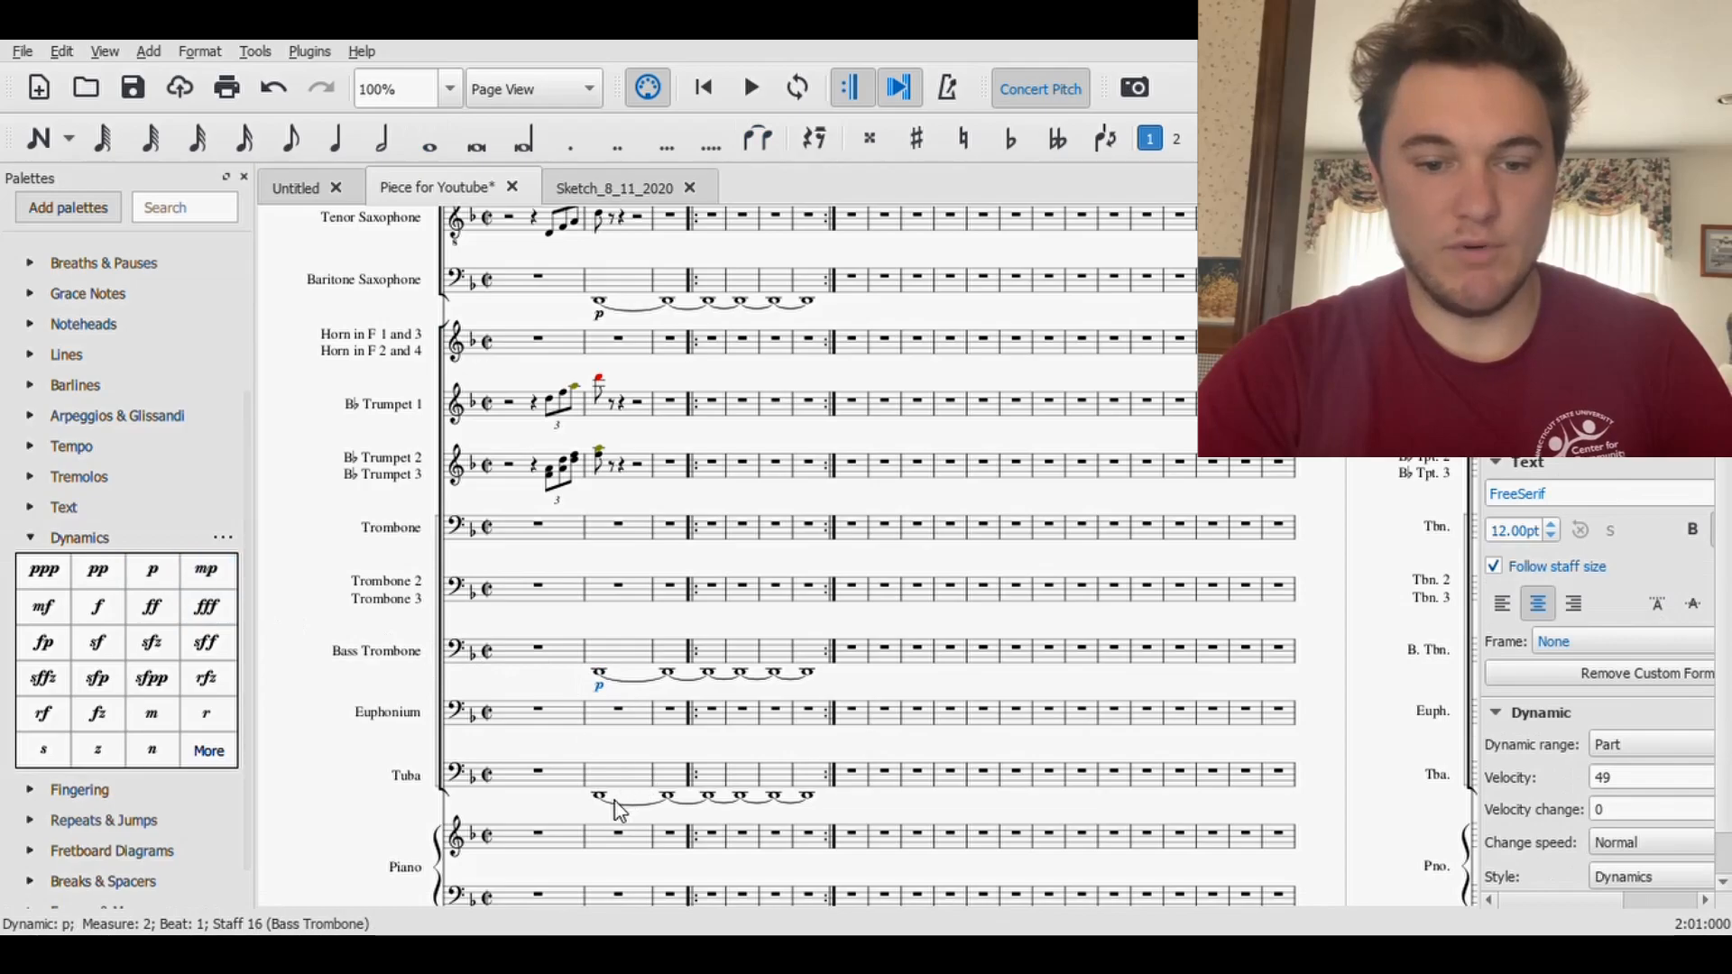
{"action": "left_click", "coordinate": [600, 797]}
{"action": "left_click", "coordinate": [153, 569]}
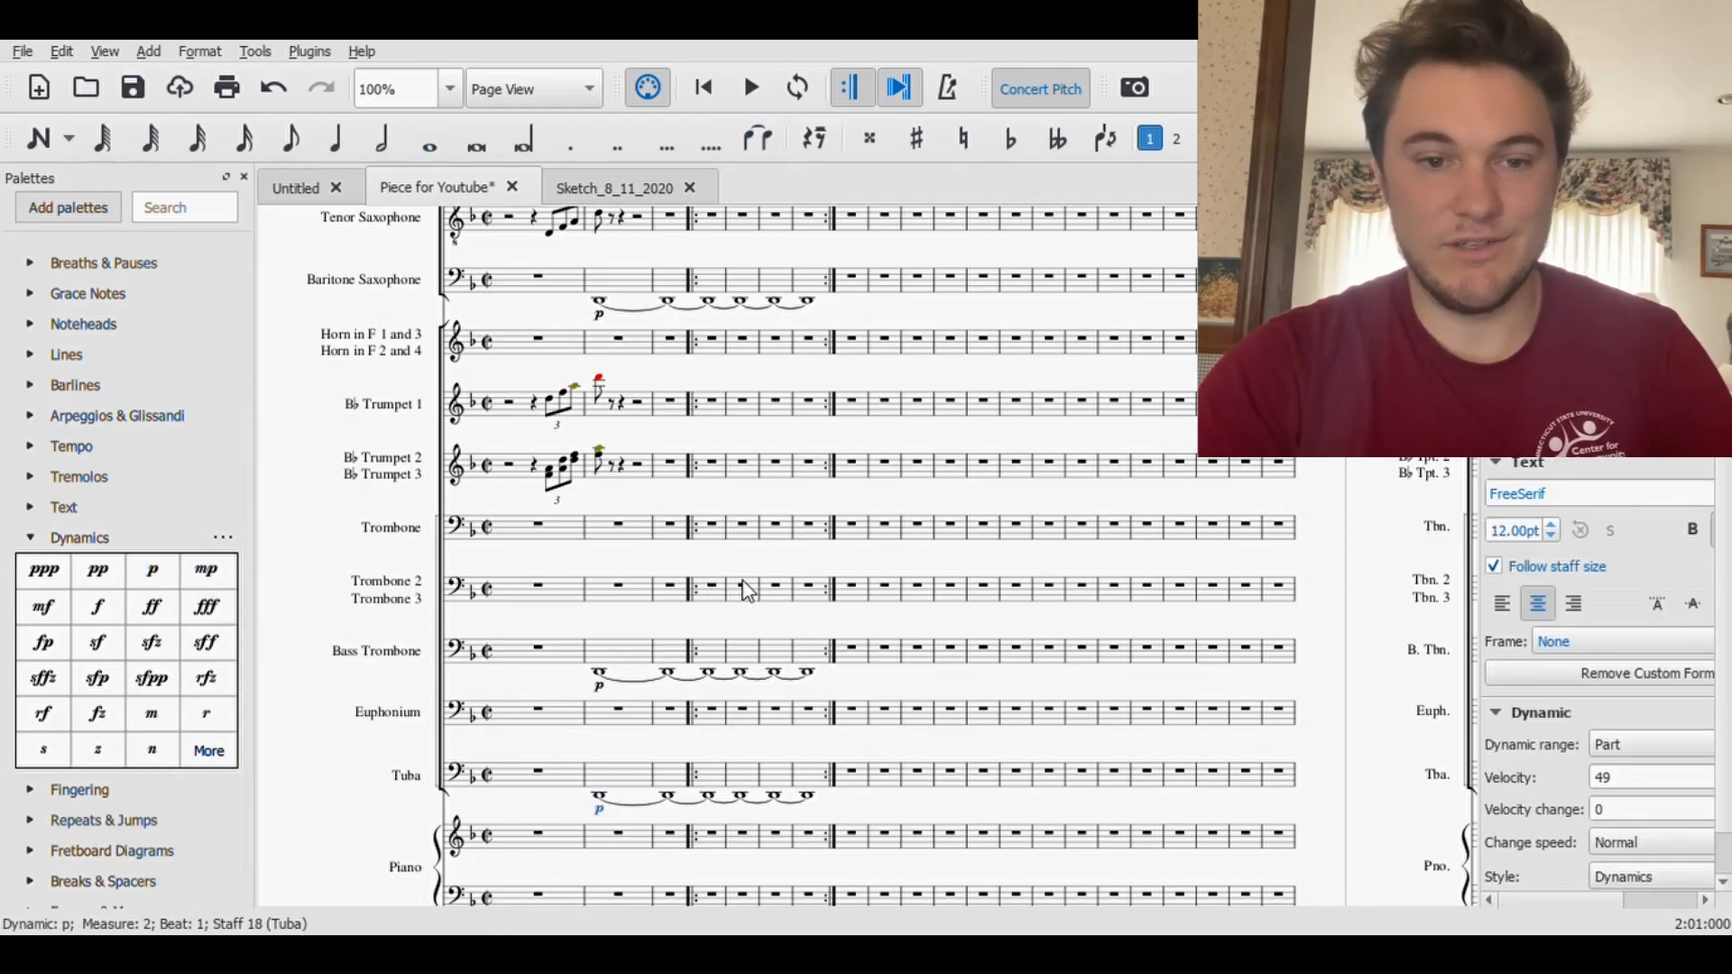
- Add a p dynamic to the measure 2 notes of the Bass Clarinet and Bassoon together, and save the score
{"action": "scroll", "coordinate": [747, 591], "scroll_direction": "up", "scroll_amount": 4}
{"action": "left_click", "coordinate": [598, 467]}
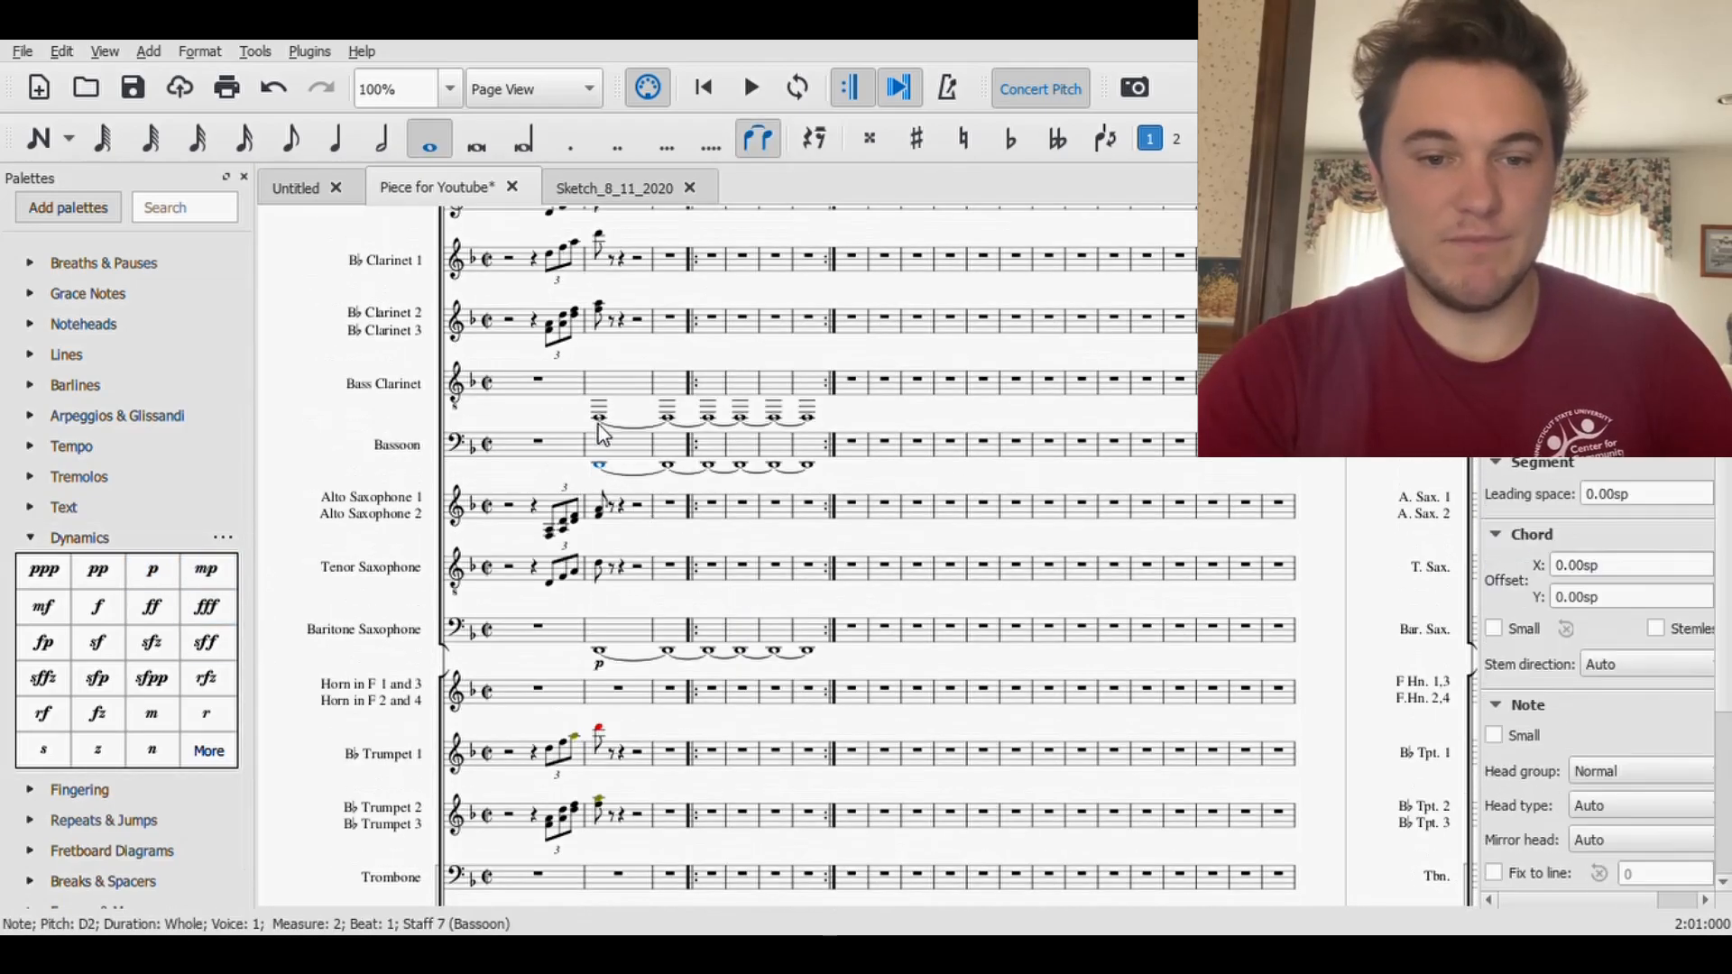
{"action": "left_click", "coordinate": [599, 416], "text": "shift"}
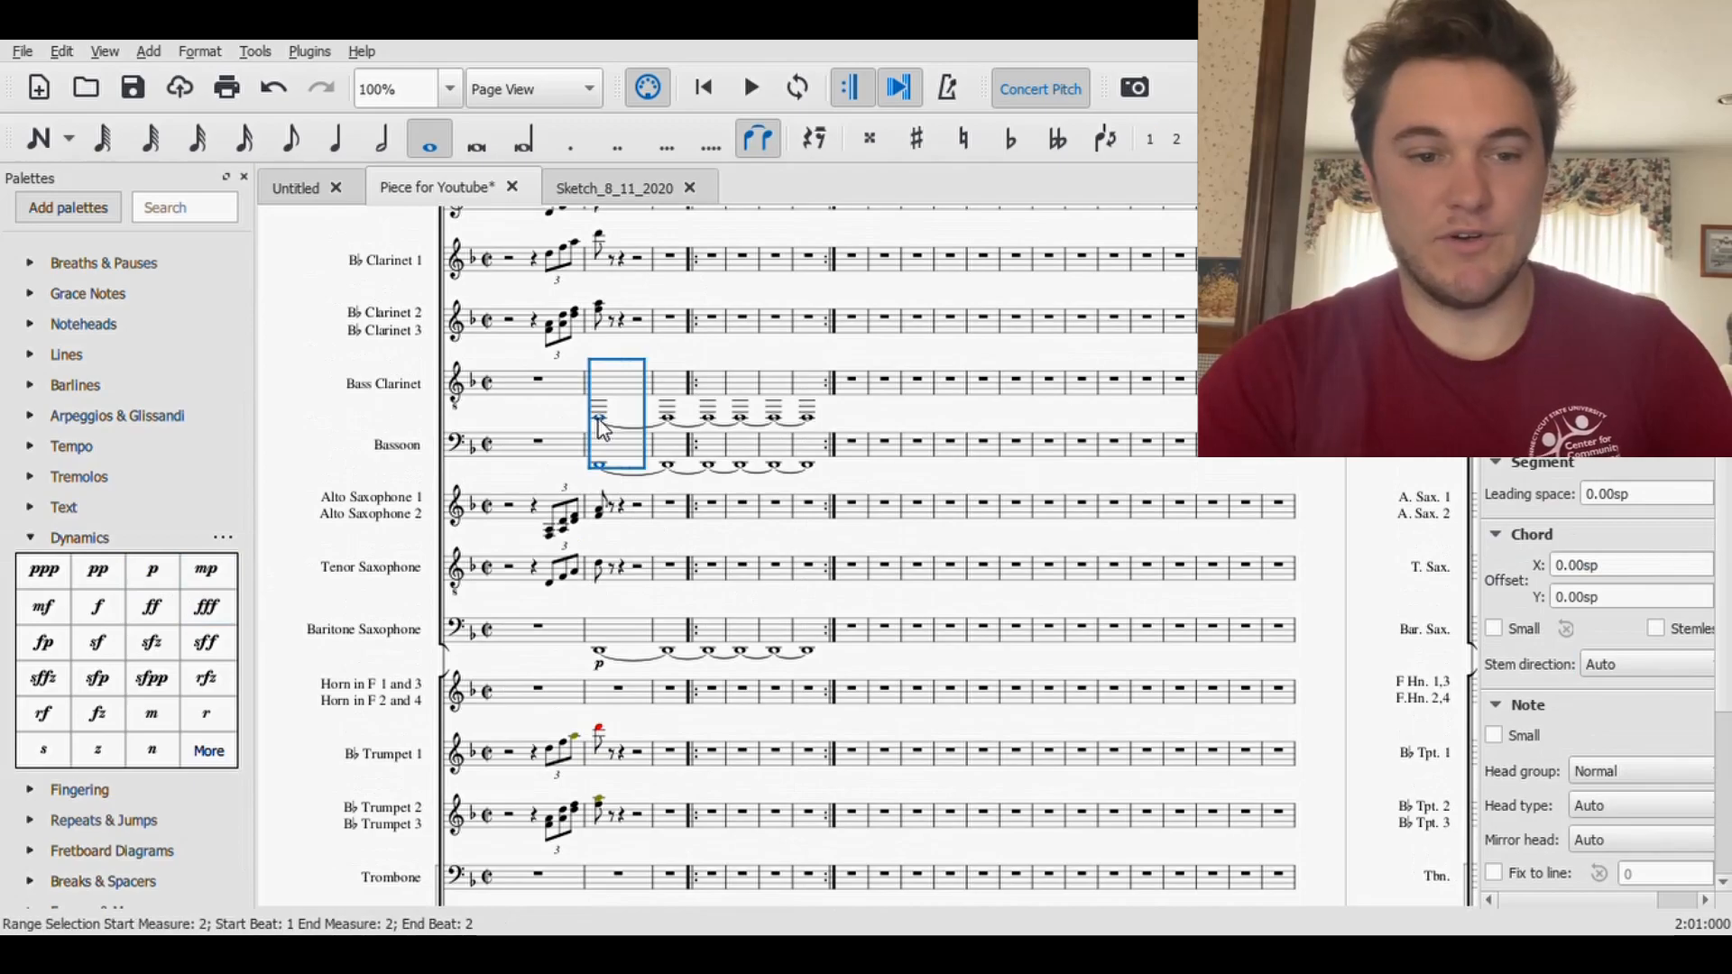
{"action": "left_click", "coordinate": [152, 569]}
{"action": "left_click", "coordinate": [476, 413]}
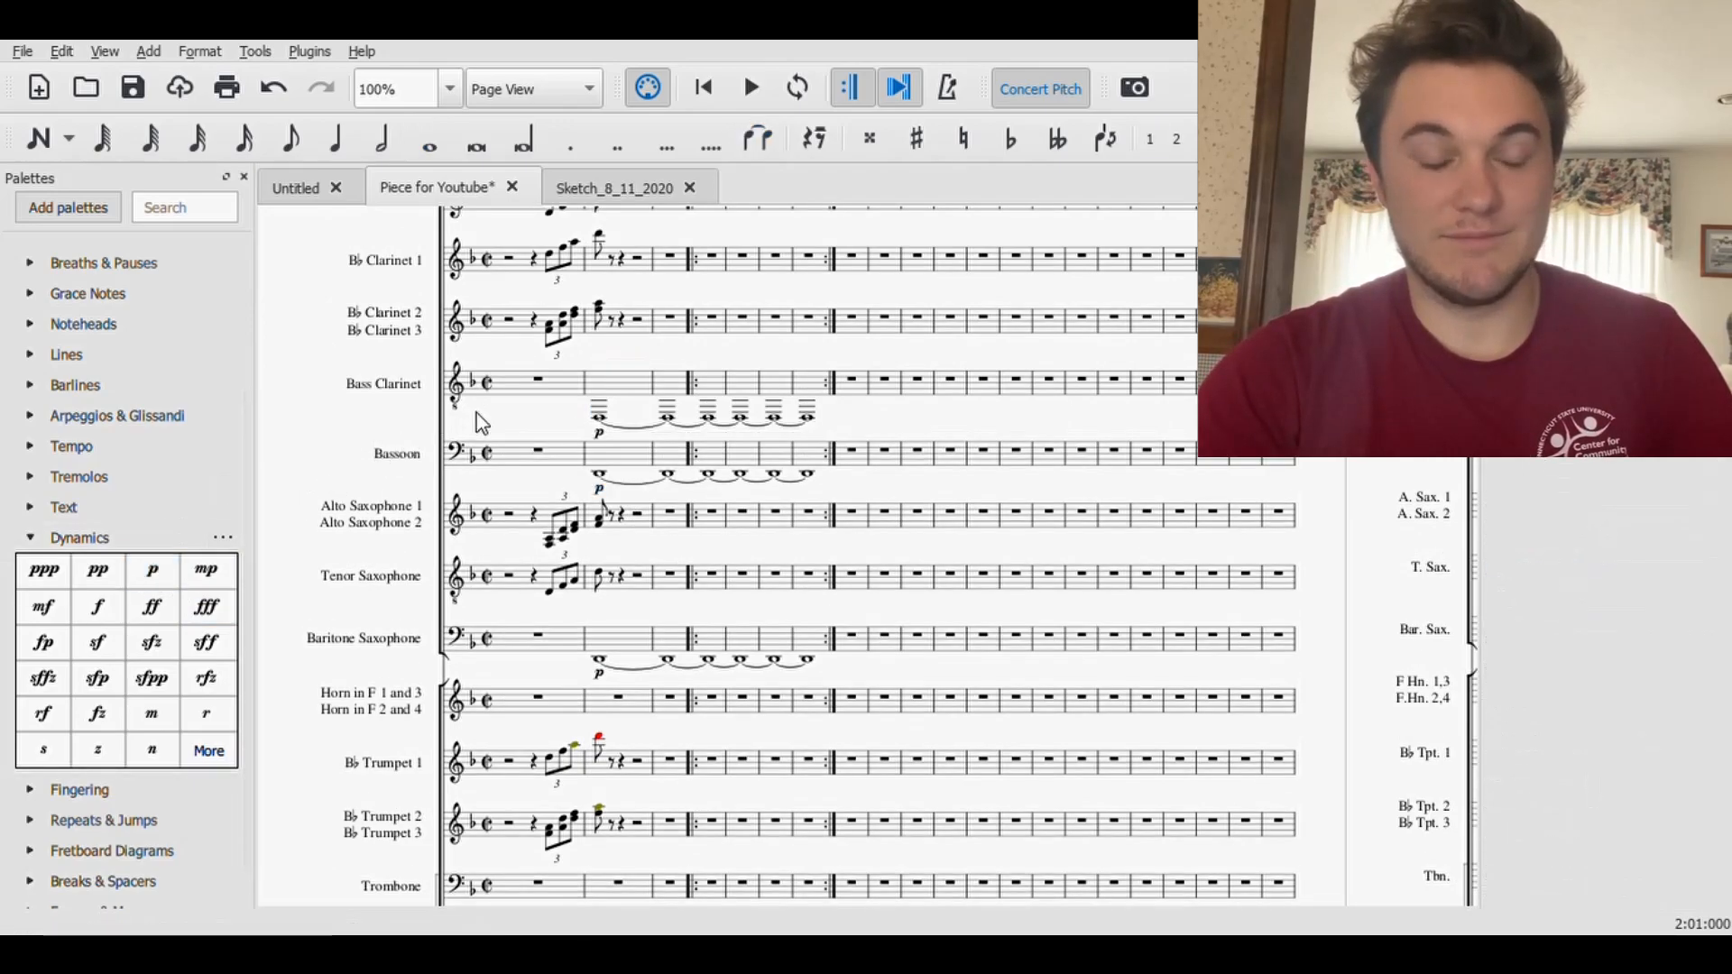
{"action": "left_click", "coordinate": [122, 100]}
- Add a bass clef at measure 8 of the upper Piano staff
{"action": "scroll", "coordinate": [852, 571], "scroll_direction": "down", "scroll_amount": 6}
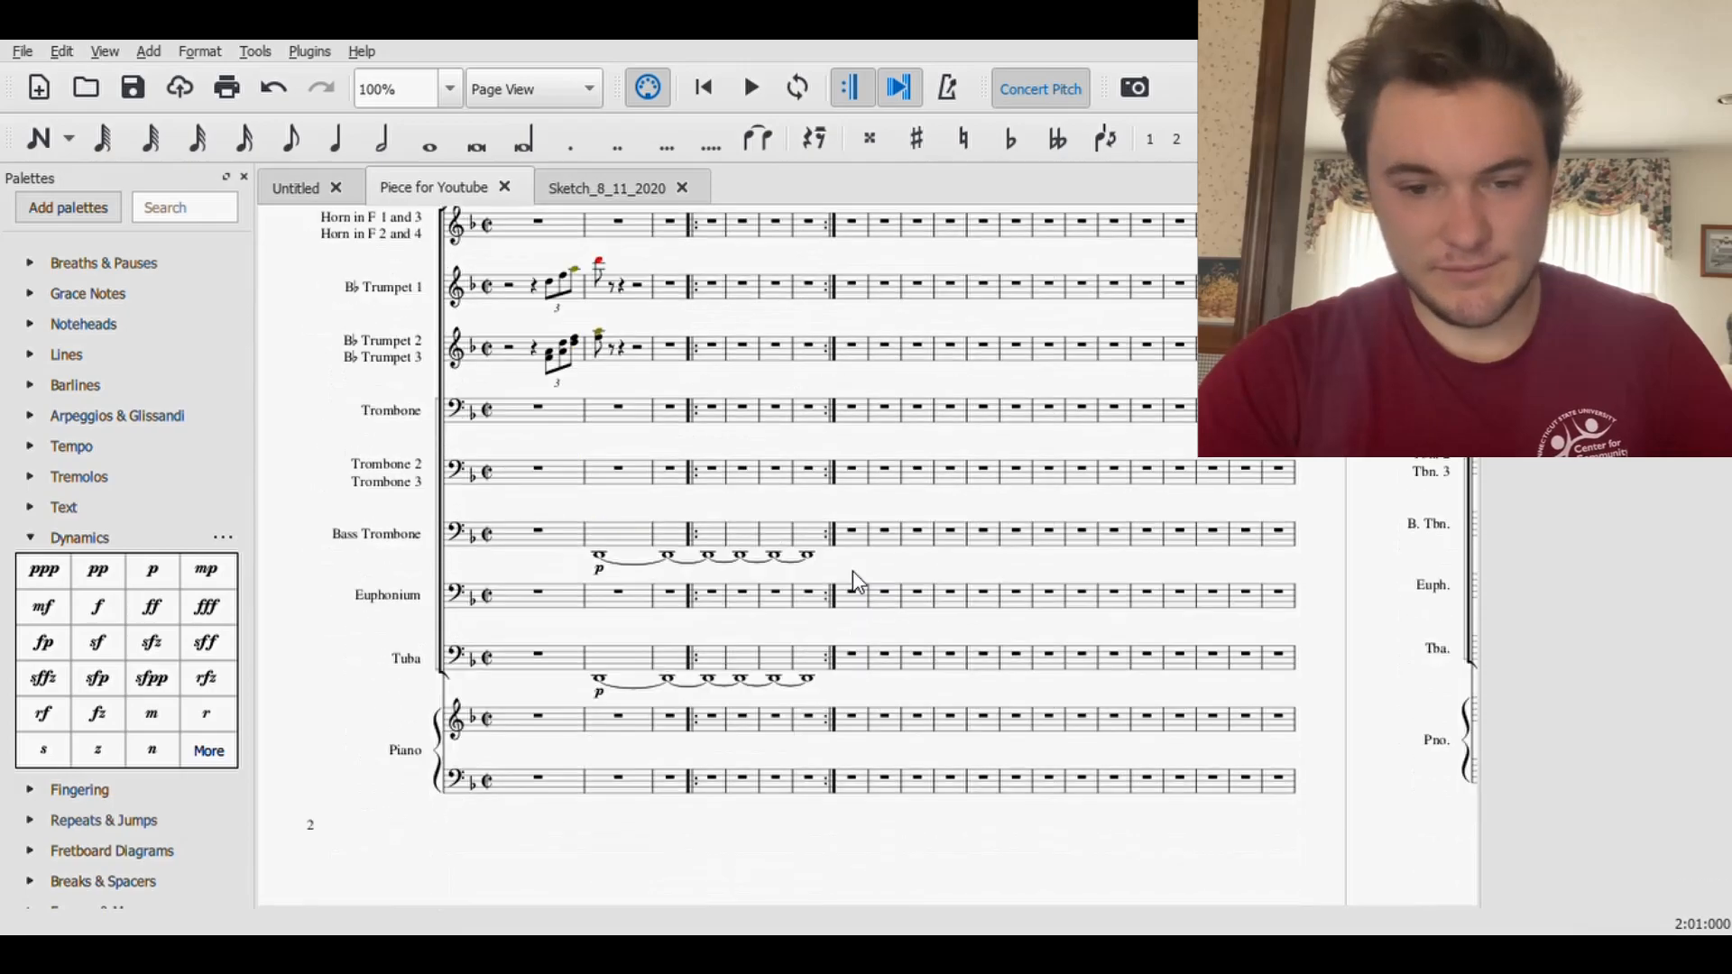
{"action": "left_click", "coordinate": [852, 720]}
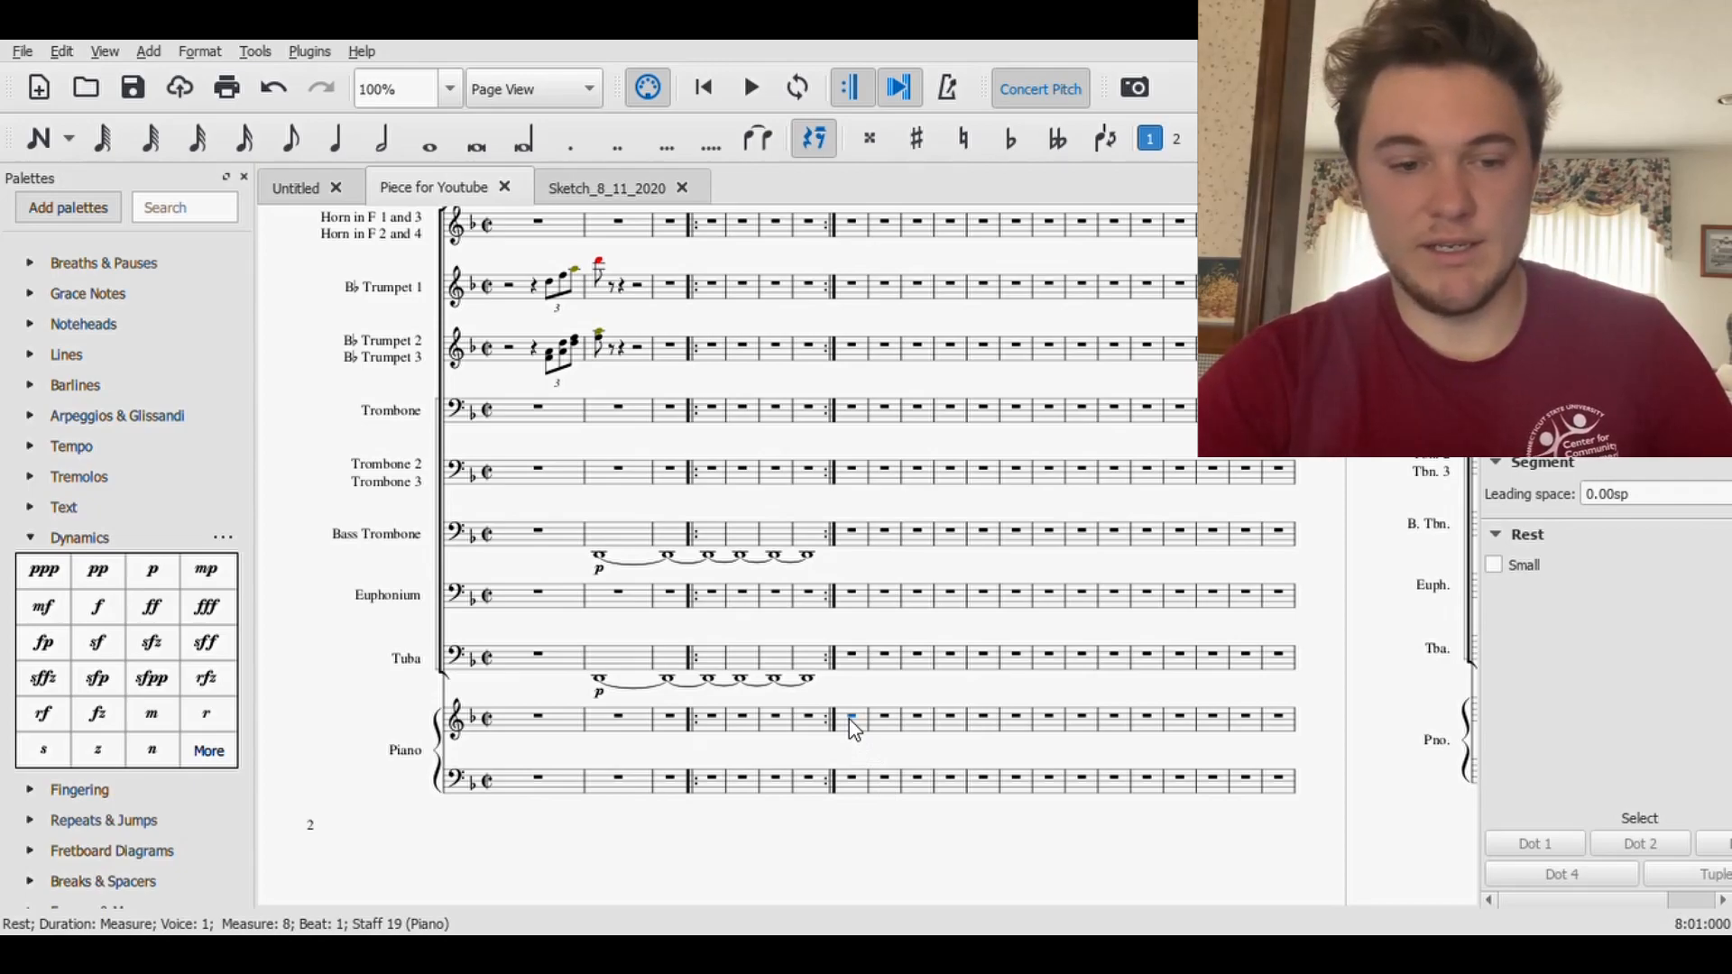
{"action": "left_click", "coordinate": [60, 540]}
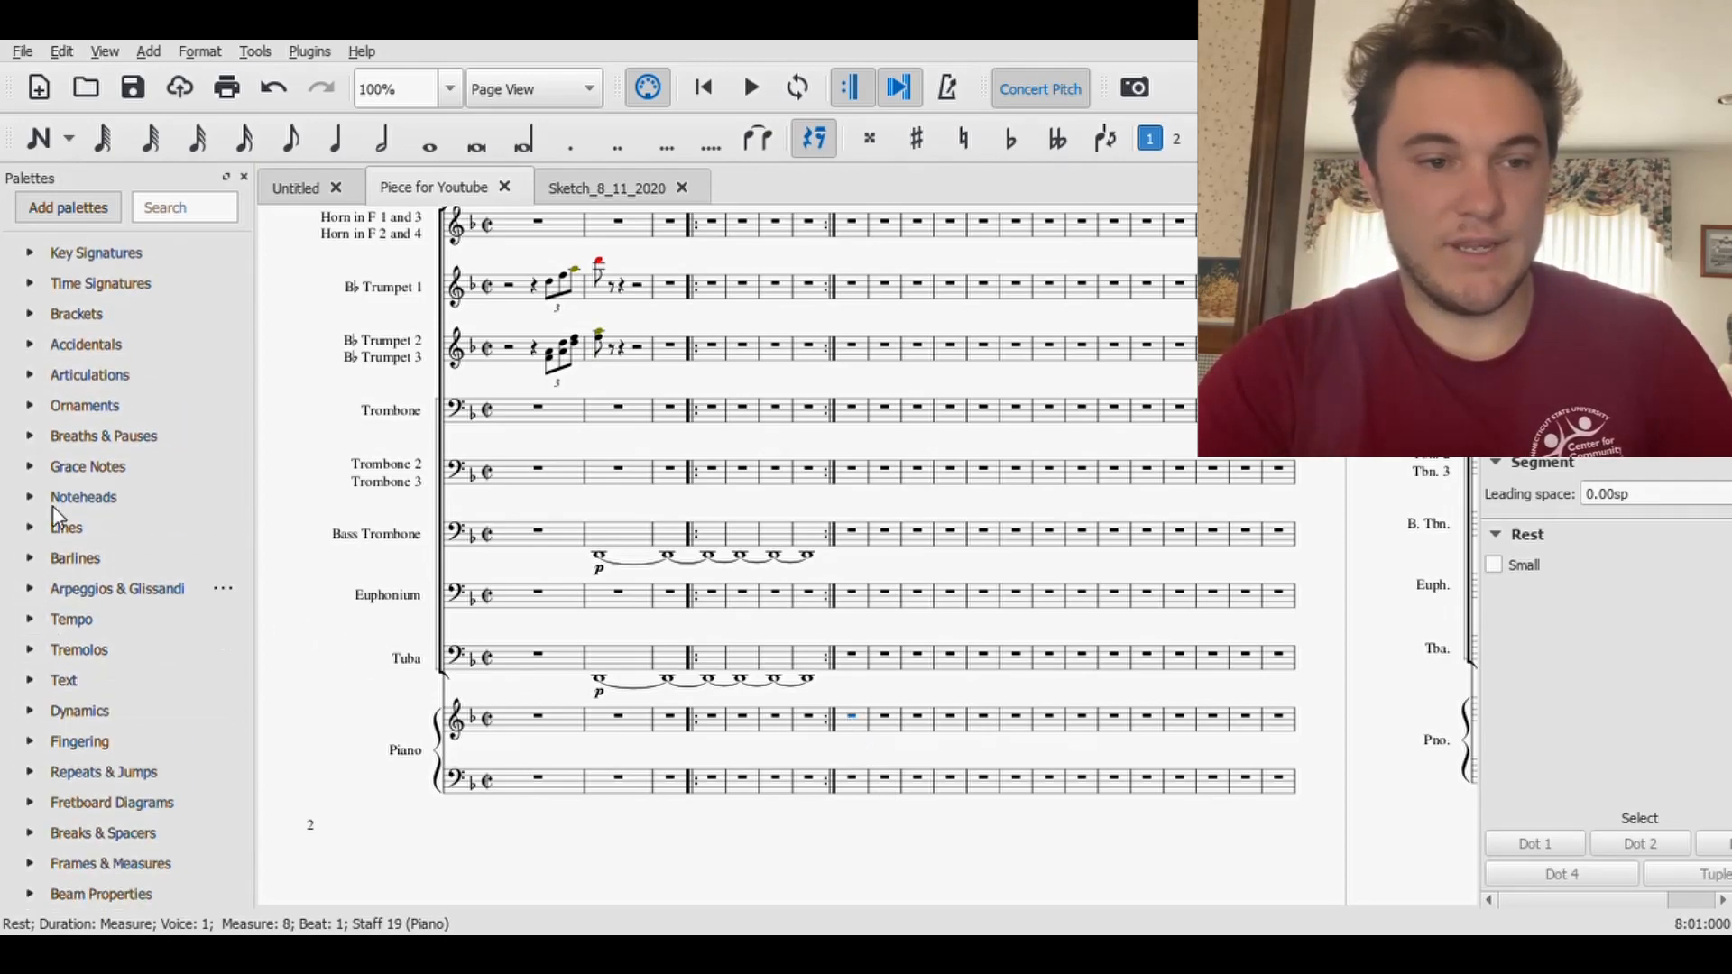
{"action": "scroll", "coordinate": [36, 293], "scroll_direction": "up", "scroll_amount": 1}
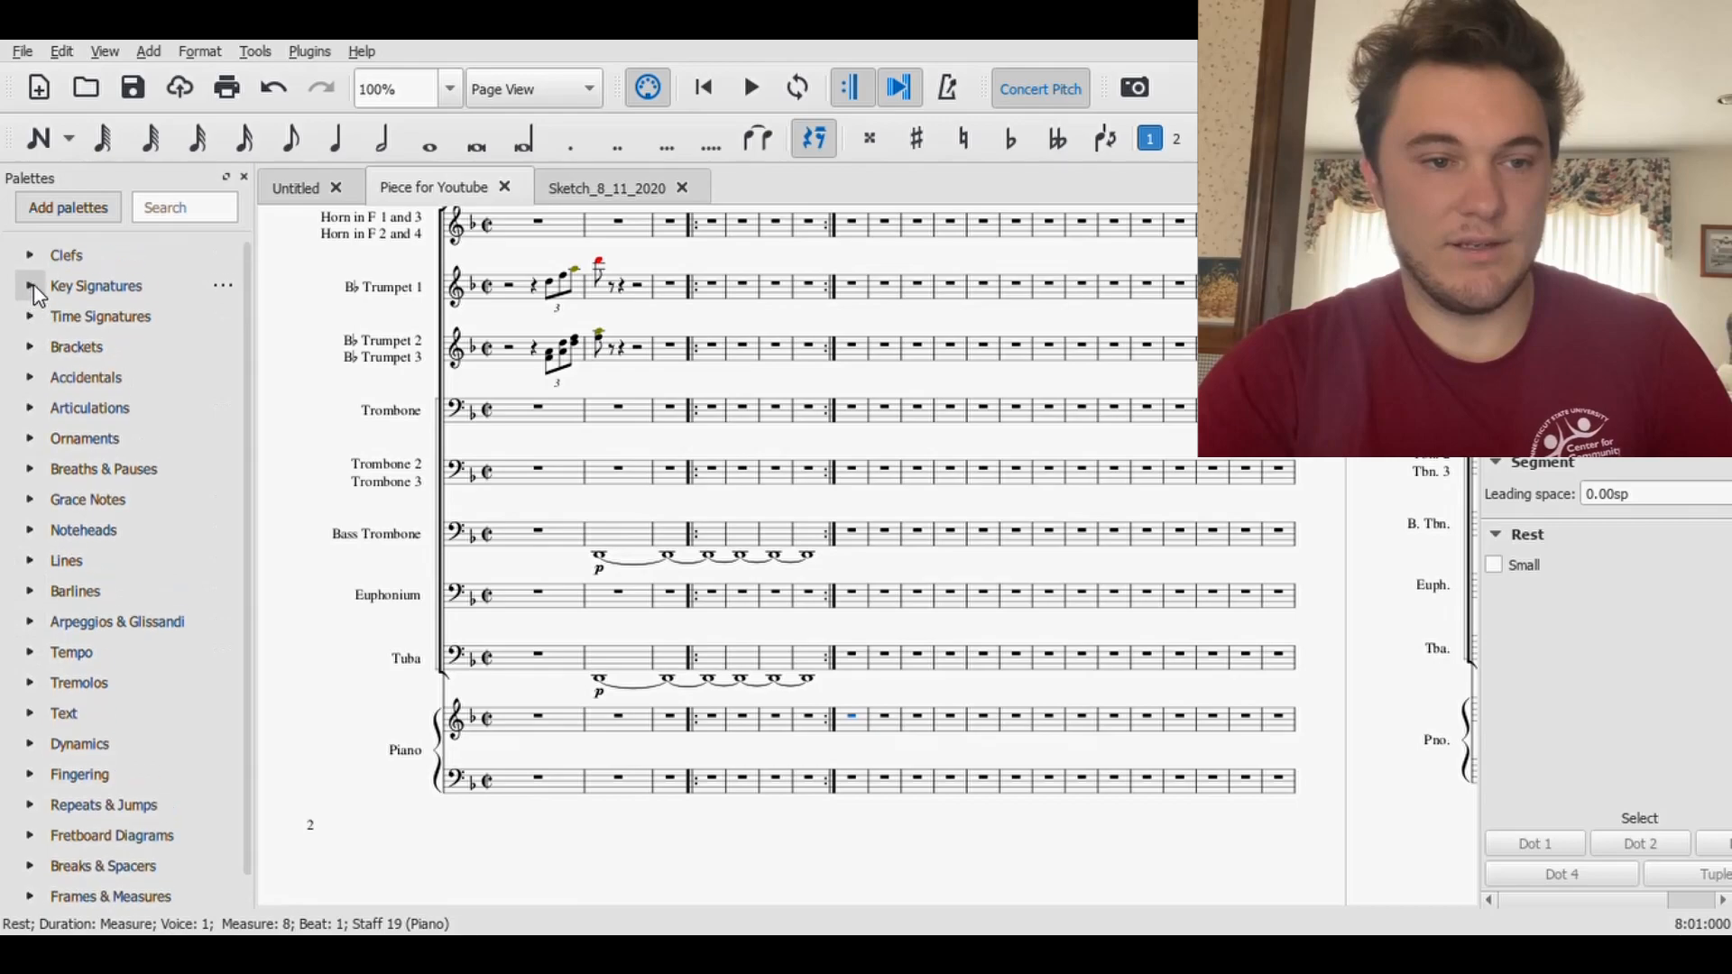
{"action": "left_click", "coordinate": [33, 260]}
{"action": "left_click_drag", "start_coordinate": [99, 501], "coordinate": [846, 728]}
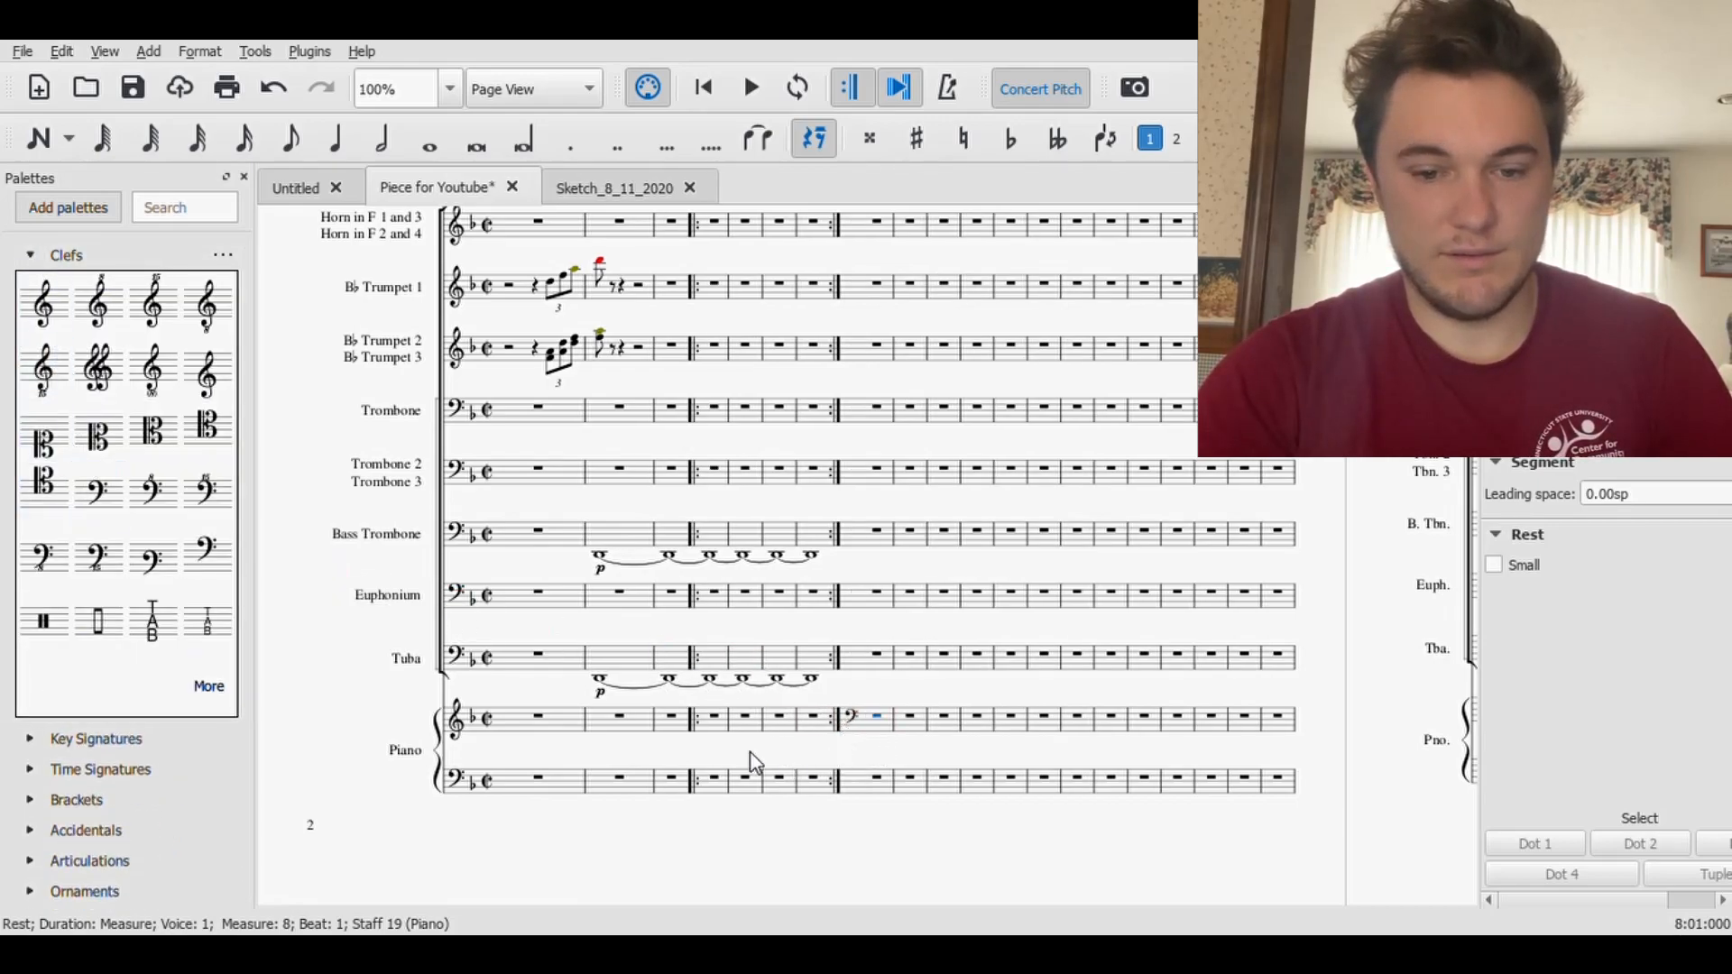
- Replace the treble clef at the start of the upper Piano staff with a bass clef
{"action": "left_click", "coordinate": [453, 722]}
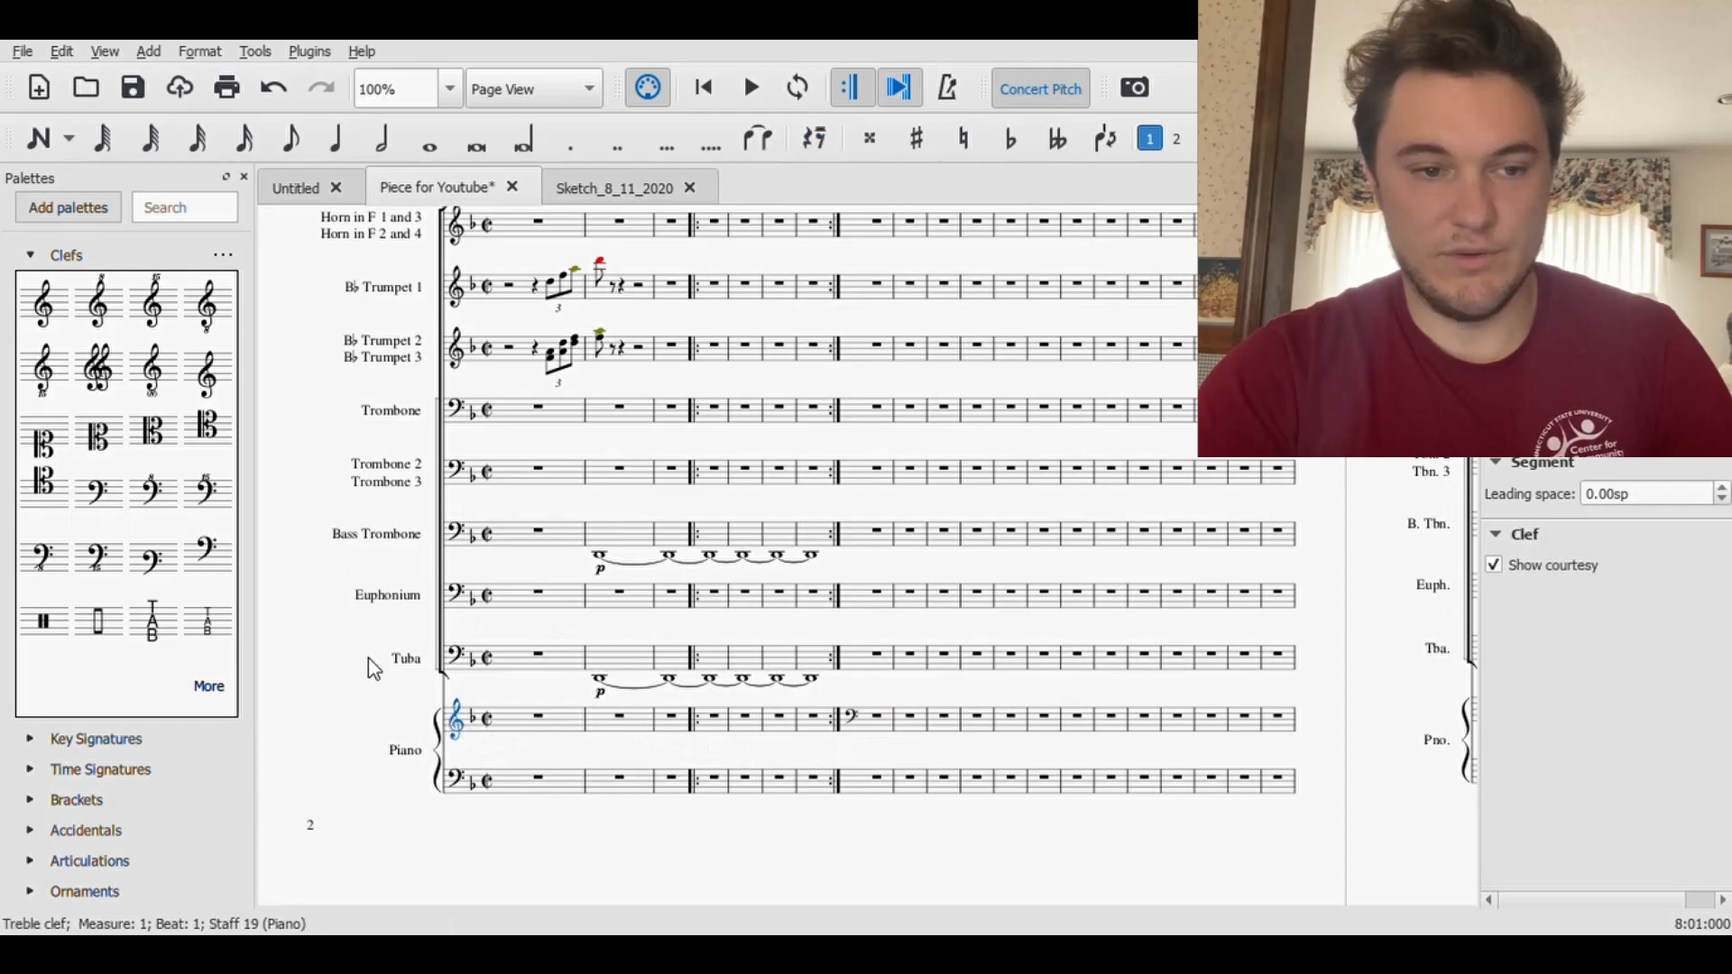
{"action": "left_click_drag", "start_coordinate": [97, 492], "coordinate": [455, 722]}
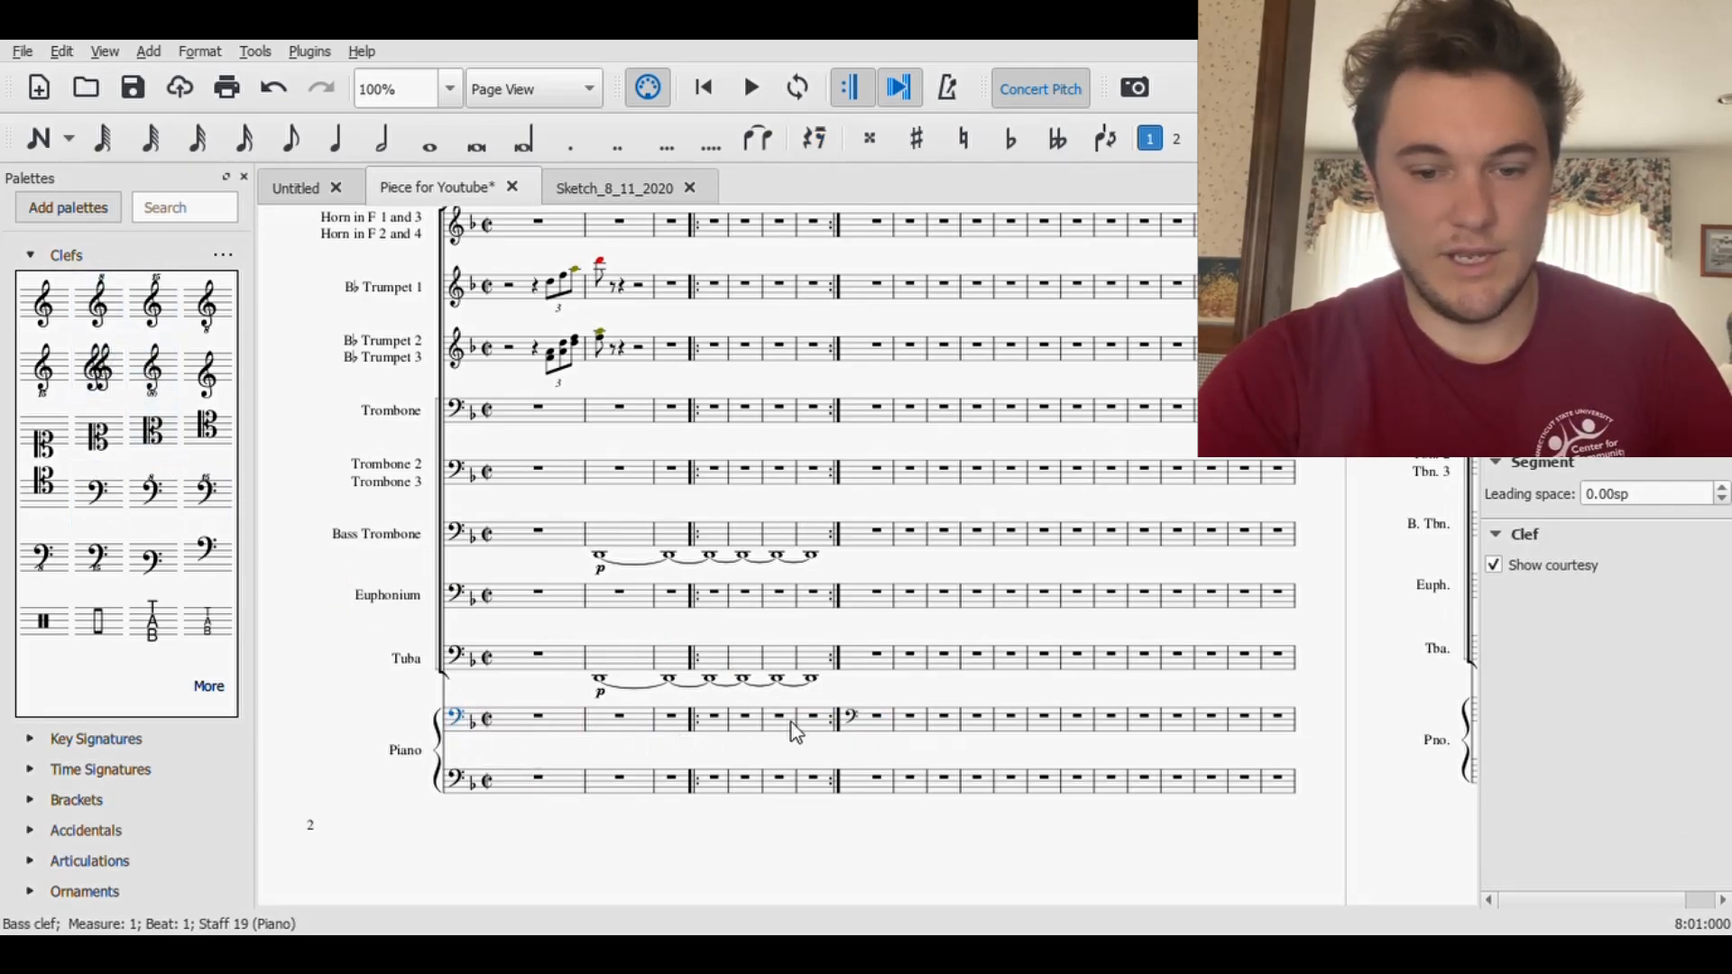
- Delete the redundant bass clef at measure 8 of the upper Piano staff, and save the score
{"action": "left_click", "coordinate": [844, 722]}
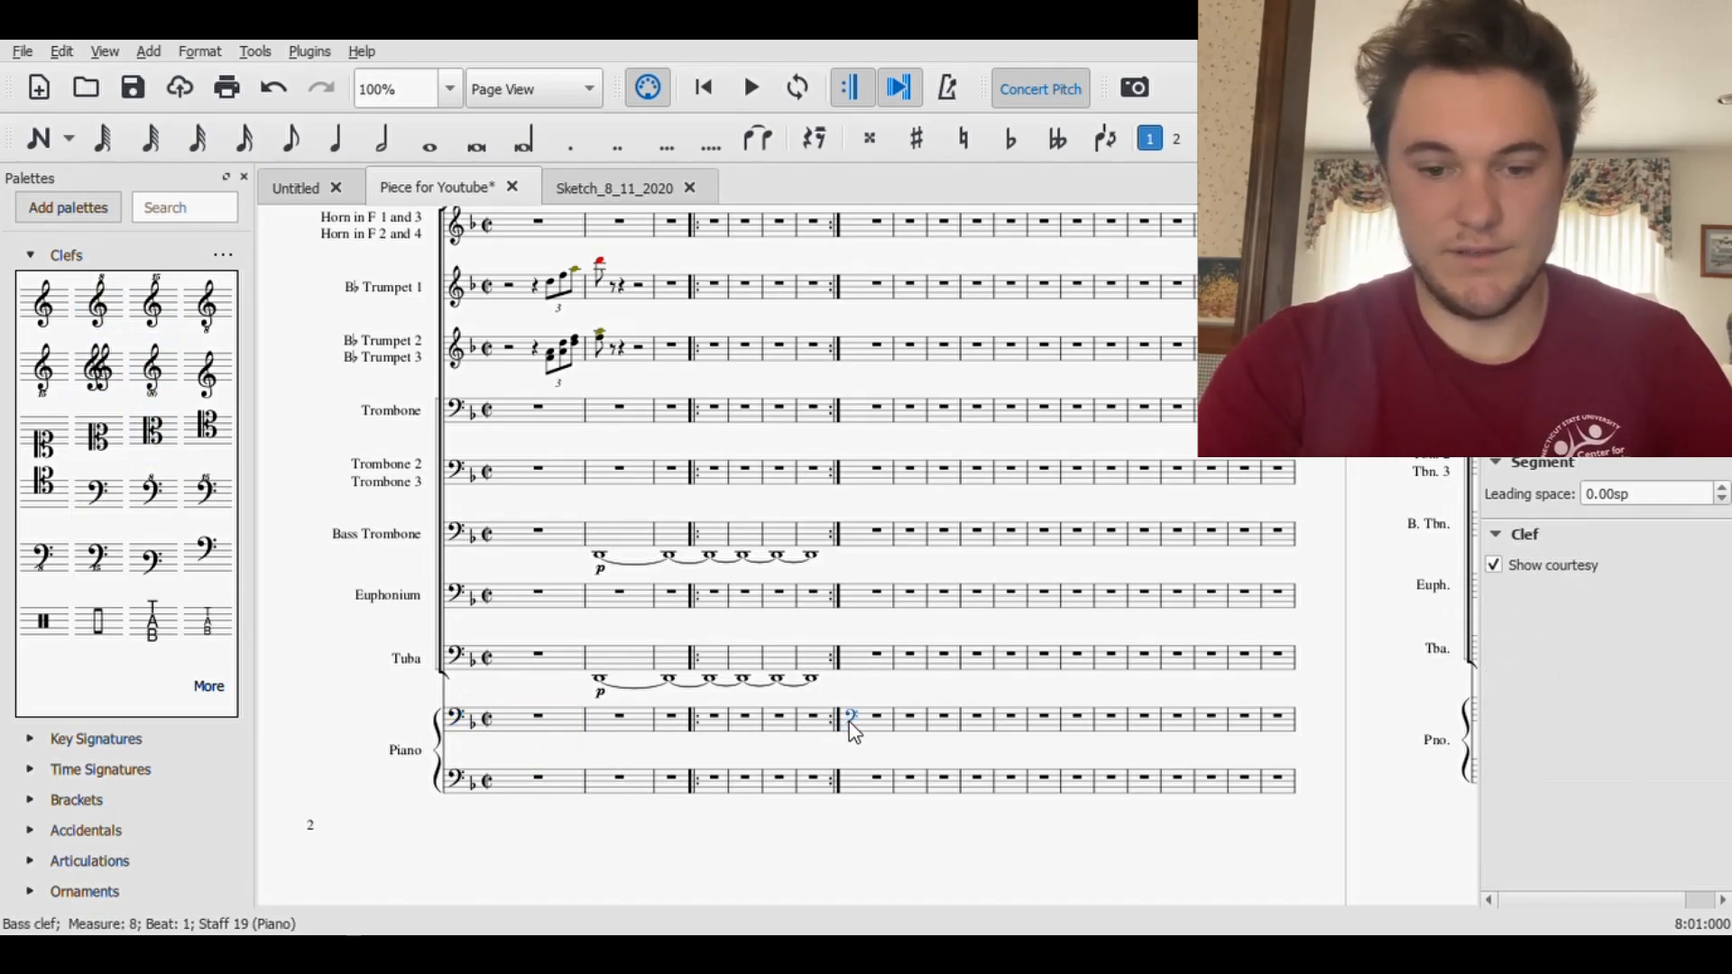
{"action": "key", "text": "Delete"}
{"action": "left_click", "coordinate": [132, 87]}
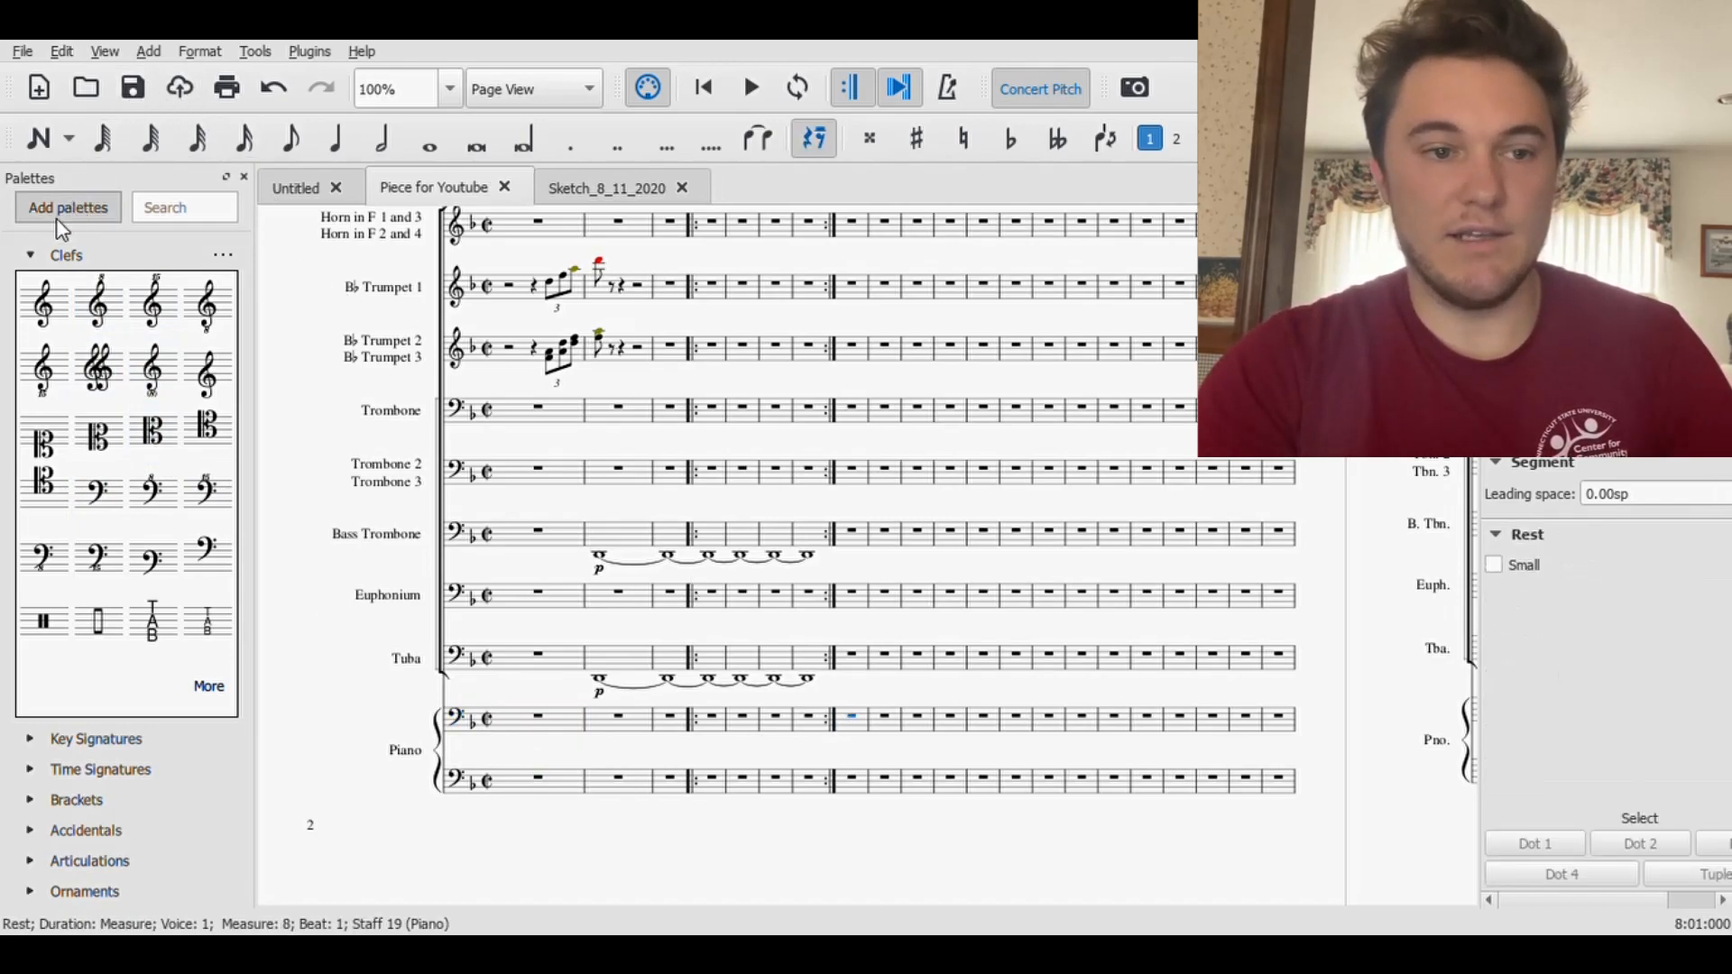
{"action": "left_click", "coordinate": [63, 255]}
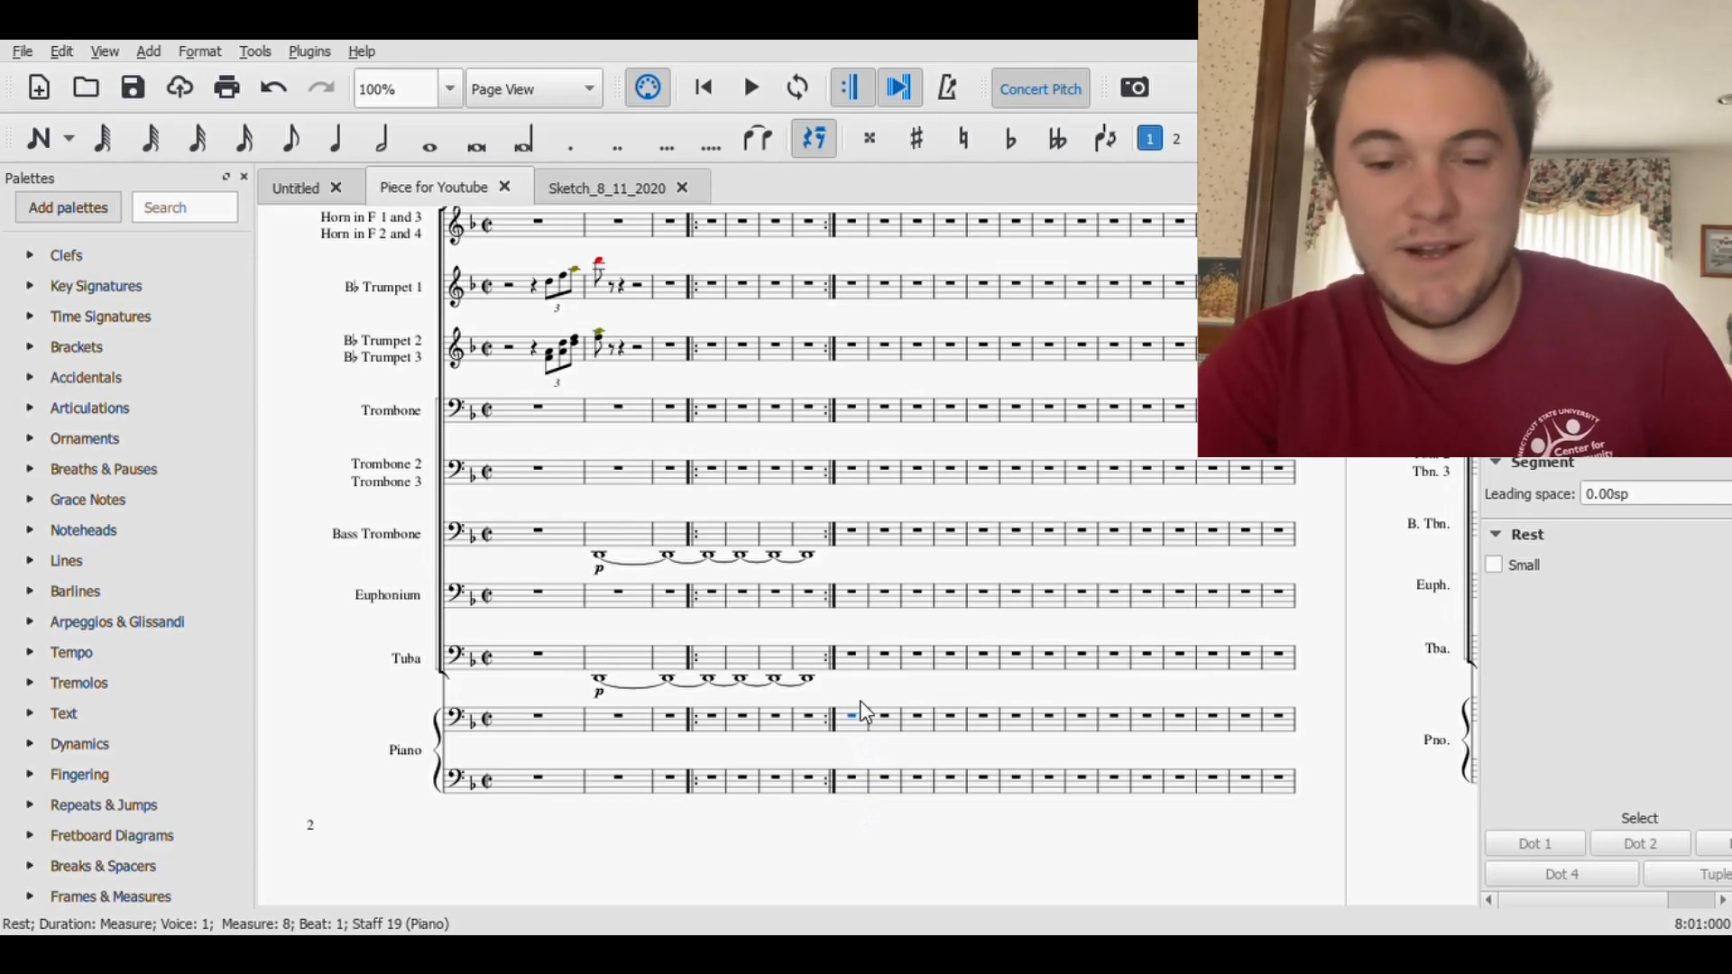
- Consult the opening of the Sketch_8_11_2020 score for the measure 8 piano chord, and return to Piece for Youtube
{"action": "key", "text": "Escape"}
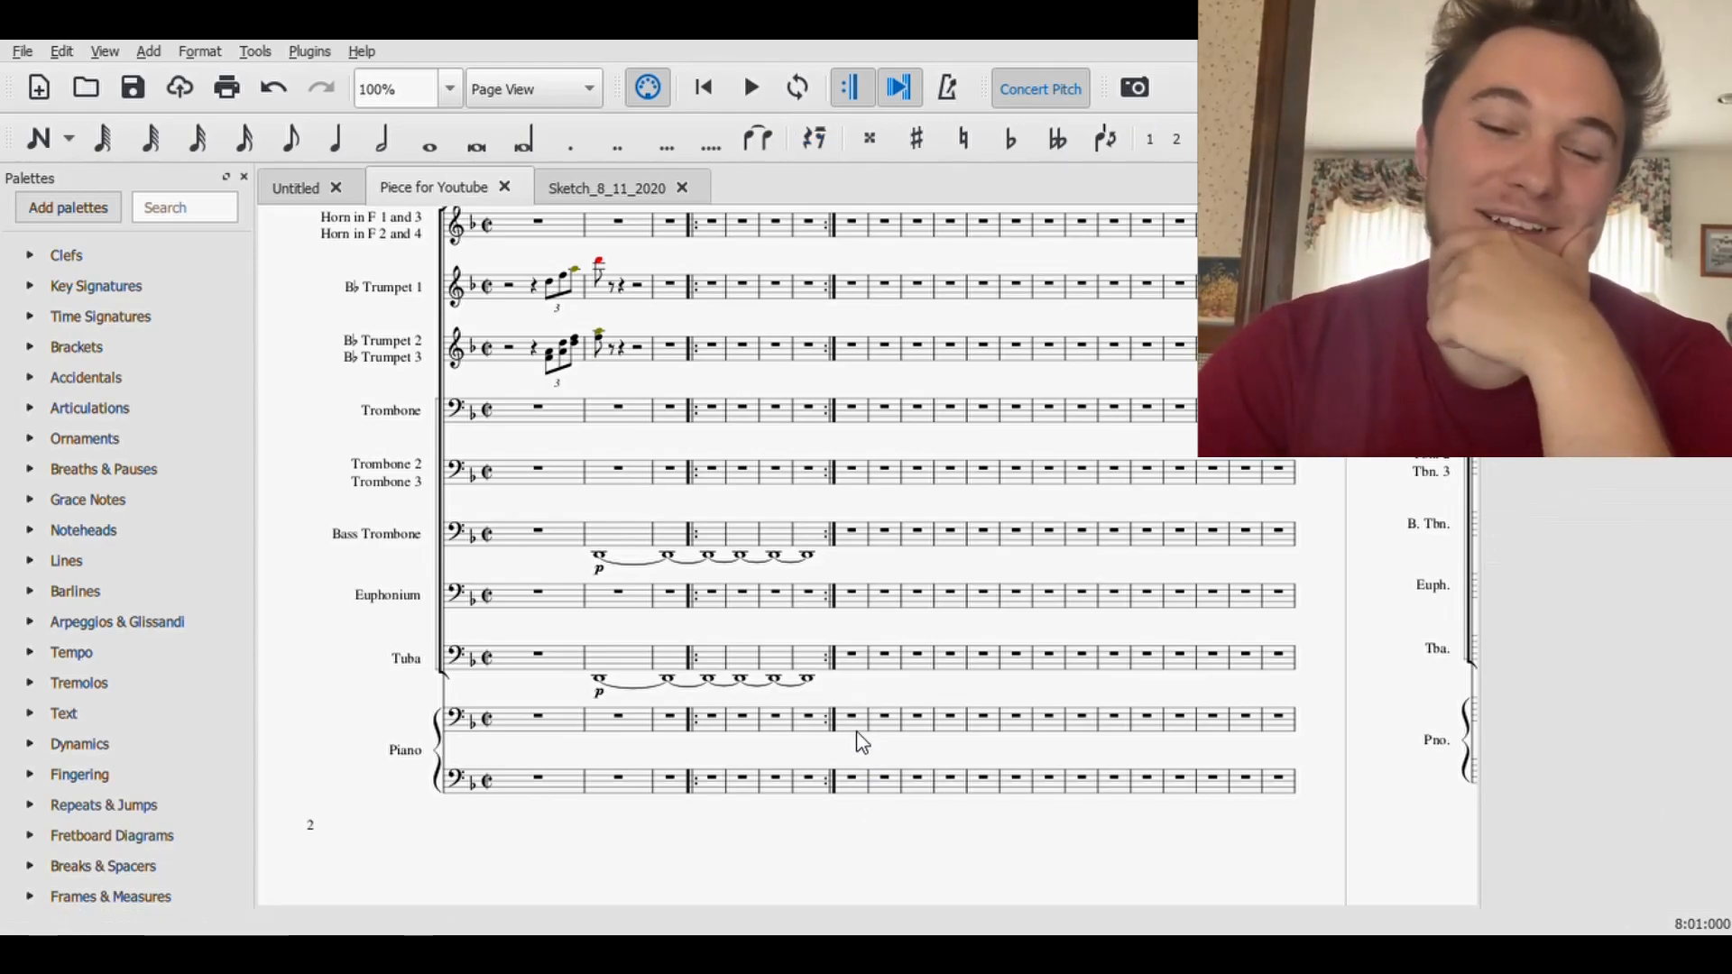
{"action": "left_click", "coordinate": [853, 720]}
{"action": "left_click", "coordinate": [855, 720]}
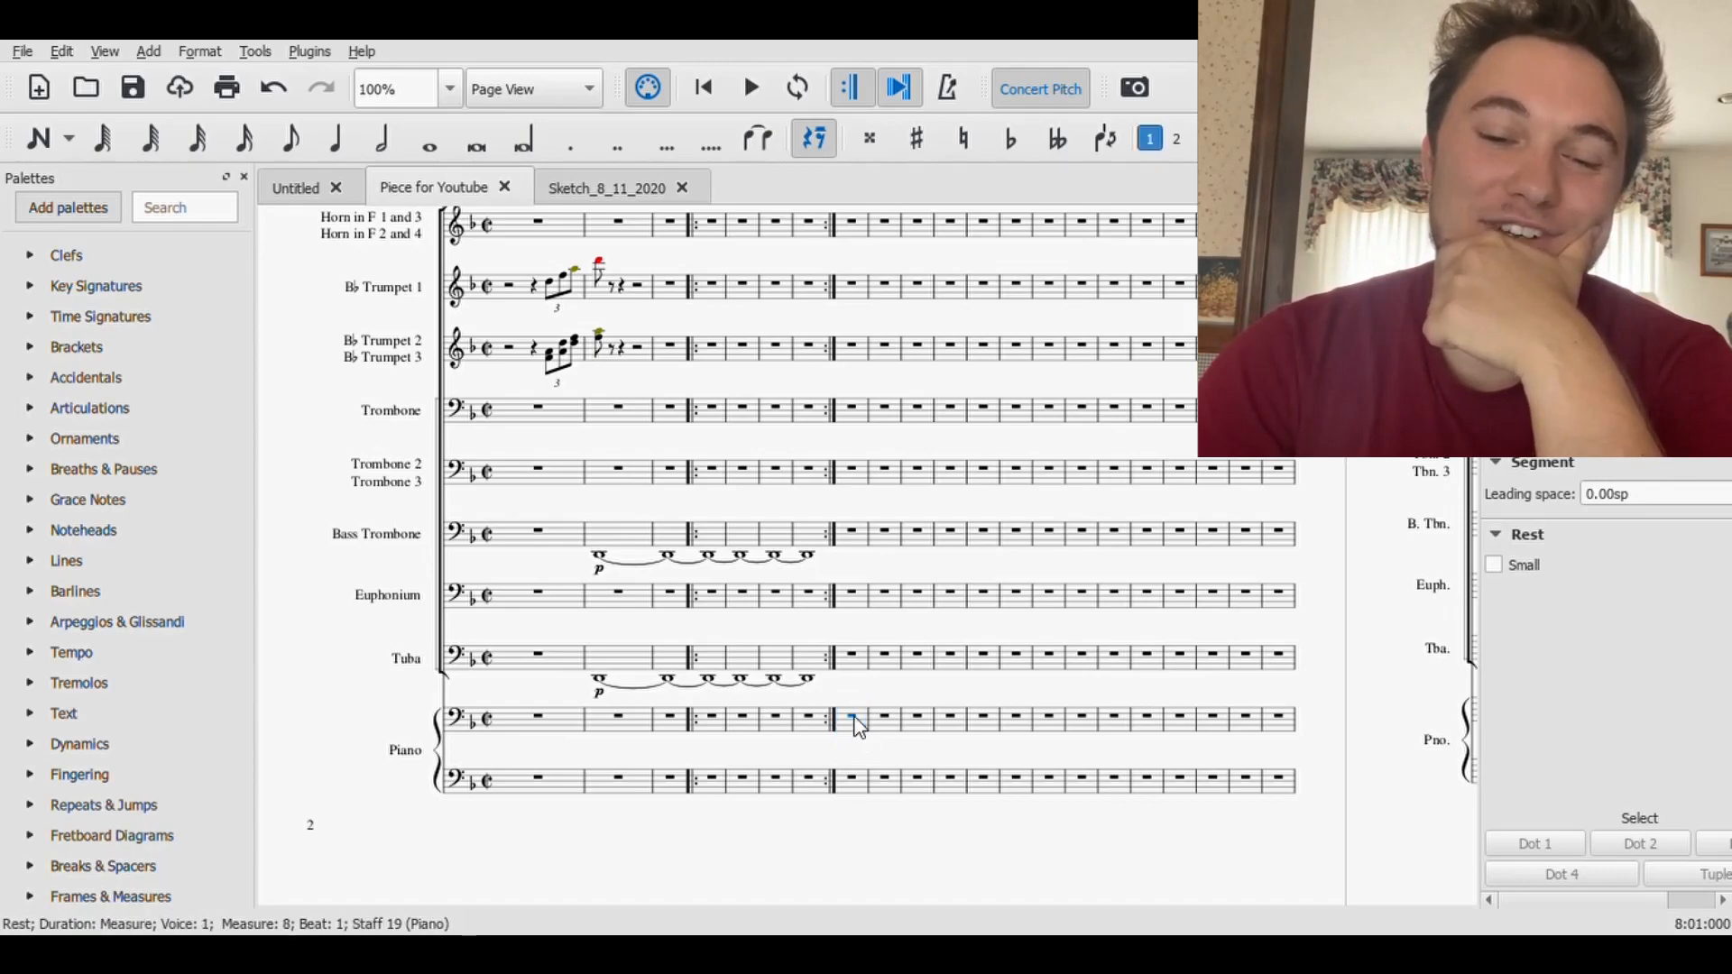
{"action": "left_click", "coordinate": [39, 140]}
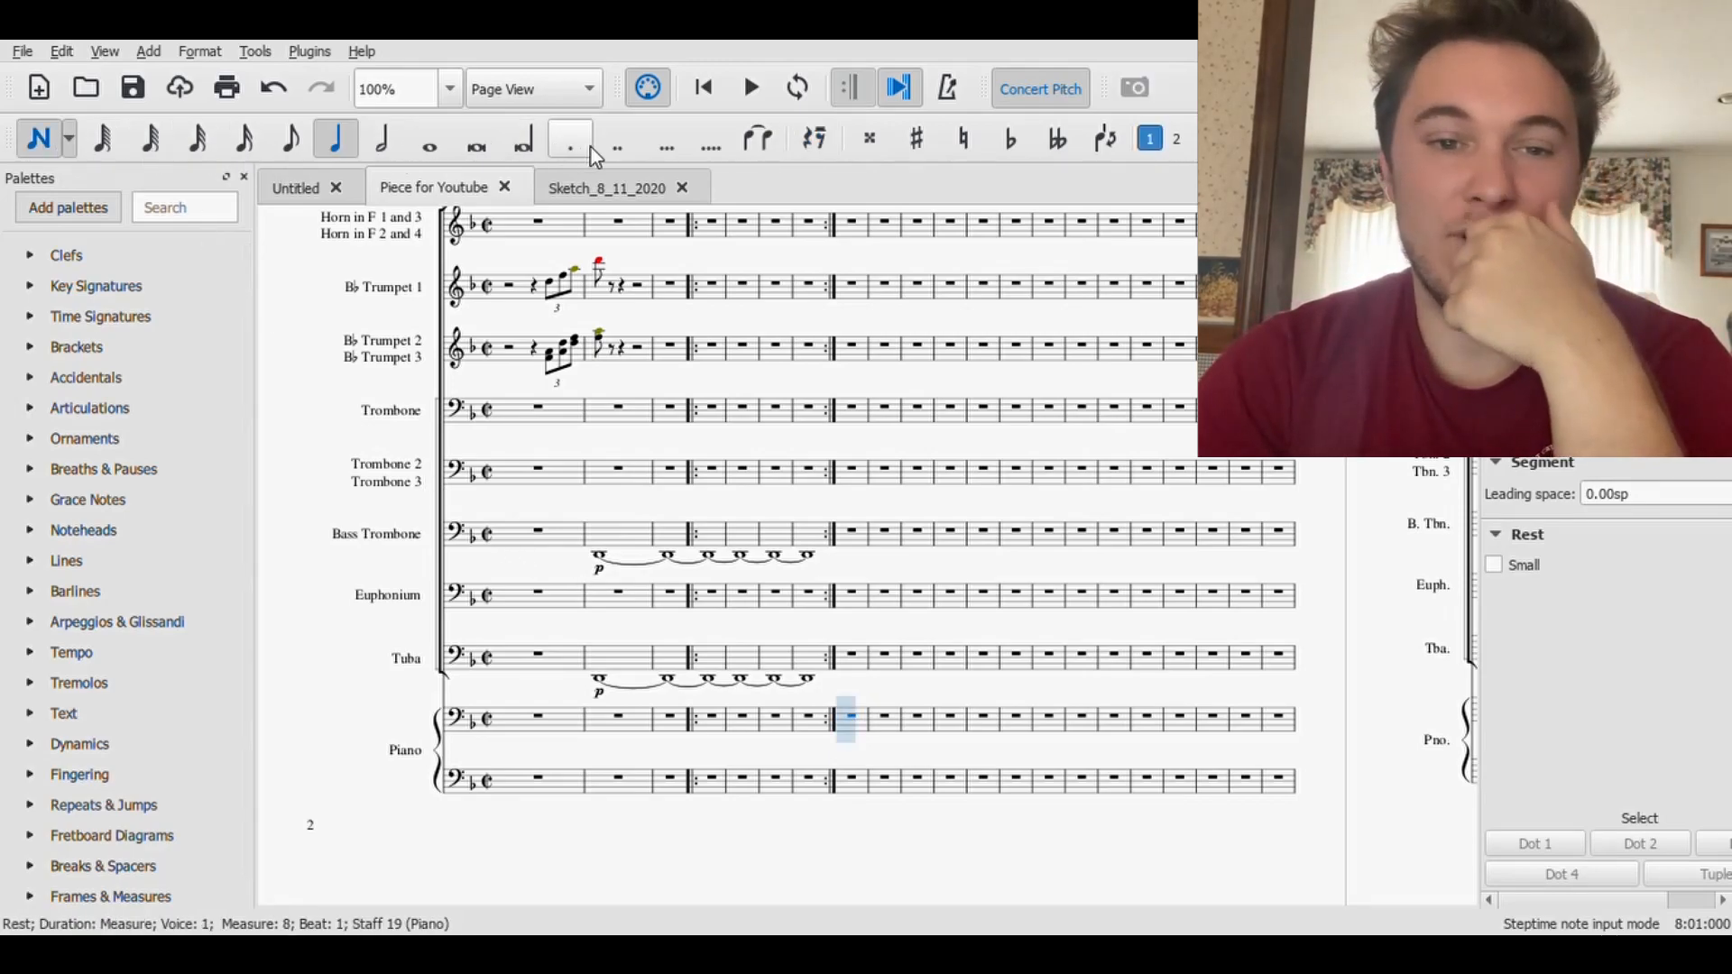
{"action": "left_click", "coordinate": [617, 188]}
{"action": "scroll", "coordinate": [580, 330], "scroll_direction": "up", "scroll_amount": 2}
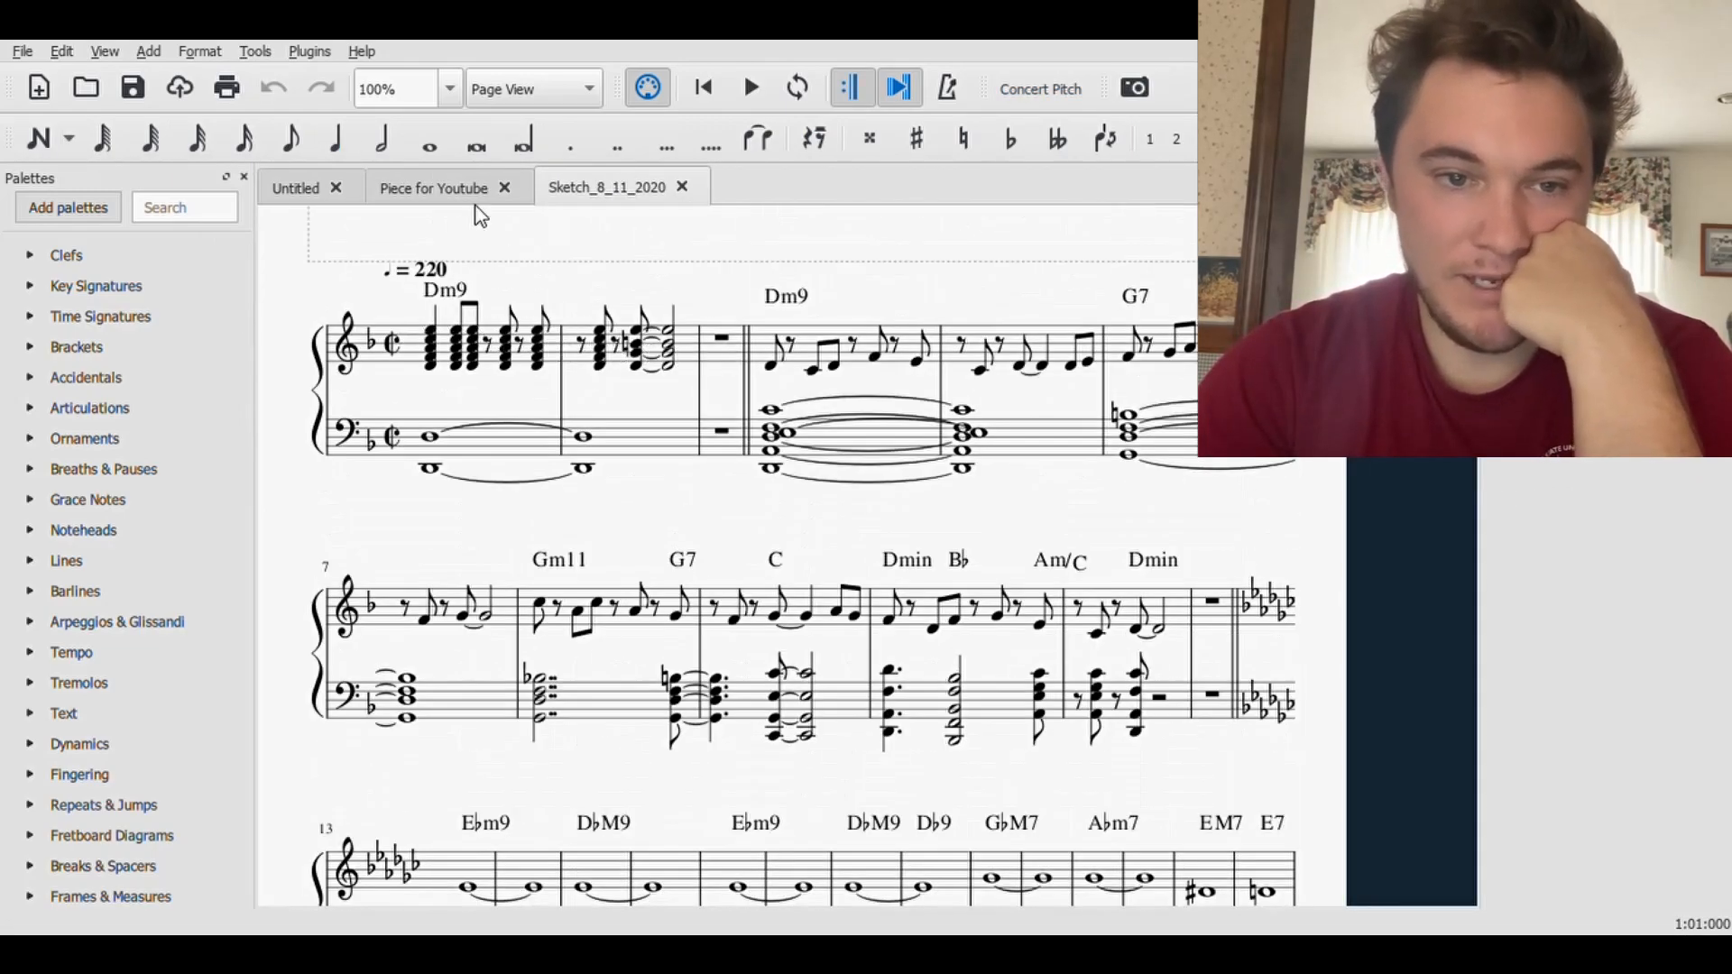
{"action": "left_click", "coordinate": [441, 187]}
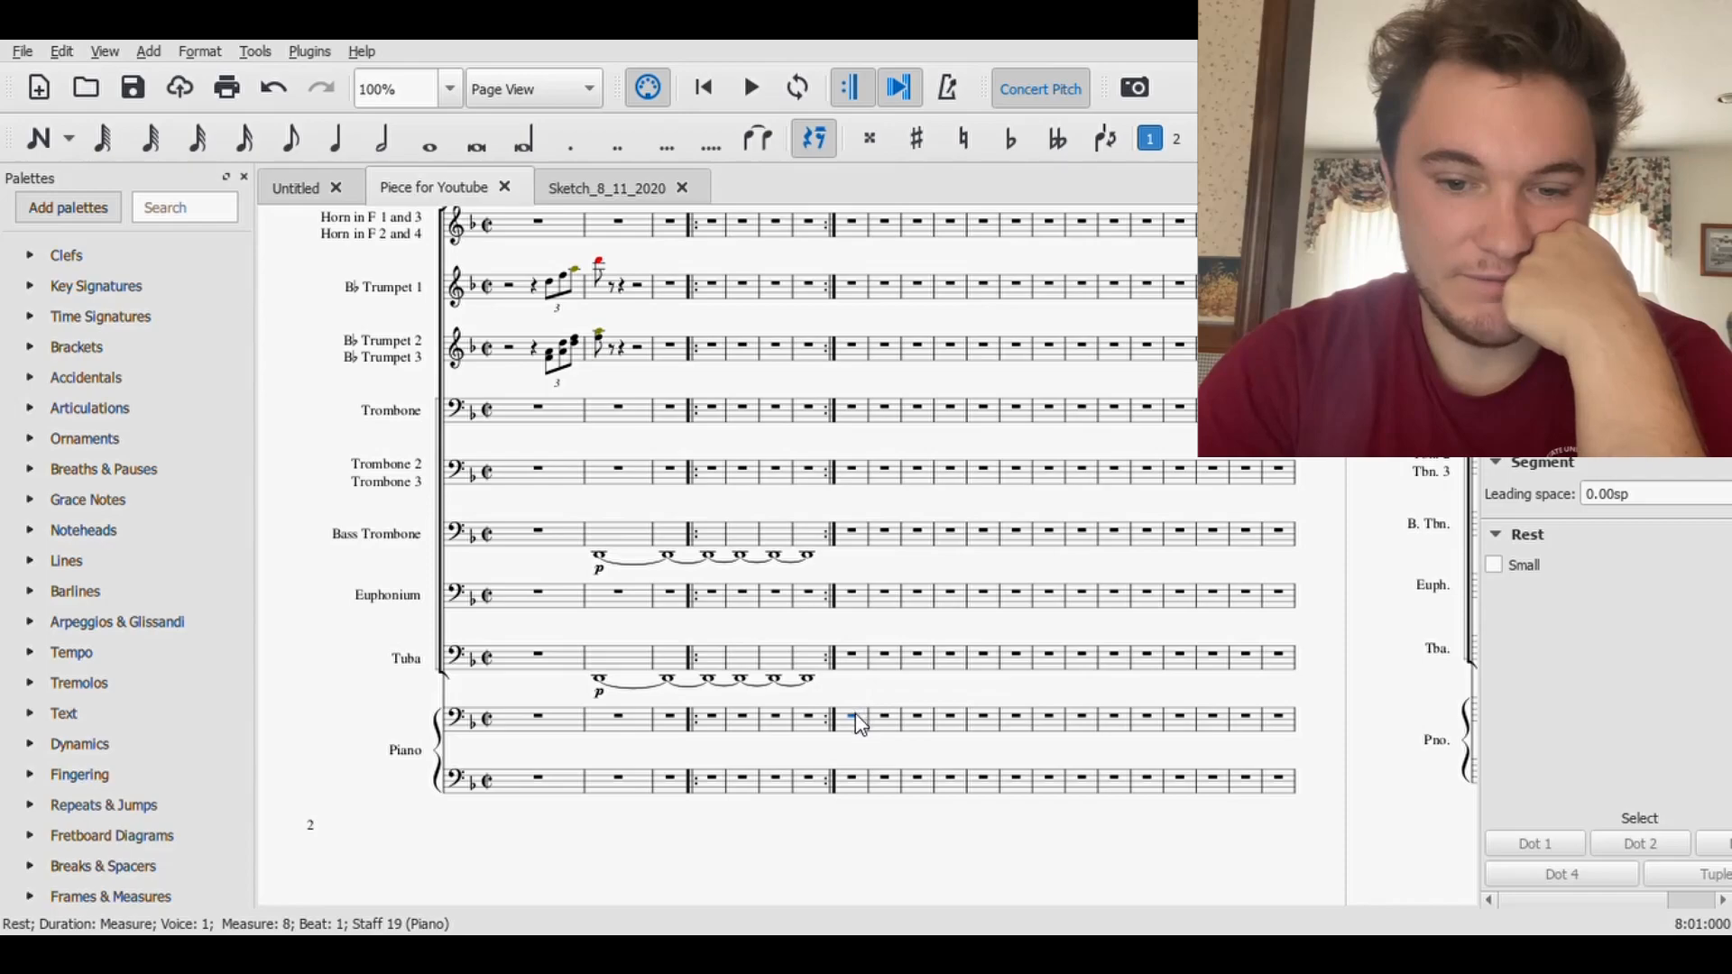
- Enter a quarter-note chord of E4, C4, A3 and F3 on beat 1 of measure 8 in the upper Piano staff
{"action": "left_click", "coordinate": [53, 139]}
{"action": "left_click", "coordinate": [293, 141]}
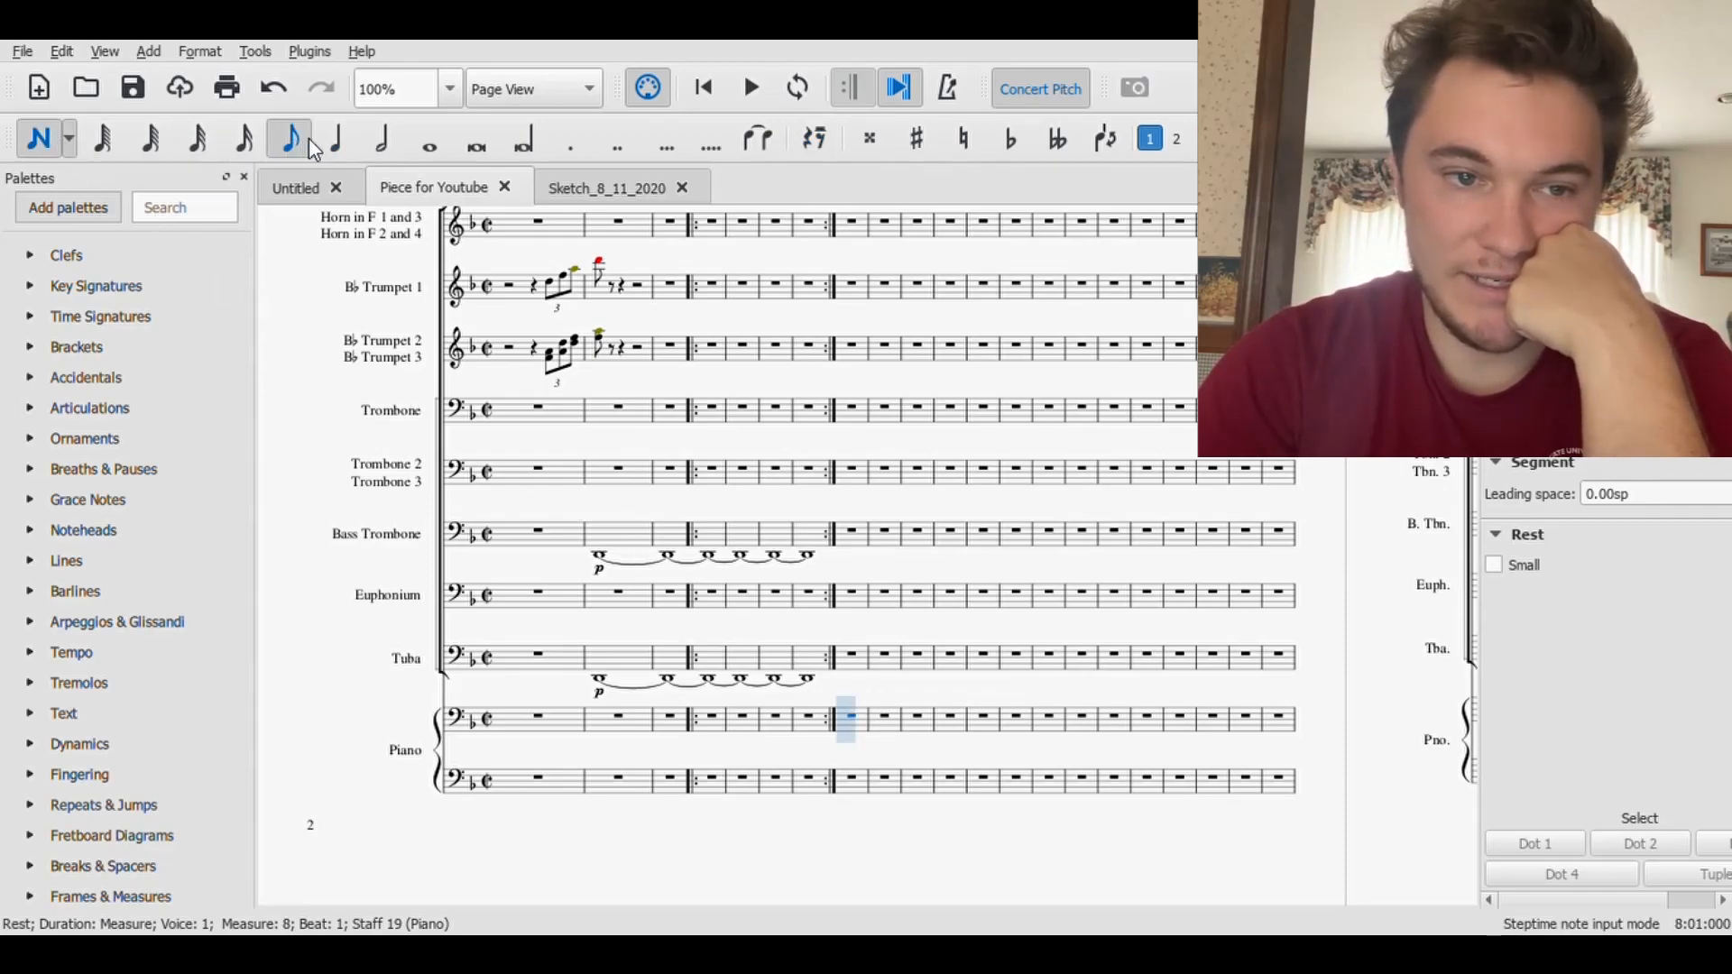
{"action": "left_click", "coordinate": [331, 144]}
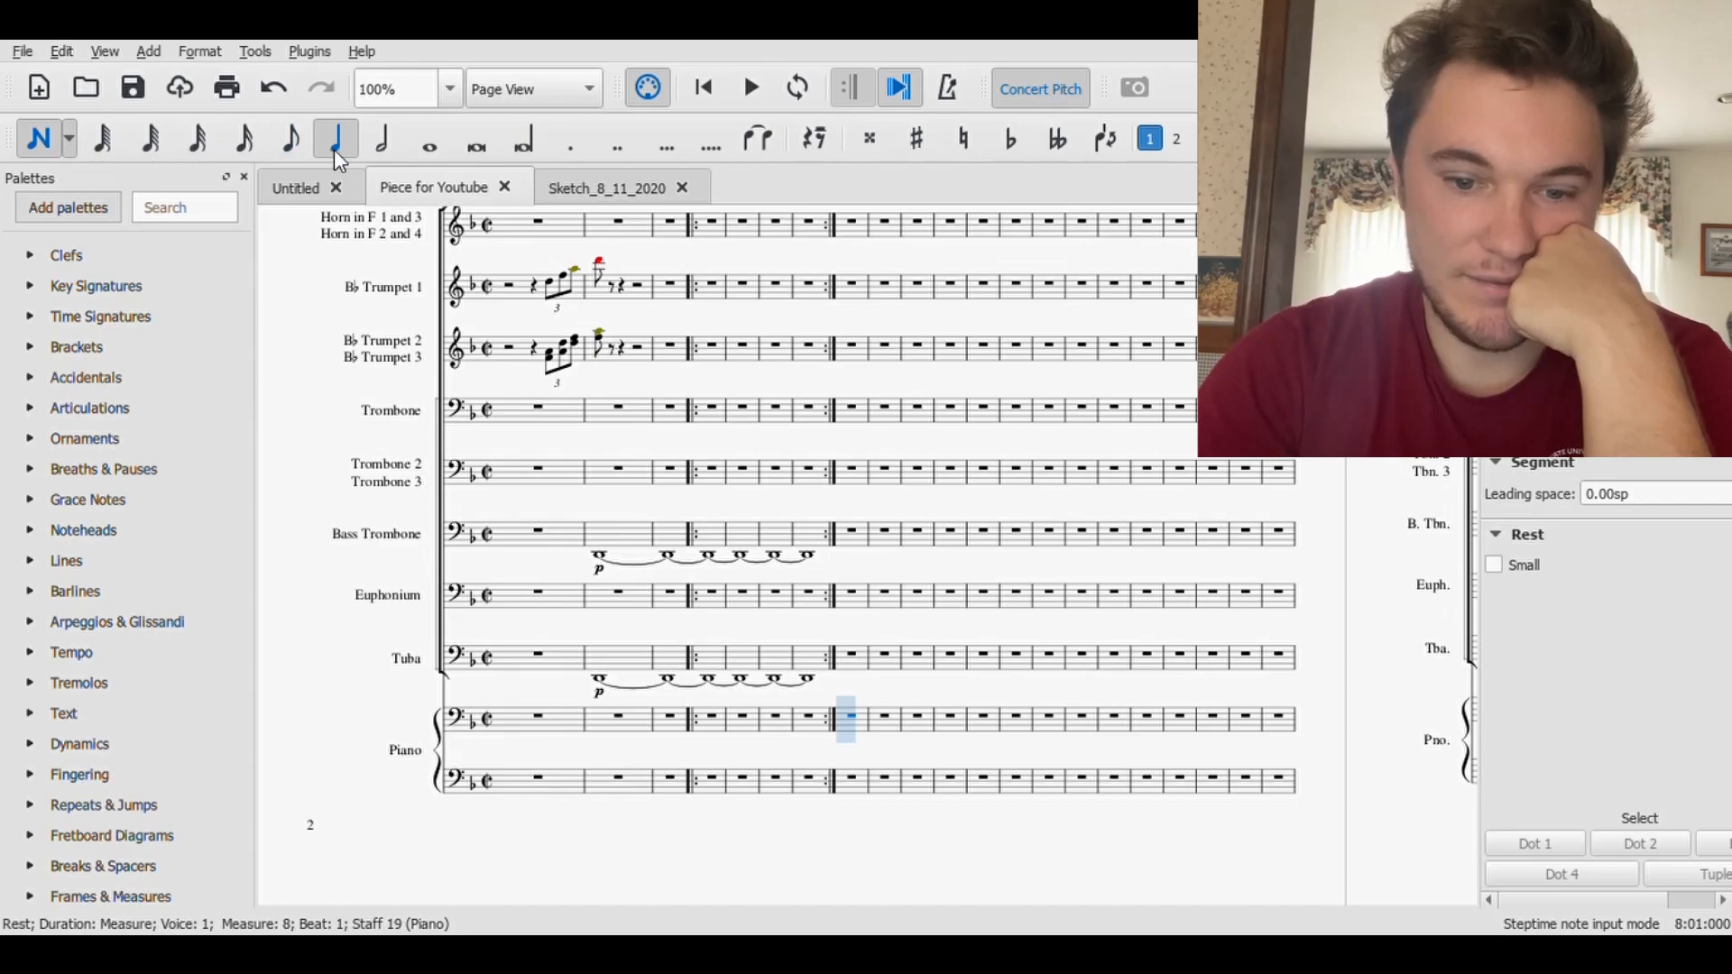
{"action": "left_click", "coordinate": [853, 700]}
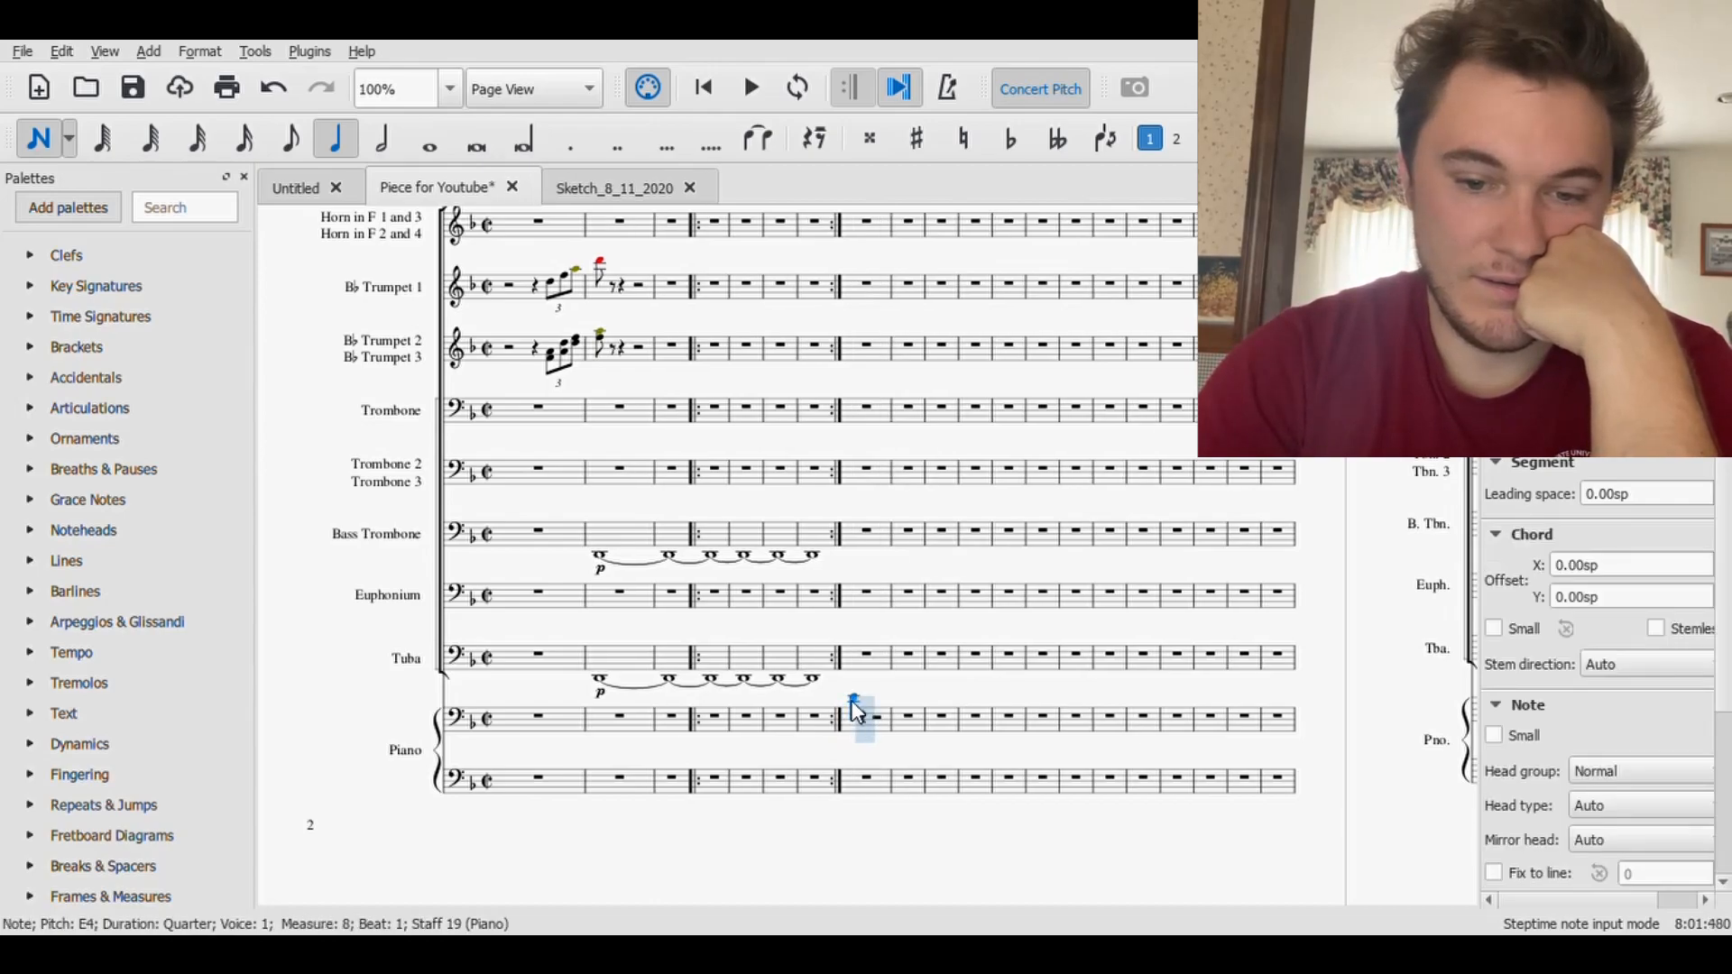
{"action": "left_click", "coordinate": [852, 704]}
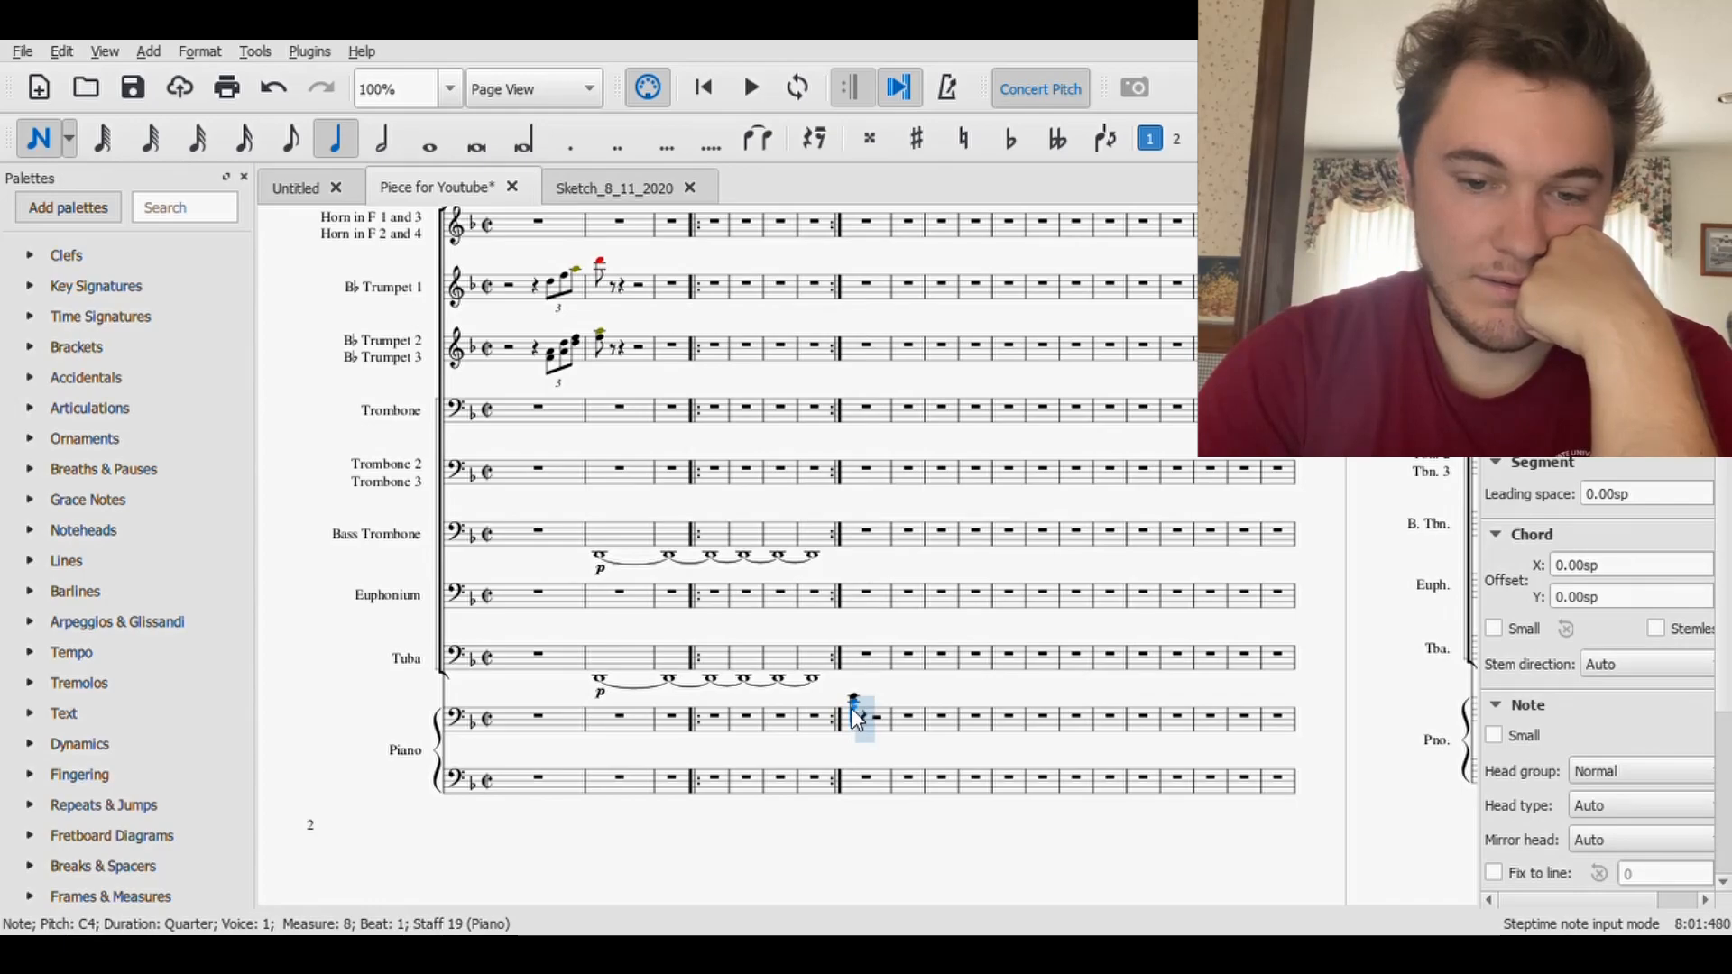
{"action": "left_click", "coordinate": [855, 712]}
{"action": "left_click", "coordinate": [858, 723]}
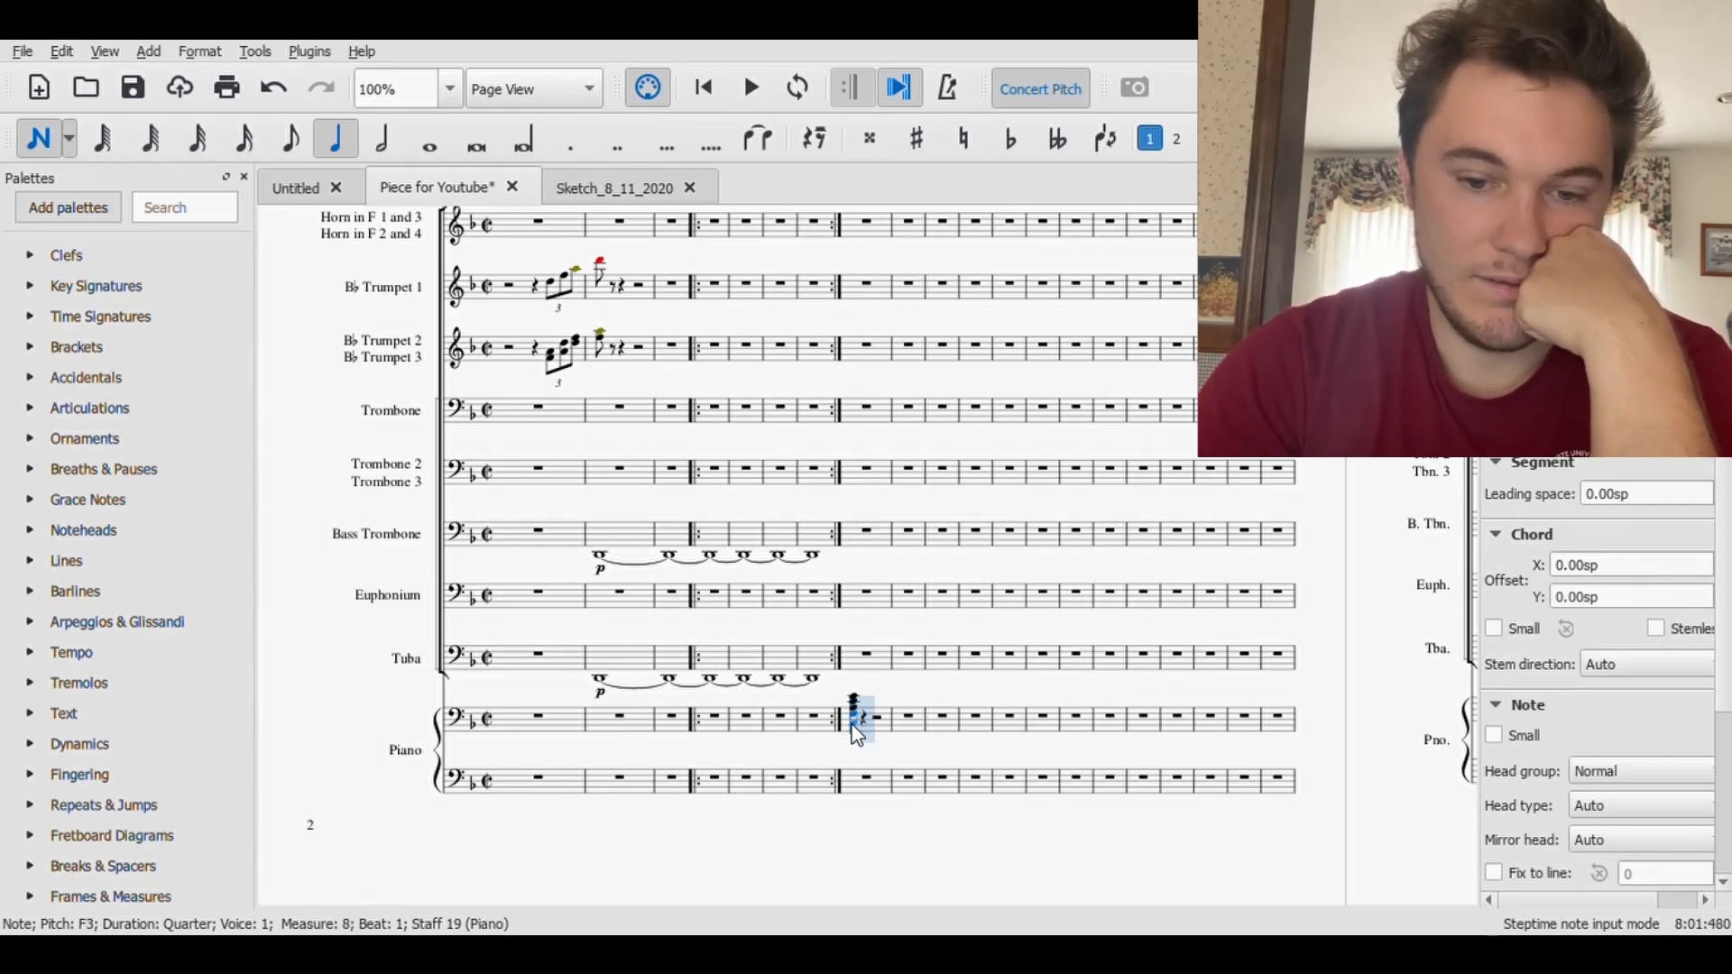
{"action": "left_click", "coordinate": [880, 726]}
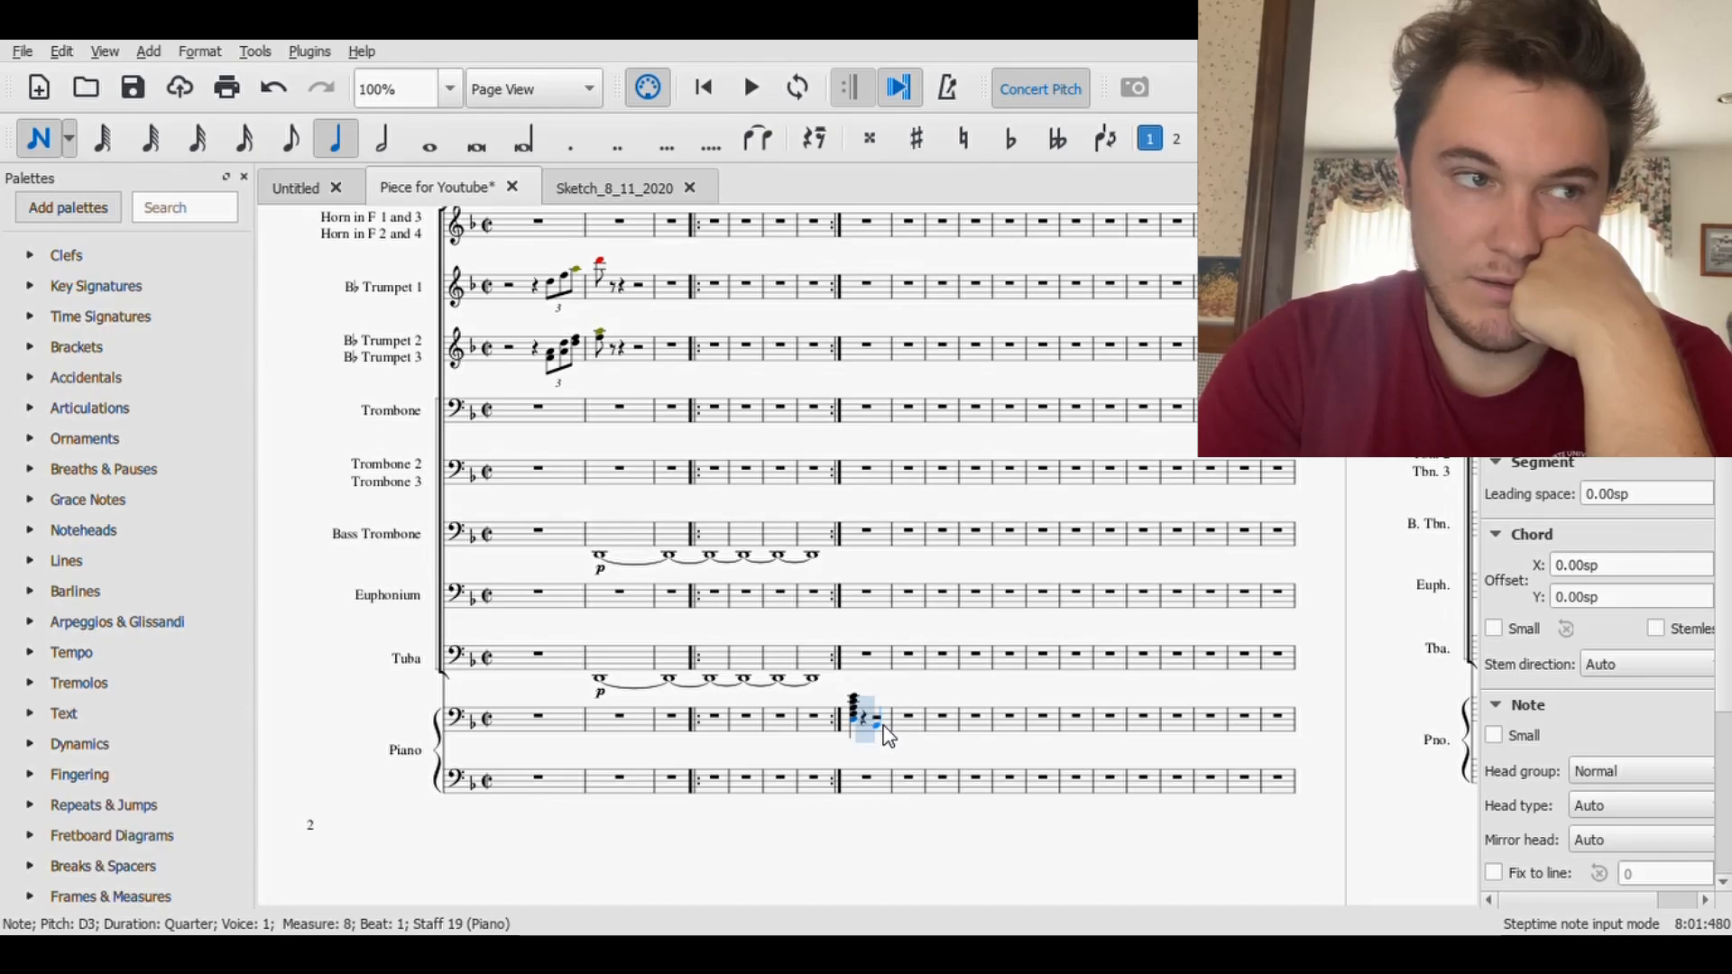
- Enter a quarter-note octave of D3 and D2 on beat 1 of measure 8 in the lower Piano staff, and save the score
{"action": "left_click", "coordinate": [855, 763]}
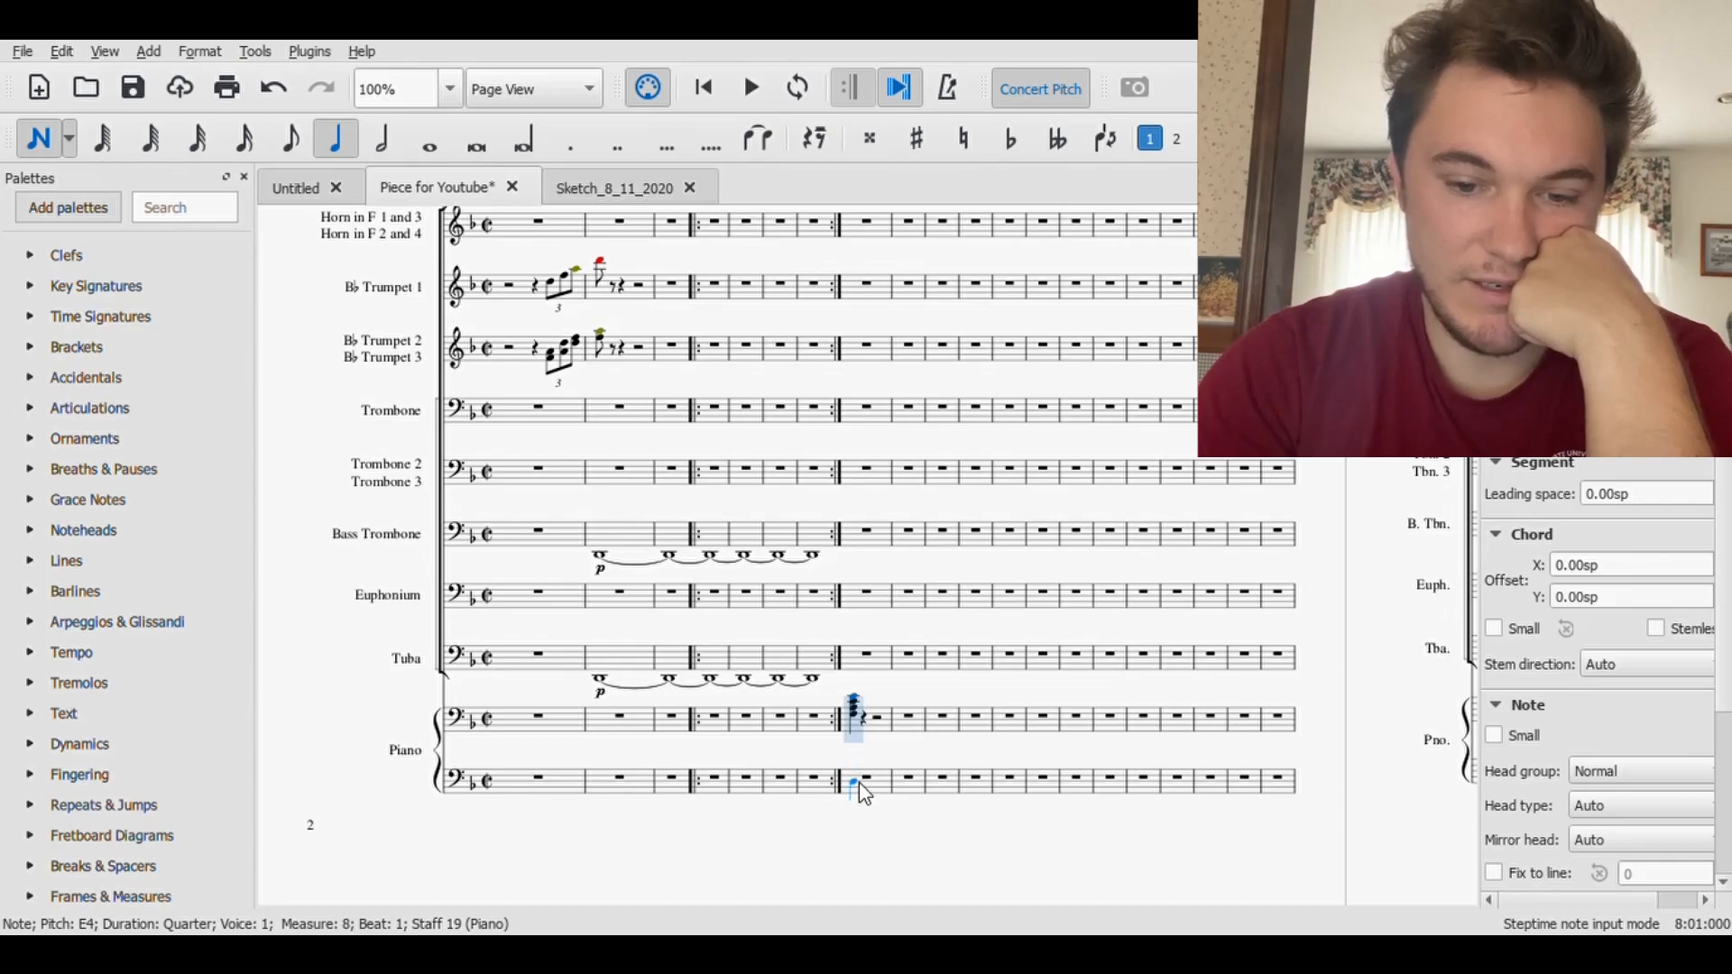
{"action": "left_click", "coordinate": [859, 782]}
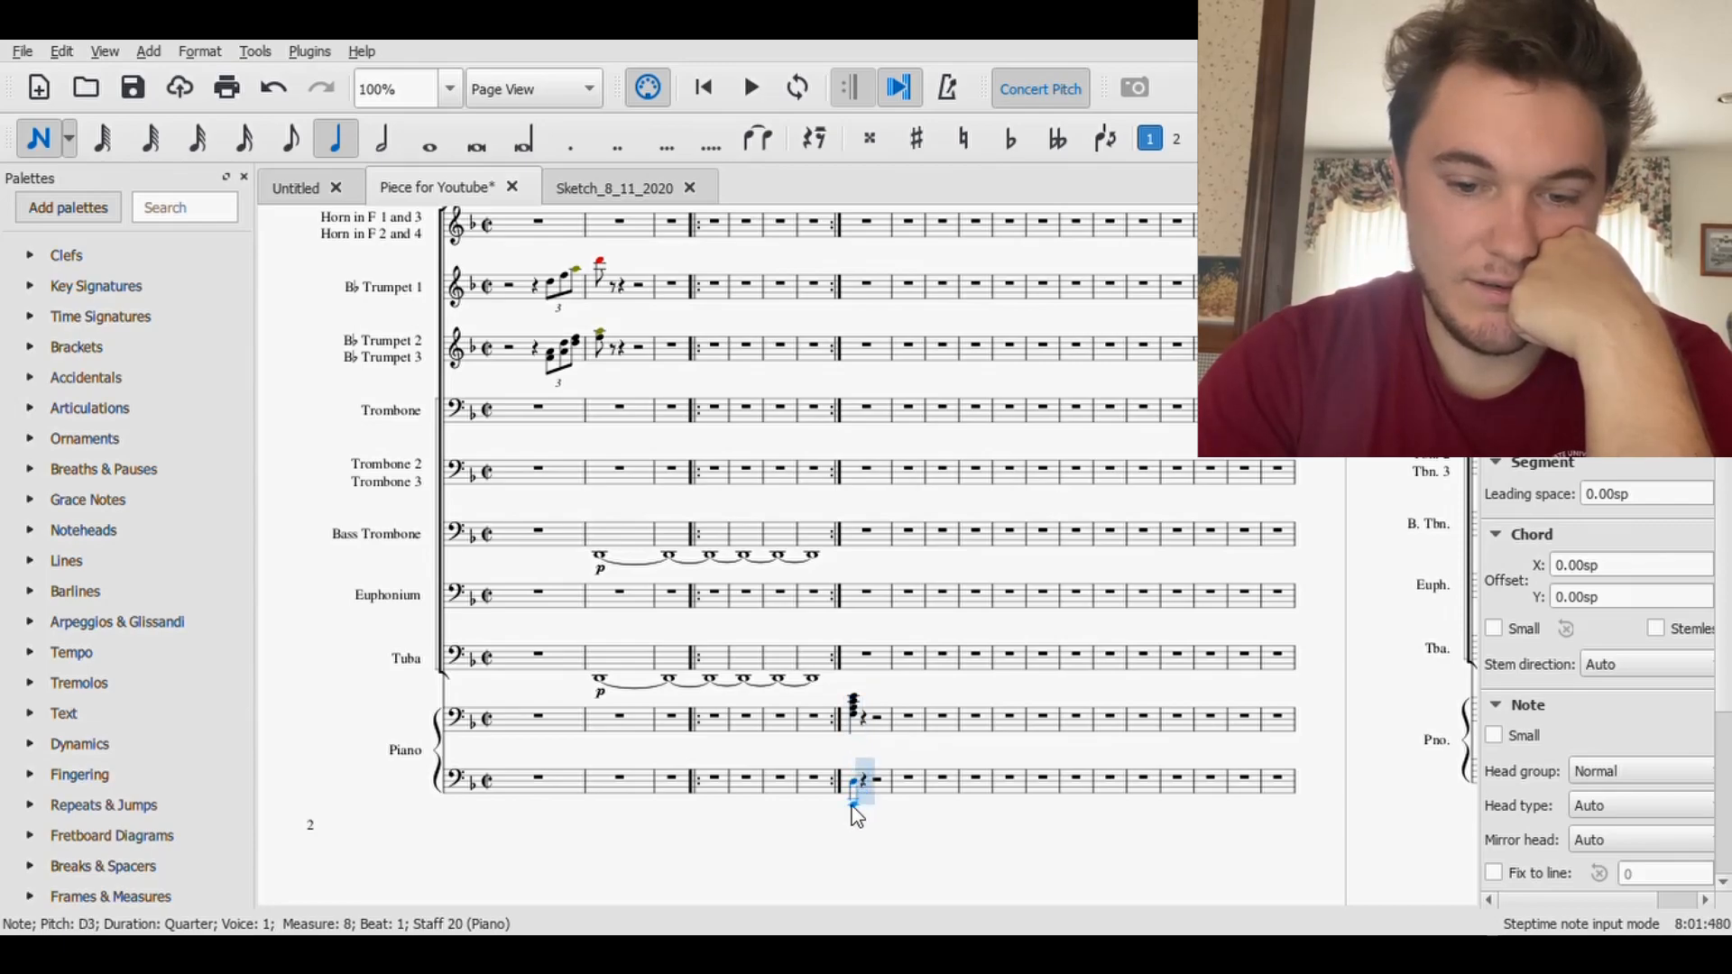
{"action": "key", "text": "ctrl+Down"}
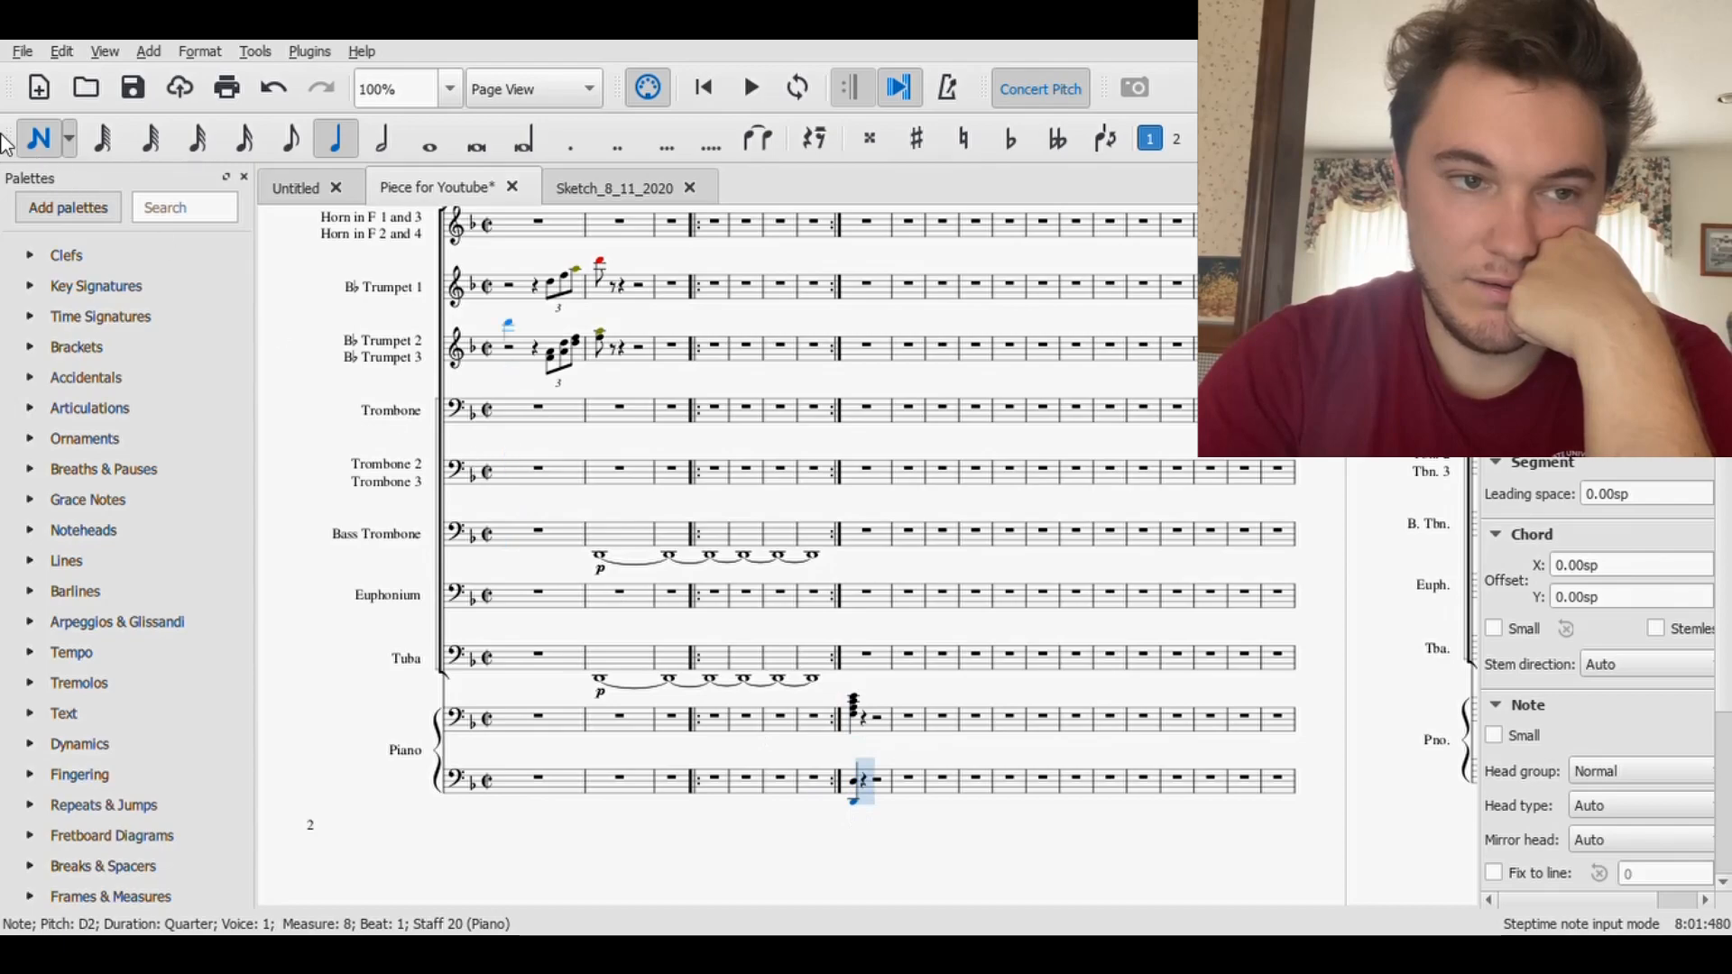
{"action": "key", "text": "ctrl+s"}
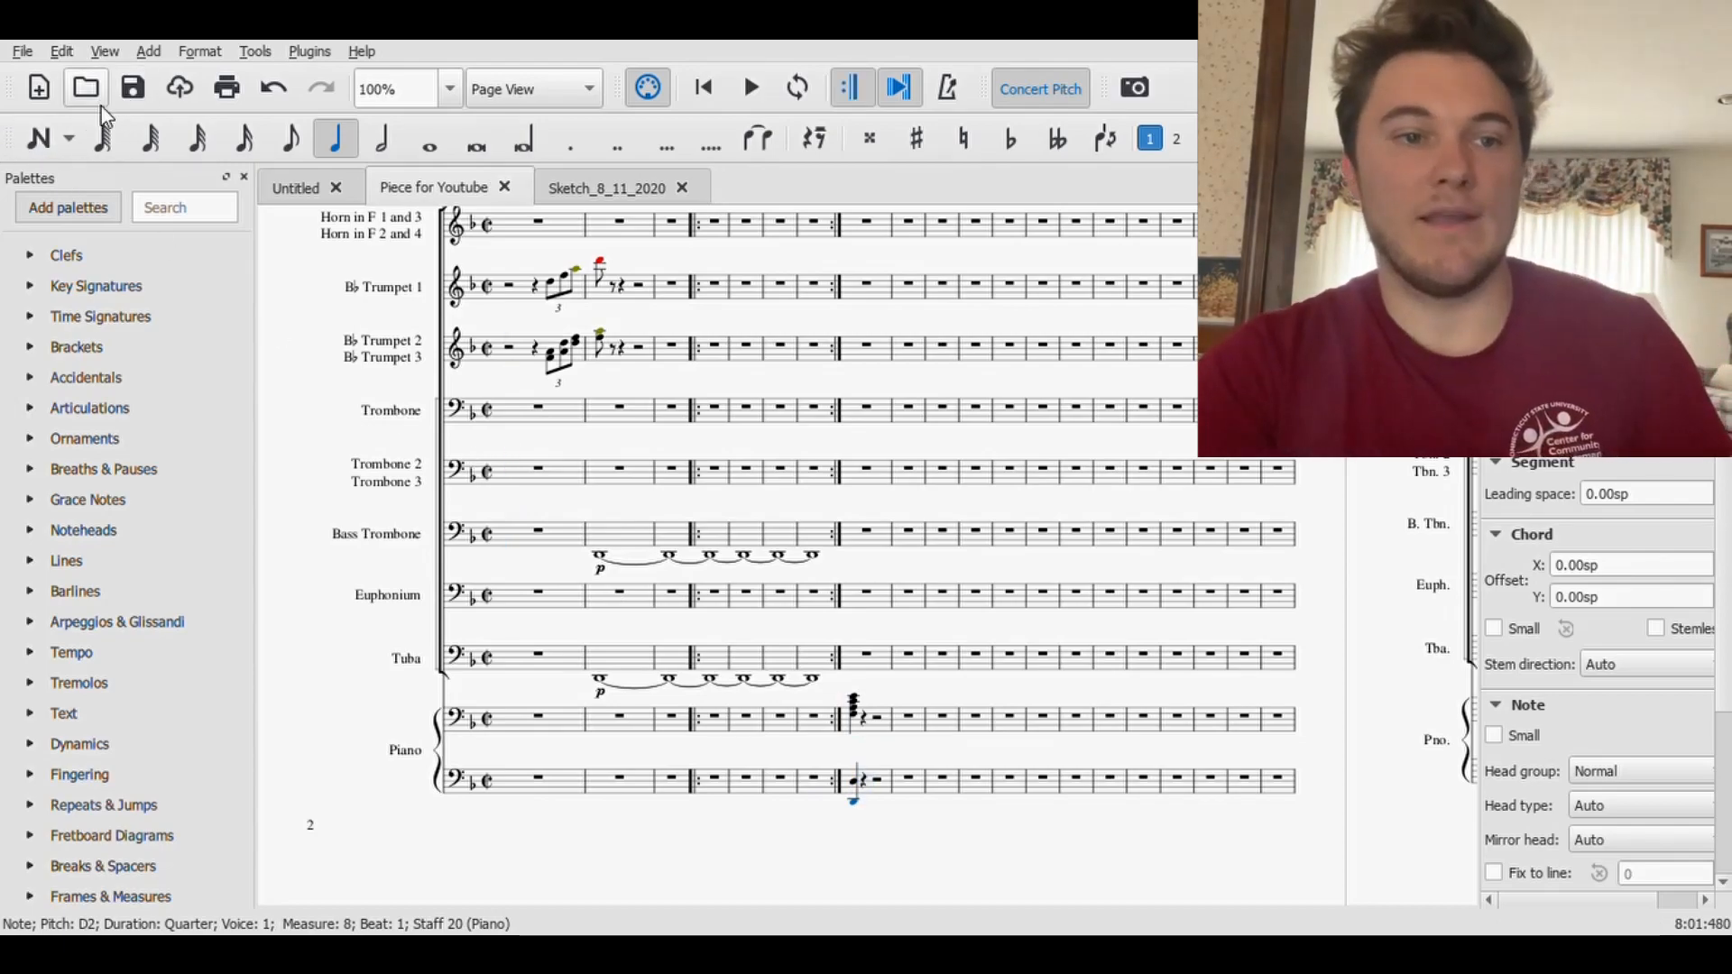
- Add eighth-note D octaves on beats 1.5 and 1.75 of measure 8 in the lower Piano staff
{"action": "left_click", "coordinate": [291, 138]}
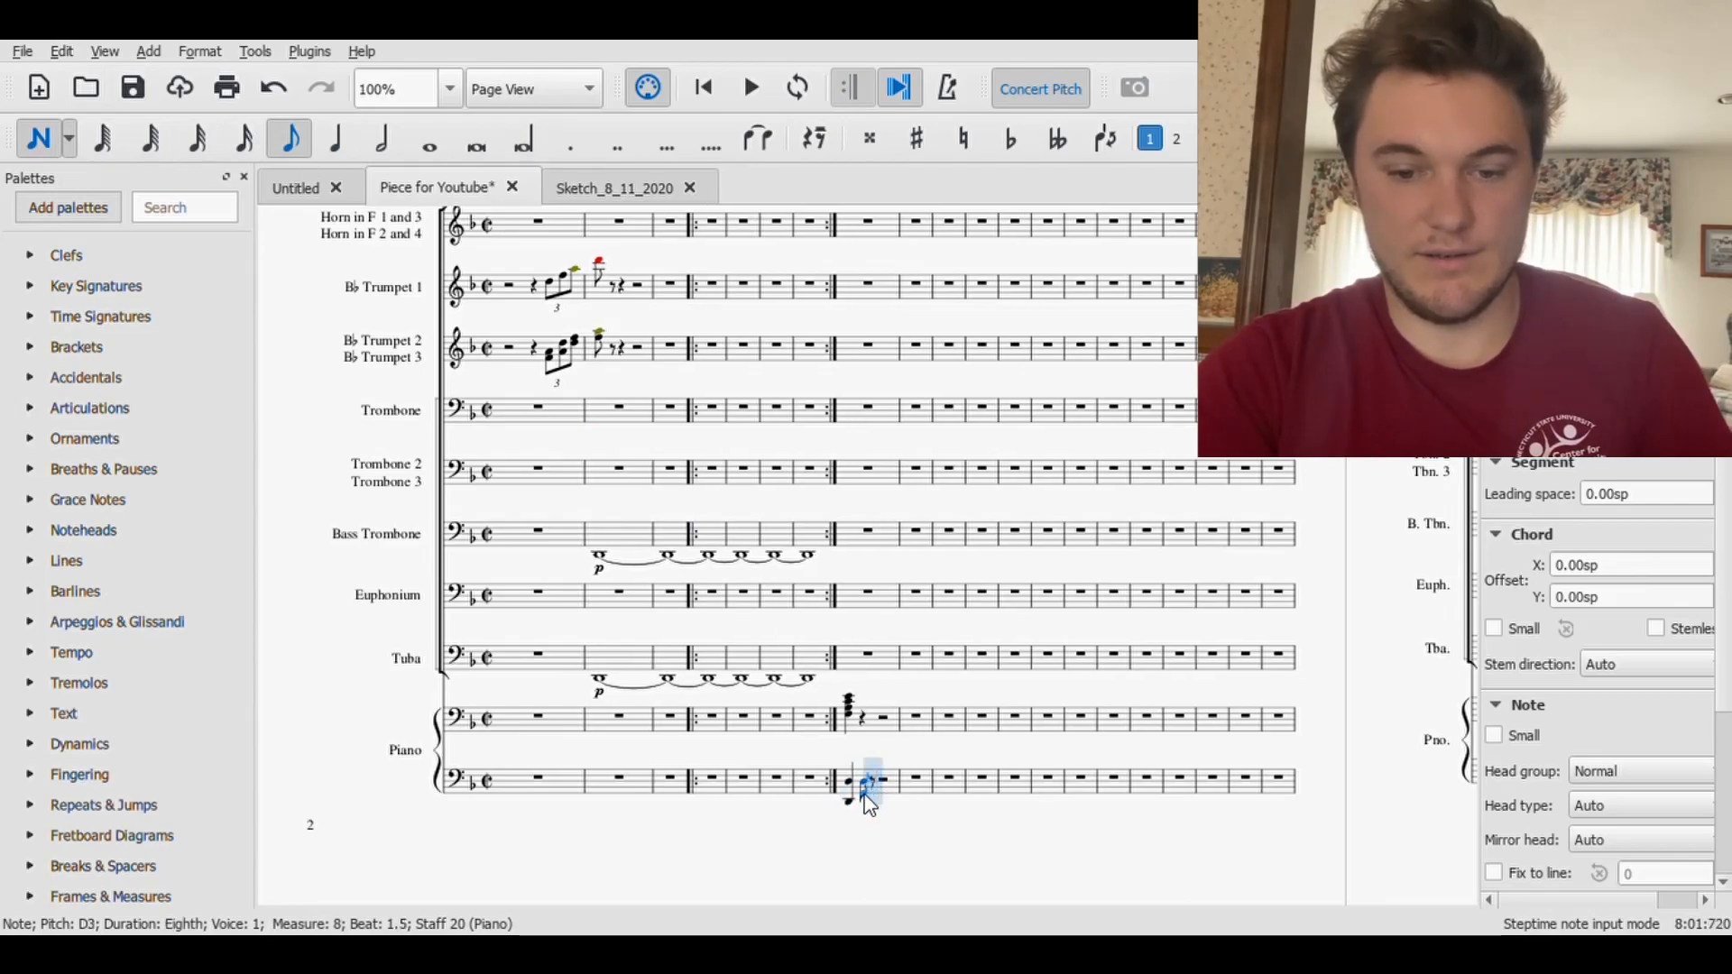
{"action": "key", "text": "ctrl+Down"}
{"action": "key", "text": "d"}
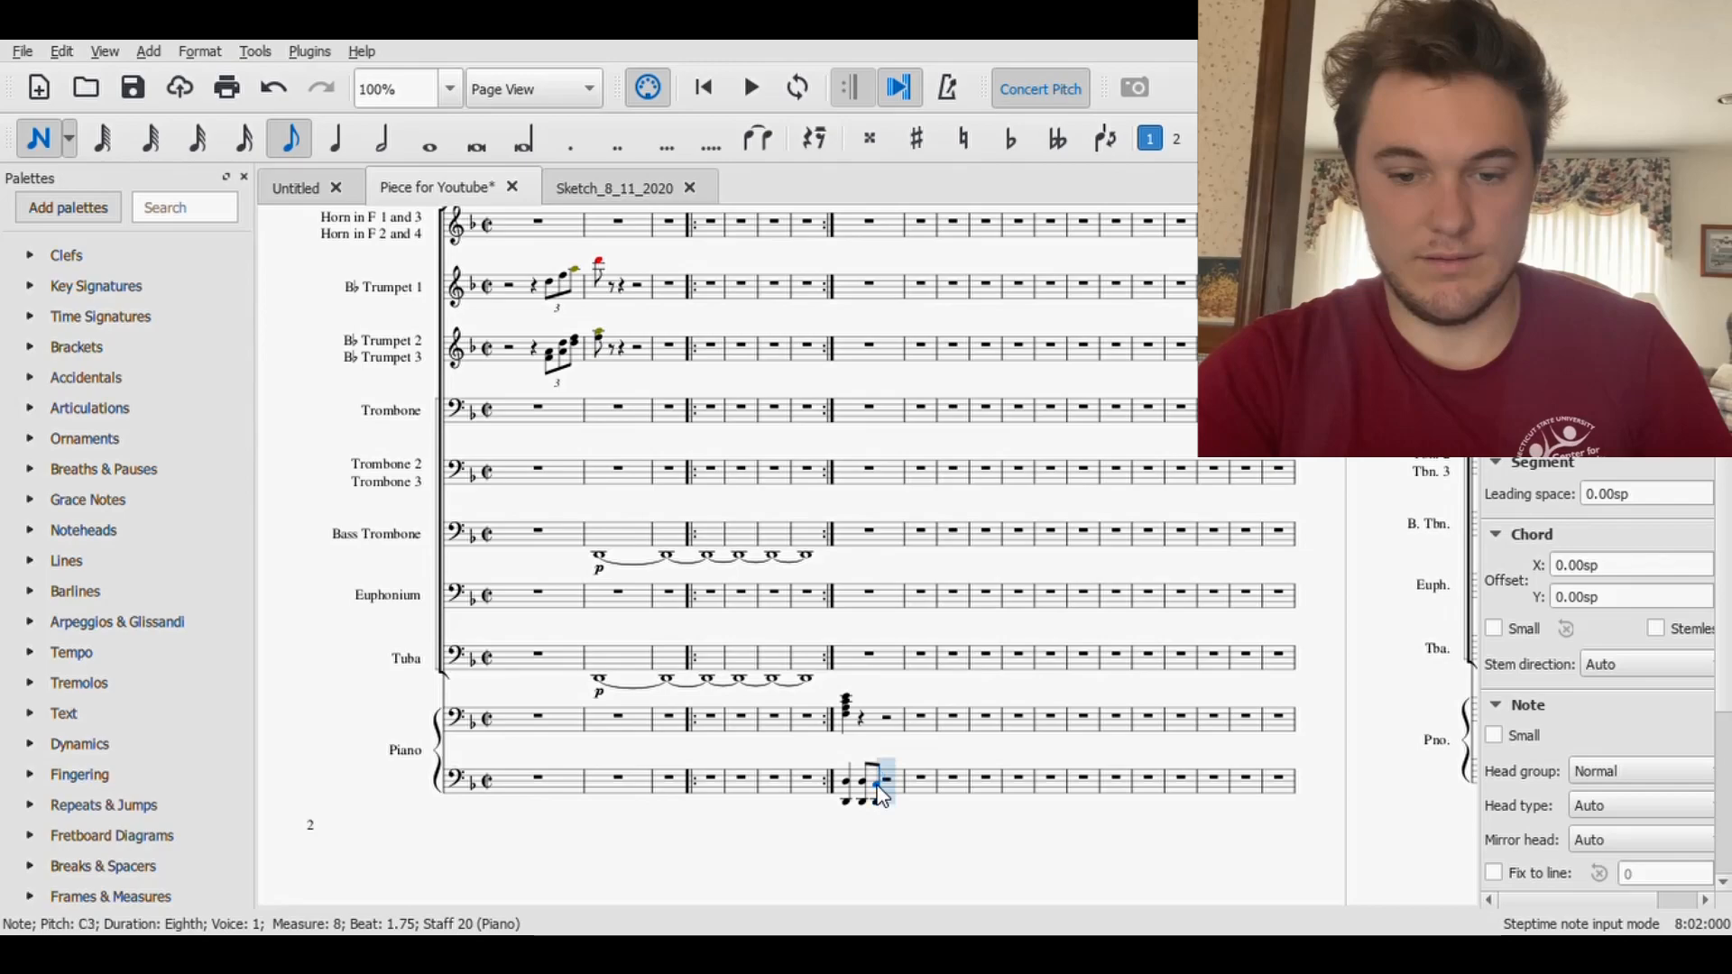
{"action": "key", "text": "Up"}
{"action": "key", "text": "Up"}
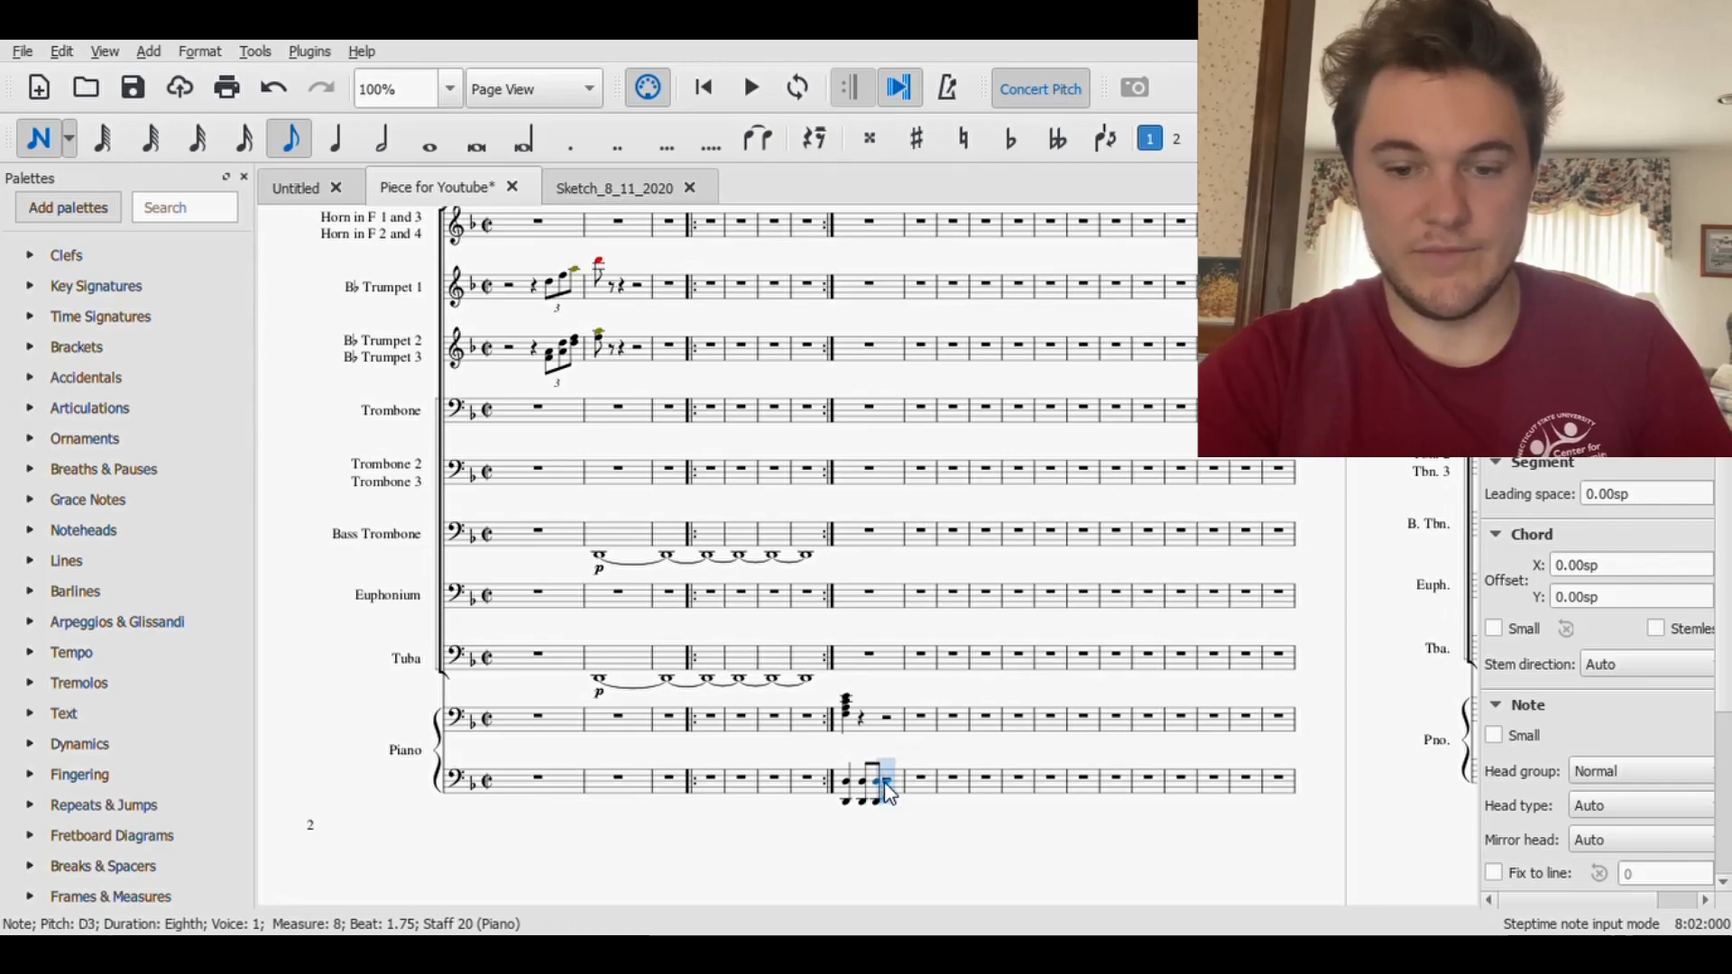
- Fill the second half of measure 8 in the lower Piano staff with four D3 eighth notes
{"action": "key", "text": "d"}
{"action": "key", "text": "d"}
{"action": "key", "text": "d"}
{"action": "key", "text": "d"}
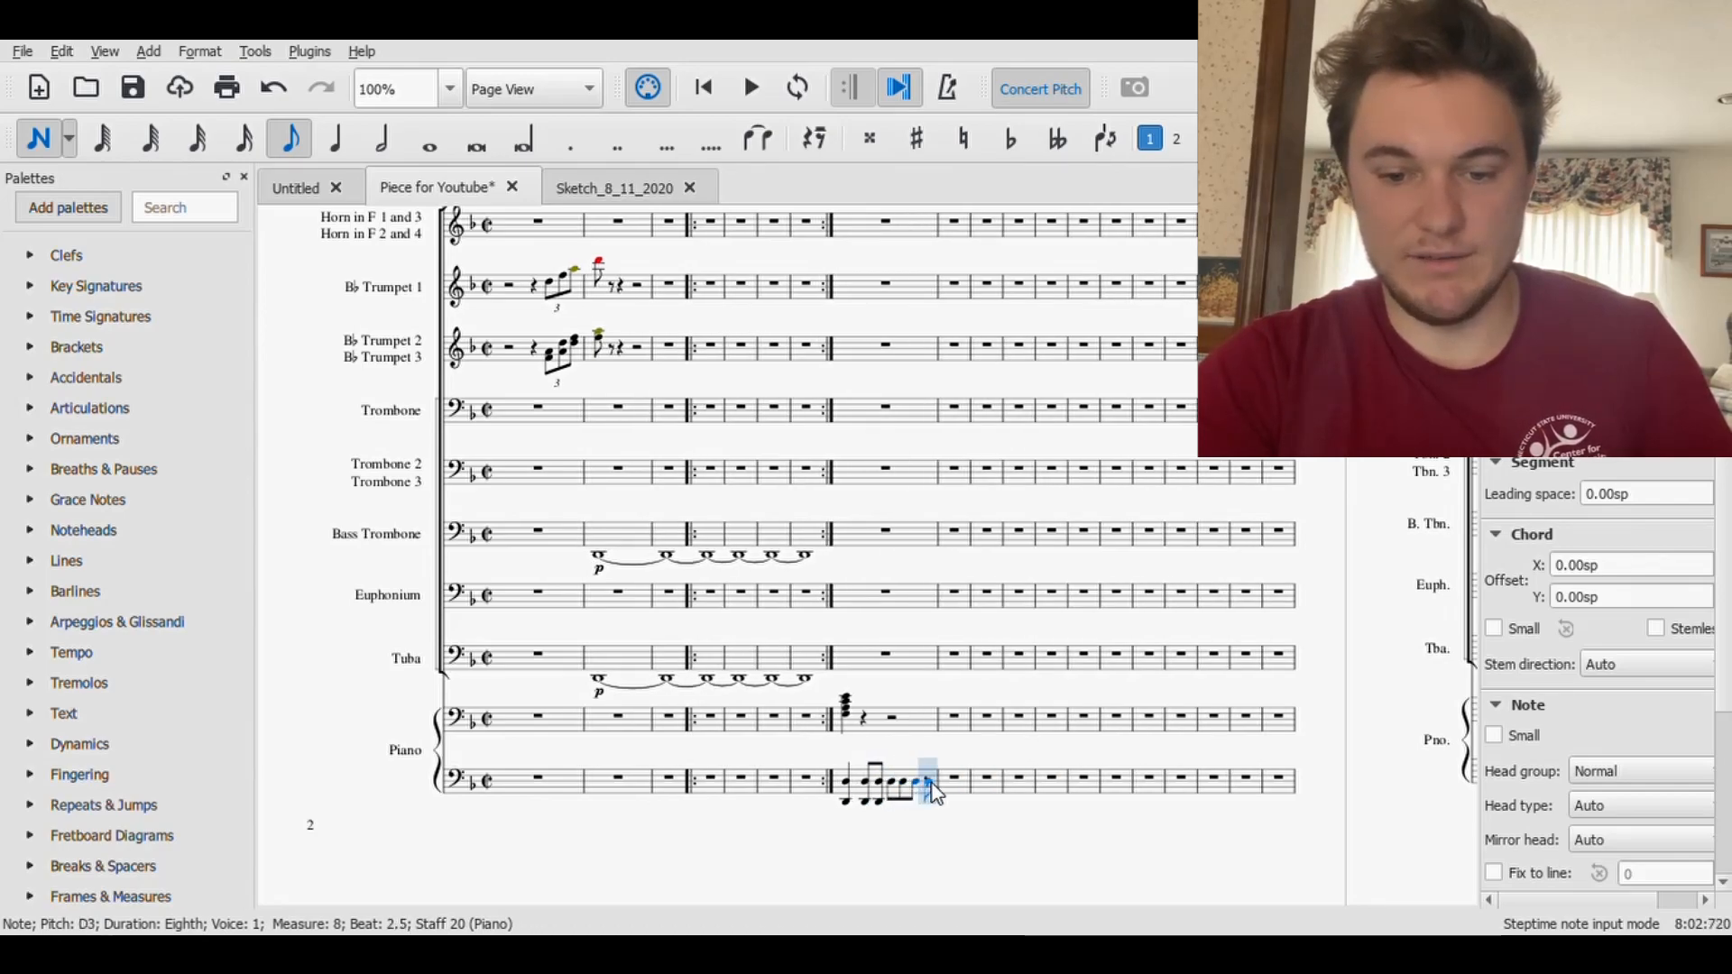
{"action": "left_click", "coordinate": [41, 135]}
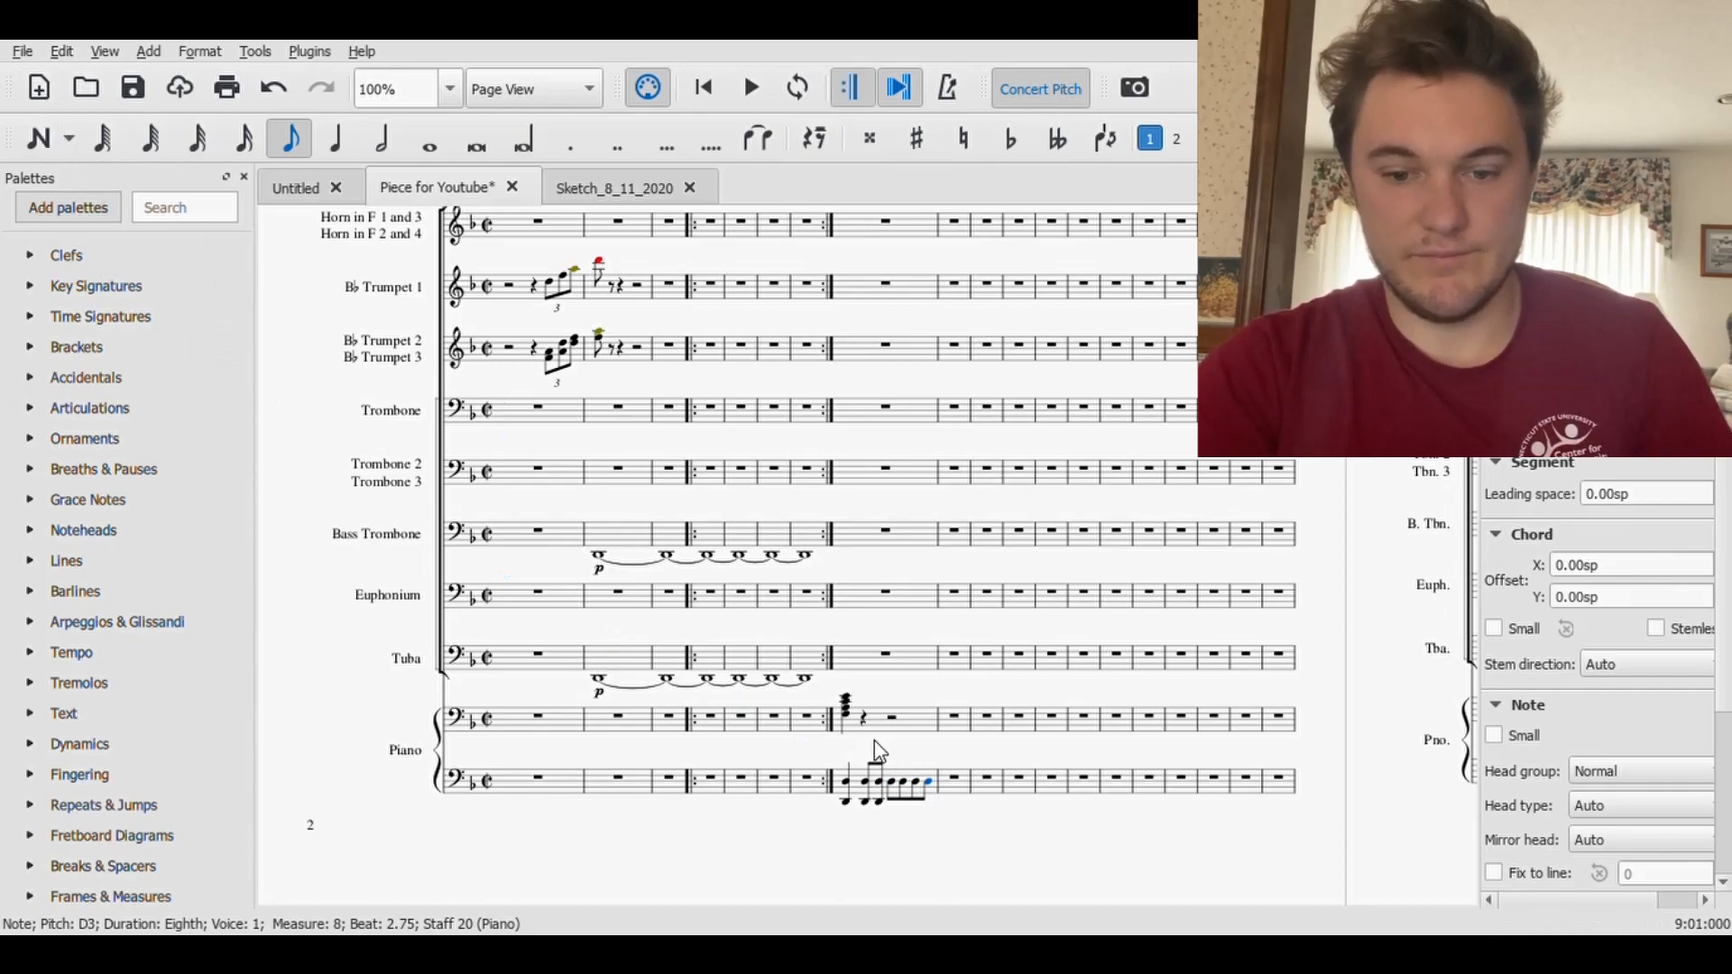
- Turn the D3 eighth notes on beats 2 and 2.5 of measure 8 in the lower Piano staff into rests
{"action": "left_click", "coordinate": [897, 789]}
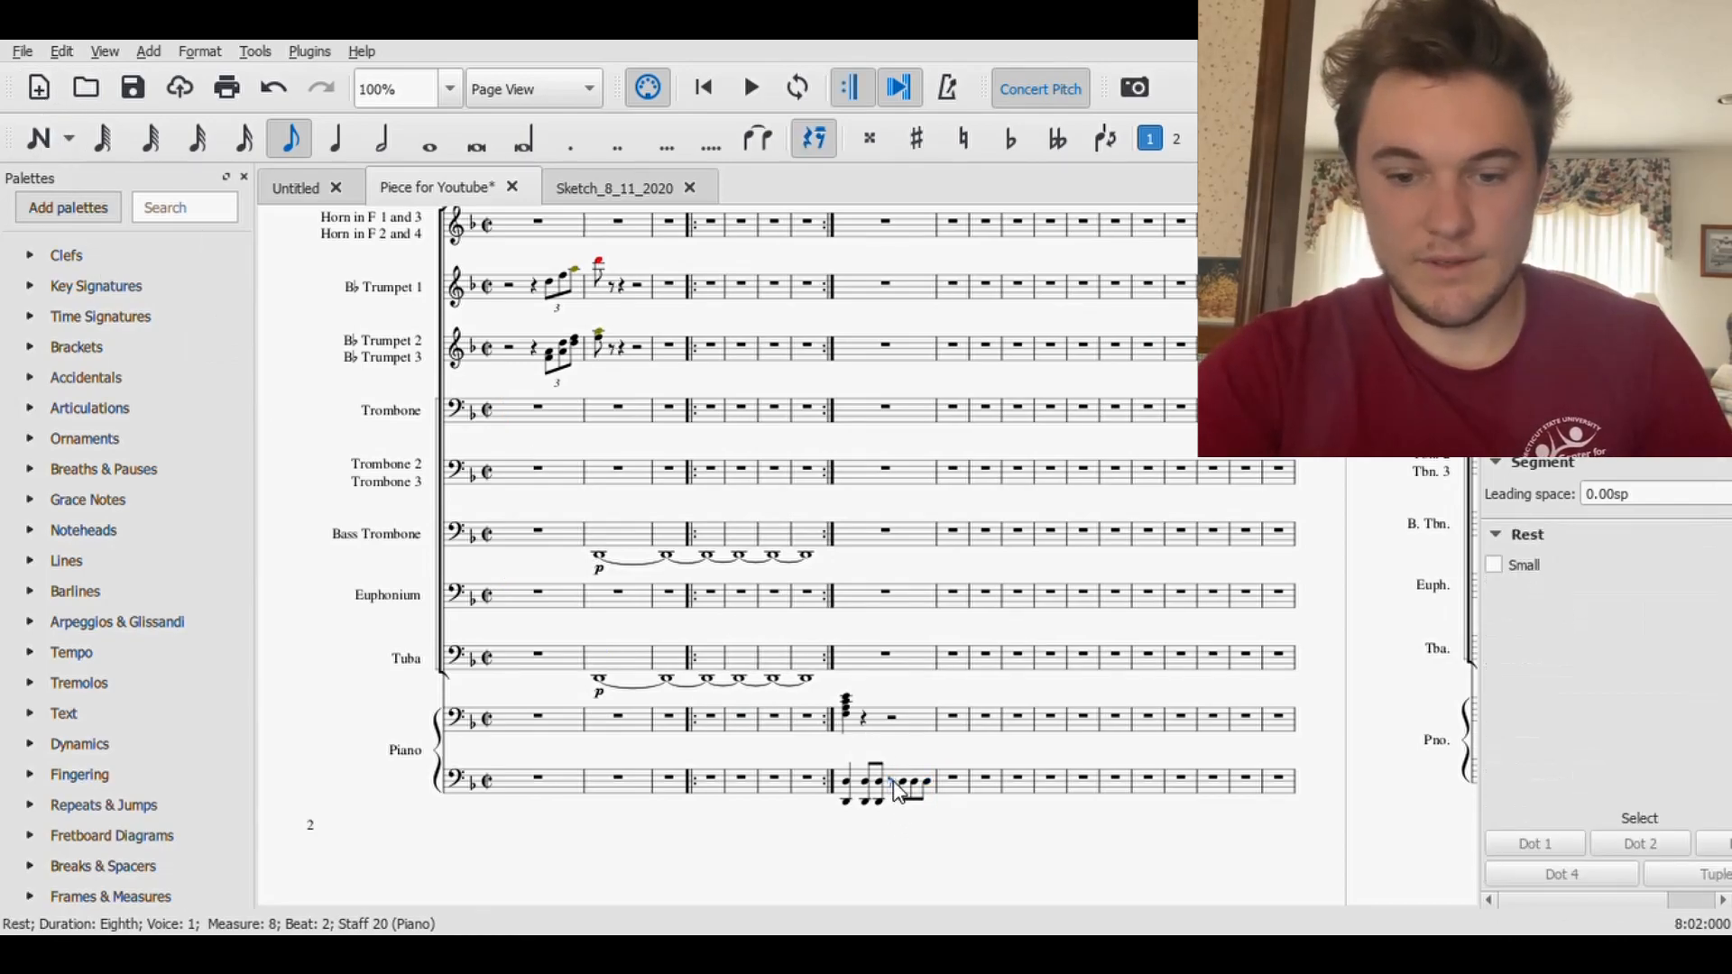
{"action": "left_click", "coordinate": [920, 792]}
{"action": "key", "text": "Delete"}
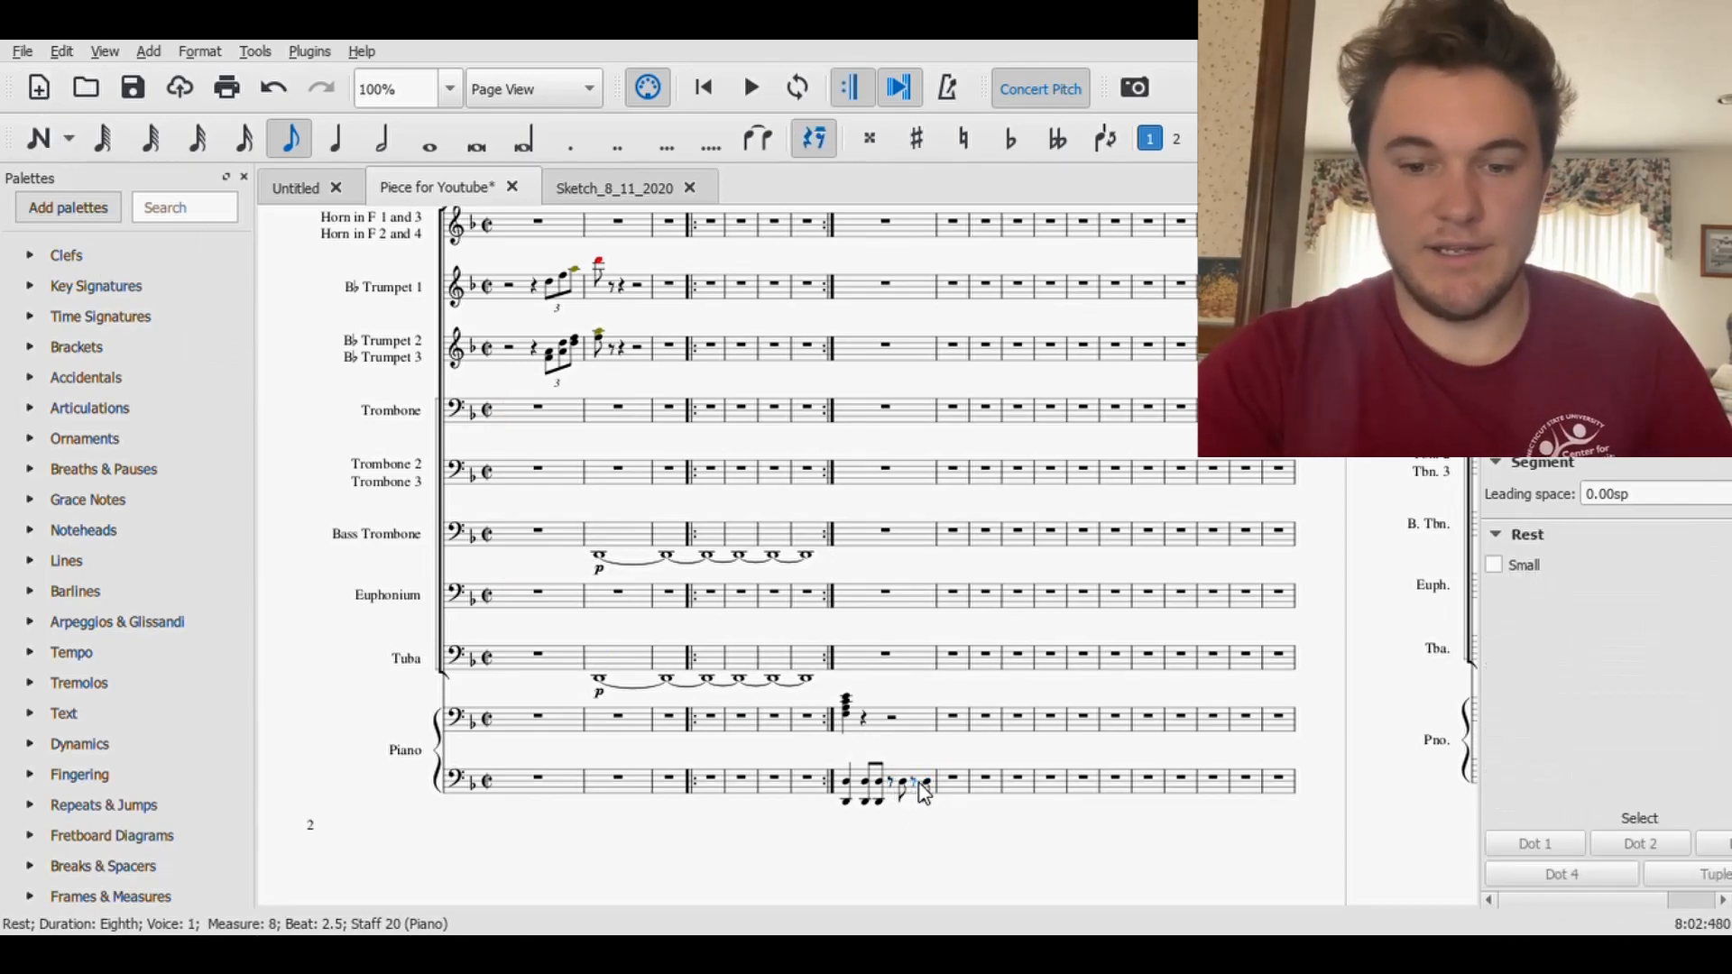
- Enter off-beat D3 eighth notes on beats 1.25 and 1.75 of measure 9 in the lower Piano staff, each preceded by an eighth rest
{"action": "left_click", "coordinate": [958, 780]}
{"action": "left_click", "coordinate": [293, 140]}
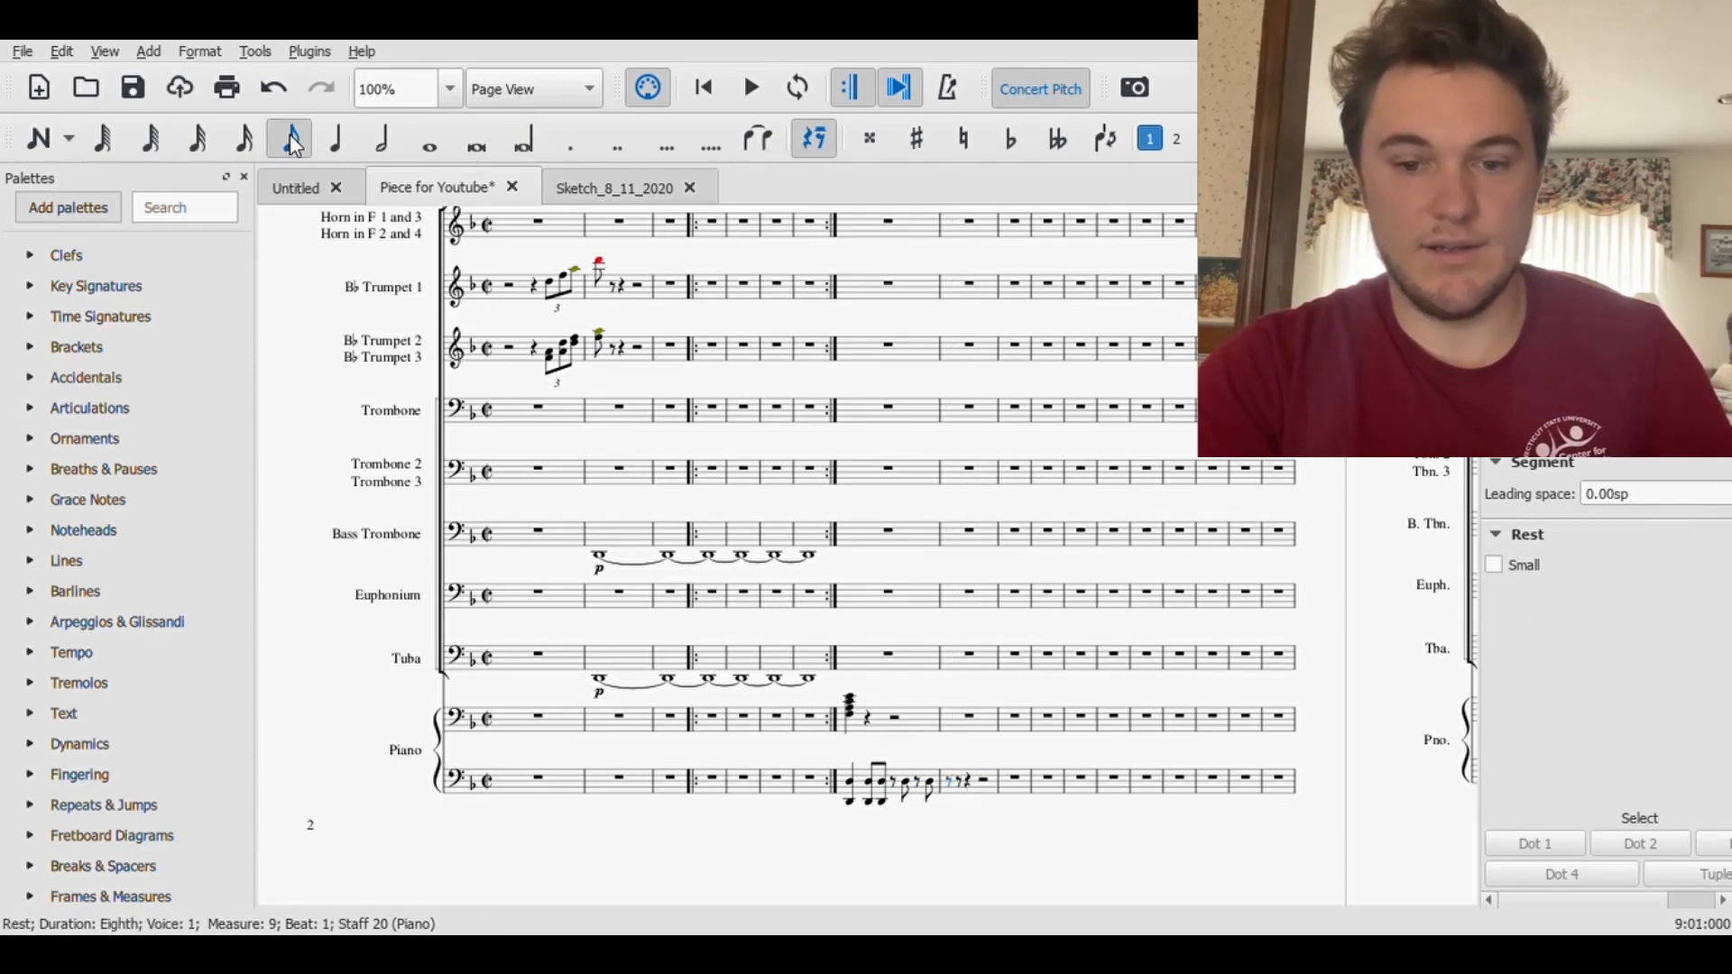
{"action": "left_click", "coordinate": [45, 141]}
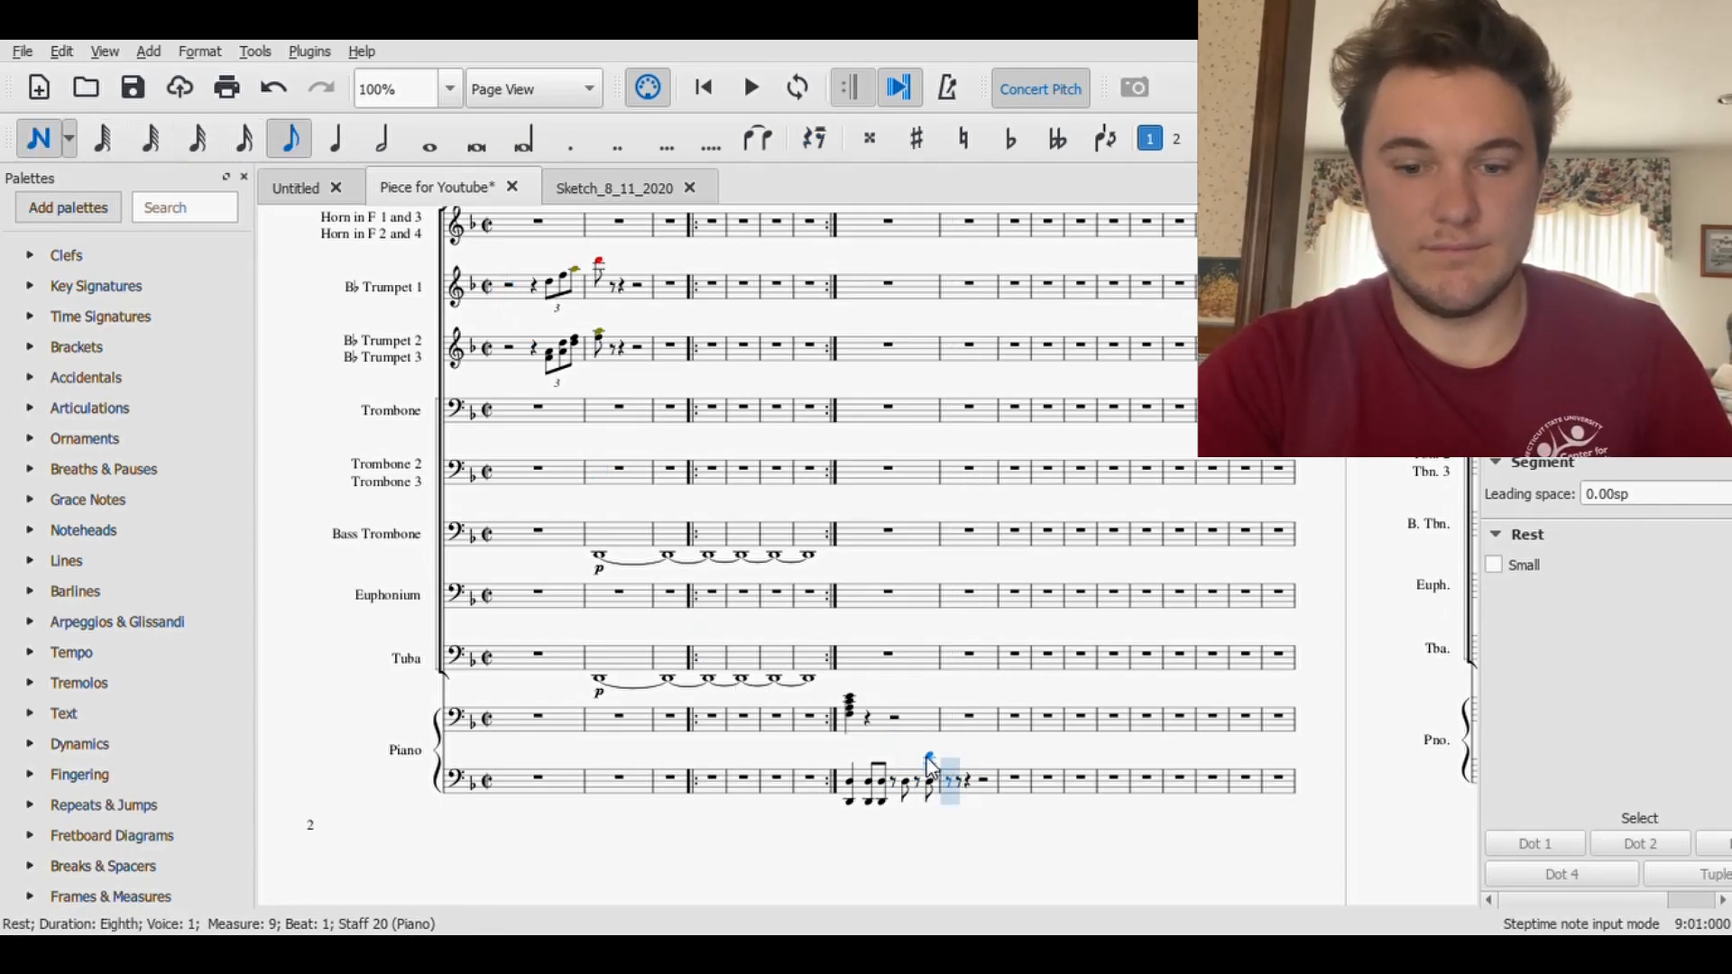
{"action": "left_click", "coordinate": [969, 791]}
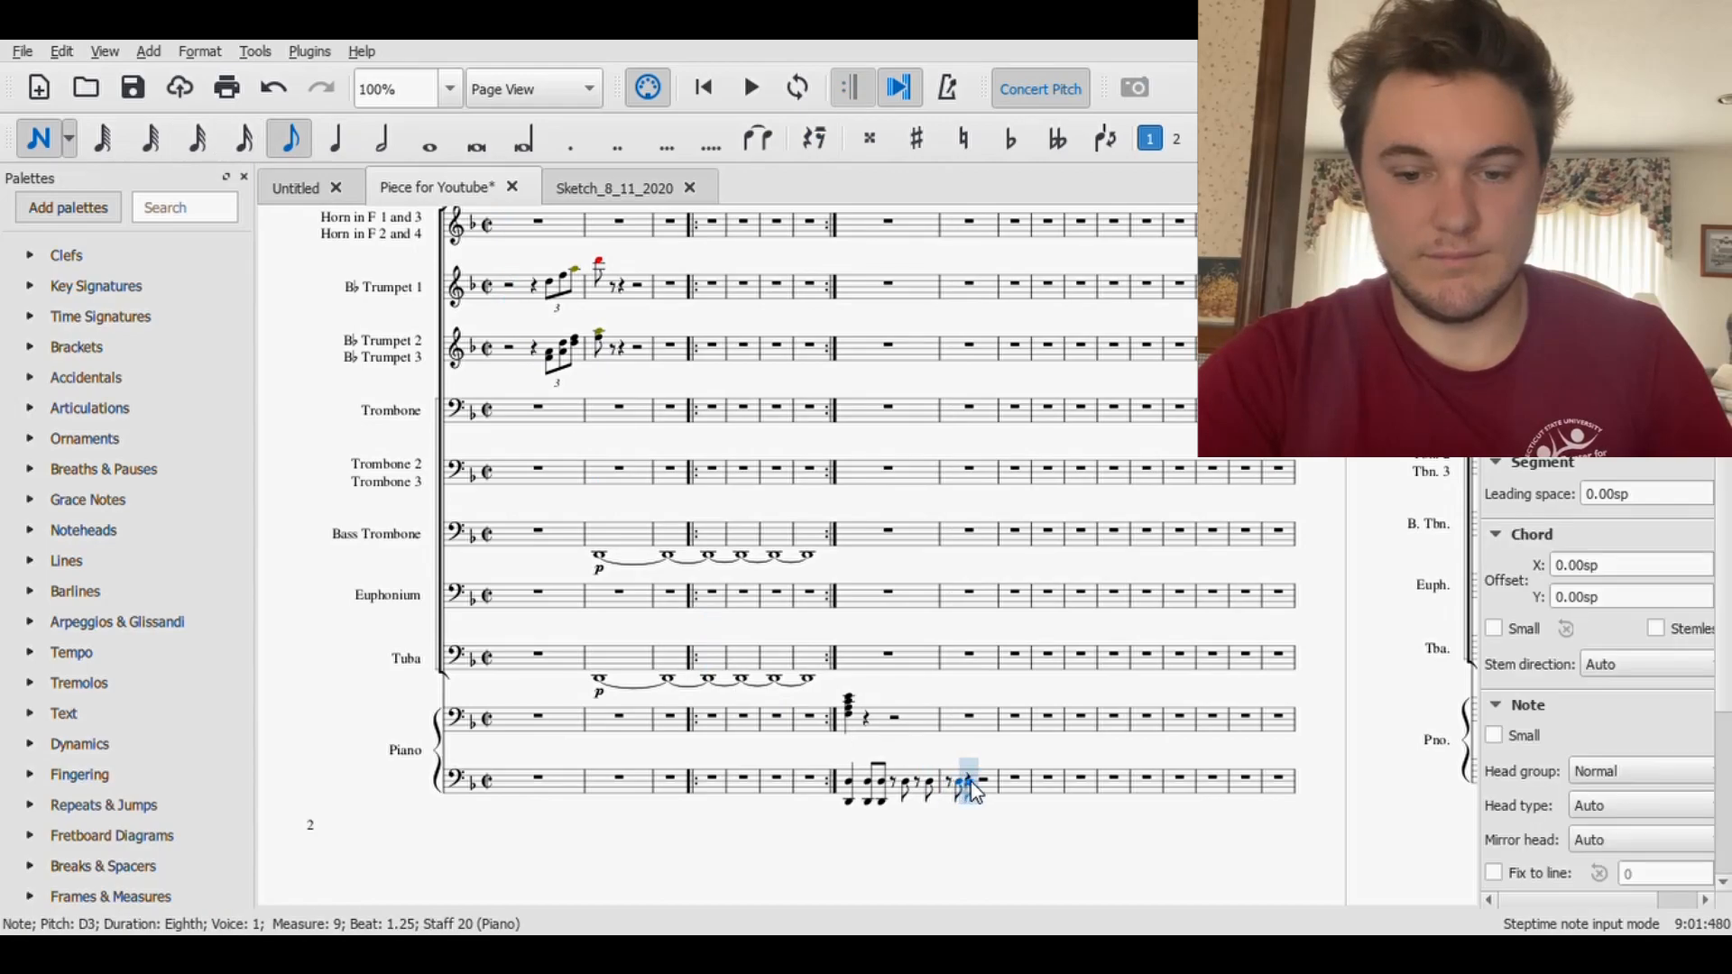
{"action": "left_click", "coordinate": [973, 782]}
{"action": "key", "text": "Delete"}
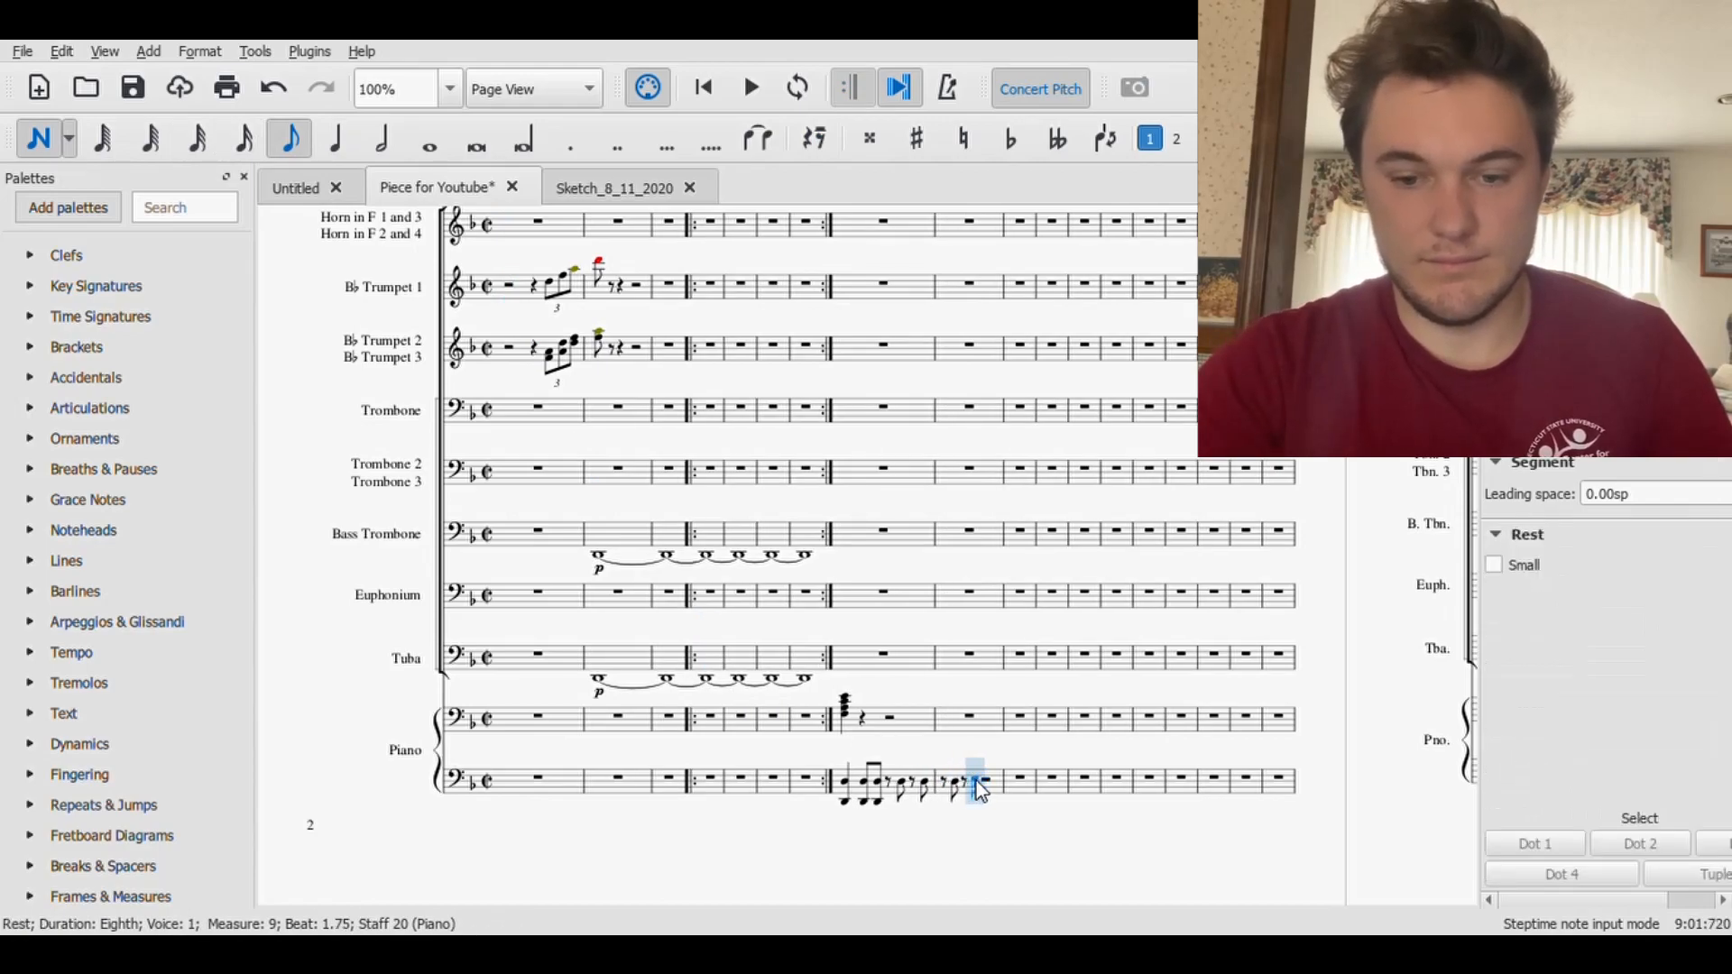
{"action": "left_click", "coordinate": [975, 783]}
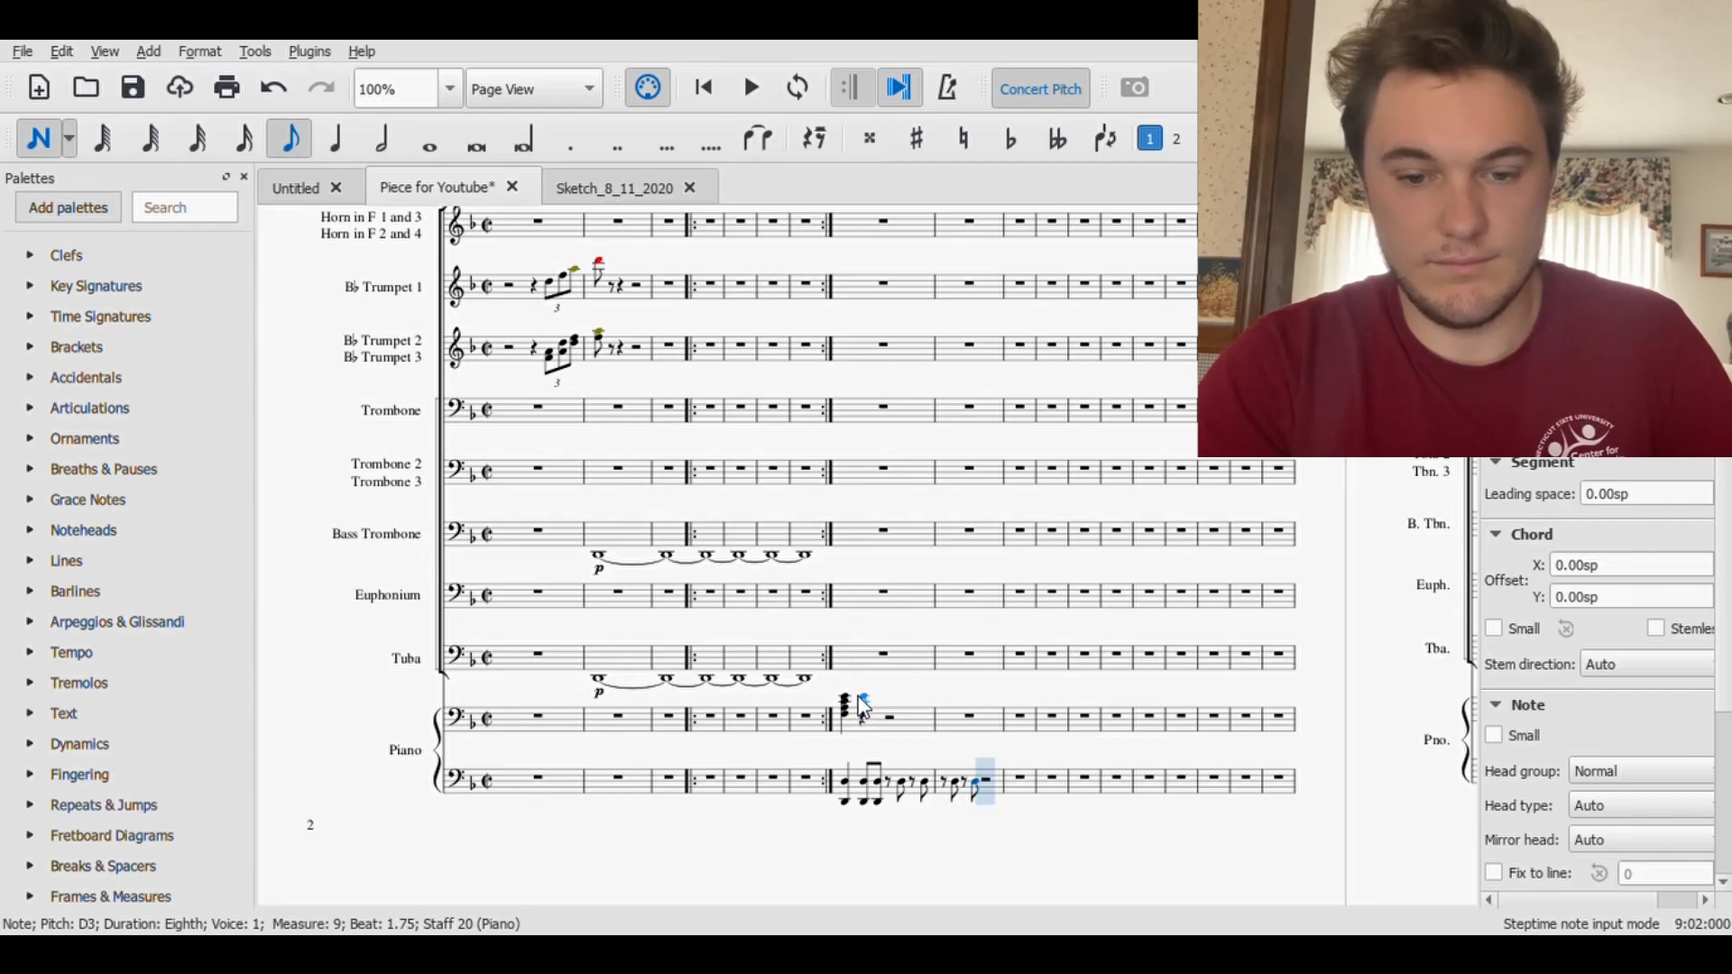
- Enter an eighth-note chord of E4, C4, A3 and F3 on beat 1.5 of measure 8 in the upper Piano staff
{"action": "left_click", "coordinate": [862, 702]}
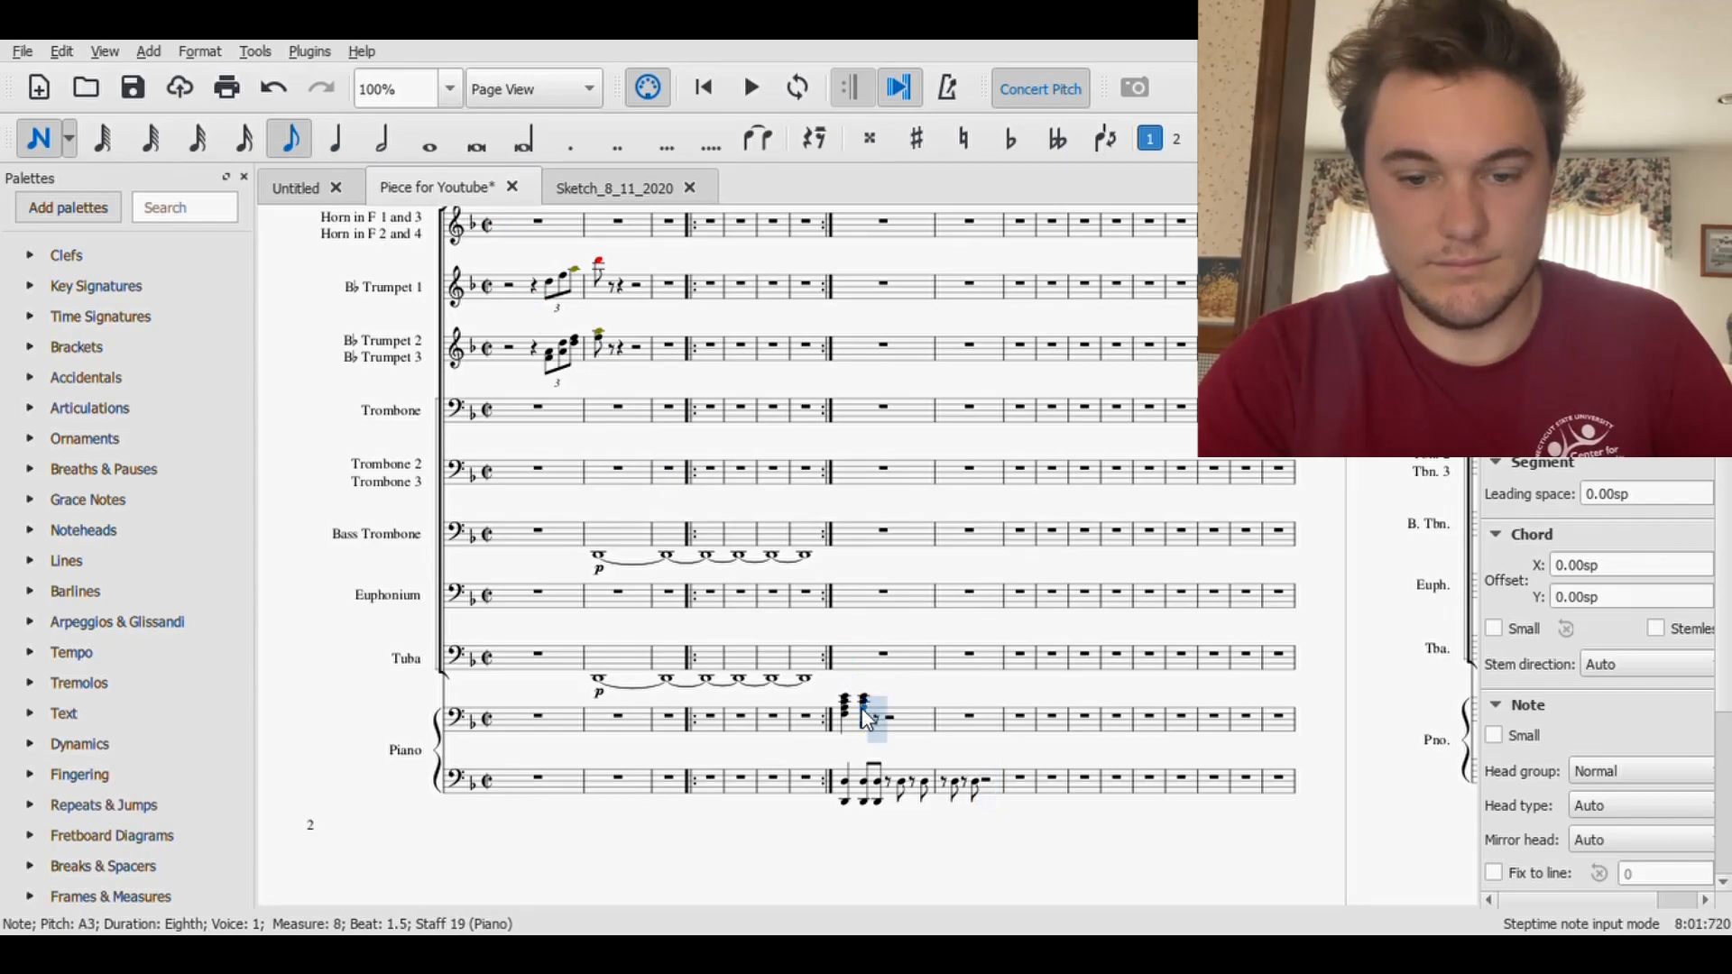
{"action": "left_click", "coordinate": [863, 716]}
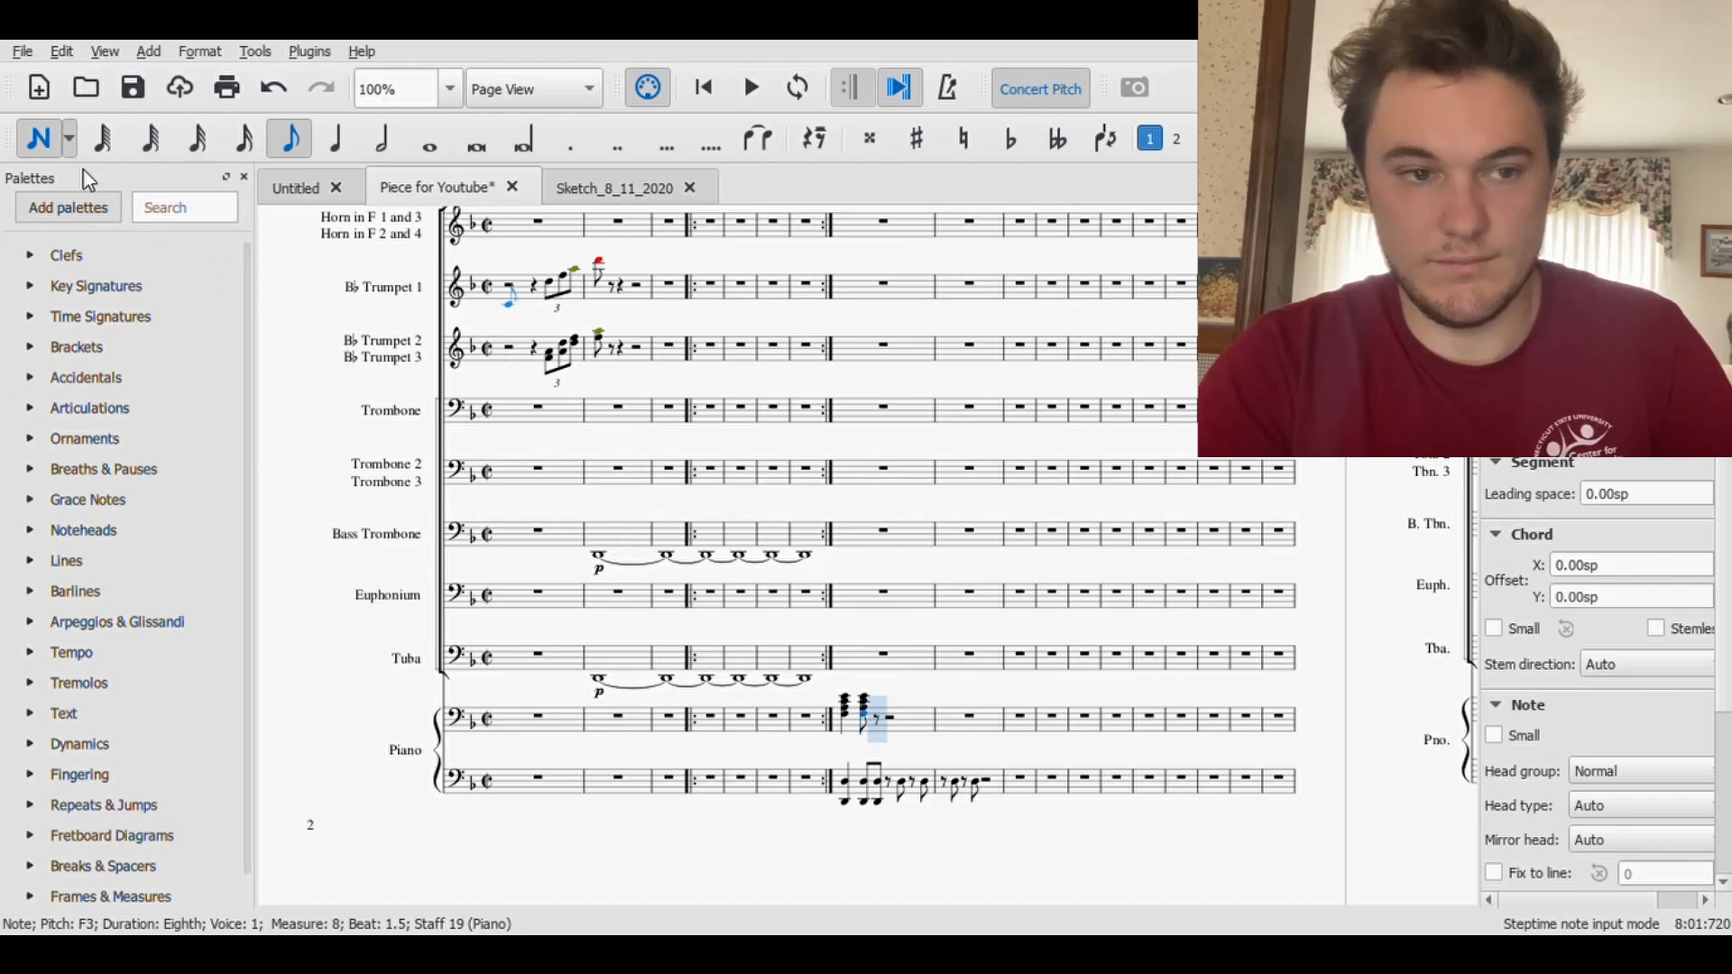
{"action": "left_click", "coordinate": [40, 139]}
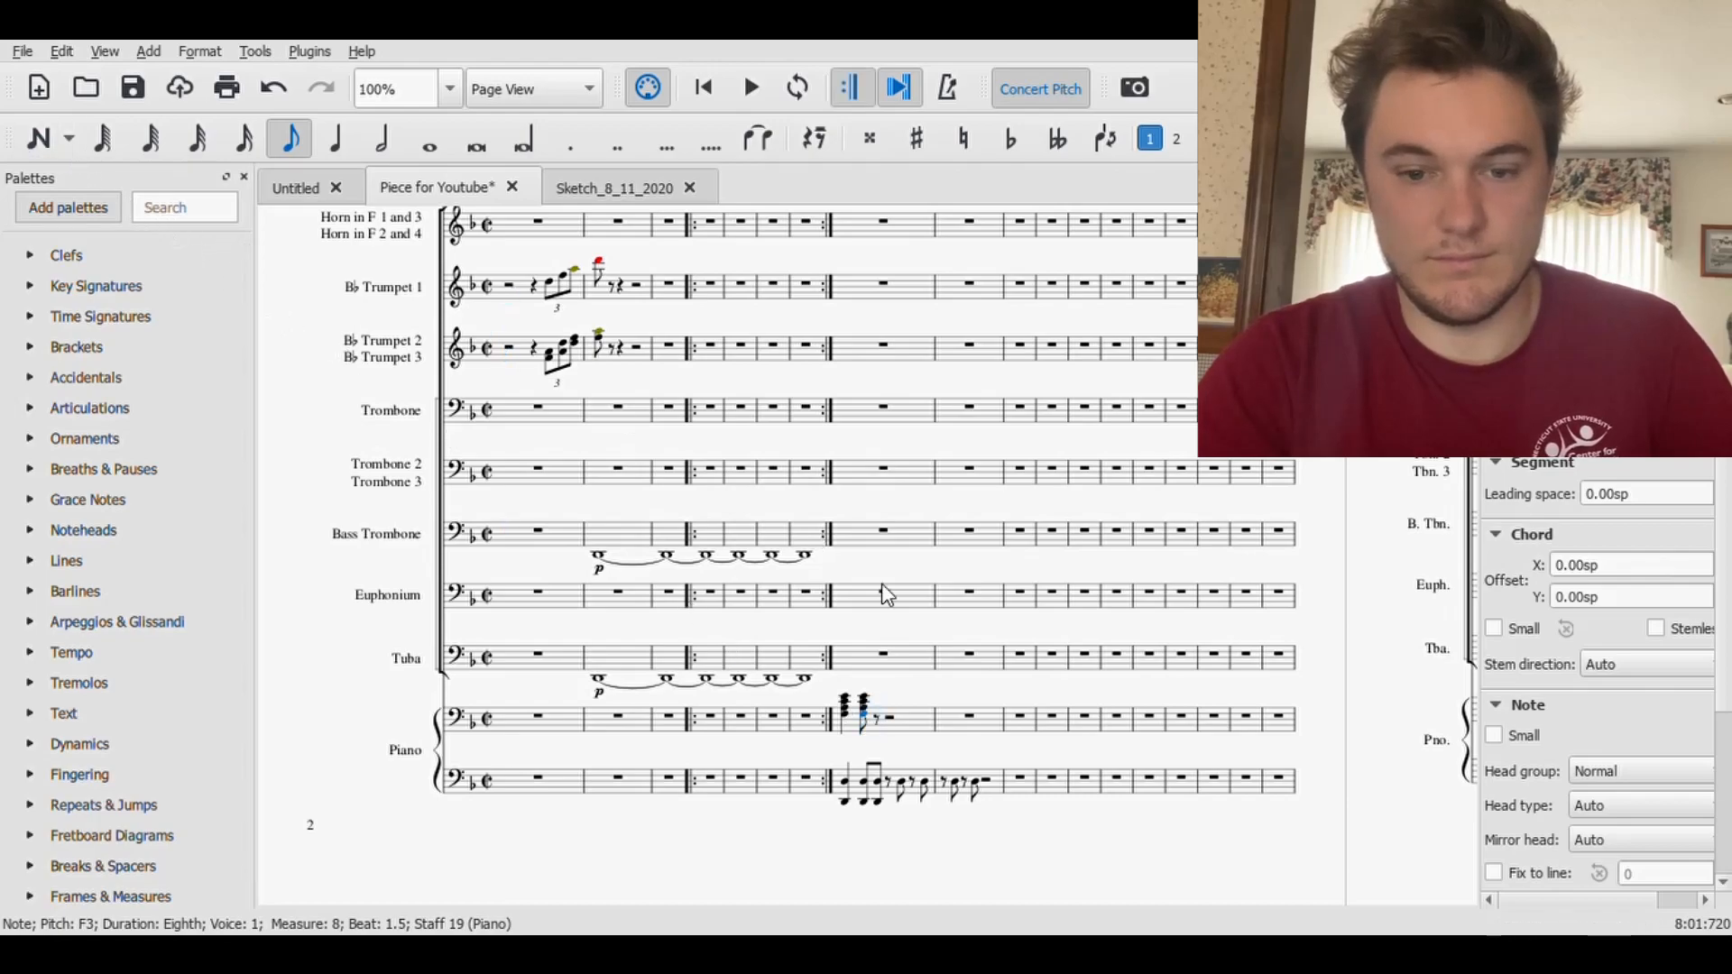
- Copy the eighth-note chord on beat 1.5 of measure 8 to beat 1.75 in the upper Piano staff
{"action": "left_click", "coordinate": [866, 726], "text": "shift"}
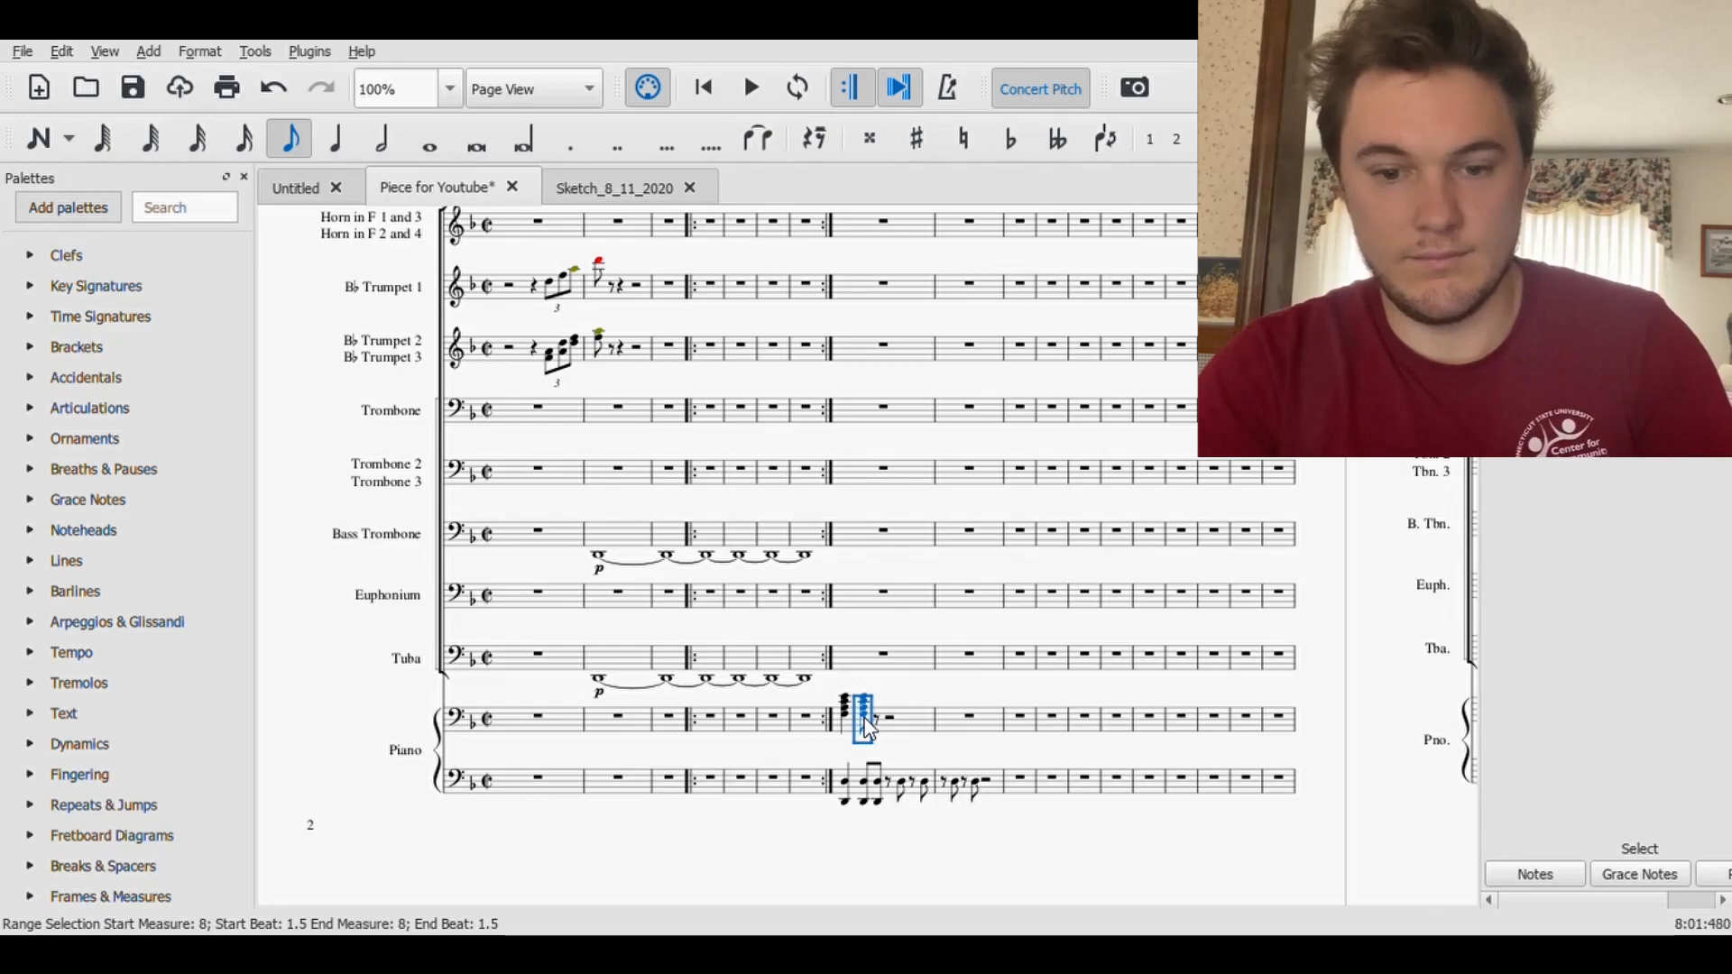
{"action": "left_click", "coordinate": [877, 718]}
{"action": "key", "text": "ctrl+v"}
- Paste the eighth-note chord on beats 2.25 and 2.75 of measure 8 in the upper Piano staff, each preceded by an eighth rest
{"action": "left_click", "coordinate": [891, 719]}
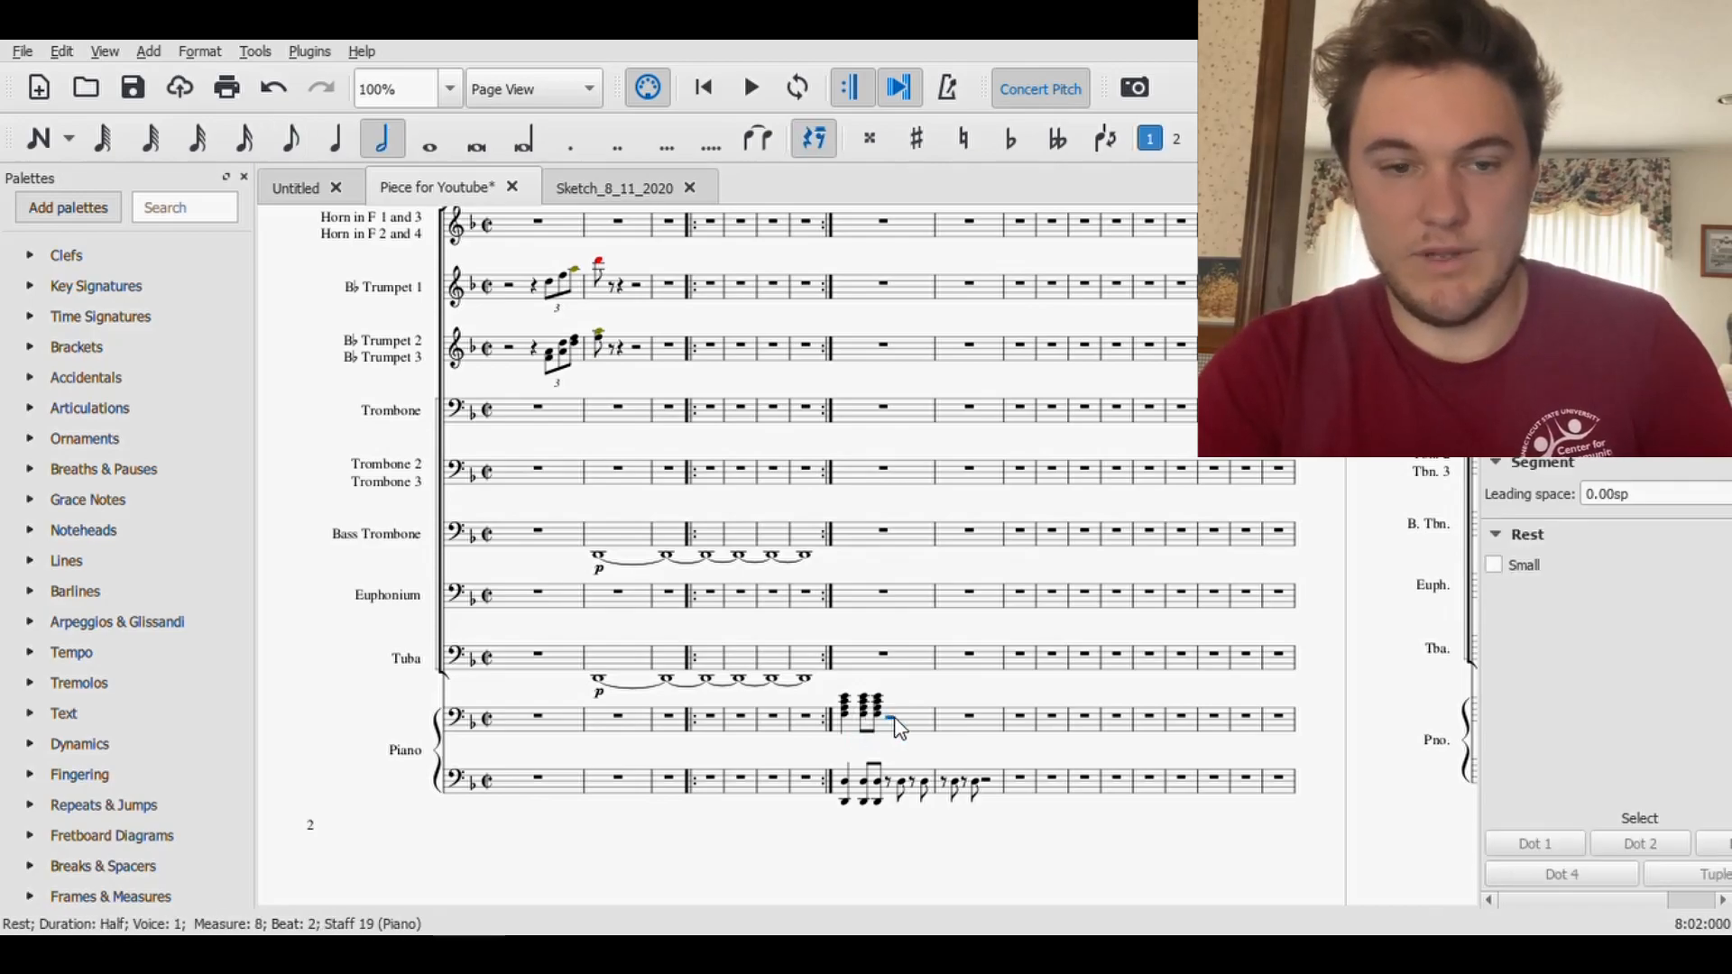
{"action": "left_click", "coordinate": [260, 142]}
{"action": "key", "text": "4"}
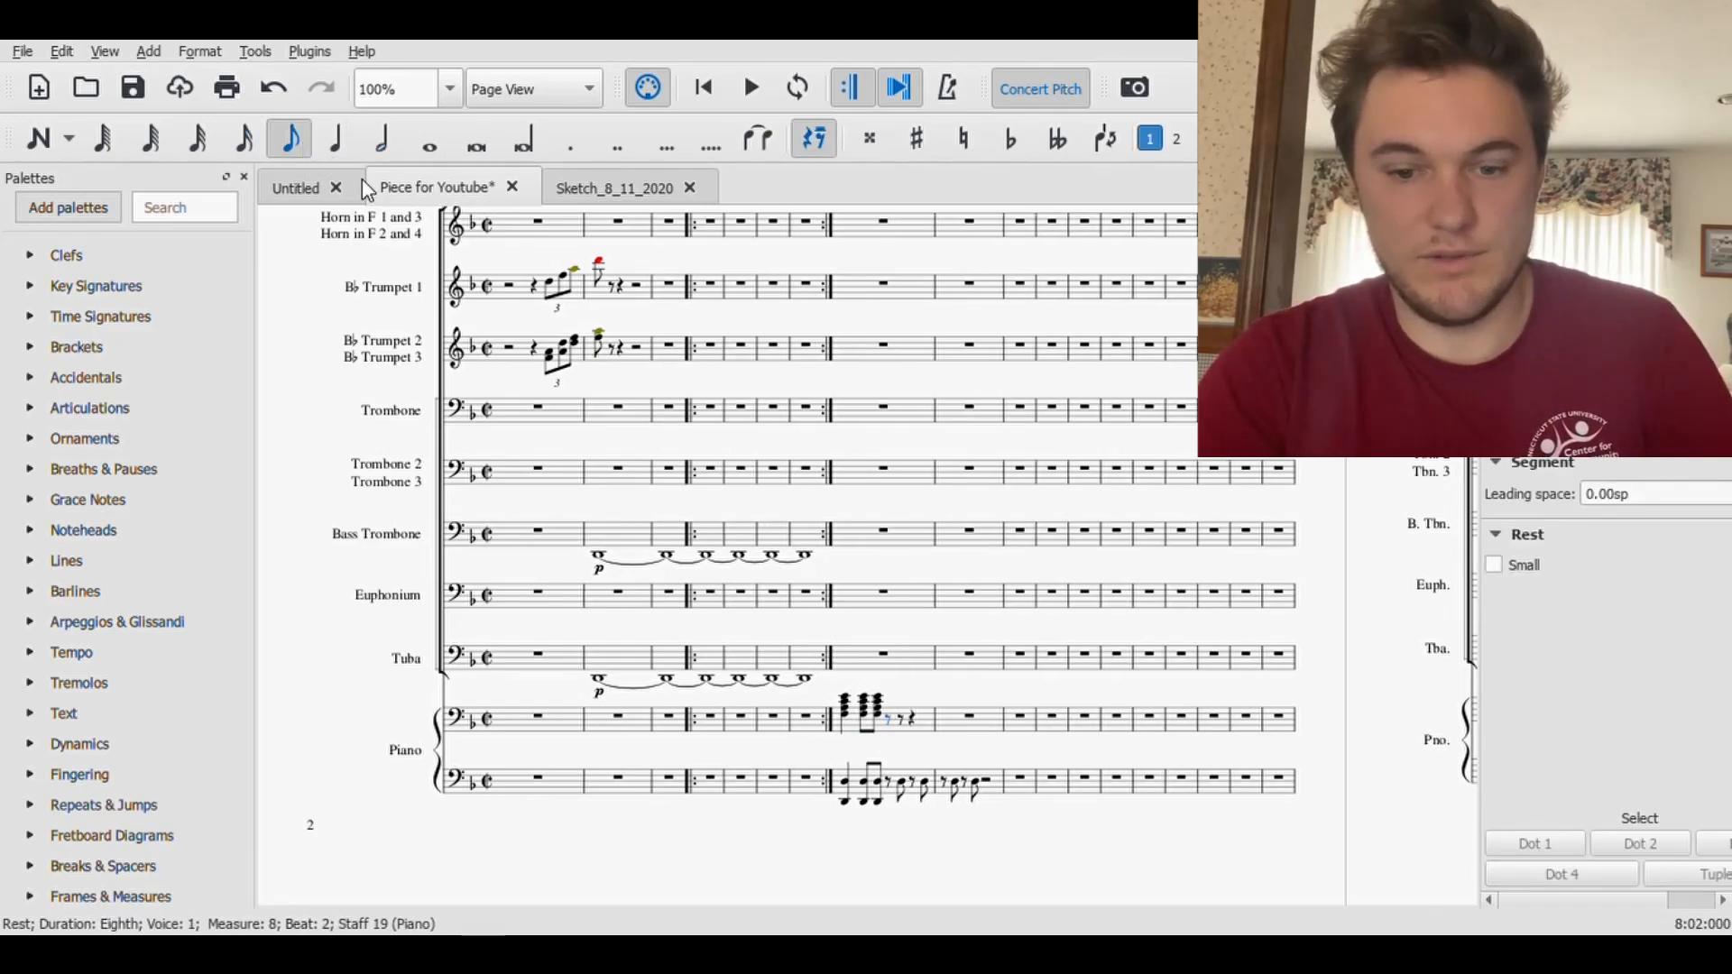
{"action": "left_click", "coordinate": [899, 719]}
{"action": "key", "text": "ctrl+v"}
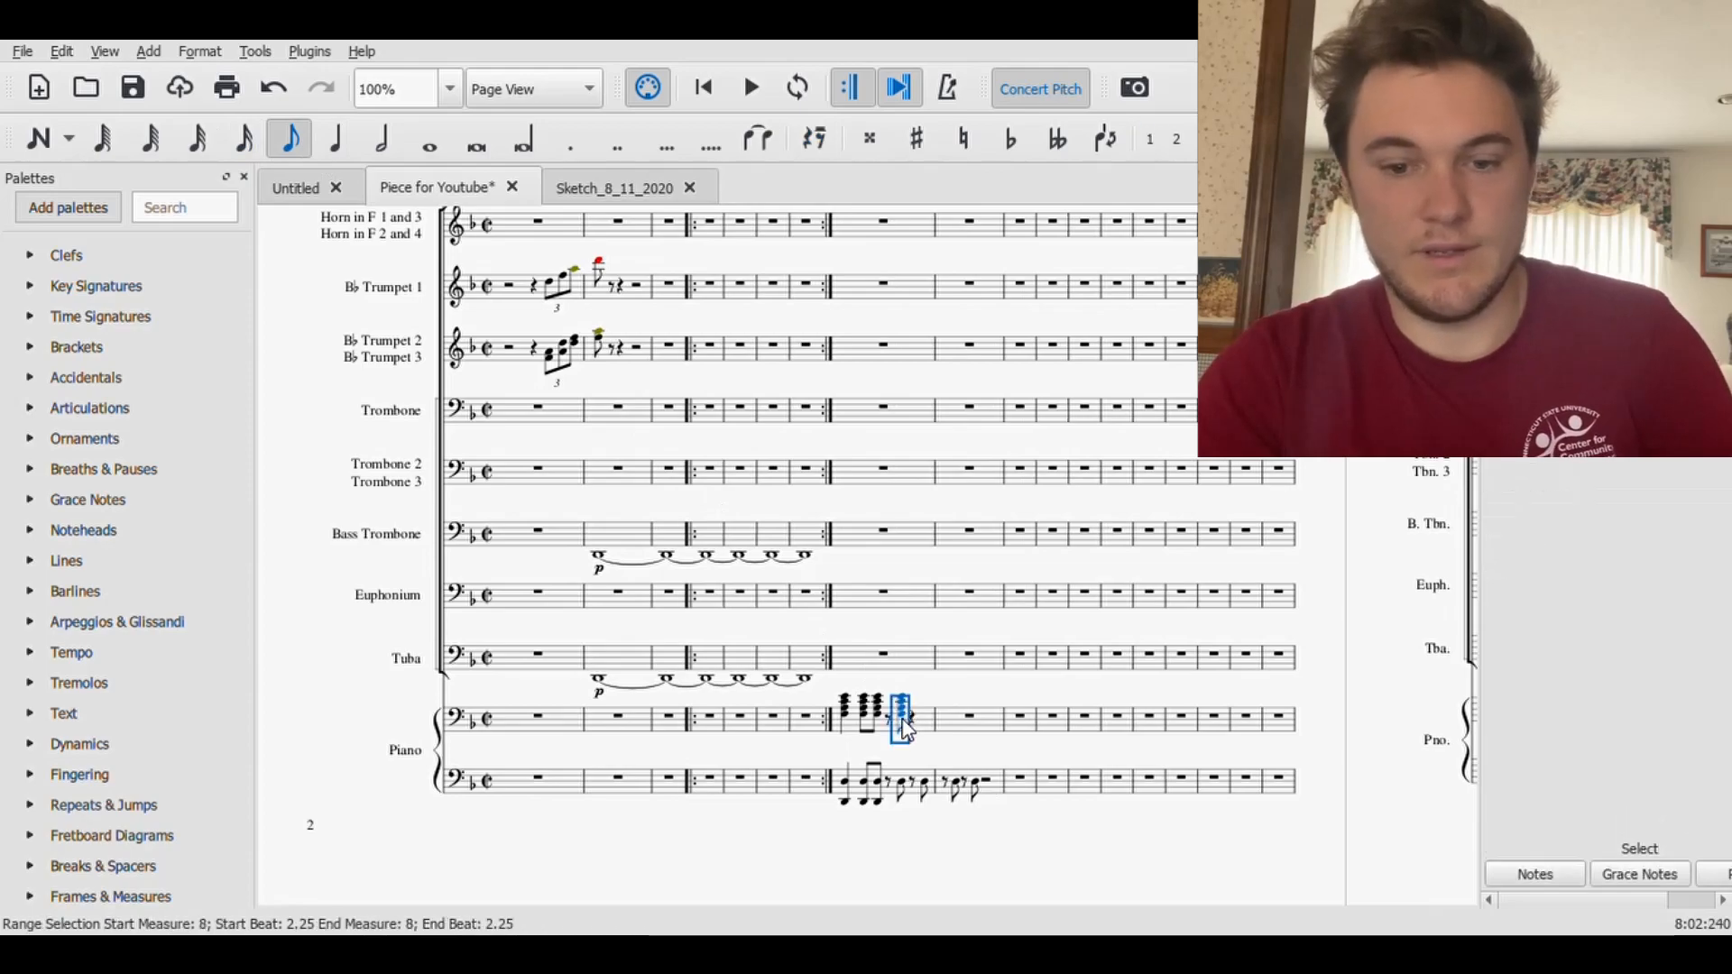
{"action": "left_click", "coordinate": [915, 720]}
{"action": "key", "text": "4"}
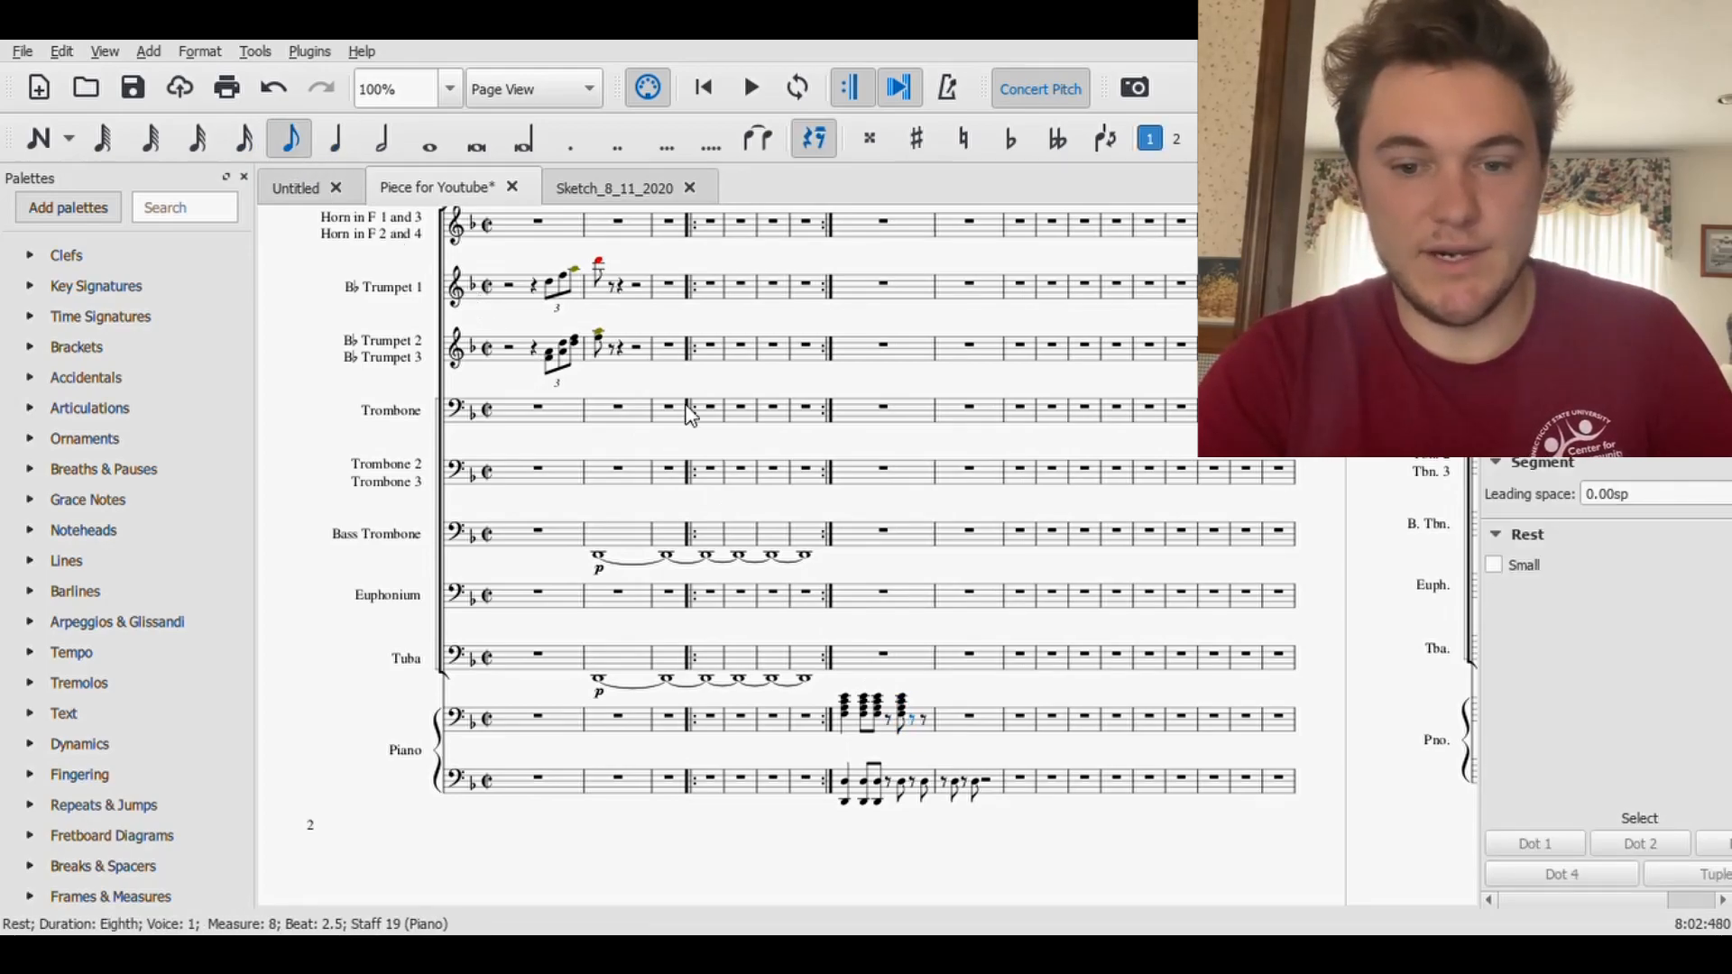
{"action": "left_click", "coordinate": [927, 719]}
{"action": "key", "text": "ctrl+v"}
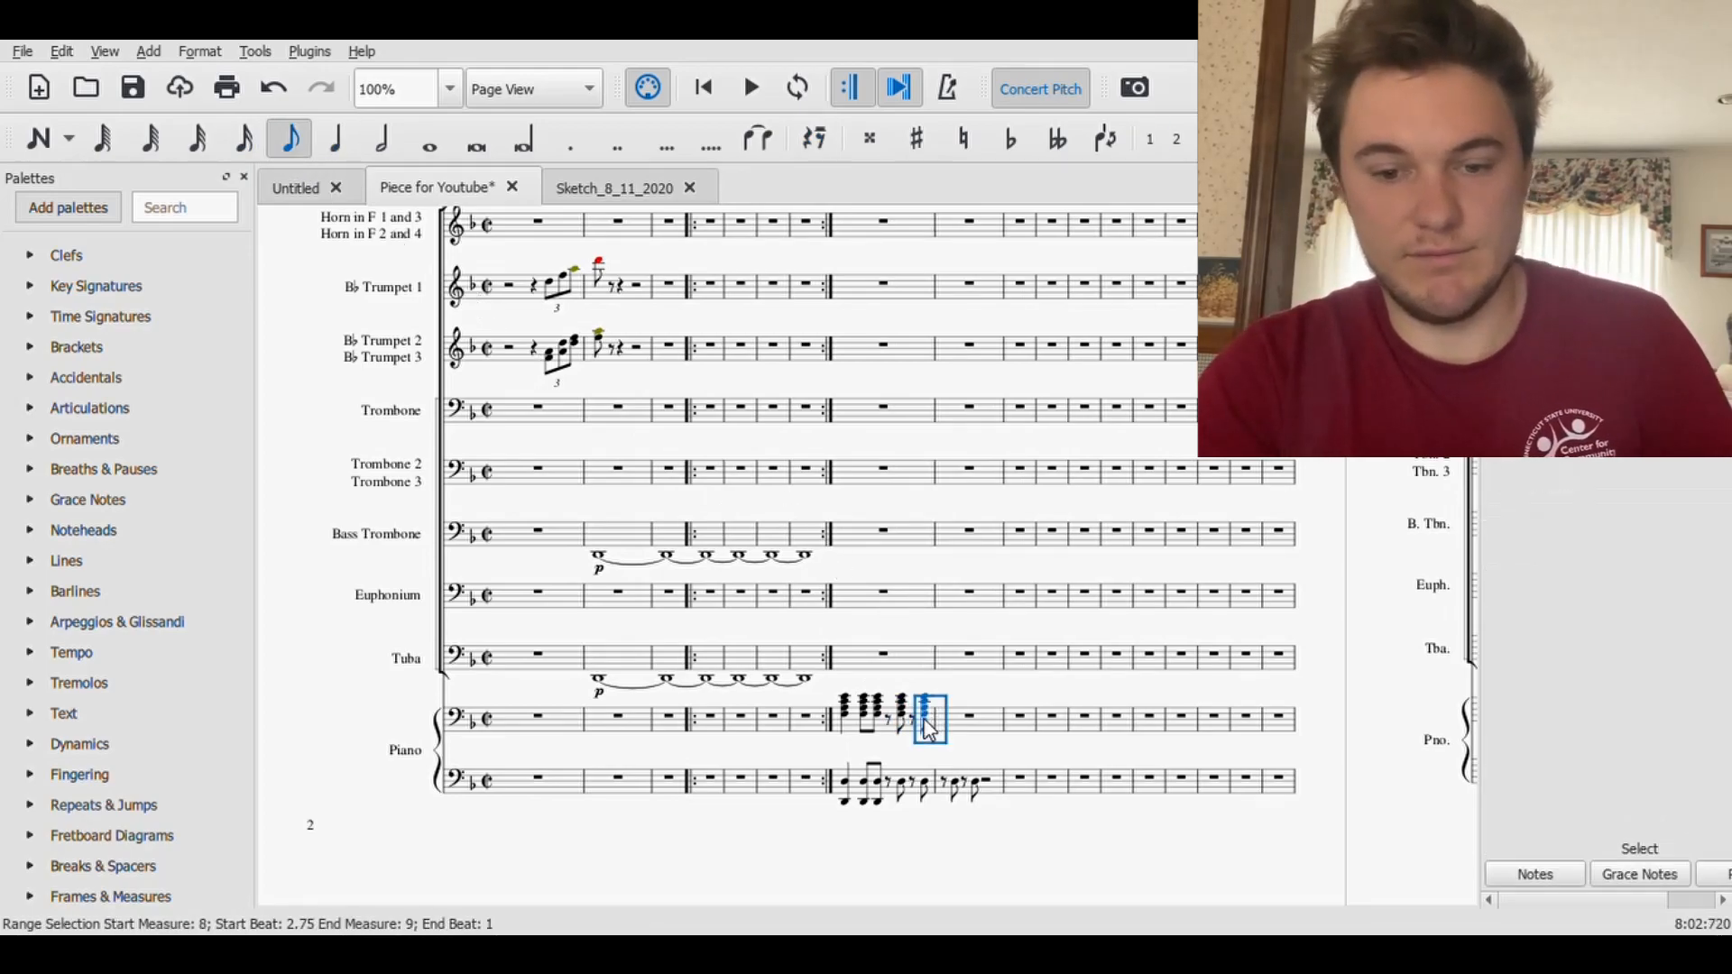
- Paste the eighth-note chord on beat 1.25 of measure 9 in the upper Piano staff, with eighth rests on beats 1 and 1.5
{"action": "left_click", "coordinate": [969, 720]}
{"action": "left_click", "coordinate": [289, 139]}
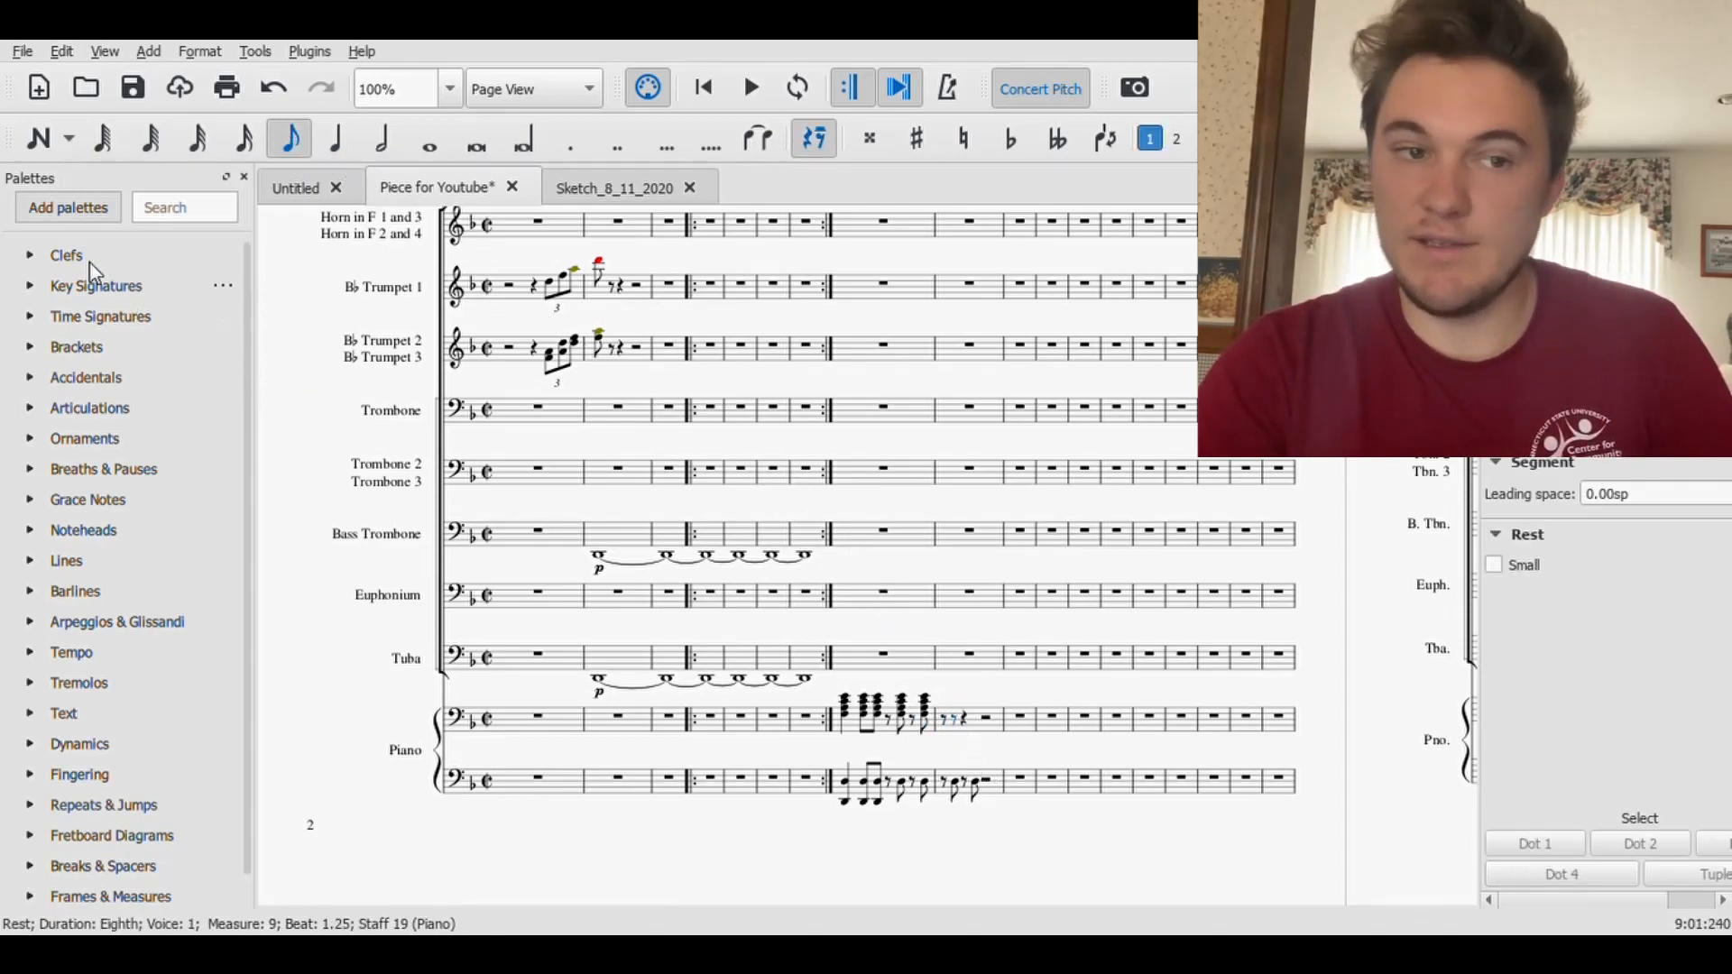
{"action": "left_click", "coordinate": [39, 140]}
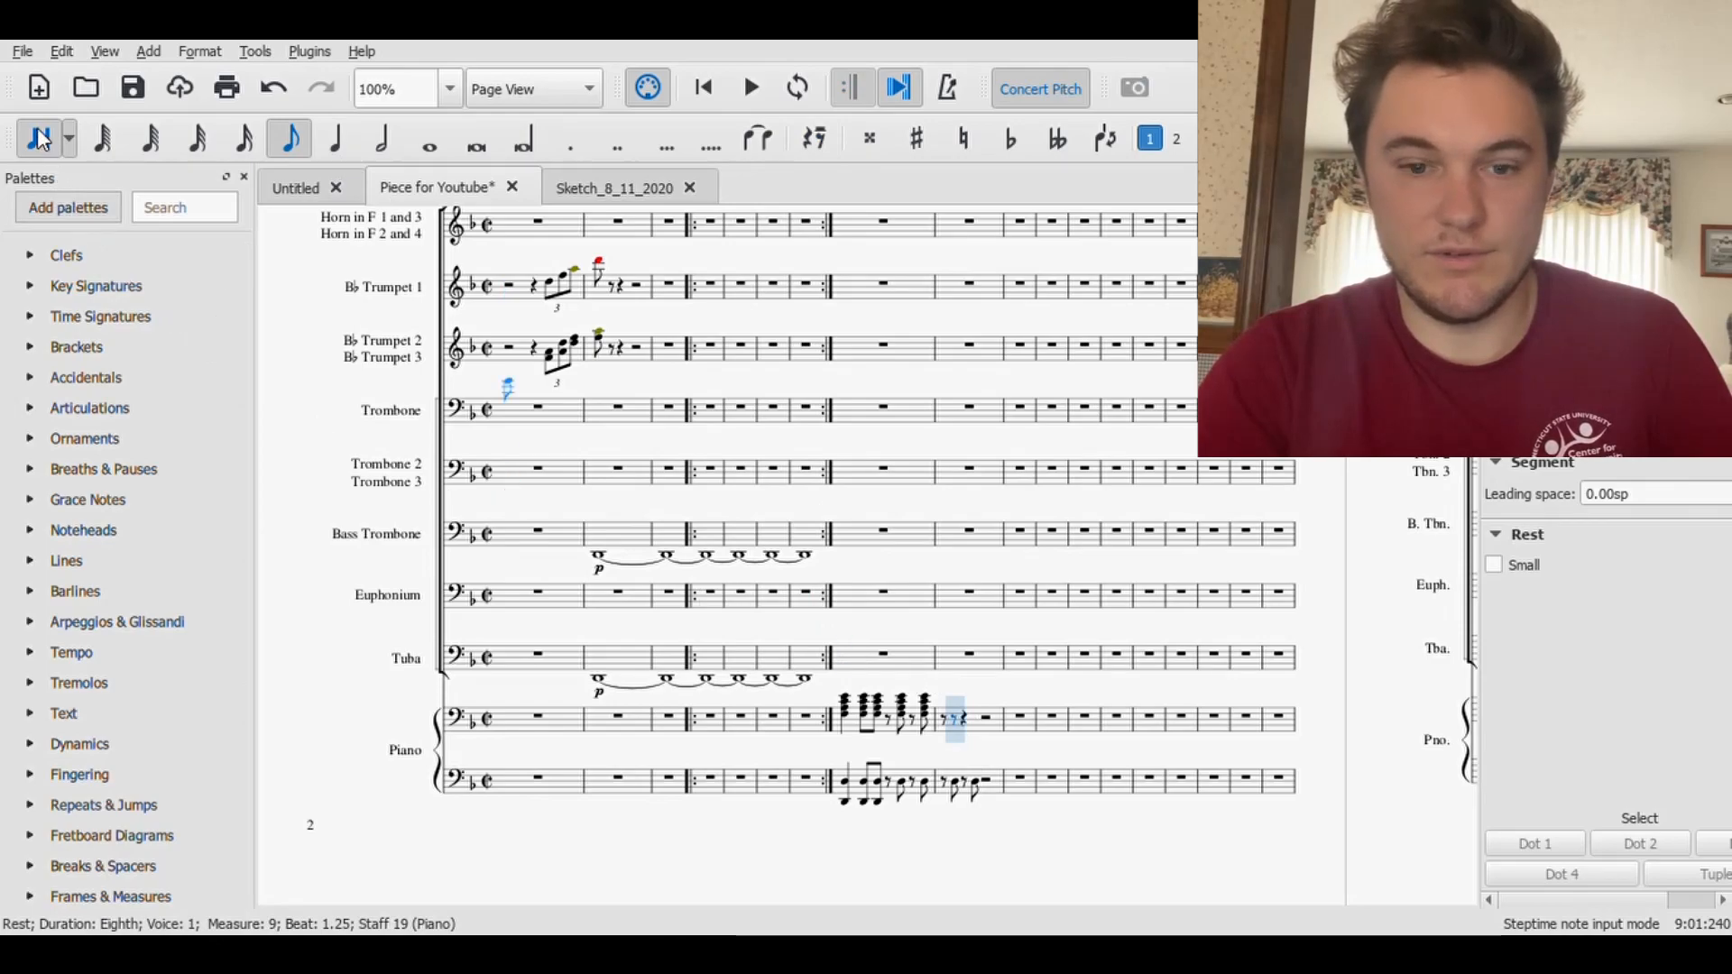
{"action": "key", "text": "Escape"}
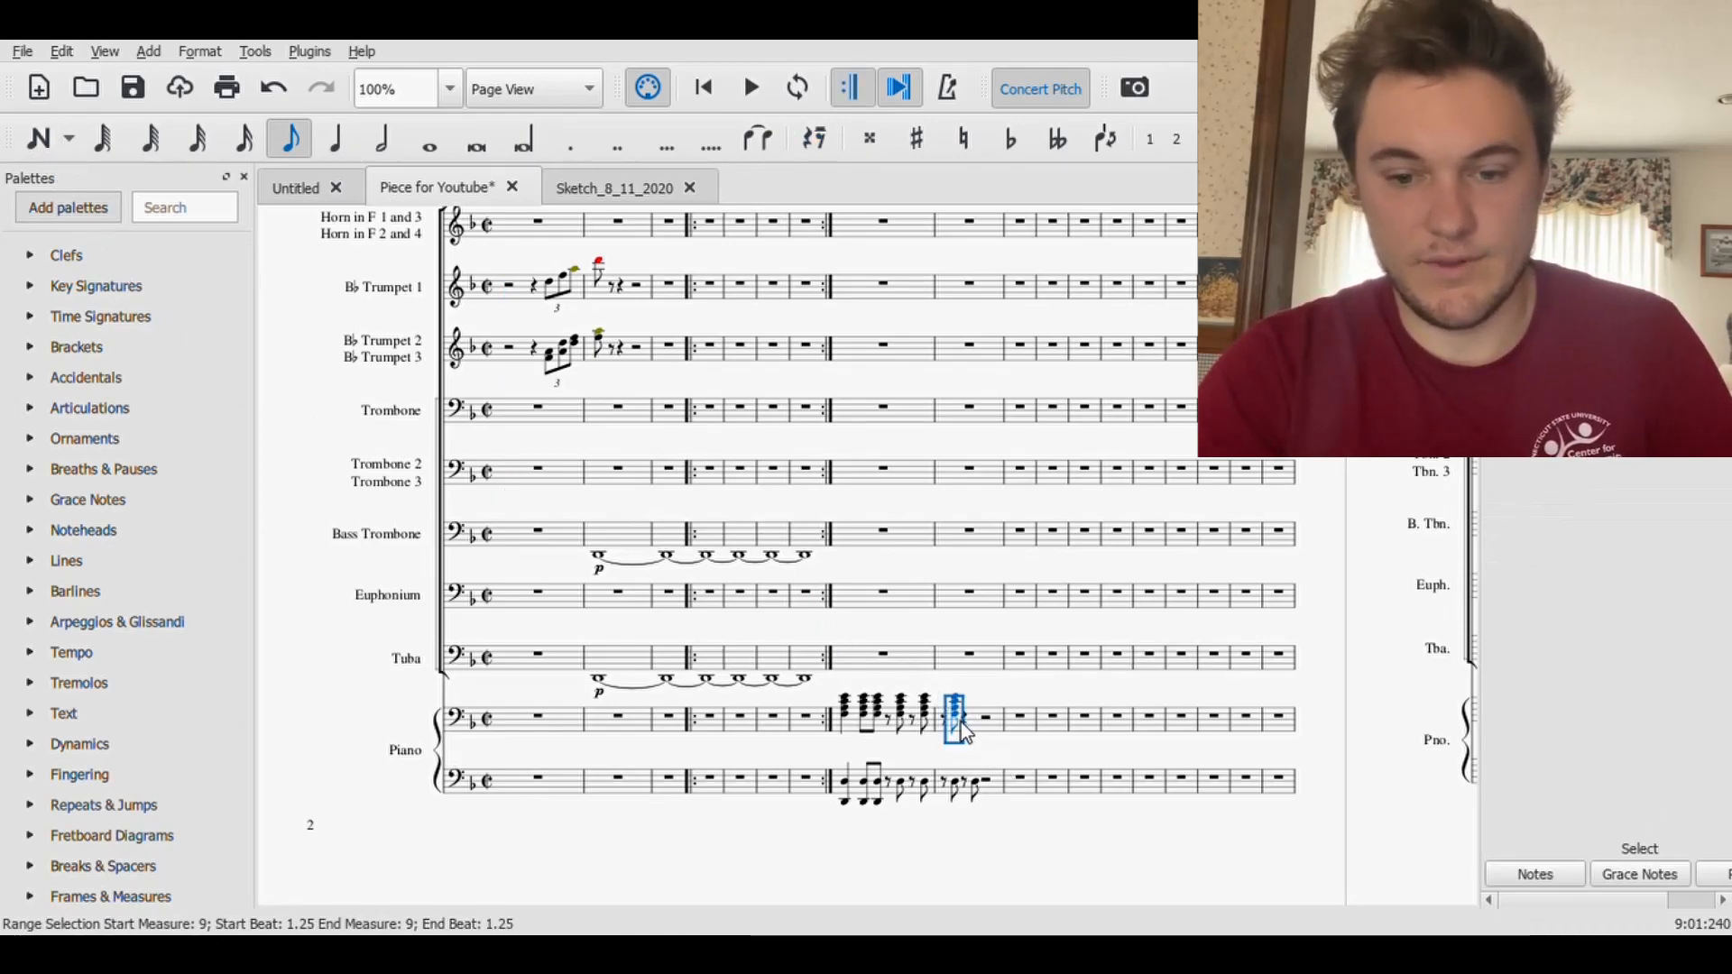
{"action": "left_click", "coordinate": [965, 731]}
{"action": "key", "text": "4"}
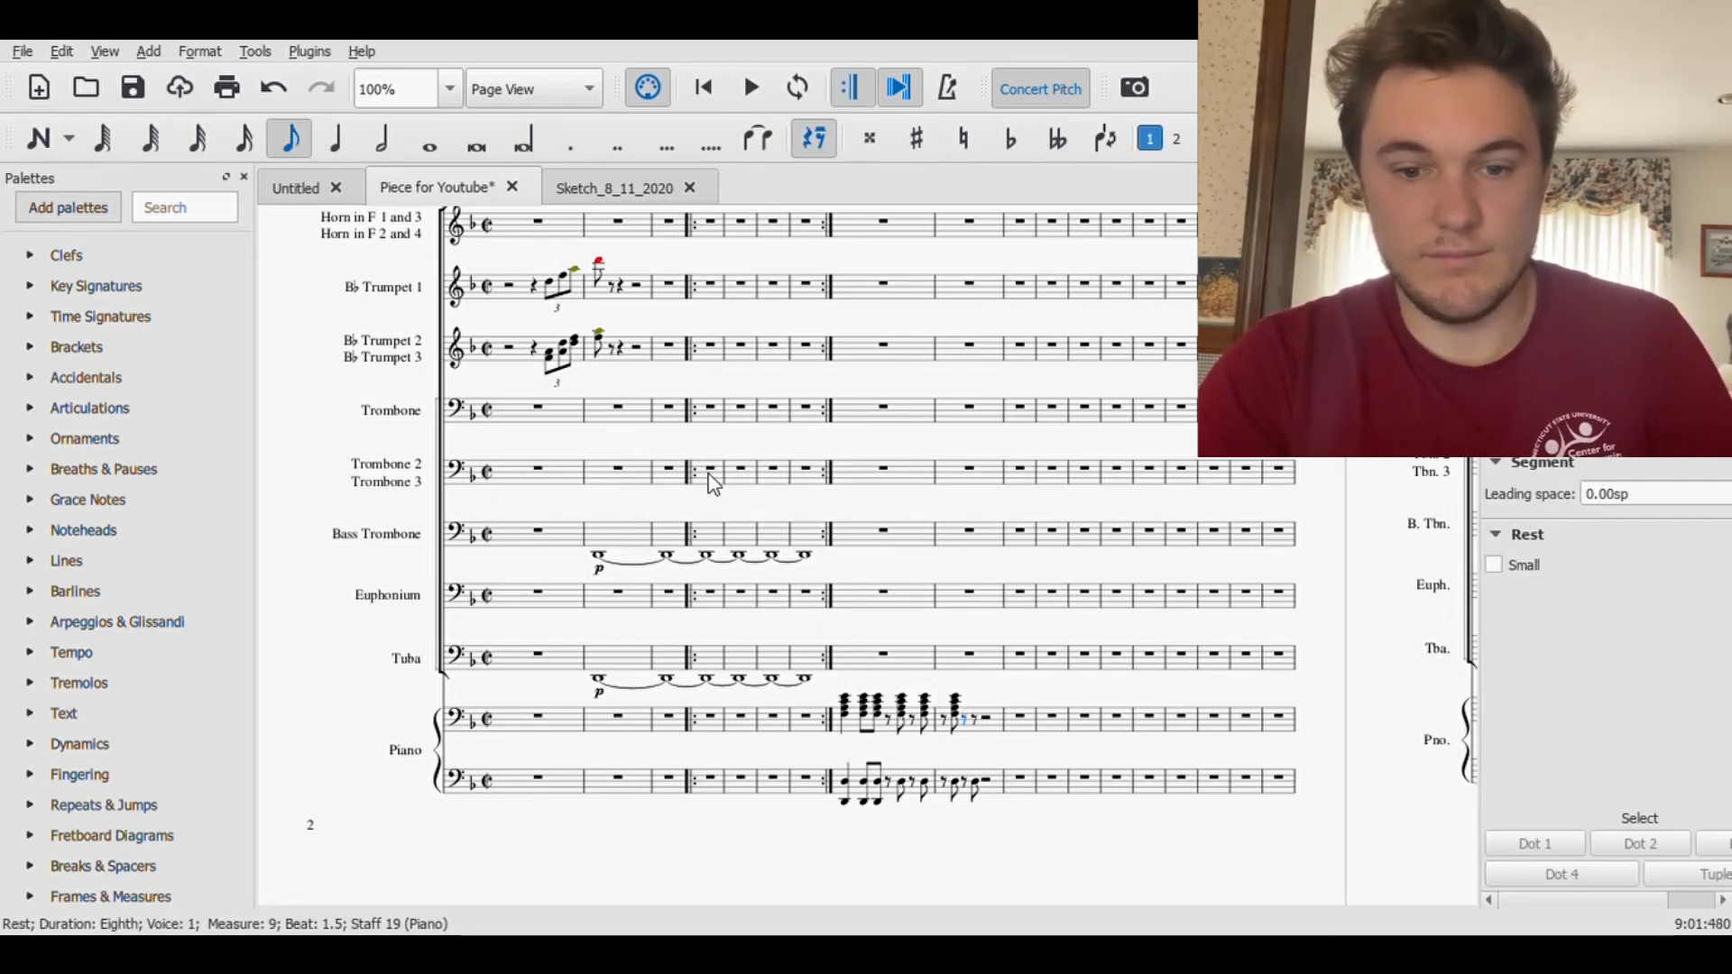
- Play back the Piano part from the chord on beat 1 of measure 8
{"action": "left_click", "coordinate": [846, 697]}
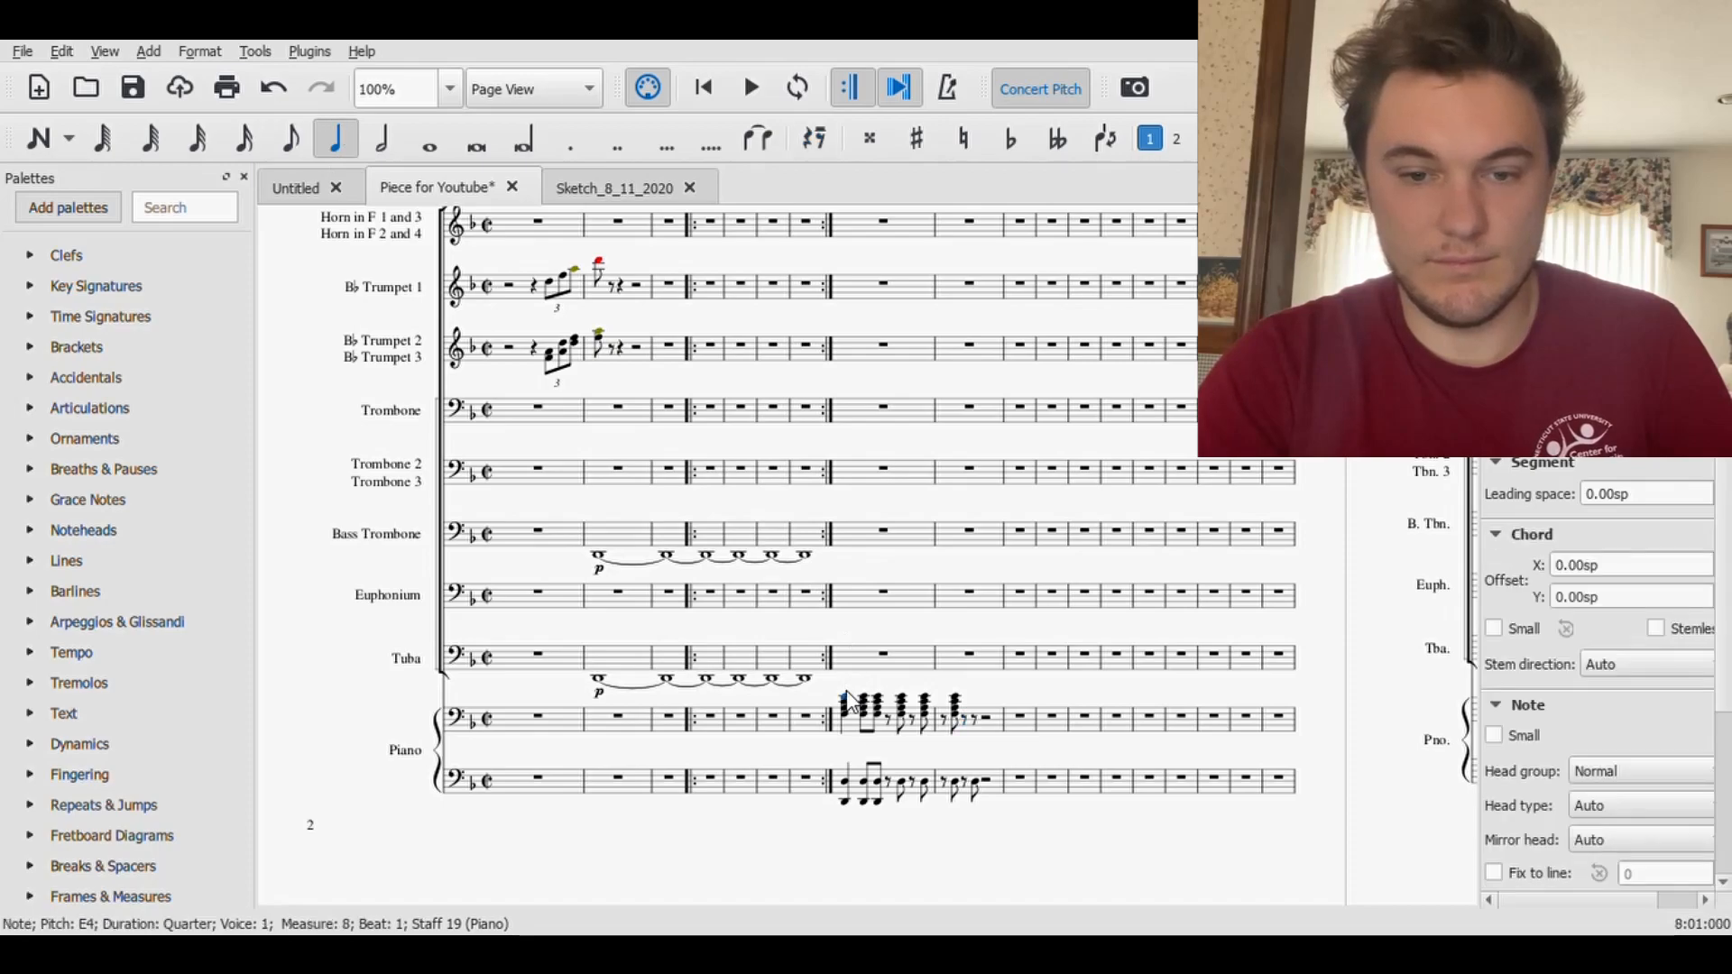
{"action": "left_click", "coordinate": [743, 92]}
{"action": "left_click", "coordinate": [744, 100]}
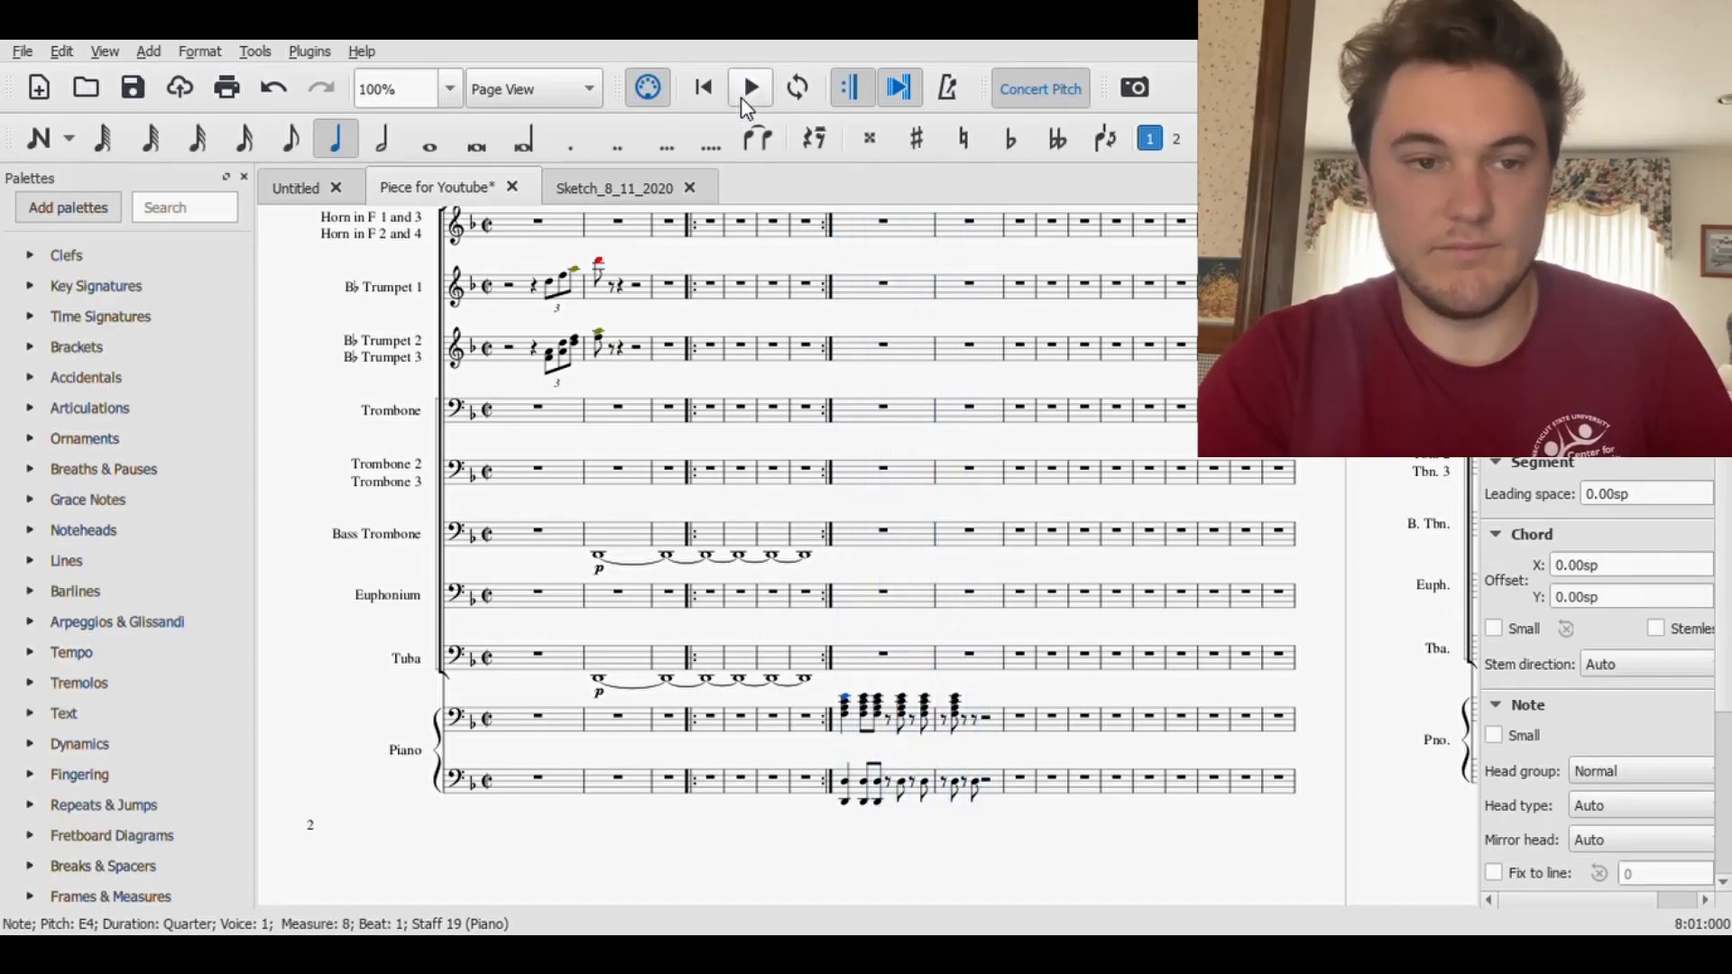
- Enter an eighth-note chord of E4, D4, B natural 3 and G3 on beat 1.75 of measure 9 in the upper Piano staff
{"action": "left_click", "coordinate": [35, 139]}
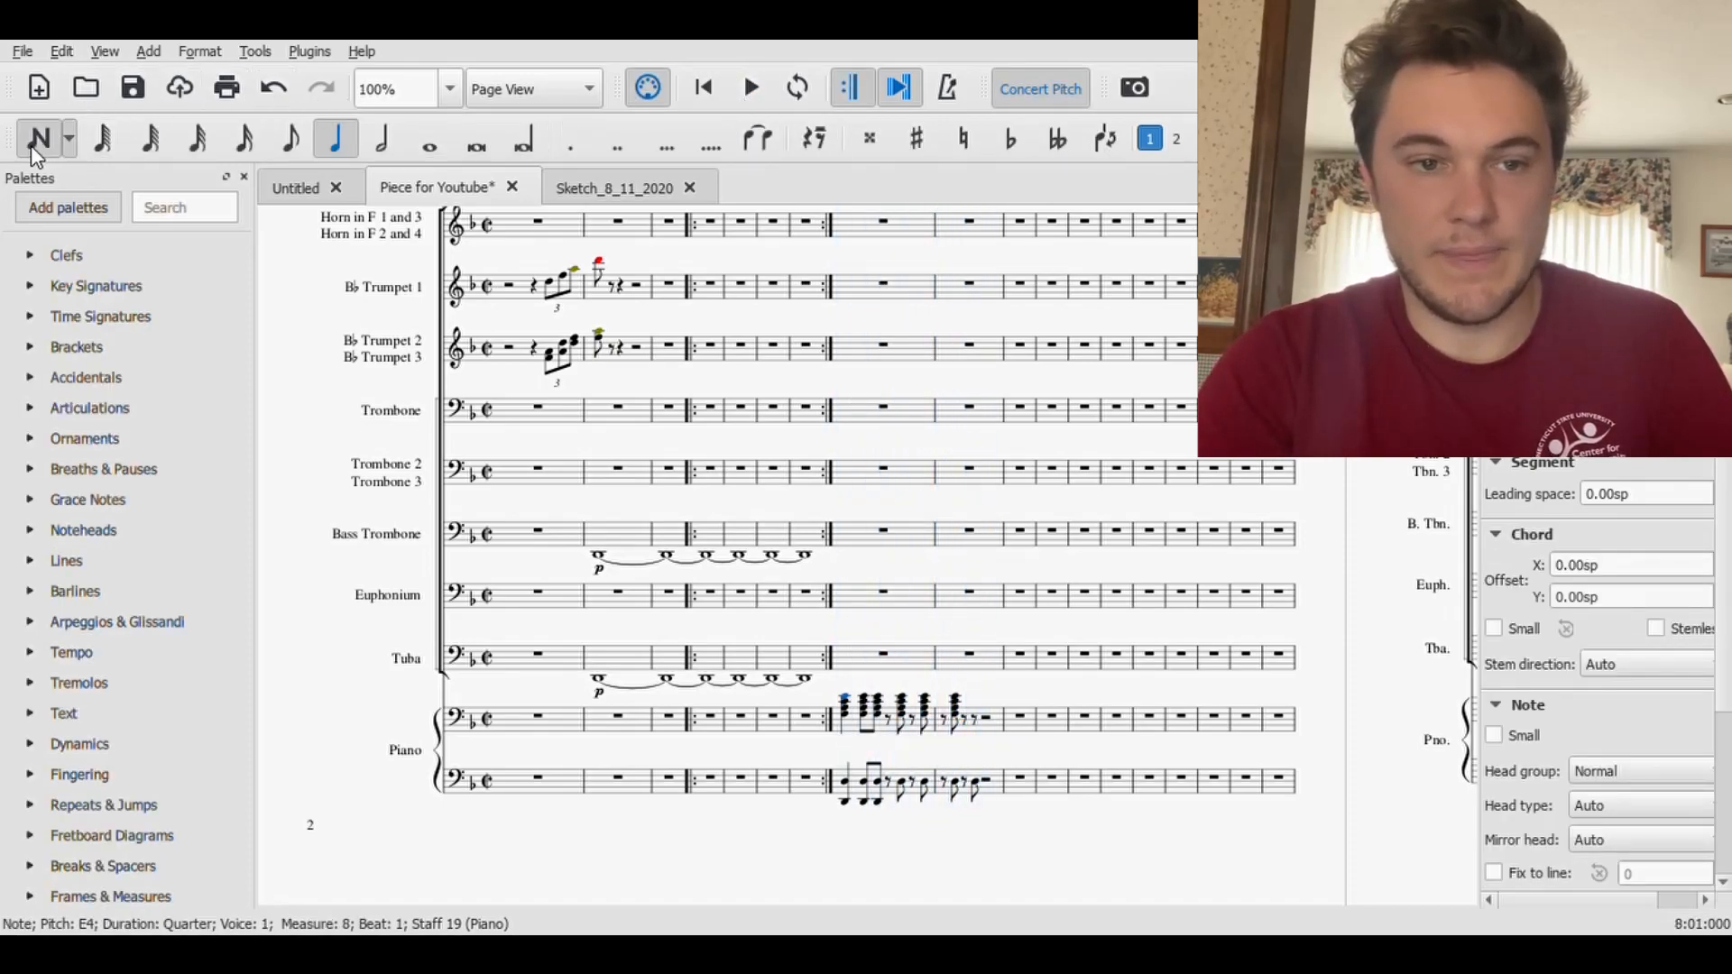
{"action": "left_click", "coordinate": [275, 144]}
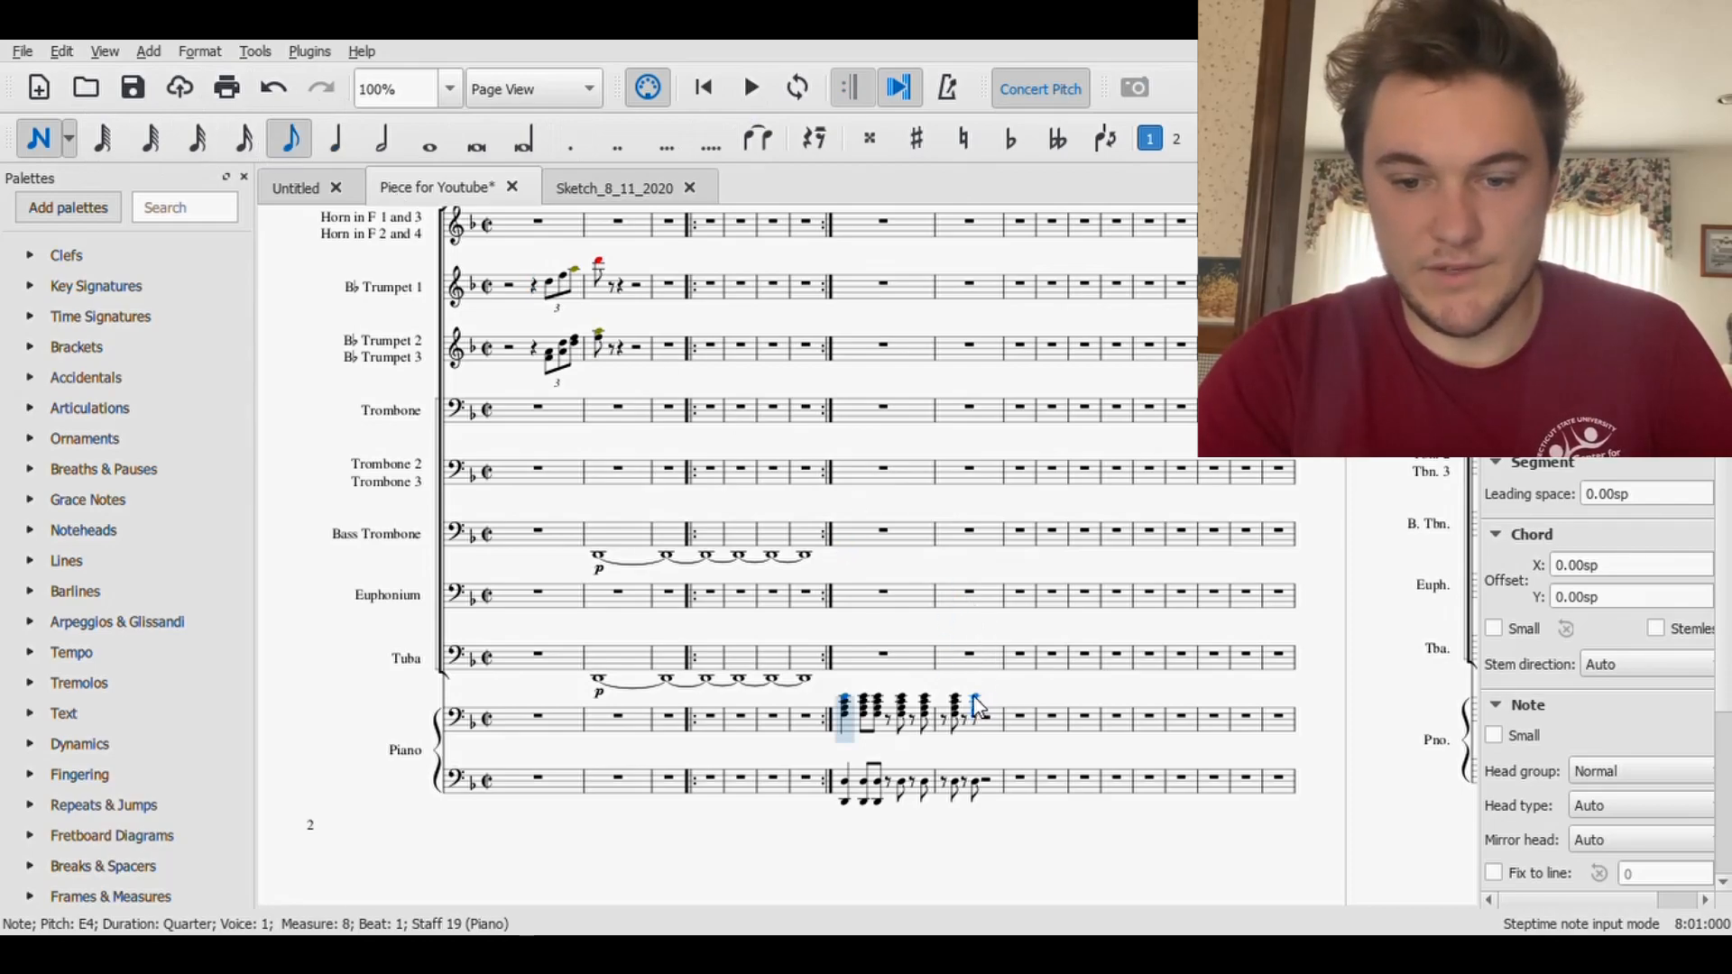
{"action": "left_click", "coordinate": [975, 699]}
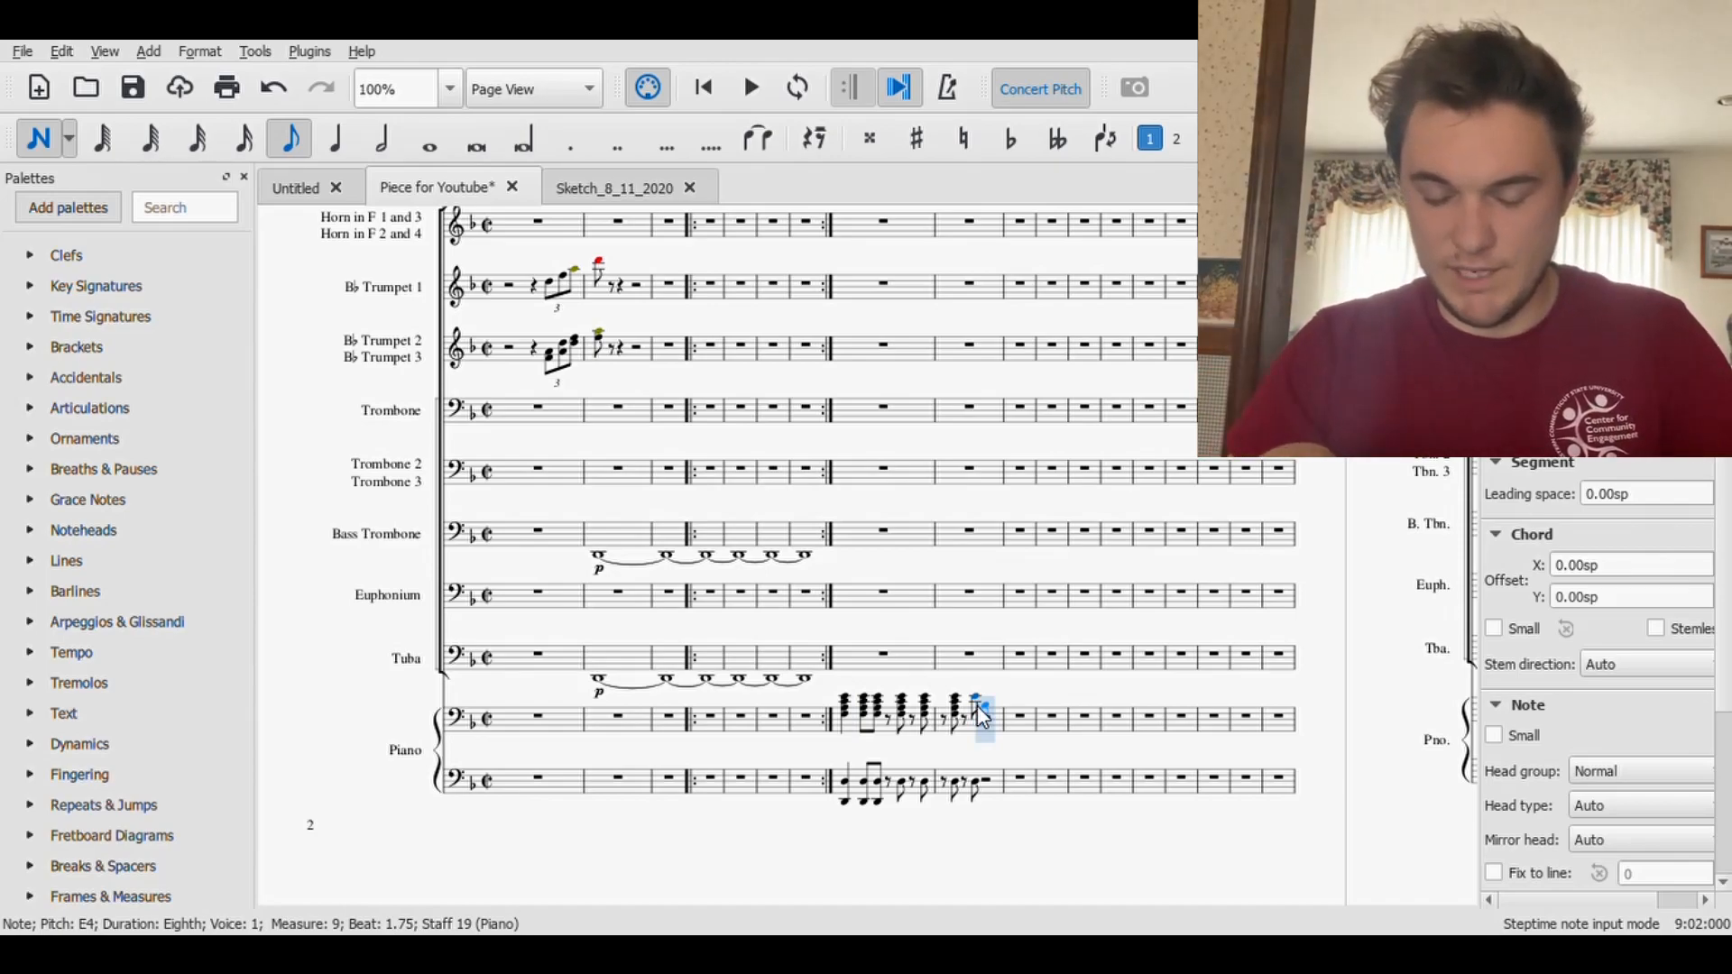
{"action": "left_click", "coordinate": [971, 709]}
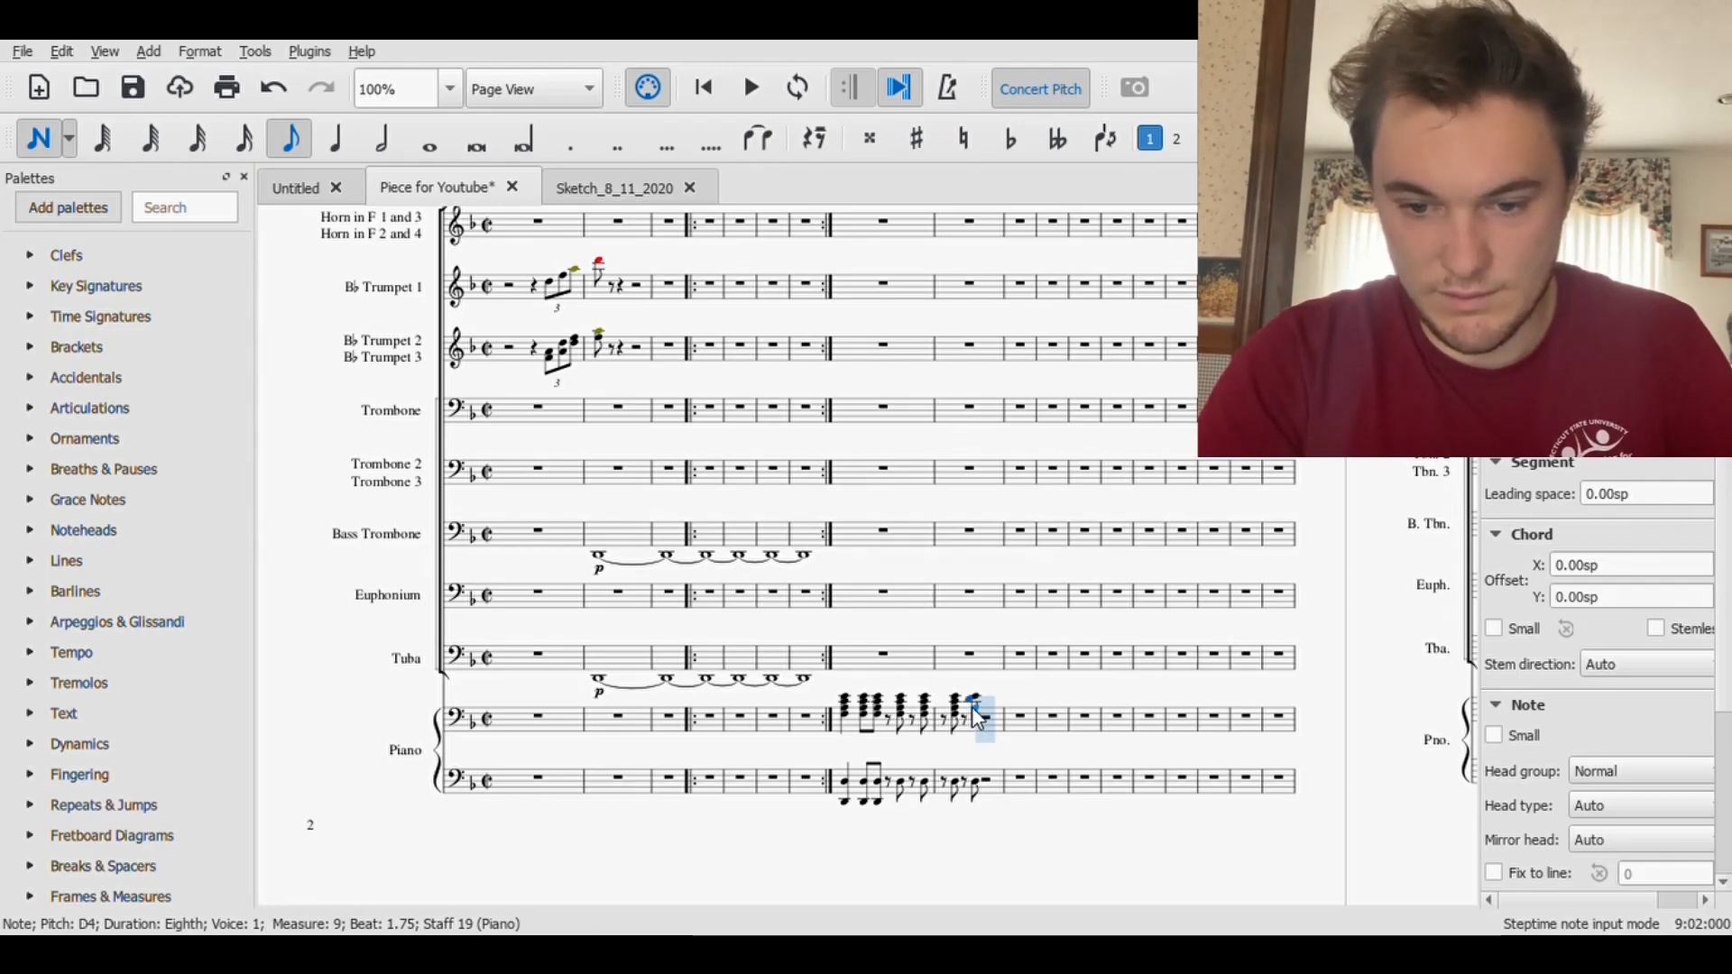
{"action": "left_click", "coordinate": [974, 707]}
{"action": "key", "text": "Up"}
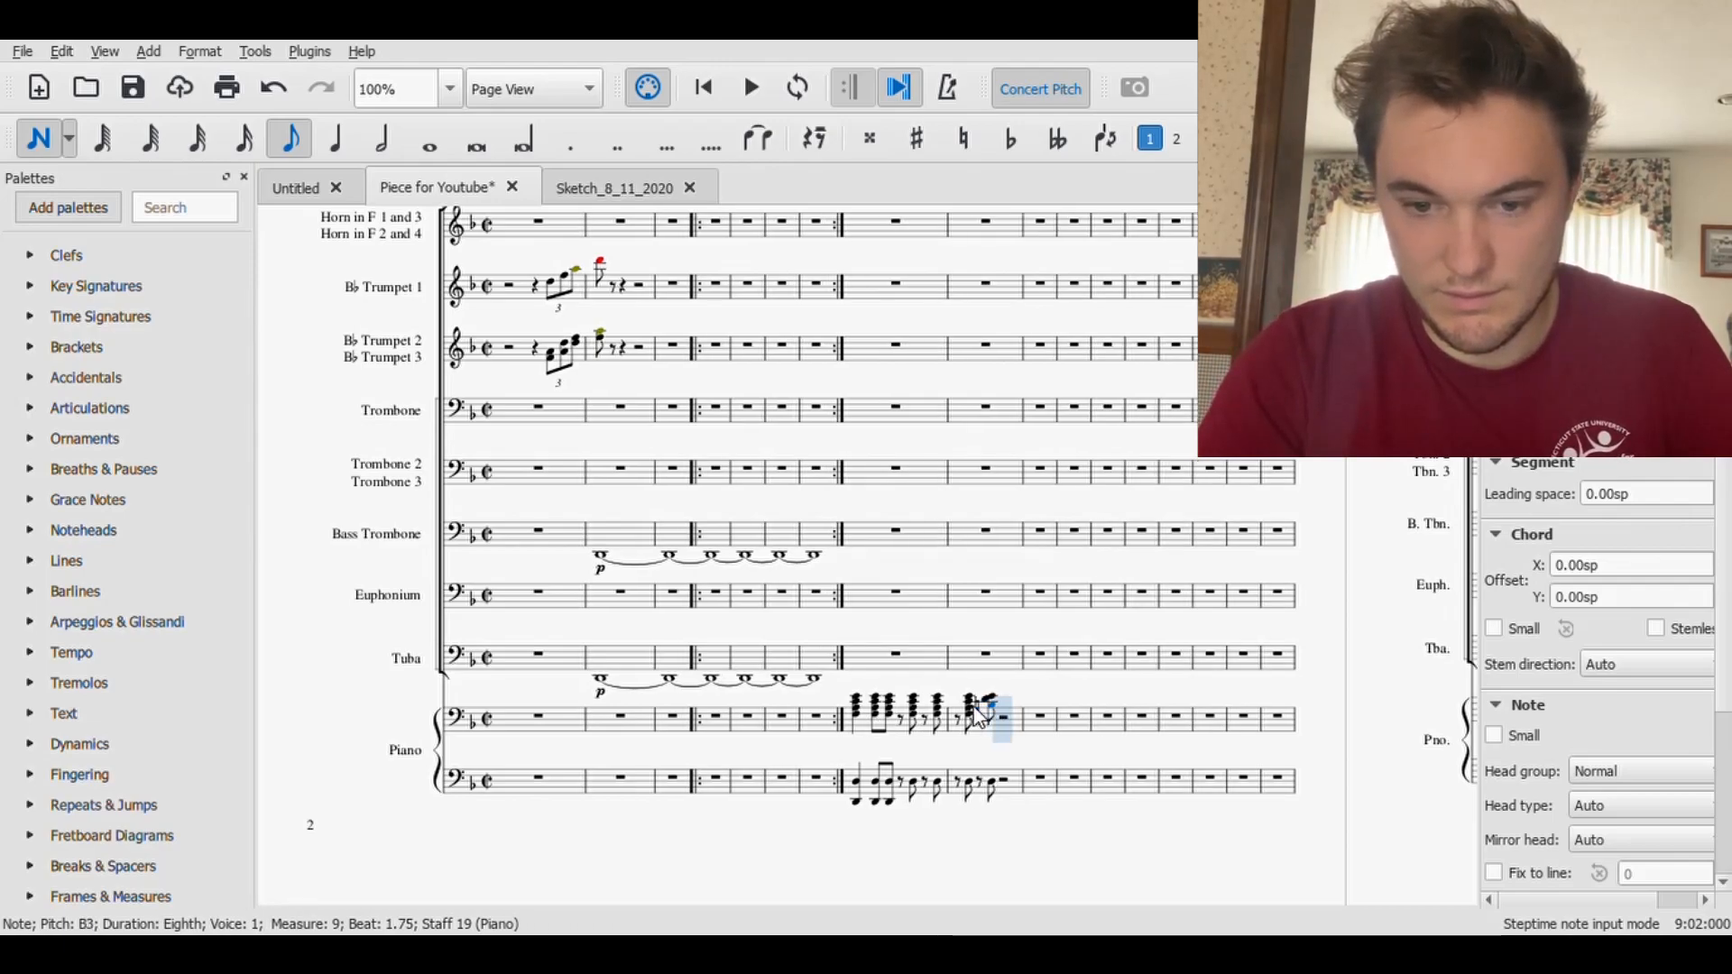
{"action": "left_click", "coordinate": [991, 711]}
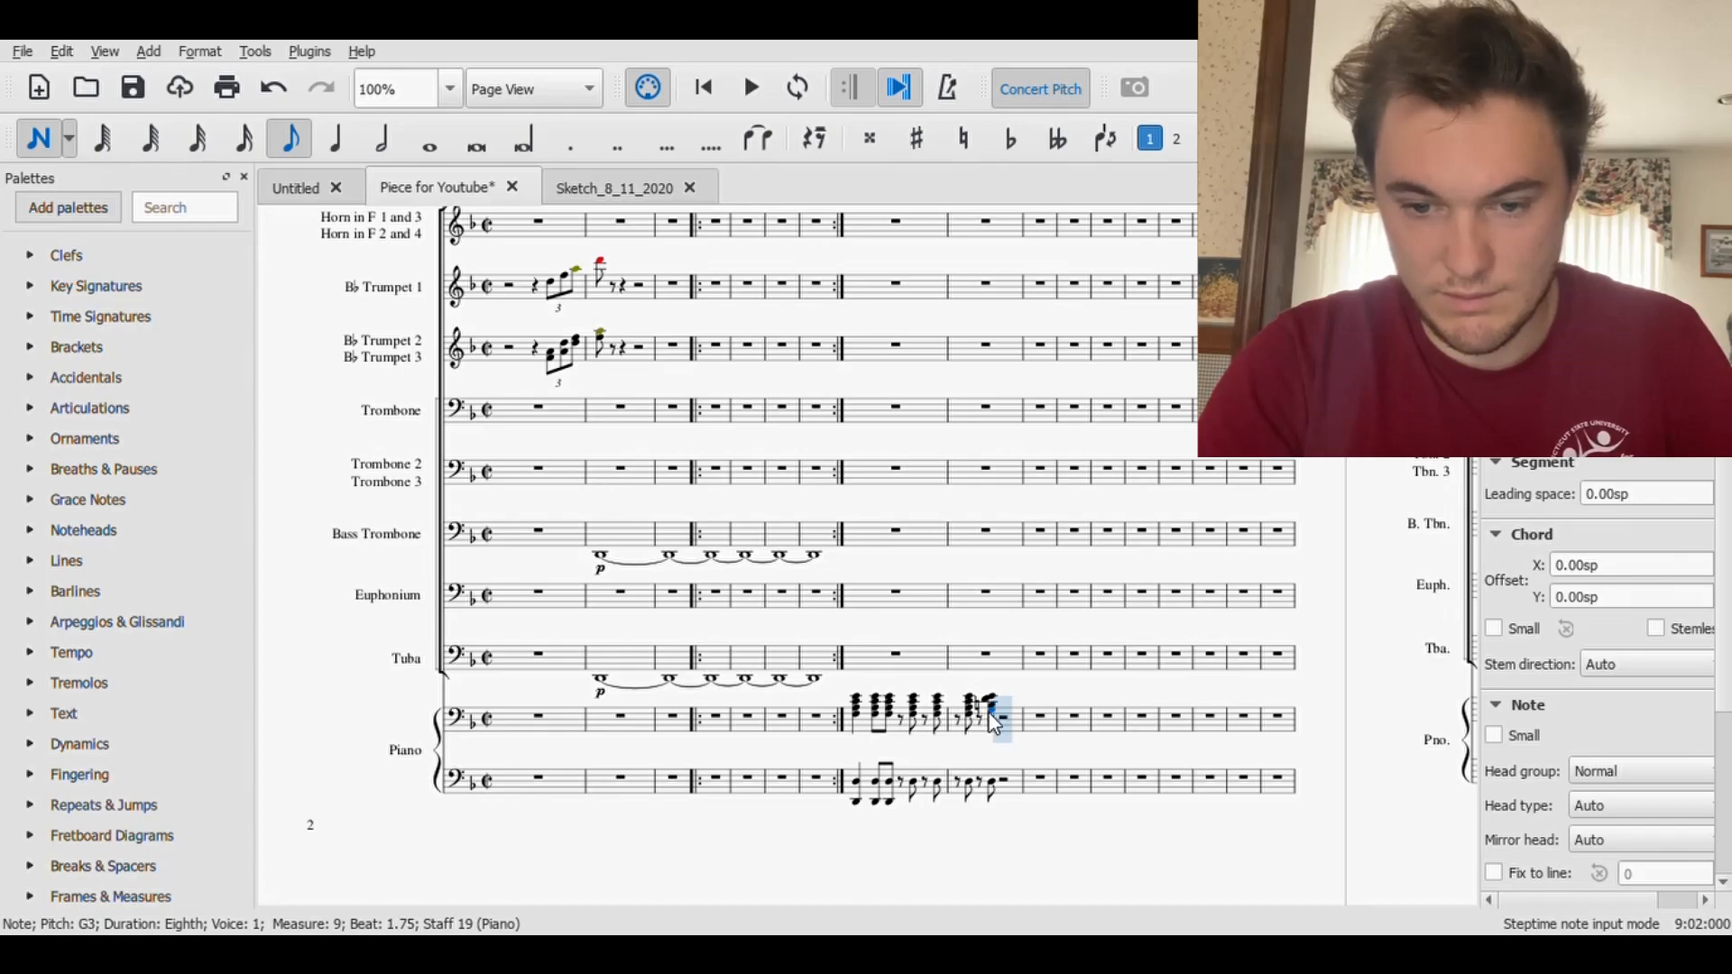
- Enter a half-note chord of E4, D4, B3 and G3 on beat 2 of measure 9 in the upper Piano staff
{"action": "left_click", "coordinate": [339, 150]}
{"action": "left_click", "coordinate": [381, 138]}
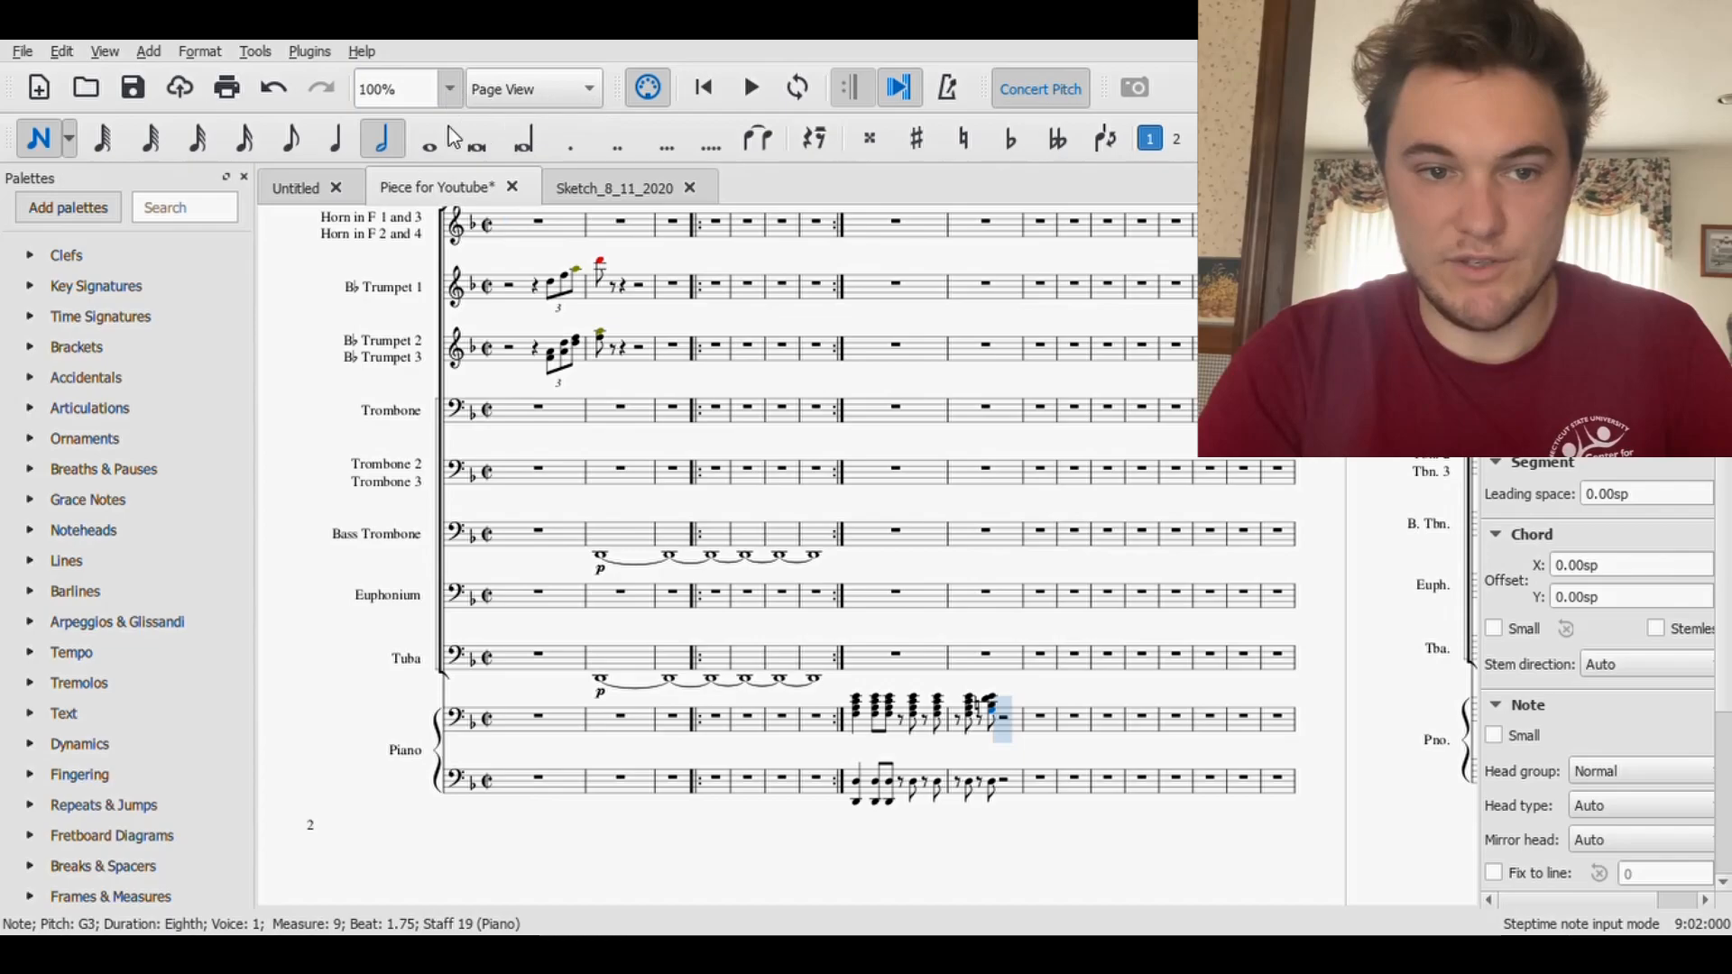
{"action": "key", "text": "ctrl+plus"}
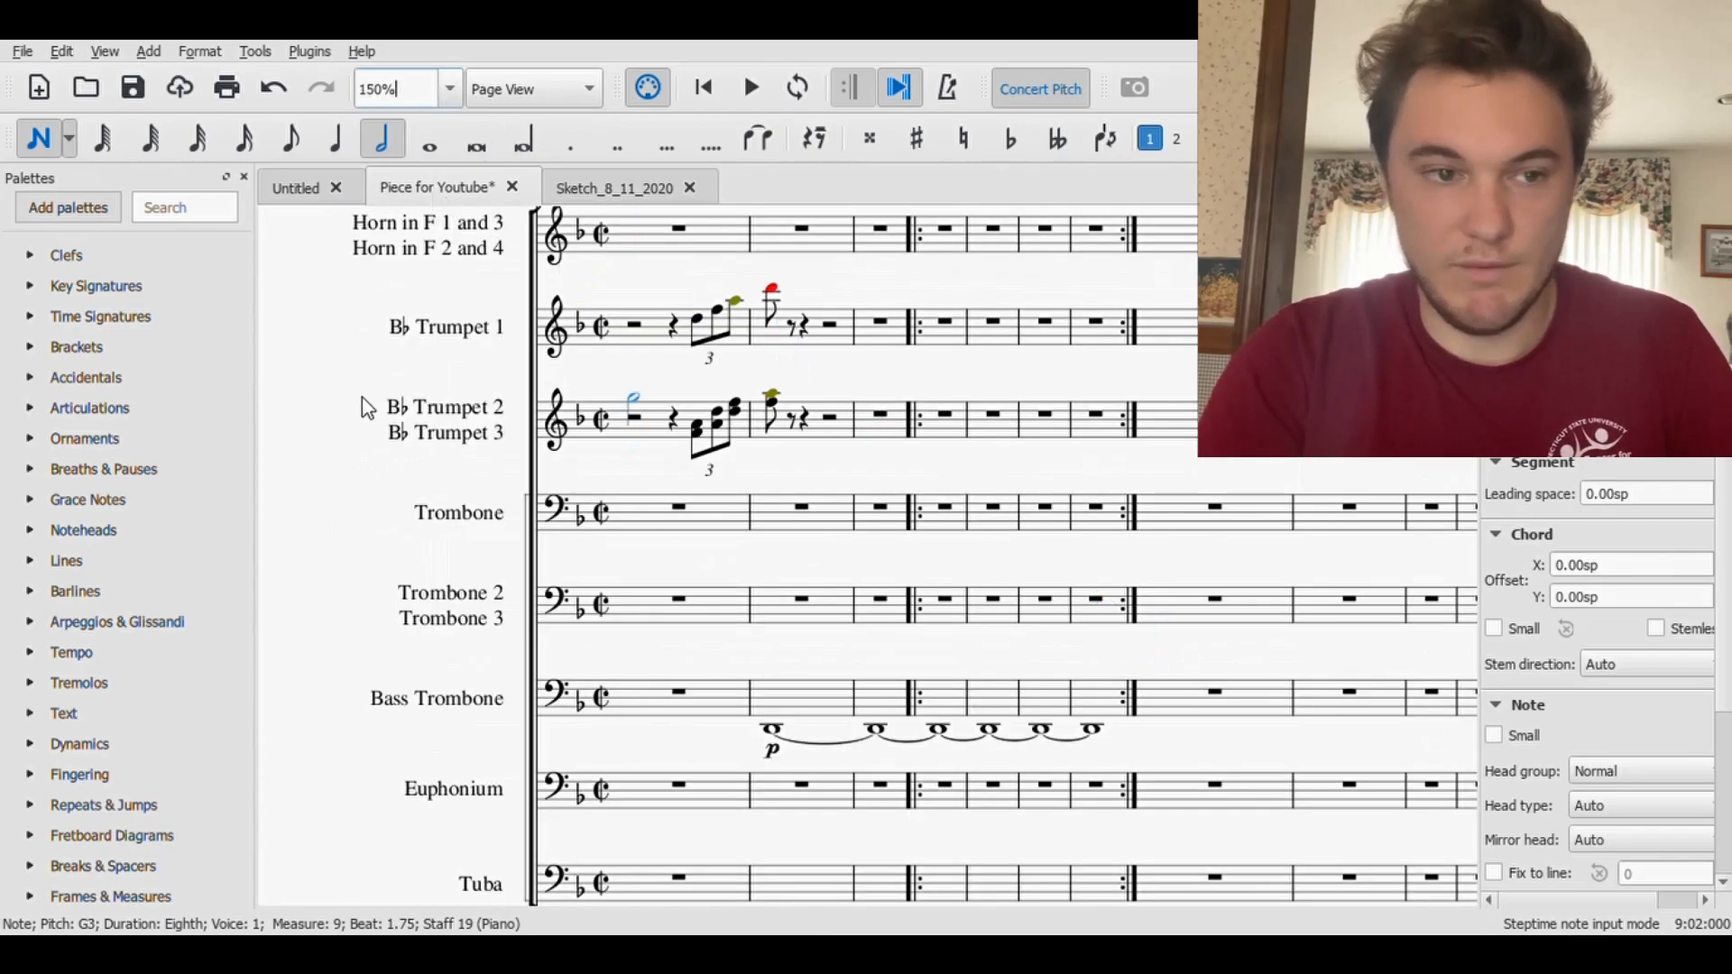
{"action": "left_click", "coordinate": [36, 138]}
{"action": "left_click_drag", "start_coordinate": [1263, 663], "coordinate": [826, 285]}
{"action": "left_click_drag", "start_coordinate": [1001, 824], "coordinate": [935, 837]}
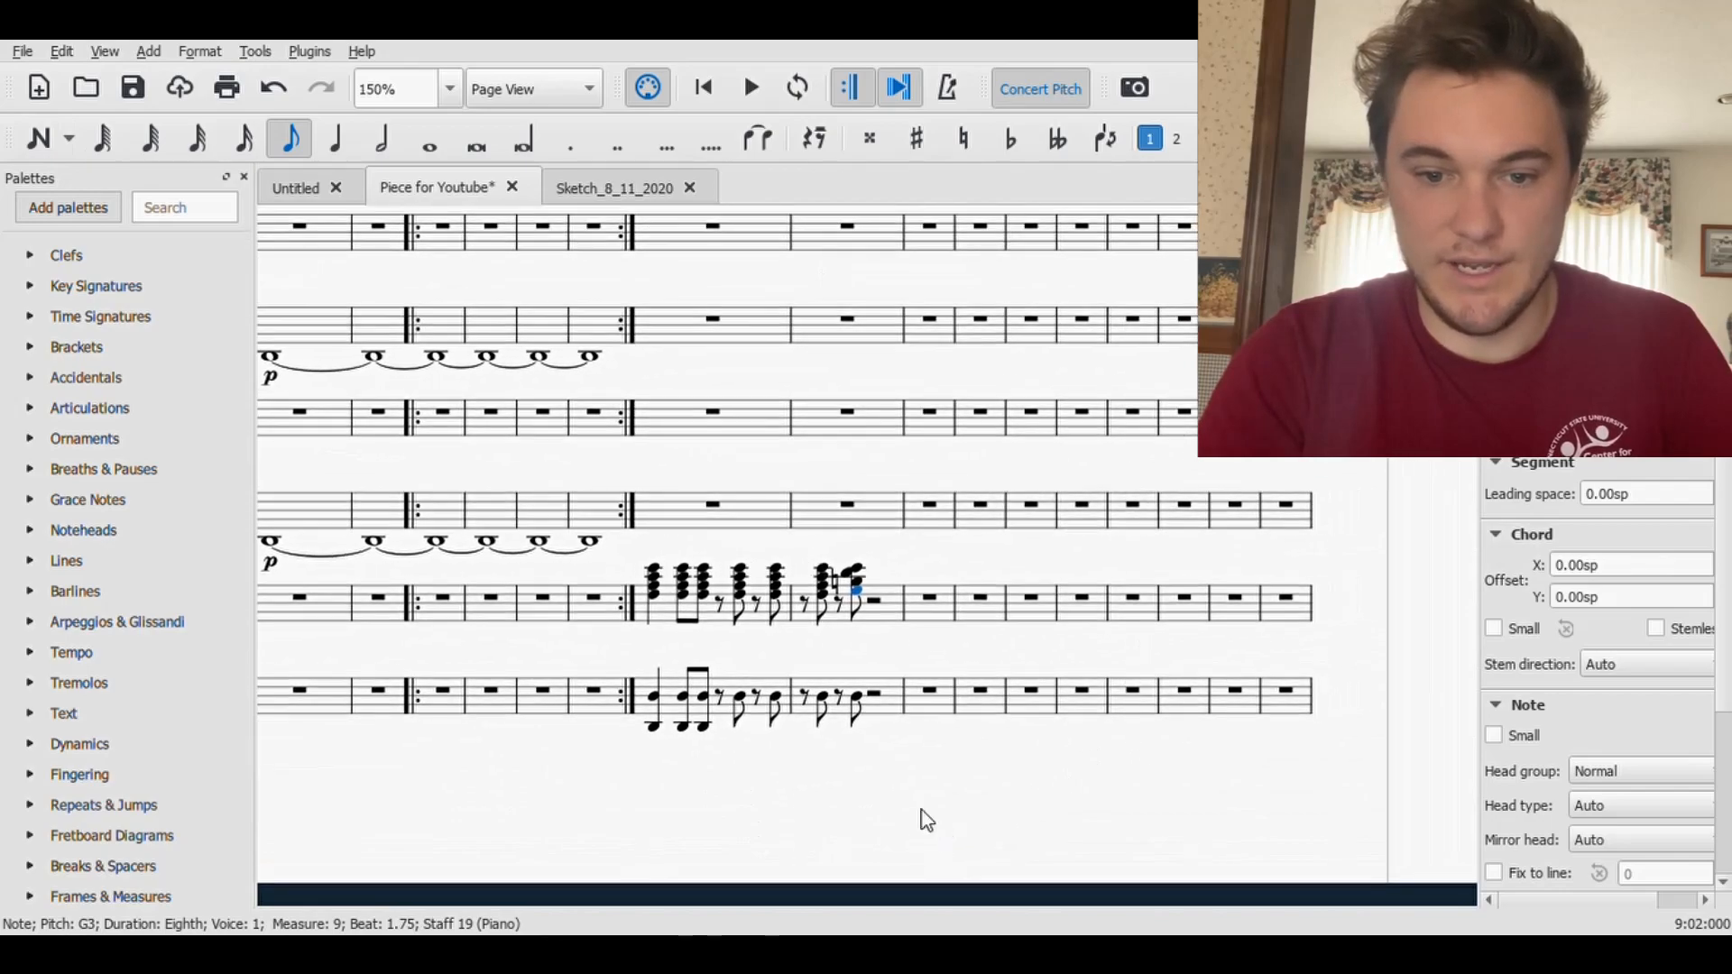
{"action": "left_click", "coordinate": [36, 137]}
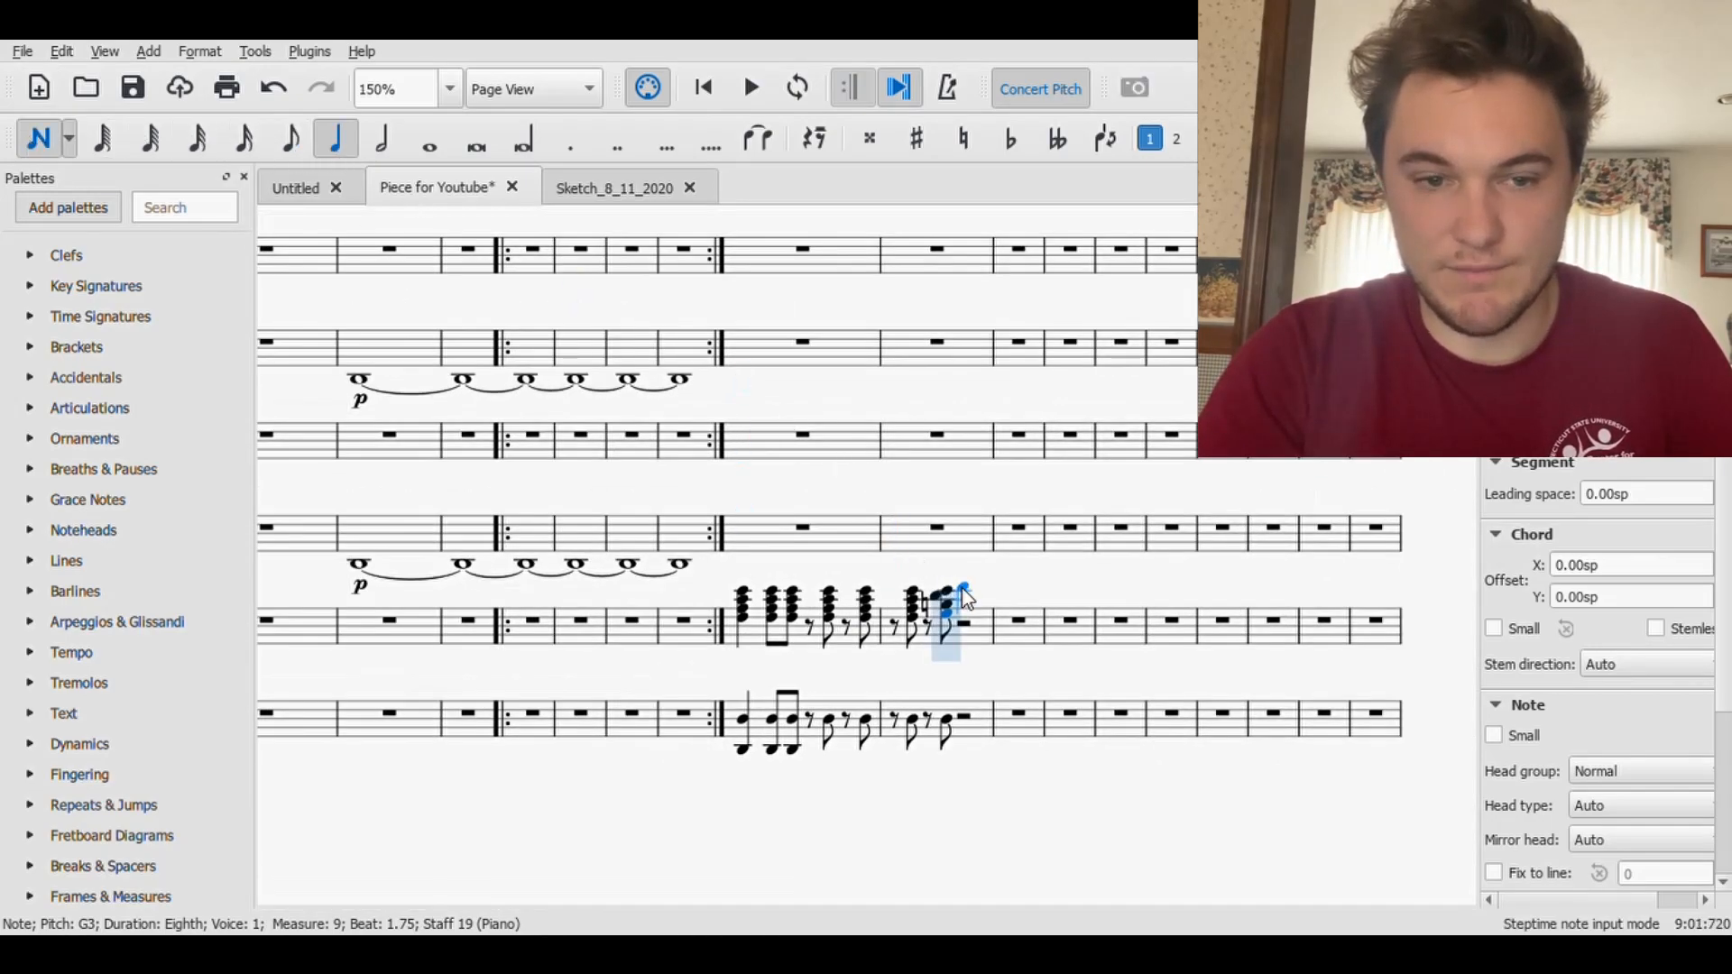
{"action": "left_click", "coordinate": [392, 142]}
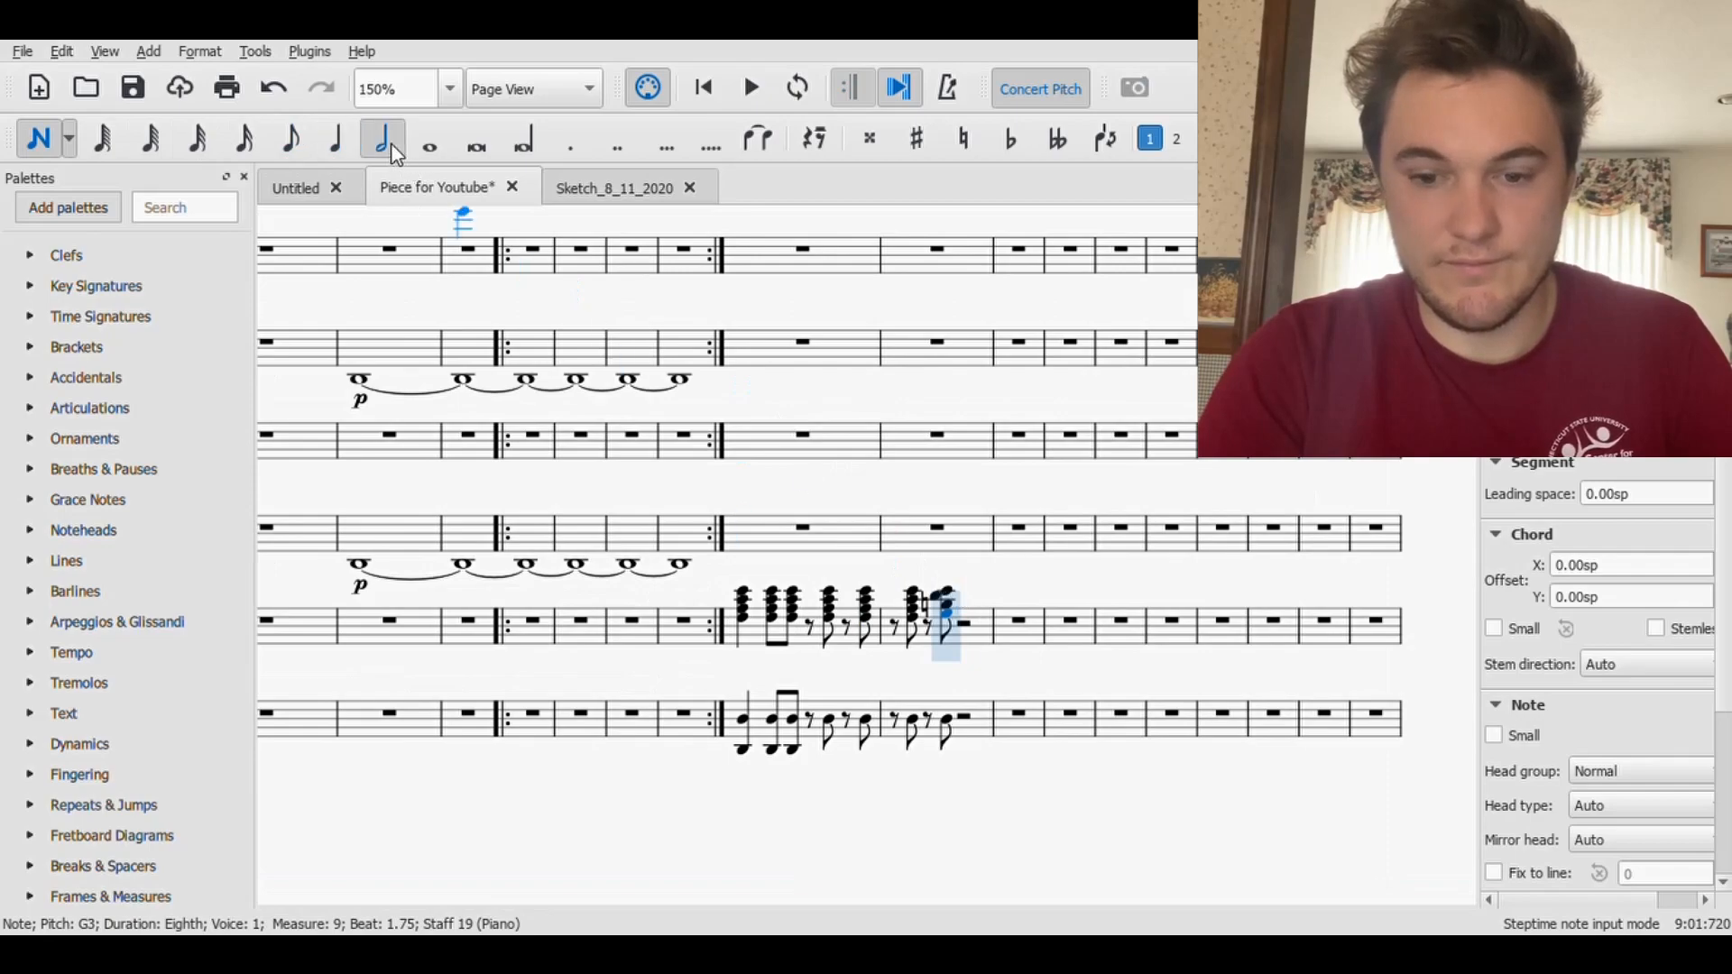
{"action": "left_click", "coordinate": [967, 599]}
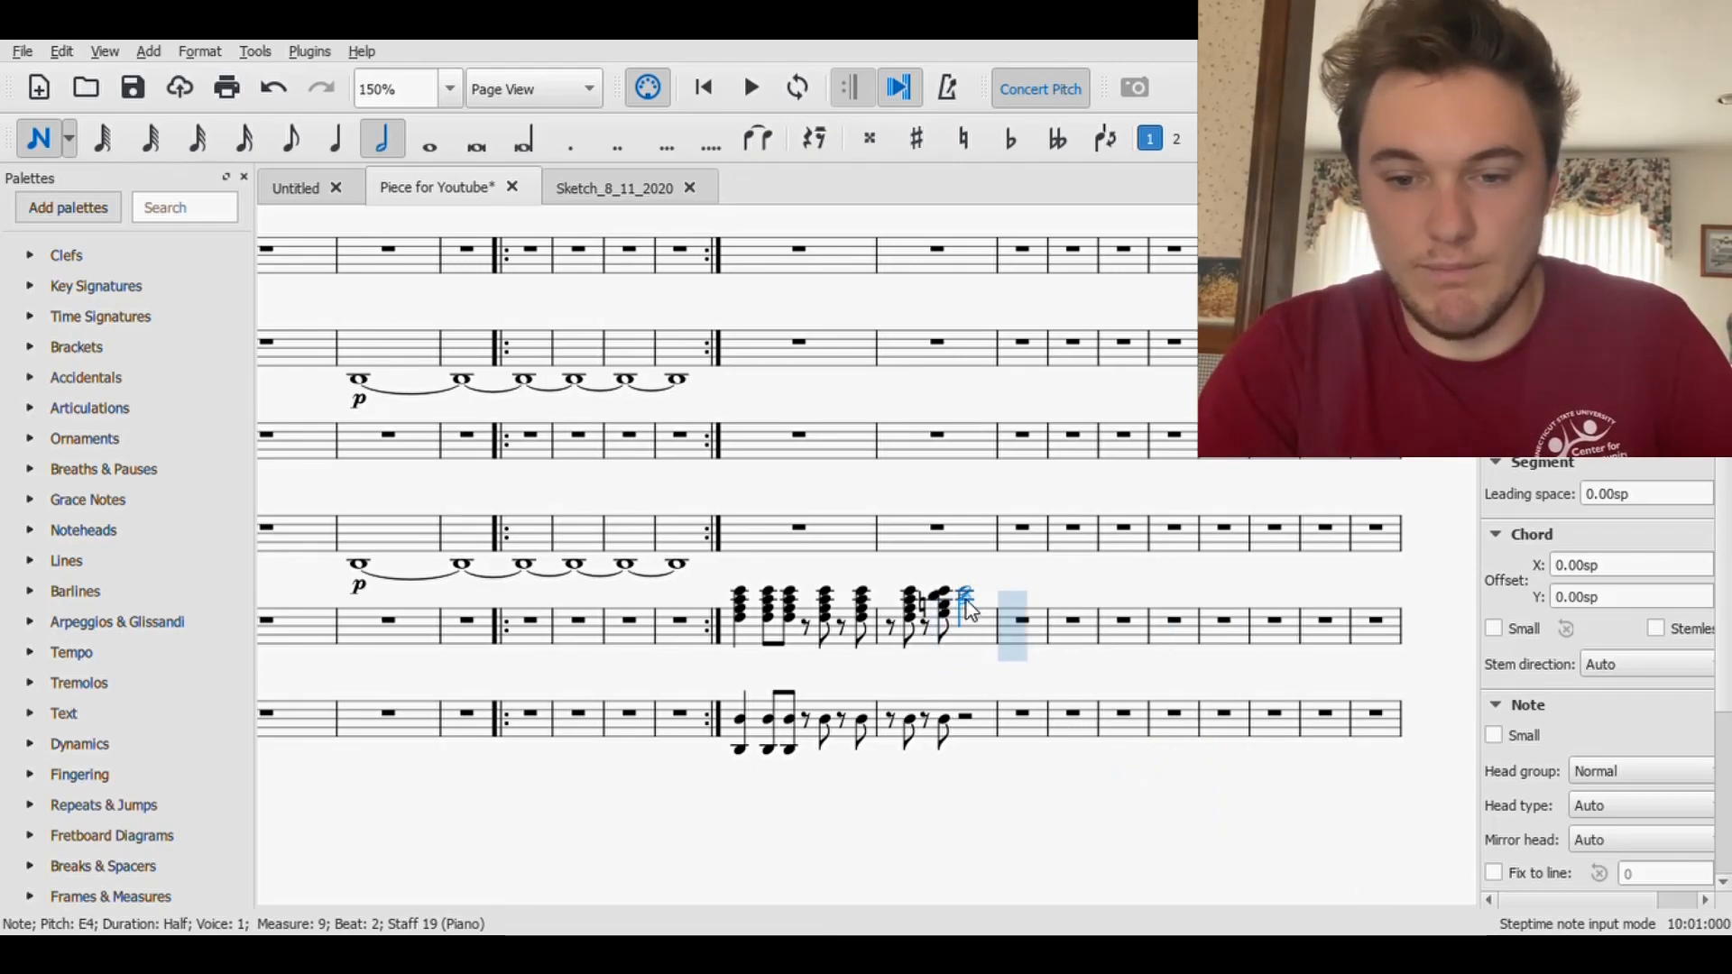
{"action": "left_click", "coordinate": [972, 617]}
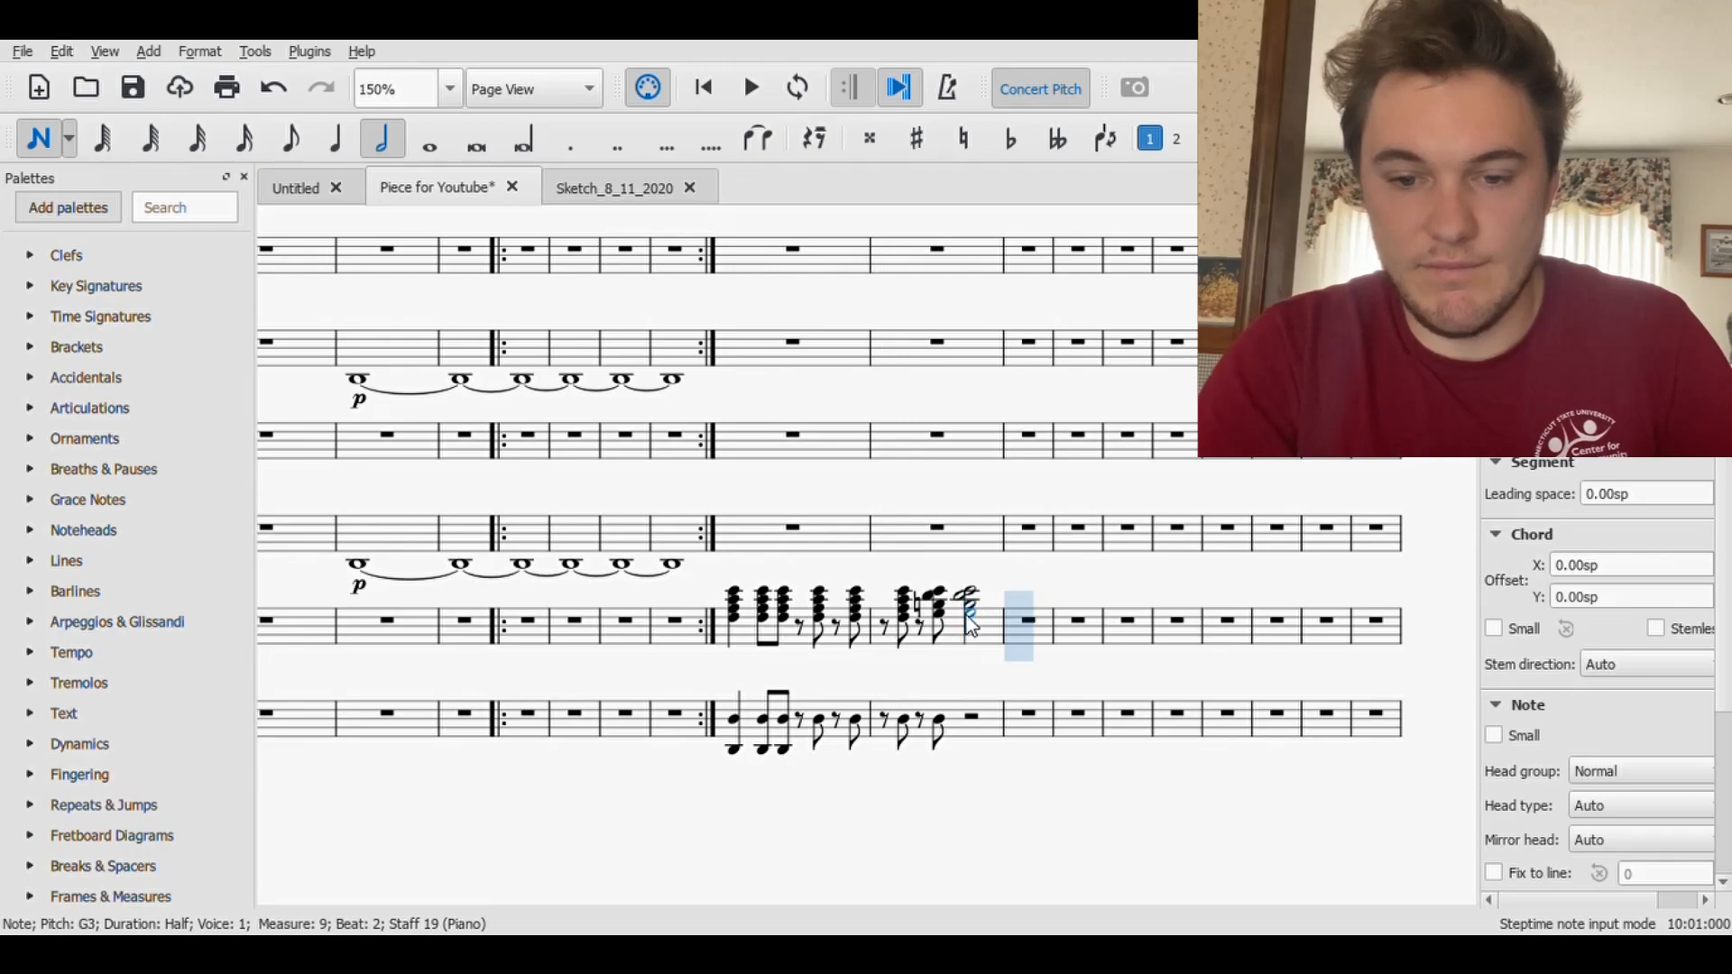
{"action": "left_click", "coordinate": [37, 140]}
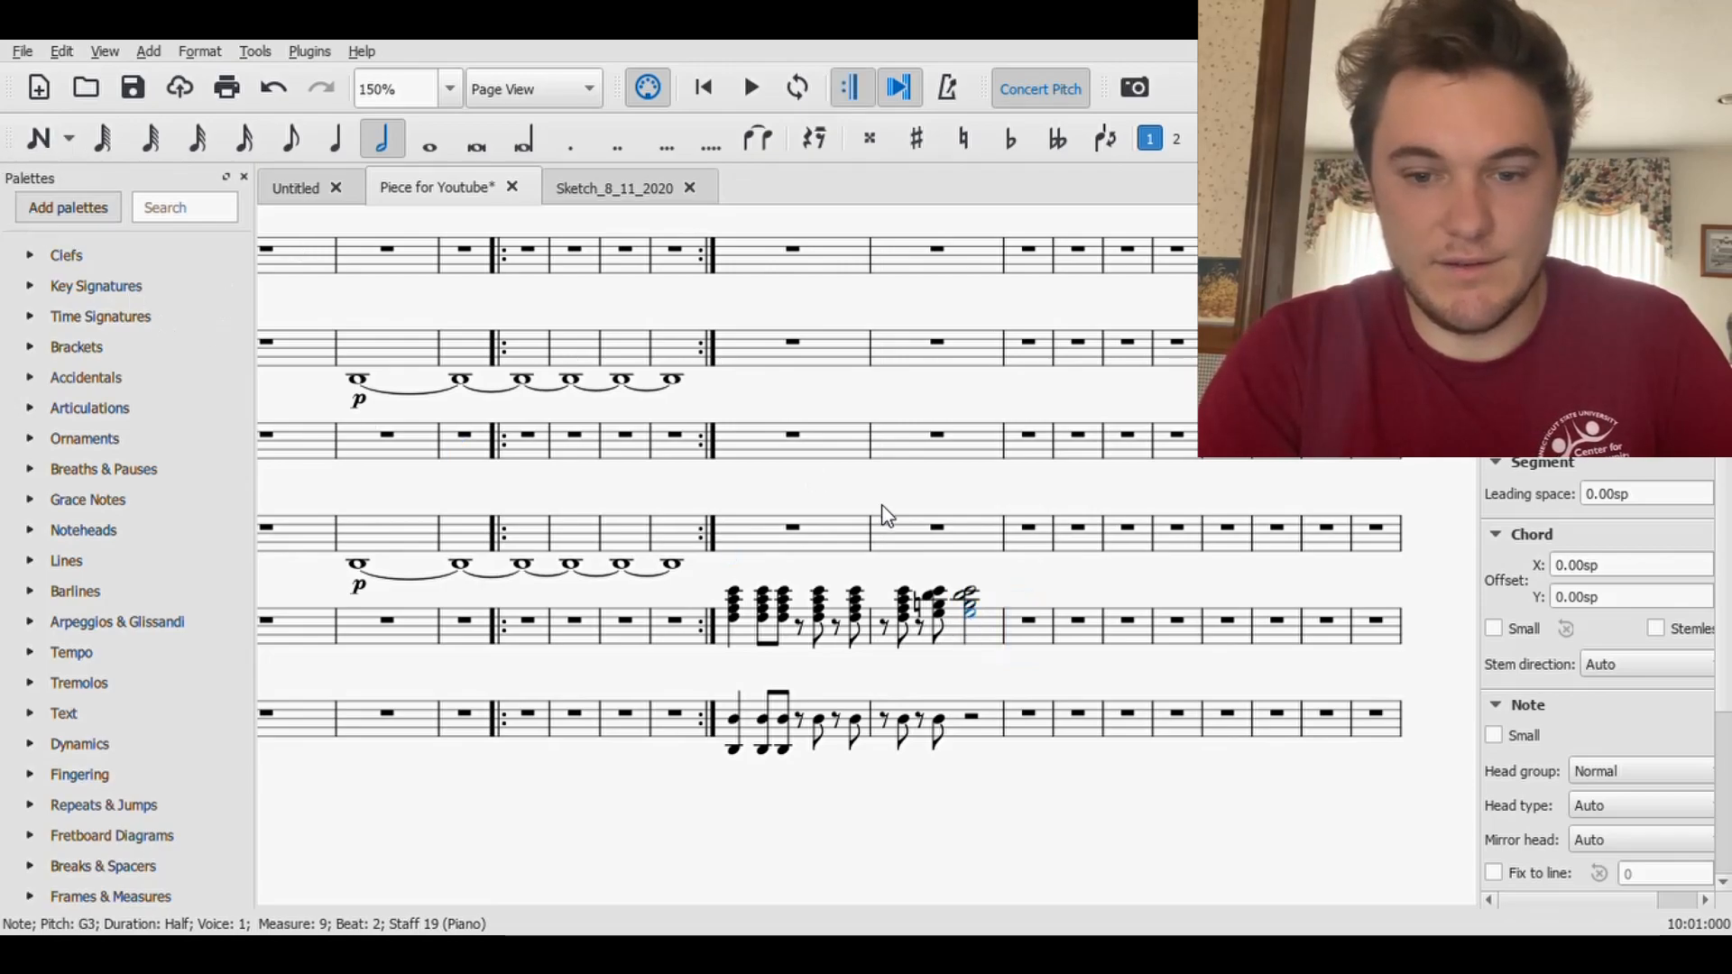
- Tie the eighth-note chord on beat 1.75 of measure 9 to the half-note chord in the upper Piano staff
{"action": "left_click", "coordinate": [932, 597]}
{"action": "left_click", "coordinate": [943, 623], "text": "shift"}
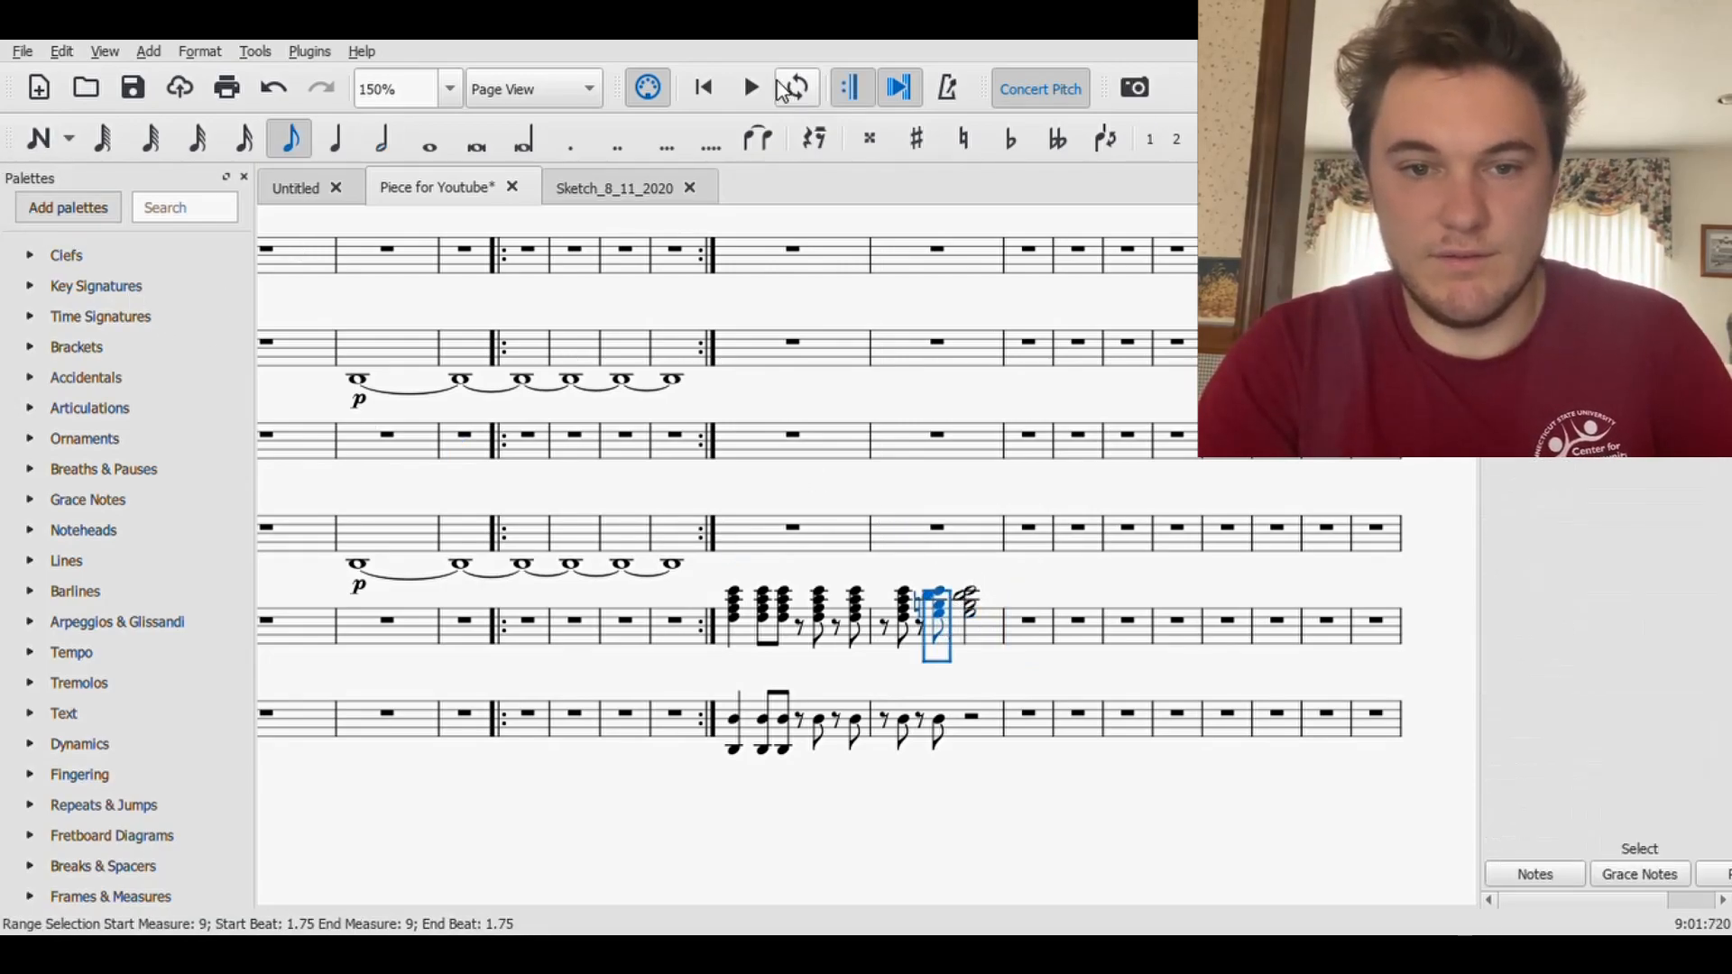
{"action": "left_click", "coordinate": [758, 138]}
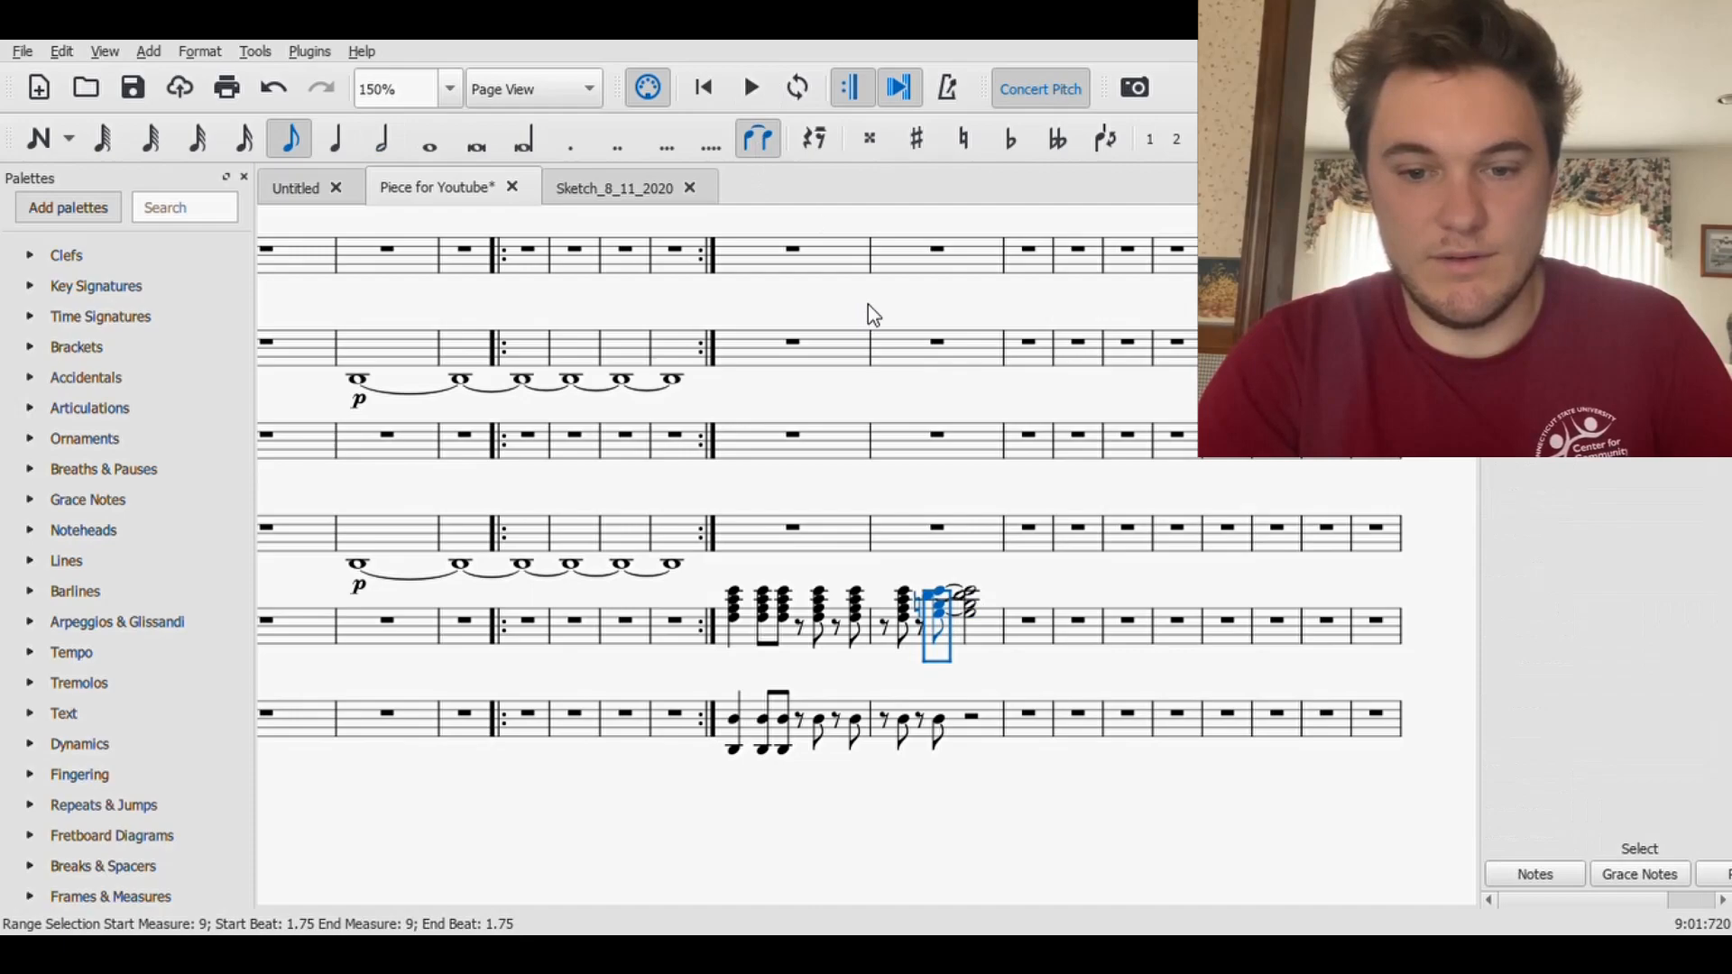
- Enter a D3 half note on beat 2 of measure 9 in the lower Piano staff, tied from the preceding eighth note
{"action": "left_click", "coordinate": [940, 724]}
{"action": "left_click", "coordinate": [37, 140]}
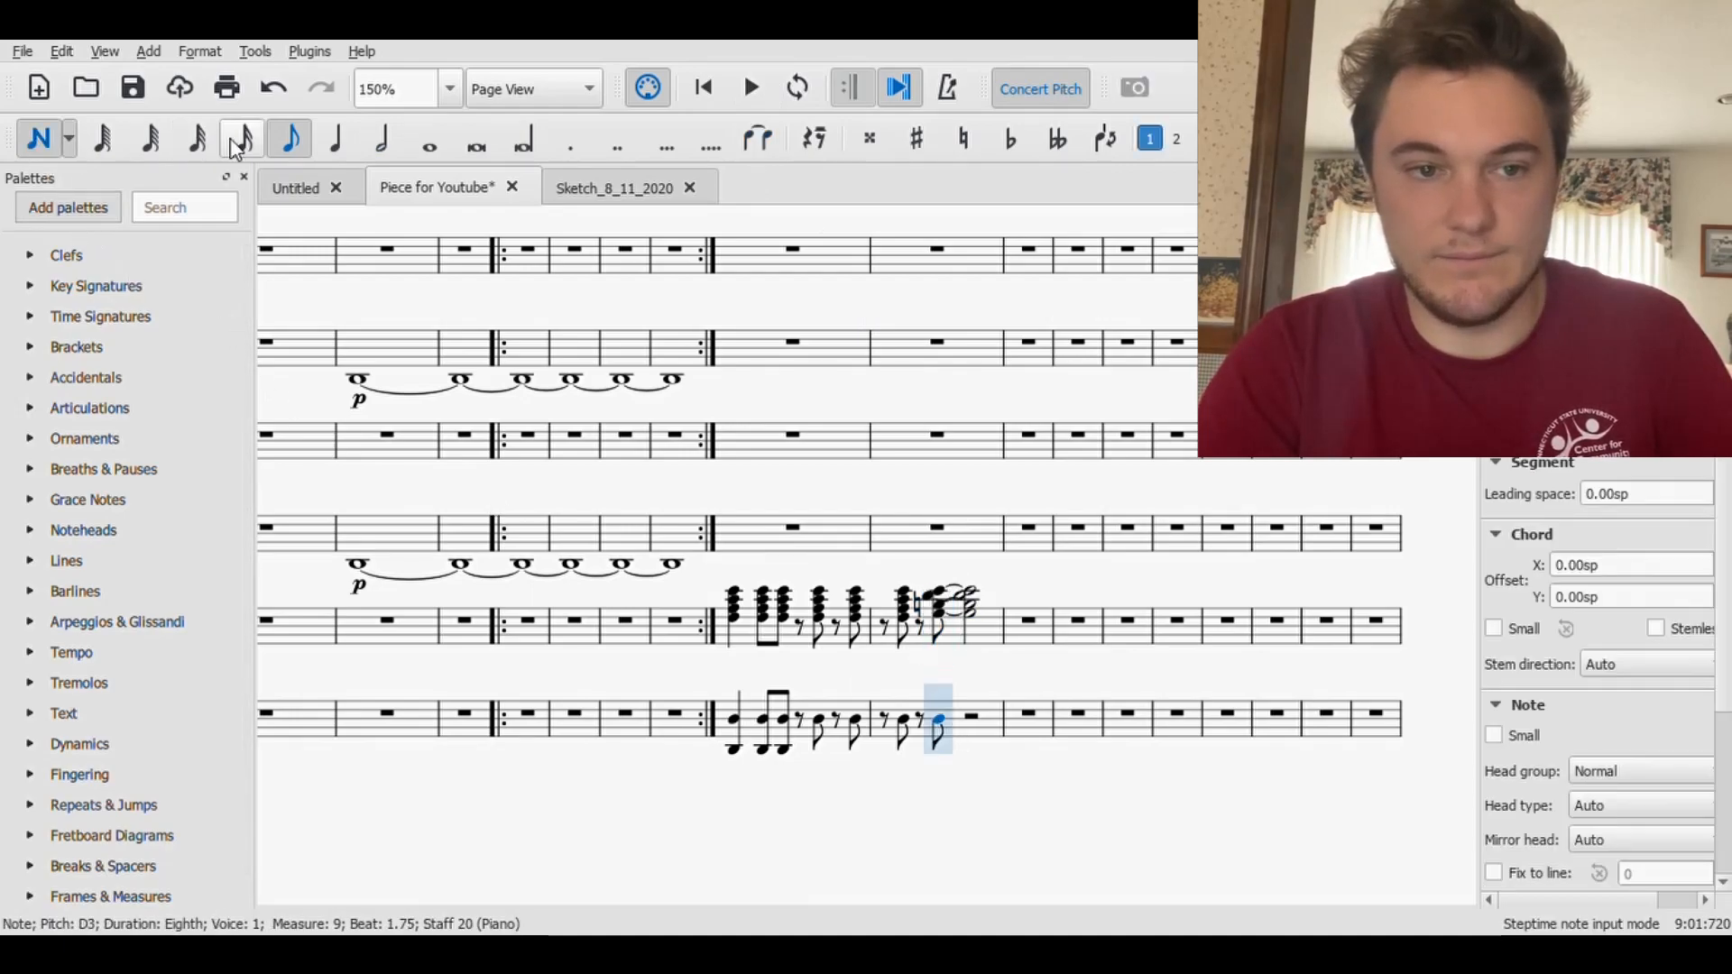
{"action": "left_click", "coordinate": [377, 140]}
{"action": "left_click", "coordinate": [975, 722]}
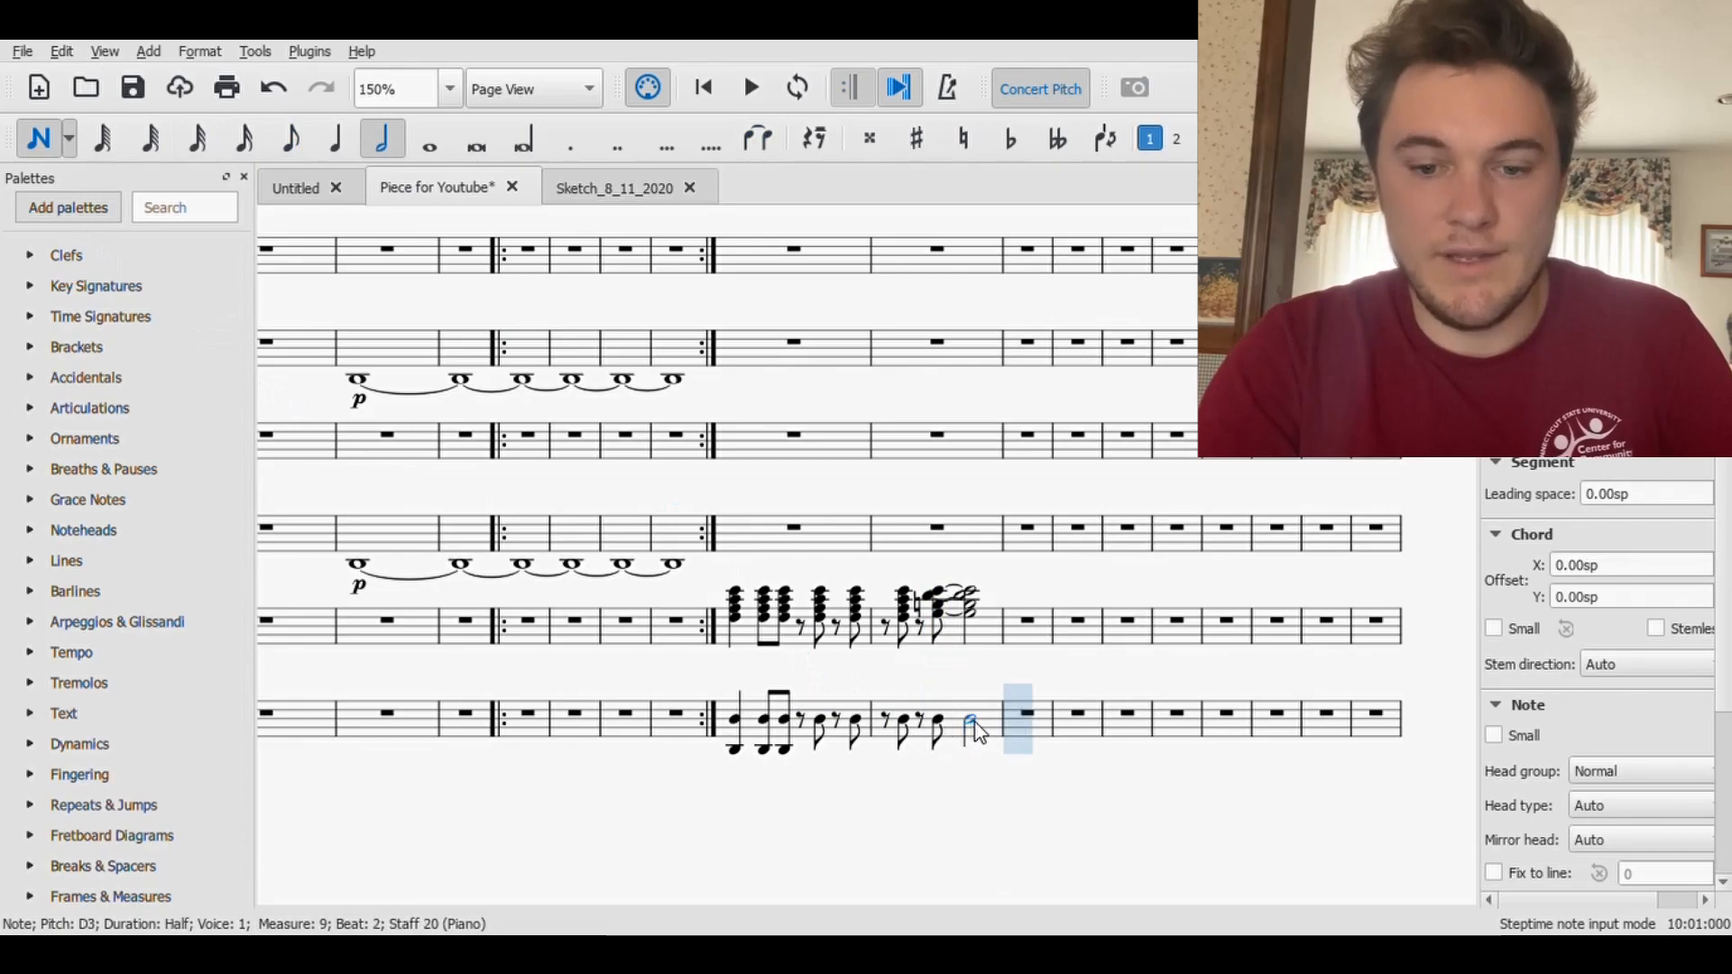
{"action": "left_click", "coordinate": [37, 142]}
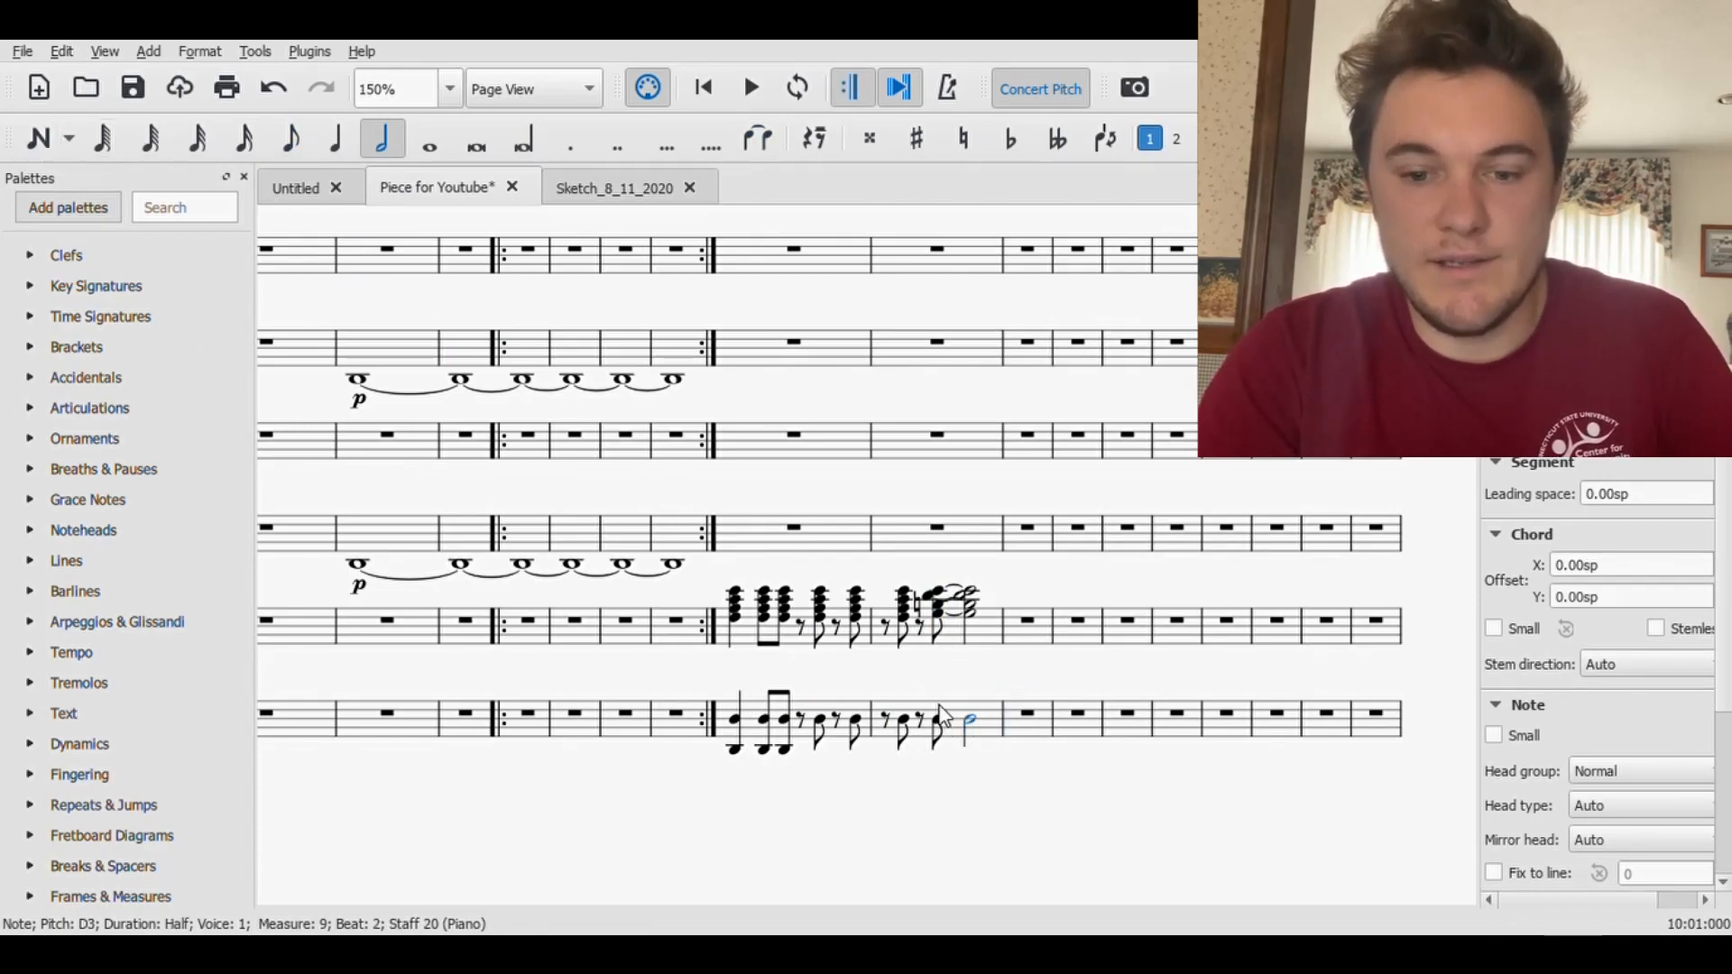
{"action": "left_click", "coordinate": [814, 138]}
- Play back the score from measure 8 to hear both Piano staves through measure 9
{"action": "left_click", "coordinate": [738, 266]}
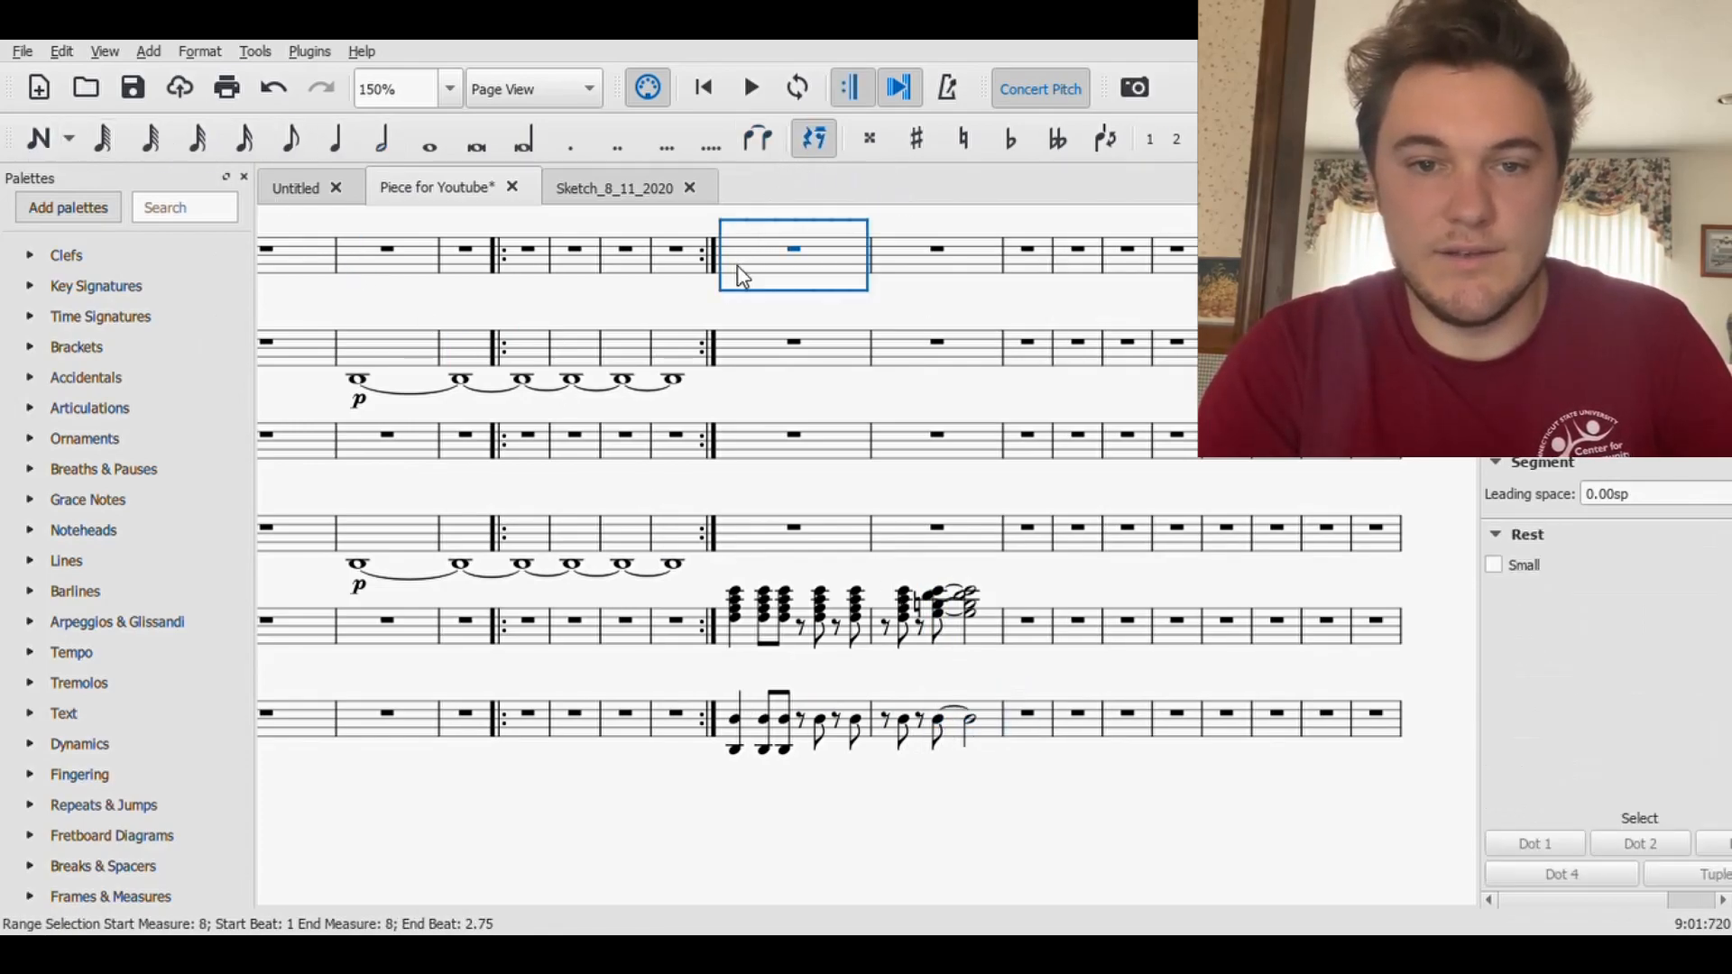
{"action": "left_click", "coordinate": [753, 89]}
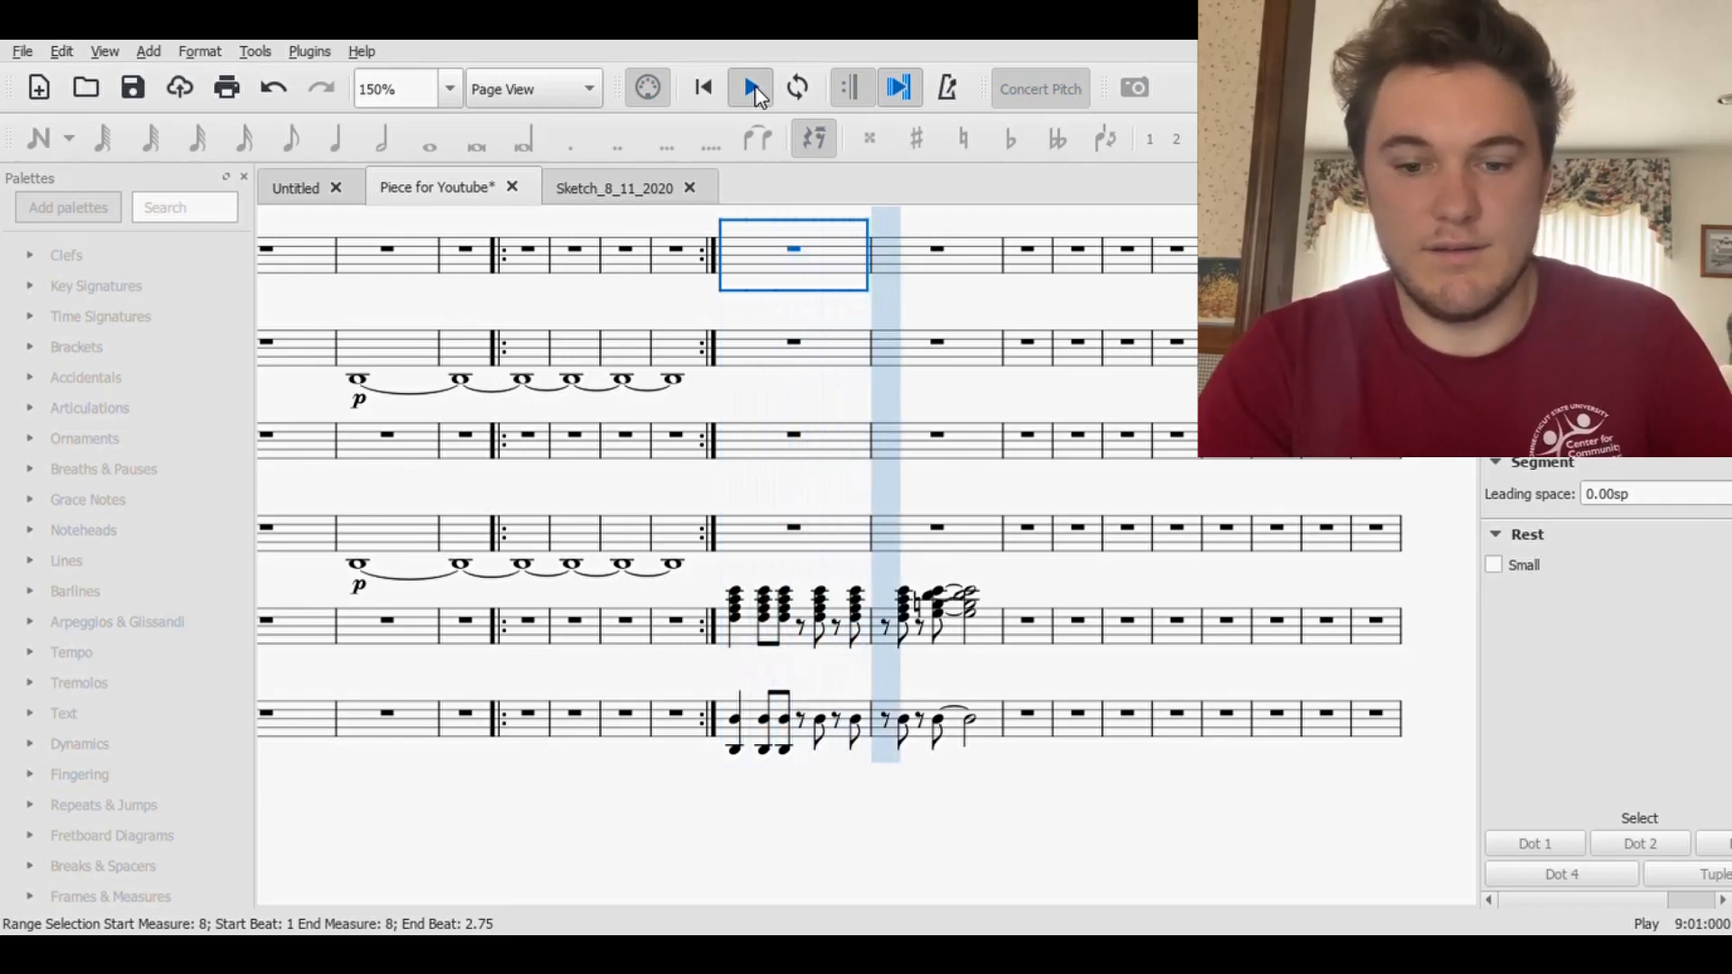
{"action": "left_click", "coordinate": [756, 89]}
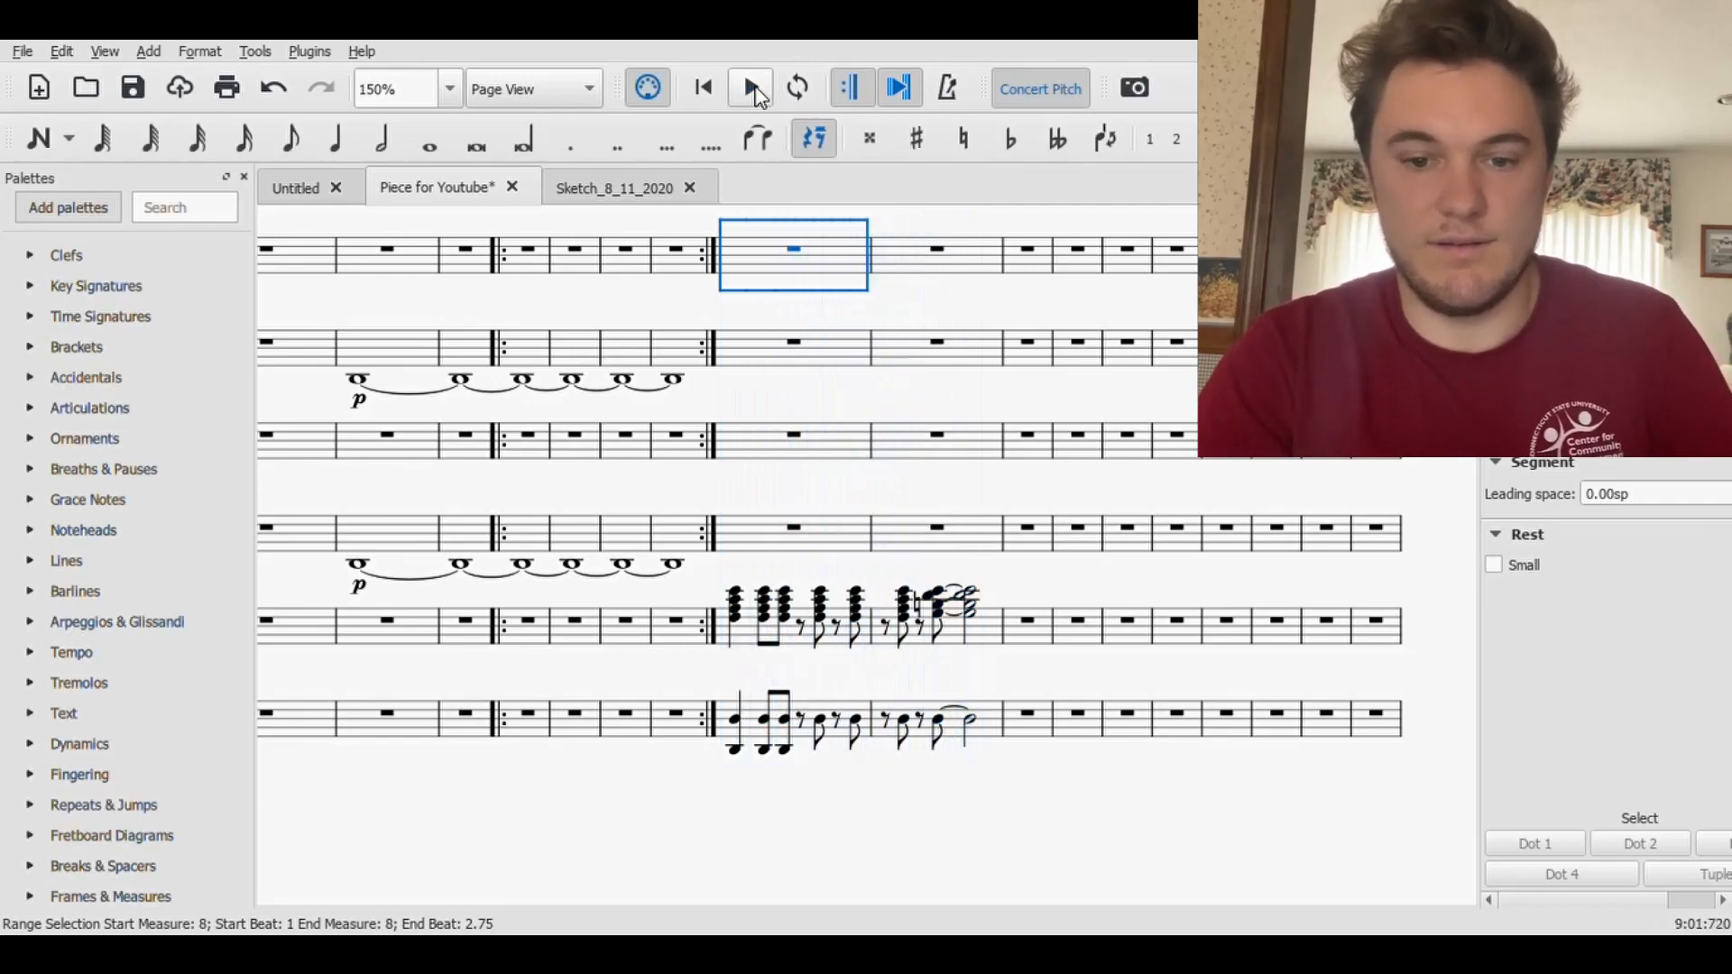
- Add D2 eighth notes beneath the lower Piano staff's D3 eighths on beats 2.25 and 2.75 of measure 8 and 1.25 and 1.75 of measure 9
{"action": "left_click", "coordinate": [828, 726]}
{"action": "left_click", "coordinate": [39, 138]}
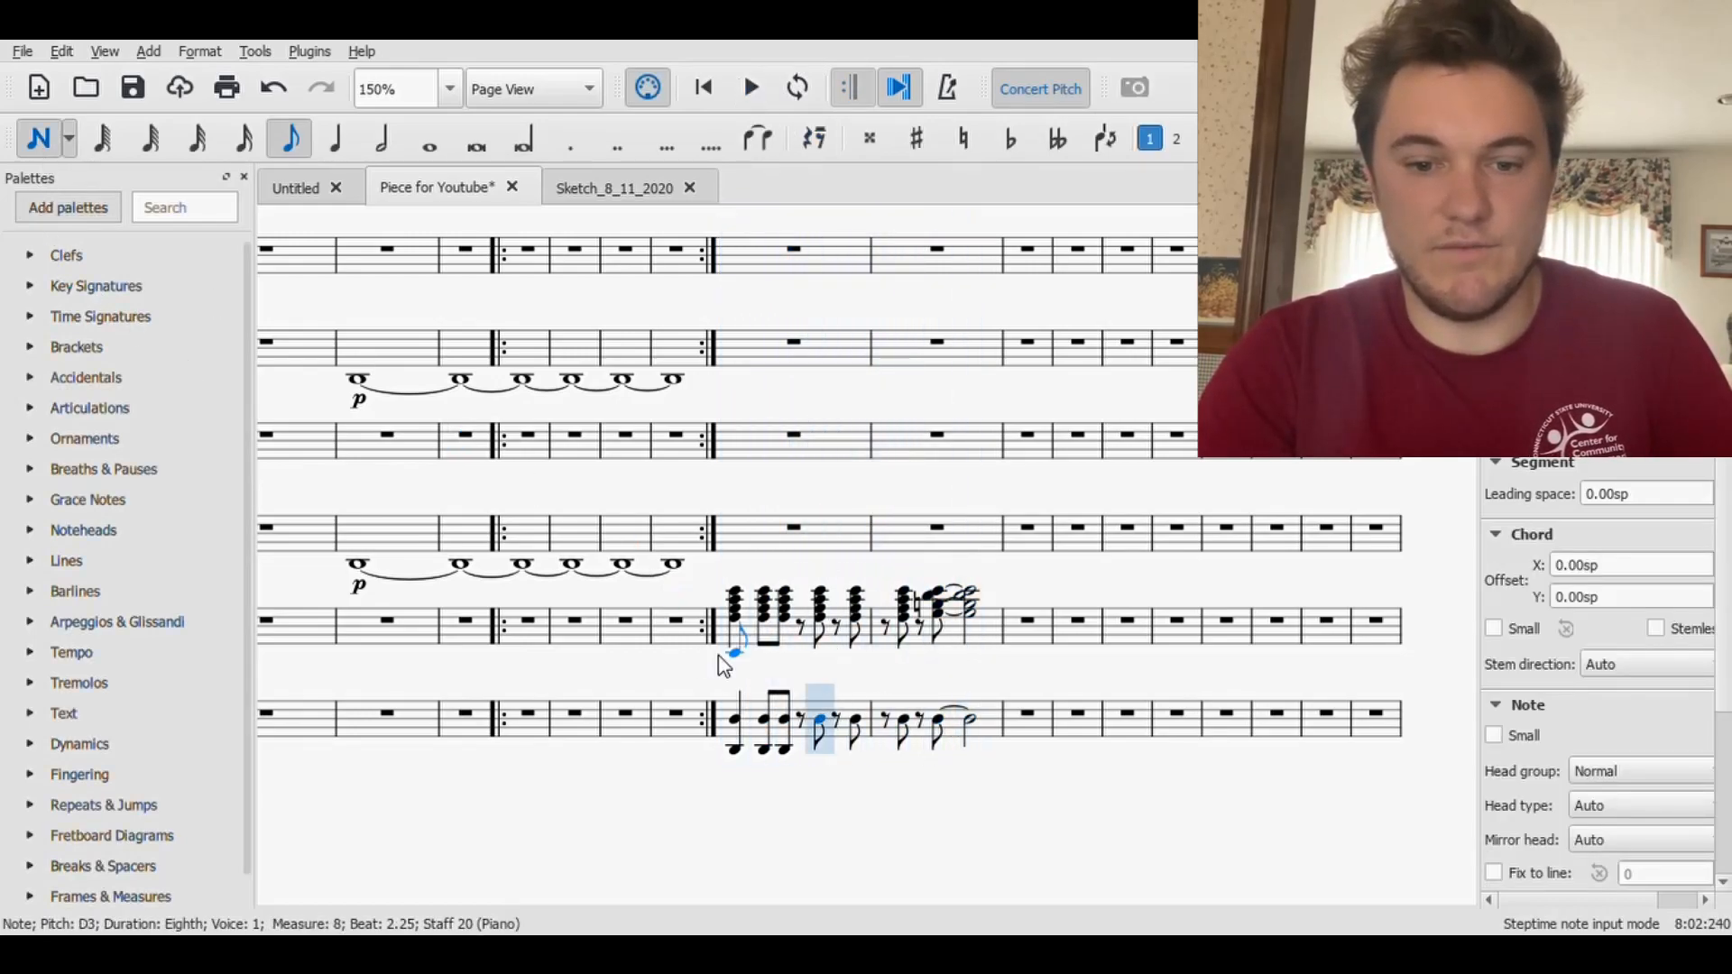
{"action": "left_click", "coordinate": [809, 751]}
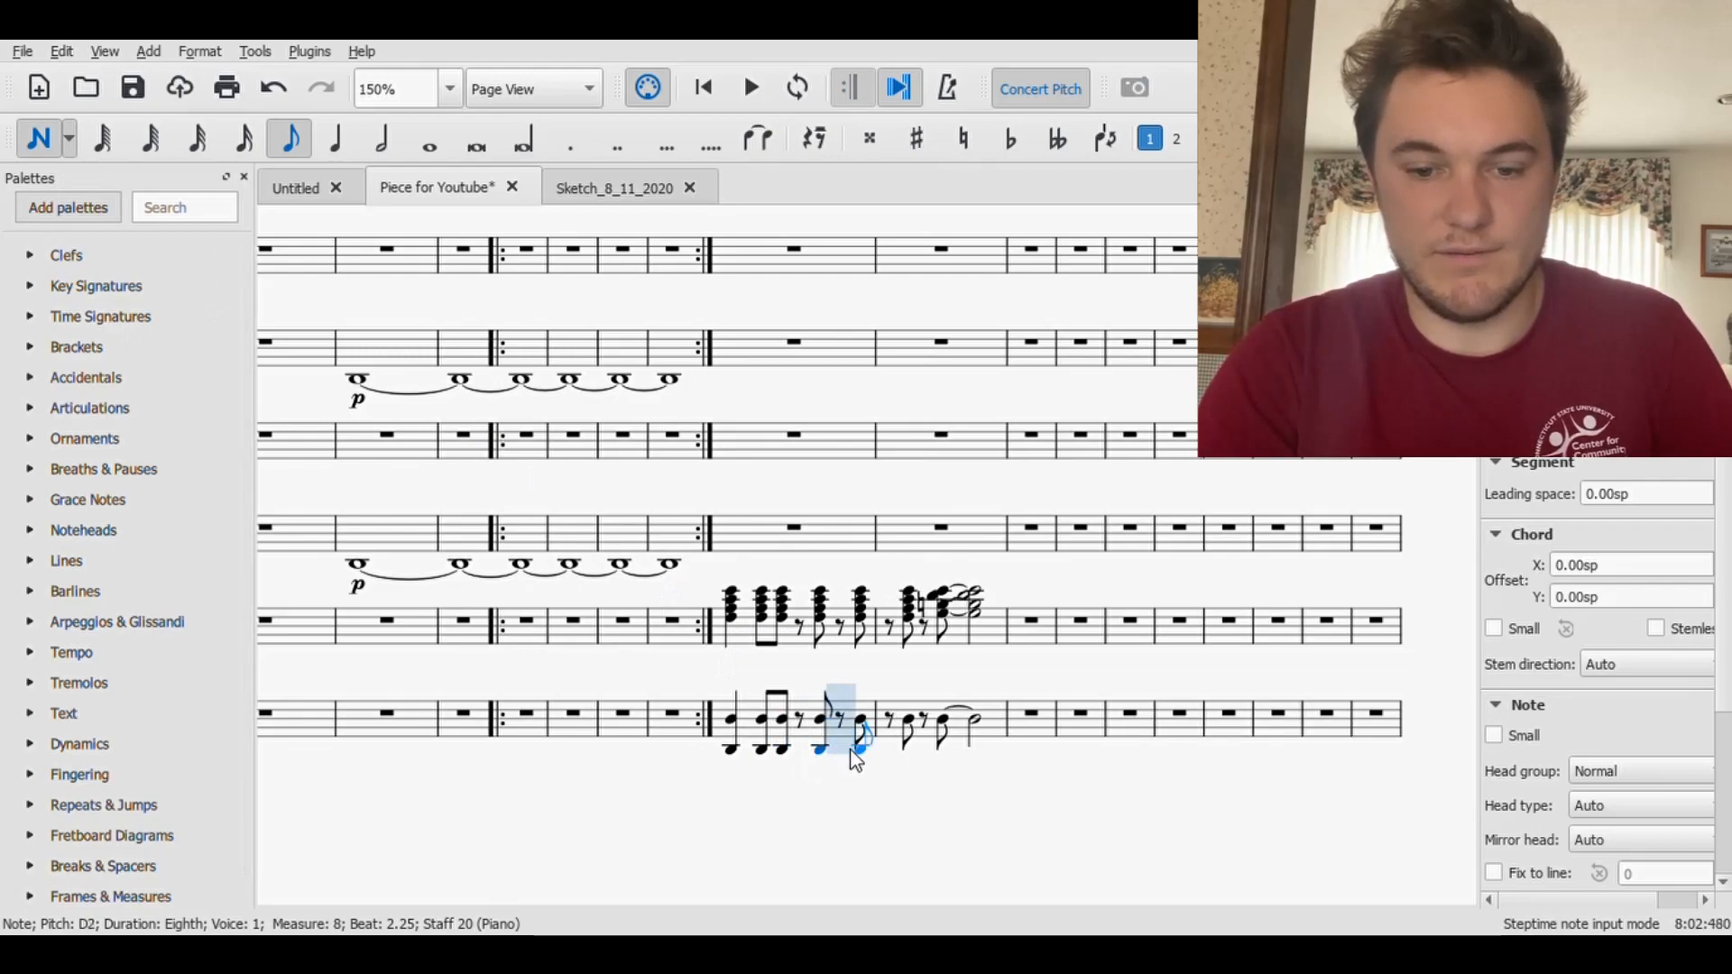
{"action": "left_click", "coordinate": [850, 750]}
{"action": "left_click", "coordinate": [906, 754]}
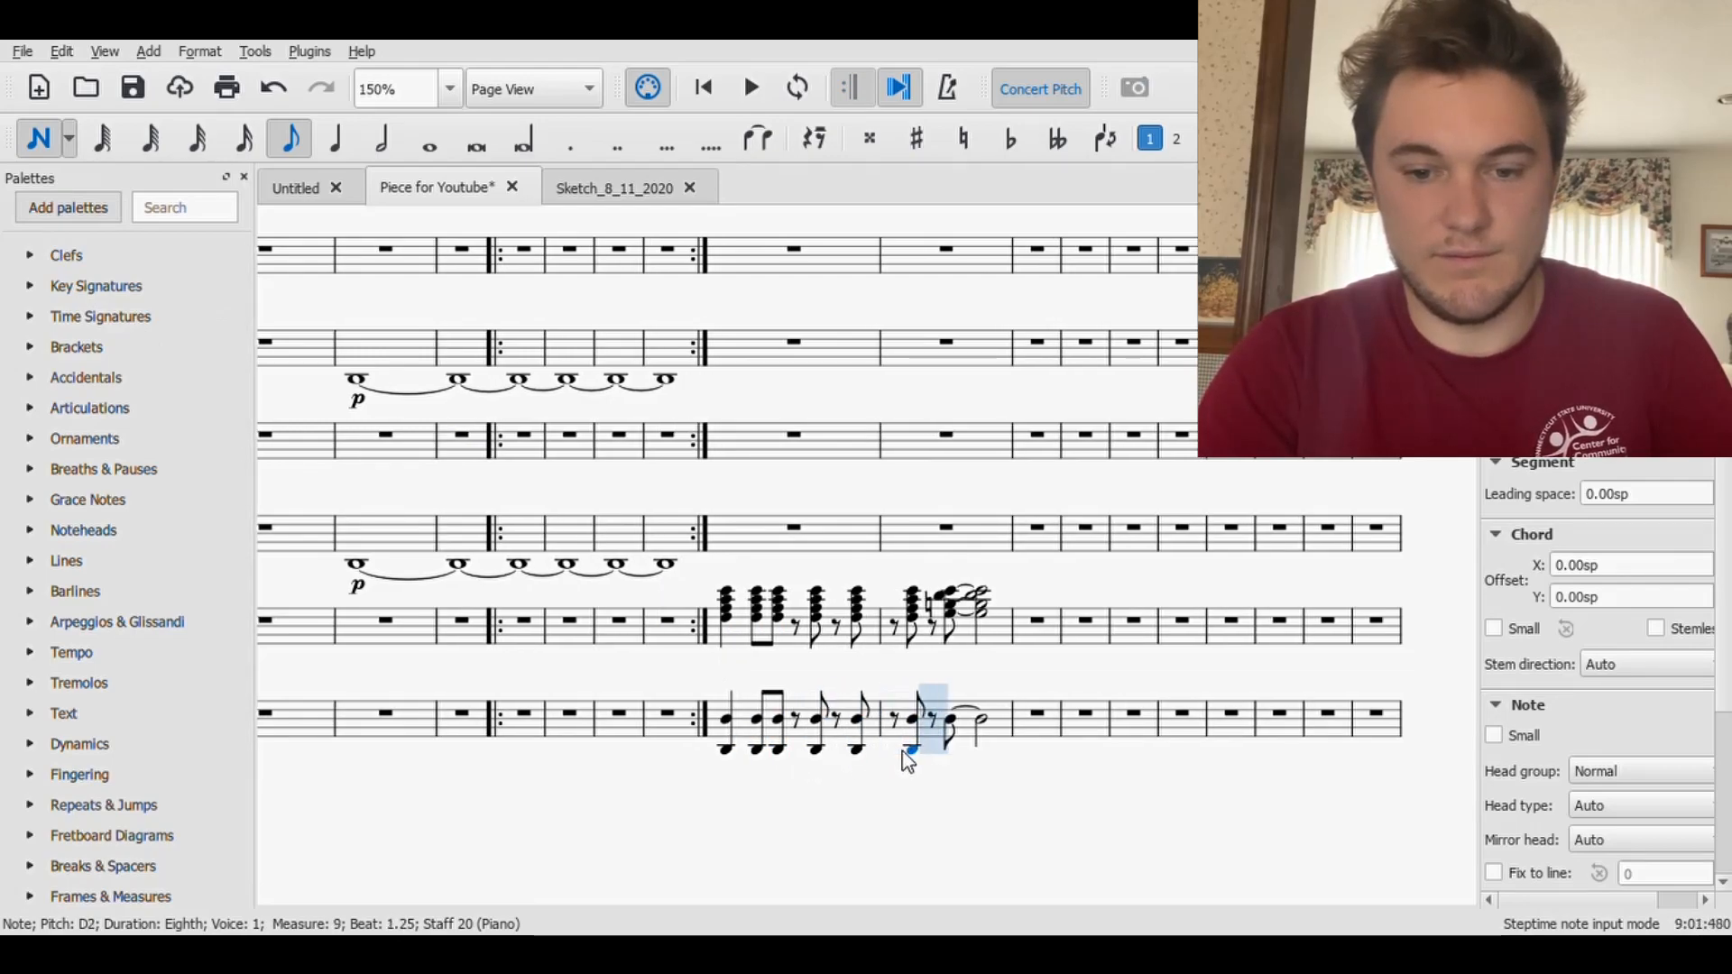
{"action": "left_click", "coordinate": [952, 750]}
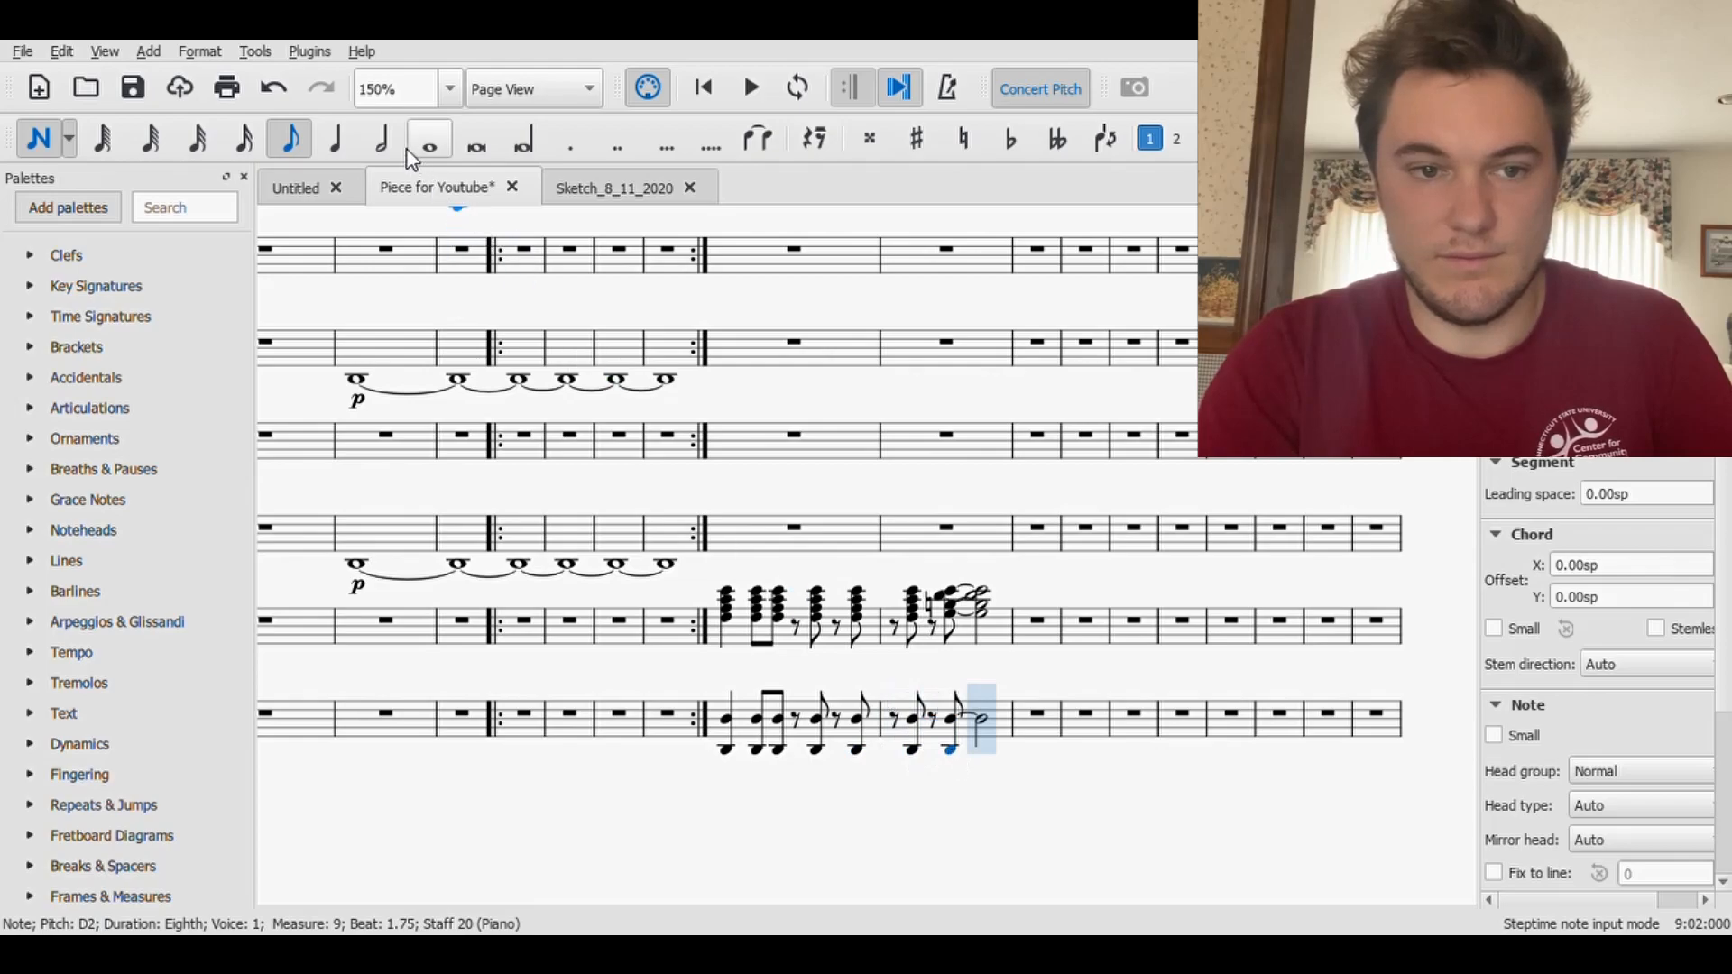
- Add a D2 half note on beat 2 of measure 9 in the lower Piano staff, tie the preceding octave to it, and save the score
{"action": "left_click", "coordinate": [383, 142]}
{"action": "left_click", "coordinate": [977, 758]}
{"action": "key", "text": "Left"}
{"action": "key", "text": "Left"}
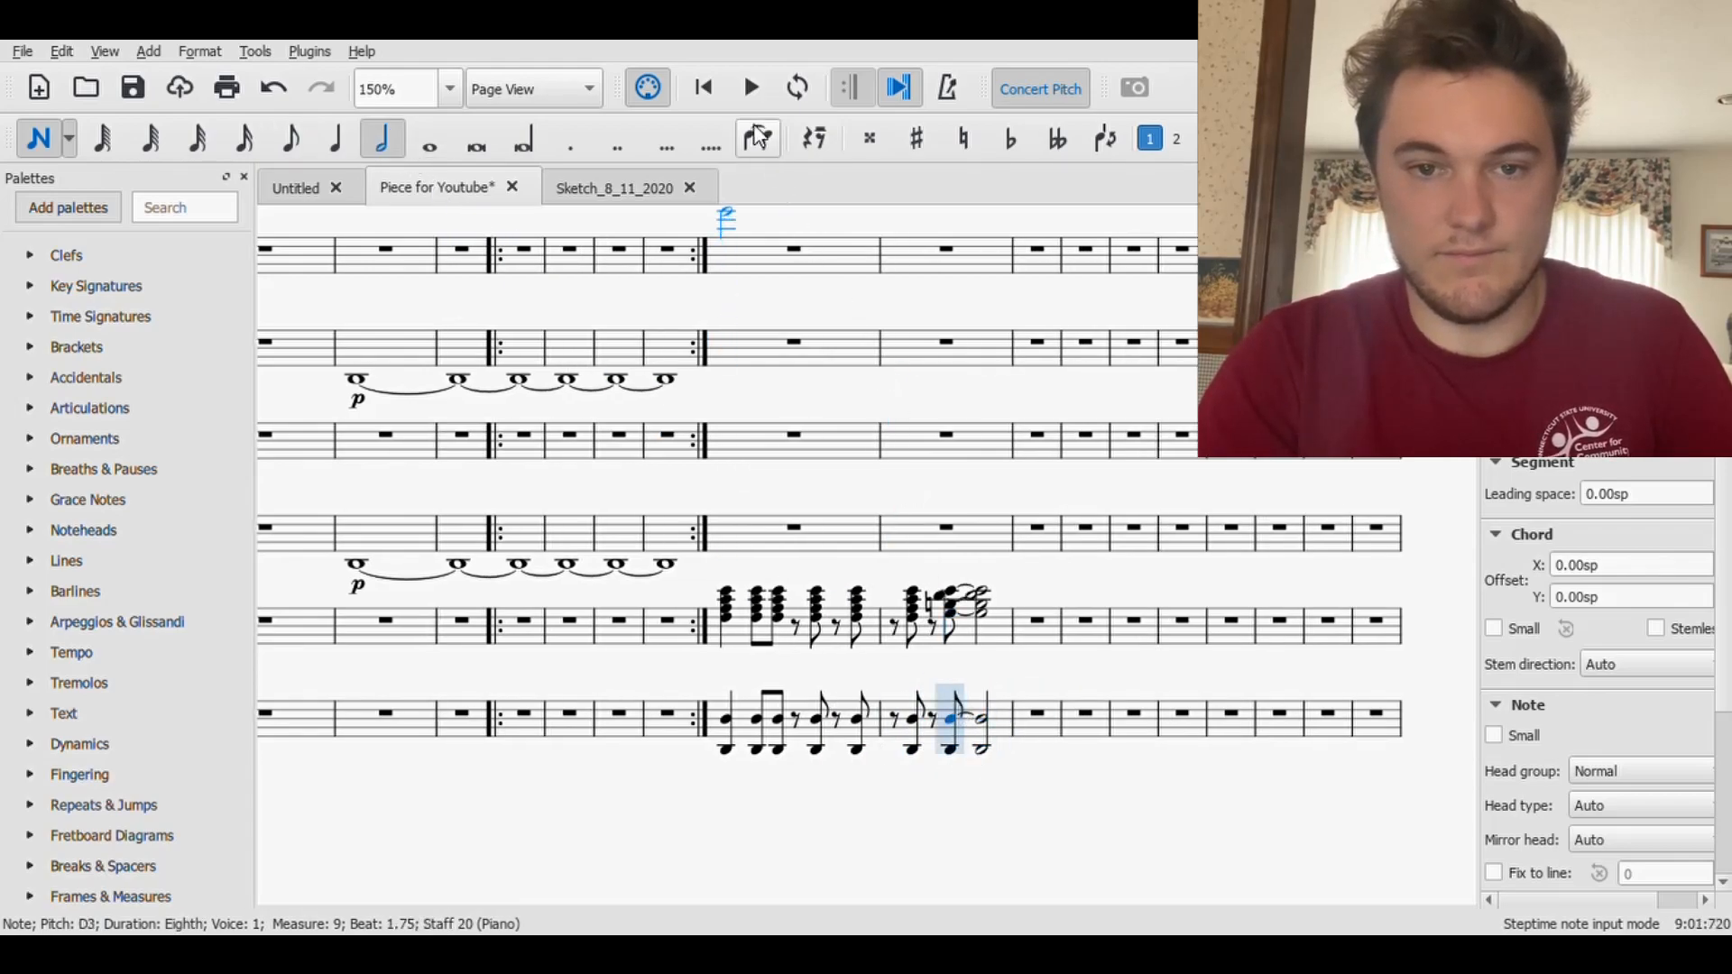
{"action": "left_click", "coordinate": [757, 138]}
{"action": "key", "text": "Escape"}
{"action": "key", "text": "ctrl+s"}
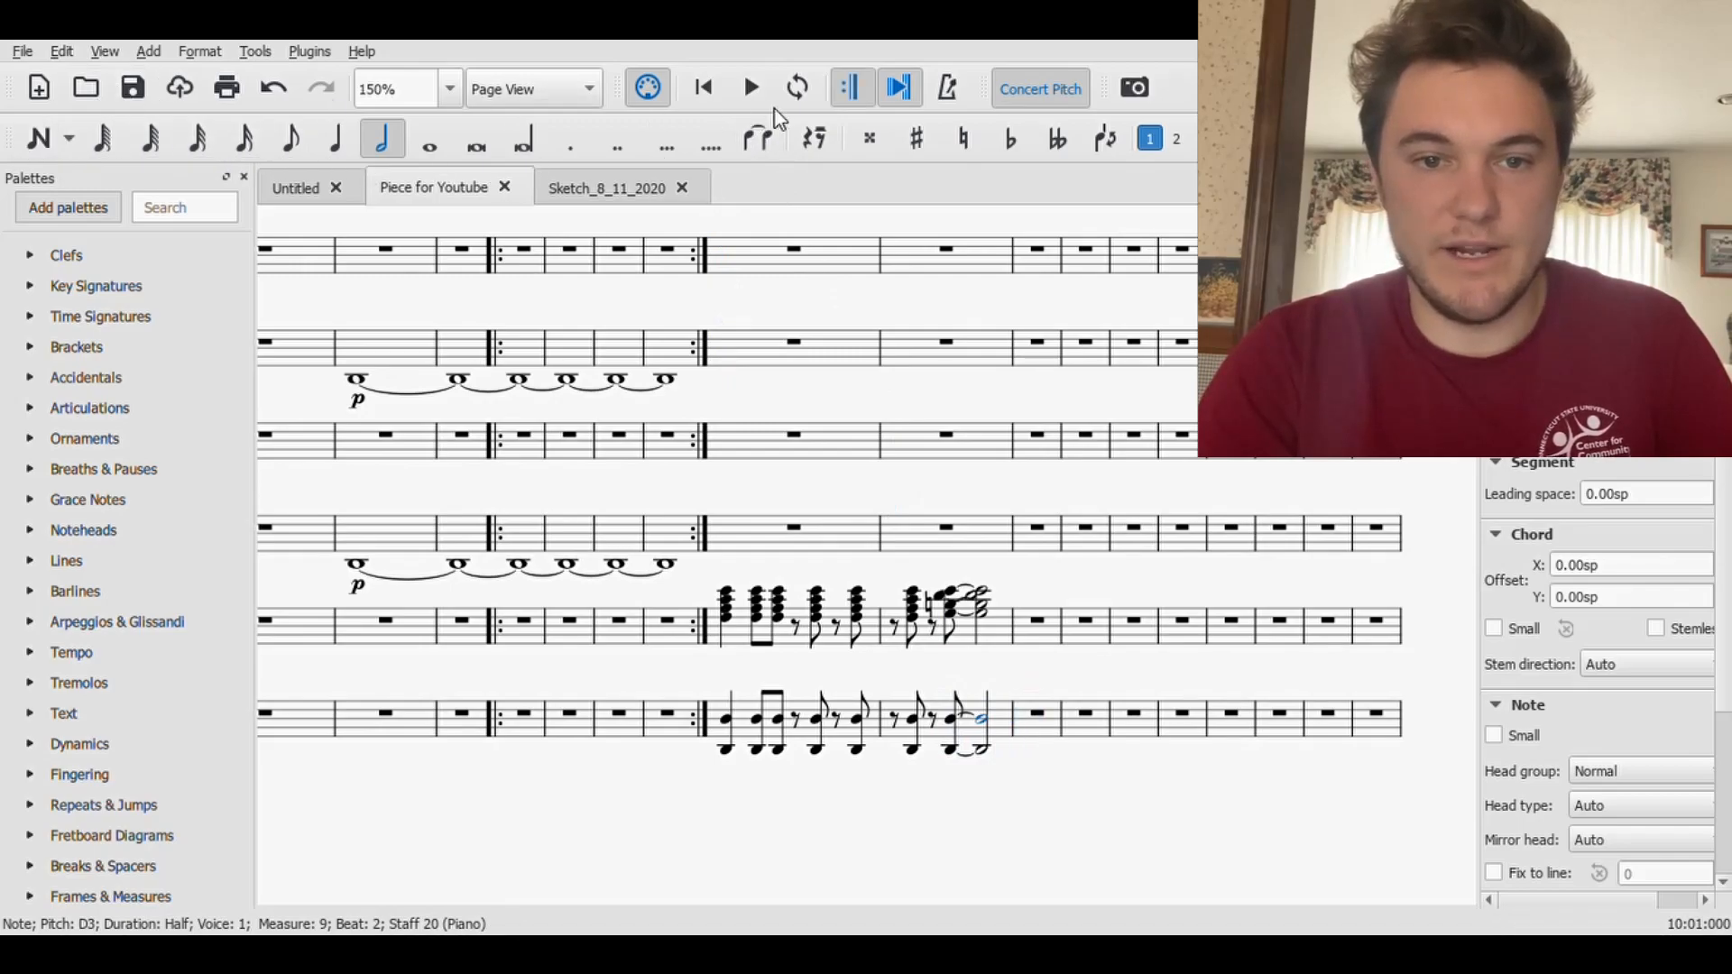
- Play back the score from the beginning through the Piano entrance in measures 8 and 9
{"action": "left_click", "coordinate": [703, 87]}
{"action": "left_click", "coordinate": [751, 86]}
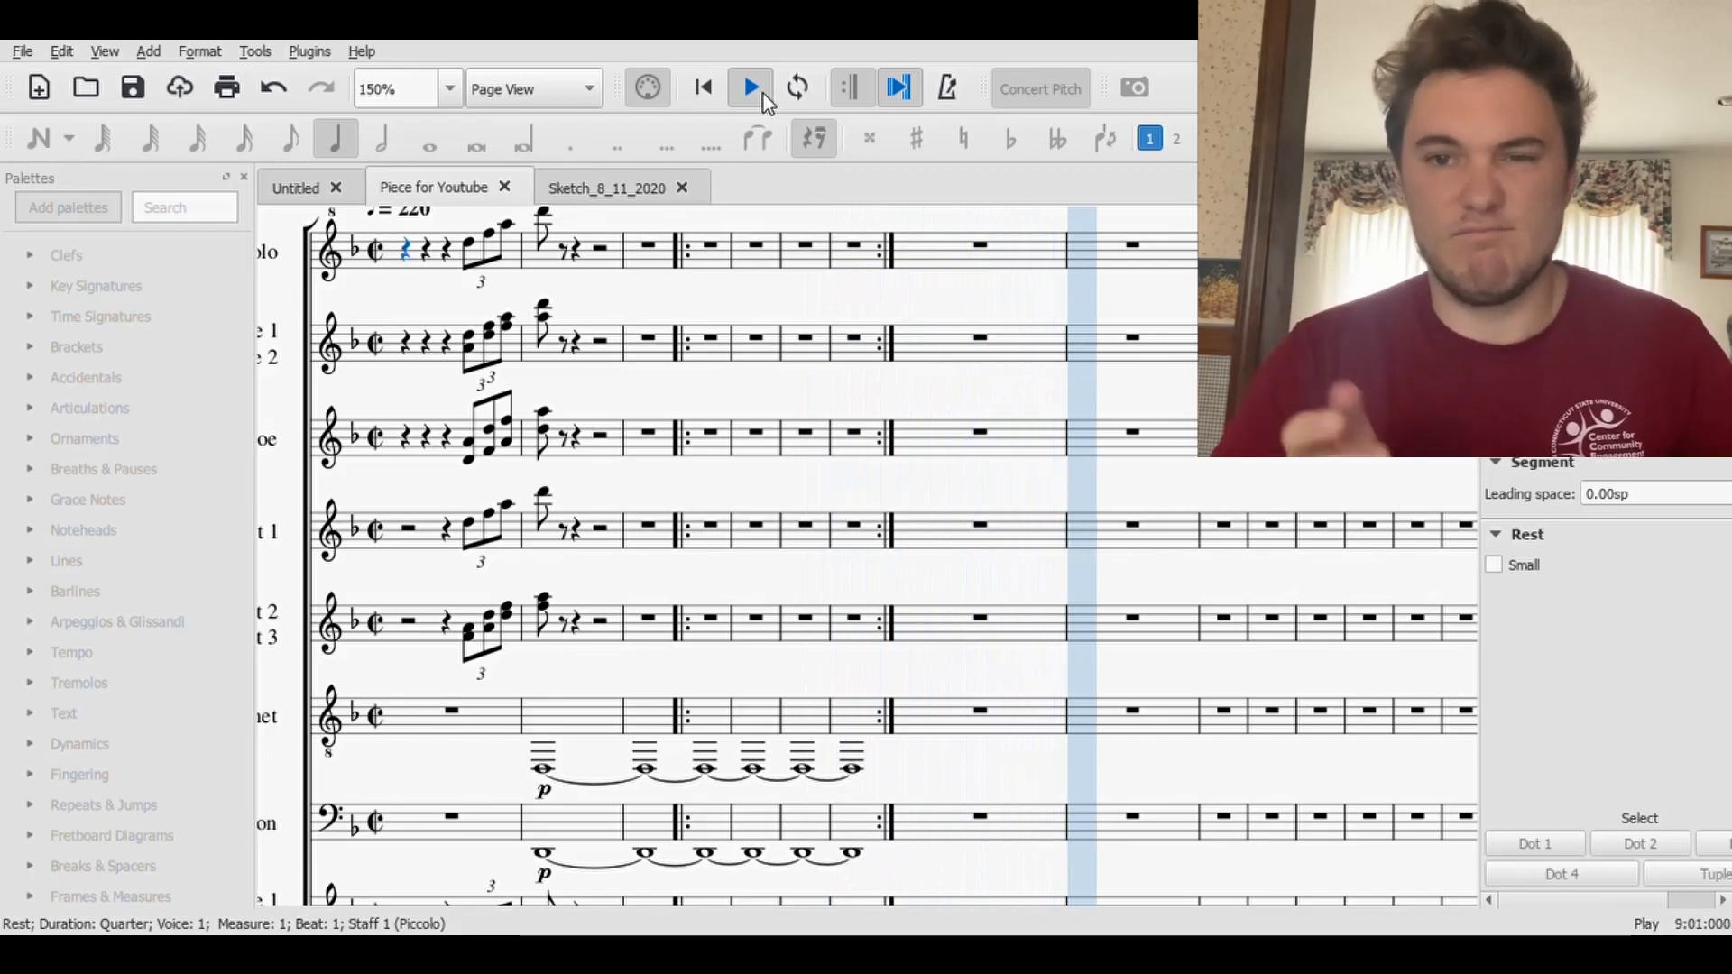
{"action": "left_click", "coordinate": [762, 95]}
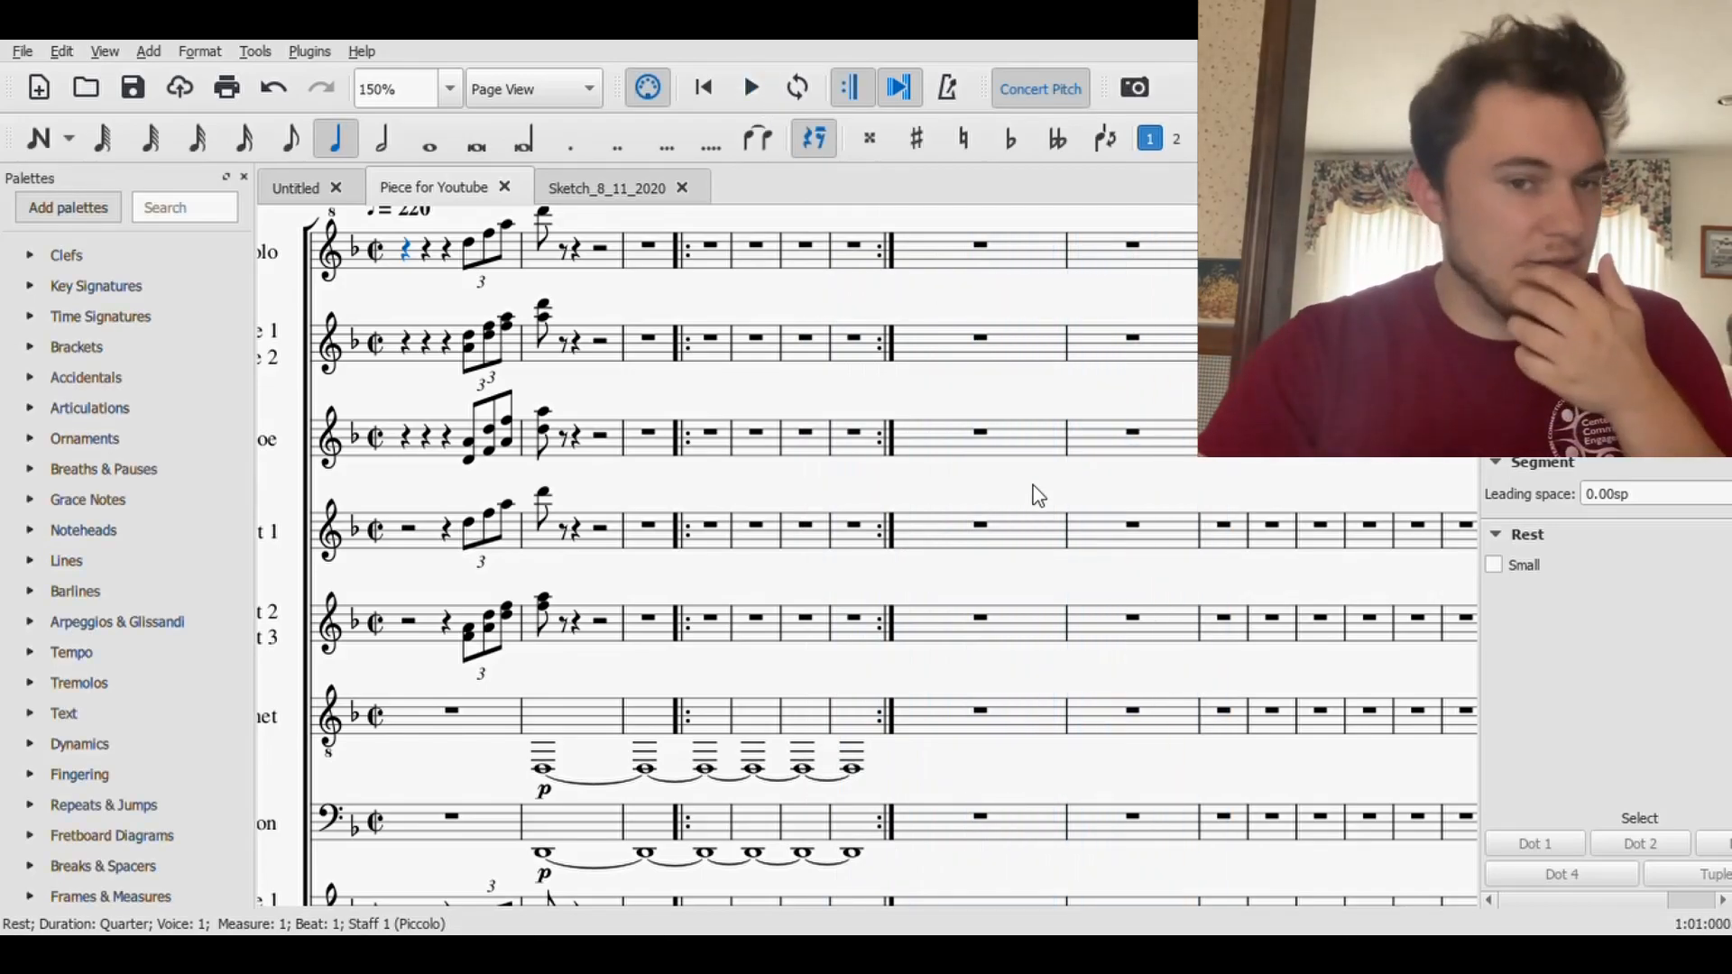
- Repeat measures 8 and 9 of both Piano staves three times, filling the pattern through measure 15
{"action": "scroll", "coordinate": [1172, 586], "scroll_direction": "down", "scroll_amount": 5}
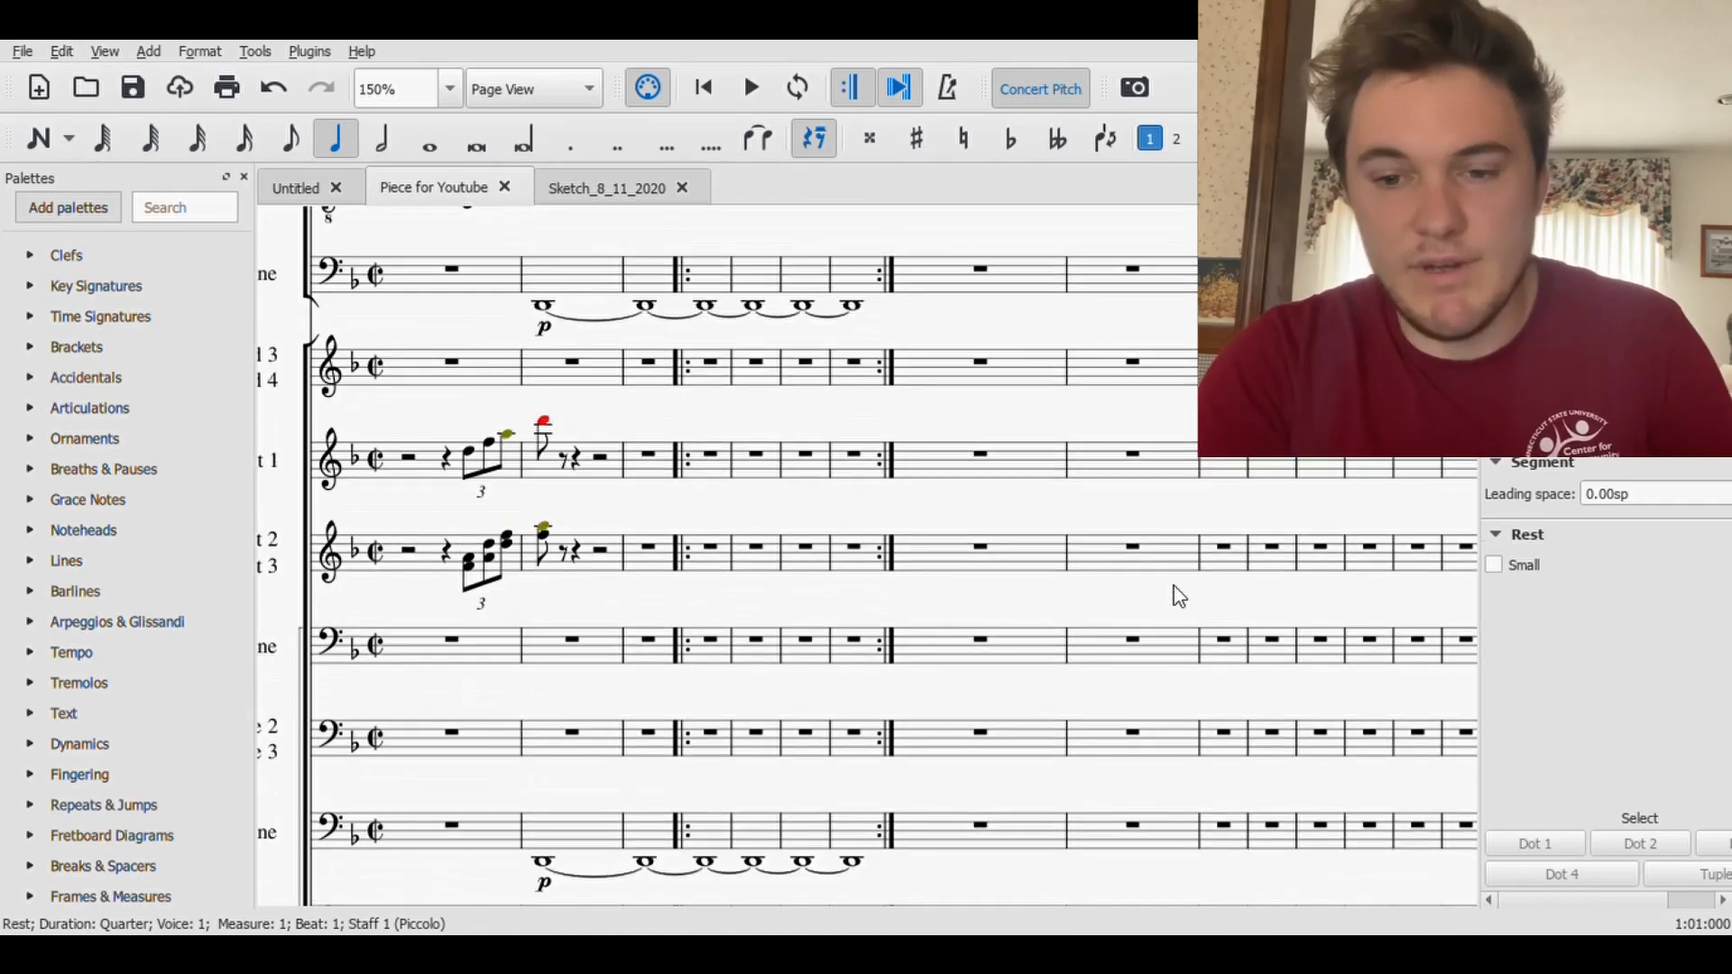
{"action": "left_click_drag", "start_coordinate": [1109, 886], "coordinate": [978, 853]}
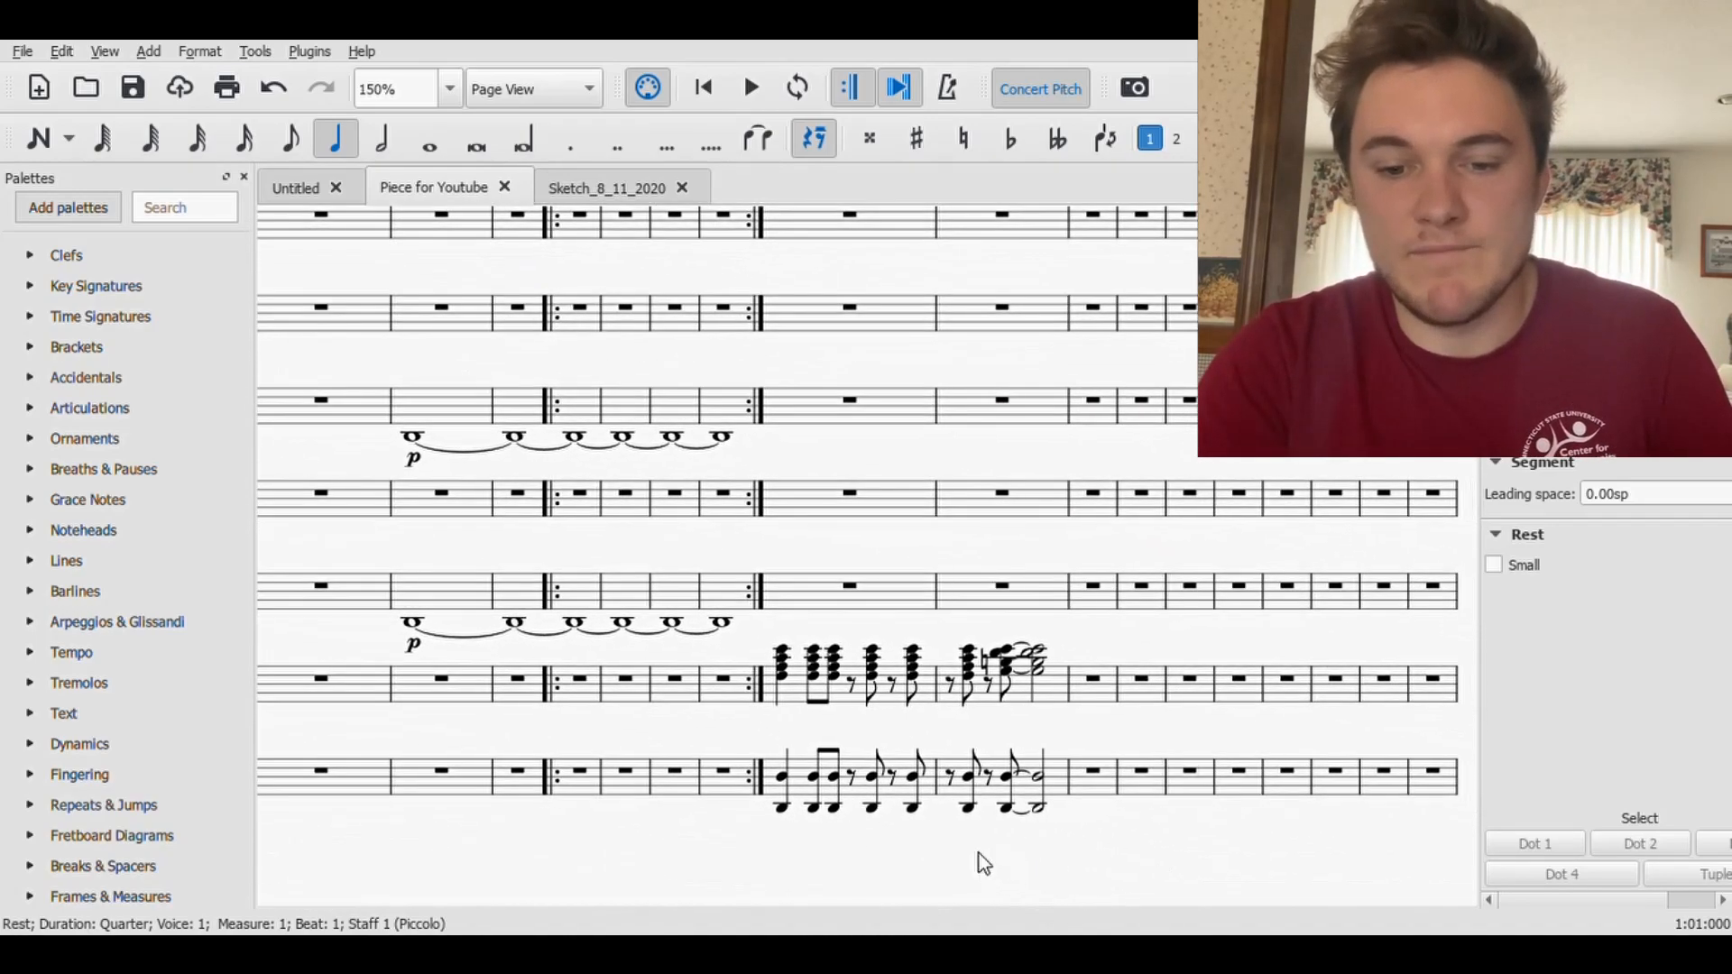
{"action": "left_click", "coordinate": [784, 653]}
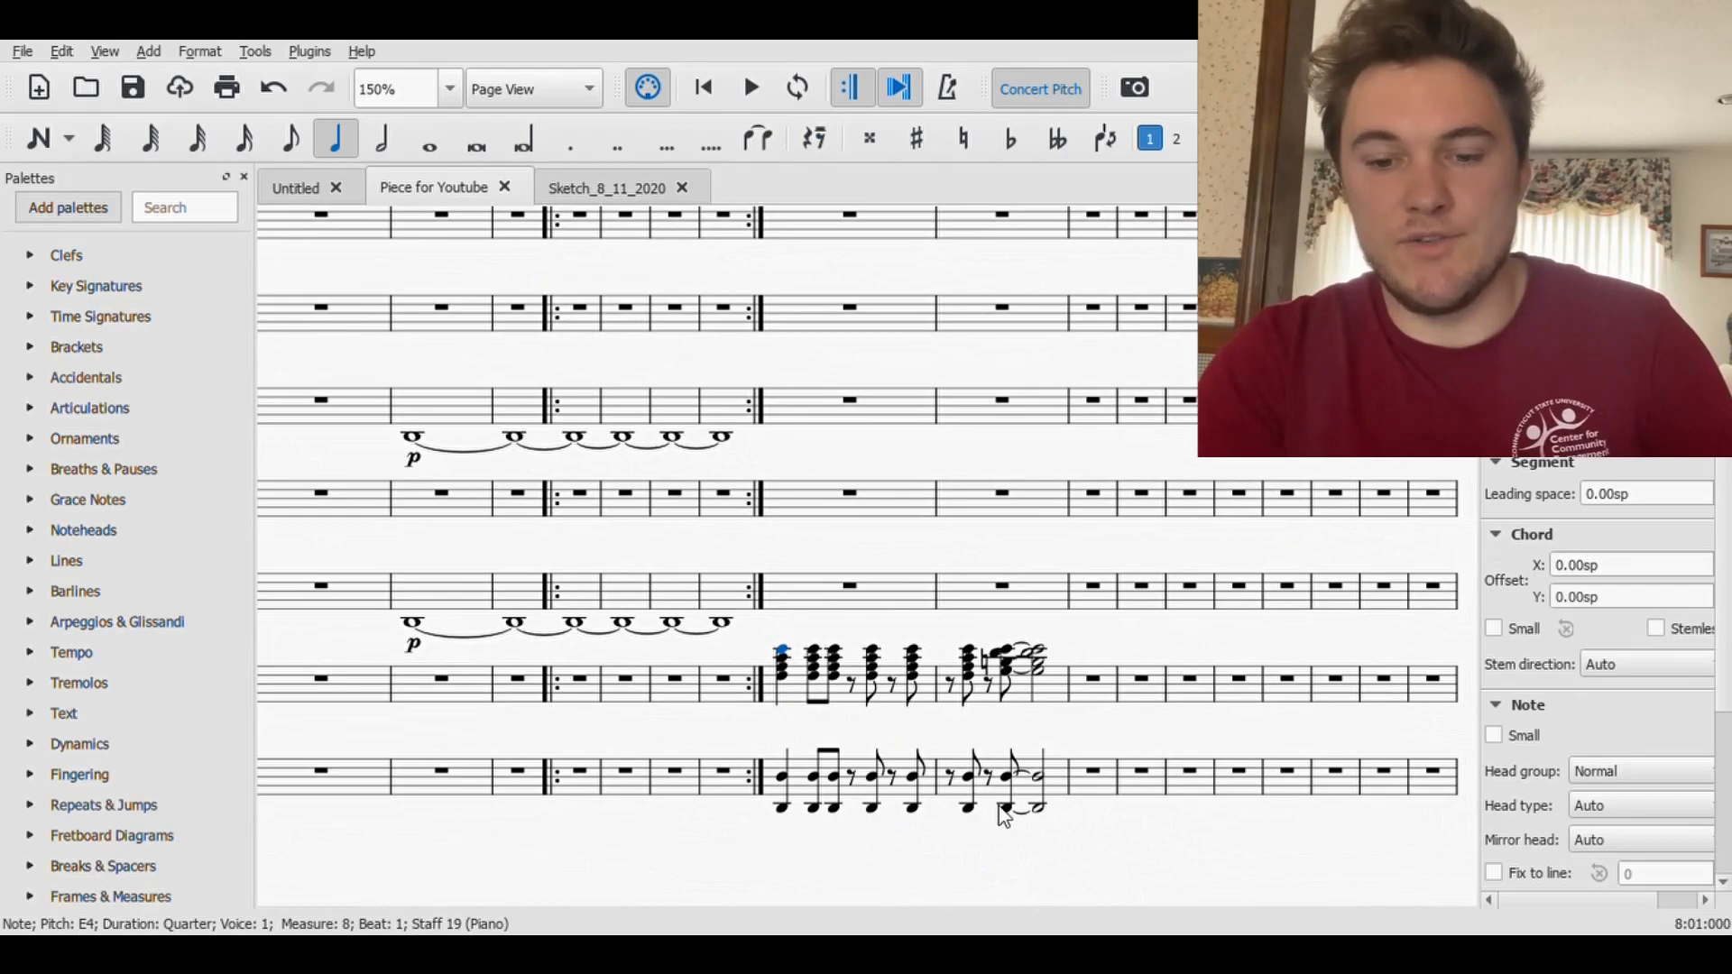
{"action": "left_click", "coordinate": [1035, 812], "text": "shift"}
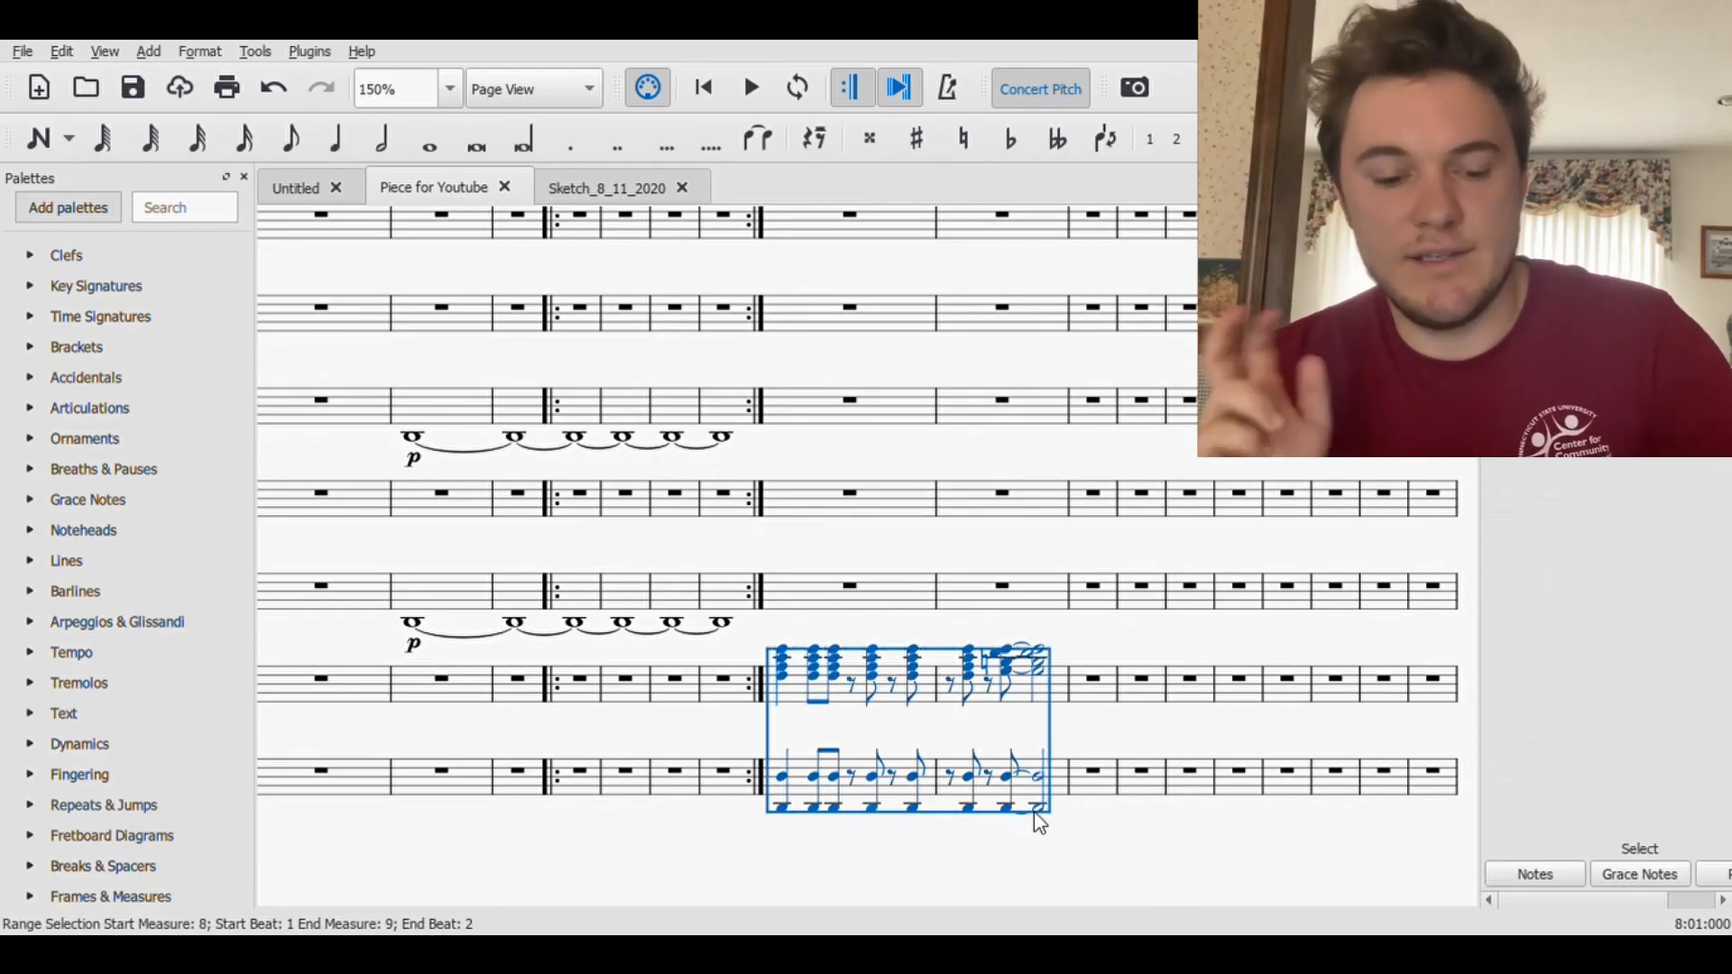
{"action": "key", "text": "r"}
{"action": "key", "text": "r"}
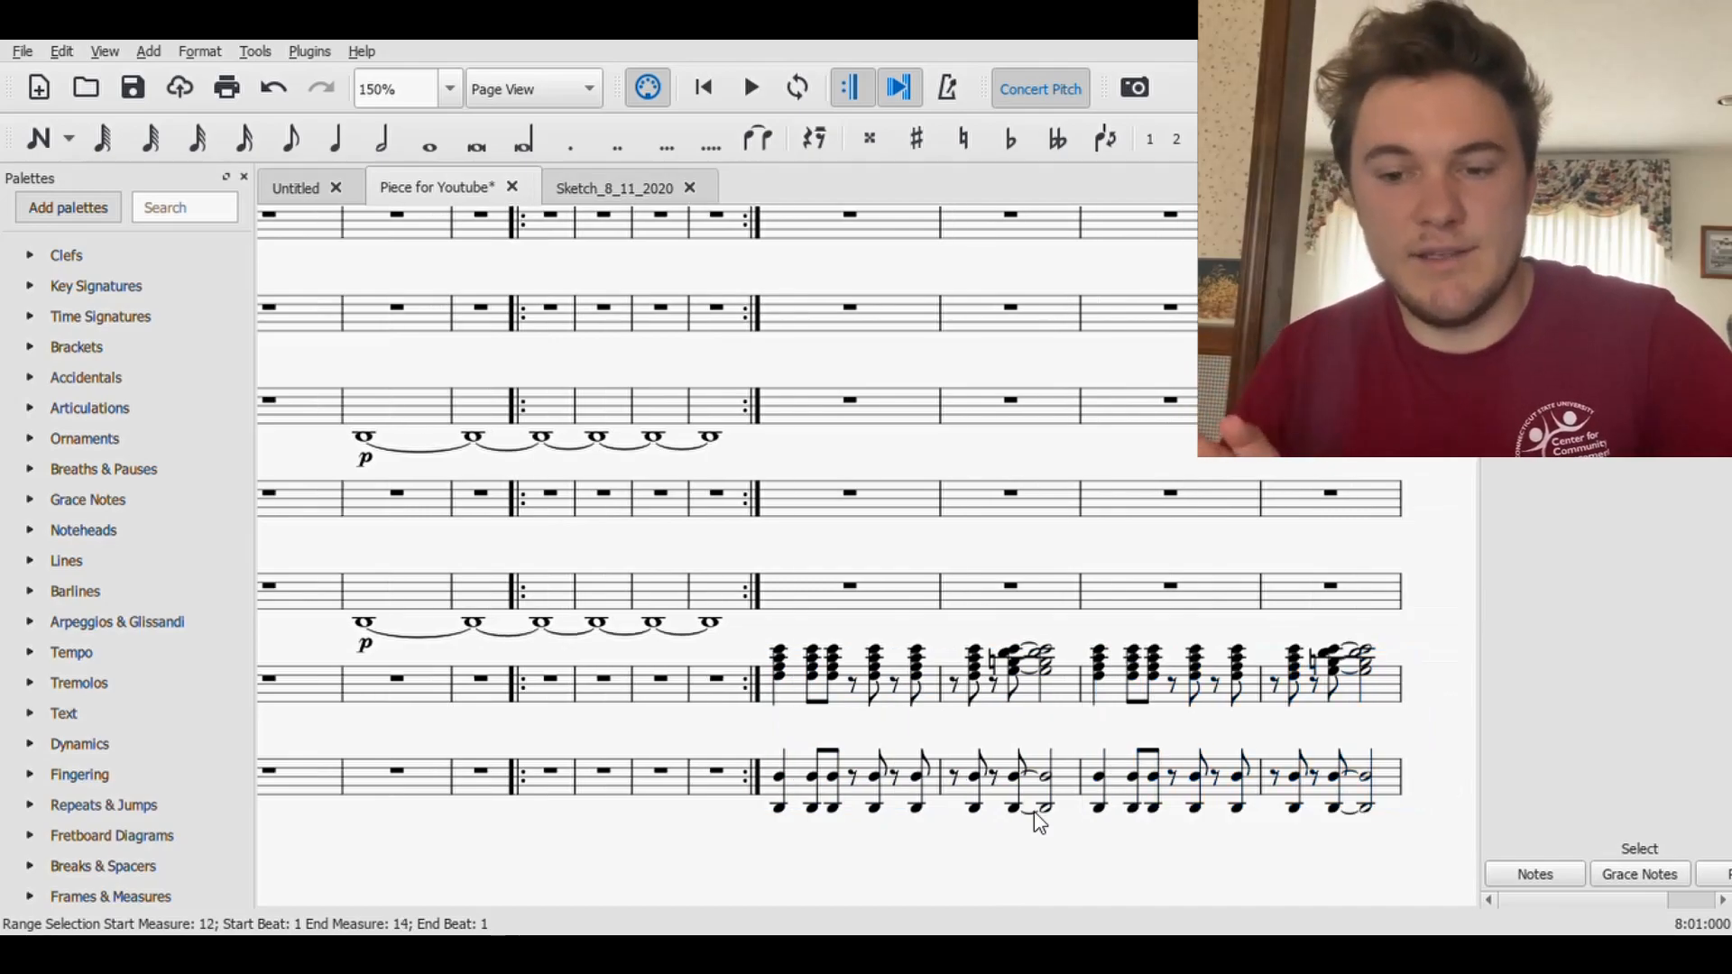
{"action": "key", "text": "r"}
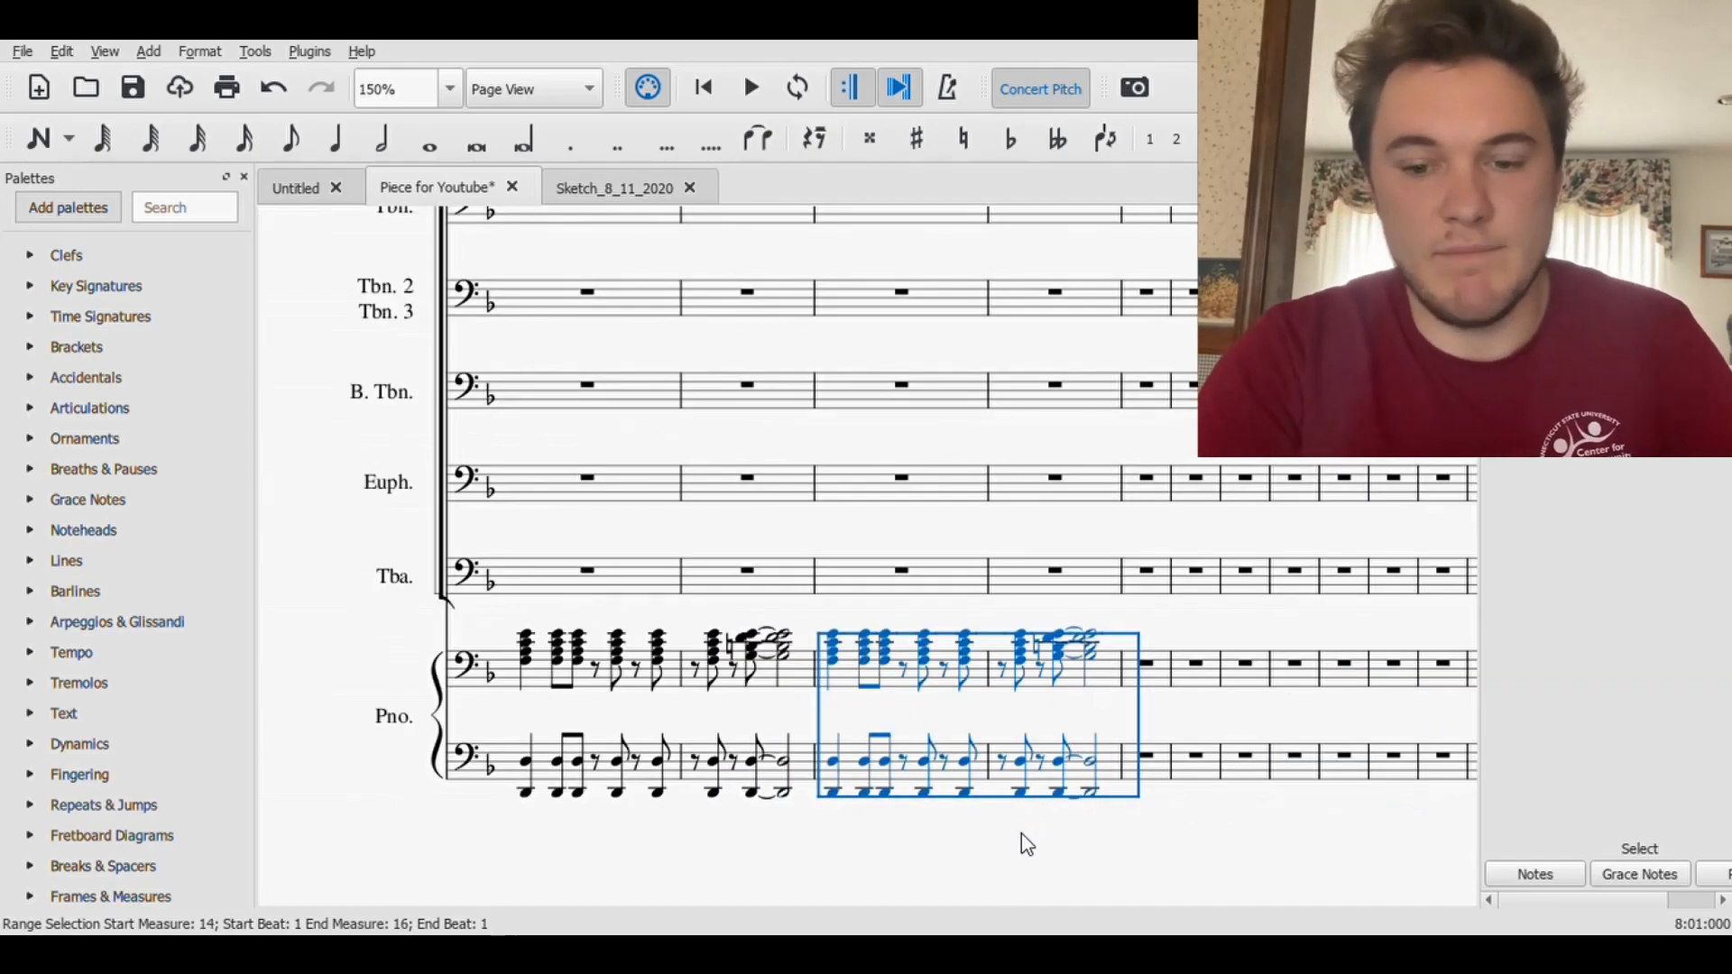
- Apply a double barline at the end of measure 15 and save the score
{"action": "left_click", "coordinate": [519, 808]}
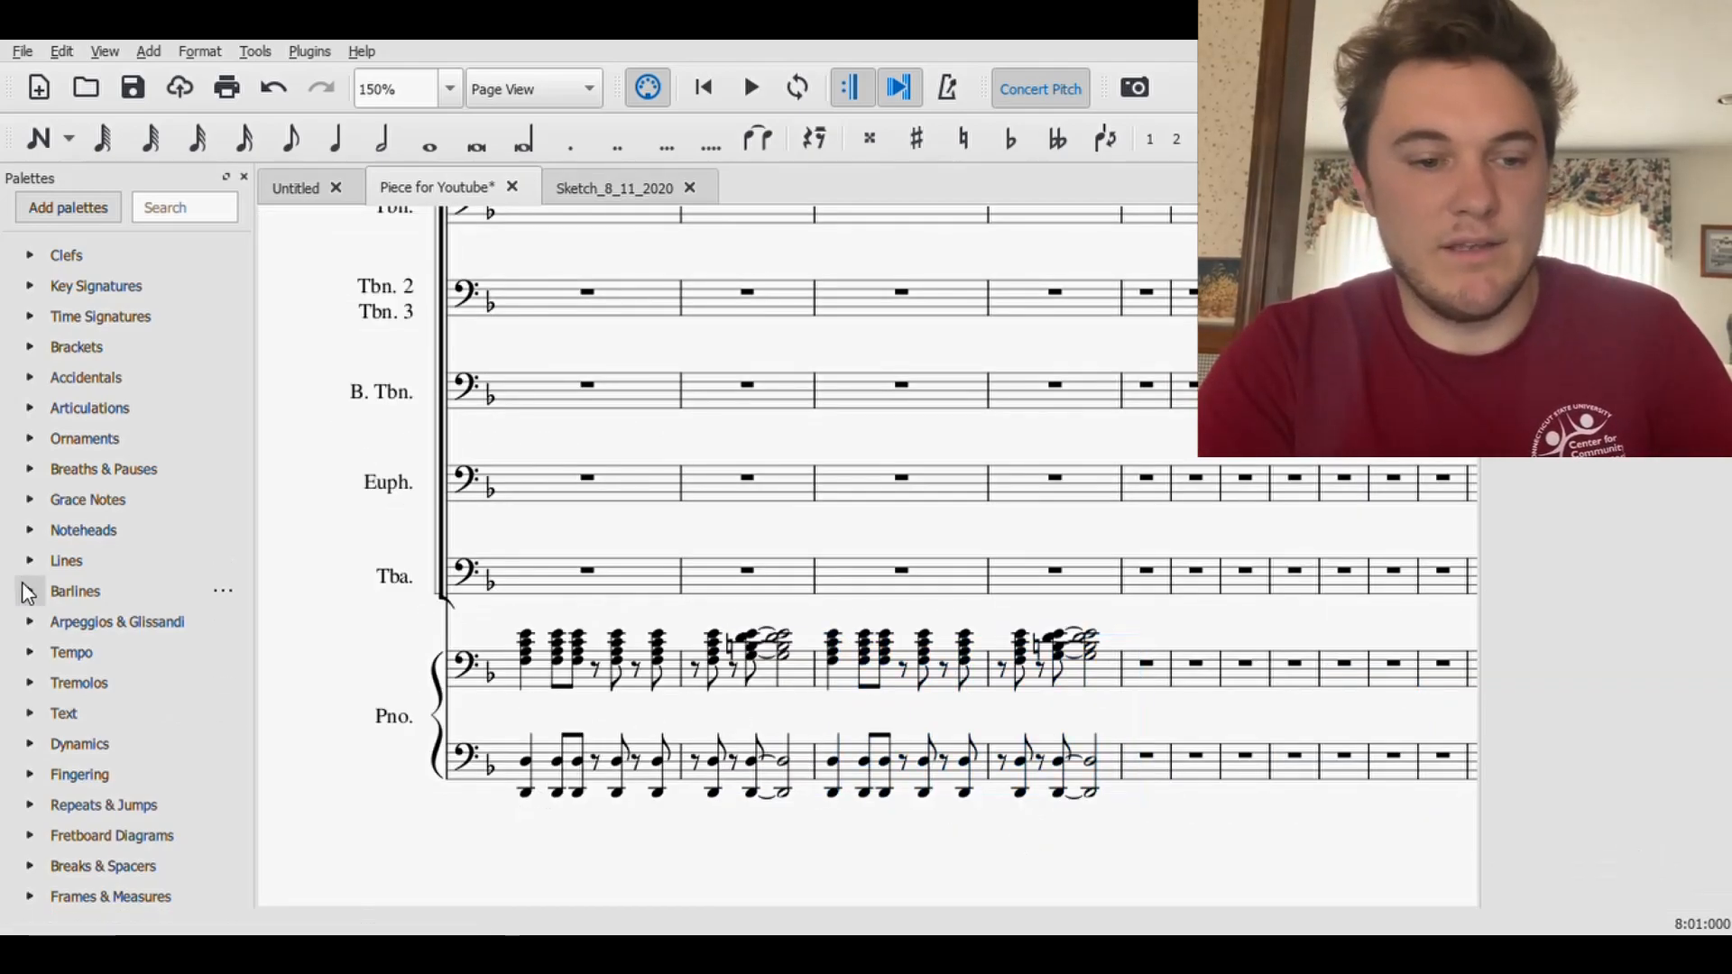
{"action": "left_click", "coordinate": [28, 593]}
{"action": "left_click_drag", "start_coordinate": [96, 629], "coordinate": [1127, 602]}
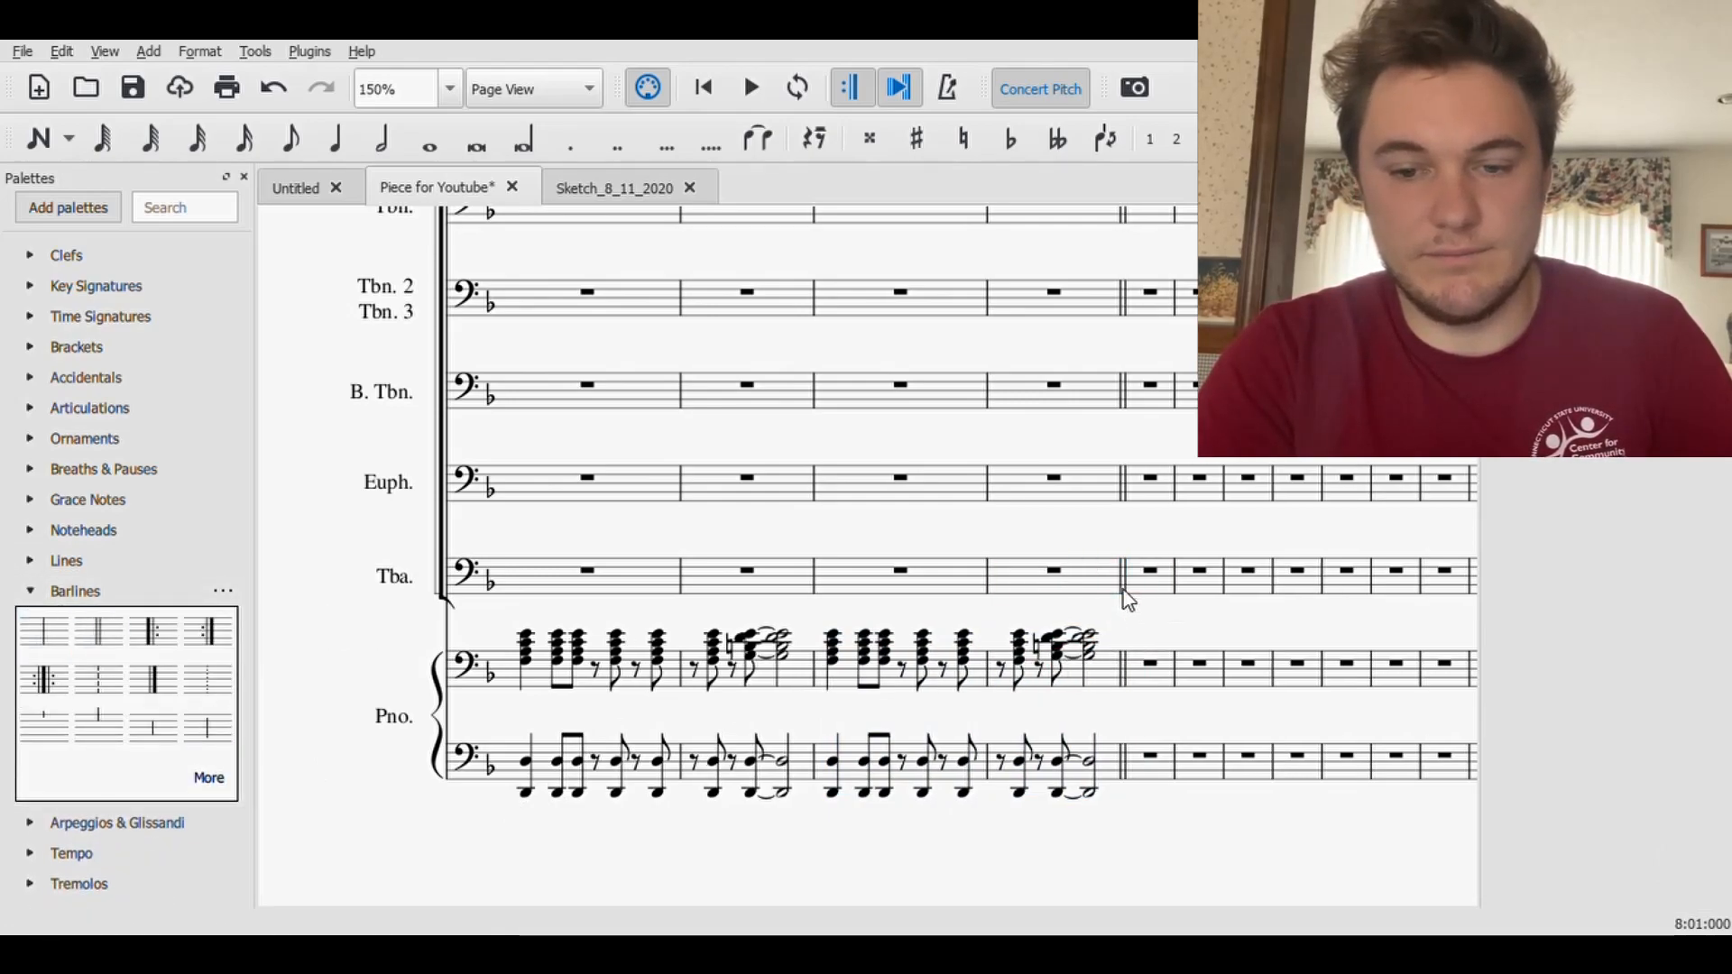
{"action": "left_click", "coordinate": [132, 88]}
- Enter a longa D2 at measure 8 in the Tuba staff, sustained as tied whole notes through measure 11
{"action": "left_click_drag", "start_coordinate": [437, 867], "coordinate": [1002, 781]}
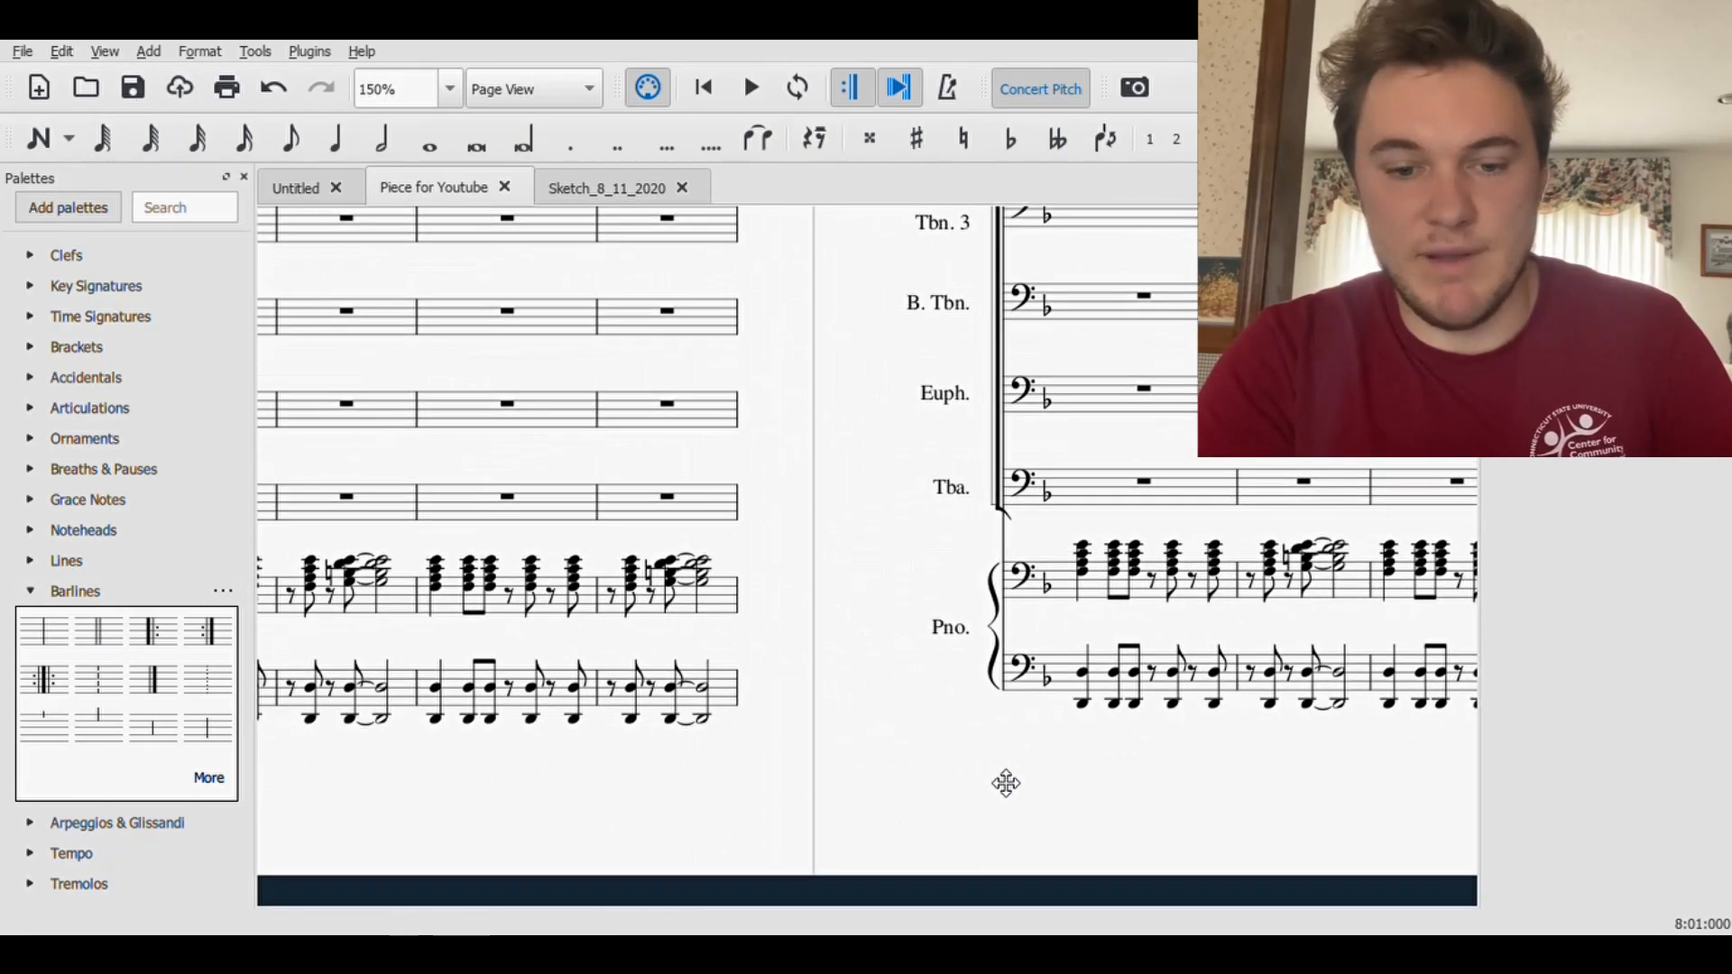
{"action": "left_click_drag", "start_coordinate": [611, 825], "coordinate": [959, 845]}
{"action": "left_click_drag", "start_coordinate": [558, 774], "coordinate": [859, 820]}
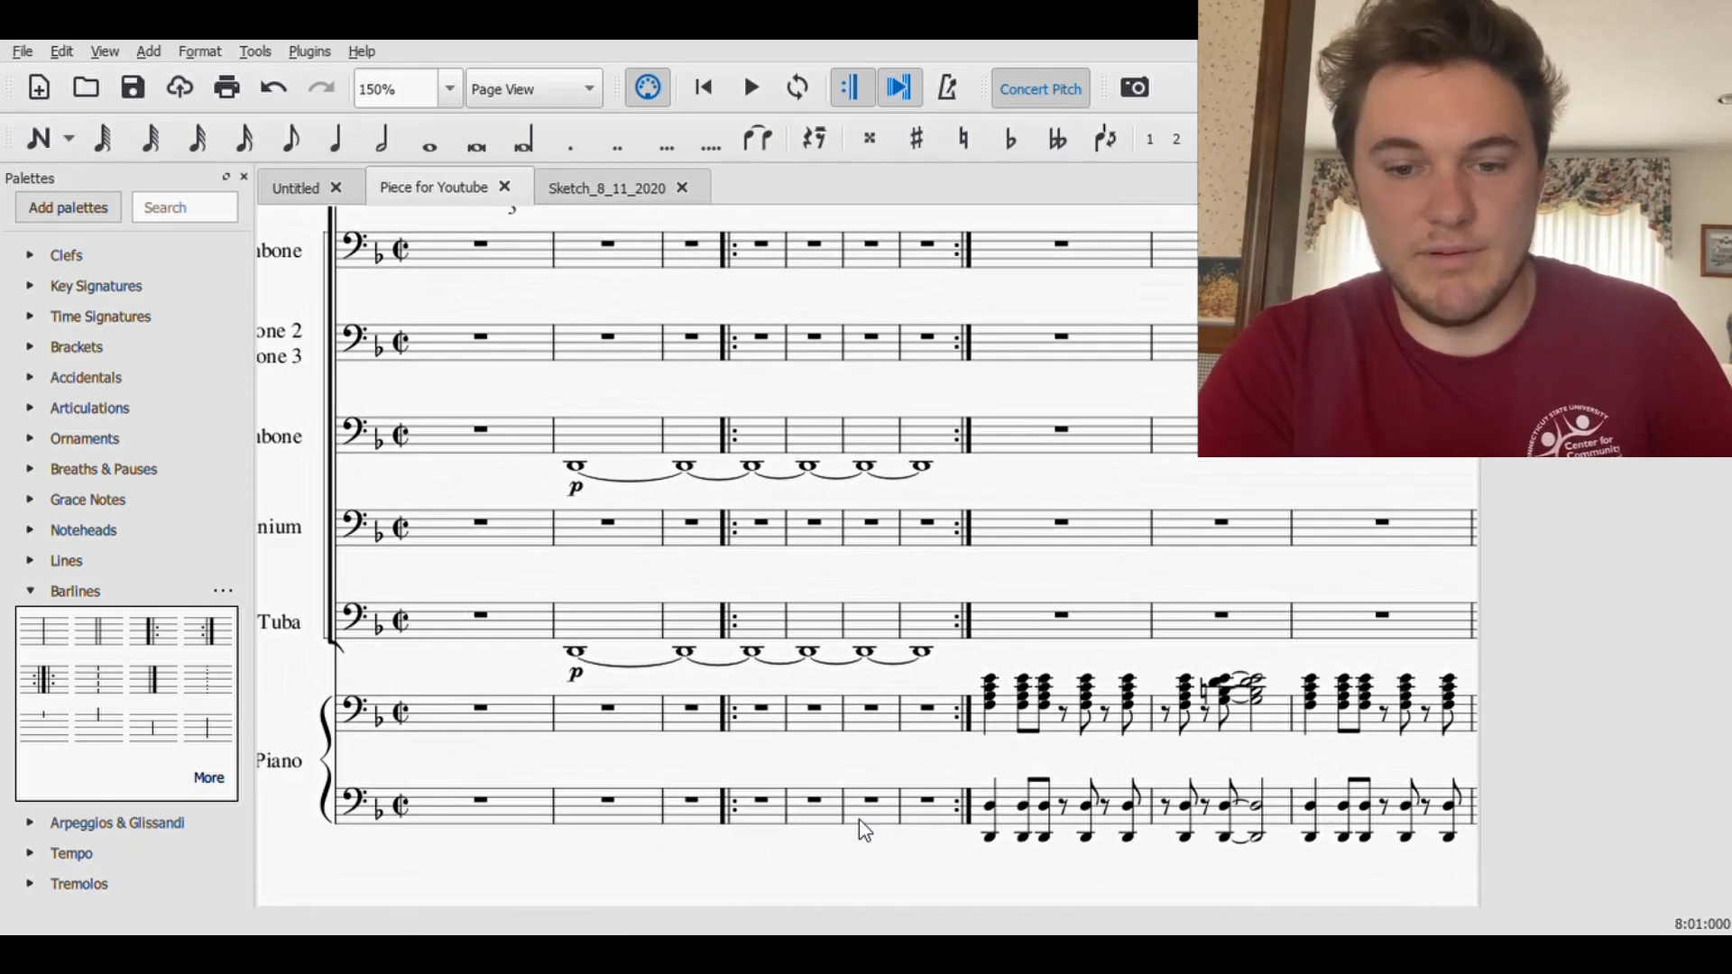
{"action": "left_click", "coordinate": [38, 138]}
{"action": "left_click", "coordinate": [524, 140]}
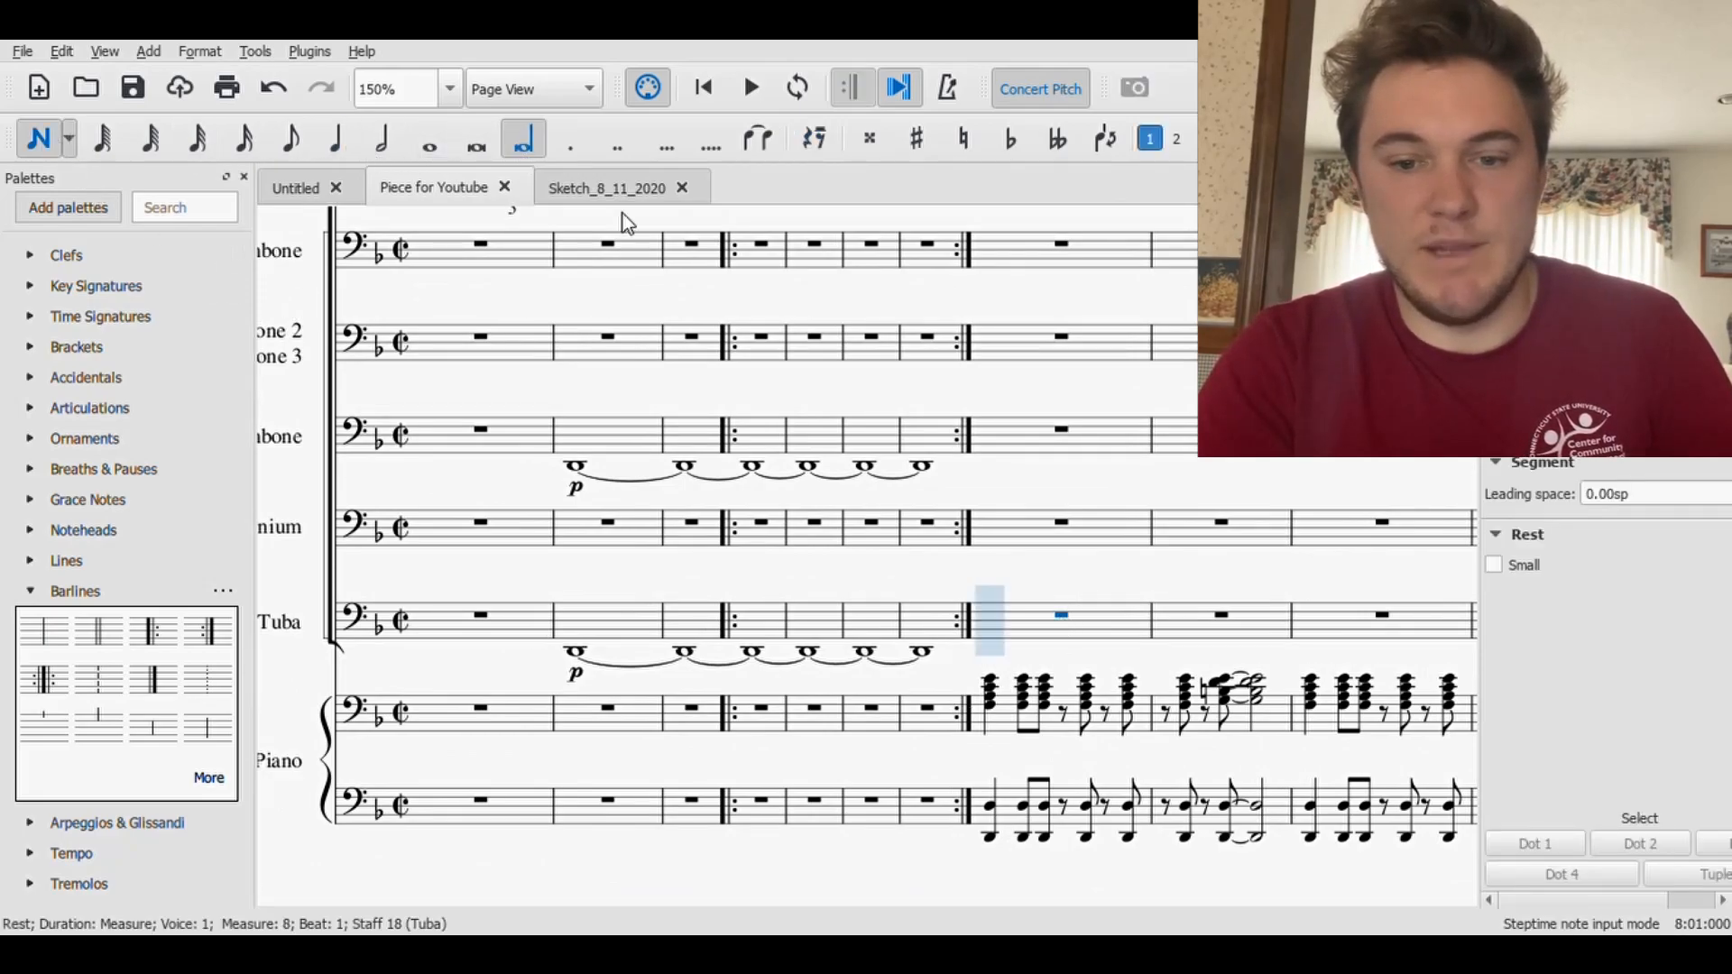
{"action": "left_click", "coordinate": [1014, 658]}
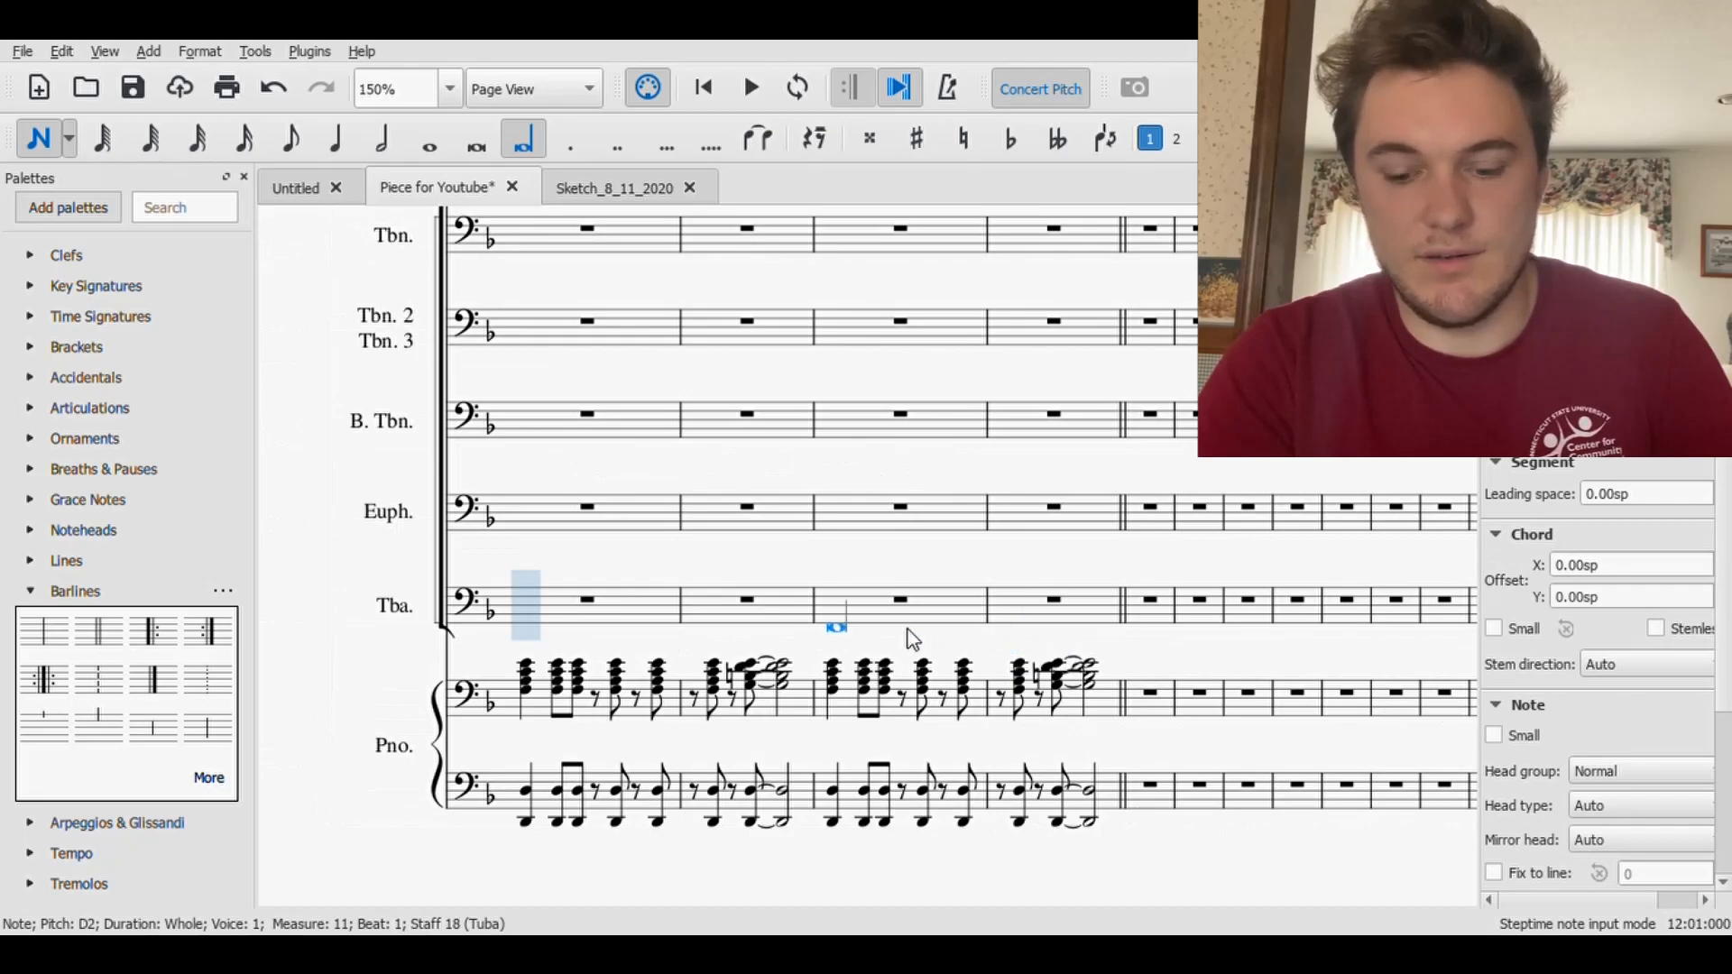
{"action": "key", "text": "Left"}
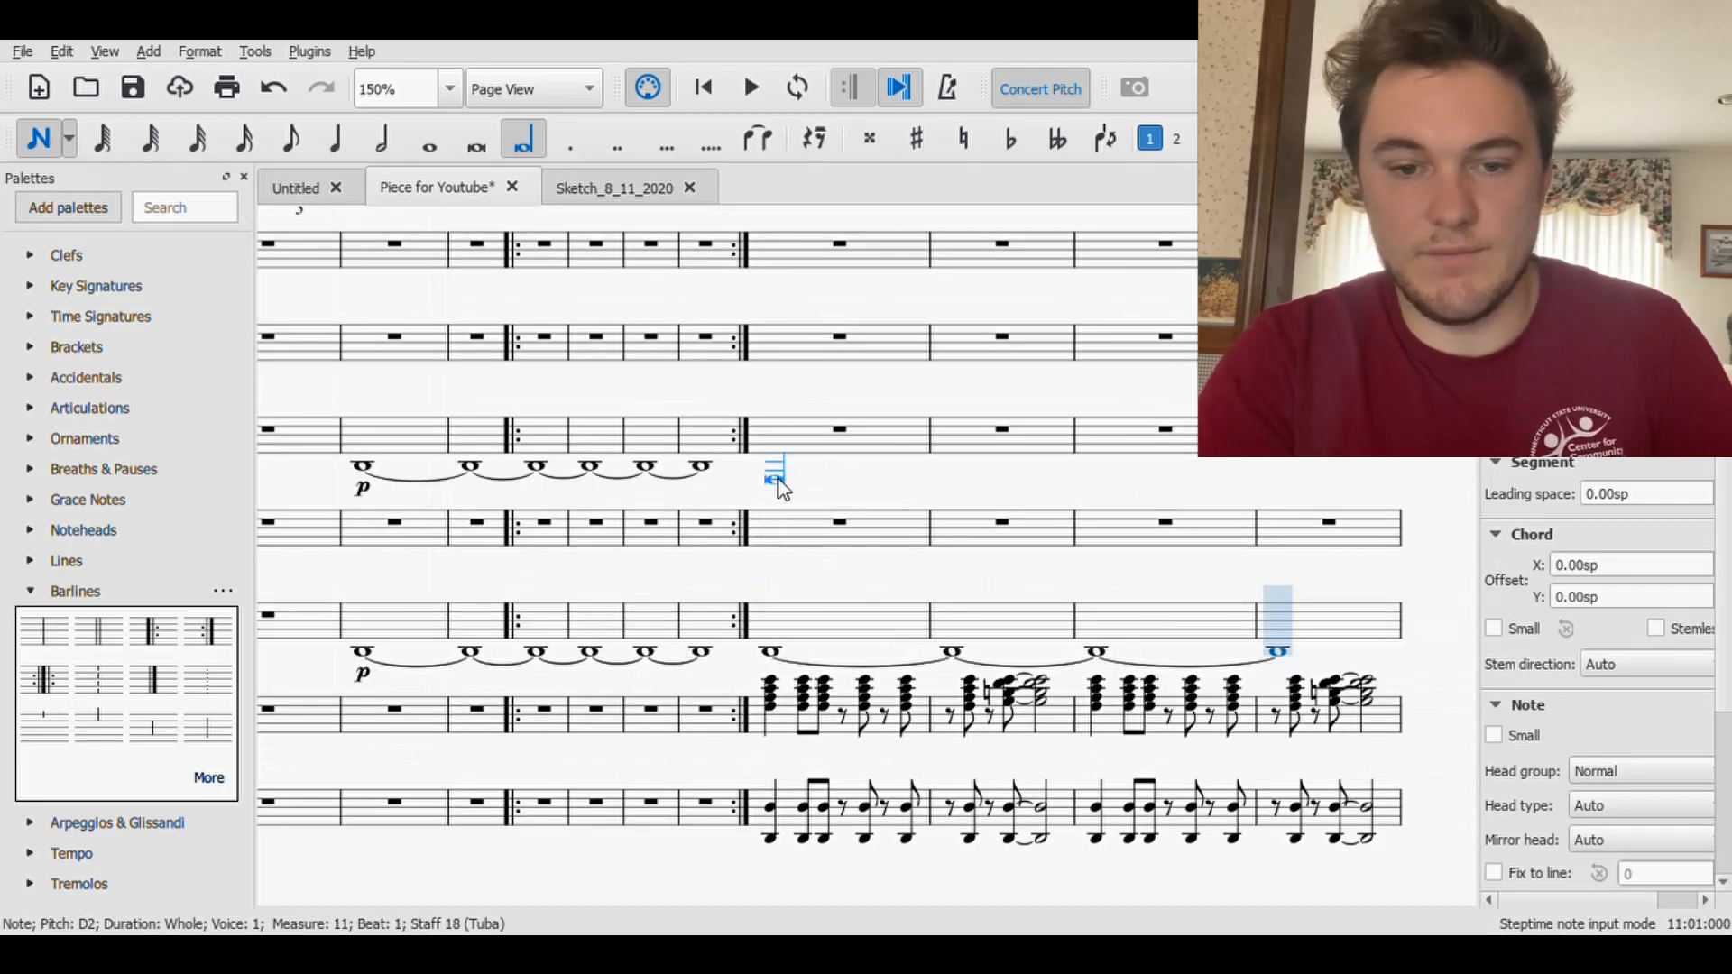
- Enter a longa D2 sustained over measures 8 to 11 in the Bass Trombone and Baritone Saxophone staves
{"action": "left_click", "coordinate": [772, 469]}
{"action": "scroll", "coordinate": [866, 486], "scroll_direction": "up", "scroll_amount": 5}
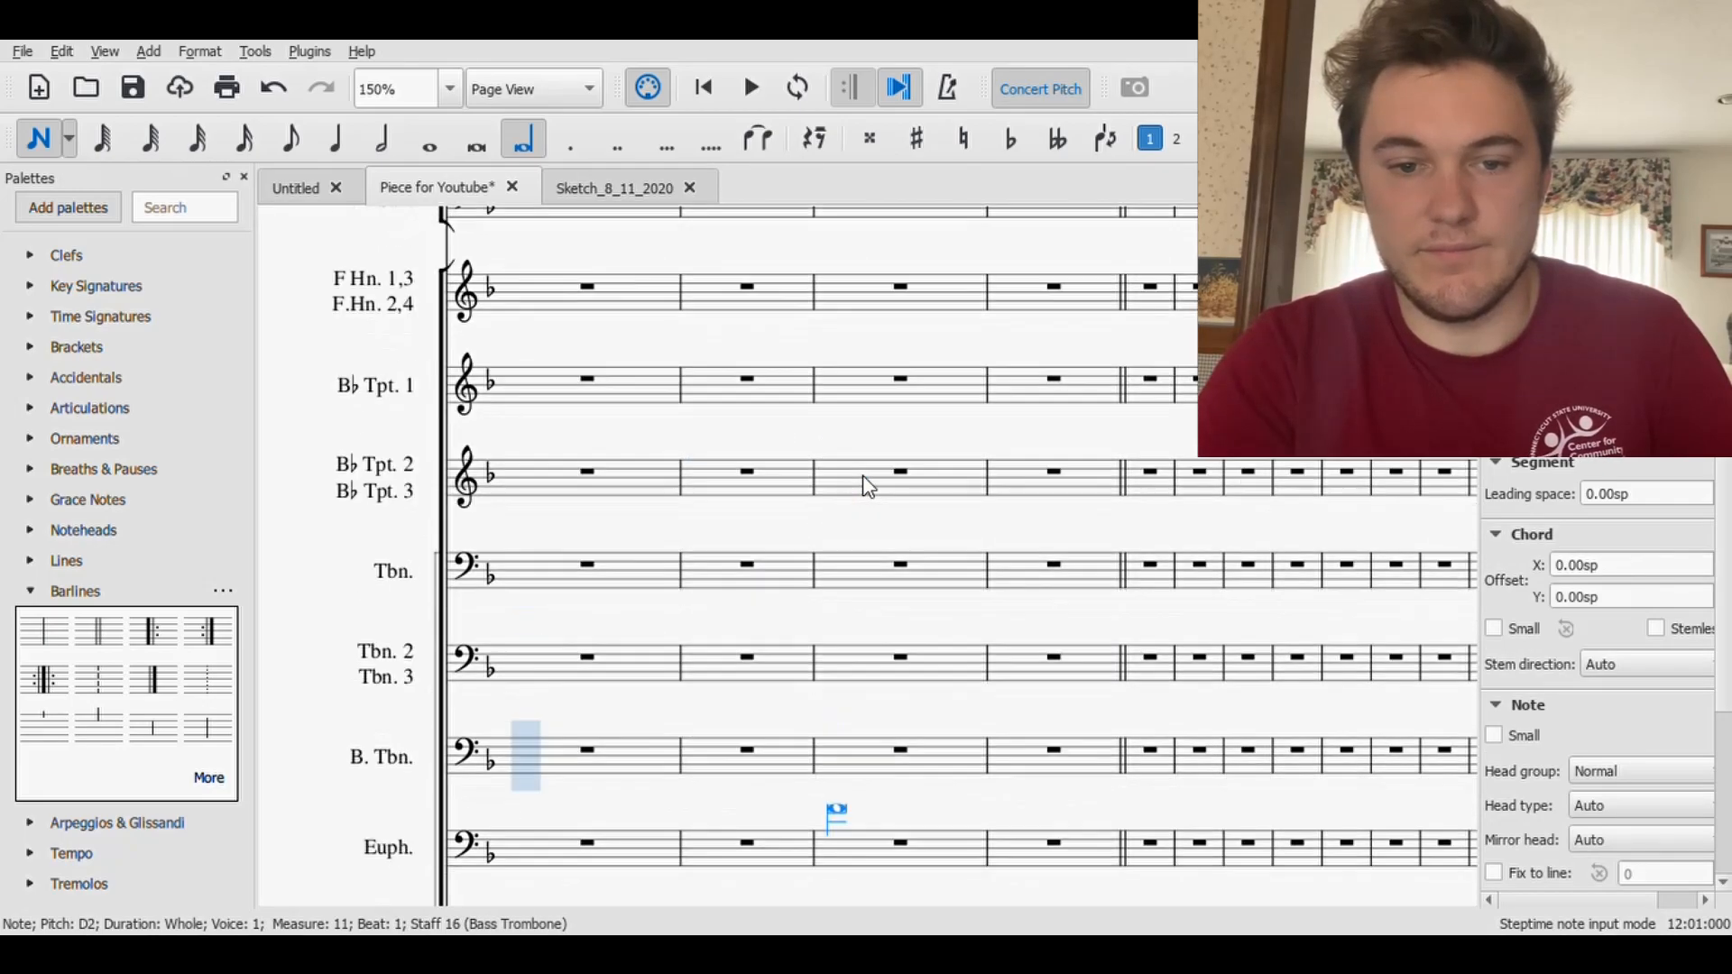
{"action": "key", "text": "Left"}
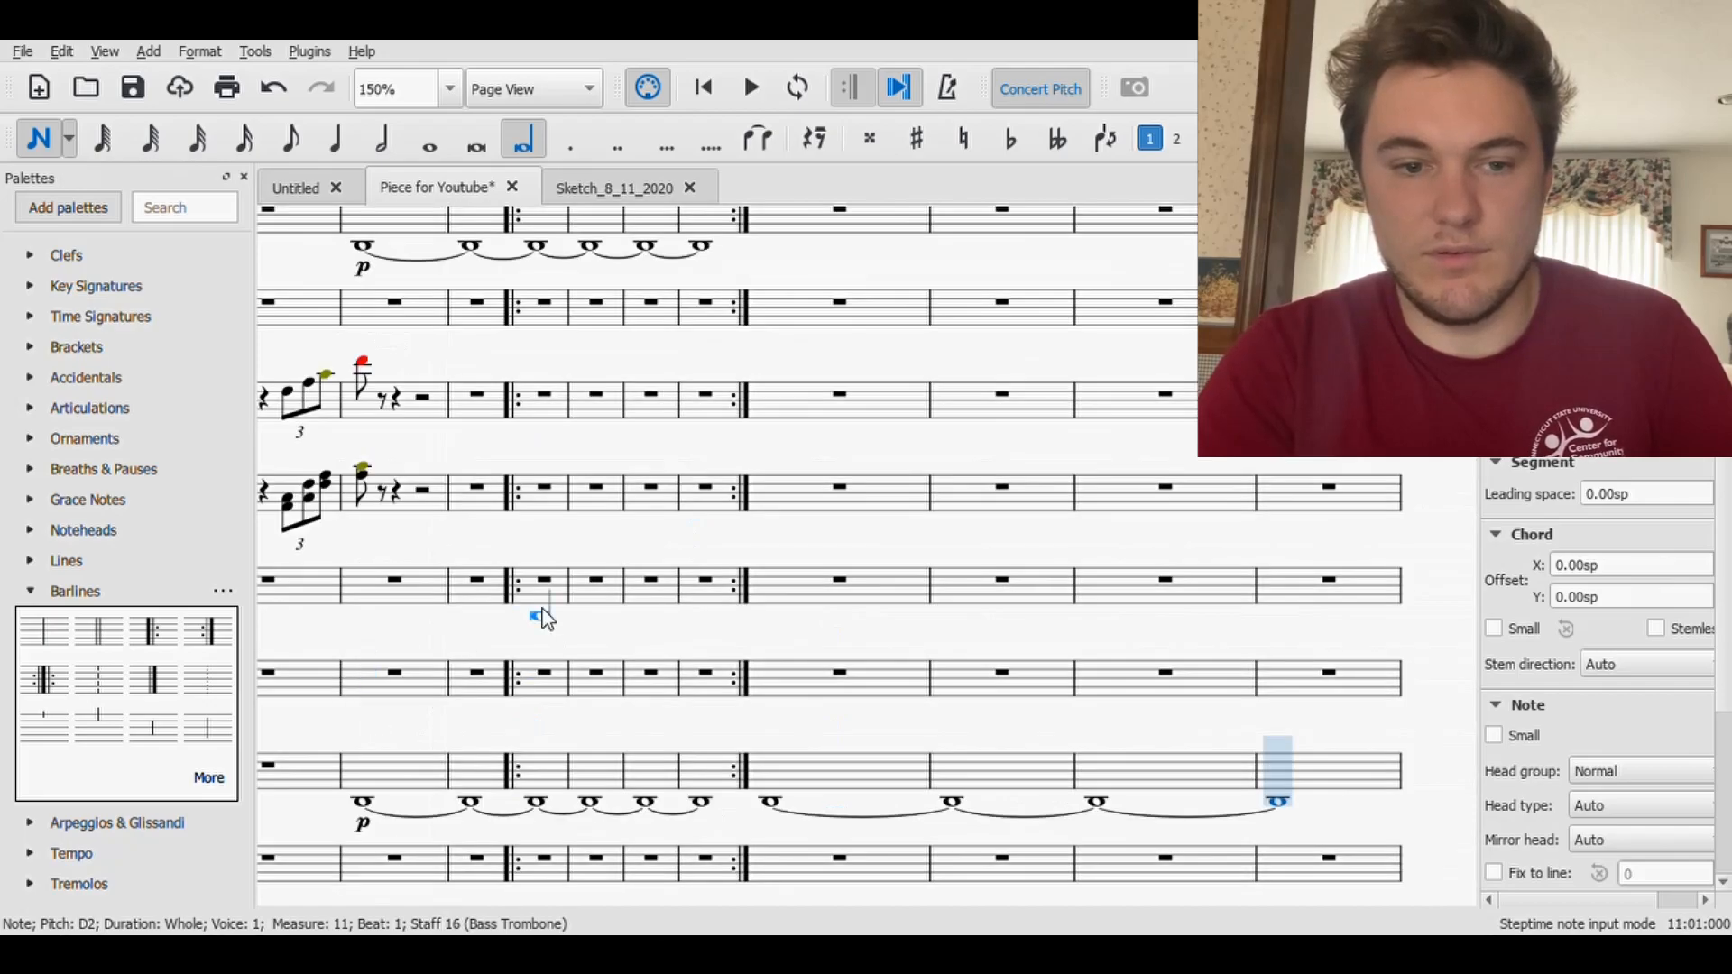
{"action": "left_click", "coordinate": [812, 253]}
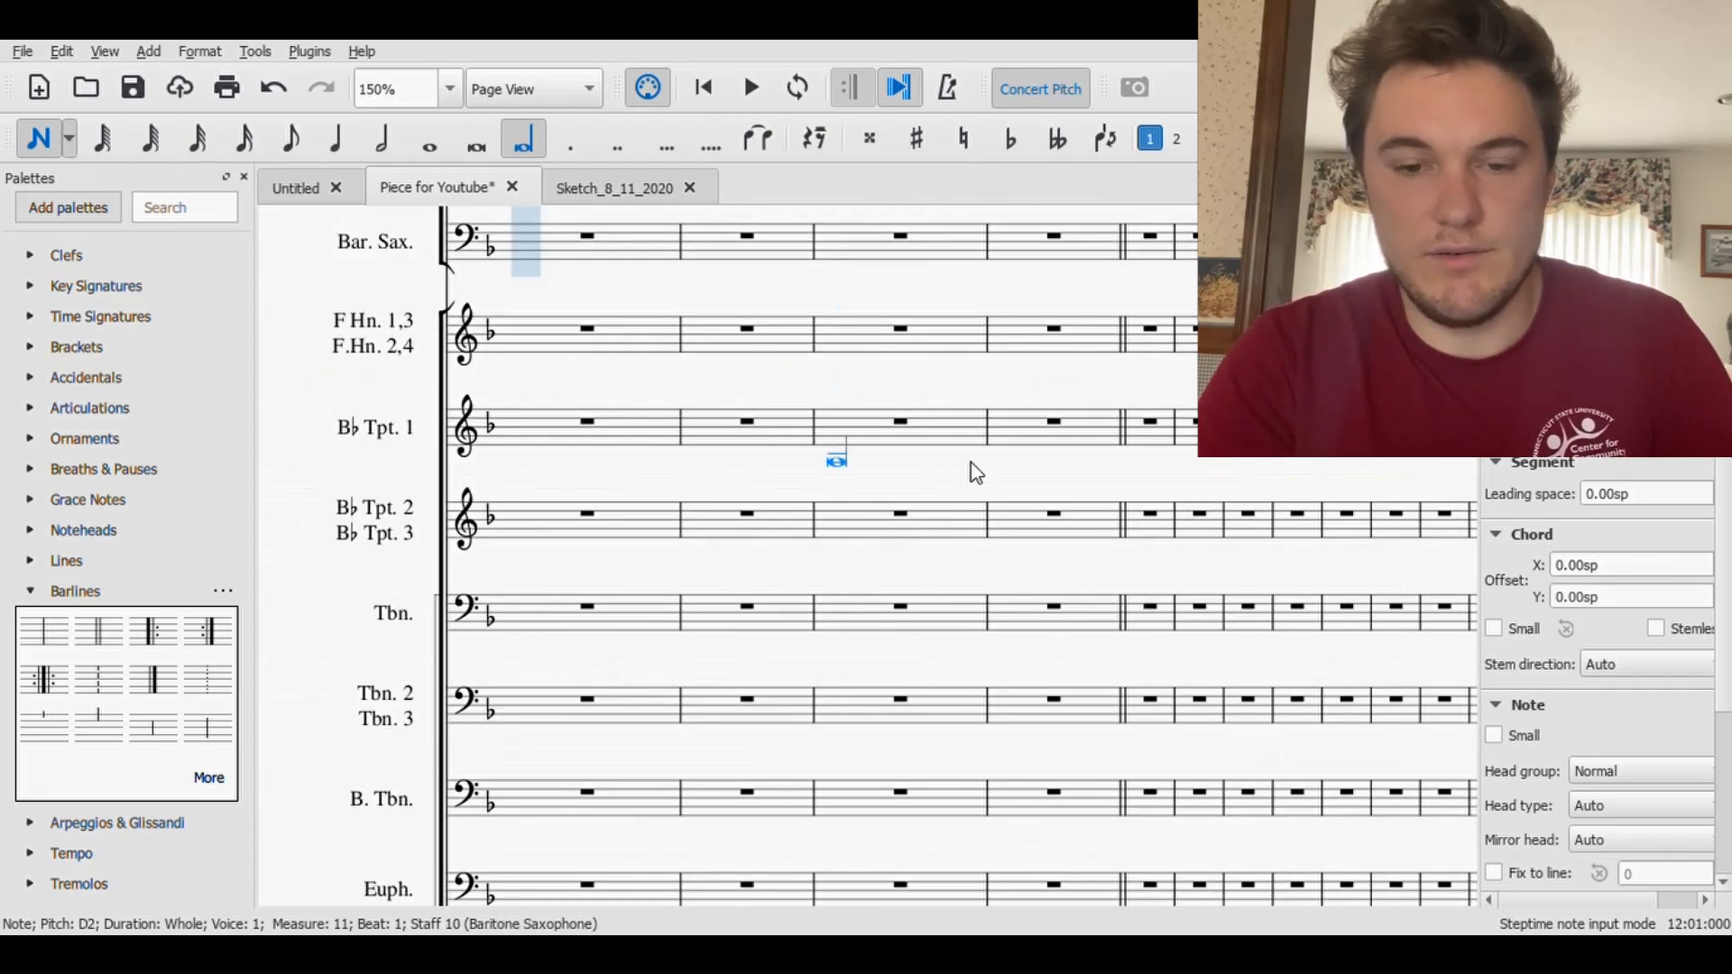
{"action": "key", "text": "Left"}
- Enter a longa over measures 8 to 11 in the Bassoon staff on D2 and in the Bass Clarinet staff on D3
{"action": "scroll", "coordinate": [1097, 464], "scroll_direction": "up", "scroll_amount": 3}
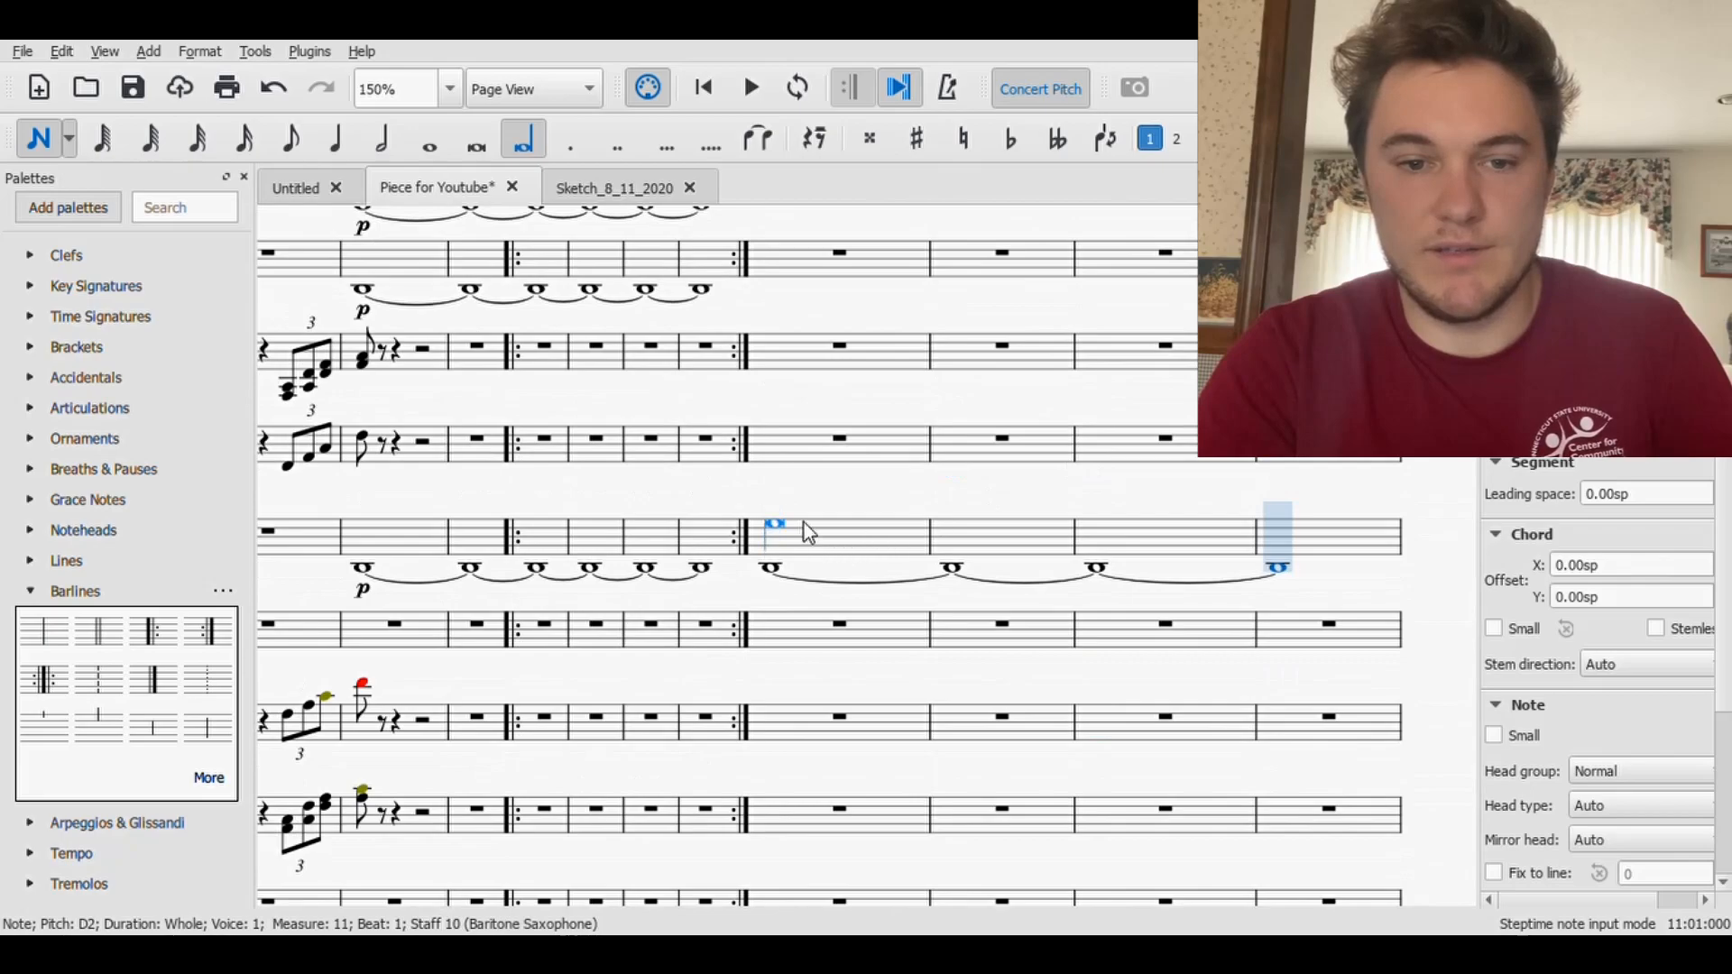
{"action": "left_click", "coordinate": [788, 292]}
{"action": "key", "text": "Left"}
{"action": "scroll", "coordinate": [789, 292], "scroll_direction": "up", "scroll_amount": 2}
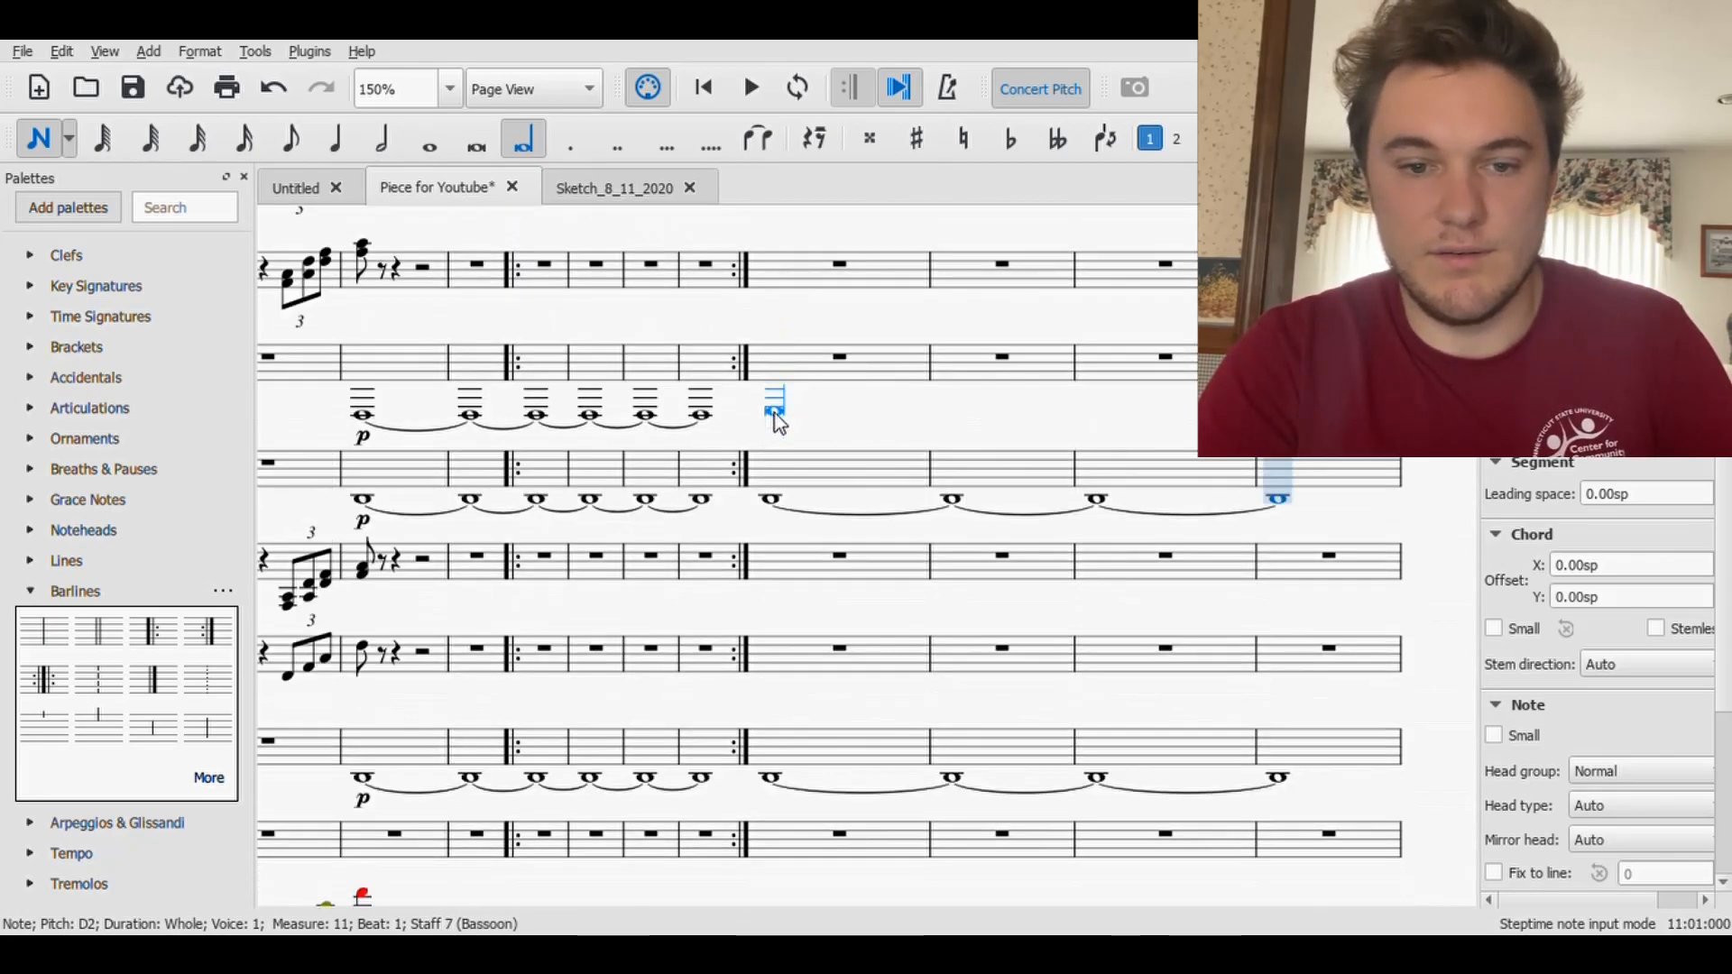
{"action": "left_click", "coordinate": [776, 415]}
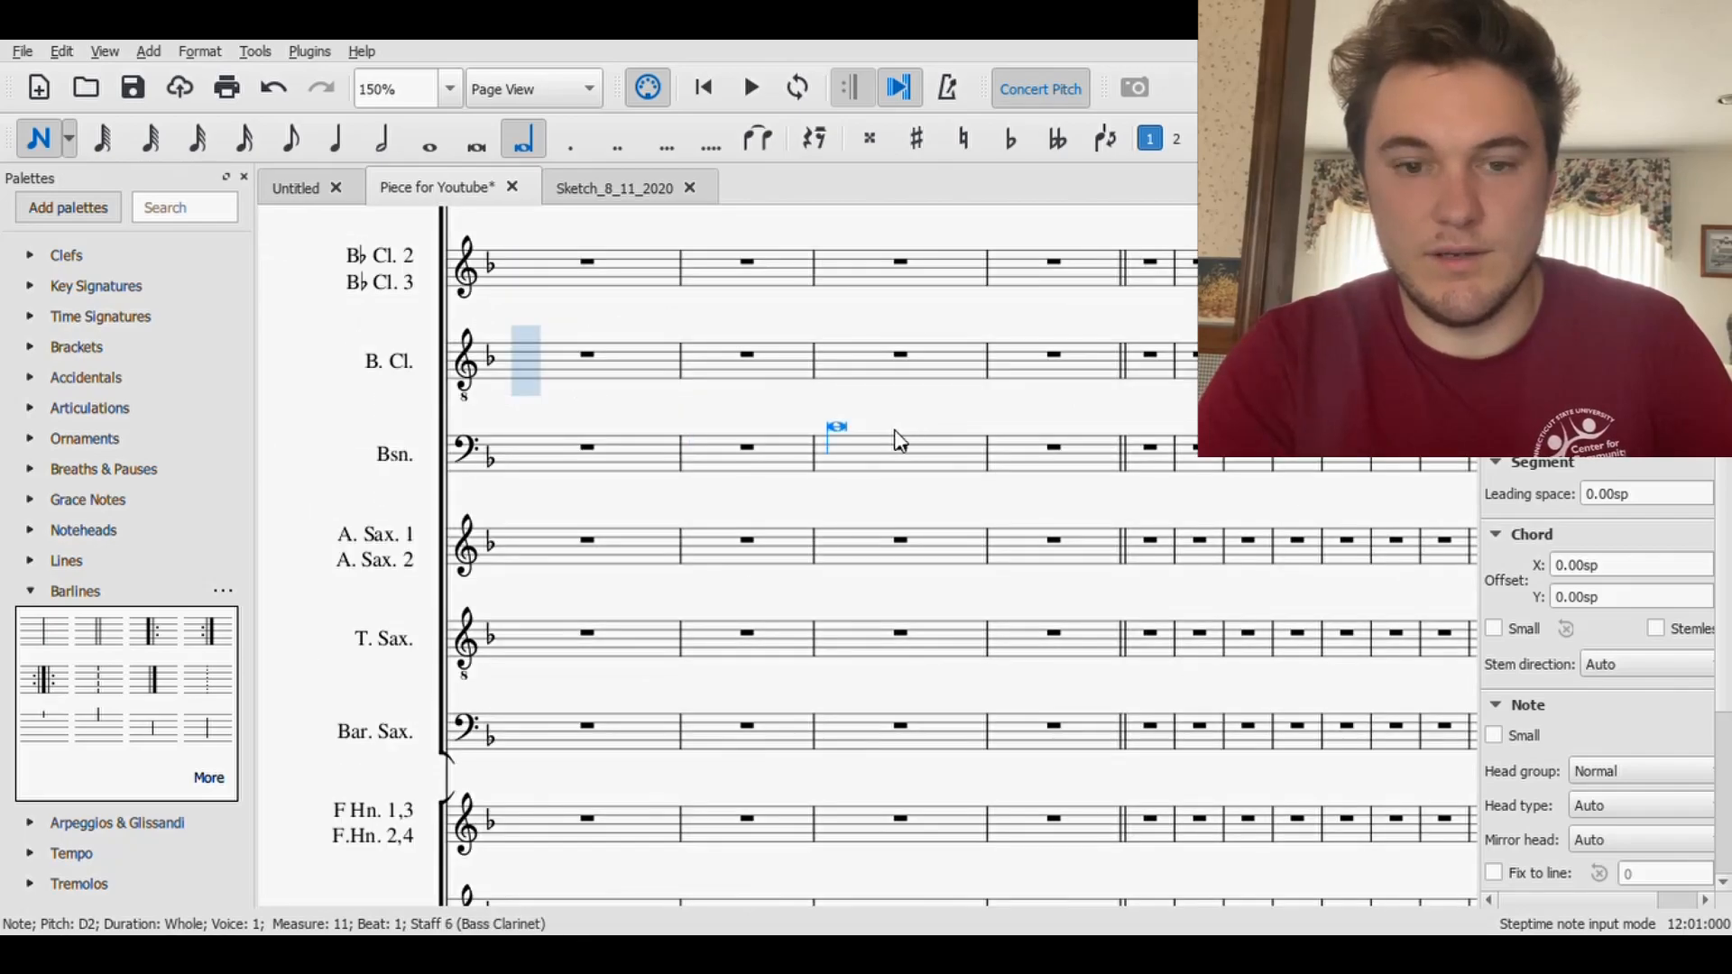
{"action": "key", "text": "Left"}
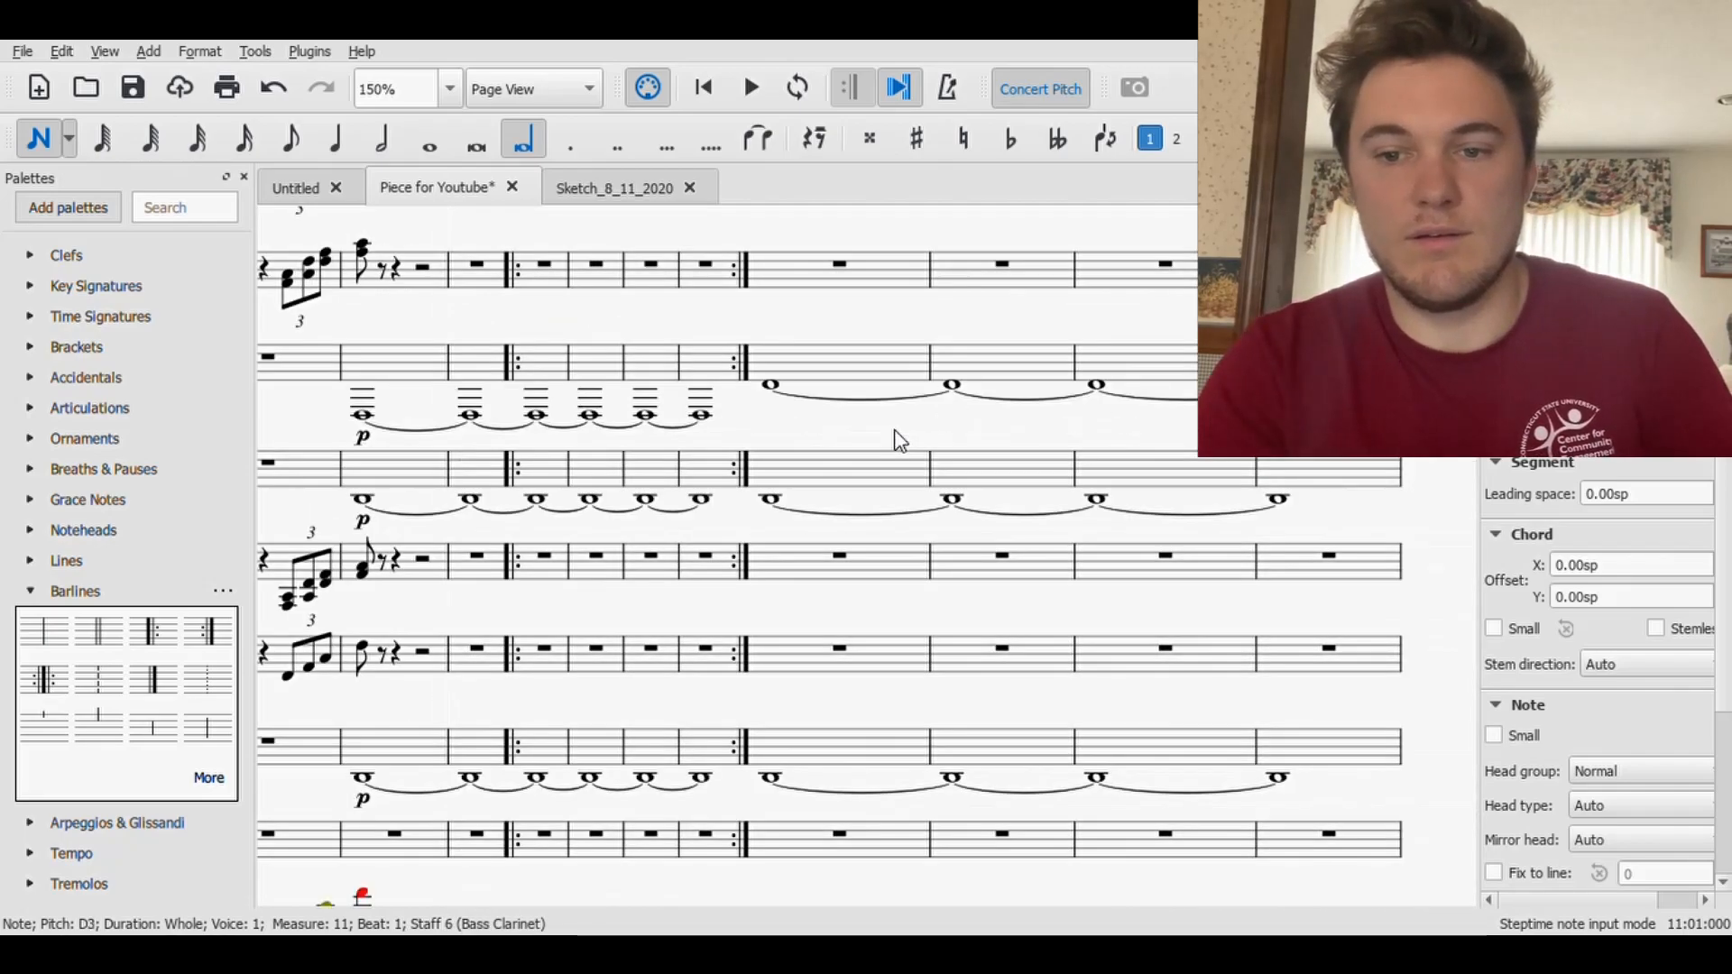
- Enter a longa D2 sustained over measures 12 to 15 in the Bassoon and Bass Clarinet staves
{"action": "key", "text": "Right"}
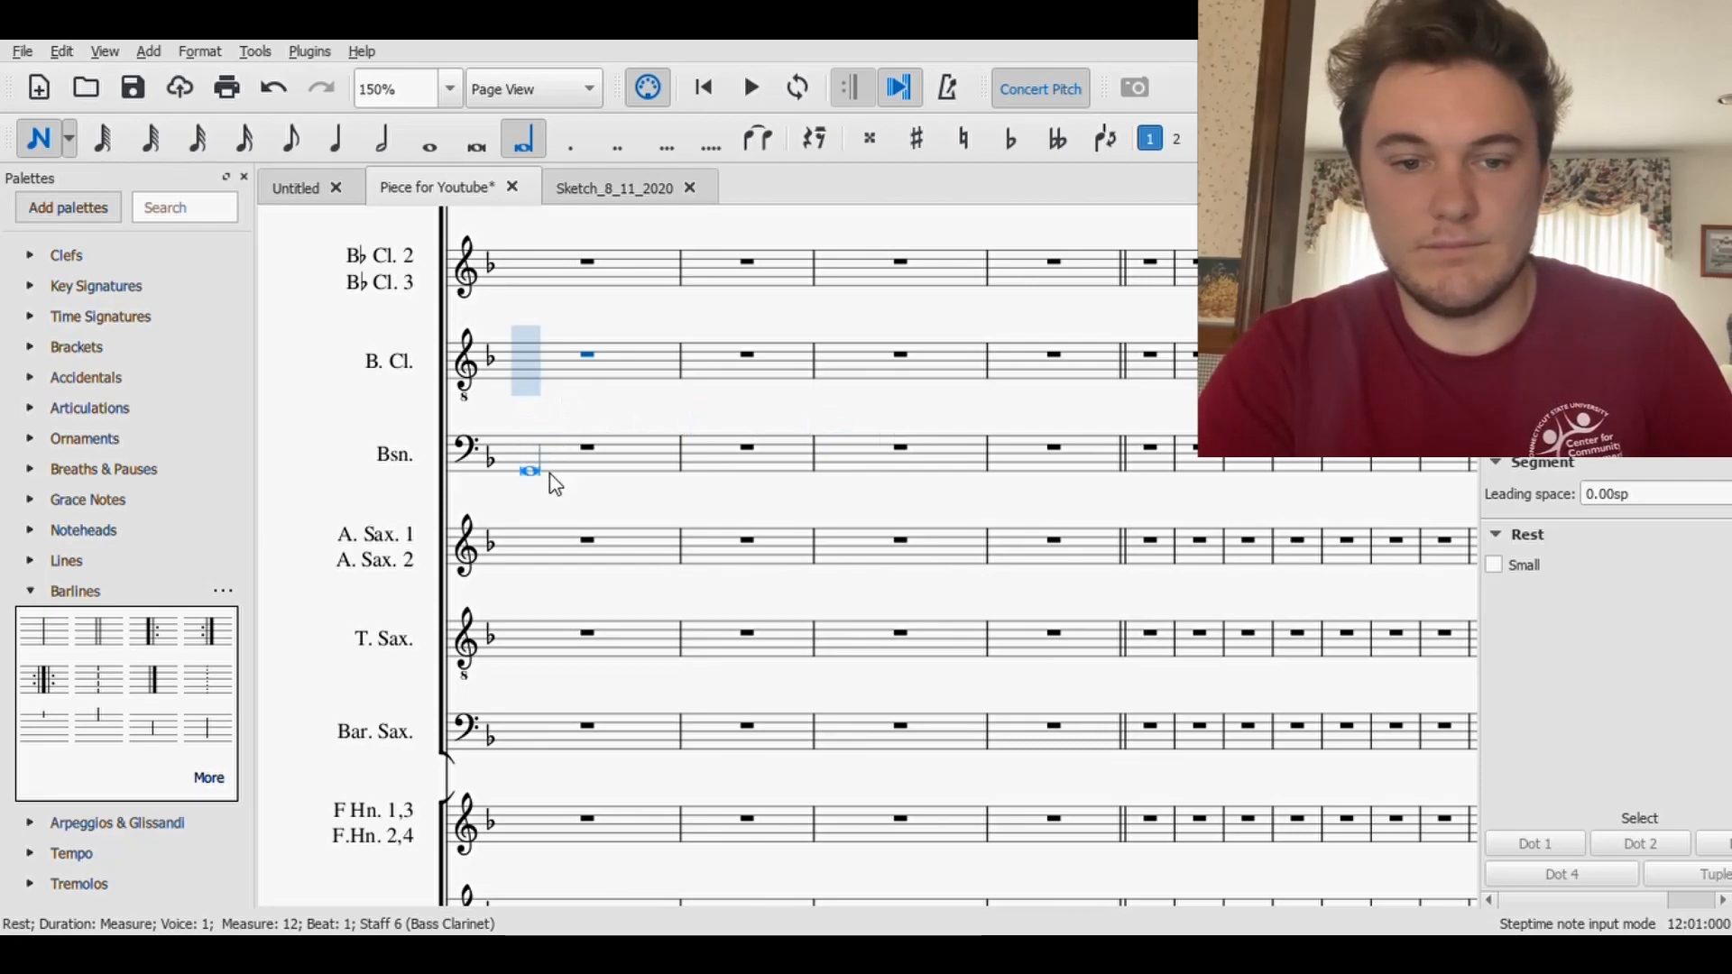
{"action": "left_click", "coordinate": [555, 495]}
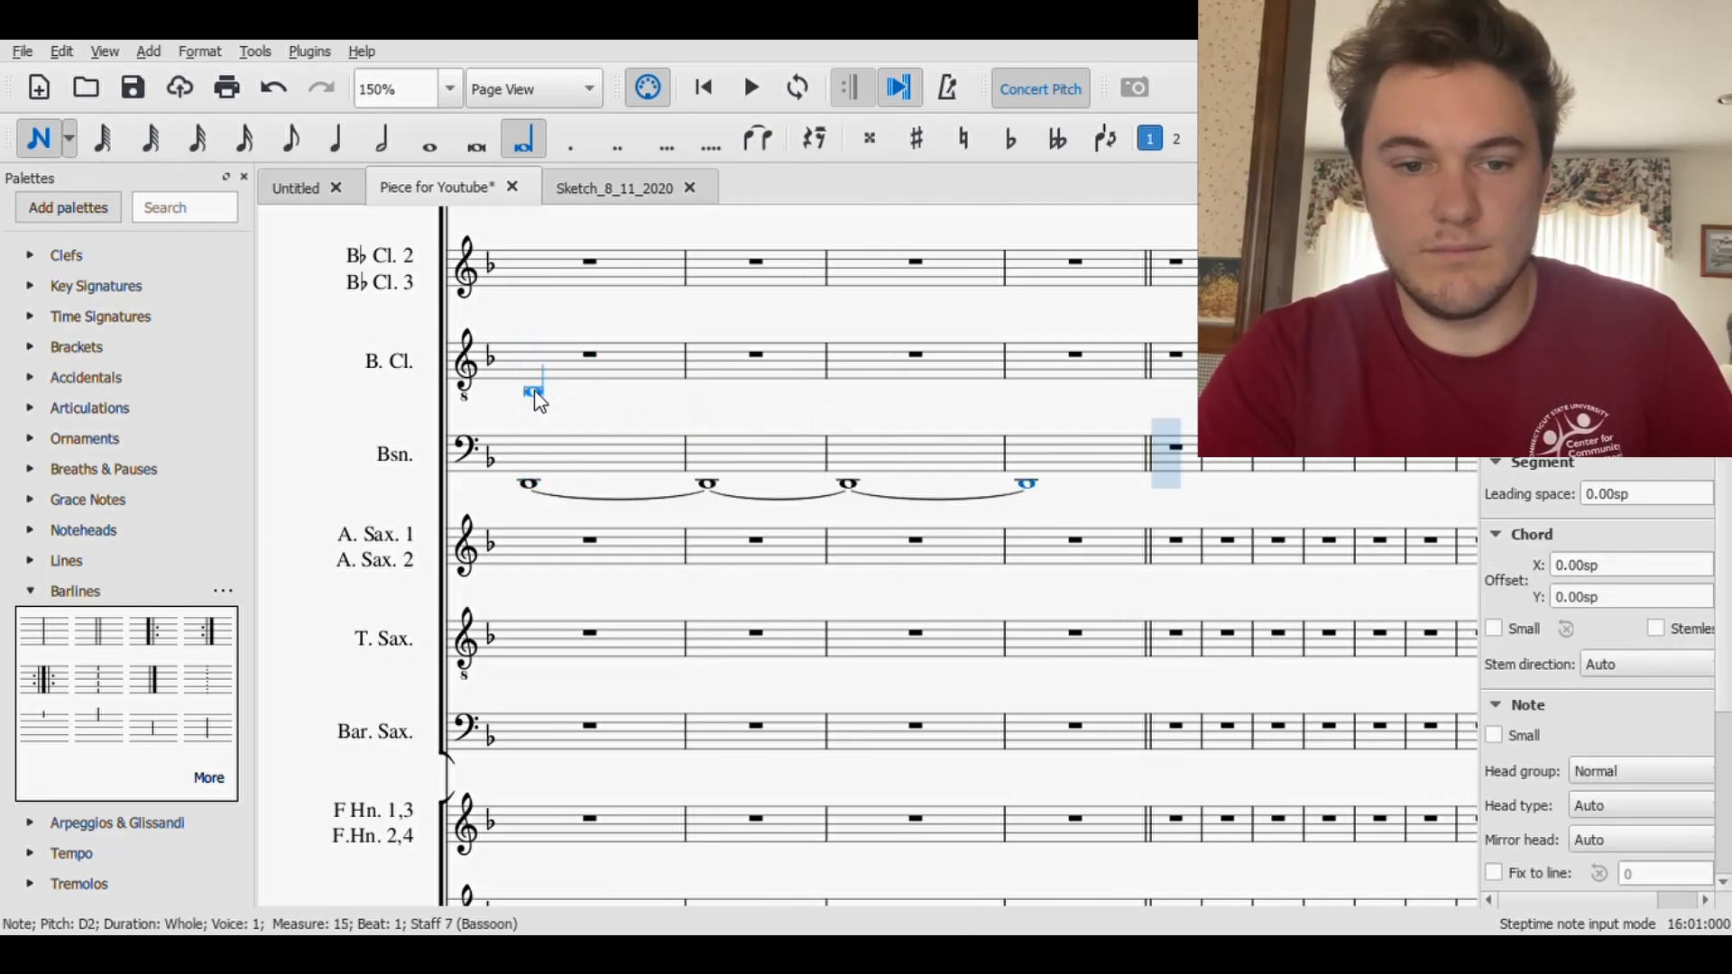
{"action": "key", "text": "Left"}
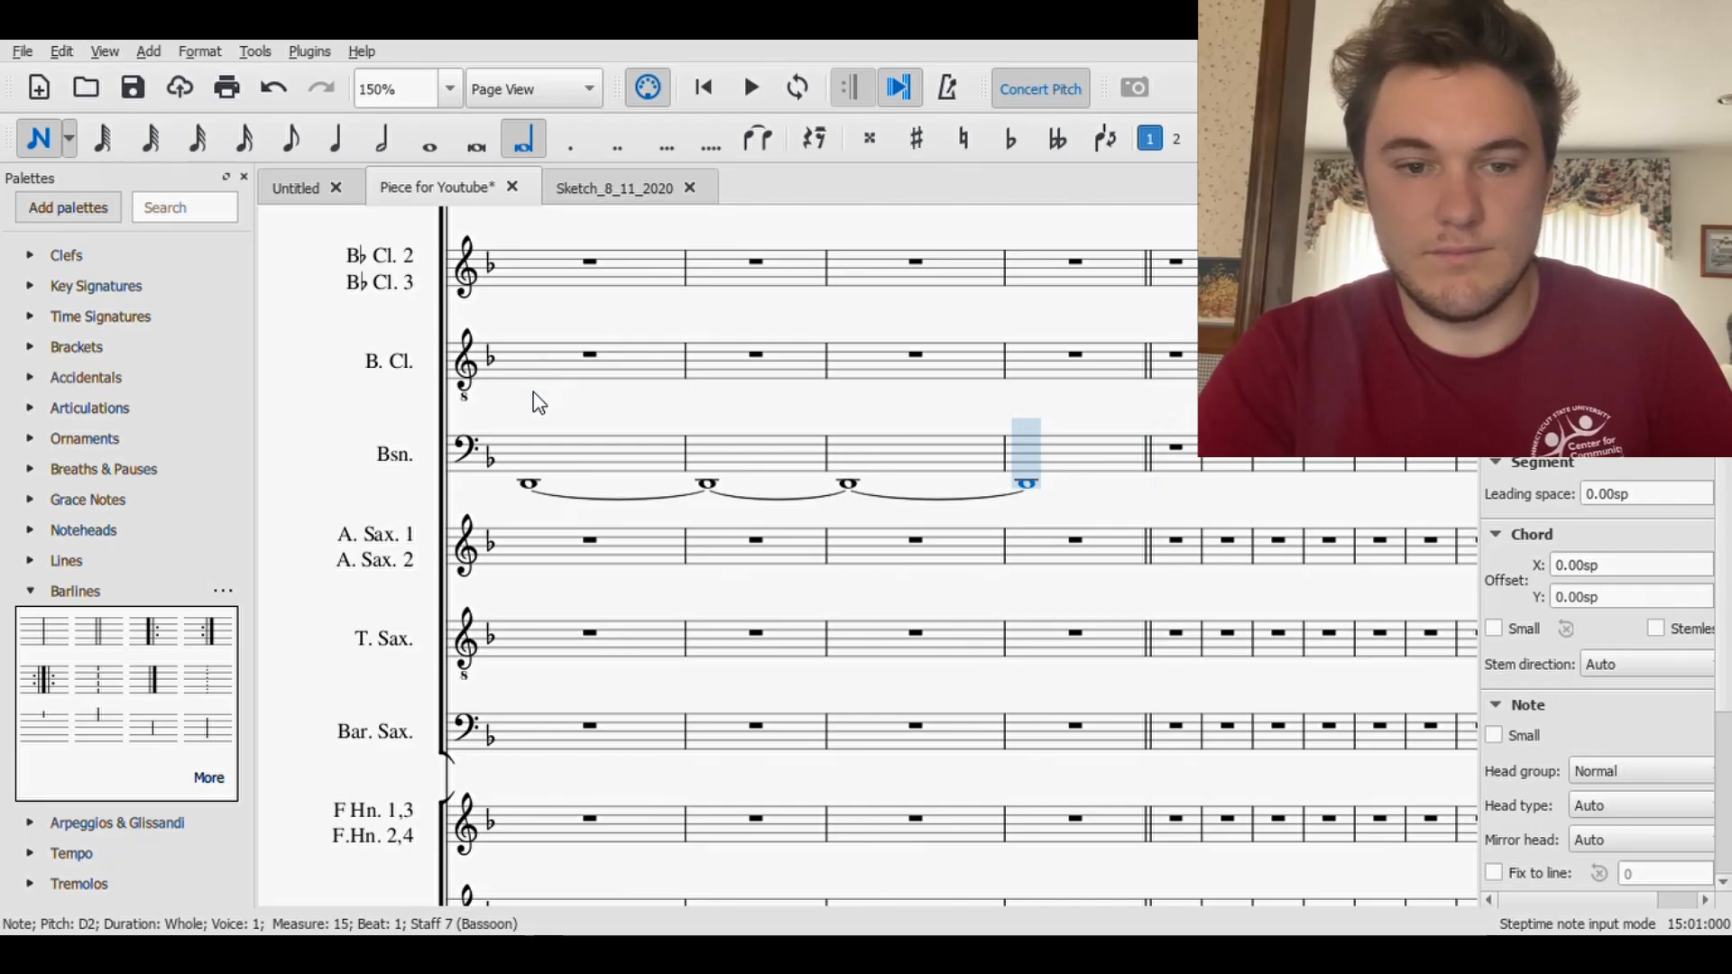
{"action": "left_click", "coordinate": [536, 386]}
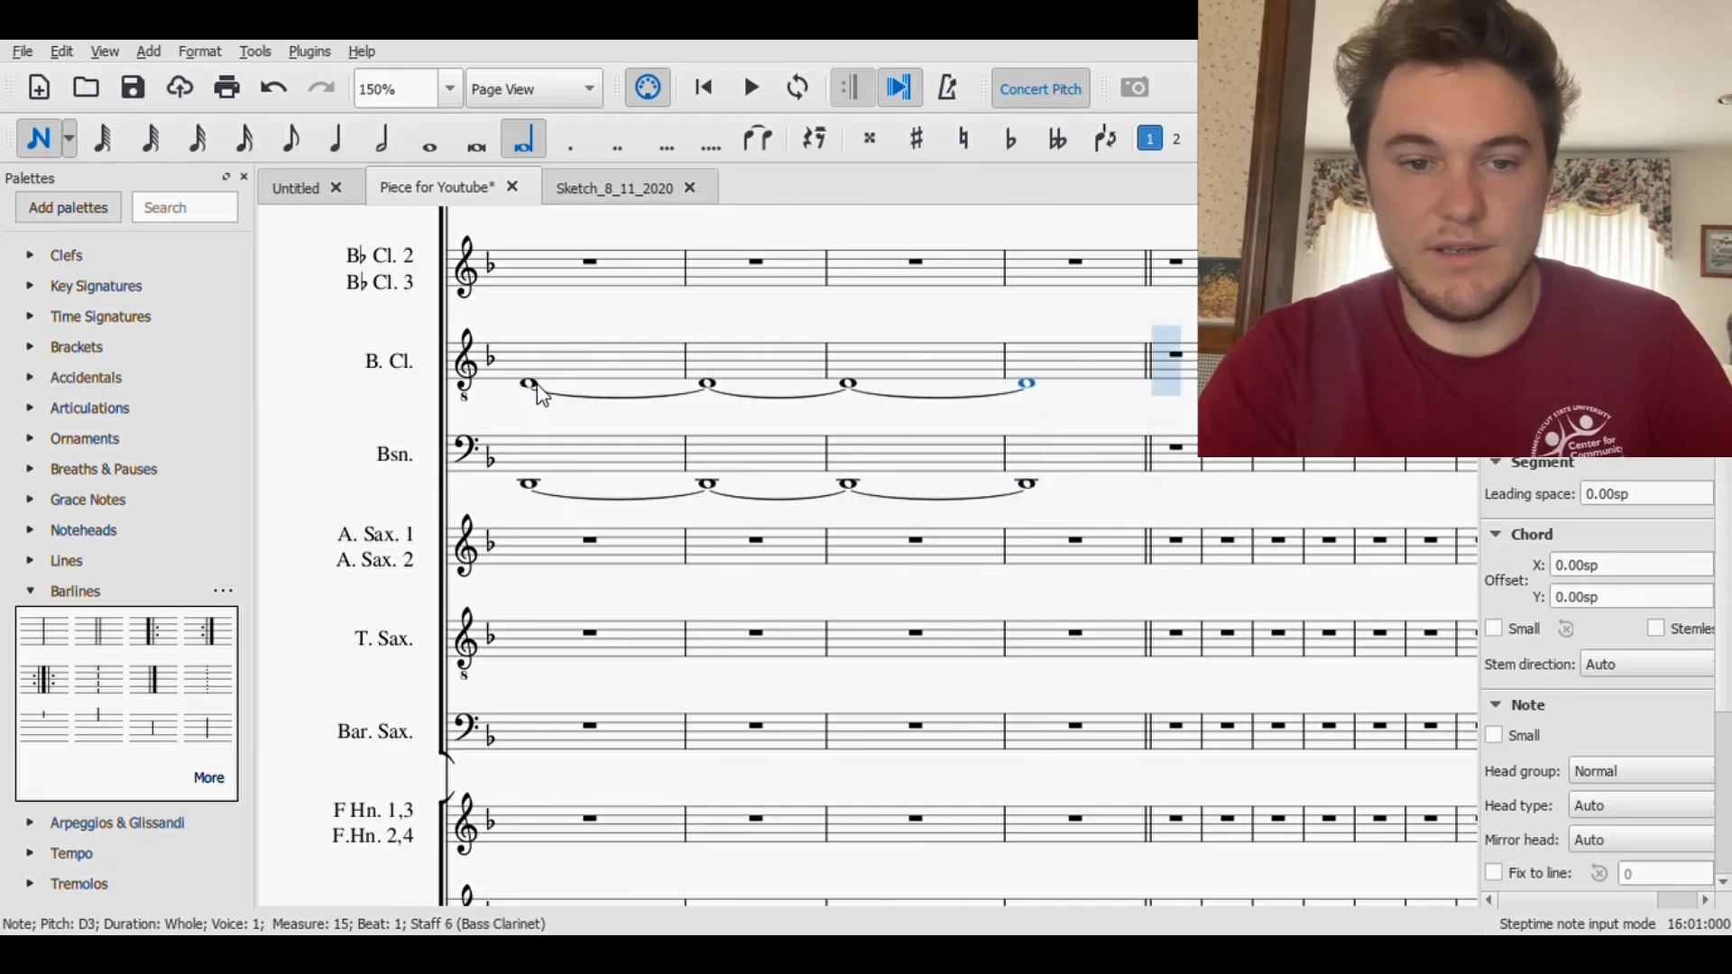
{"action": "key", "text": "ctrl+Down"}
- Enter a longa D2 sustained over measures 12 to 15 in the Baritone Saxophone and Bass Trombone staves
{"action": "scroll", "coordinate": [719, 510], "scroll_direction": "down", "scroll_amount": 5}
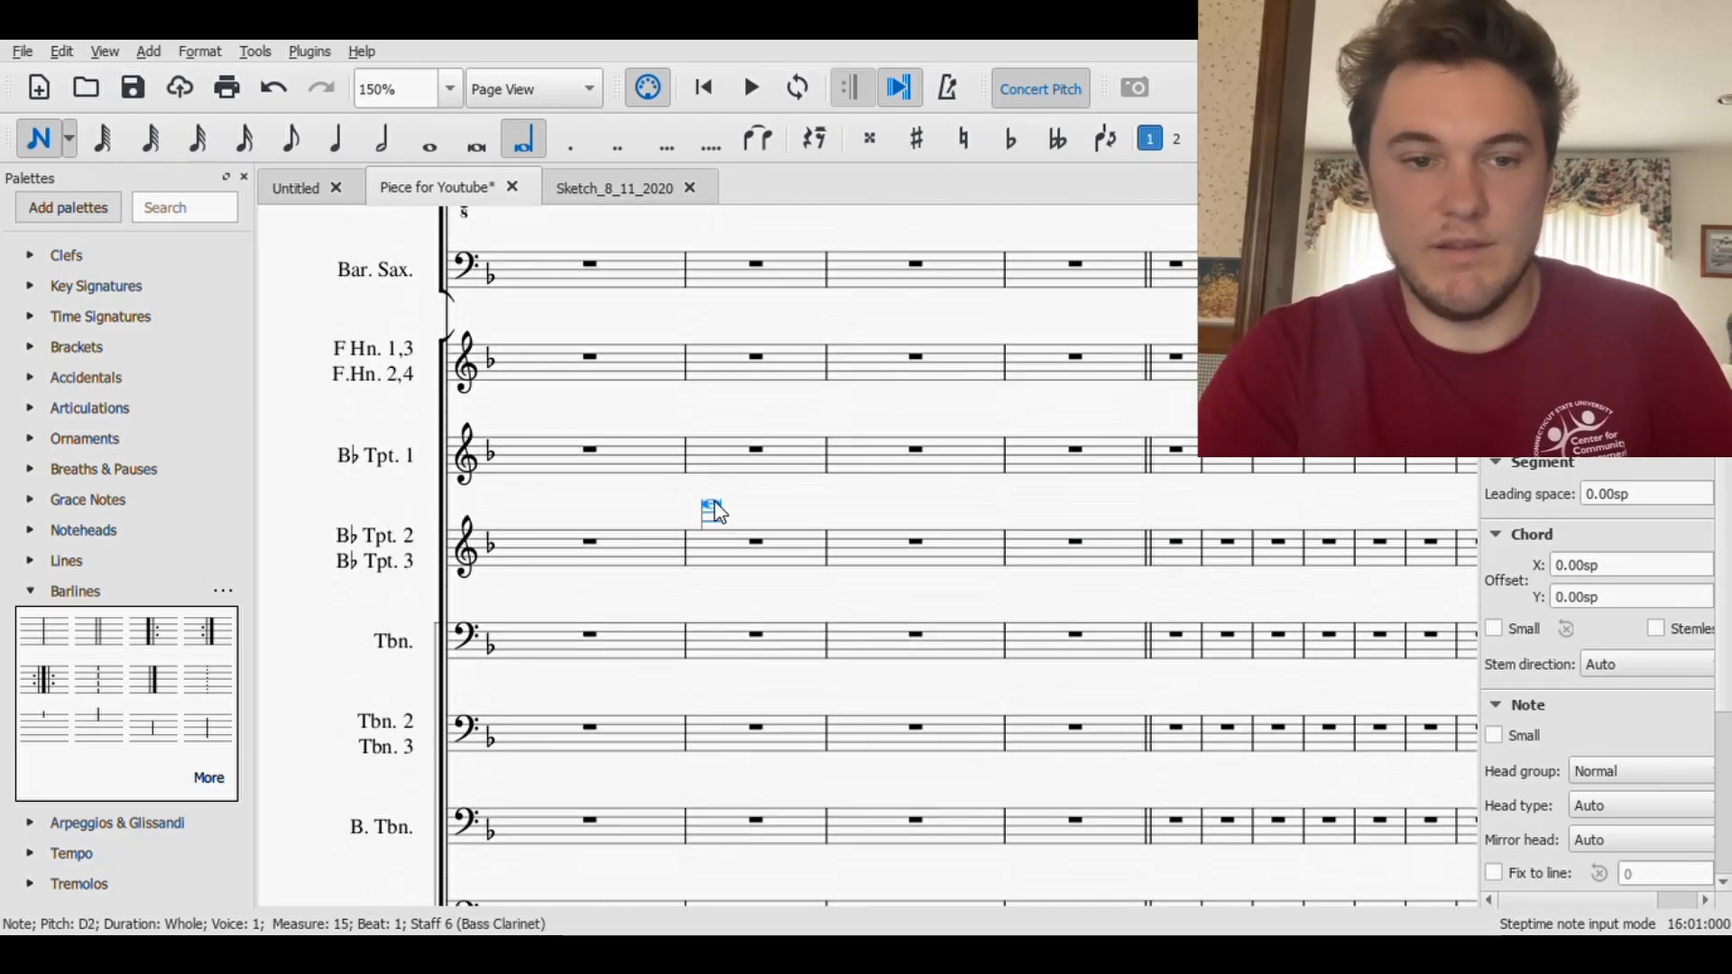
{"action": "left_click", "coordinate": [535, 301]}
{"action": "key", "text": "Down"}
{"action": "key", "text": "Down"}
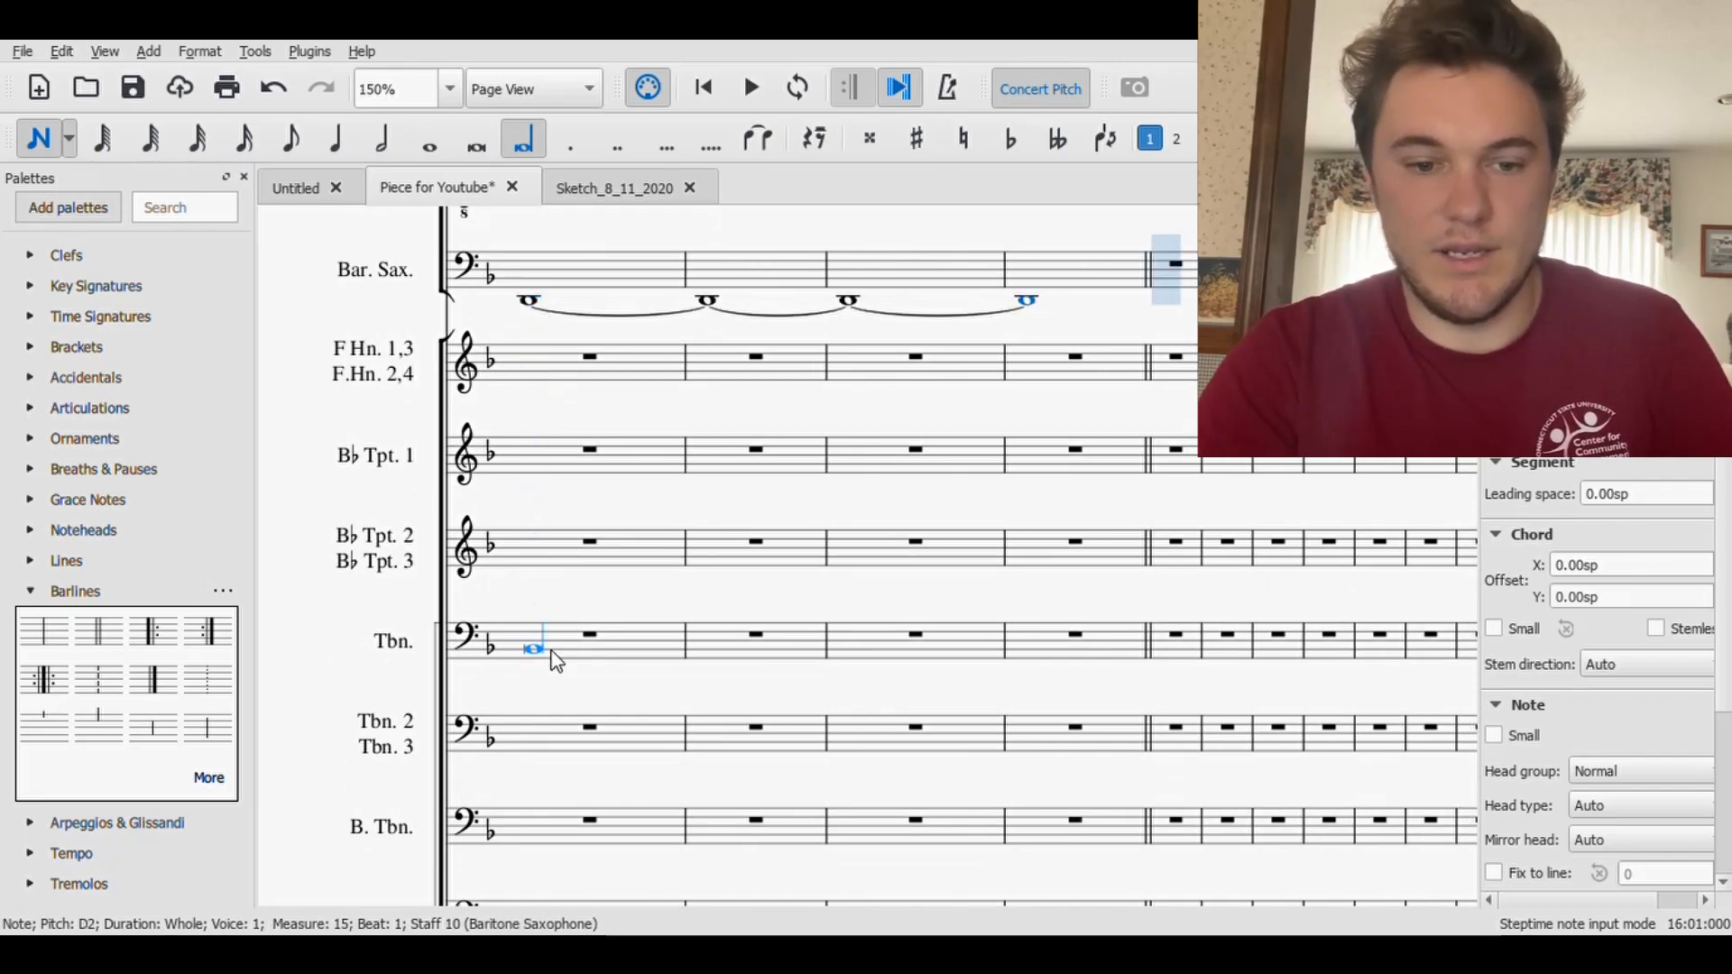
{"action": "left_click", "coordinate": [530, 857]}
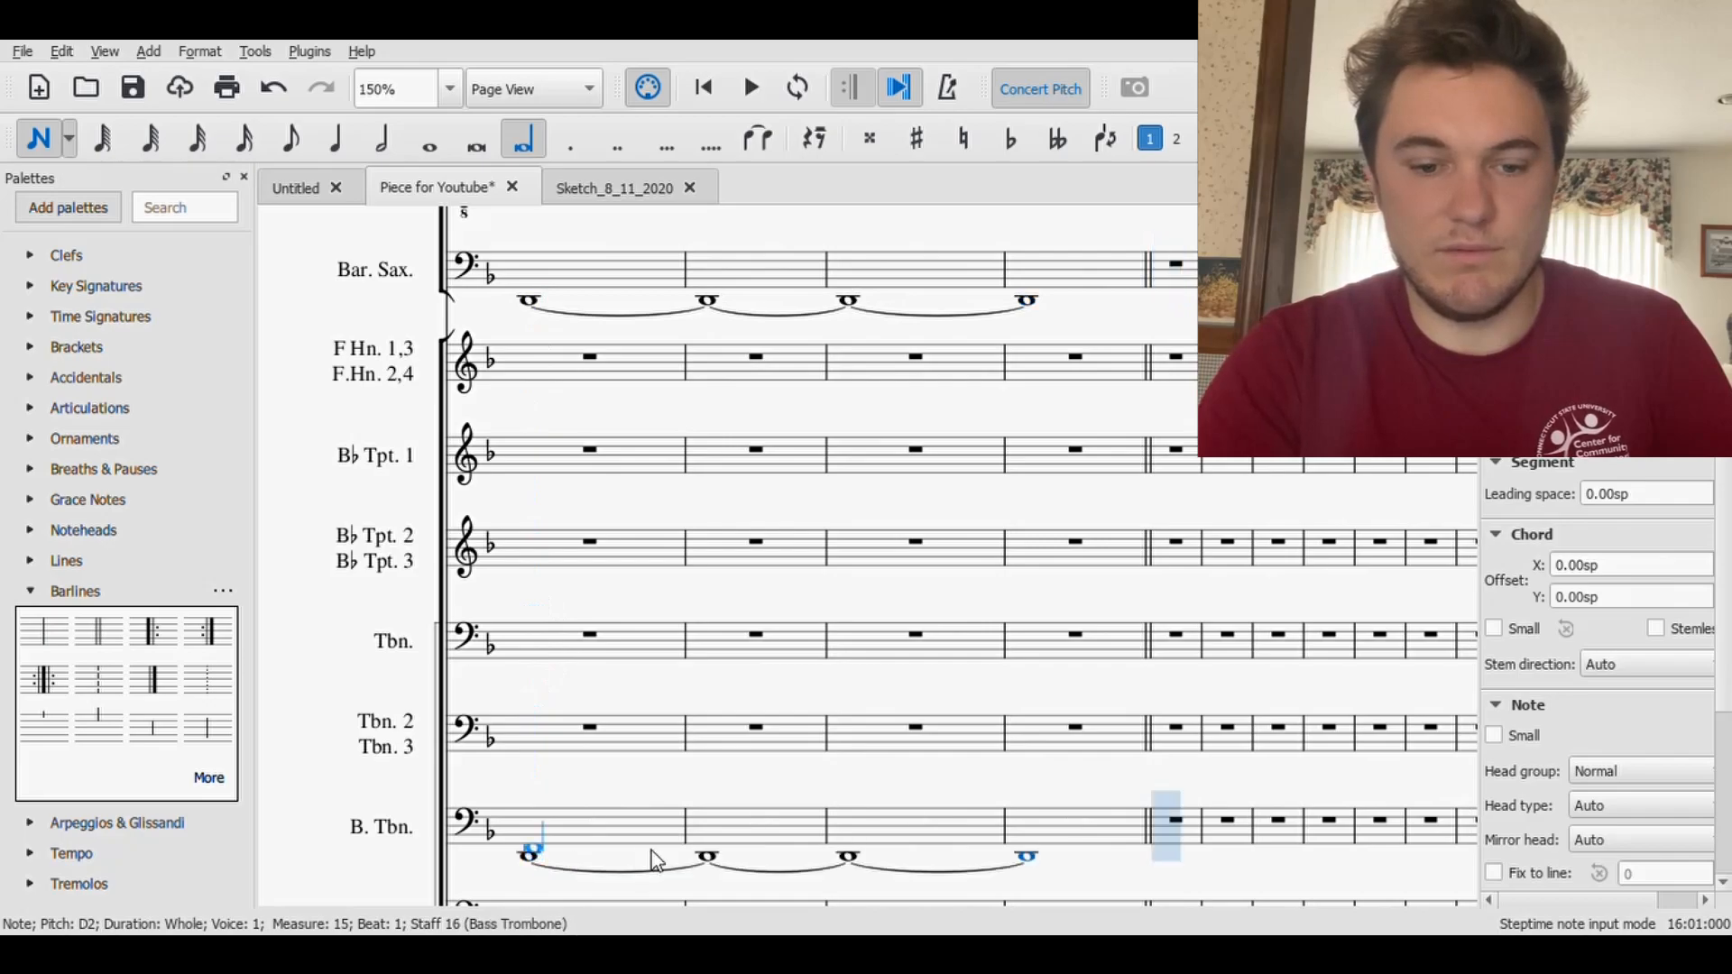
- Enter a longa D2 sustained over measures 12 to 15 in the Tuba staff and save the score
{"action": "scroll", "coordinate": [651, 851], "scroll_direction": "down", "scroll_amount": 5}
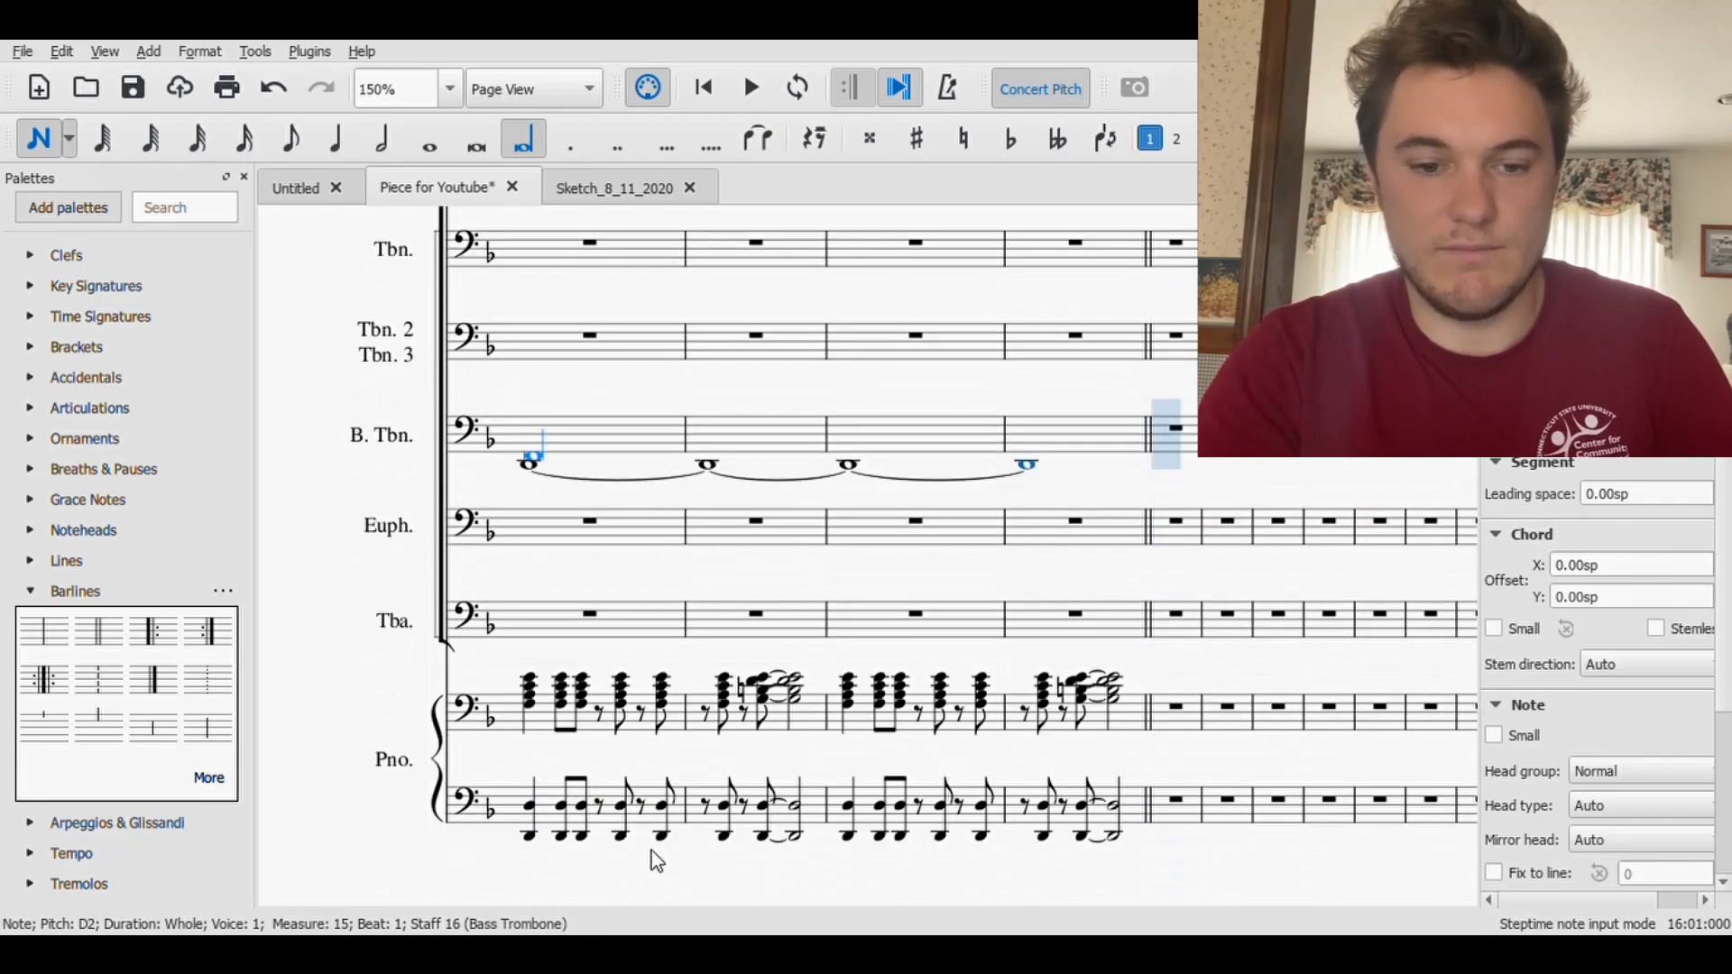
{"action": "left_click", "coordinate": [515, 654]}
{"action": "key", "text": "Escape"}
{"action": "key", "text": "ctrl+s"}
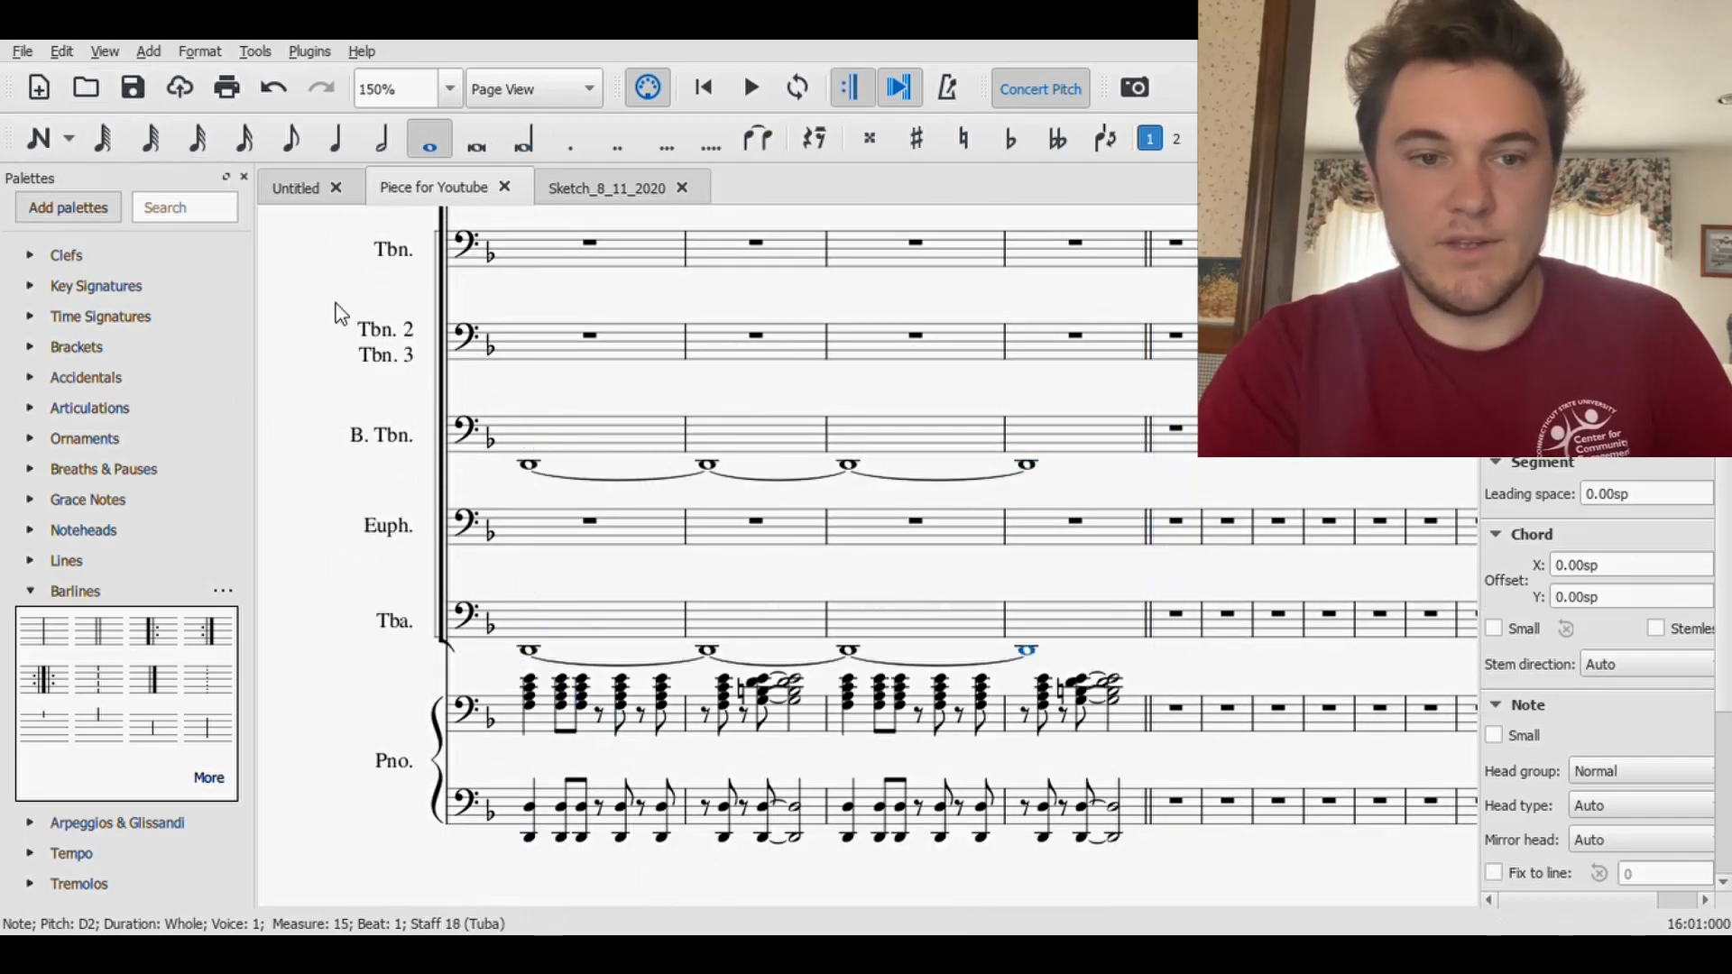
- Play back the score from measure 8 to hear the piano pattern over the sustained low notes
{"action": "left_click_drag", "start_coordinate": [340, 391], "coordinate": [1451, 329]}
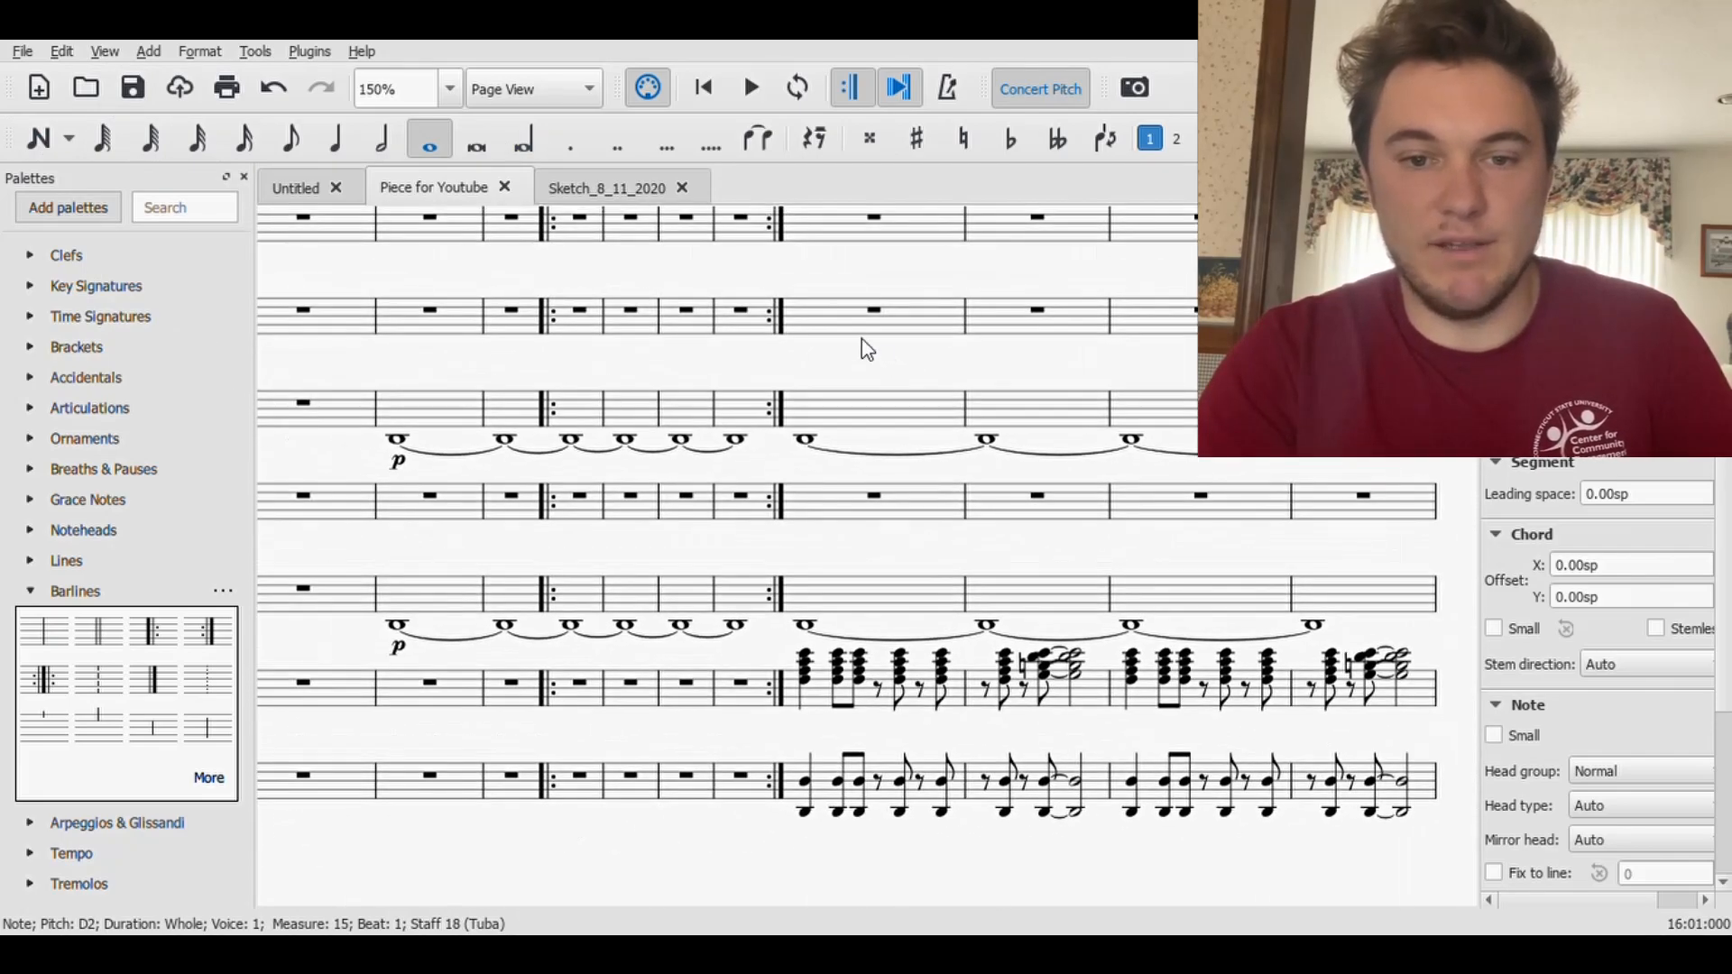
{"action": "left_click", "coordinate": [857, 311]}
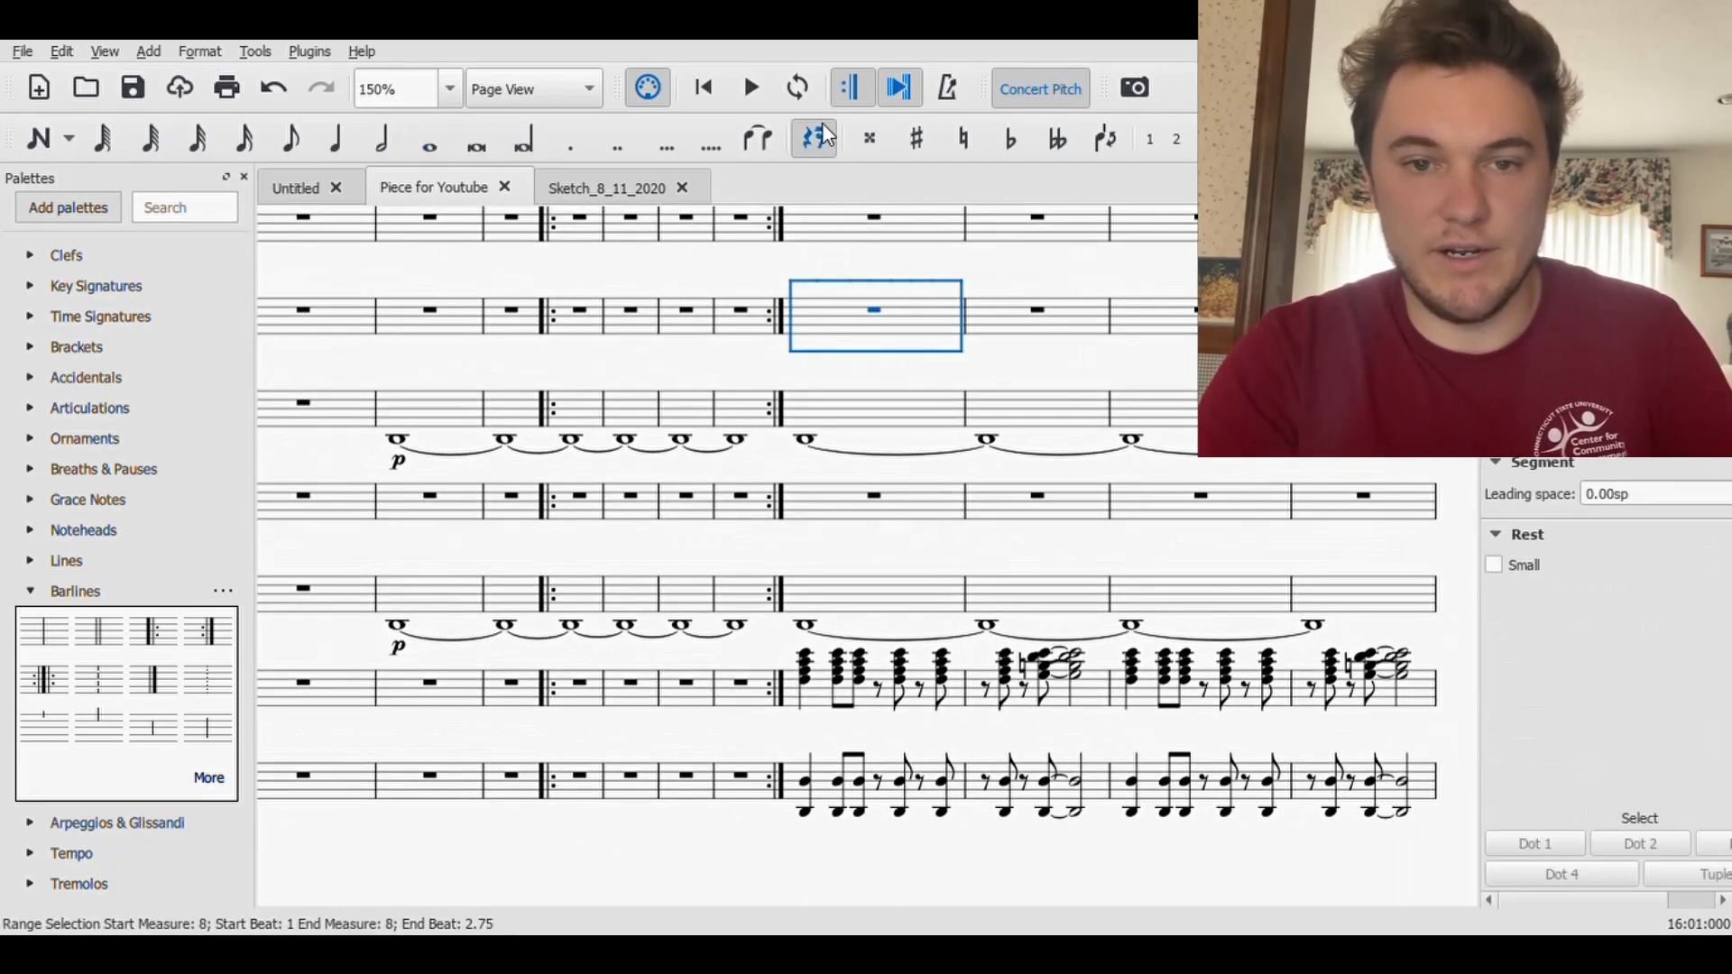
{"action": "left_click", "coordinate": [752, 87]}
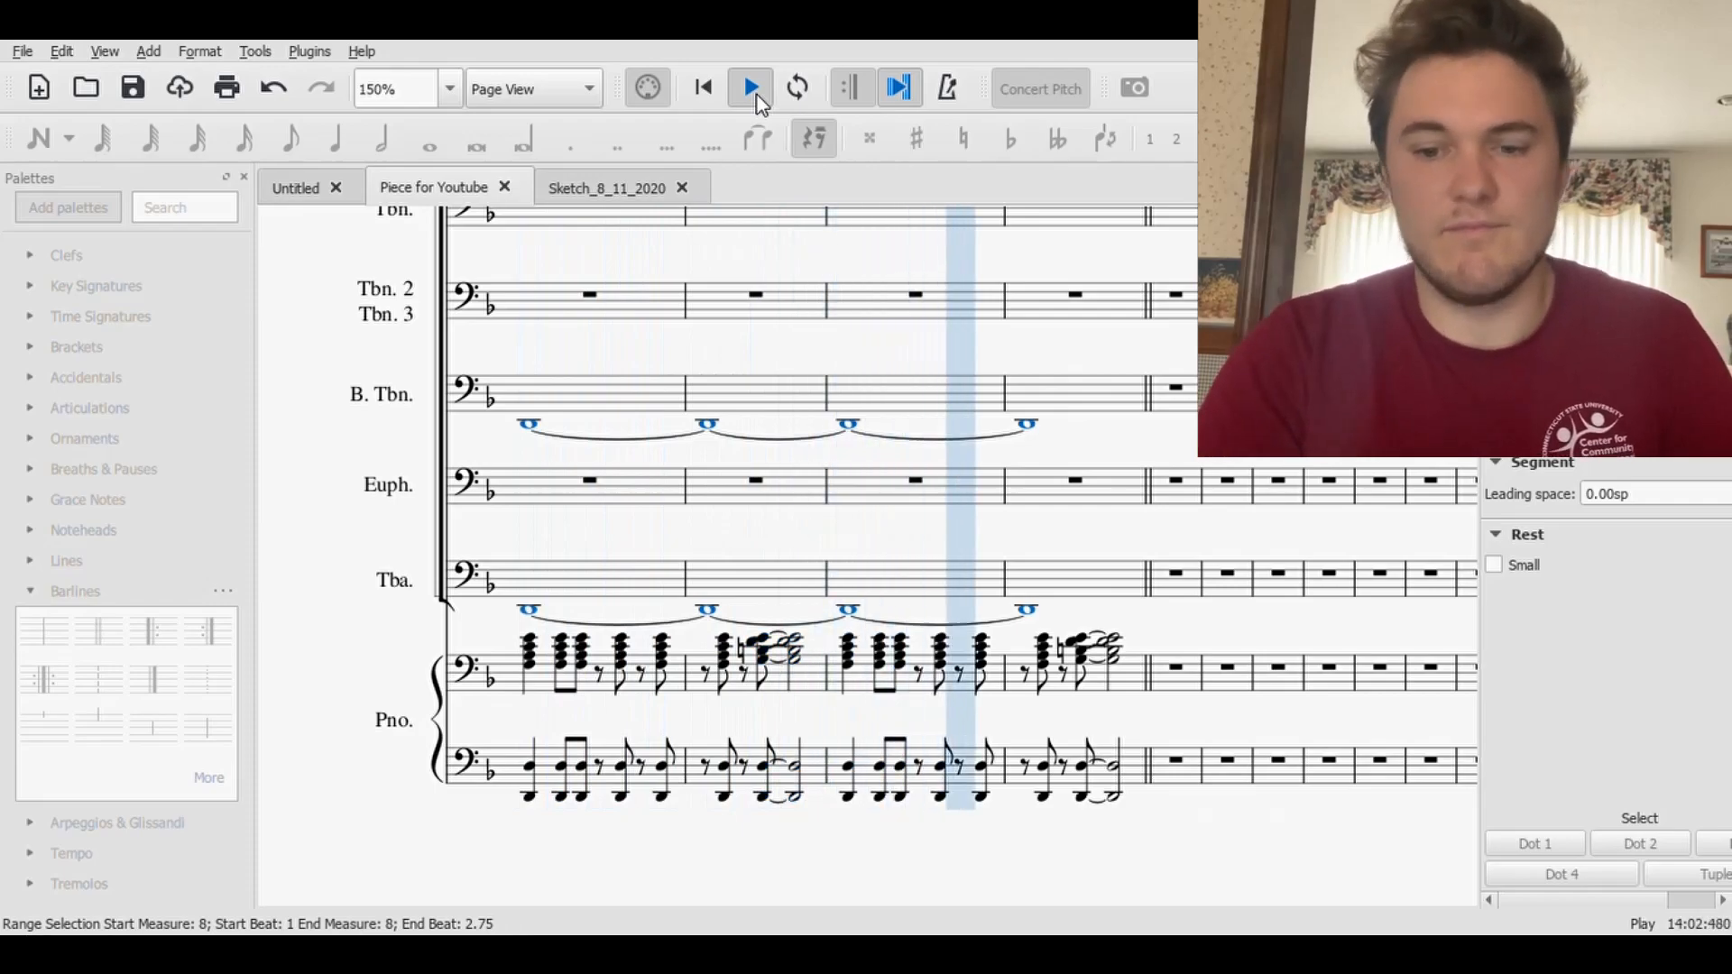
{"action": "left_click", "coordinate": [758, 98]}
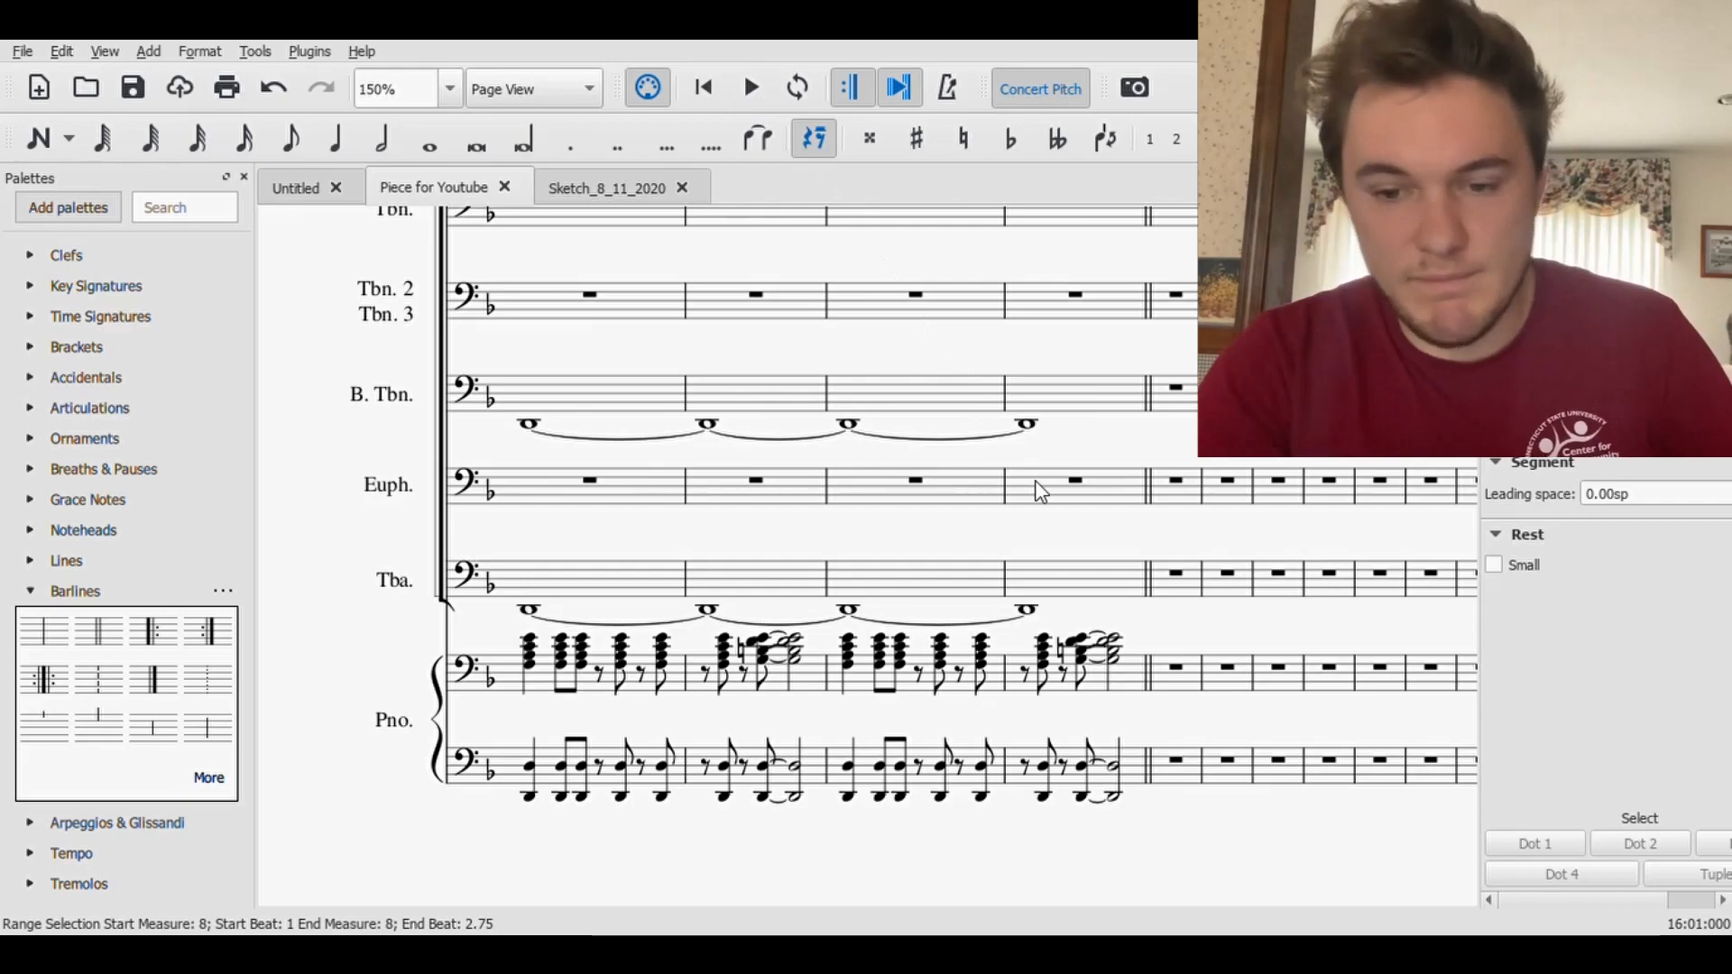
- Delete the tied half-note chords at the end of measure 15 in both Piano staves, leaving half rests
{"action": "left_click", "coordinate": [1097, 634]}
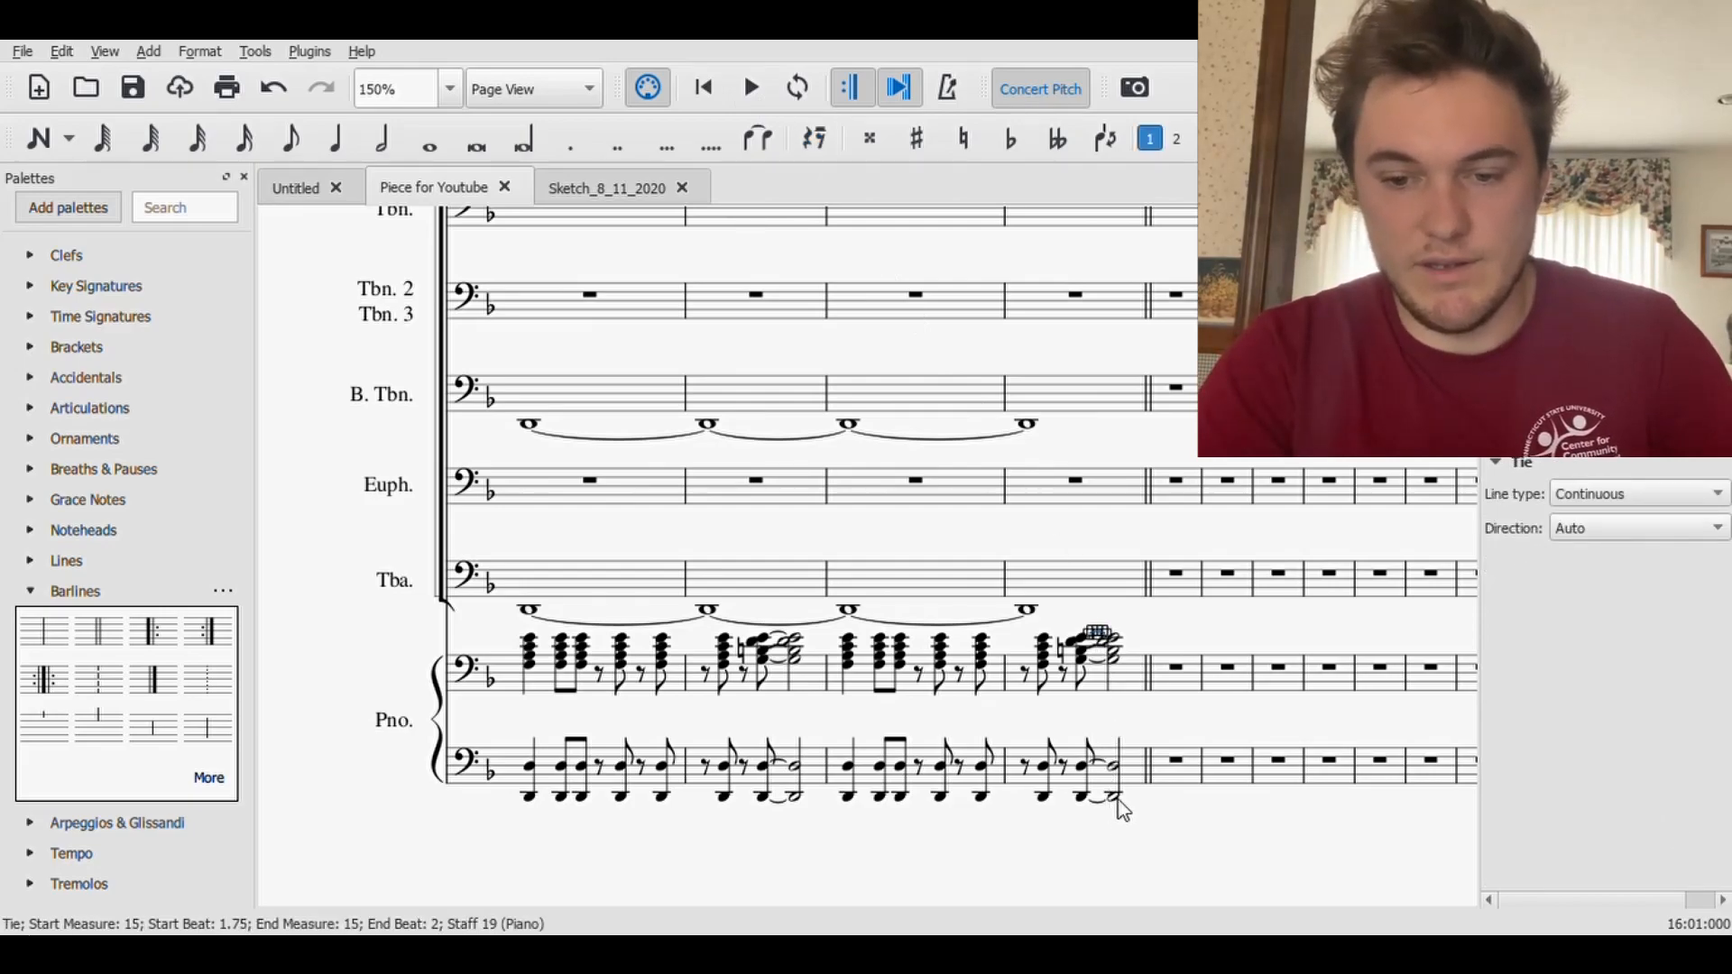
{"action": "left_click", "coordinate": [1116, 799]}
{"action": "left_click", "coordinate": [1116, 645], "text": "shift"}
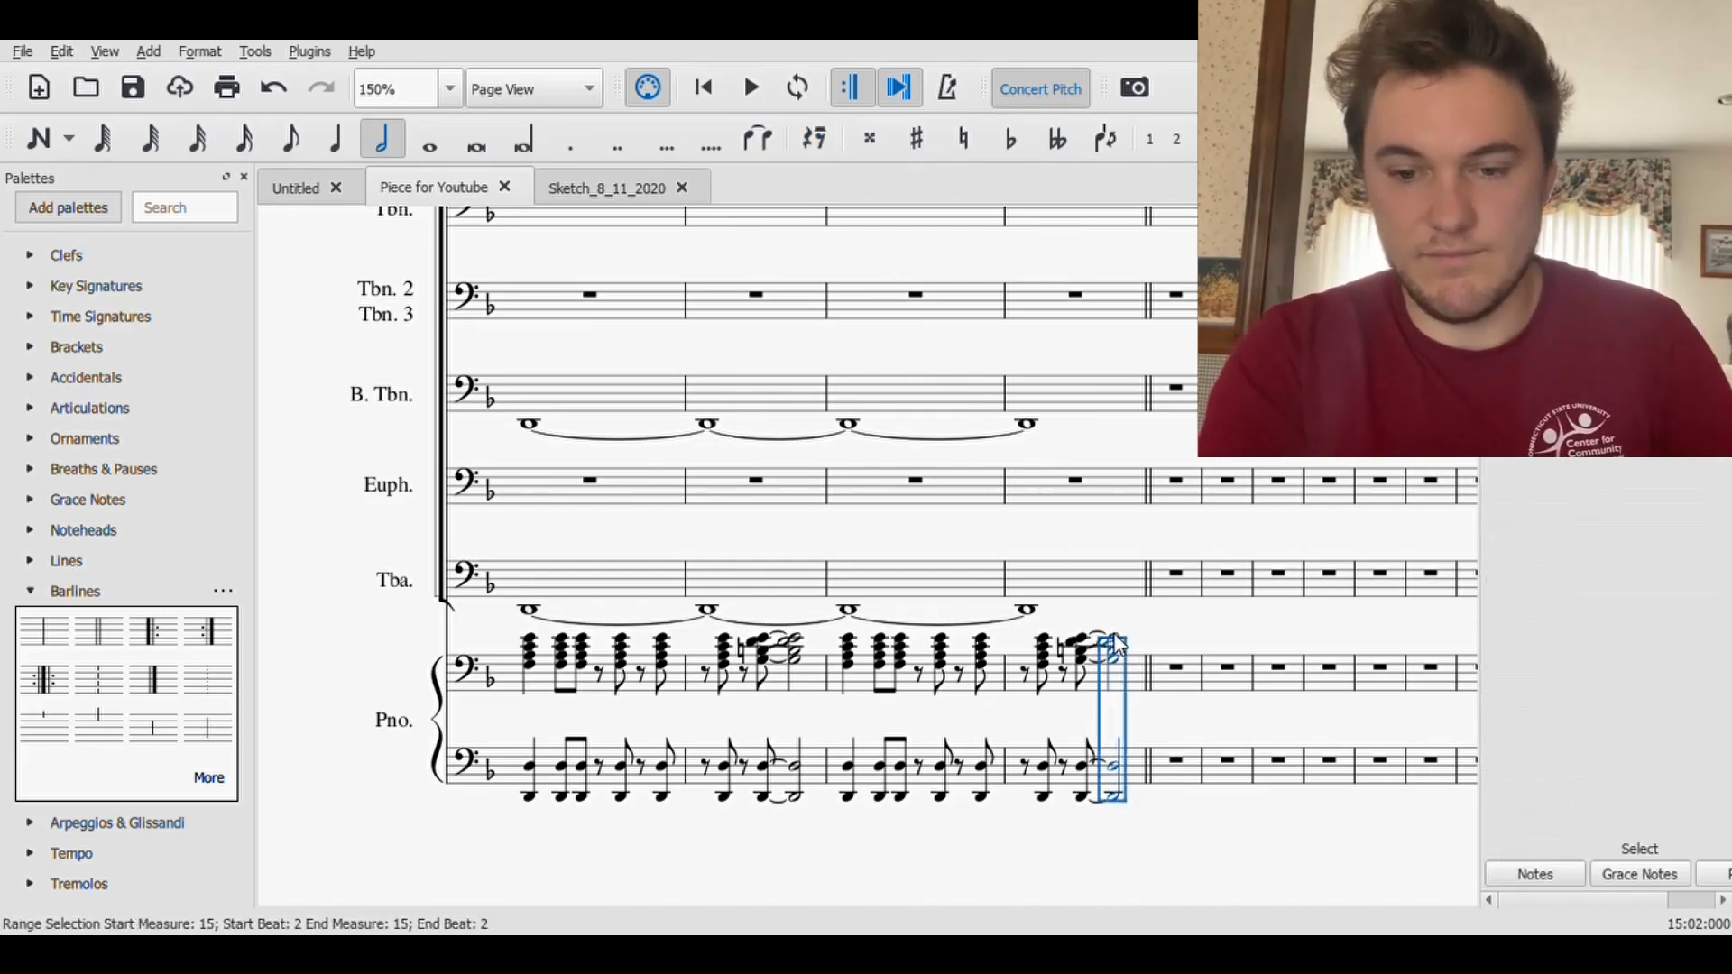
{"action": "key", "text": "Delete"}
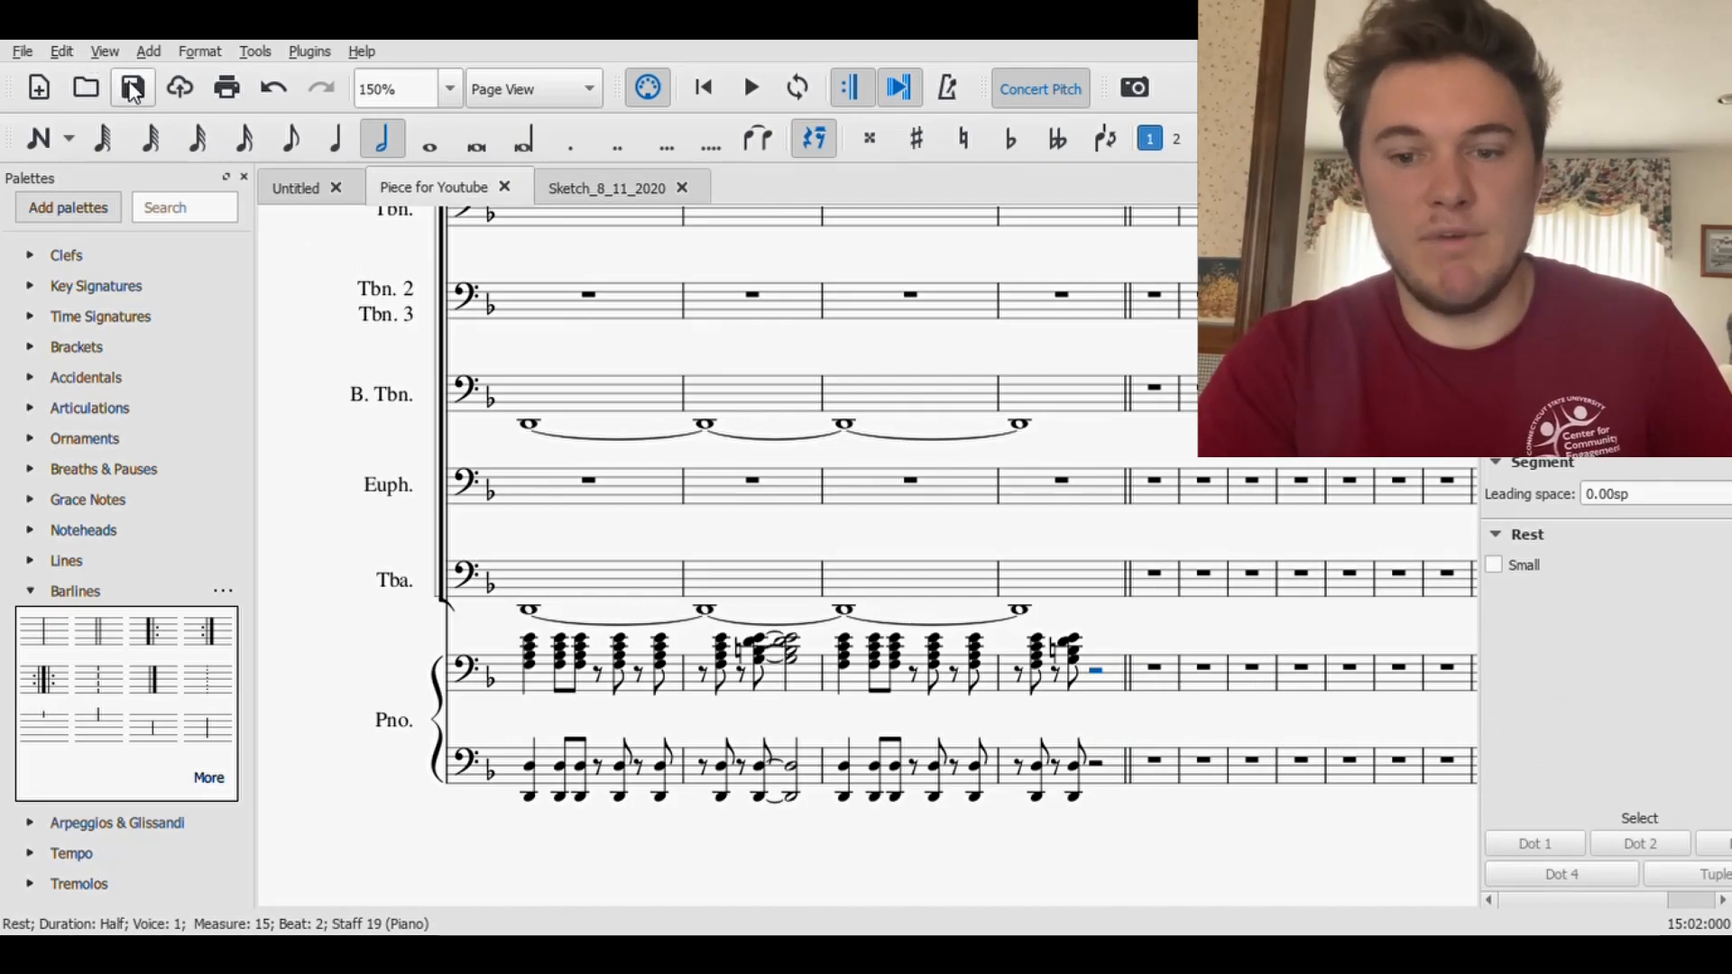
- Add a rehearsal mark at measure 16 above the Piccolo staff and save the score
{"action": "scroll", "coordinate": [1013, 580], "scroll_direction": "up", "scroll_amount": 10}
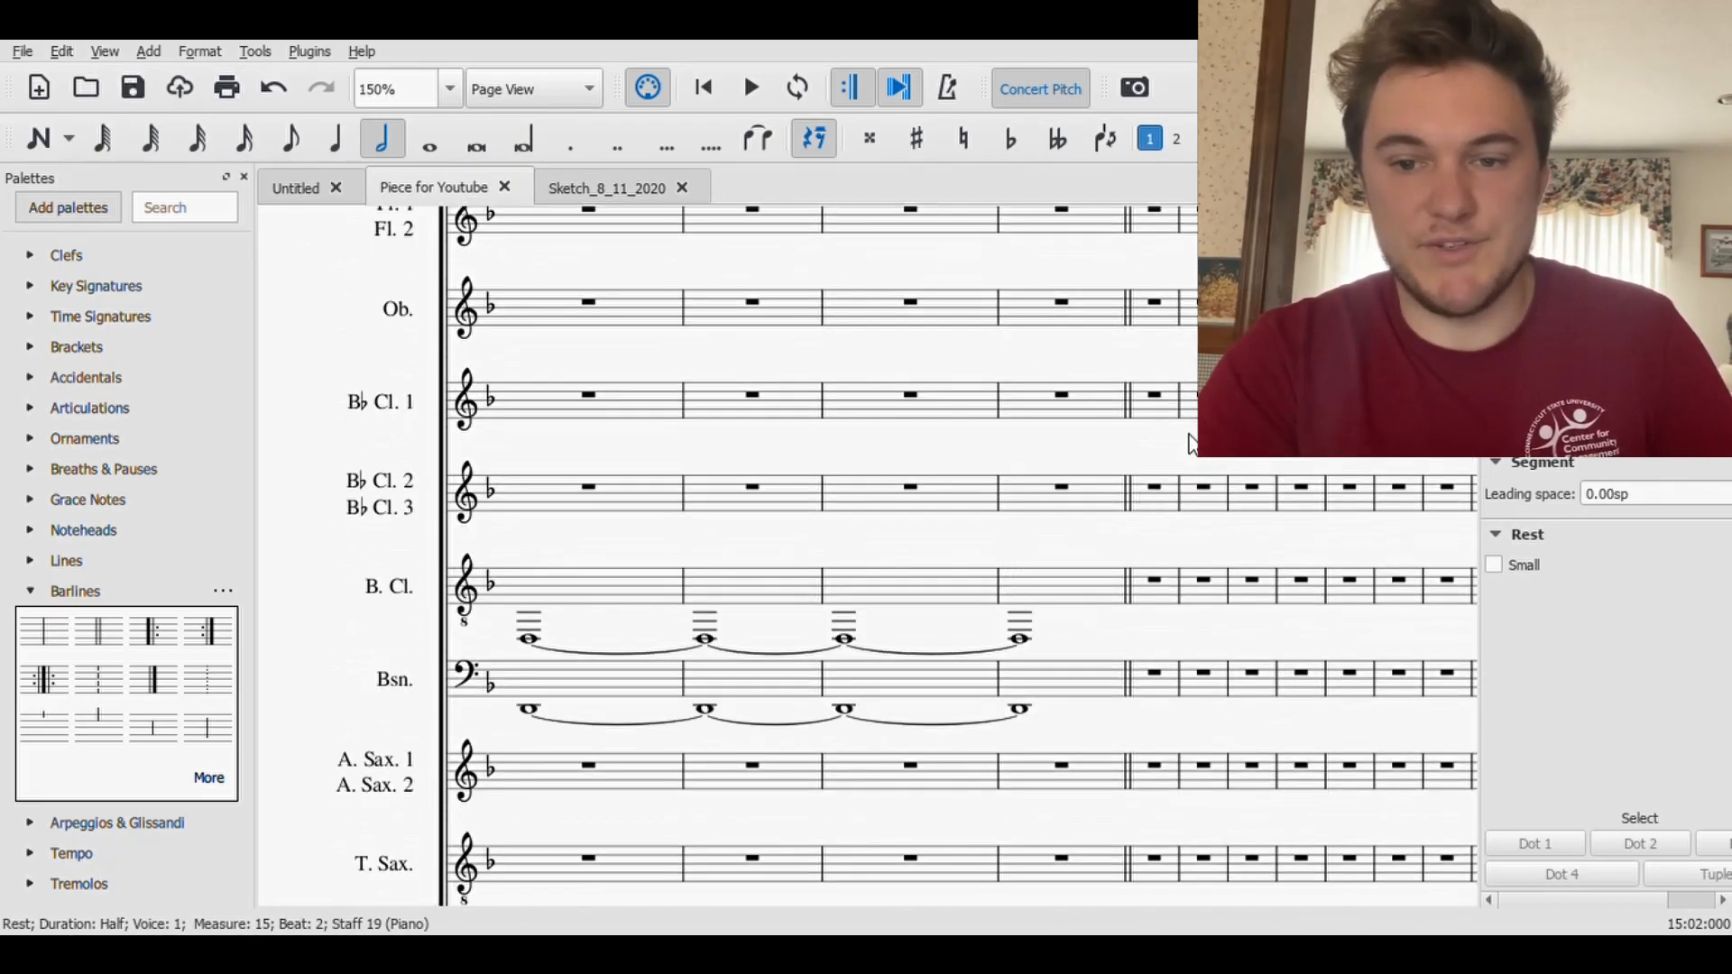
{"action": "scroll", "coordinate": [1189, 442], "scroll_direction": "up", "scroll_amount": 5}
{"action": "left_click", "coordinate": [1160, 693]}
{"action": "scroll", "coordinate": [333, 646], "scroll_direction": "down", "scroll_amount": 3}
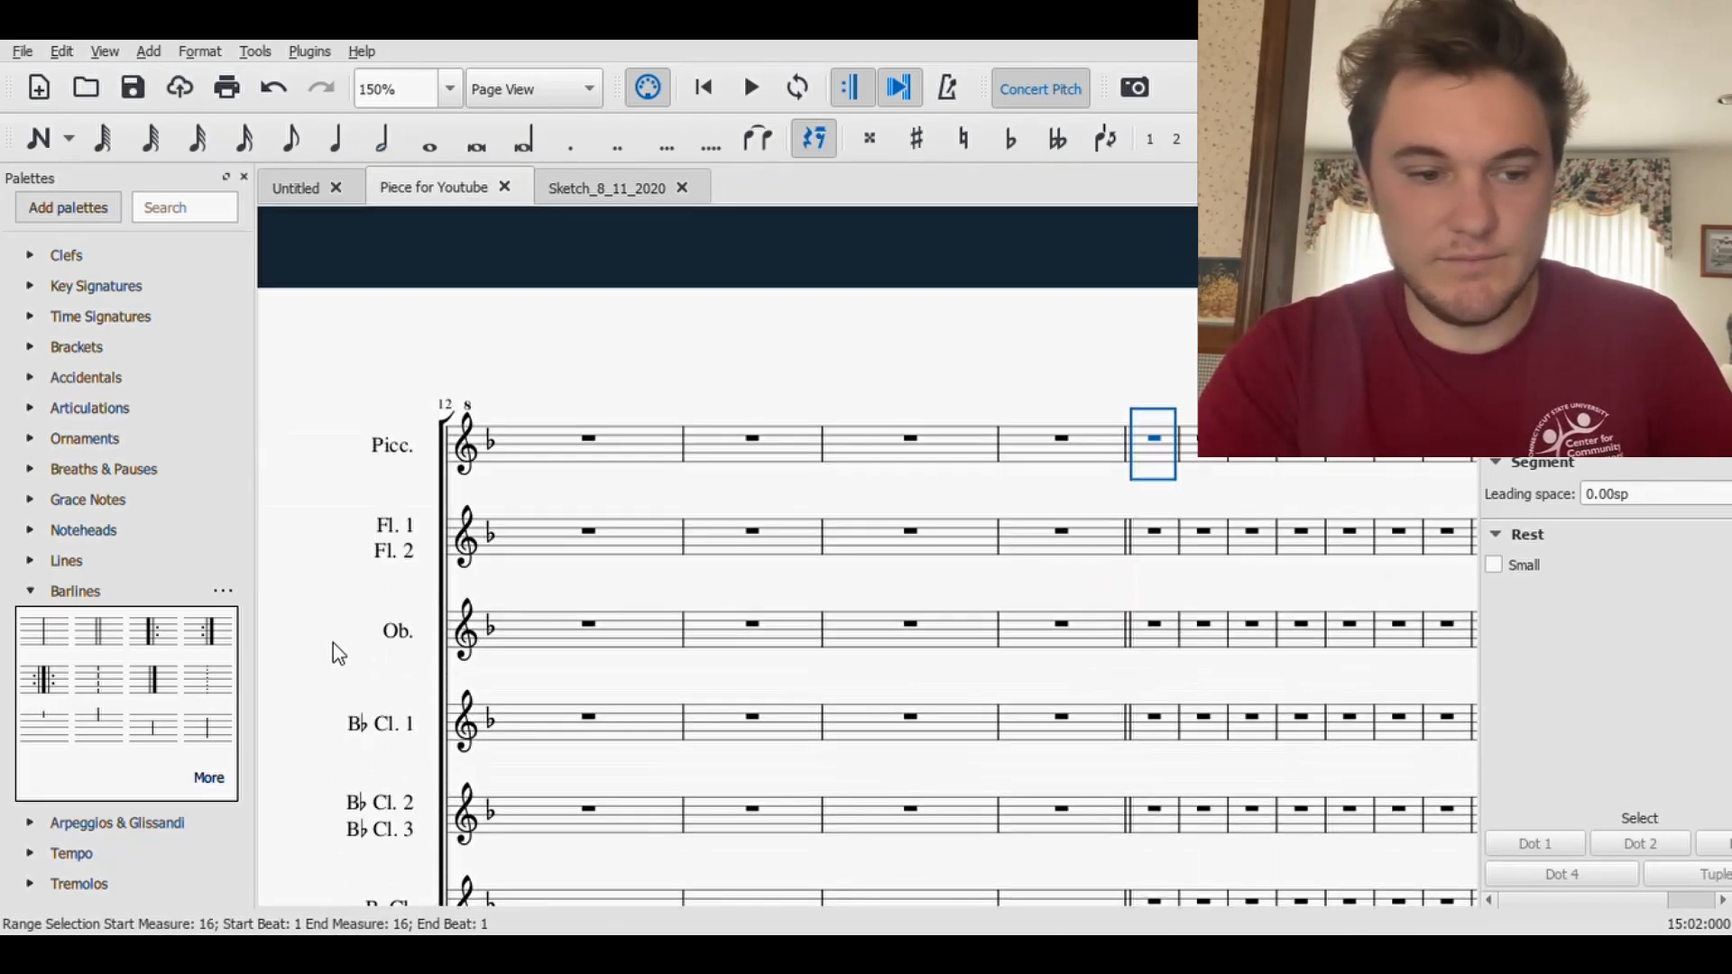
{"action": "left_click", "coordinate": [29, 592]}
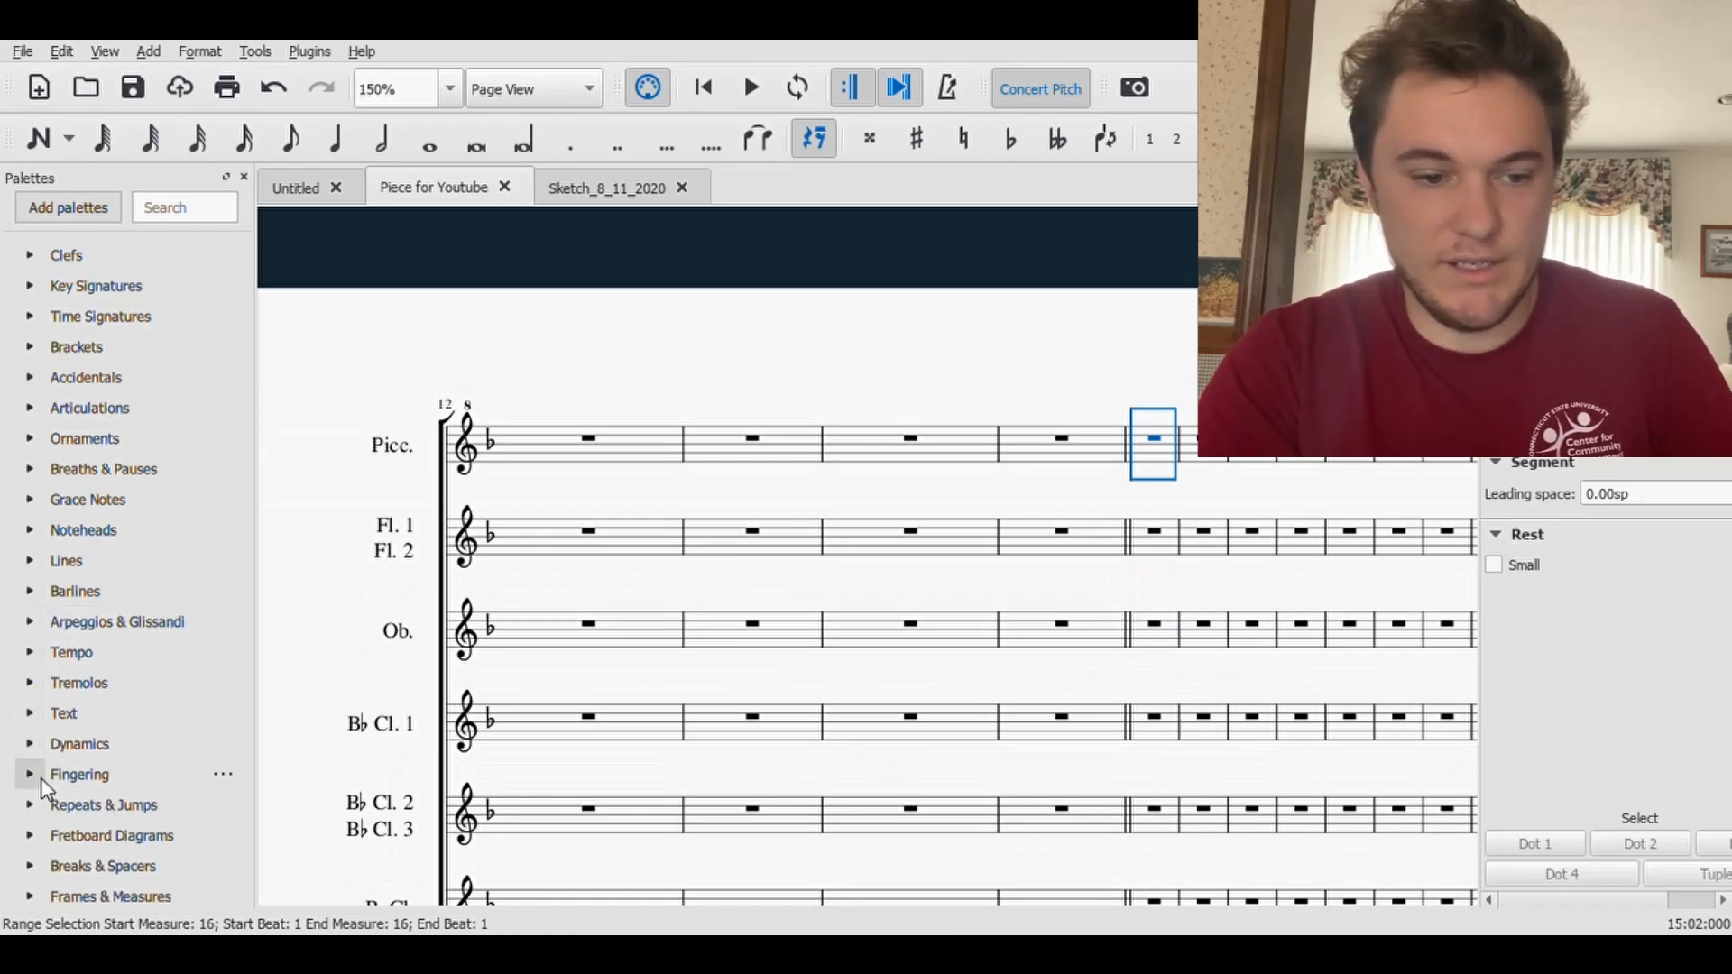
{"action": "left_click", "coordinate": [30, 712]}
{"action": "left_click", "coordinate": [71, 742]}
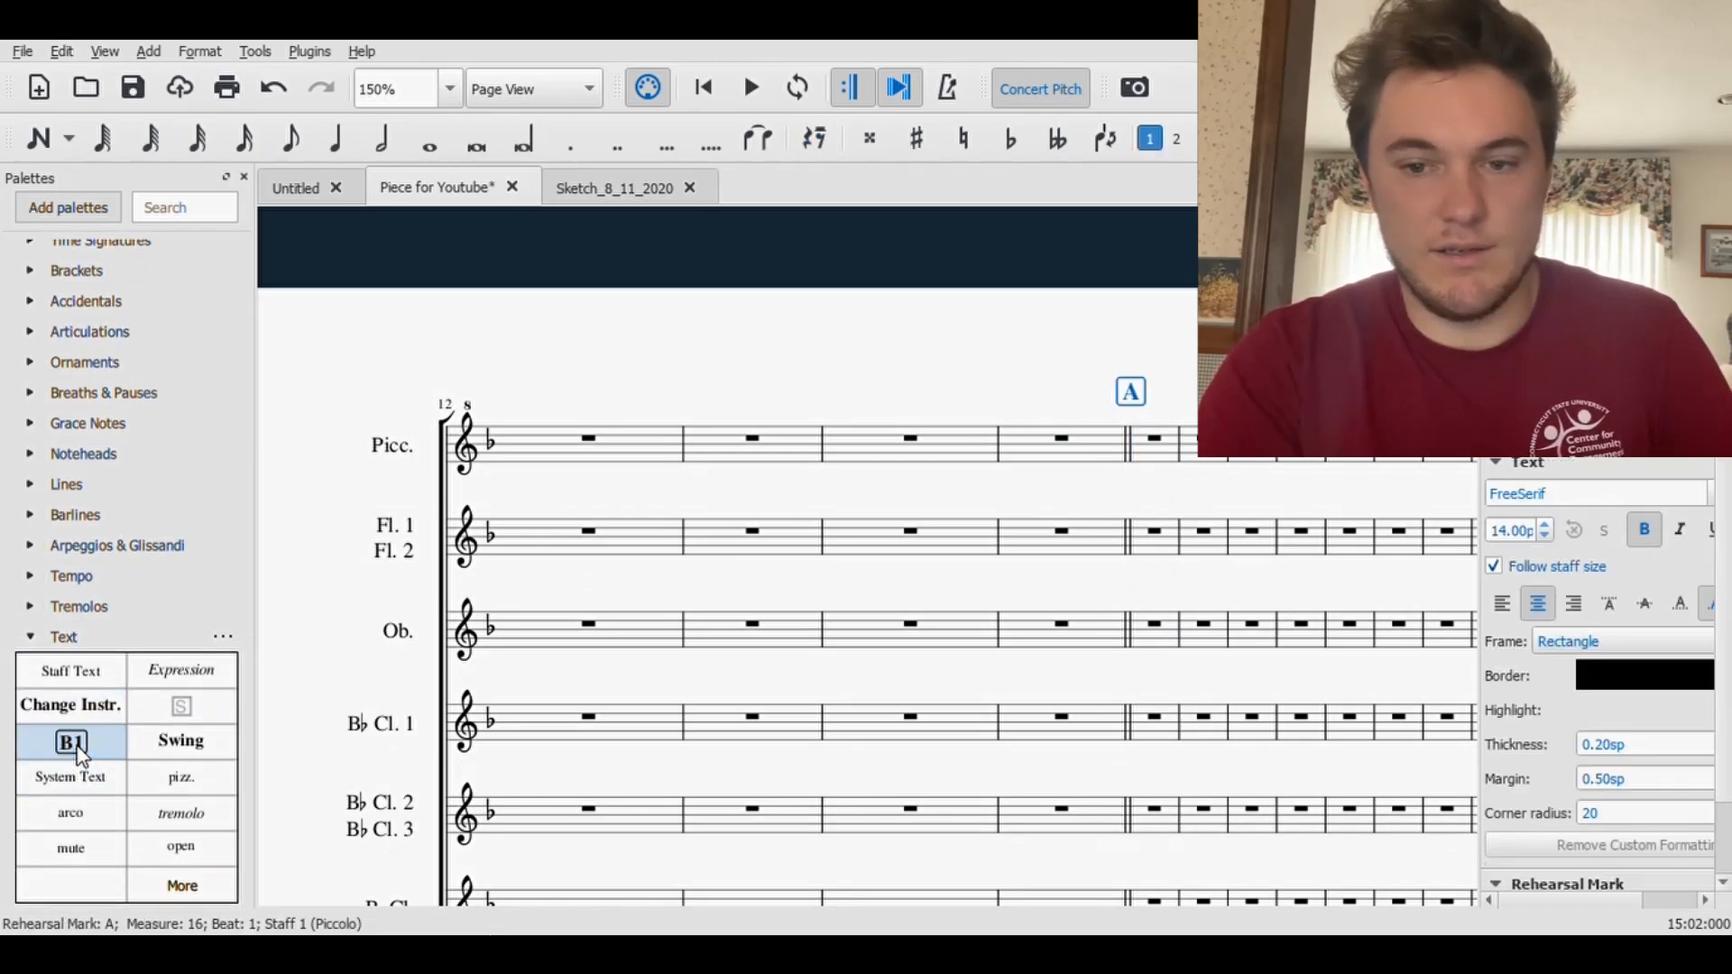
{"action": "left_click", "coordinate": [133, 88]}
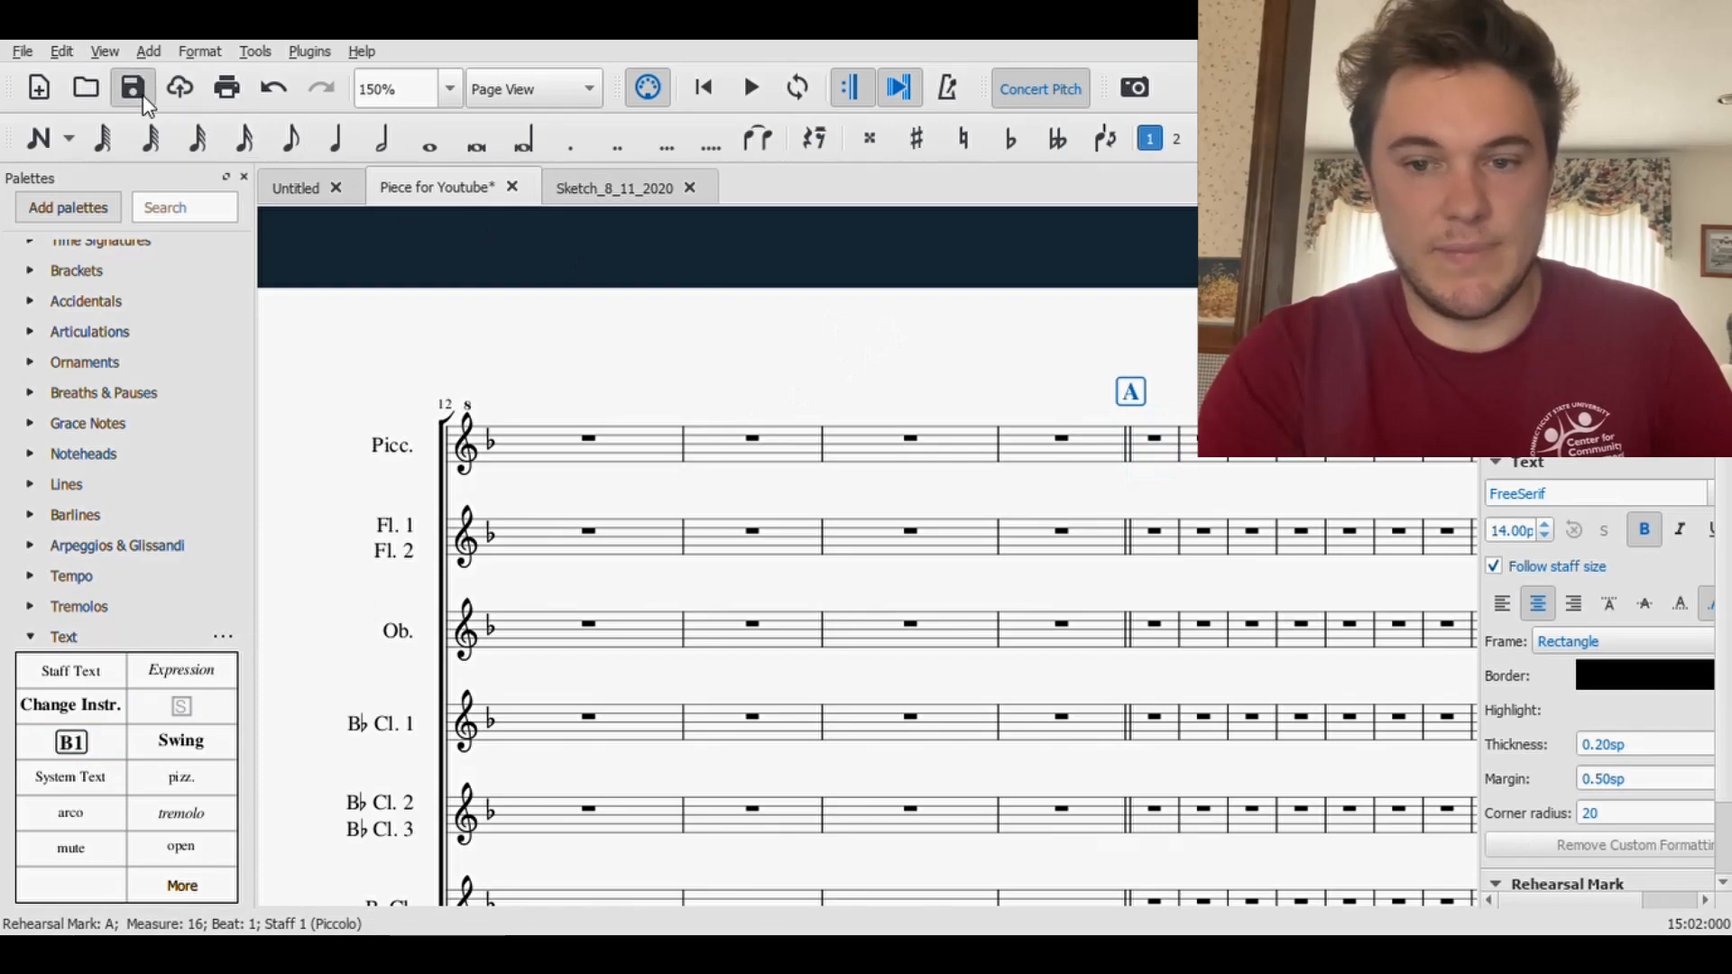
- Combine the first two quarter rests of measure 1 into a half rest in the Piccolo, Flute and Oboe staves, and save
{"action": "left_click_drag", "start_coordinate": [754, 379], "coordinate": [1059, 344]}
{"action": "left_click", "coordinate": [703, 88]}
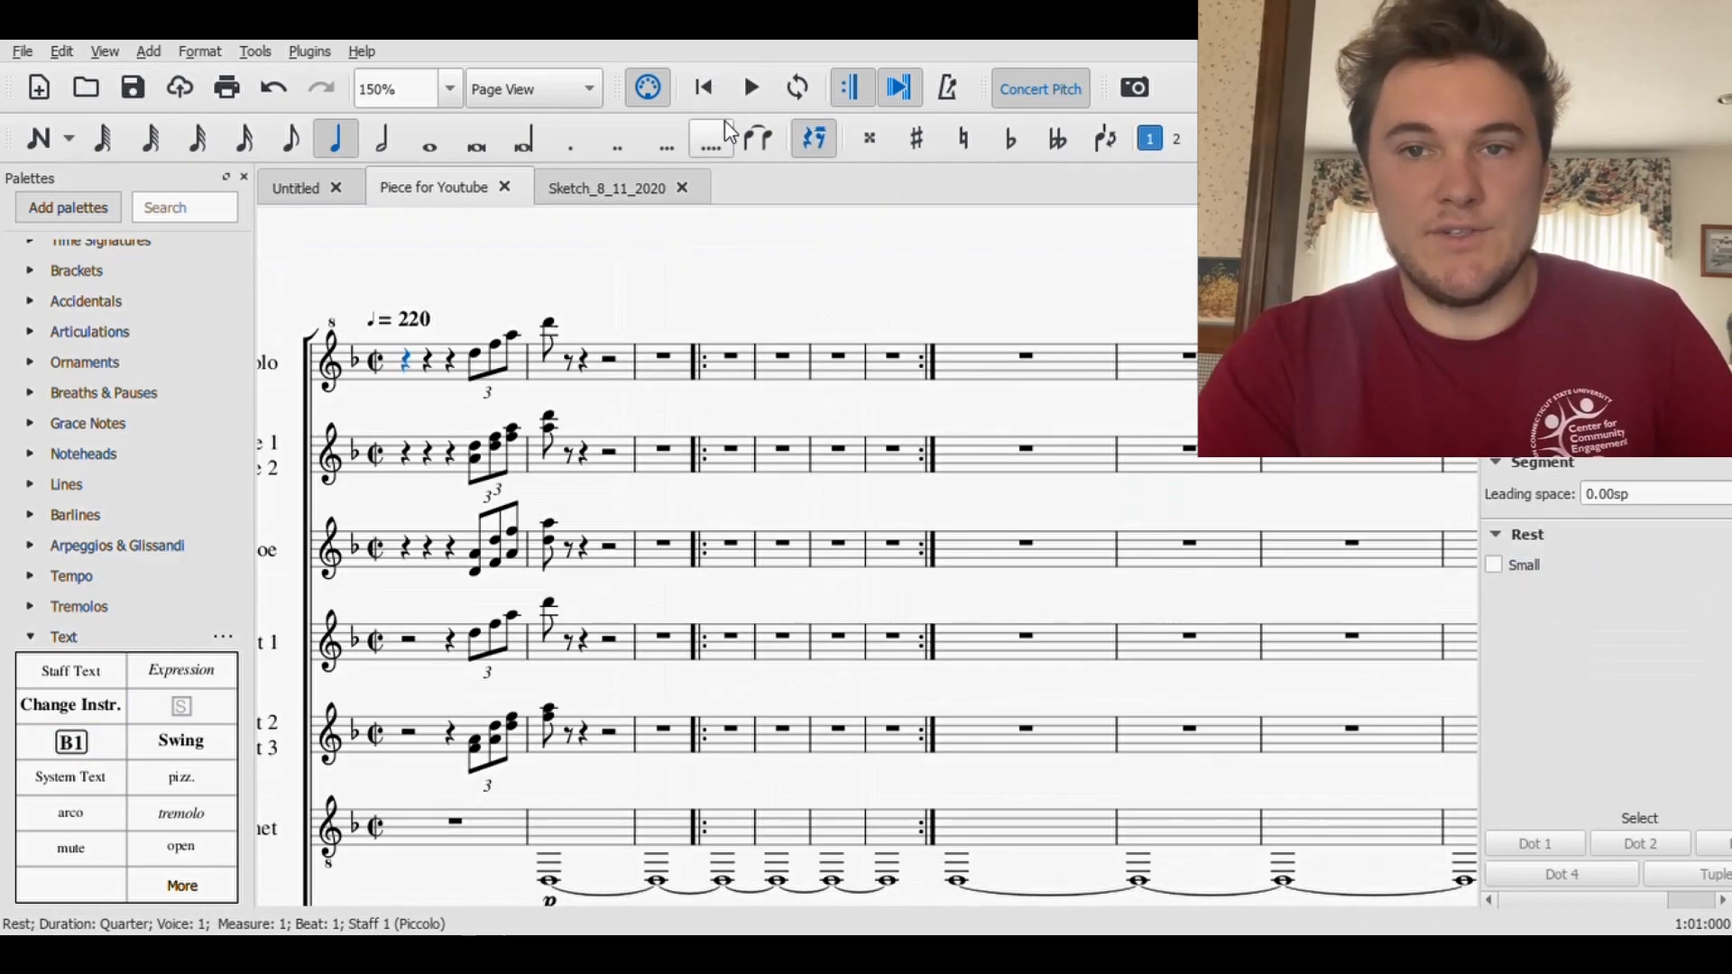
{"action": "scroll", "coordinate": [983, 532], "scroll_direction": "down", "scroll_amount": 5}
{"action": "scroll", "coordinate": [996, 554], "scroll_direction": "up", "scroll_amount": 4}
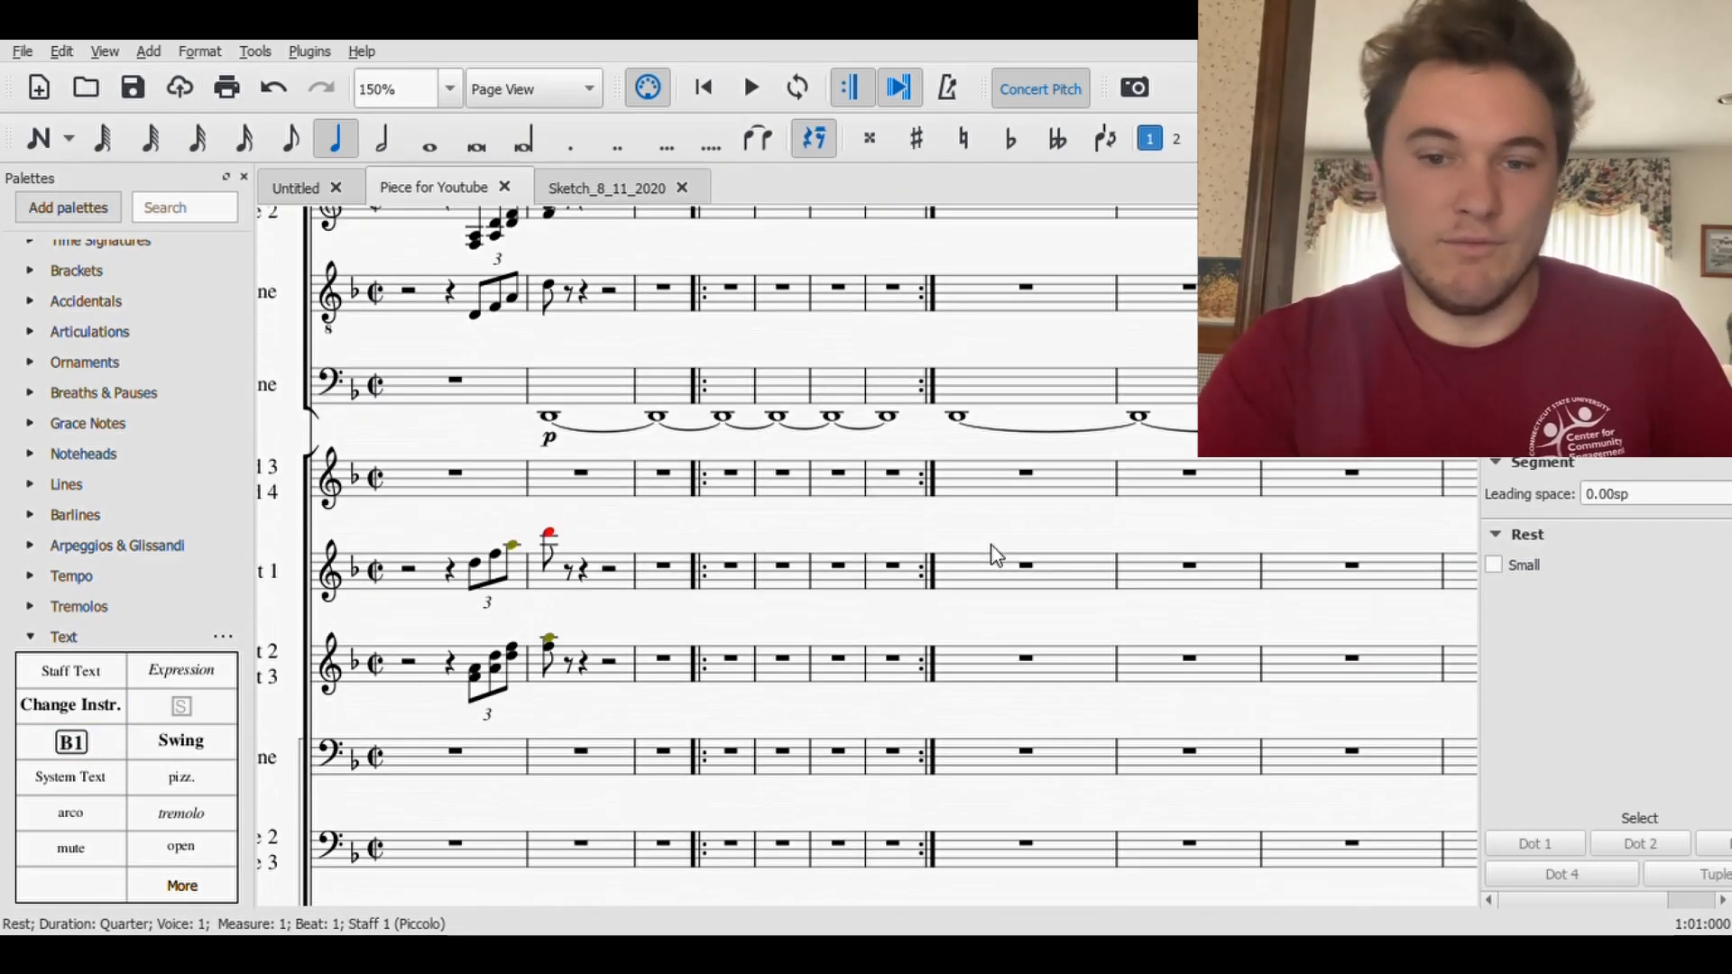
{"action": "scroll", "coordinate": [995, 555], "scroll_direction": "up", "scroll_amount": 5}
{"action": "left_click_drag", "start_coordinate": [1092, 343], "coordinate": [1332, 361]}
{"action": "left_click_drag", "start_coordinate": [736, 377], "coordinate": [1218, 345]}
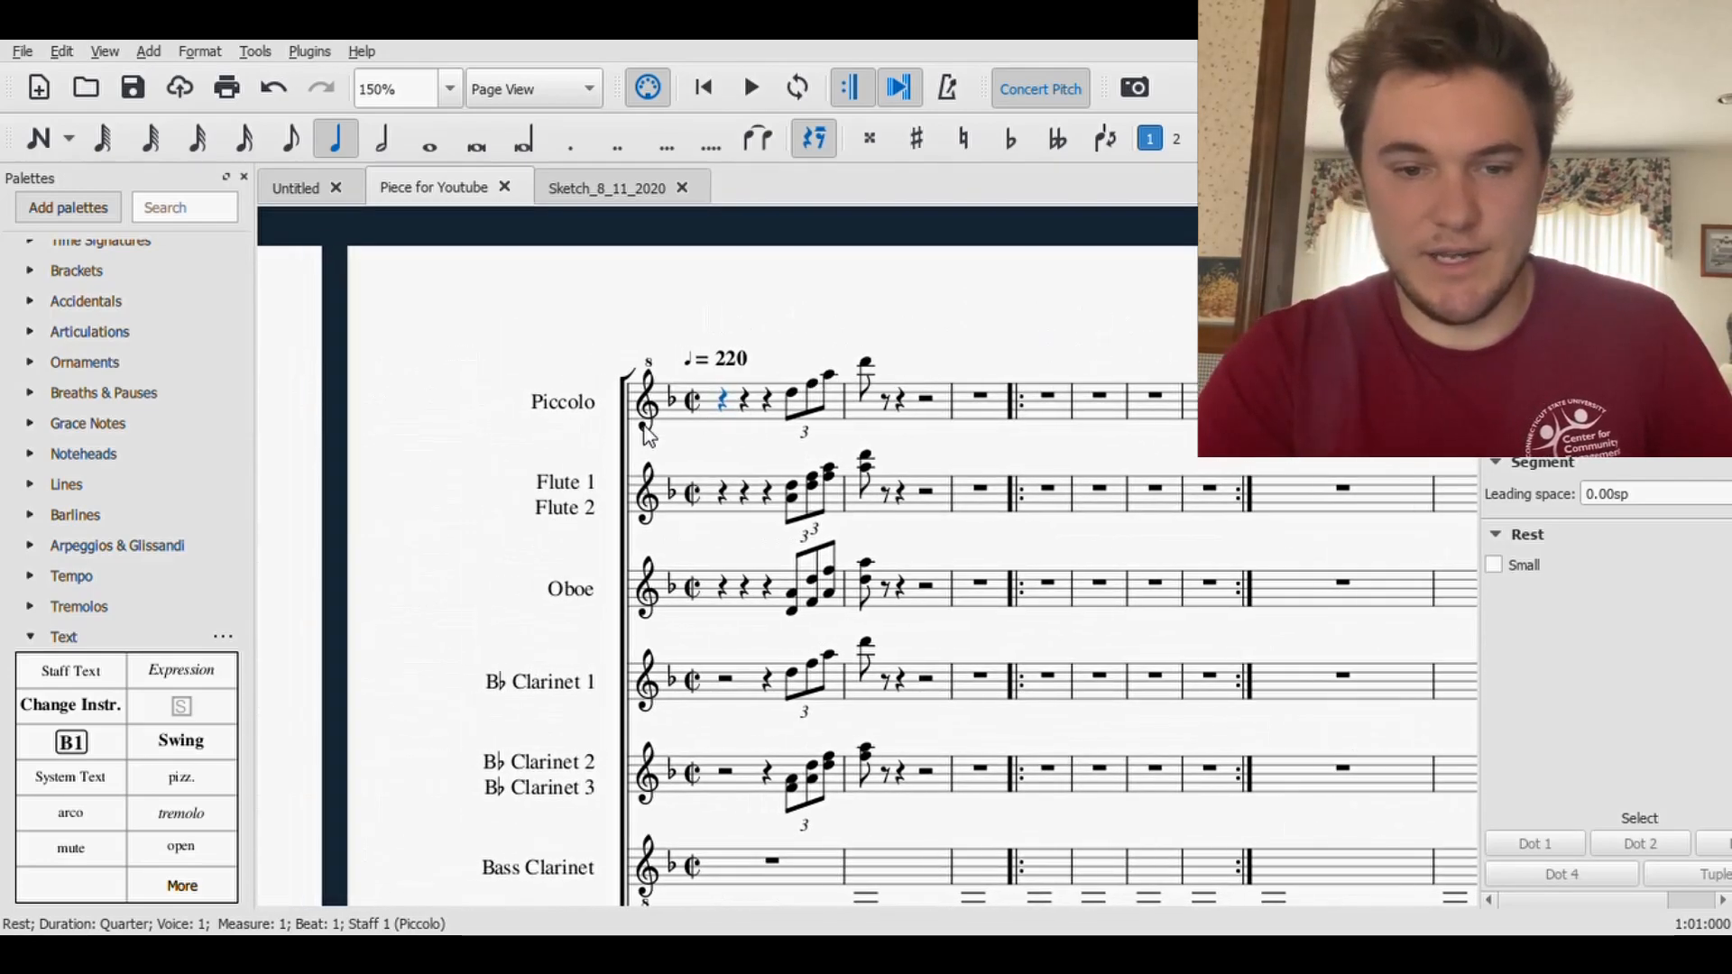
{"action": "left_click", "coordinate": [747, 610], "text": "shift"}
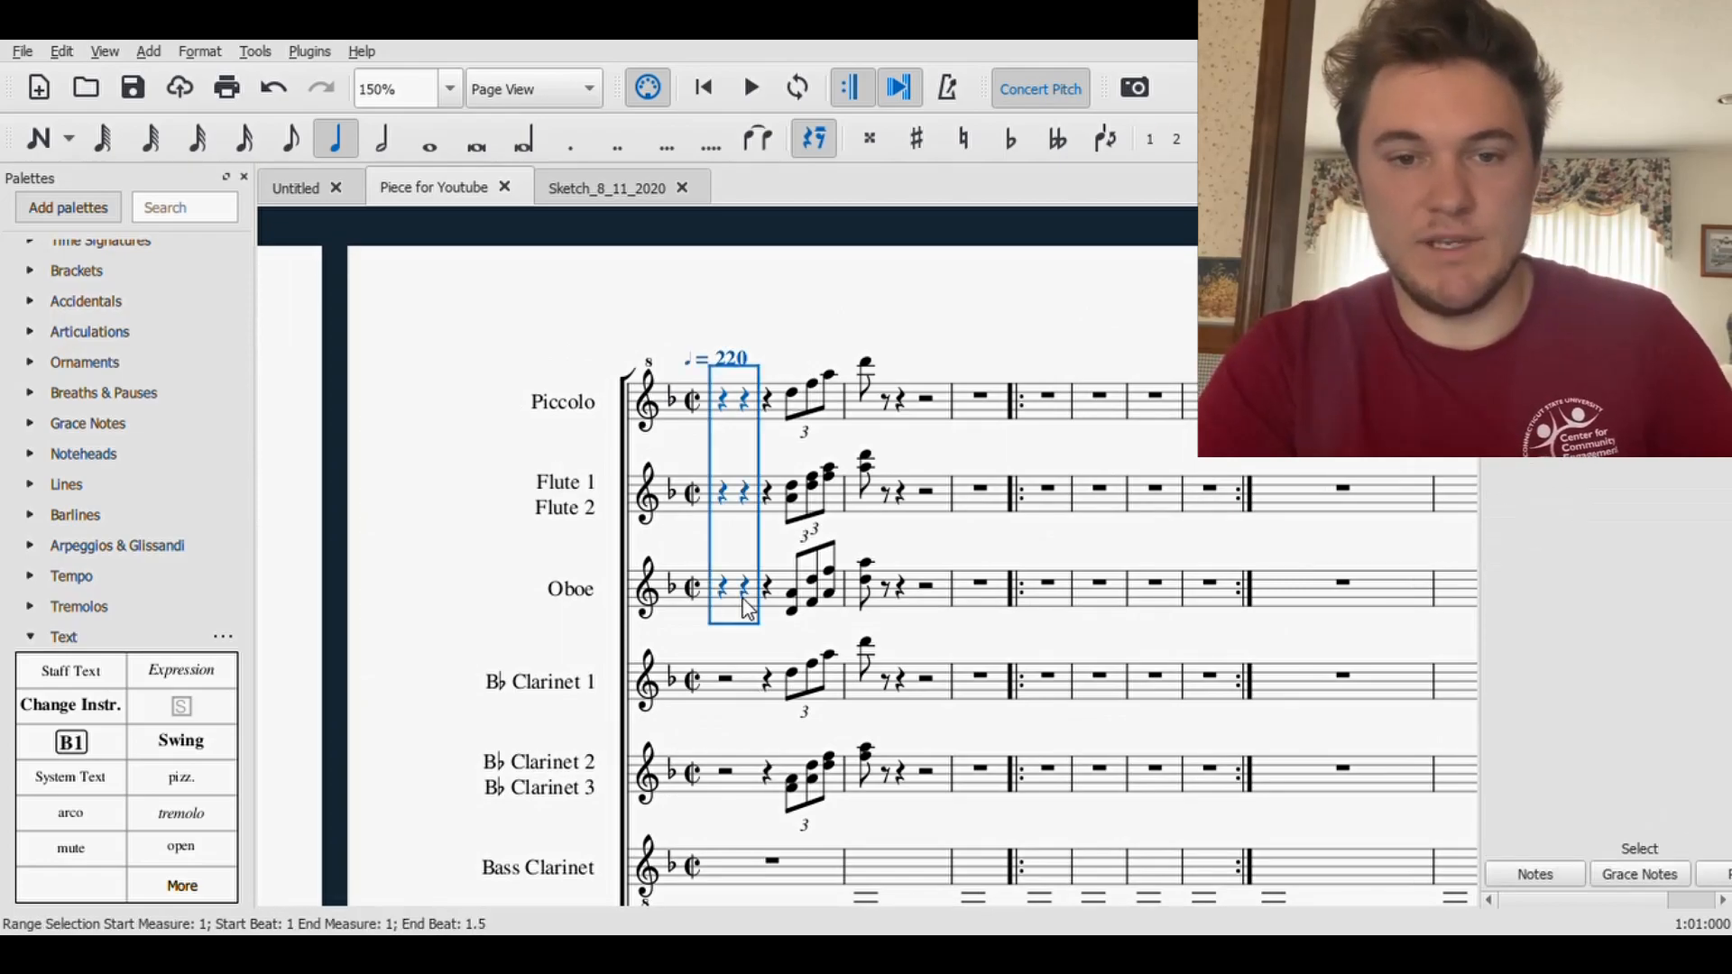
{"action": "left_click", "coordinate": [381, 138]}
{"action": "scroll", "coordinate": [823, 642], "scroll_direction": "down", "scroll_amount": 10}
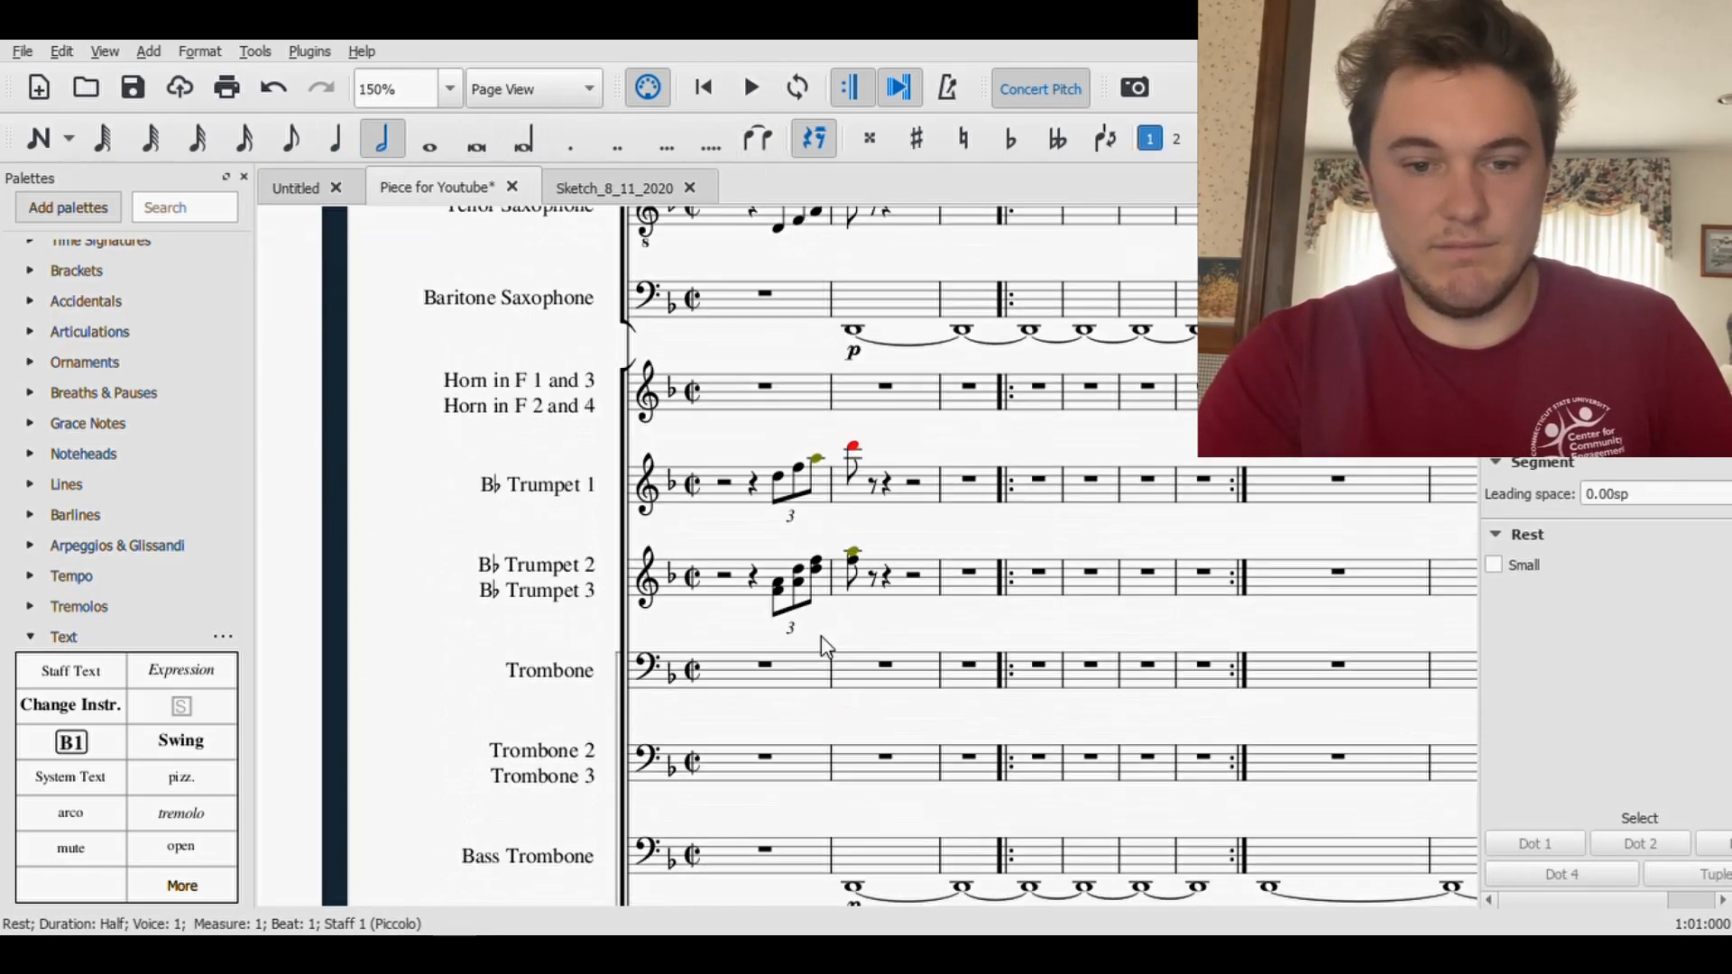
{"action": "scroll", "coordinate": [822, 640], "scroll_direction": "down", "scroll_amount": 4}
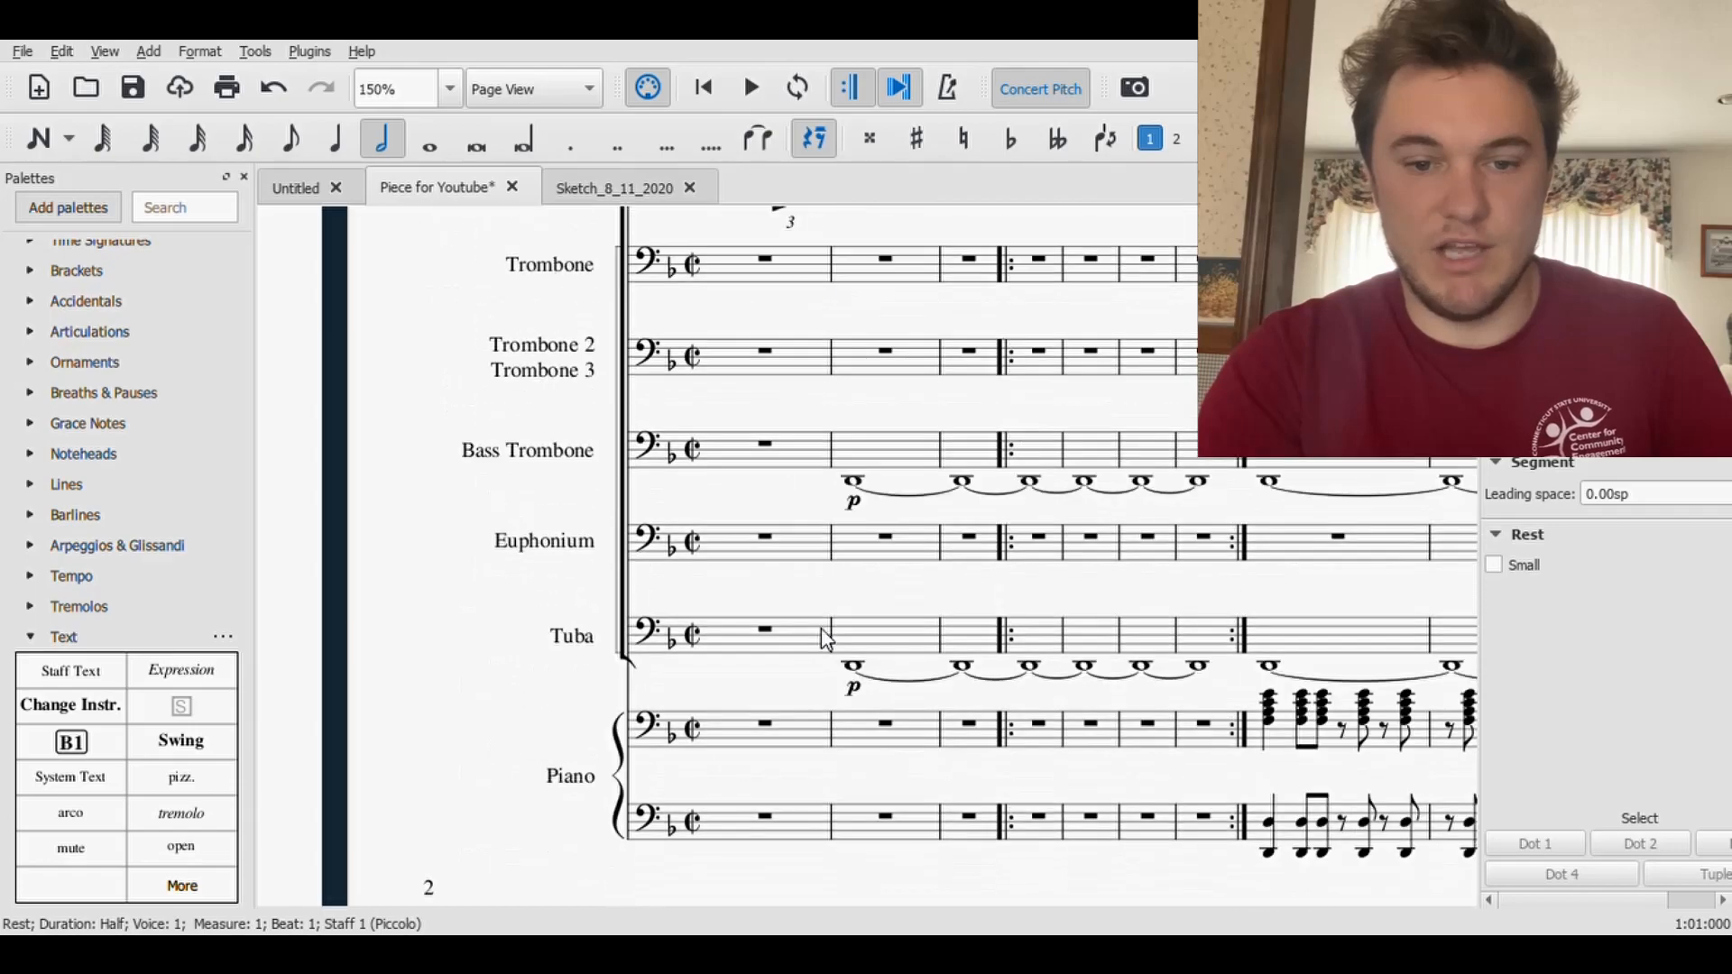
{"action": "left_click", "coordinate": [132, 88]}
- Switch to the Sketch_8_11_2020 score and play its opening Dm9 measures from measure 1
{"action": "left_click", "coordinate": [605, 194]}
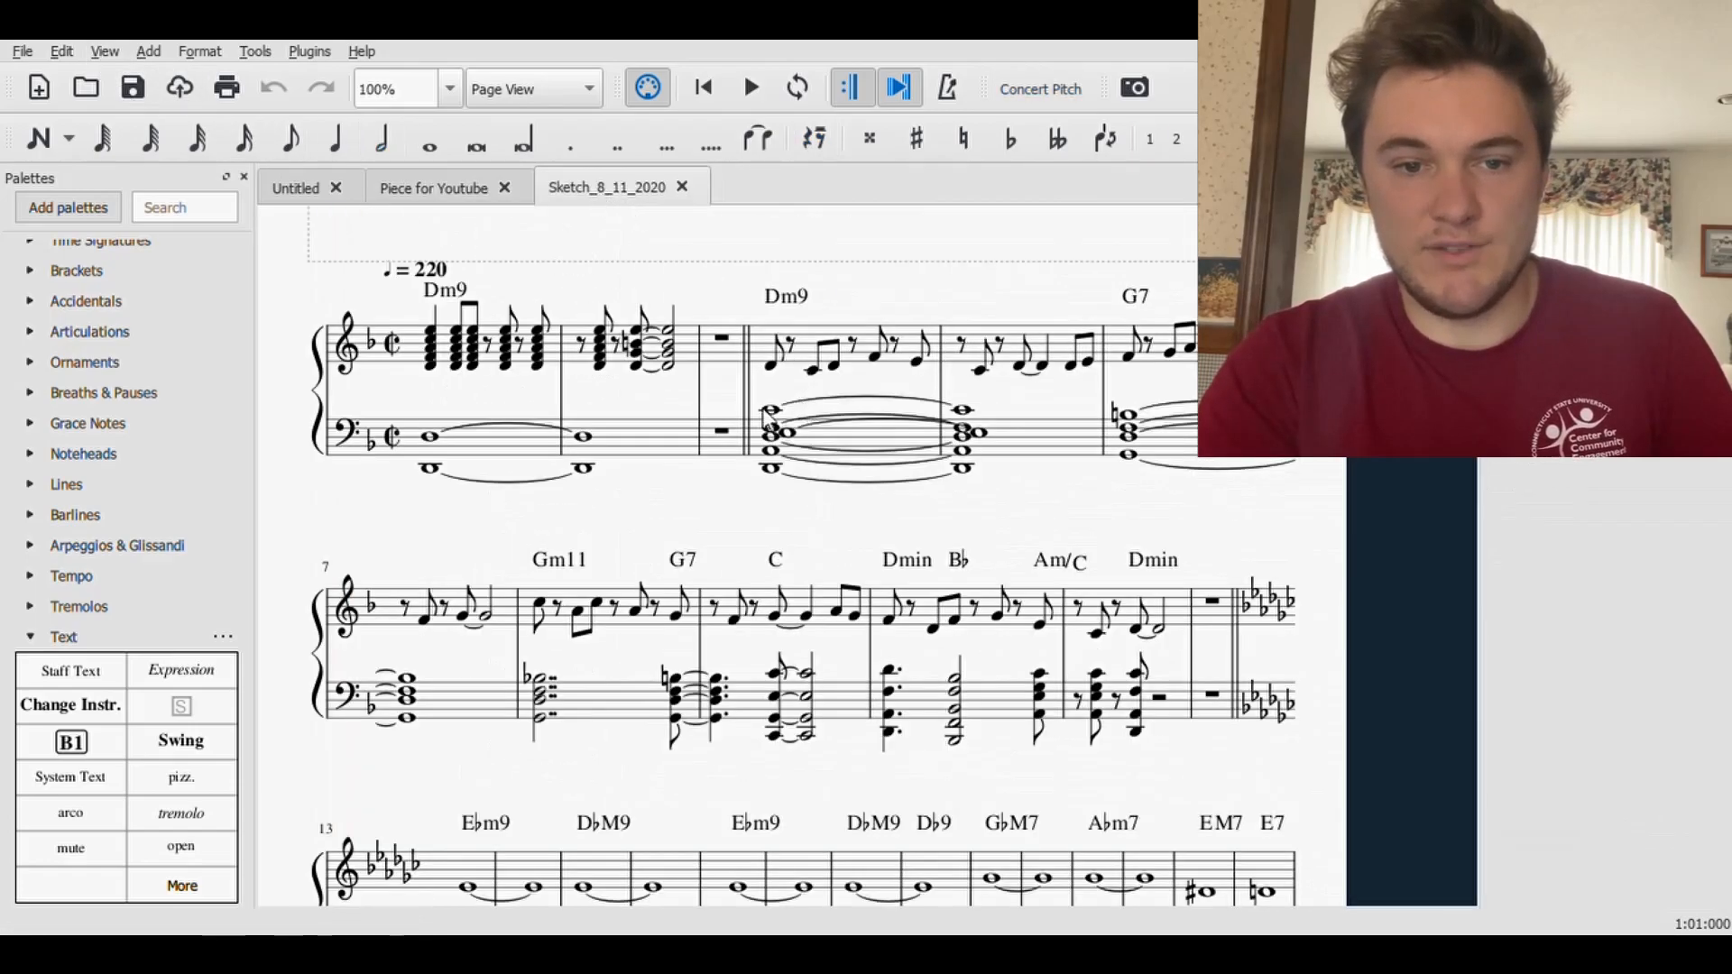
{"action": "left_click", "coordinate": [432, 334]}
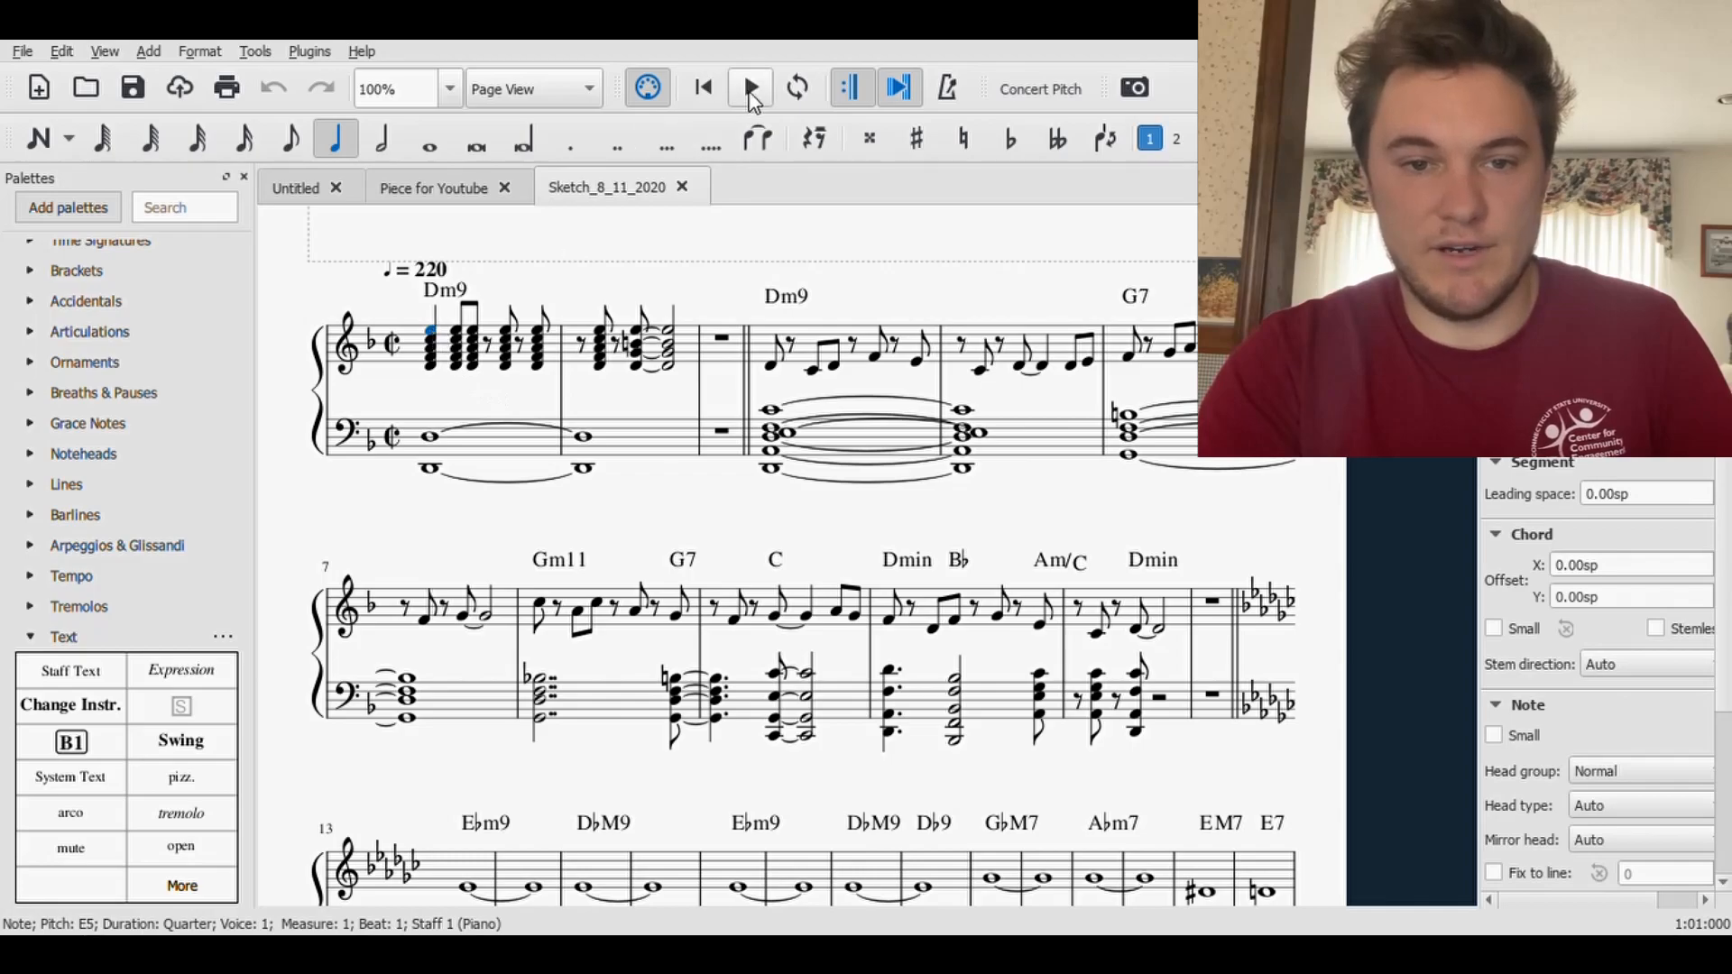
{"action": "left_click", "coordinate": [753, 89]}
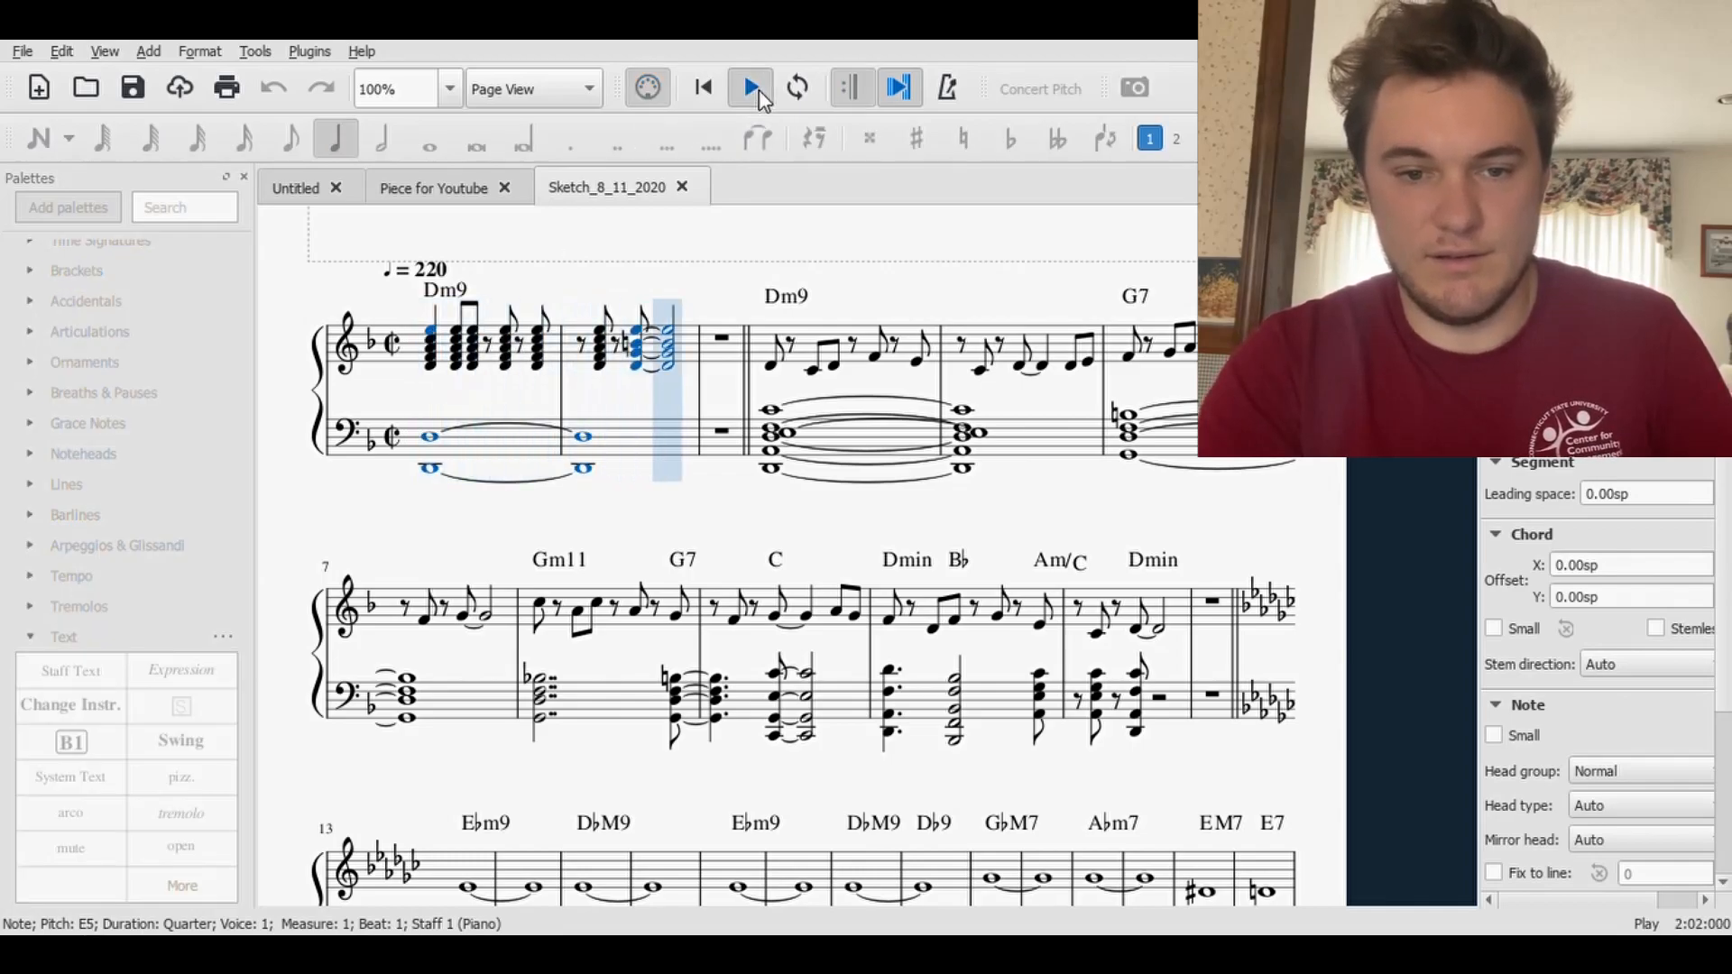
{"action": "left_click", "coordinate": [759, 90]}
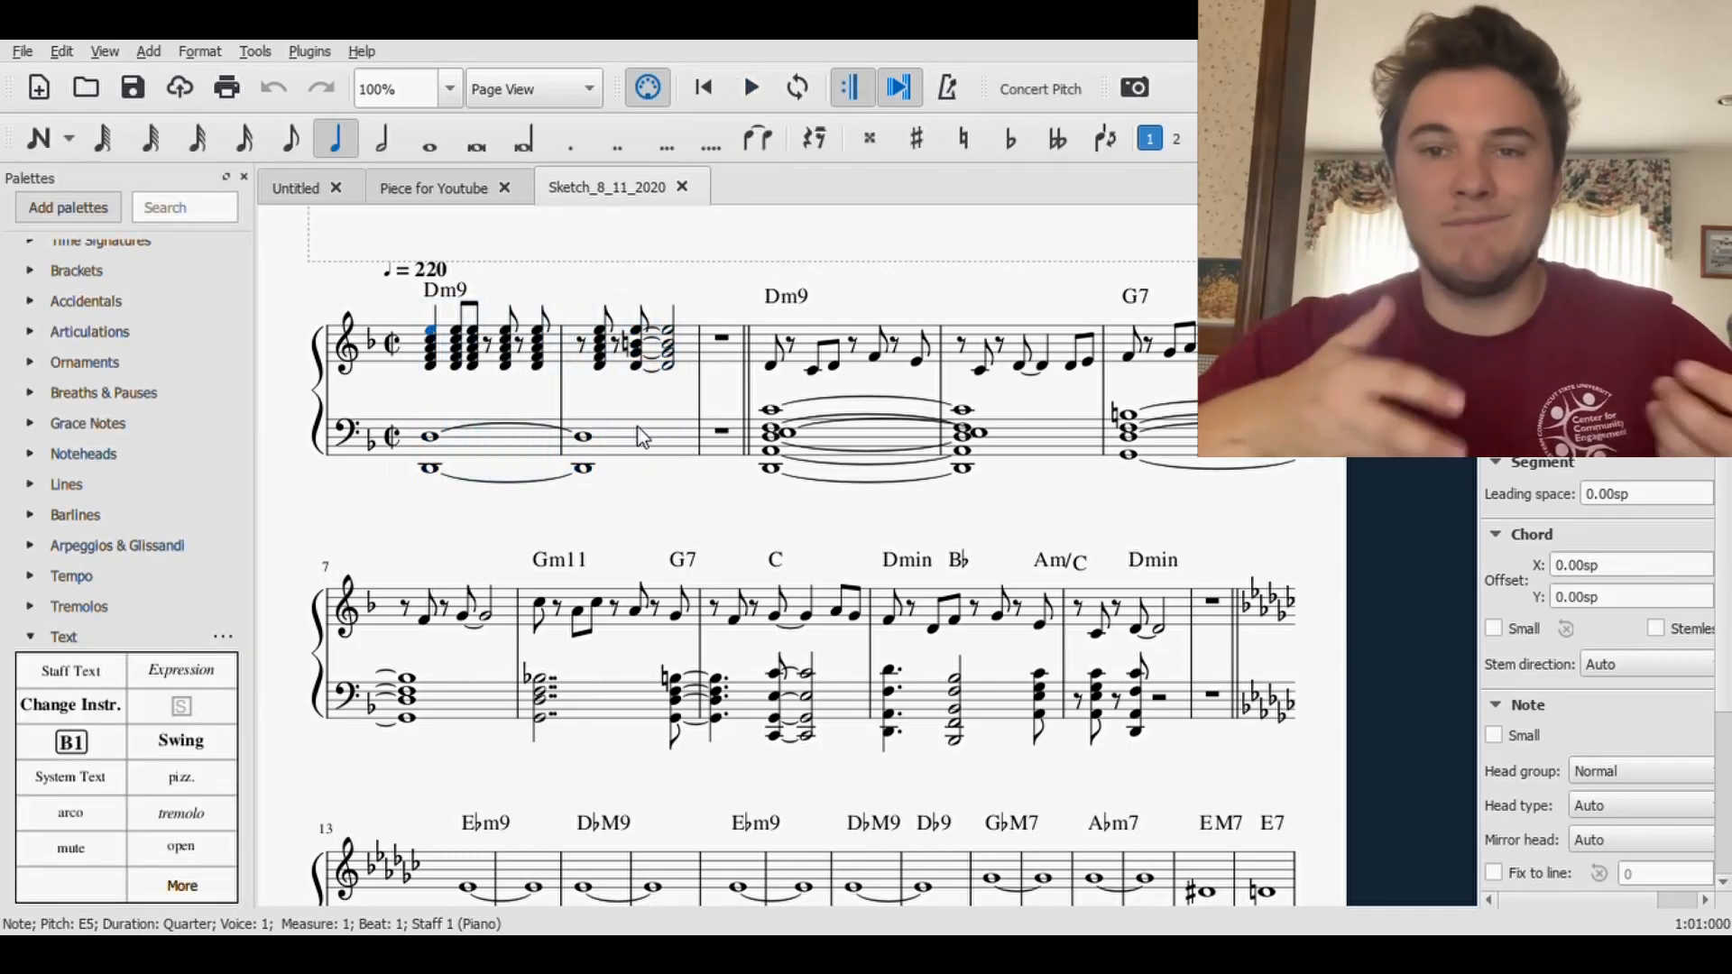
- Return to the Piece for Youtube score and select the measure 16 rest in the Tuba staff
{"action": "left_click", "coordinate": [413, 196]}
{"action": "scroll", "coordinate": [1065, 745], "scroll_direction": "down", "scroll_amount": 6}
{"action": "left_click_drag", "start_coordinate": [1149, 688], "coordinate": [542, 900]}
{"action": "left_click_drag", "start_coordinate": [954, 748], "coordinate": [744, 802]}
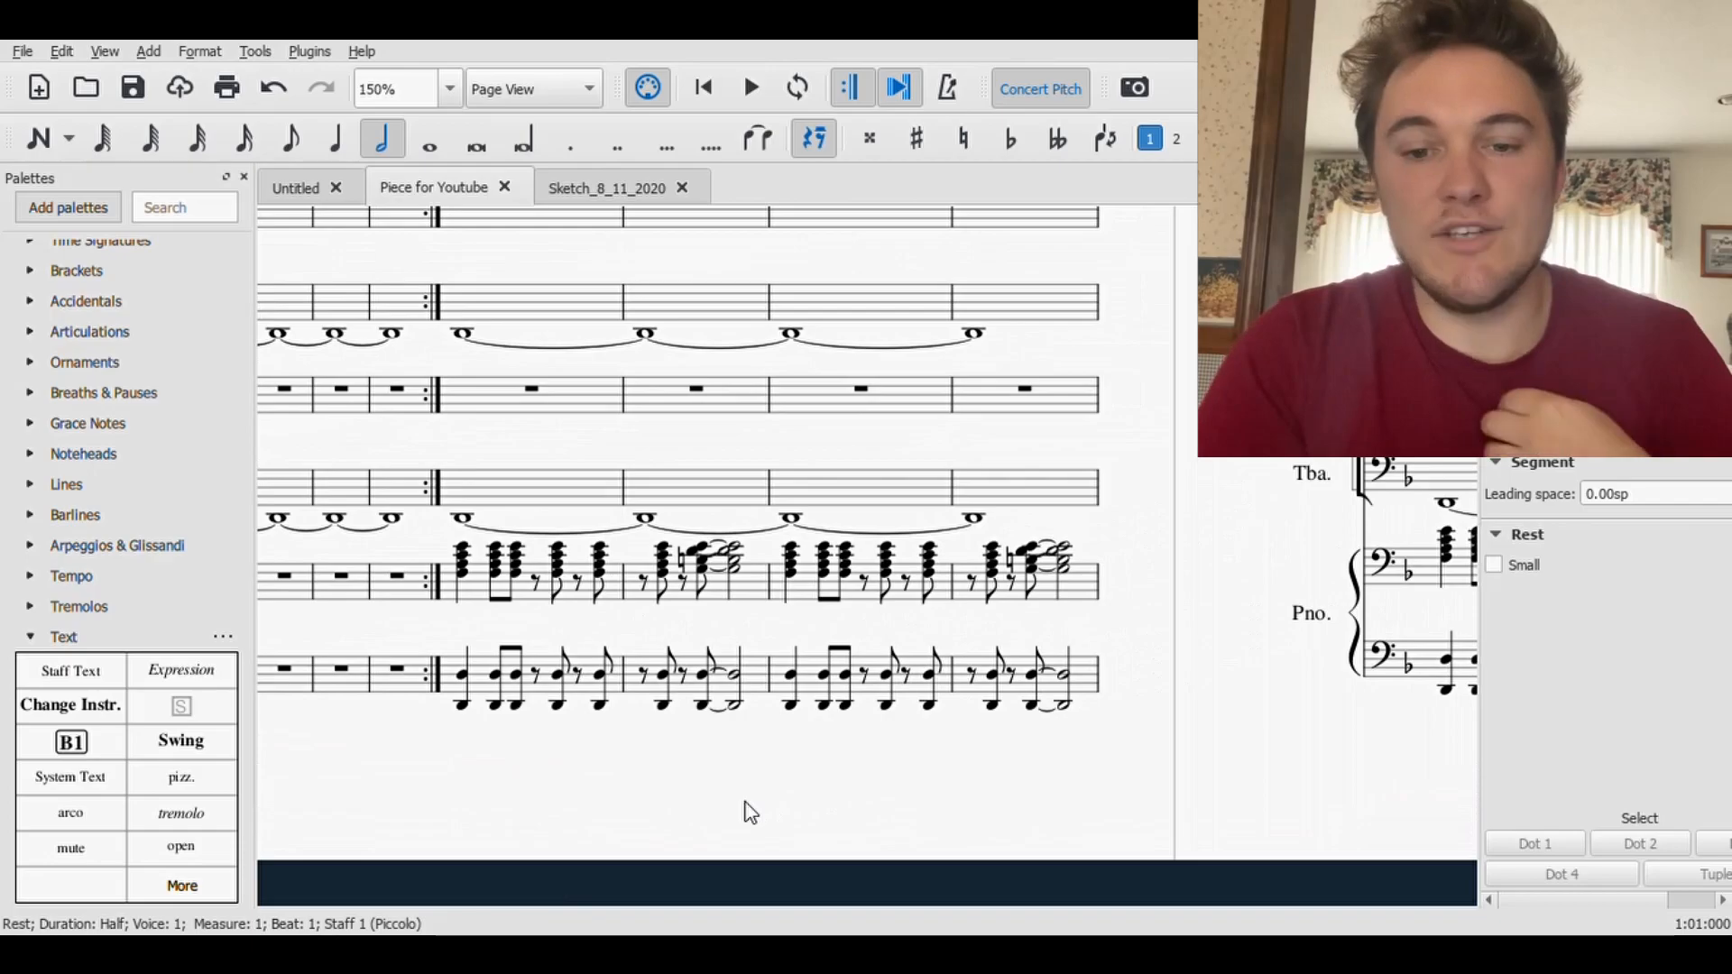
{"action": "scroll", "coordinate": [1117, 717], "scroll_direction": "up", "scroll_amount": 2}
{"action": "left_click_drag", "start_coordinate": [1170, 677], "coordinate": [614, 640]}
{"action": "left_click_drag", "start_coordinate": [1145, 534], "coordinate": [678, 505]}
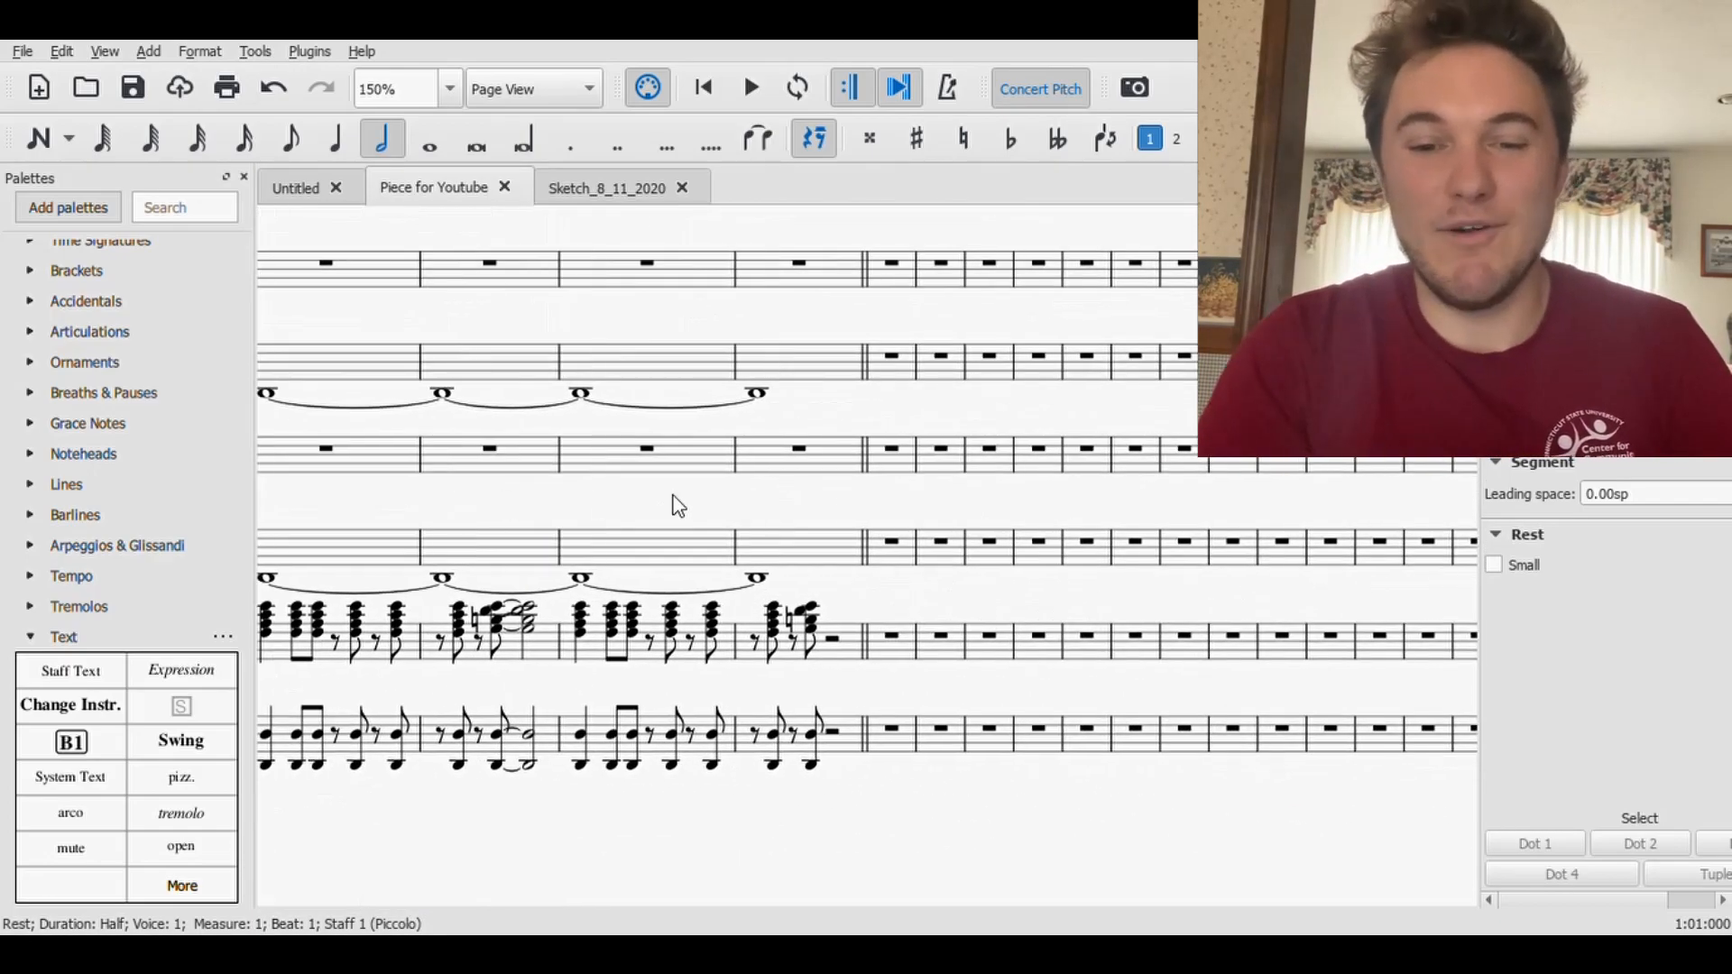
{"action": "left_click", "coordinate": [893, 544]}
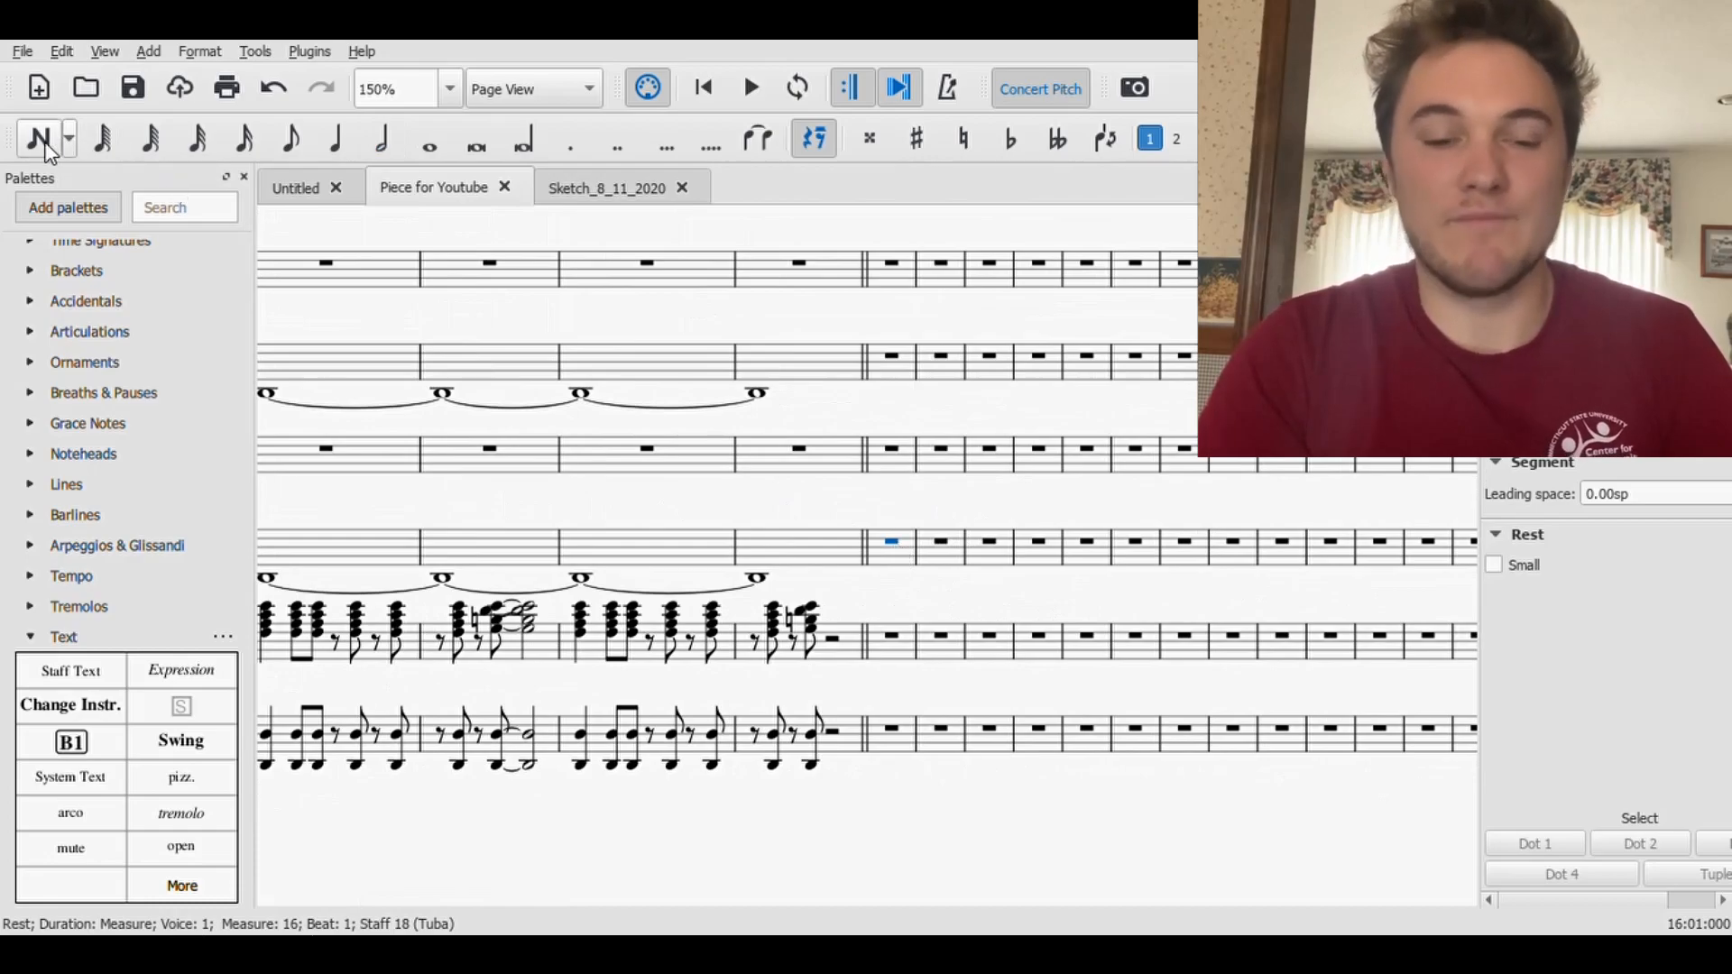
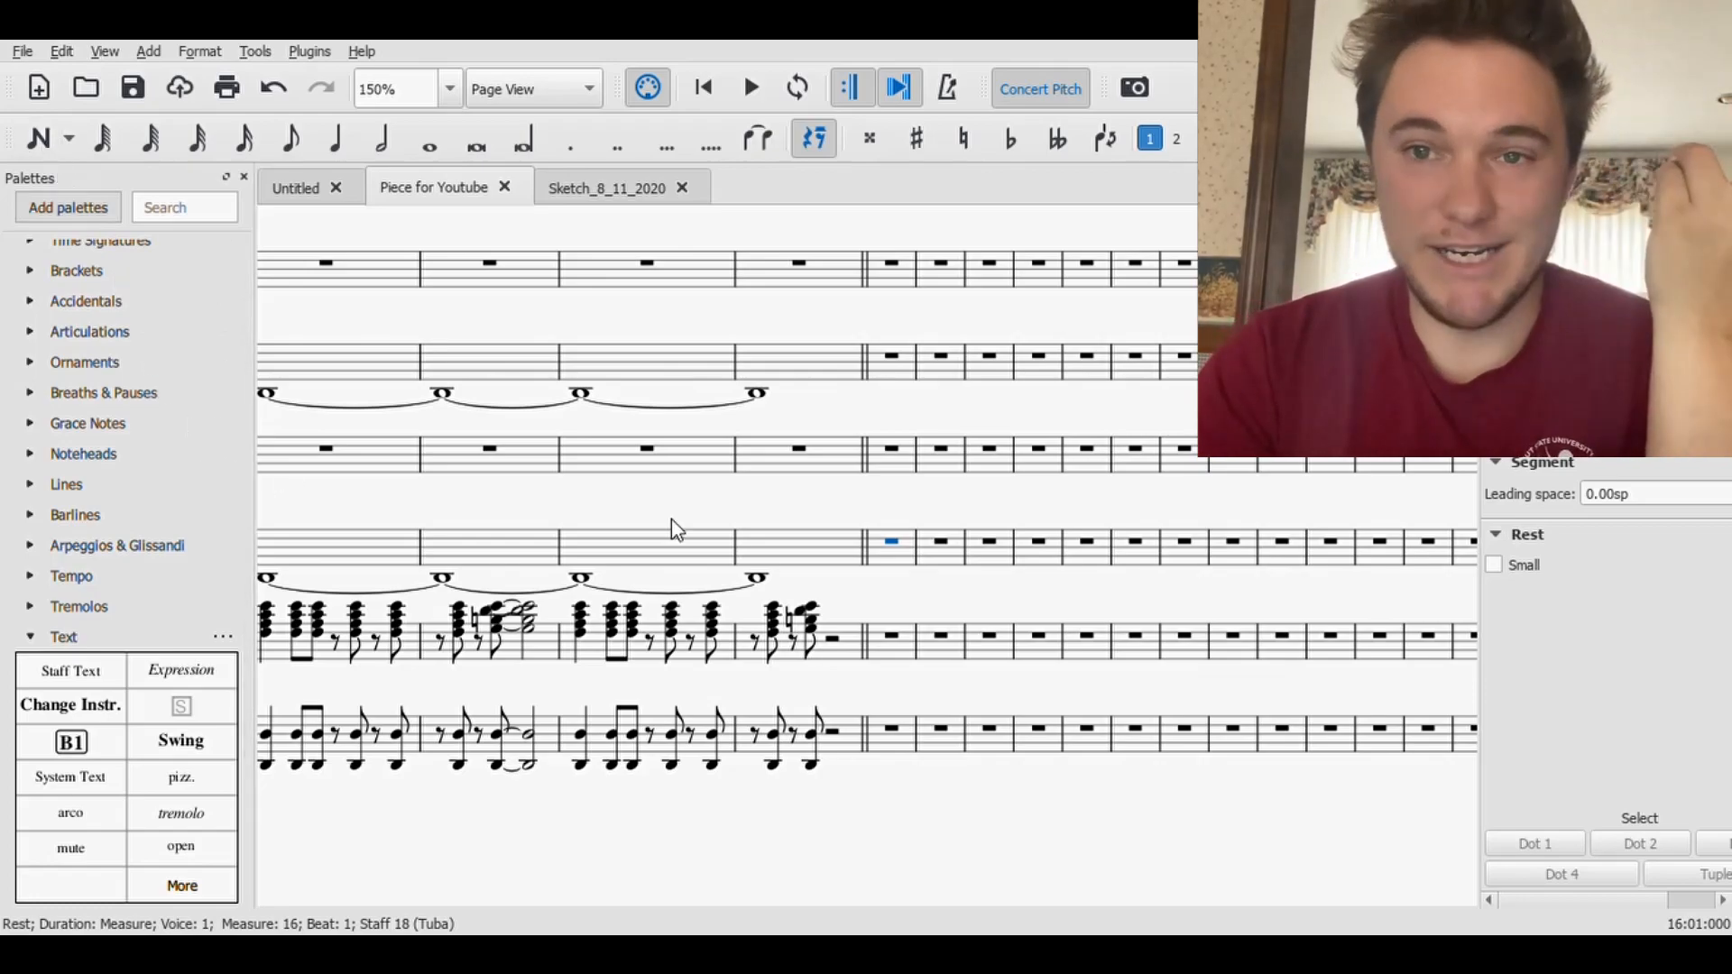
- Enter an eighth-note D2 at the start of measure 16 in the Baritone Saxophone staff
{"action": "scroll", "coordinate": [918, 587], "scroll_direction": "up", "scroll_amount": 1}
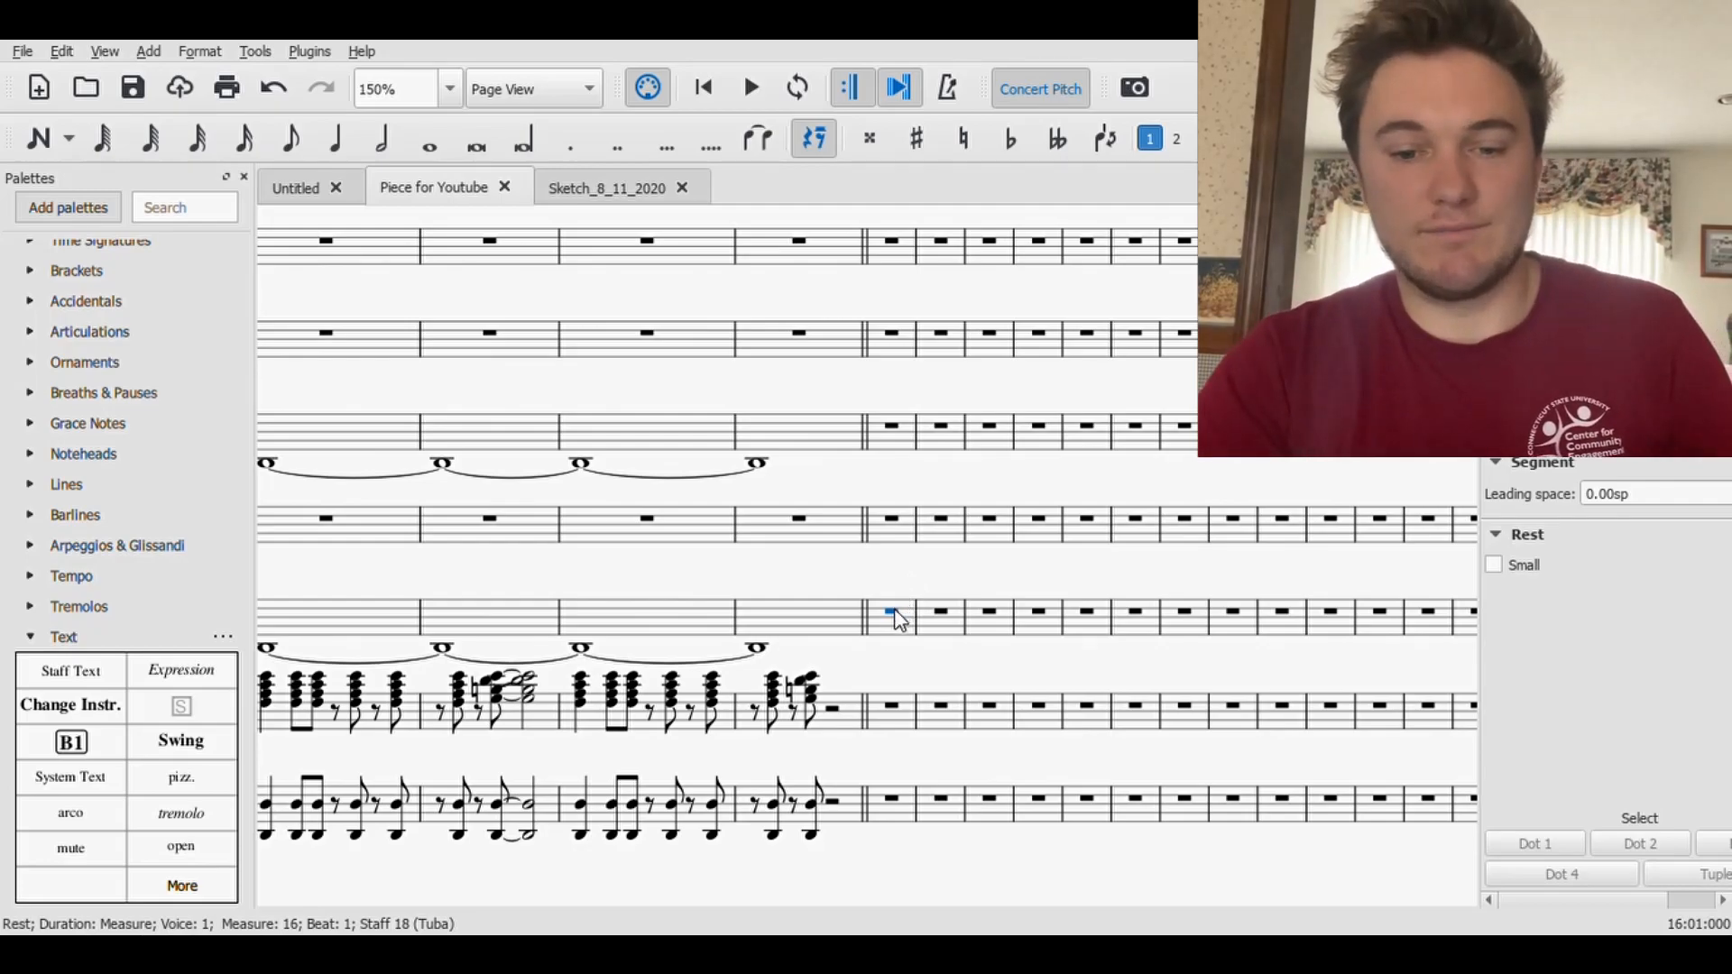
{"action": "scroll", "coordinate": [980, 476], "scroll_direction": "up", "scroll_amount": 4}
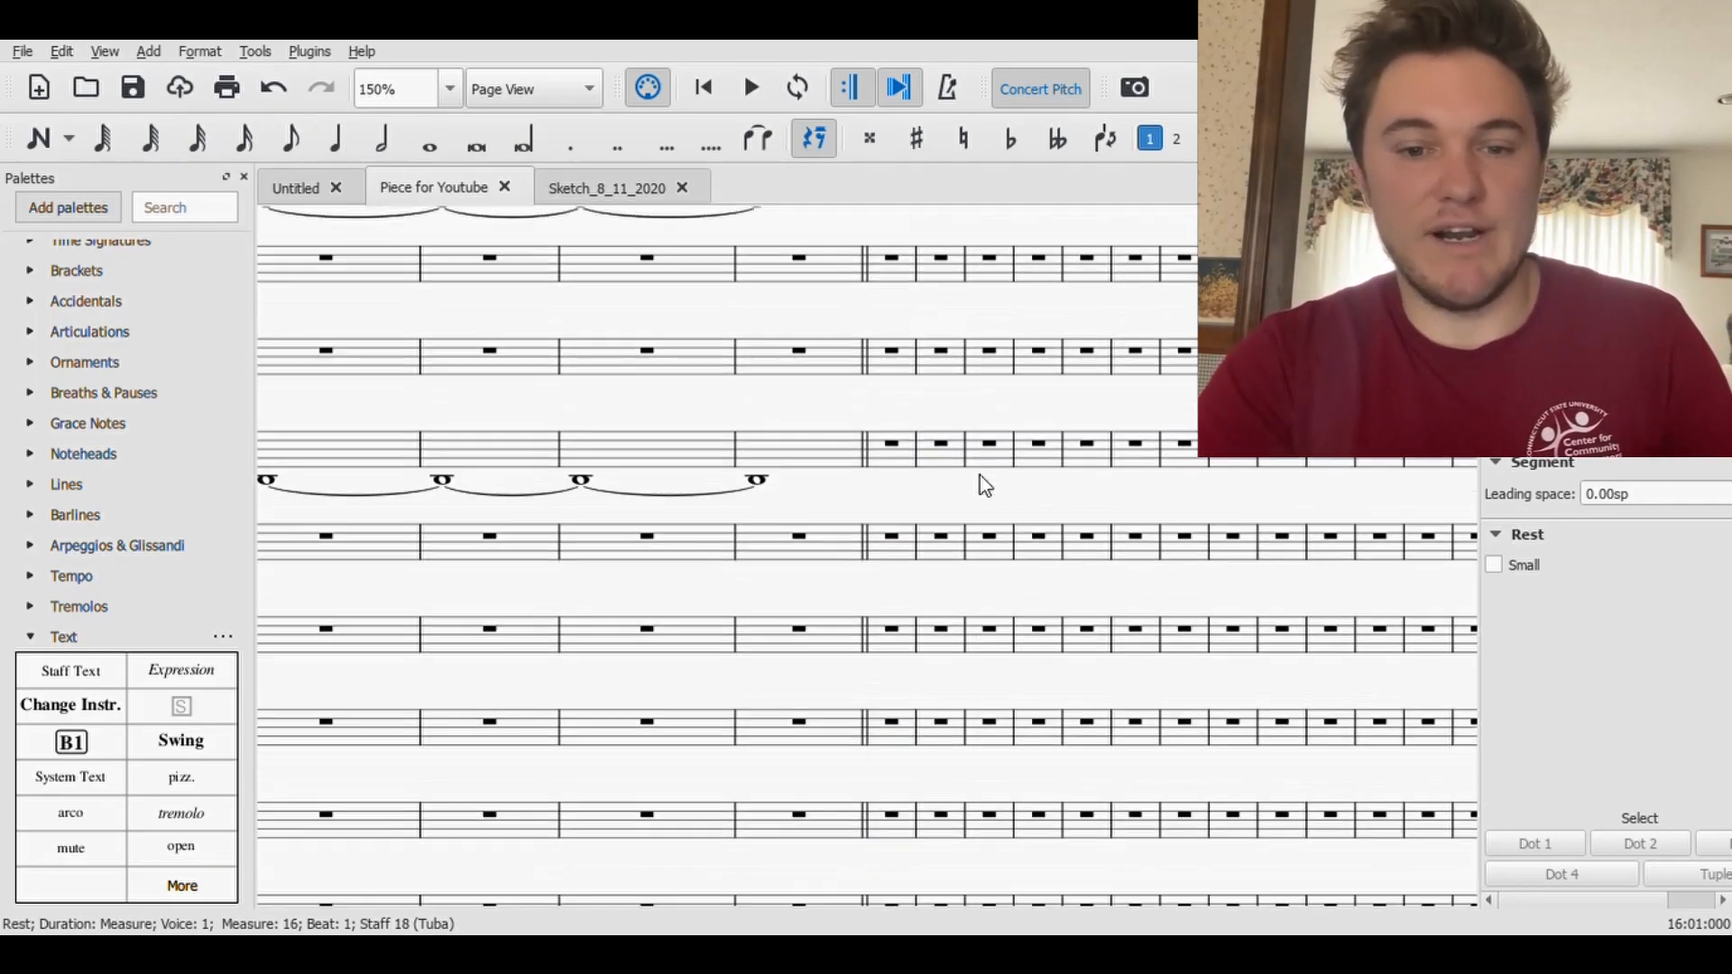
{"action": "left_click_drag", "start_coordinate": [866, 421], "coordinate": [1020, 326]}
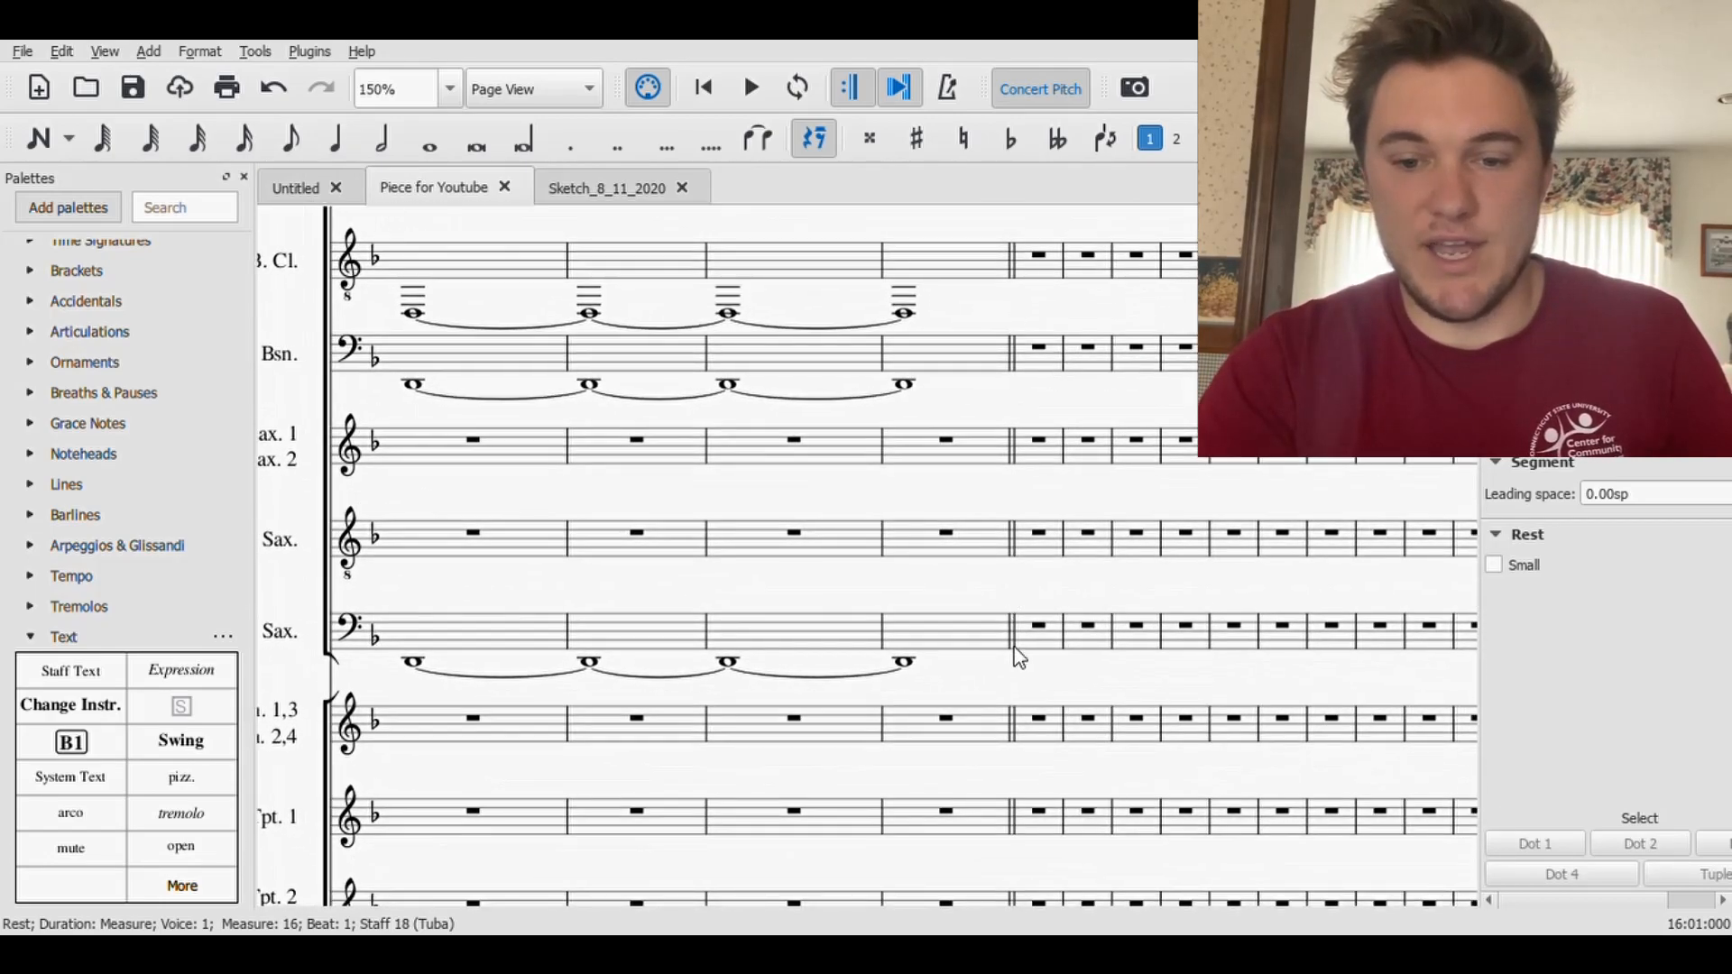
{"action": "left_click_drag", "start_coordinate": [1047, 691], "coordinate": [988, 539]}
{"action": "left_click", "coordinate": [988, 539]}
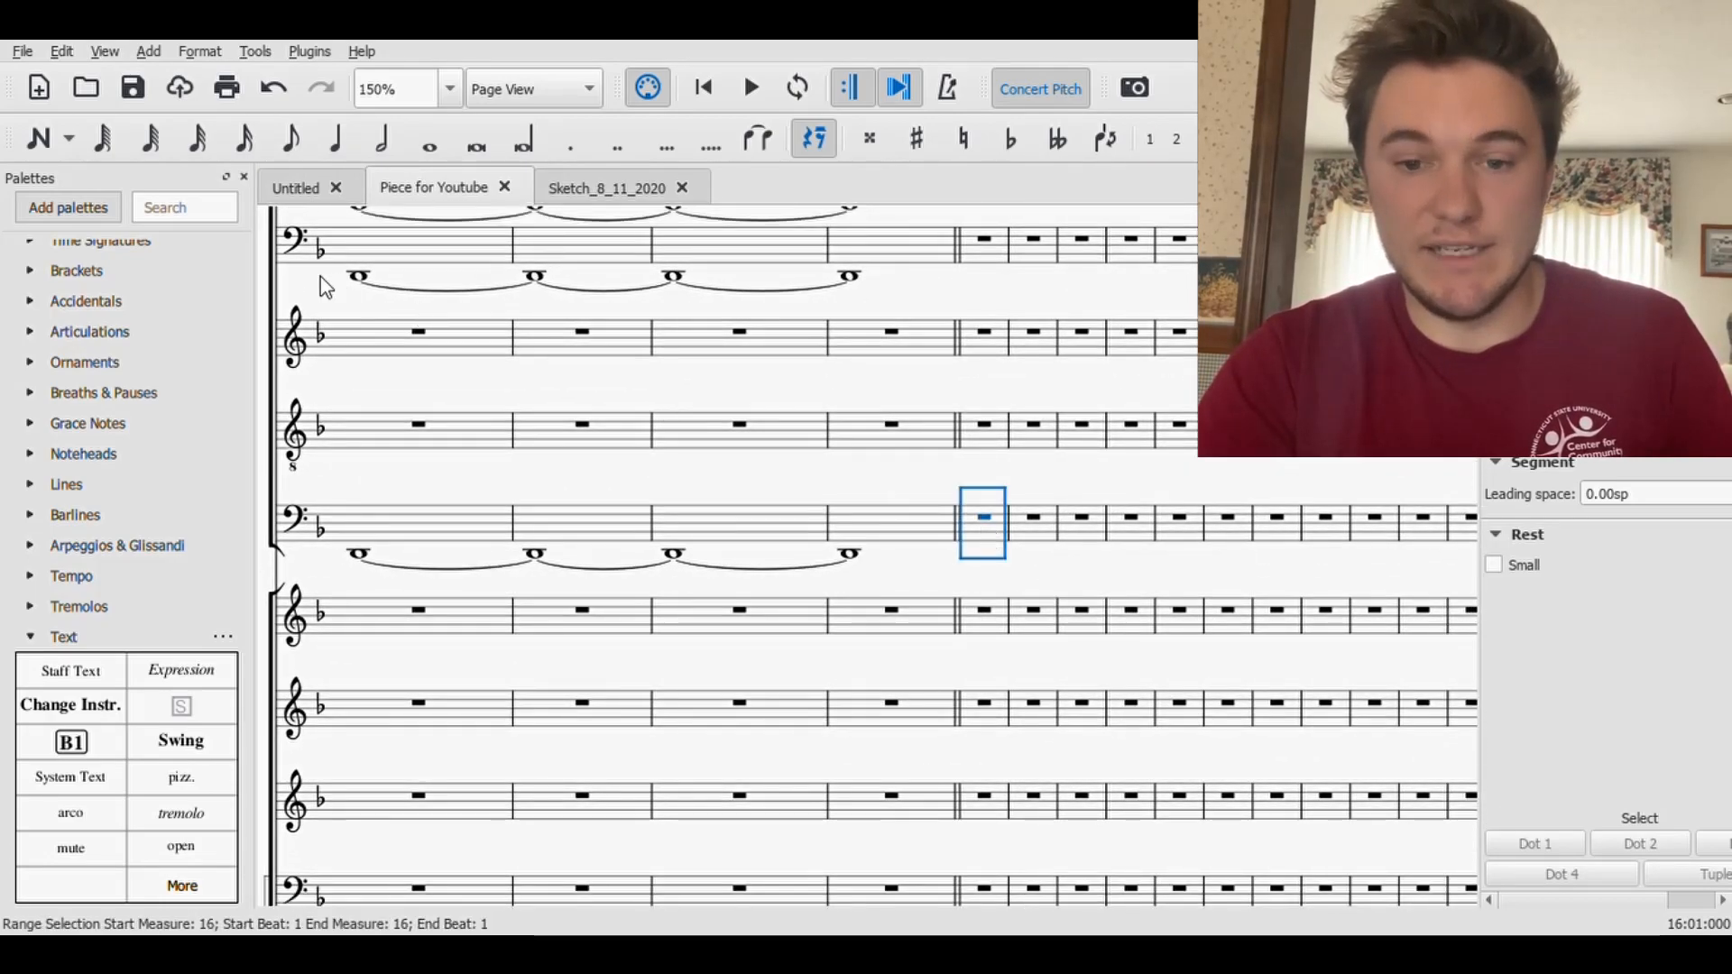
{"action": "left_click", "coordinate": [984, 518]}
{"action": "left_click", "coordinate": [37, 138]}
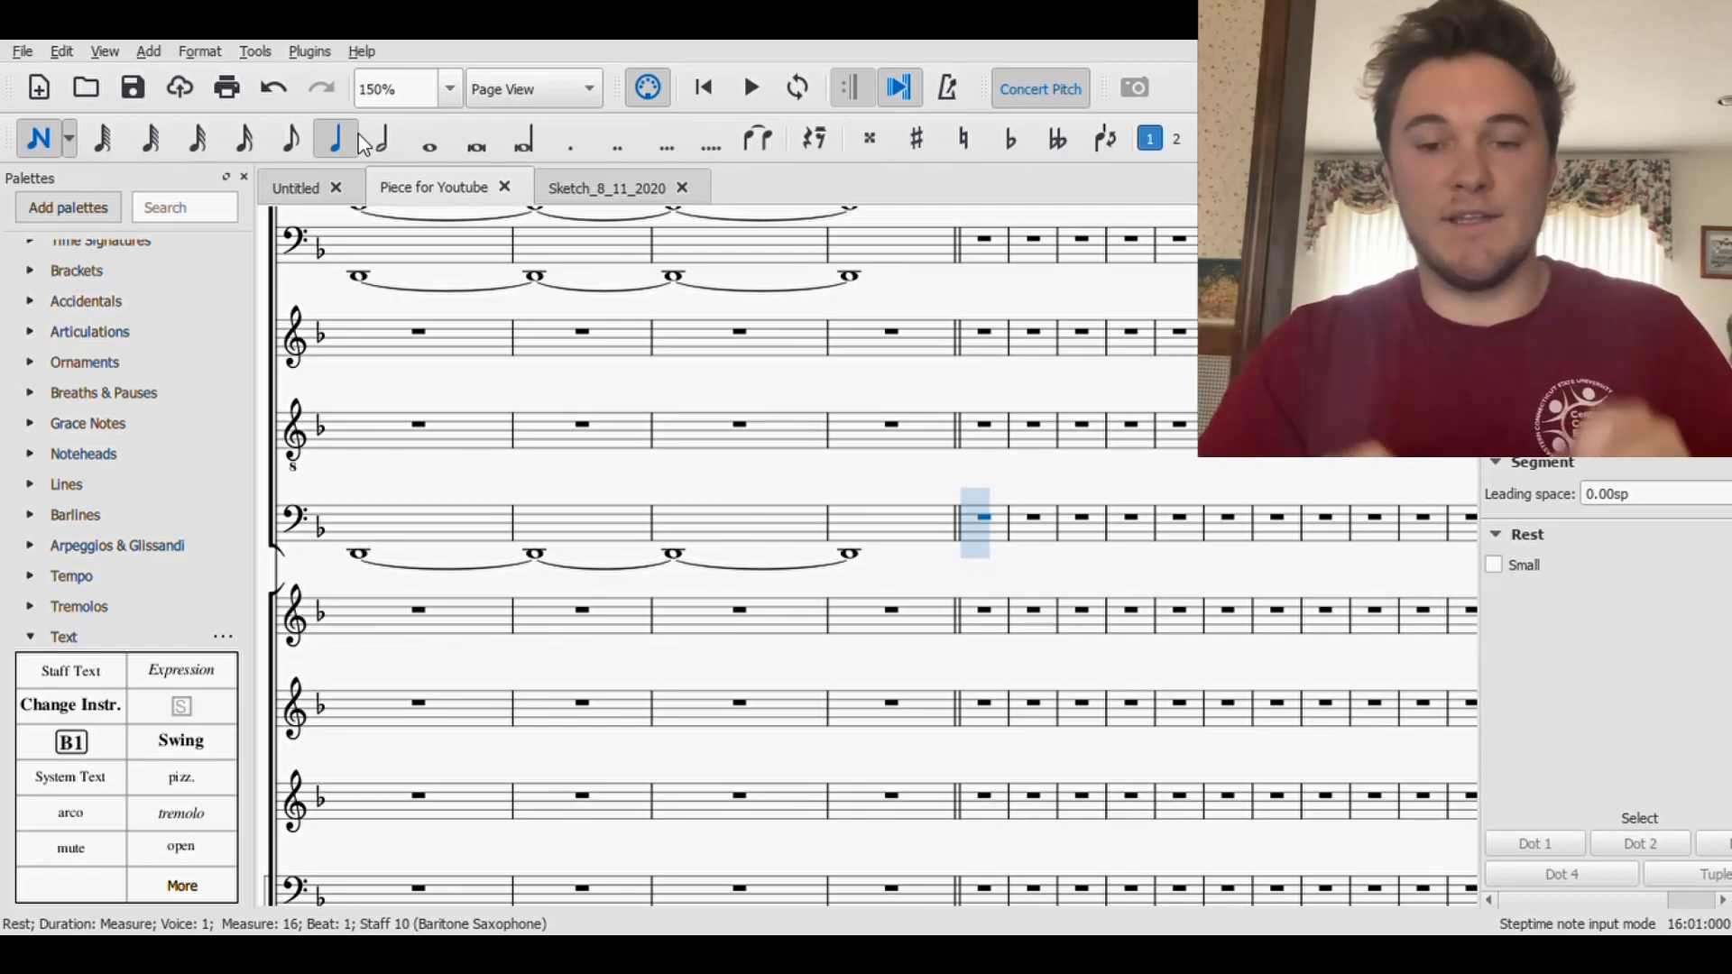
{"action": "left_click", "coordinate": [290, 141]}
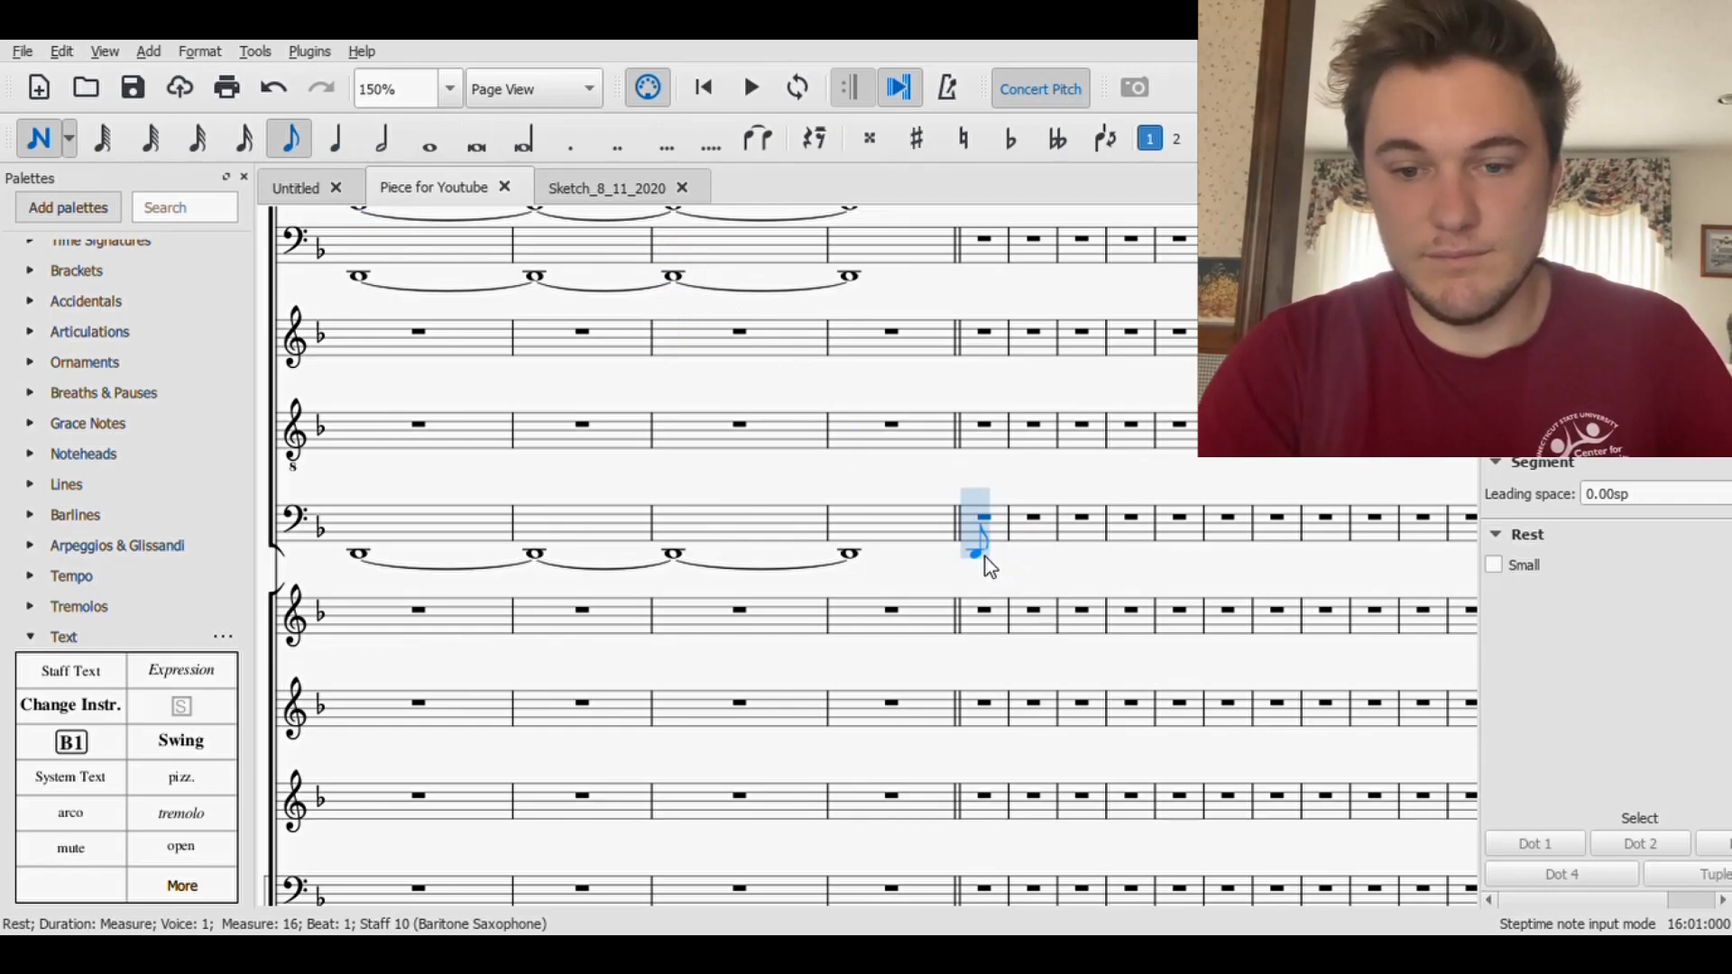
{"action": "left_click", "coordinate": [985, 558]}
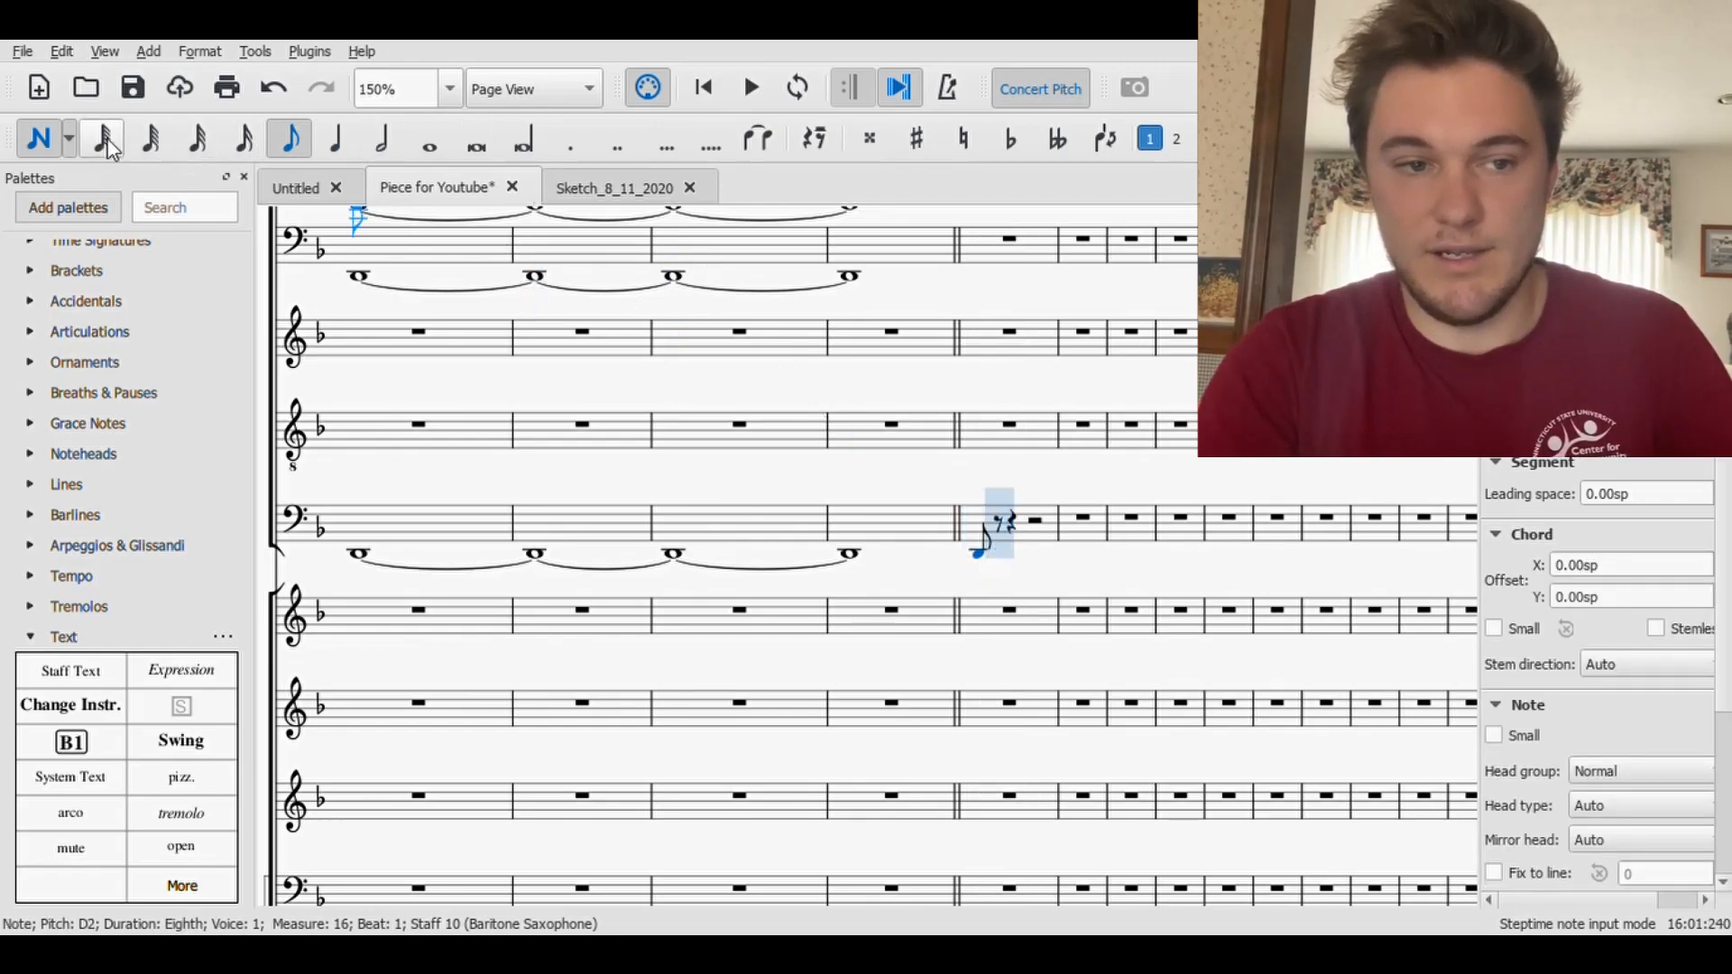
{"action": "key", "text": "Escape"}
- Try to split the eighth rest after the D2 in measure 16 into sixteenth rests for note entry
{"action": "left_click", "coordinate": [1000, 527]}
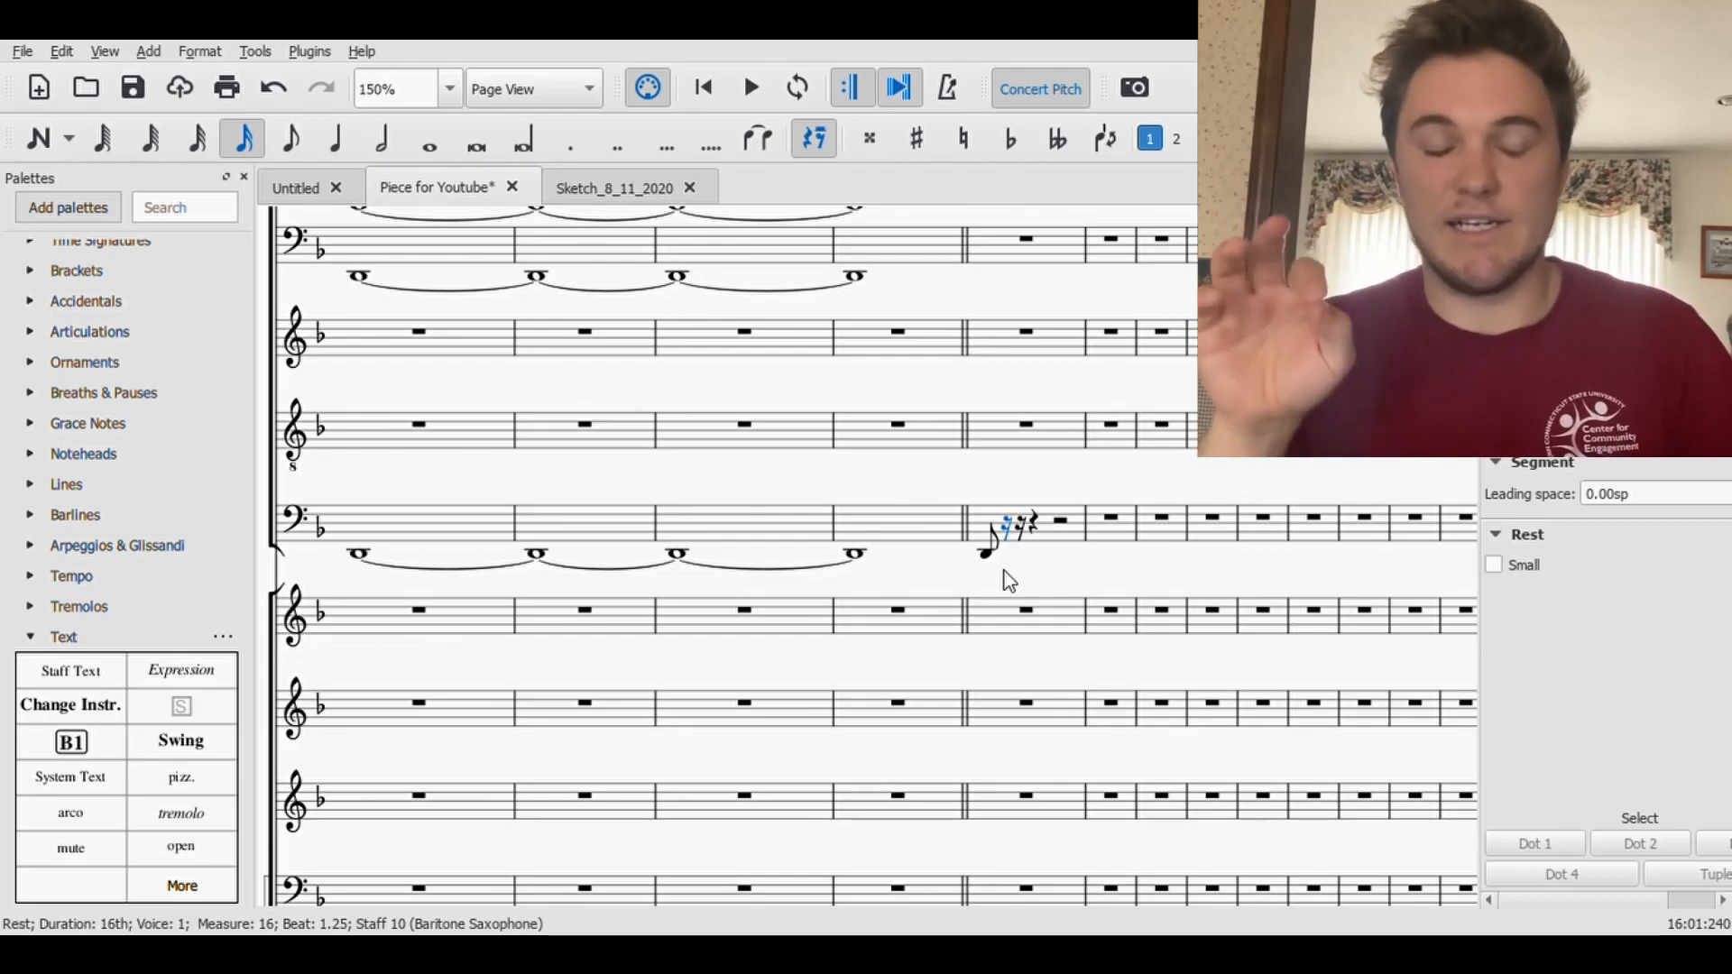
{"action": "left_click", "coordinate": [1019, 534]}
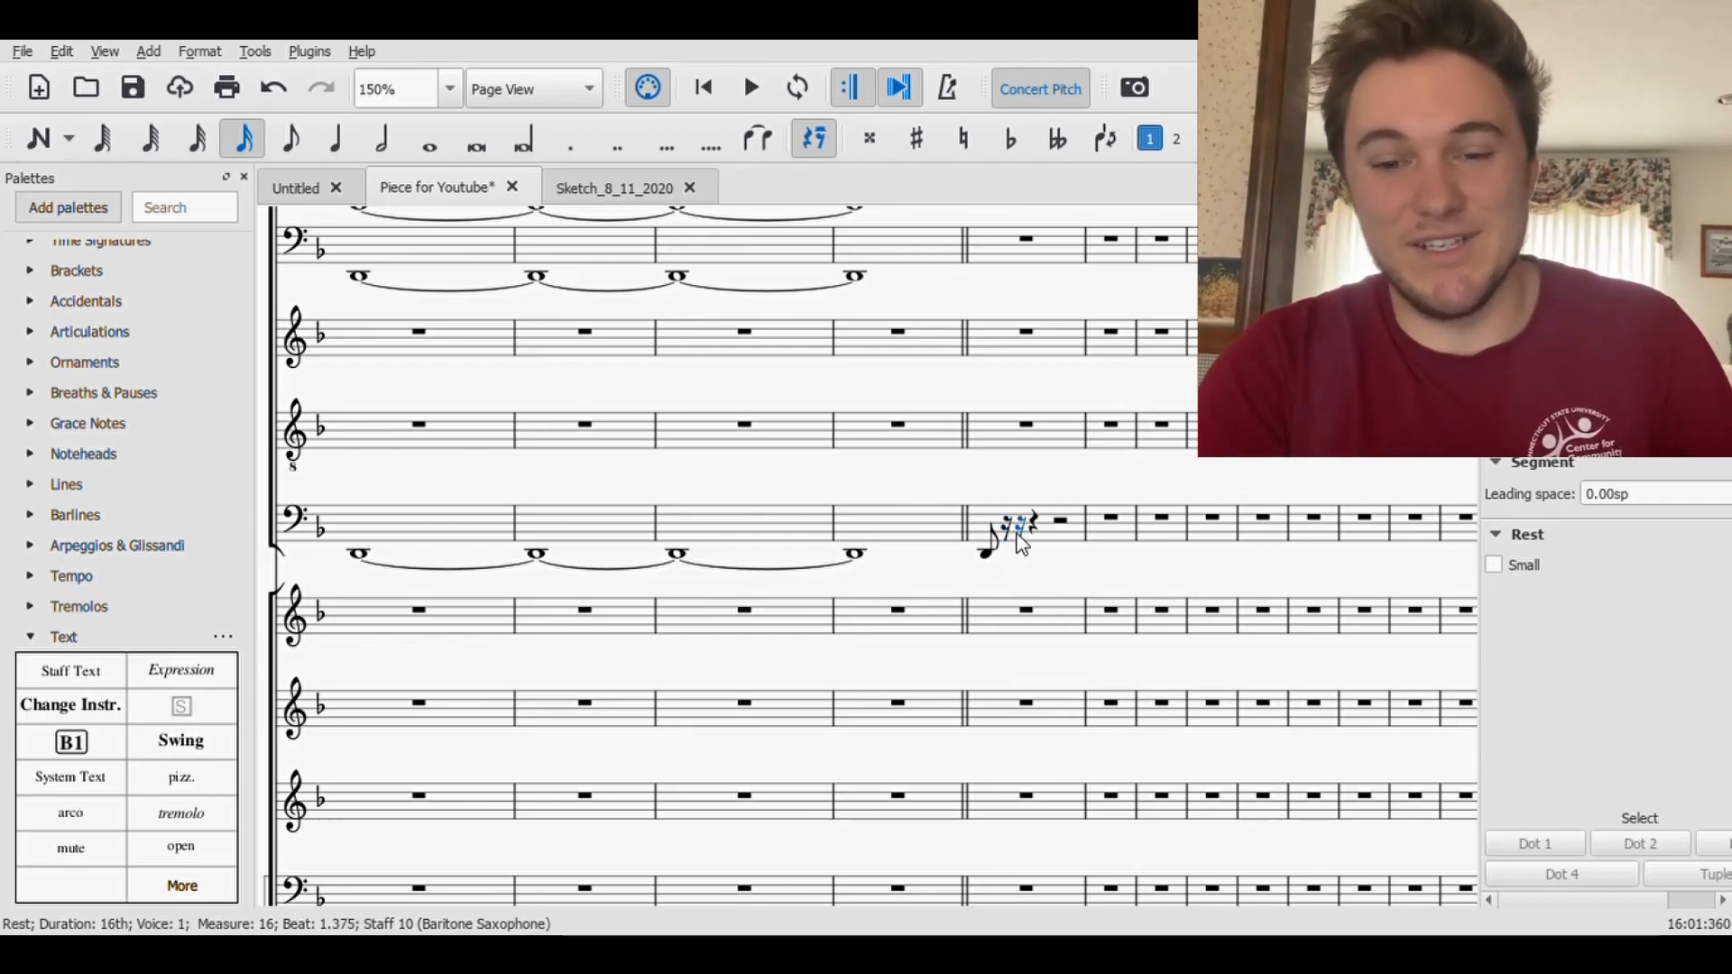
{"action": "left_click", "coordinate": [40, 143]}
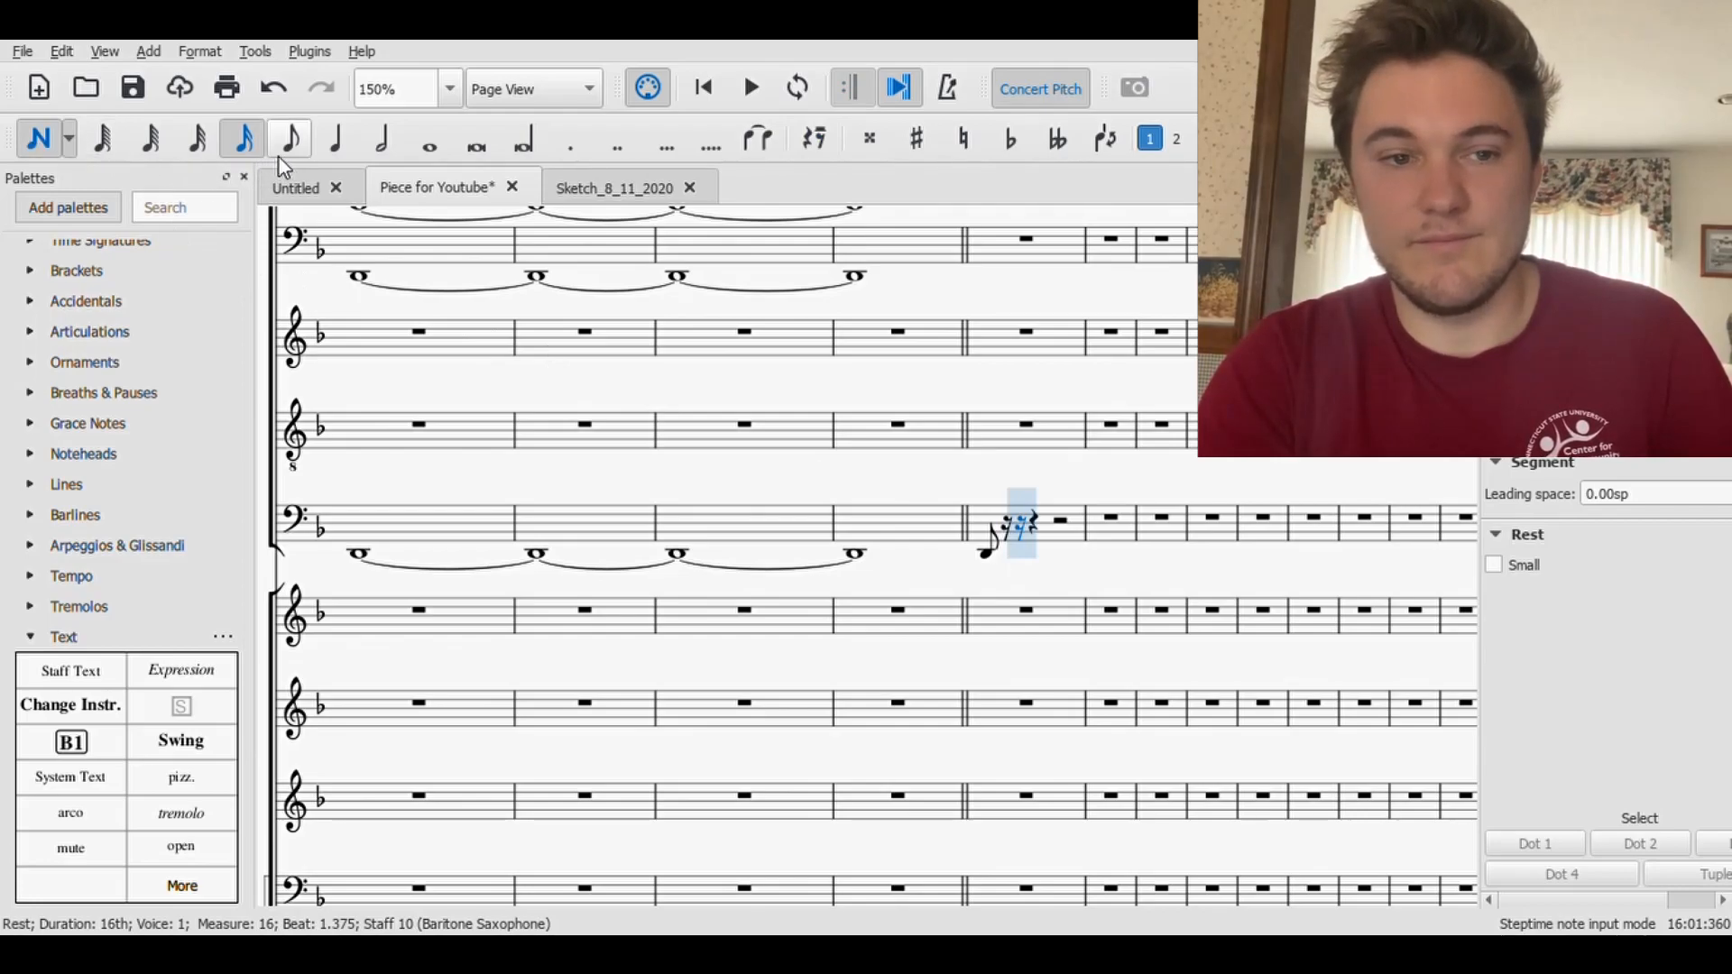
{"action": "key", "text": "Escape"}
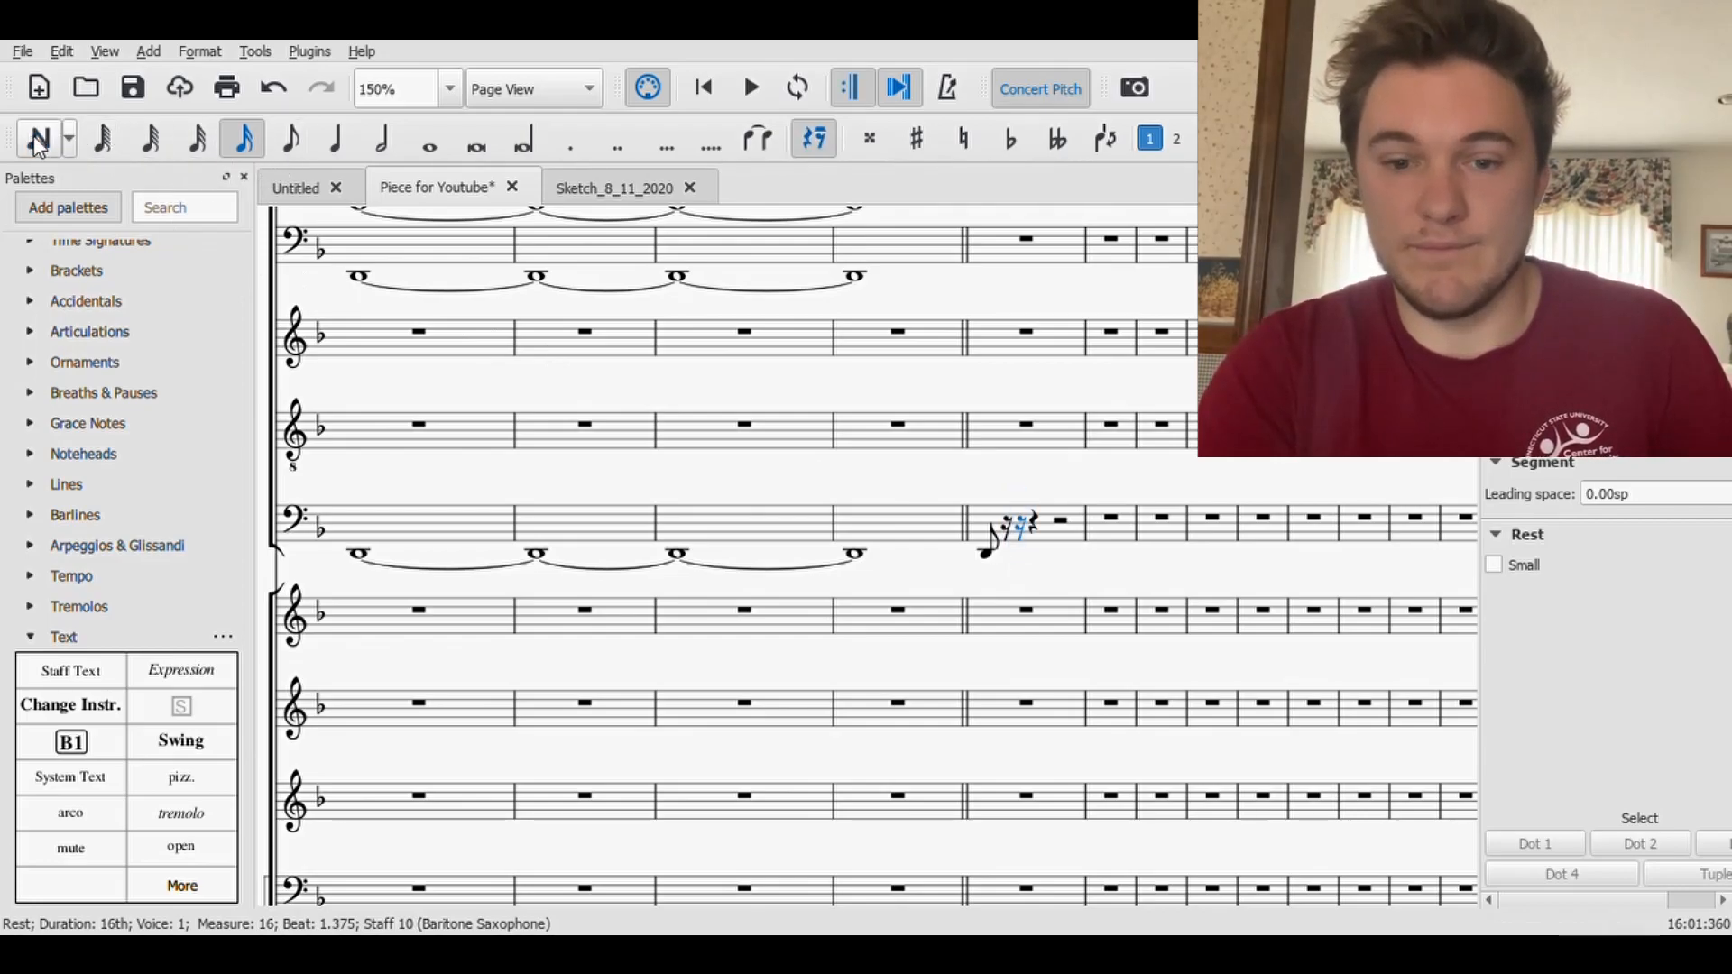
- Change the D2 at the start of measure 16 in the Baritone Saxophone to a dotted eighth
{"action": "left_click", "coordinate": [986, 555]}
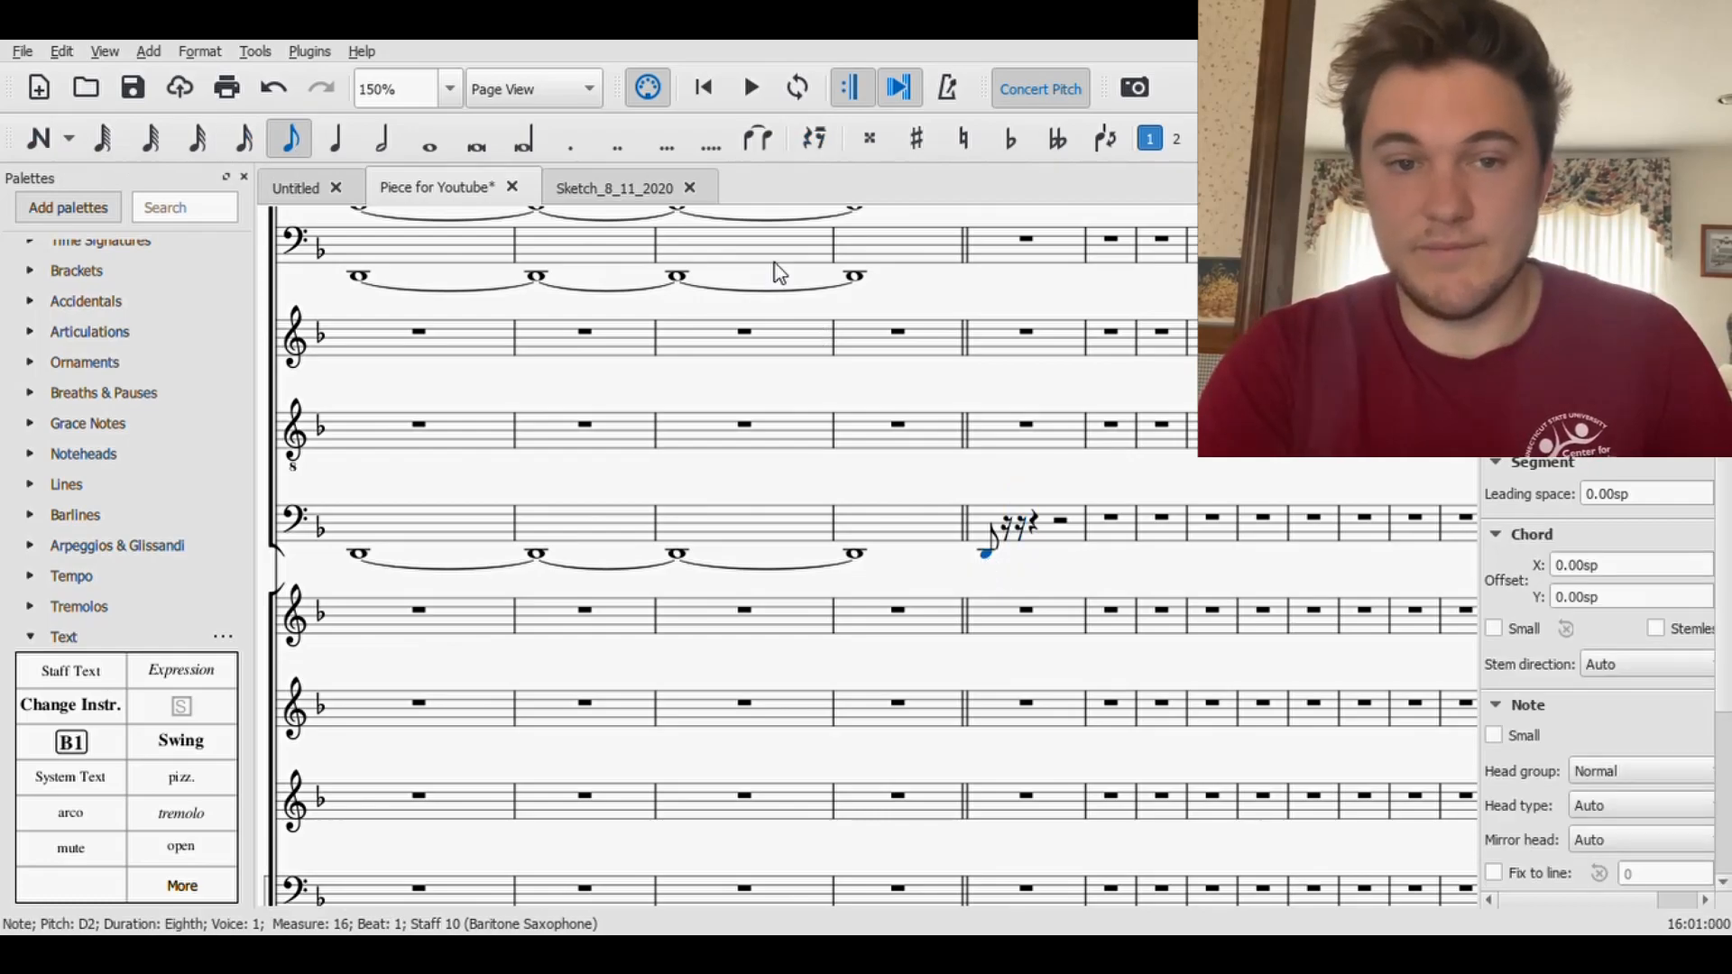
{"action": "left_click", "coordinate": [575, 145]}
{"action": "left_click", "coordinate": [36, 137]}
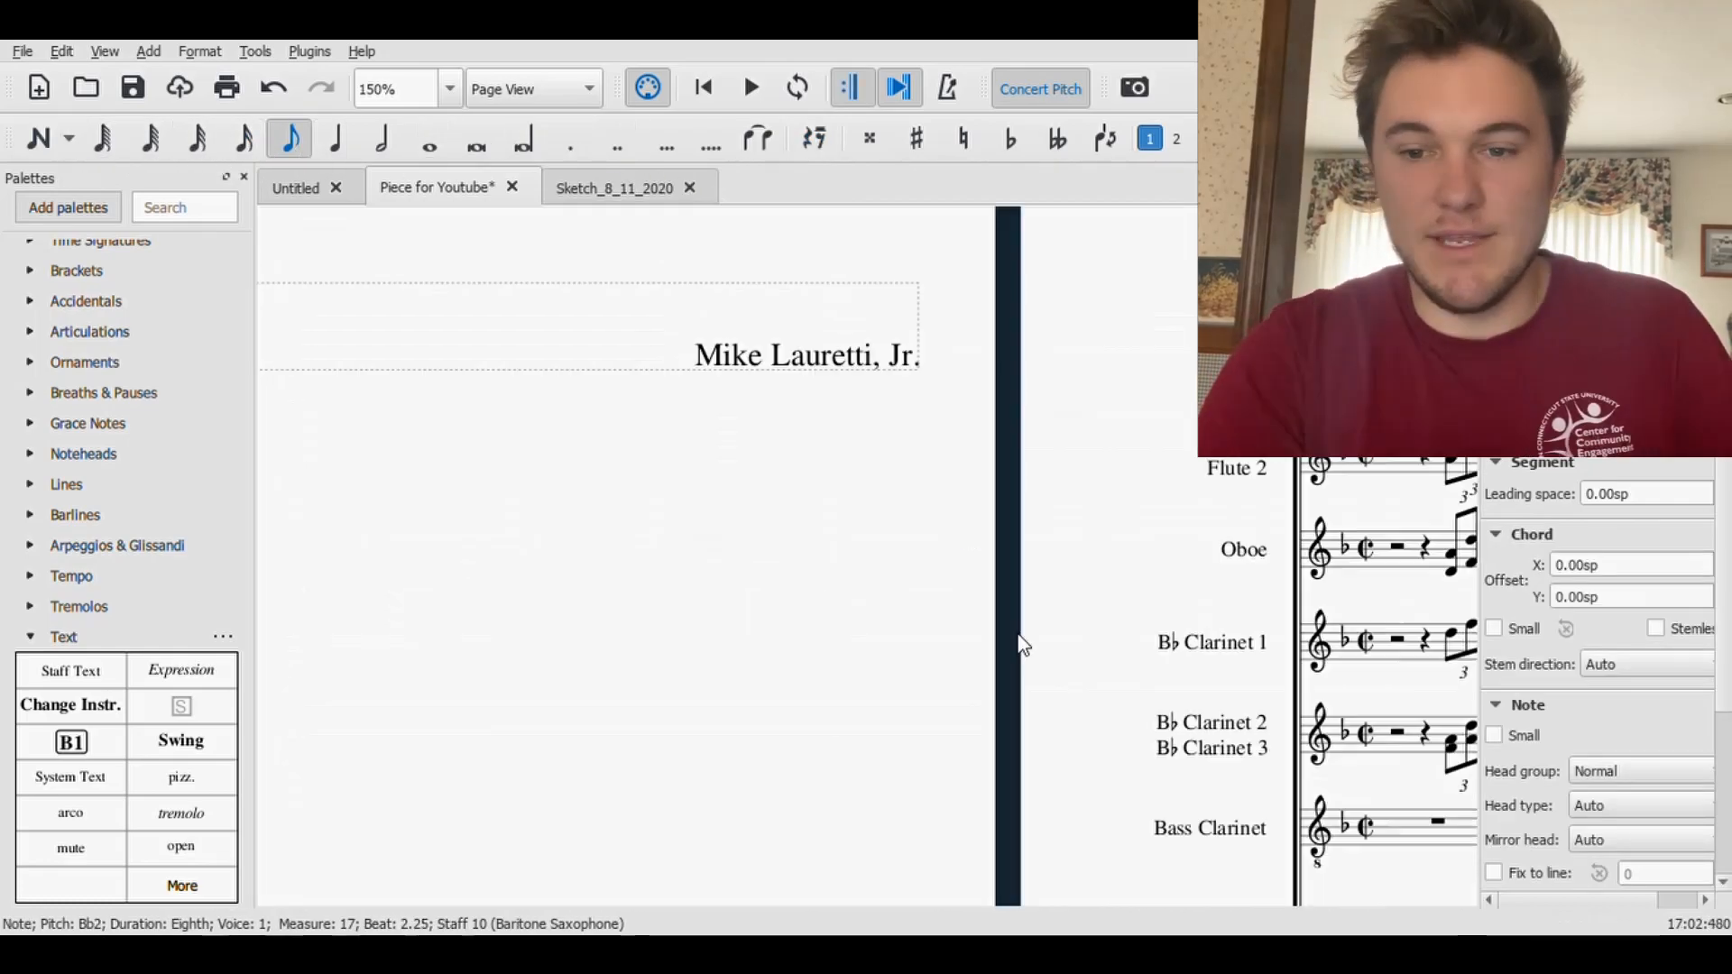
- Delete the eighth-note Bb2 on beat 2.25 of measure 17 in the Baritone Saxophone staff
{"action": "left_click_drag", "start_coordinate": [1022, 643], "coordinate": [279, 603]}
{"action": "left_click_drag", "start_coordinate": [1317, 462], "coordinate": [541, 355]}
{"action": "left_click_drag", "start_coordinate": [1153, 631], "coordinate": [603, 548]}
{"action": "left_click_drag", "start_coordinate": [1281, 565], "coordinate": [502, 445]}
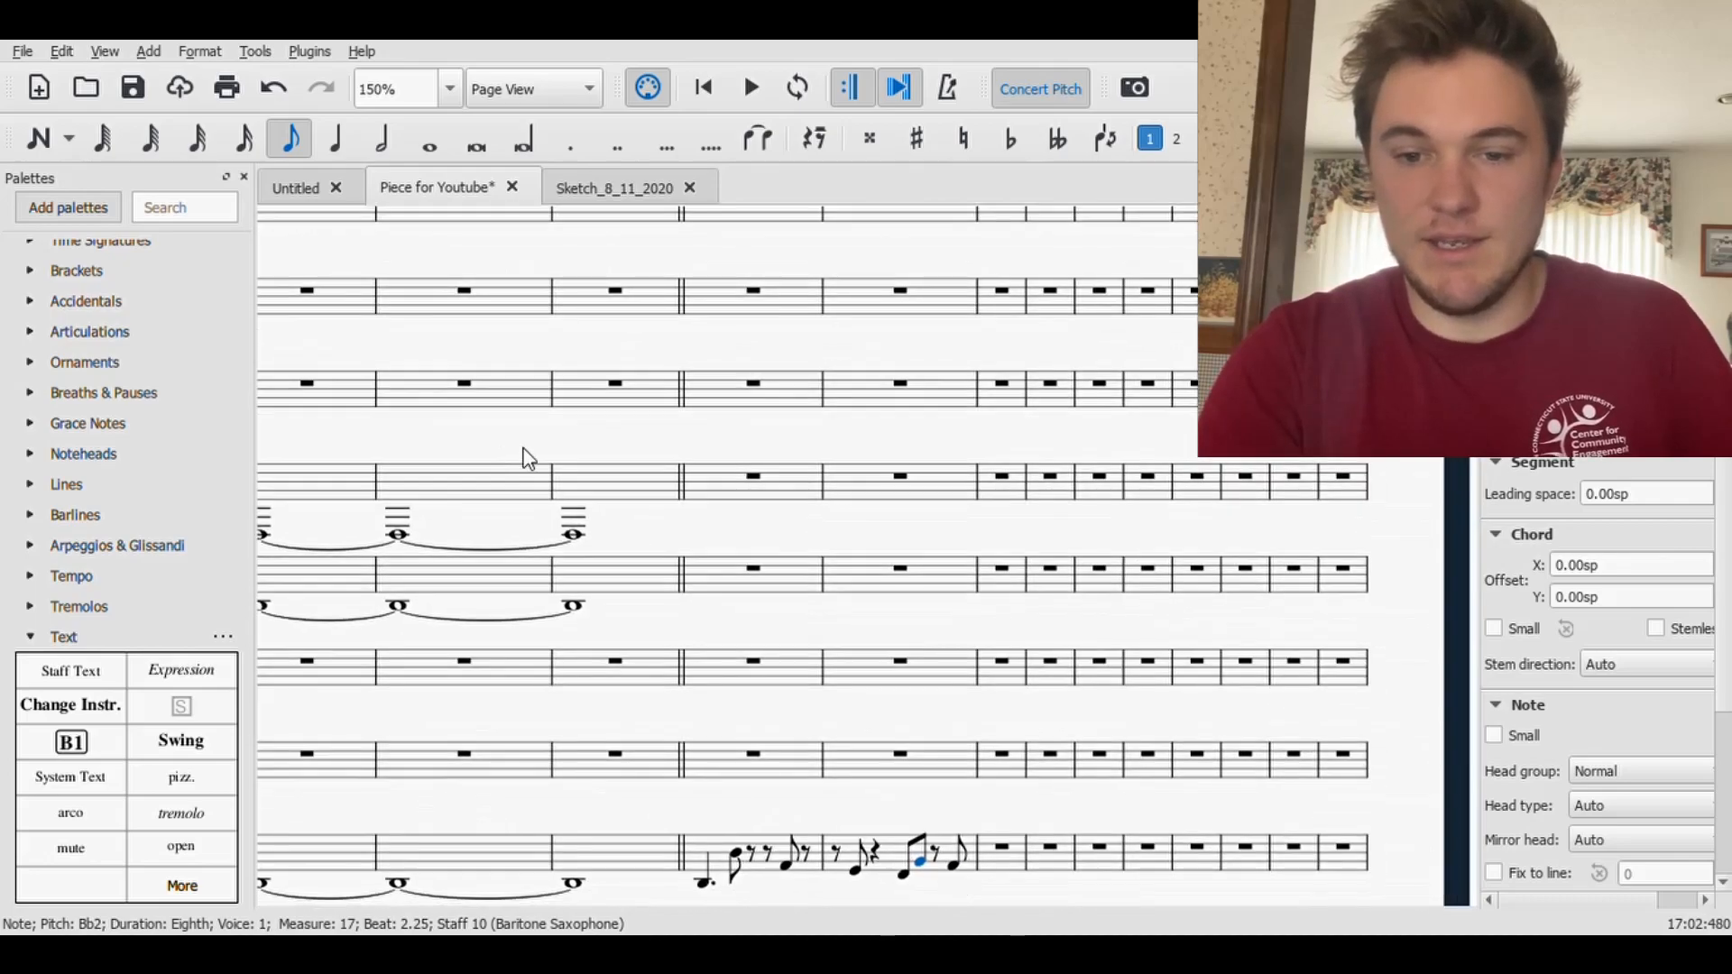
{"action": "left_click_drag", "start_coordinate": [1012, 548], "coordinate": [664, 288]}
{"action": "left_click_drag", "start_coordinate": [596, 669], "coordinate": [875, 566]}
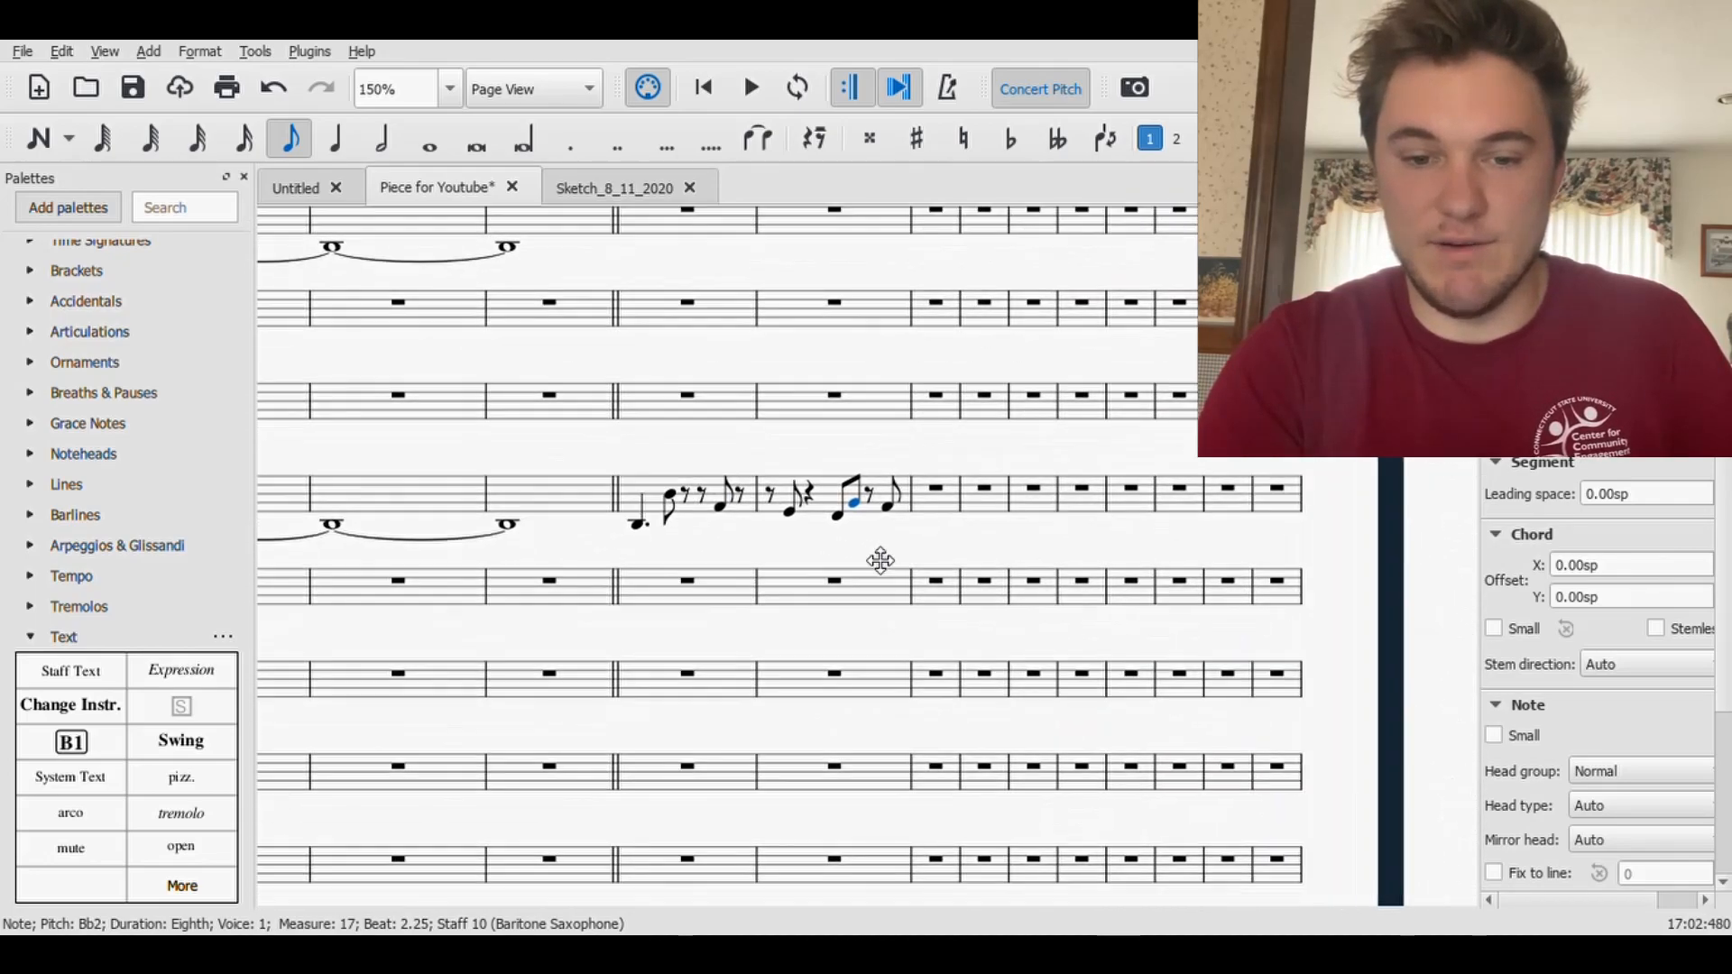
{"action": "key", "text": "Delete"}
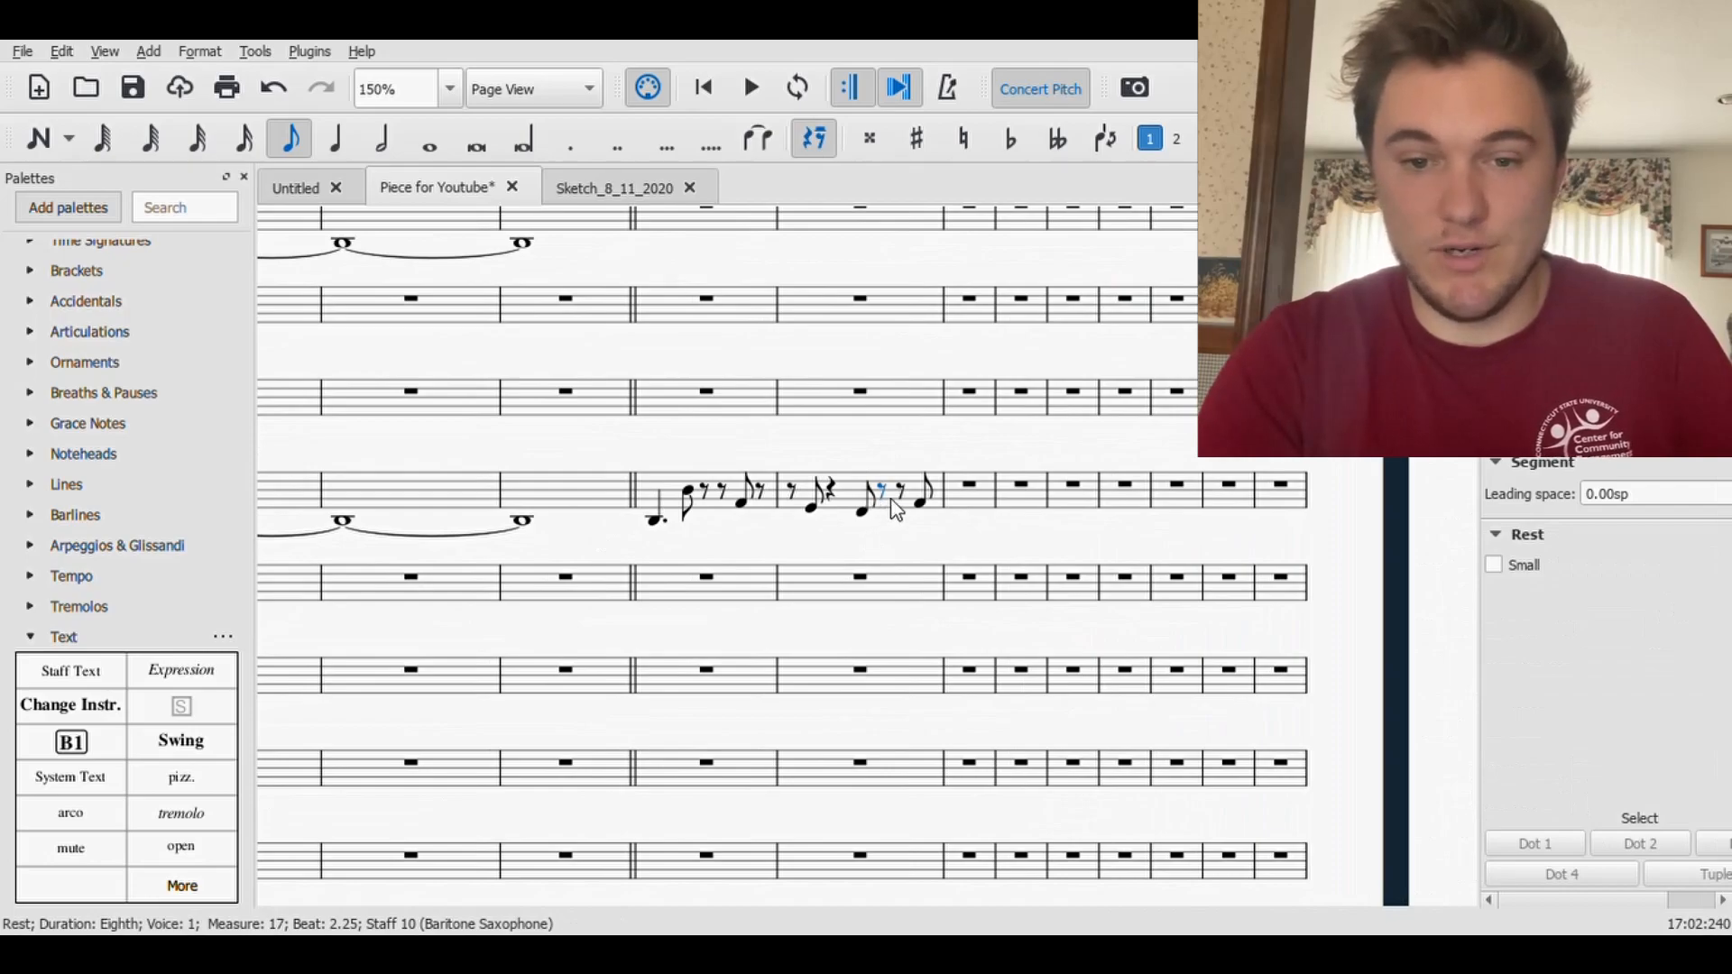
- Fill the second half of Baritone Saxophone measure 17 with two quarter notes, starting with G2 on beat 2
{"action": "left_click", "coordinate": [896, 508]}
{"action": "left_click", "coordinate": [38, 138]}
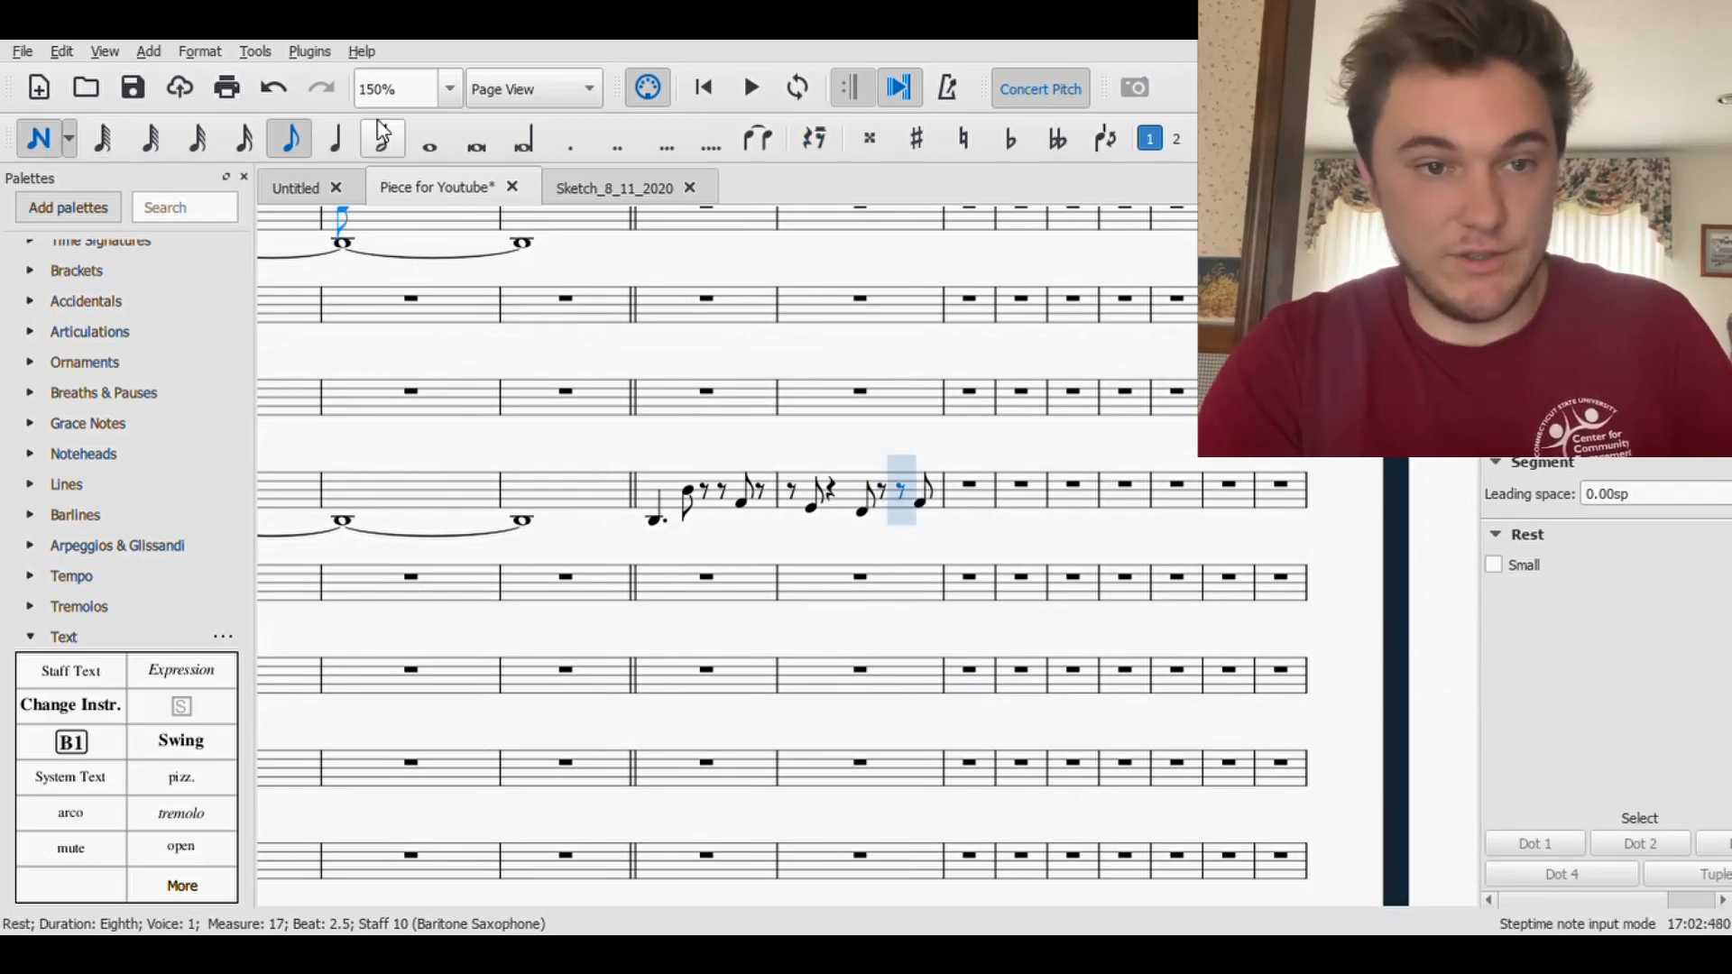
{"action": "left_click", "coordinate": [335, 138]}
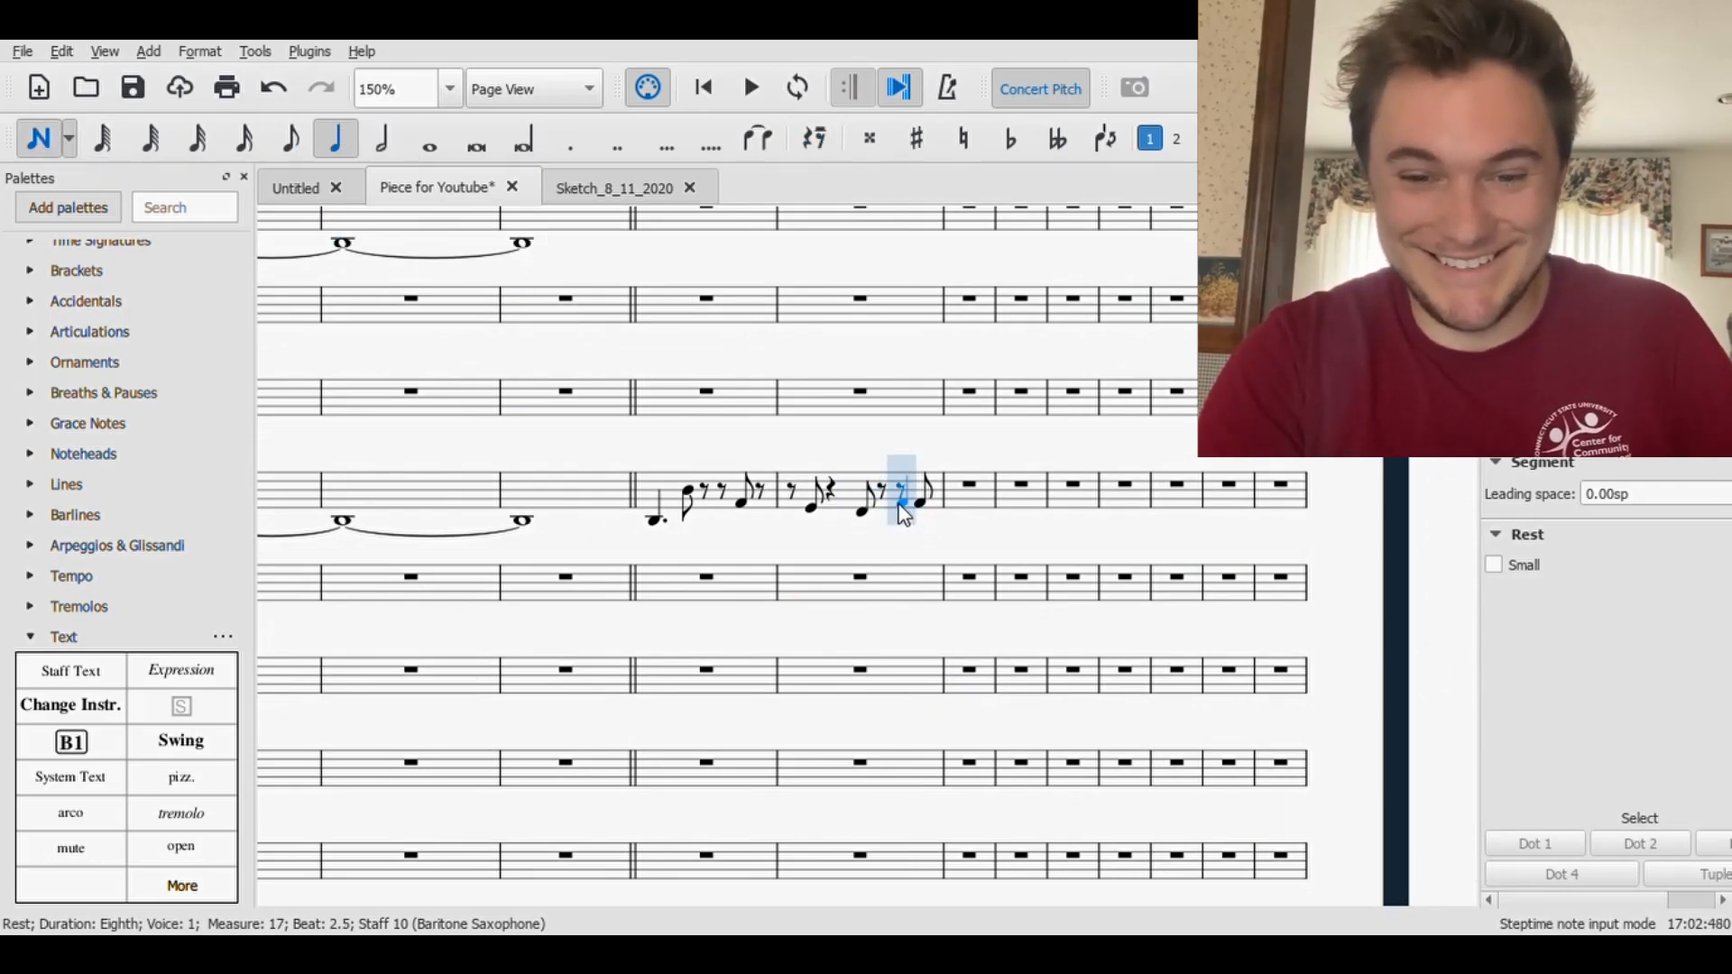
{"action": "left_click", "coordinate": [905, 508]}
{"action": "left_click", "coordinate": [839, 519]}
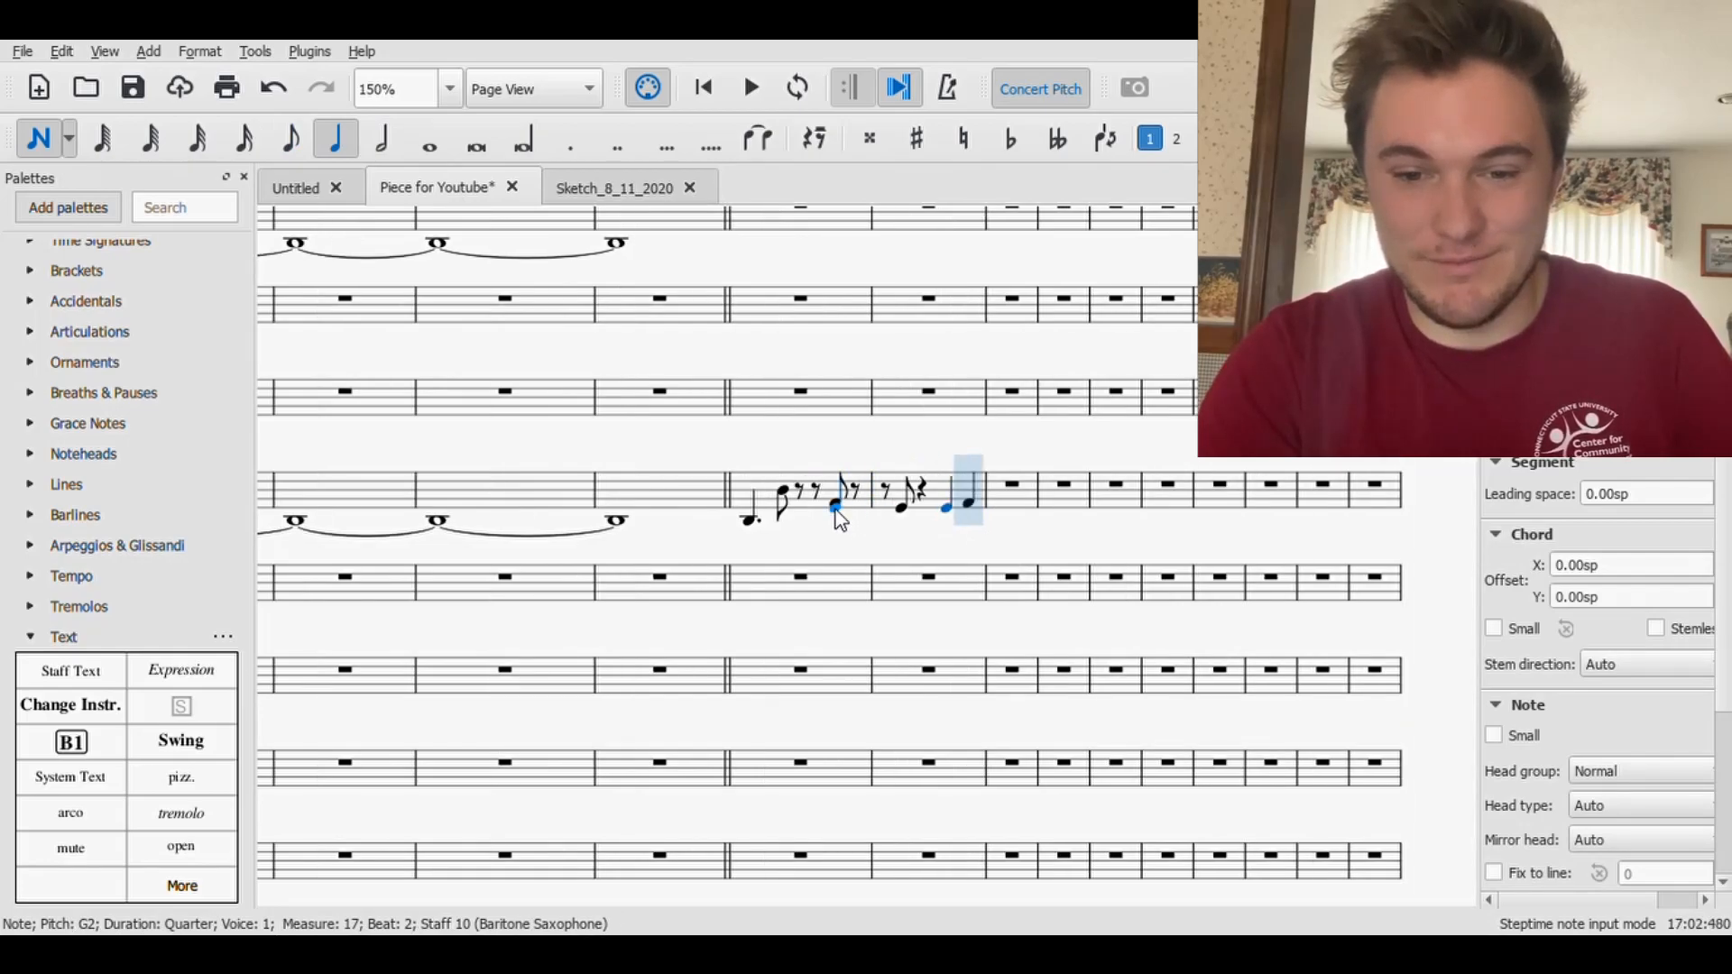
{"action": "key", "text": "Escape"}
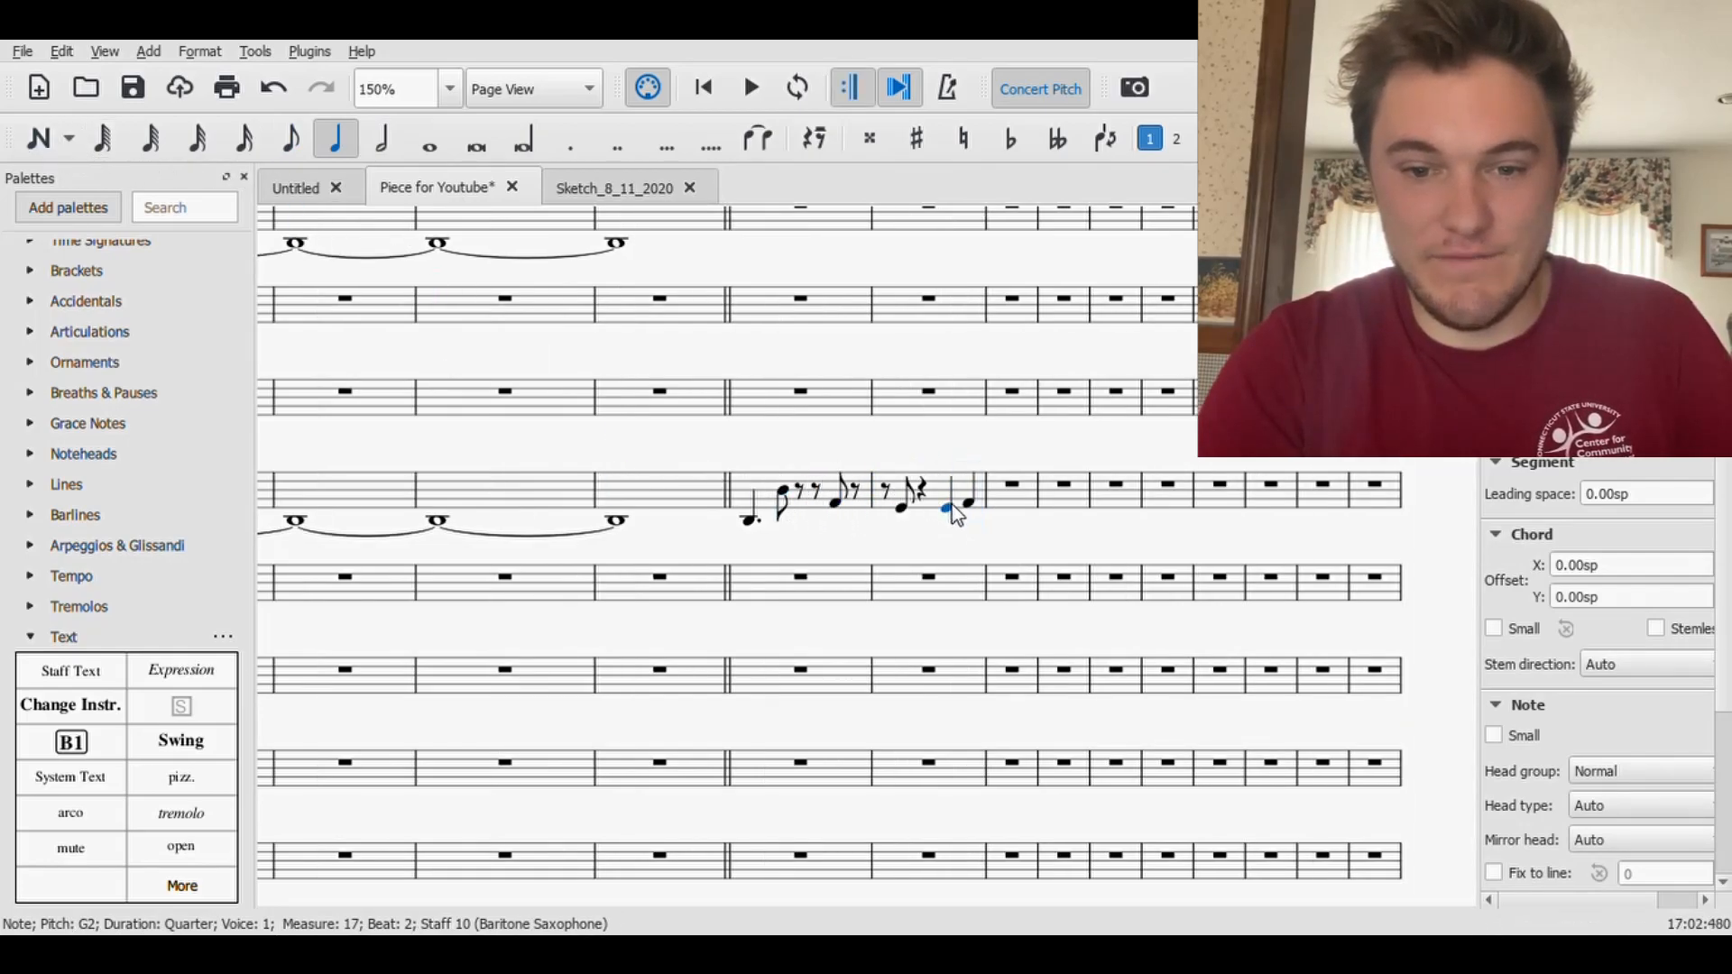
- Split the quarter rest in Baritone Saxophone measure 17 into eighths and enter an eighth-note F2 on beat 1.75
{"action": "left_click", "coordinate": [920, 496]}
{"action": "left_click", "coordinate": [275, 146]}
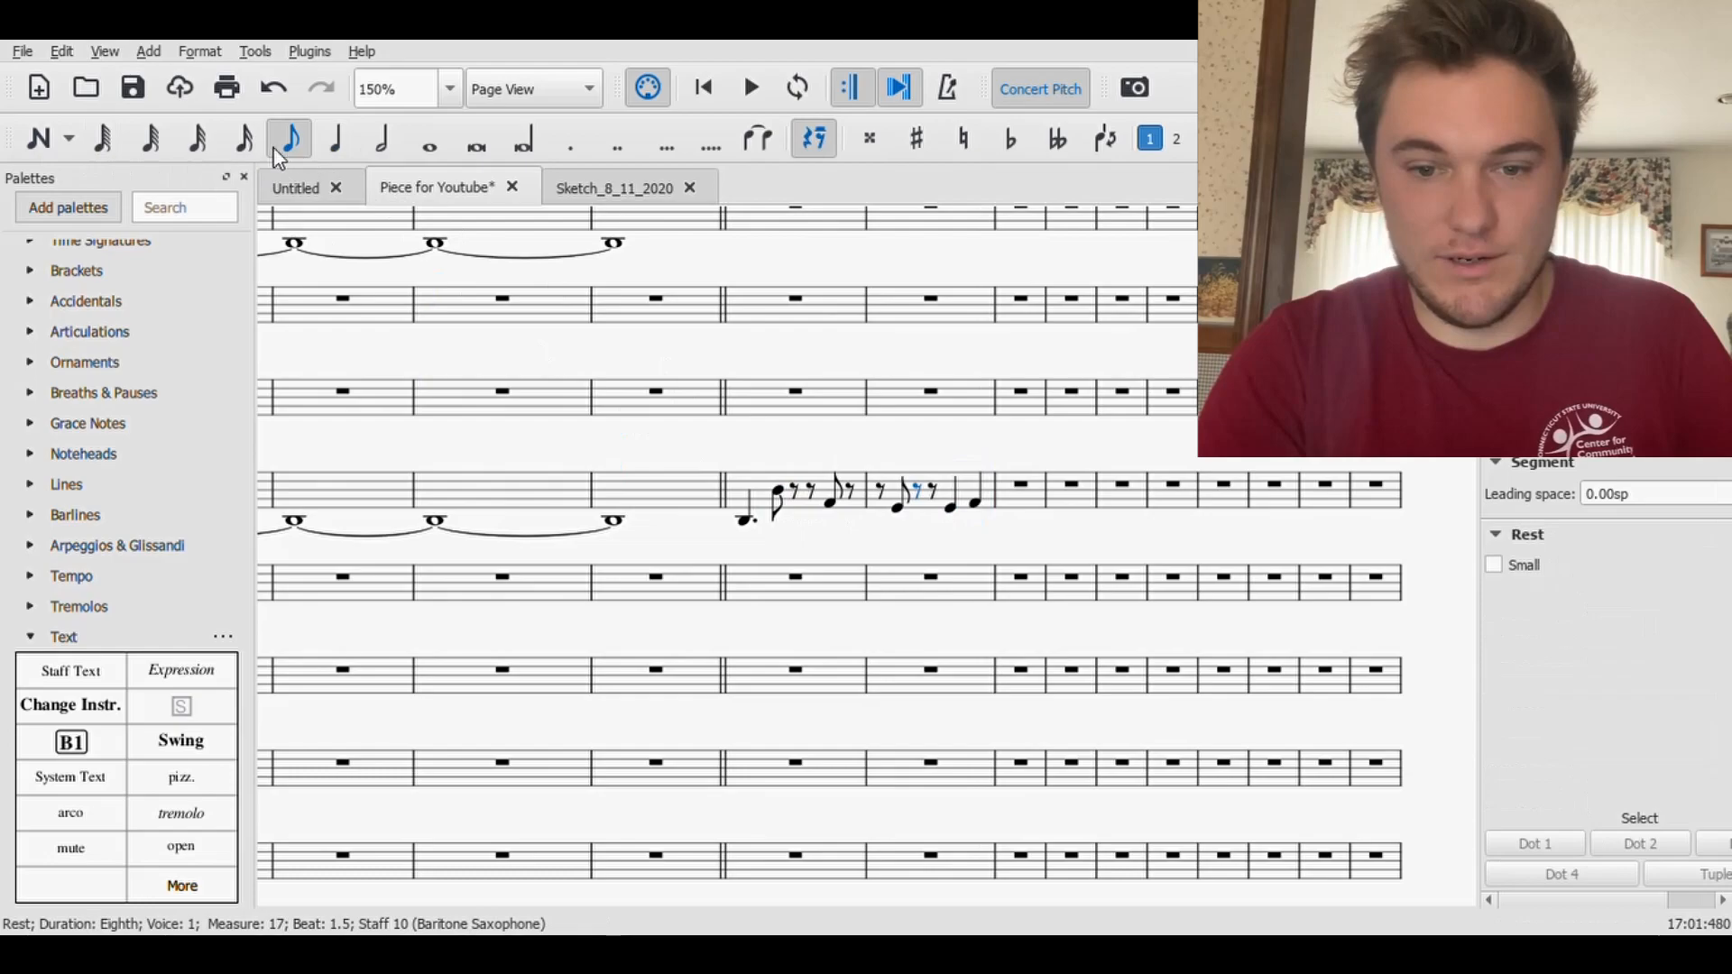
{"action": "left_click", "coordinate": [28, 132]}
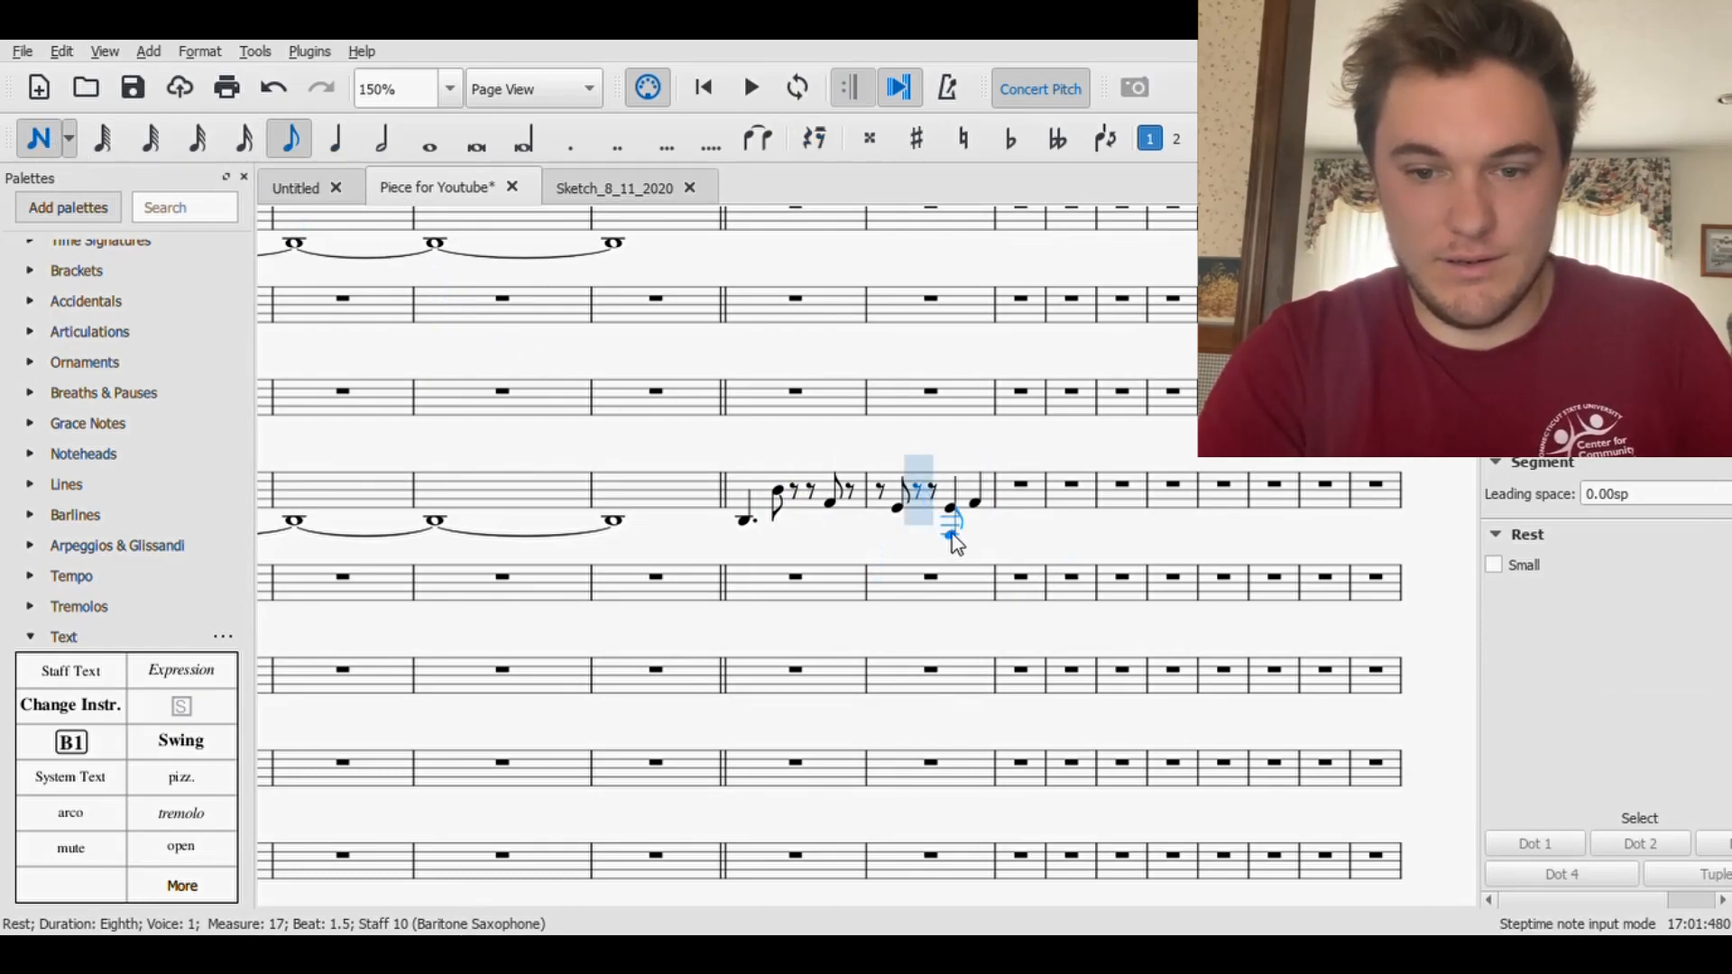
{"action": "left_click", "coordinate": [927, 521]}
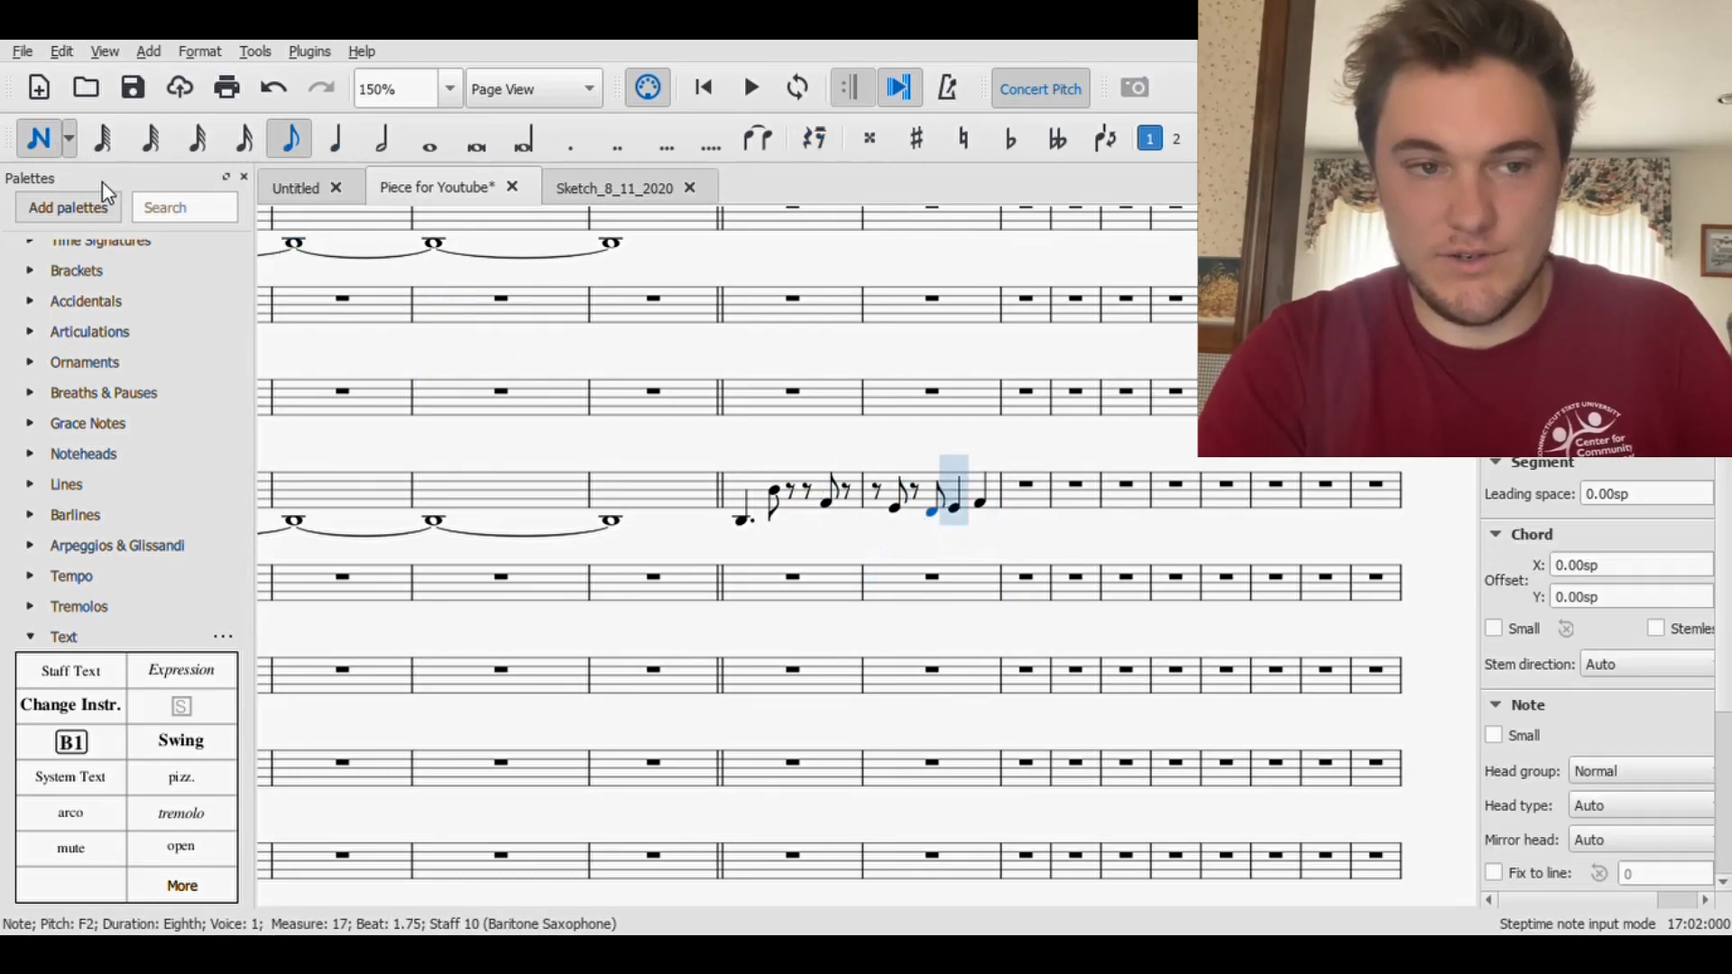
{"action": "left_click", "coordinate": [38, 138]}
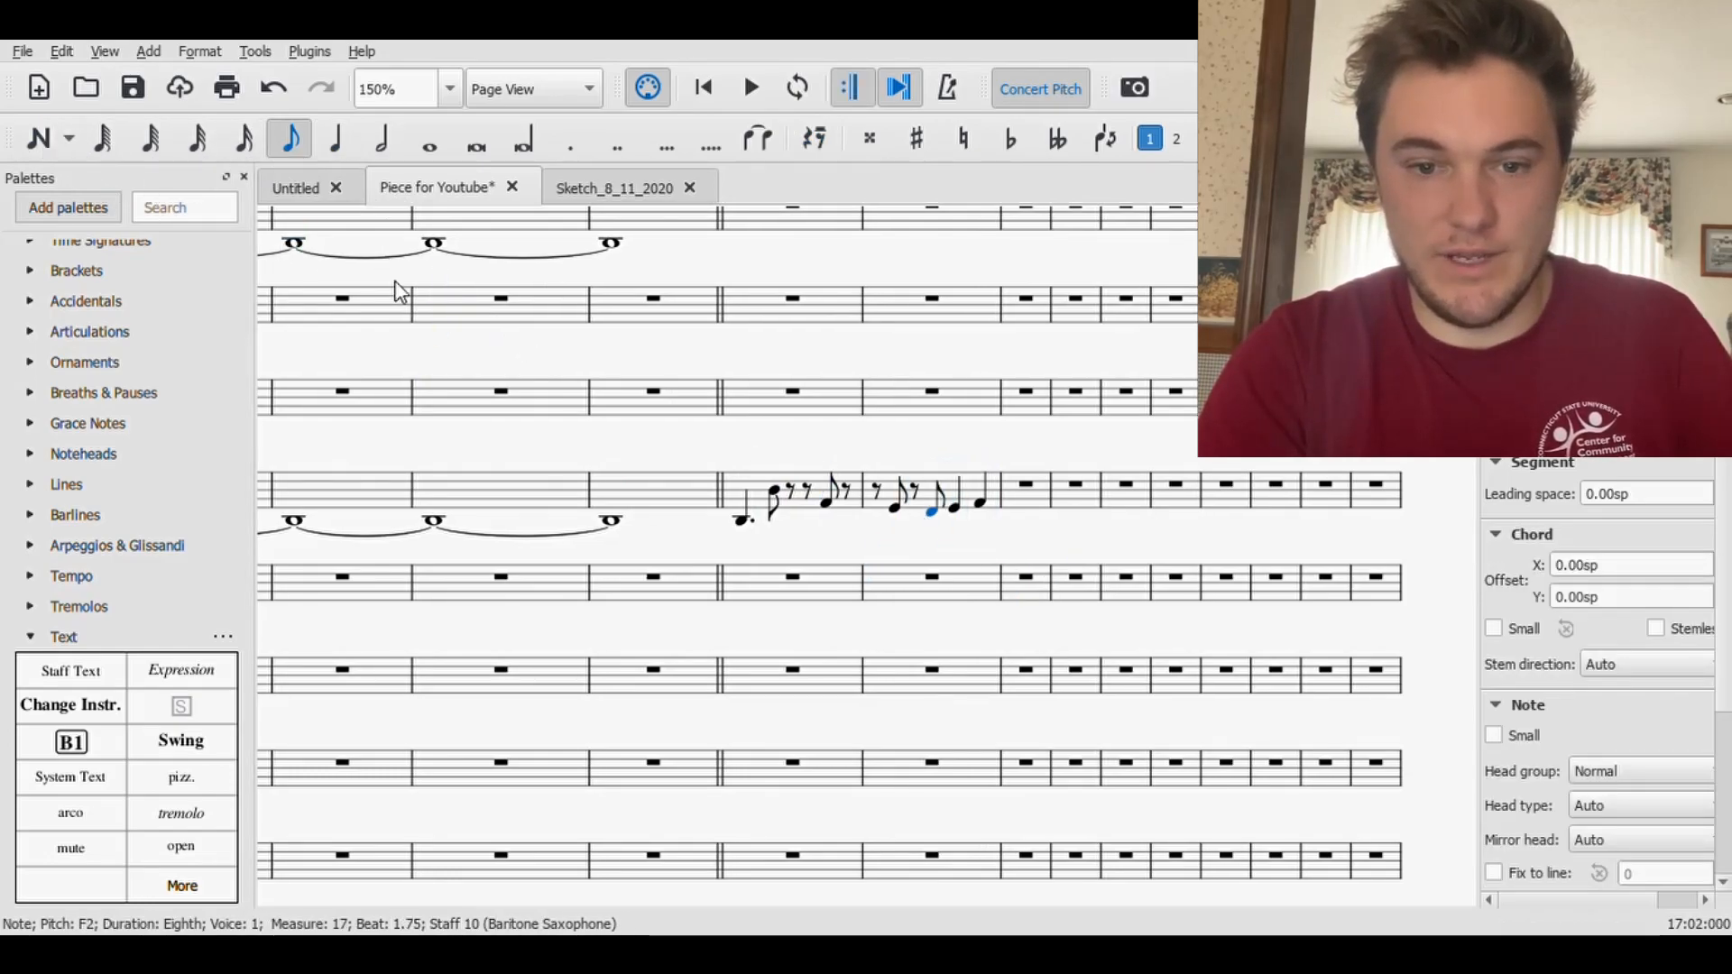
- Play the Baritone Saxophone line from the start of measure 16 and save the score
{"action": "left_click", "coordinate": [742, 520]}
{"action": "left_click", "coordinate": [754, 87]}
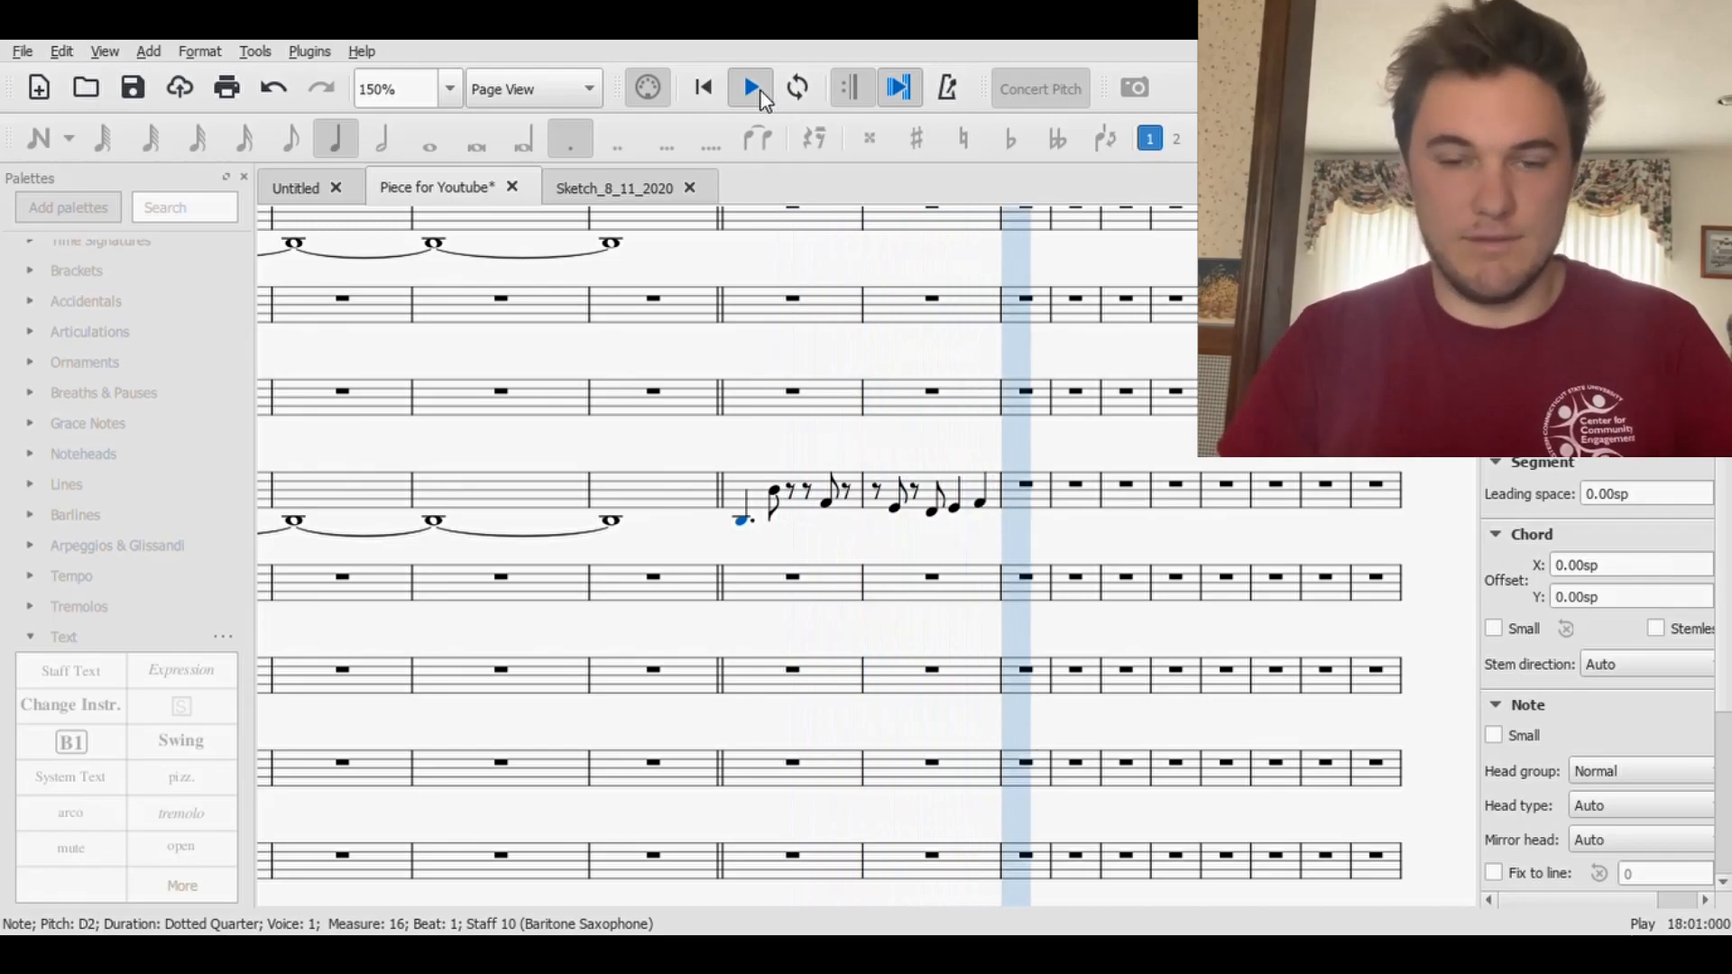
{"action": "left_click", "coordinate": [755, 88]}
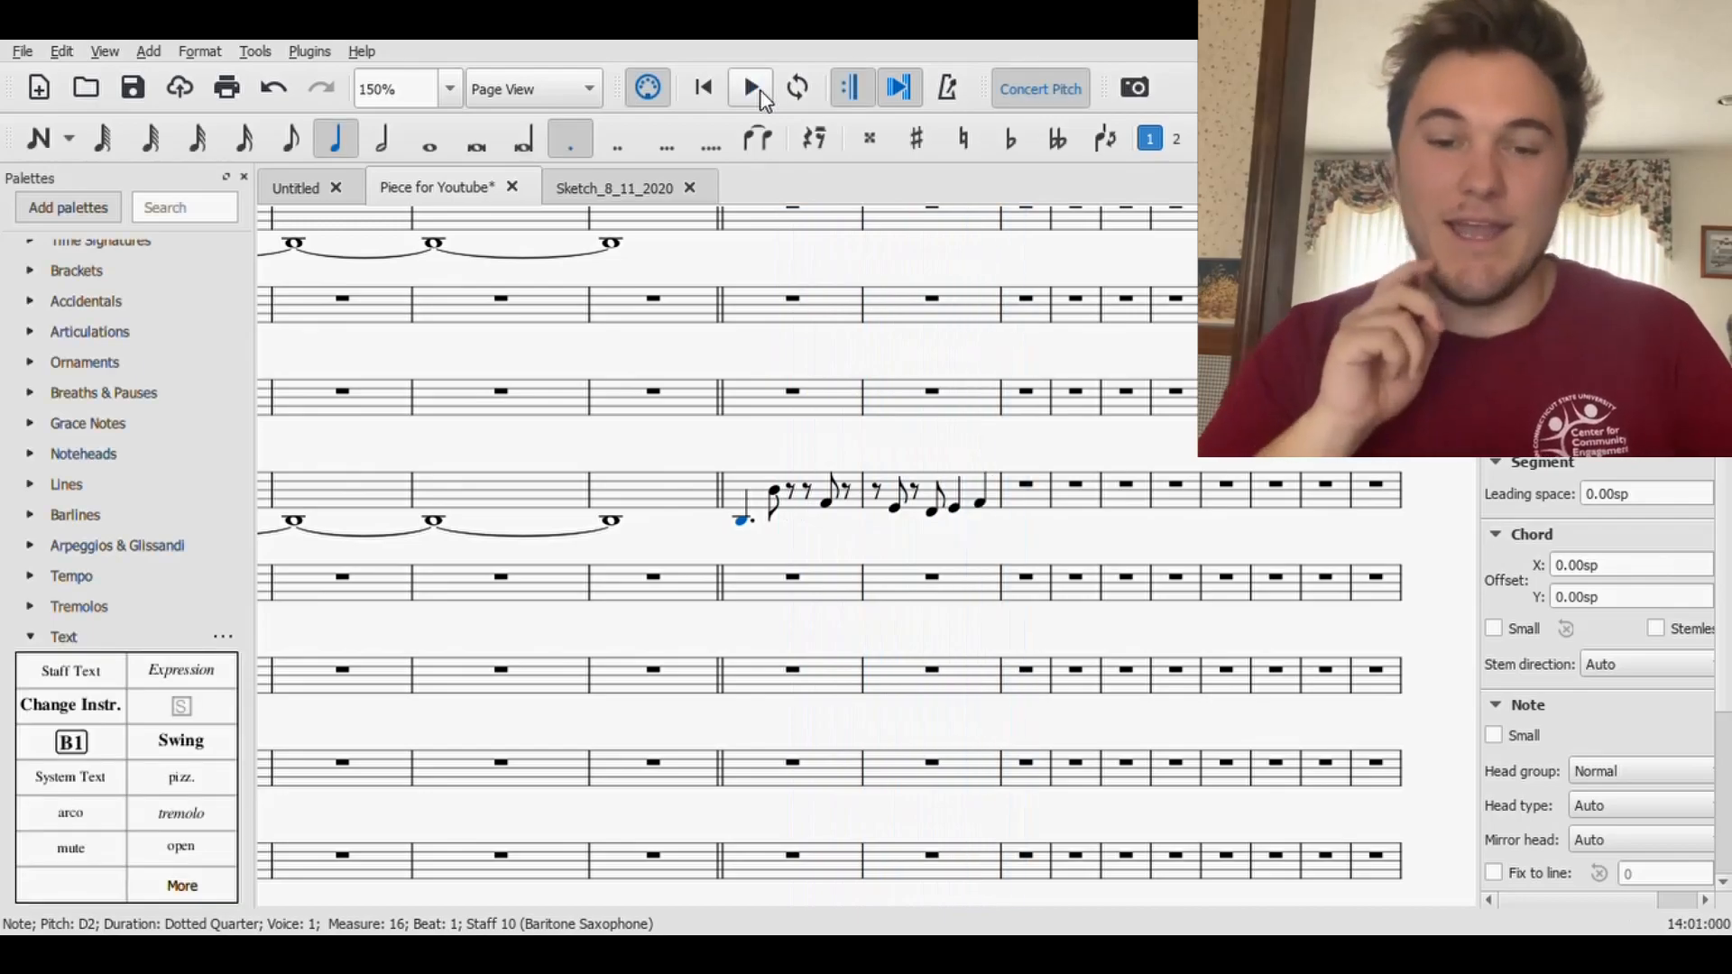
{"action": "left_click", "coordinate": [132, 87]}
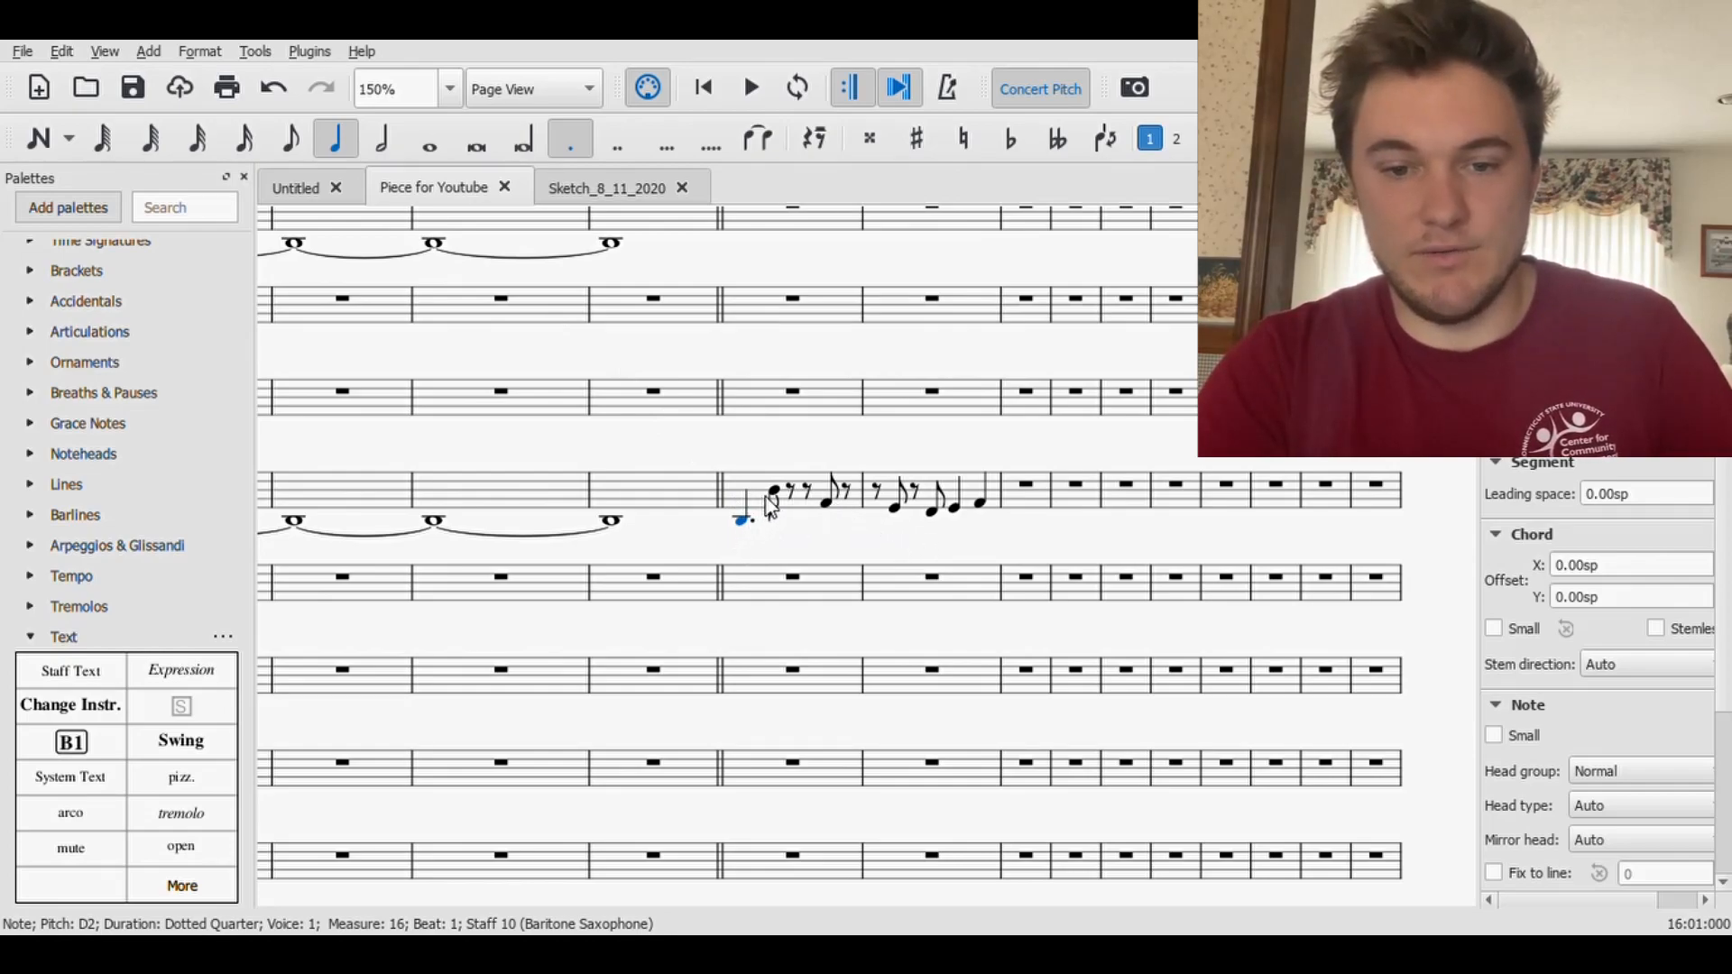
- Try combining the two eighth rests on beat 2 of Baritone Saxophone measure 16 into a quarter rest
{"action": "left_click", "coordinate": [792, 496]}
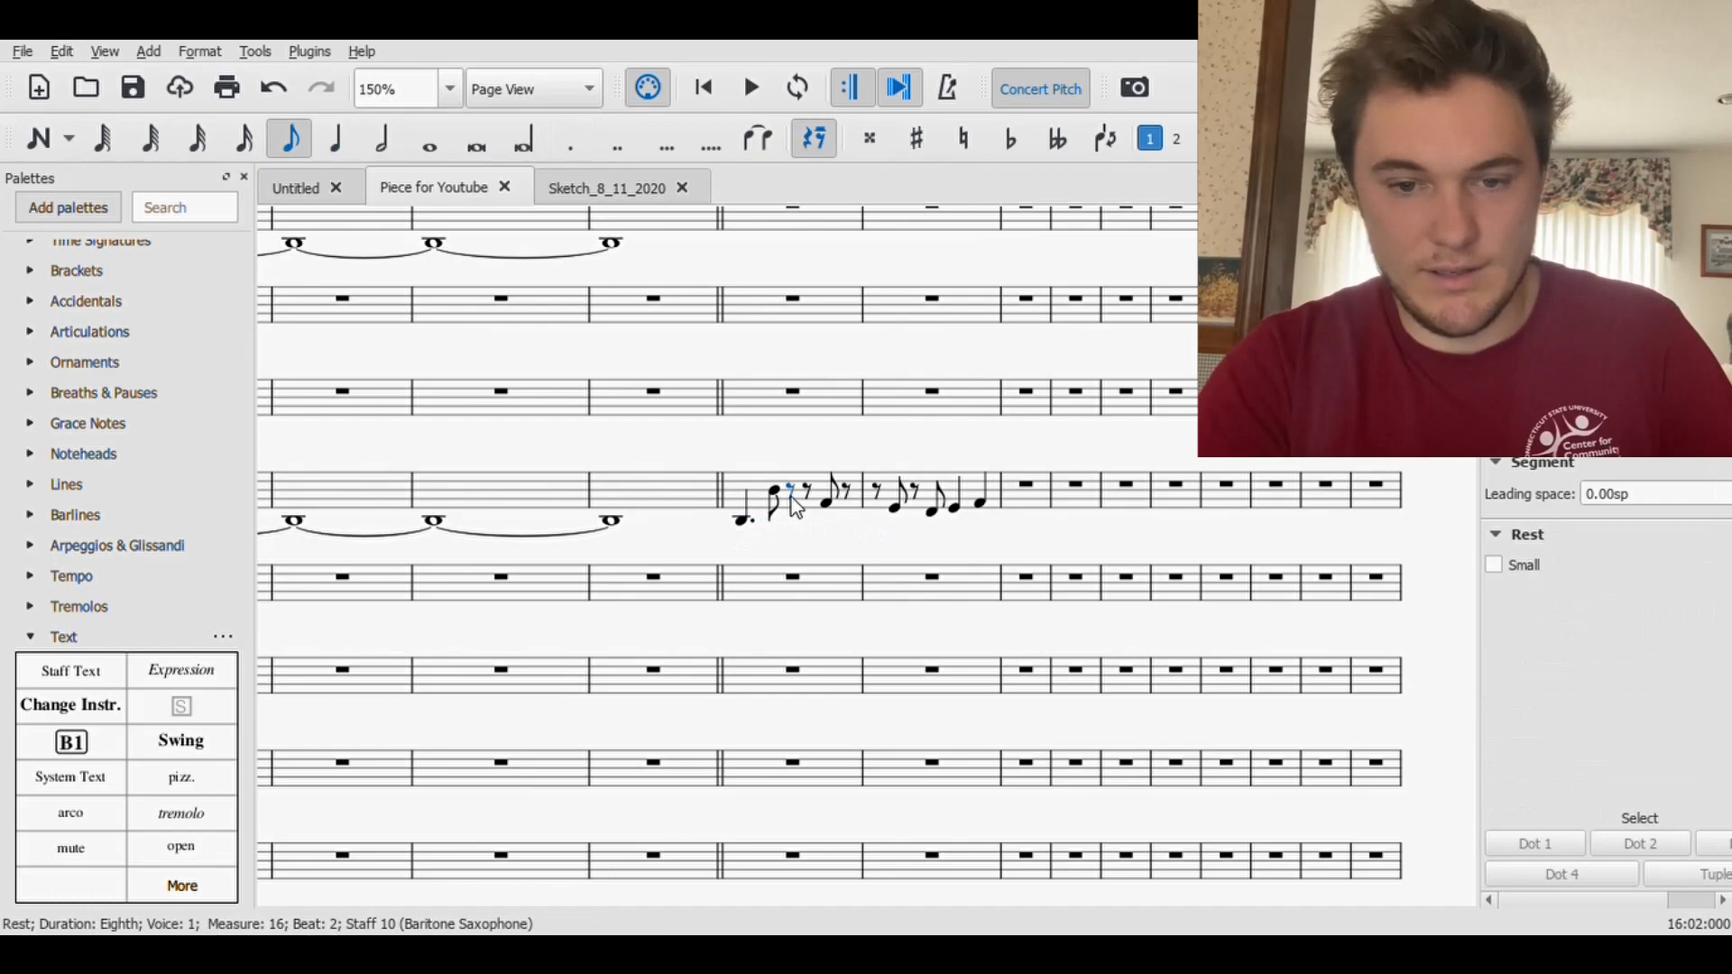
{"action": "key", "text": "5"}
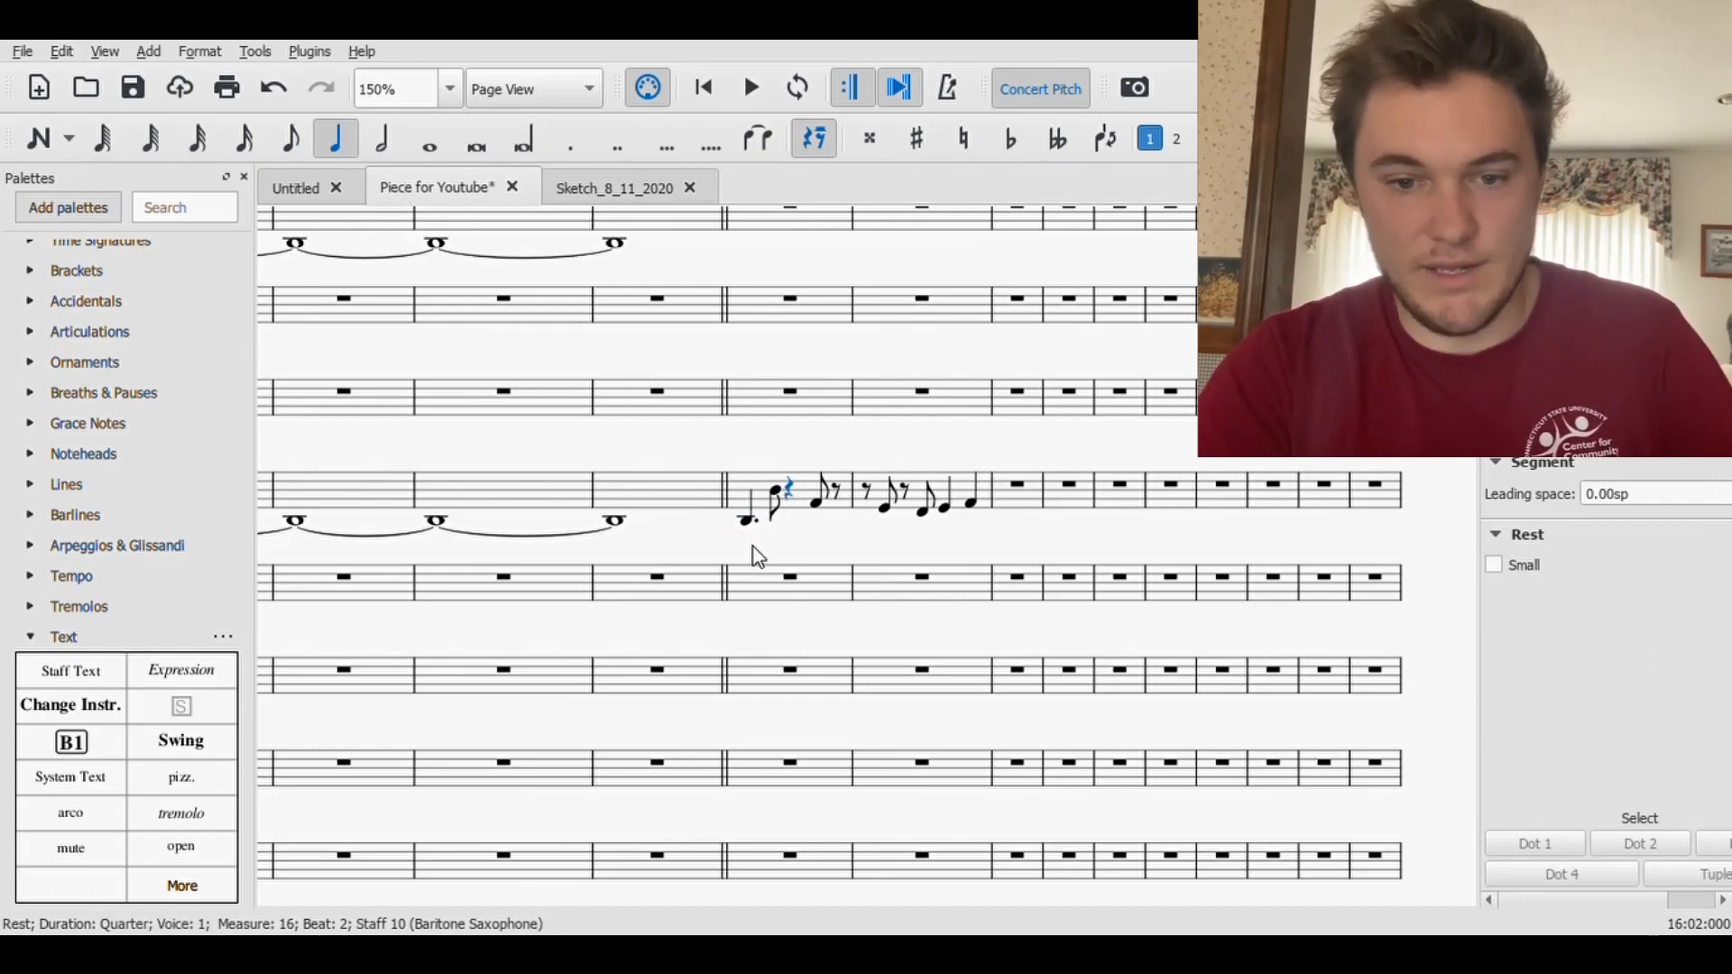
{"action": "key", "text": "Escape"}
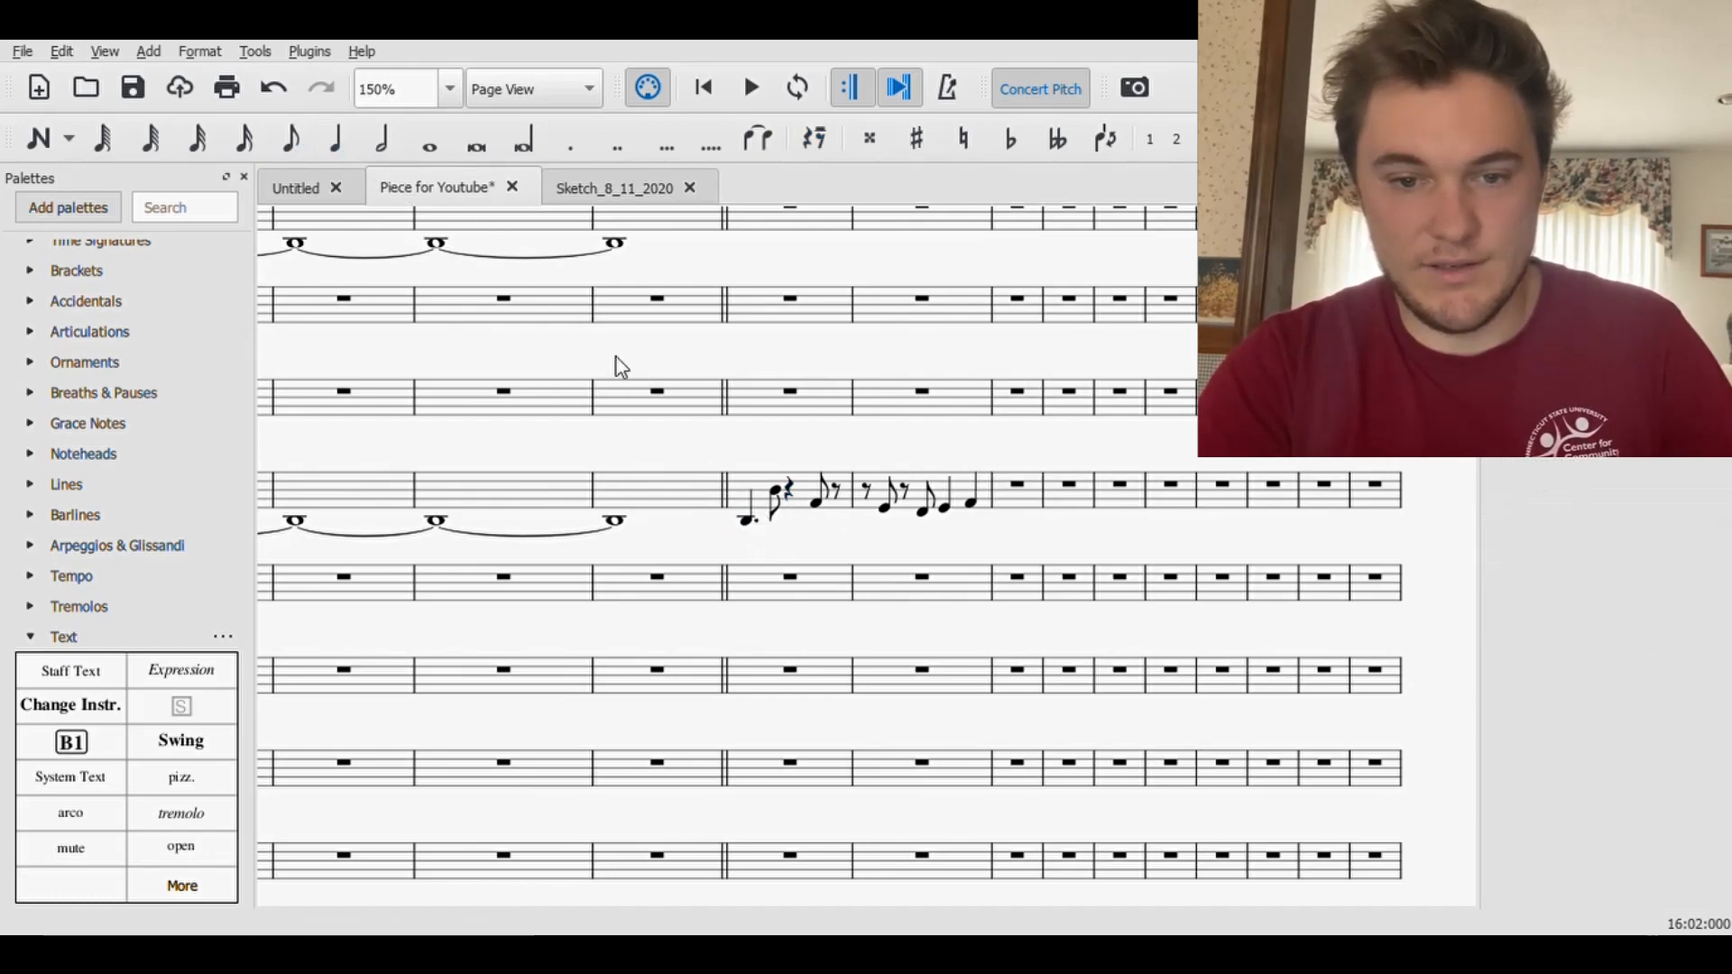
{"action": "left_click", "coordinate": [792, 507]}
{"action": "left_click", "coordinate": [291, 140]}
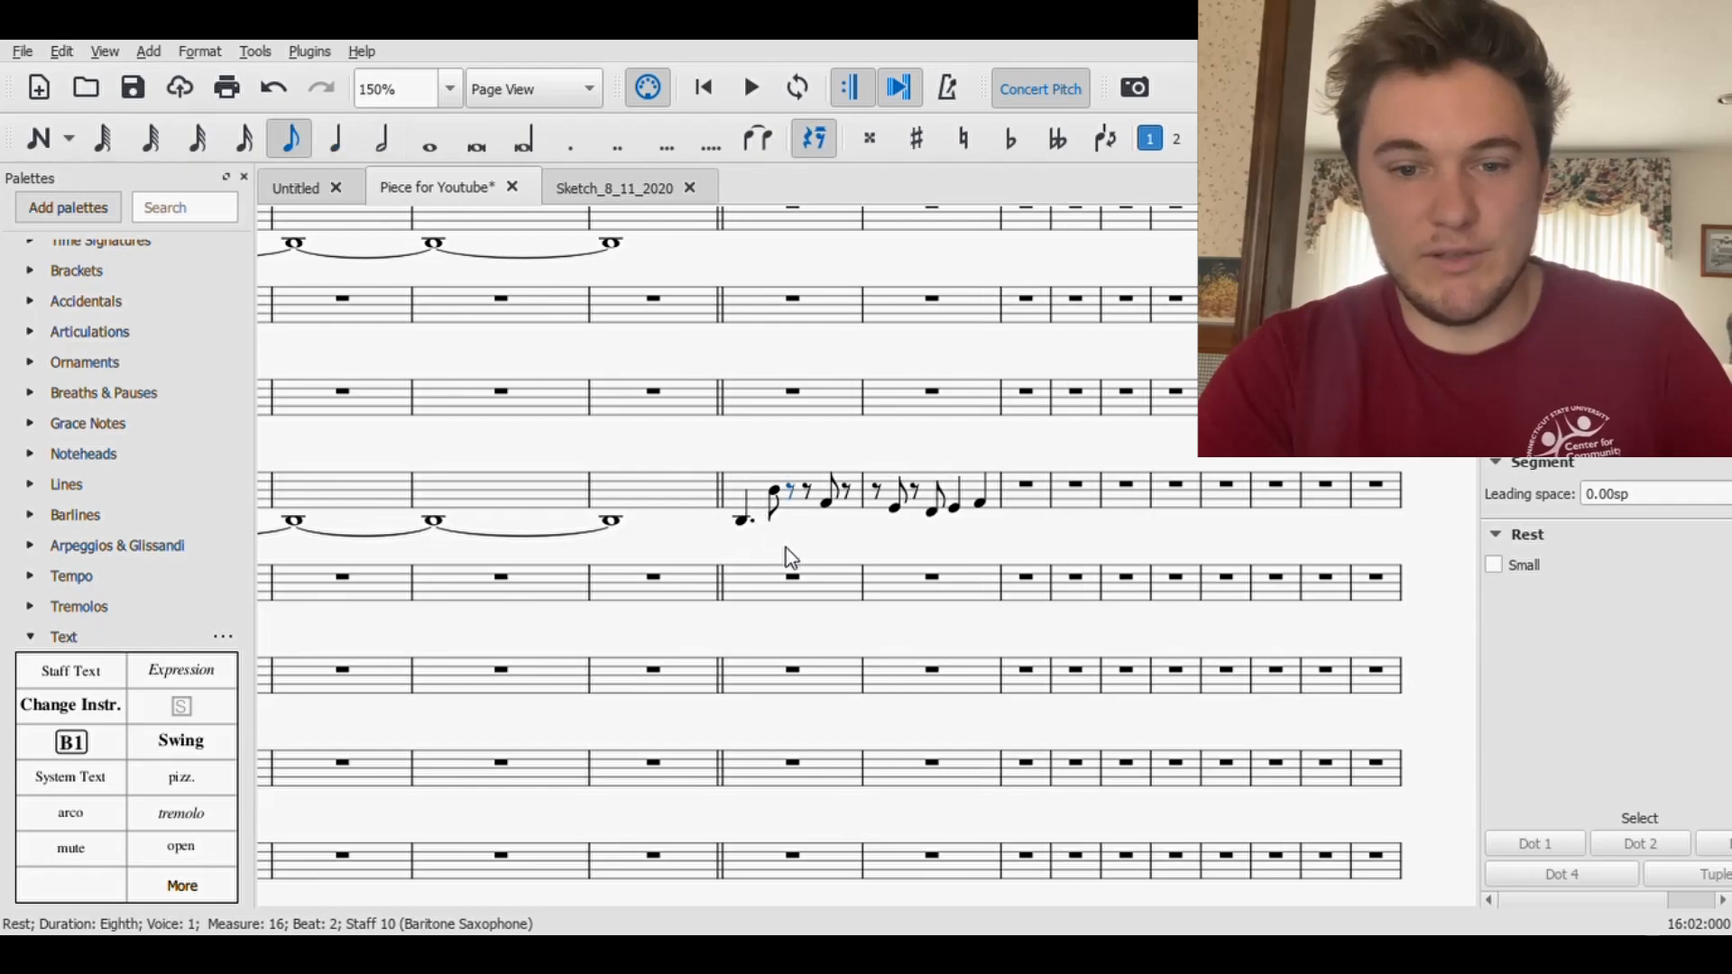
{"action": "key", "text": "Escape"}
{"action": "left_click", "coordinate": [745, 528]}
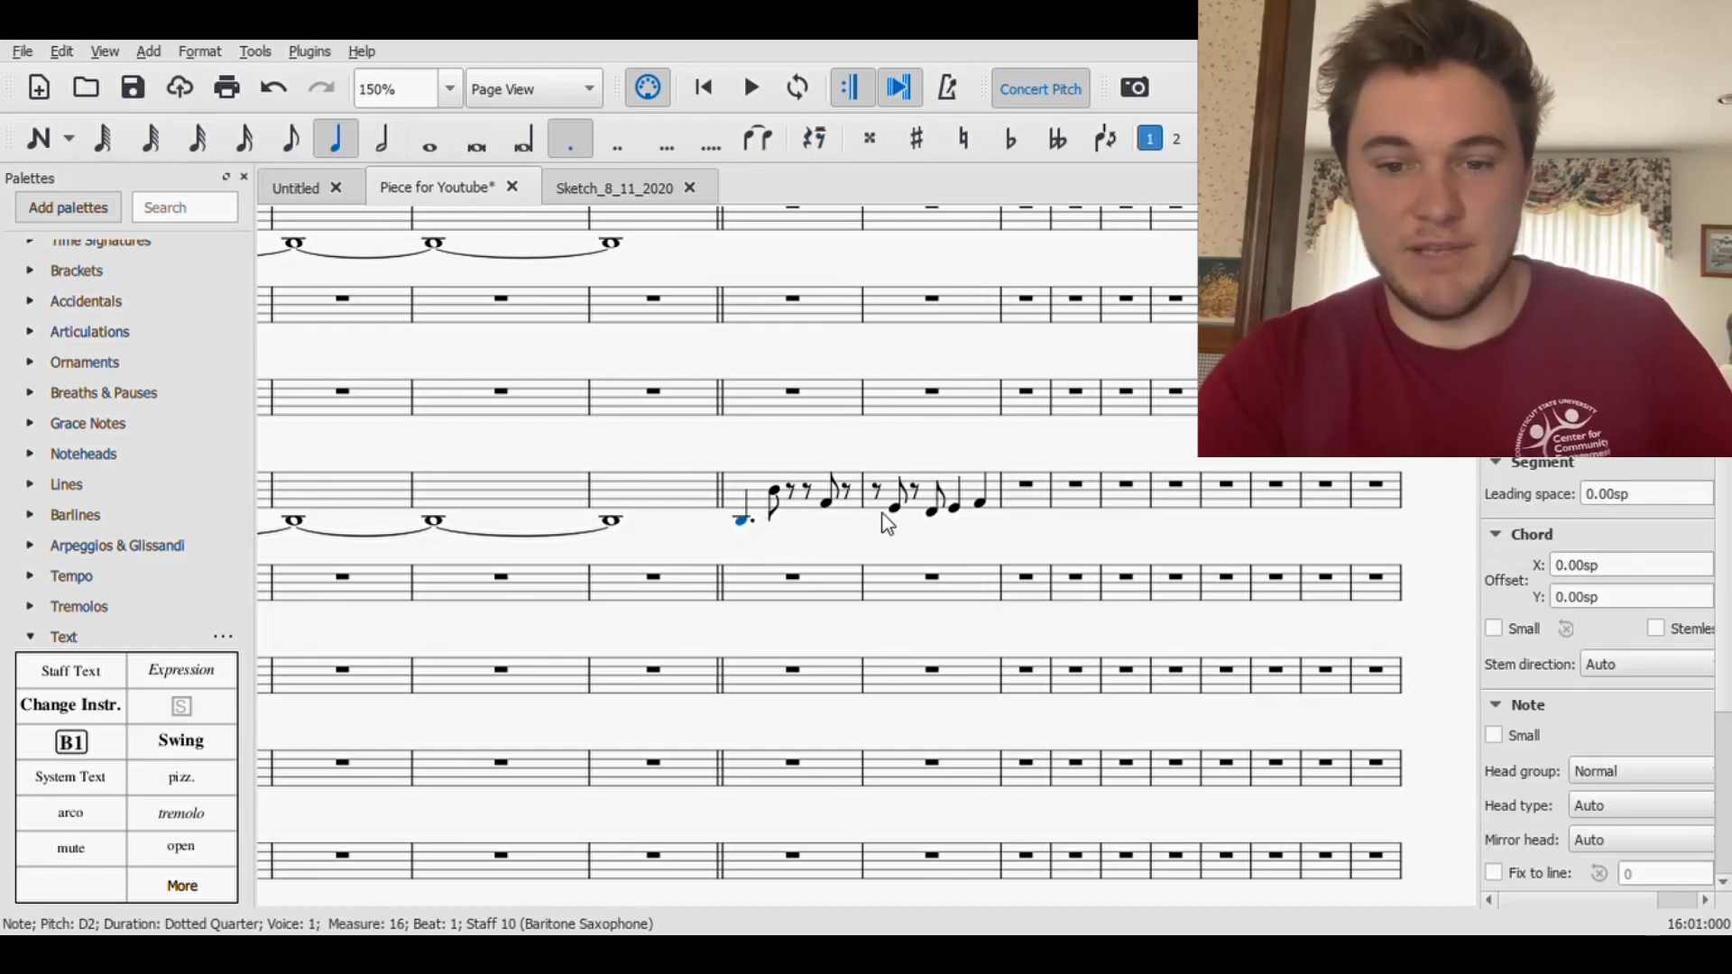
{"action": "left_click", "coordinate": [983, 513], "text": "shift"}
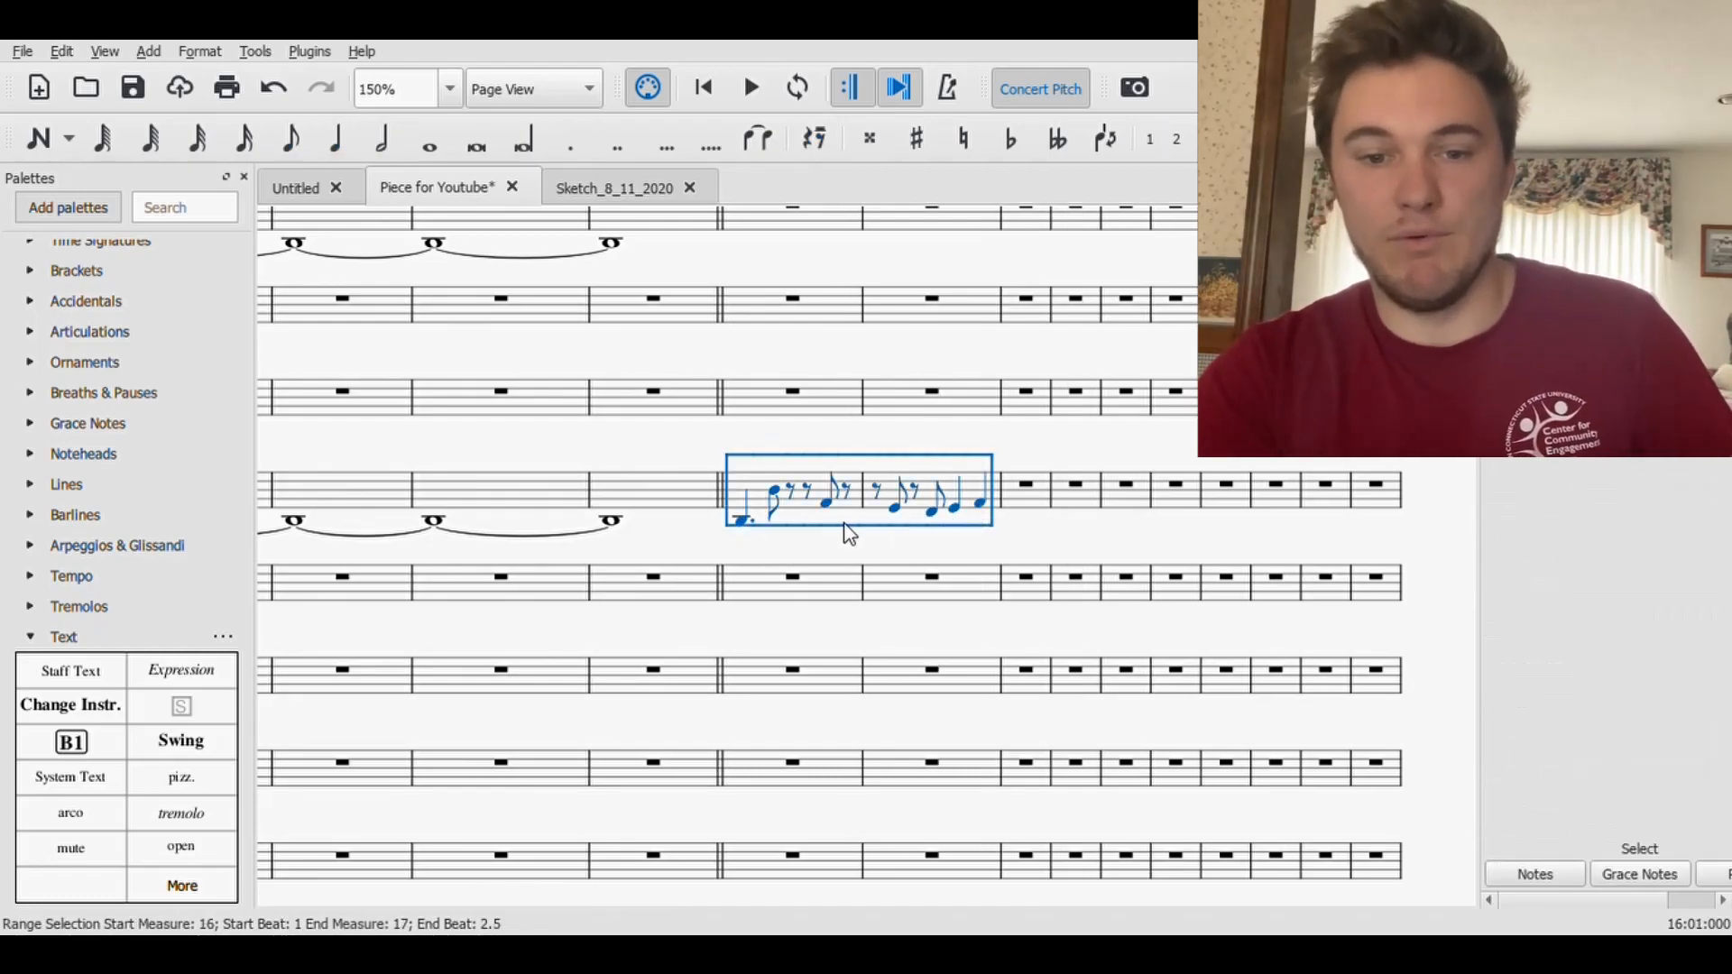
{"action": "key", "text": "Escape"}
- Add a staccato to the eighth-note D3 and a tenuto to the opening dotted-quarter D2 in Baritone Saxophone measure 16
{"action": "left_click", "coordinate": [777, 496]}
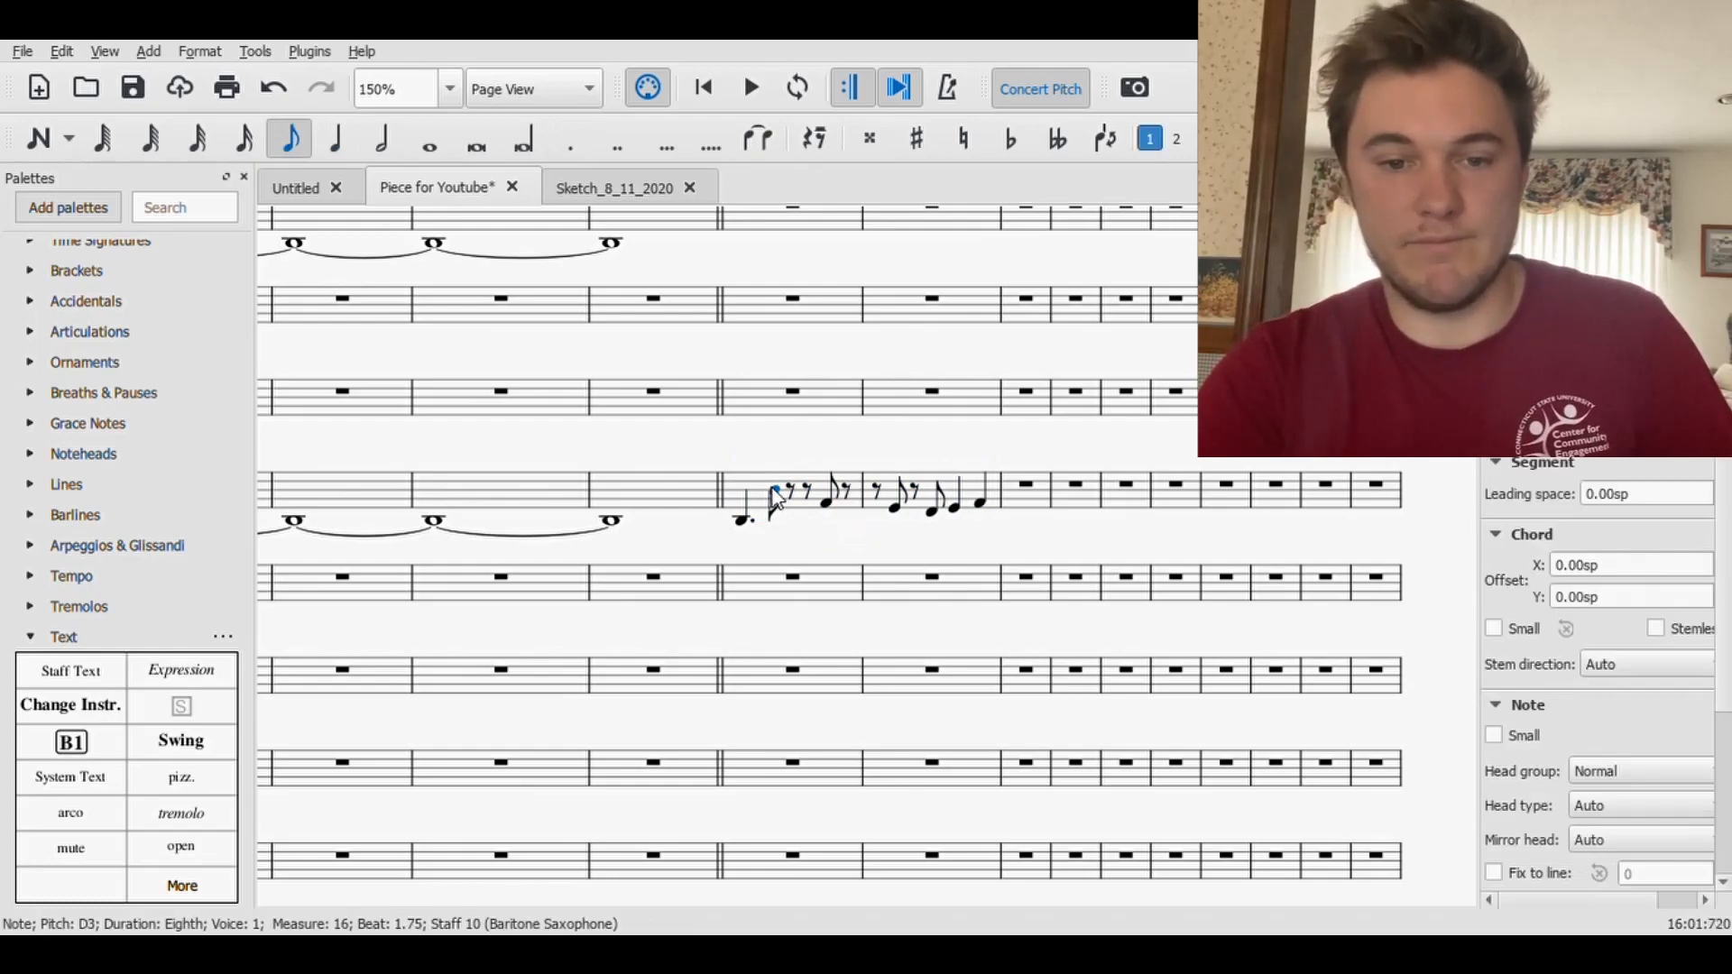
{"action": "left_click", "coordinate": [32, 635]}
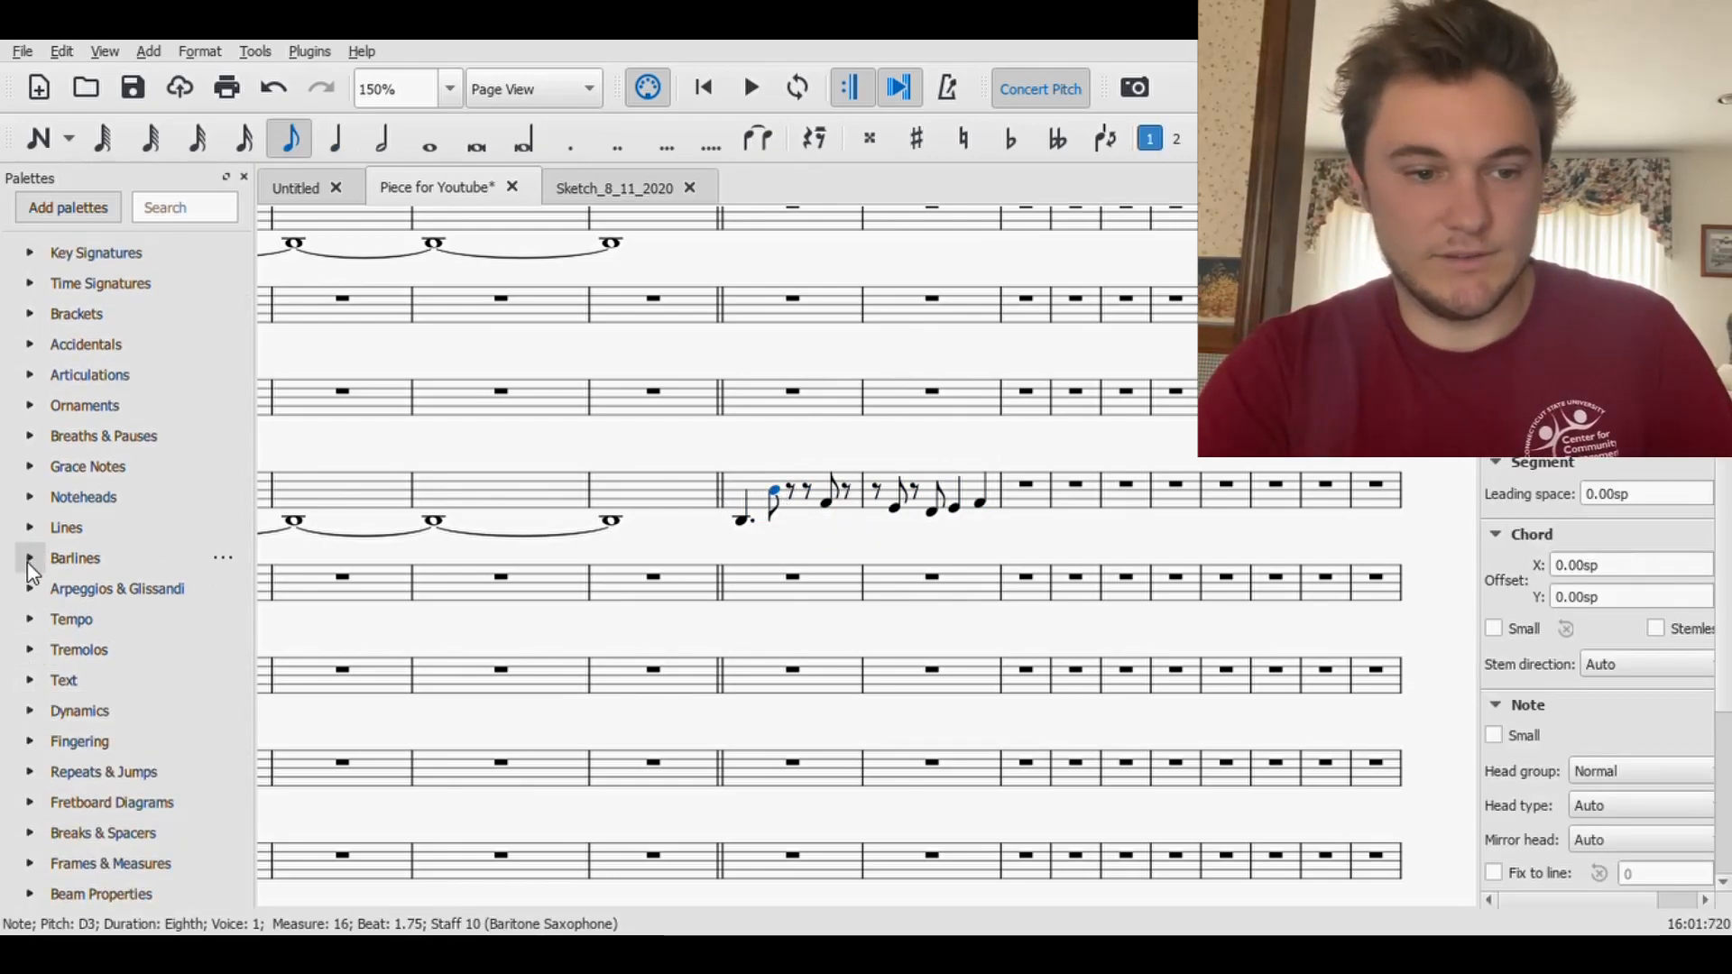
{"action": "left_click", "coordinate": [30, 375]}
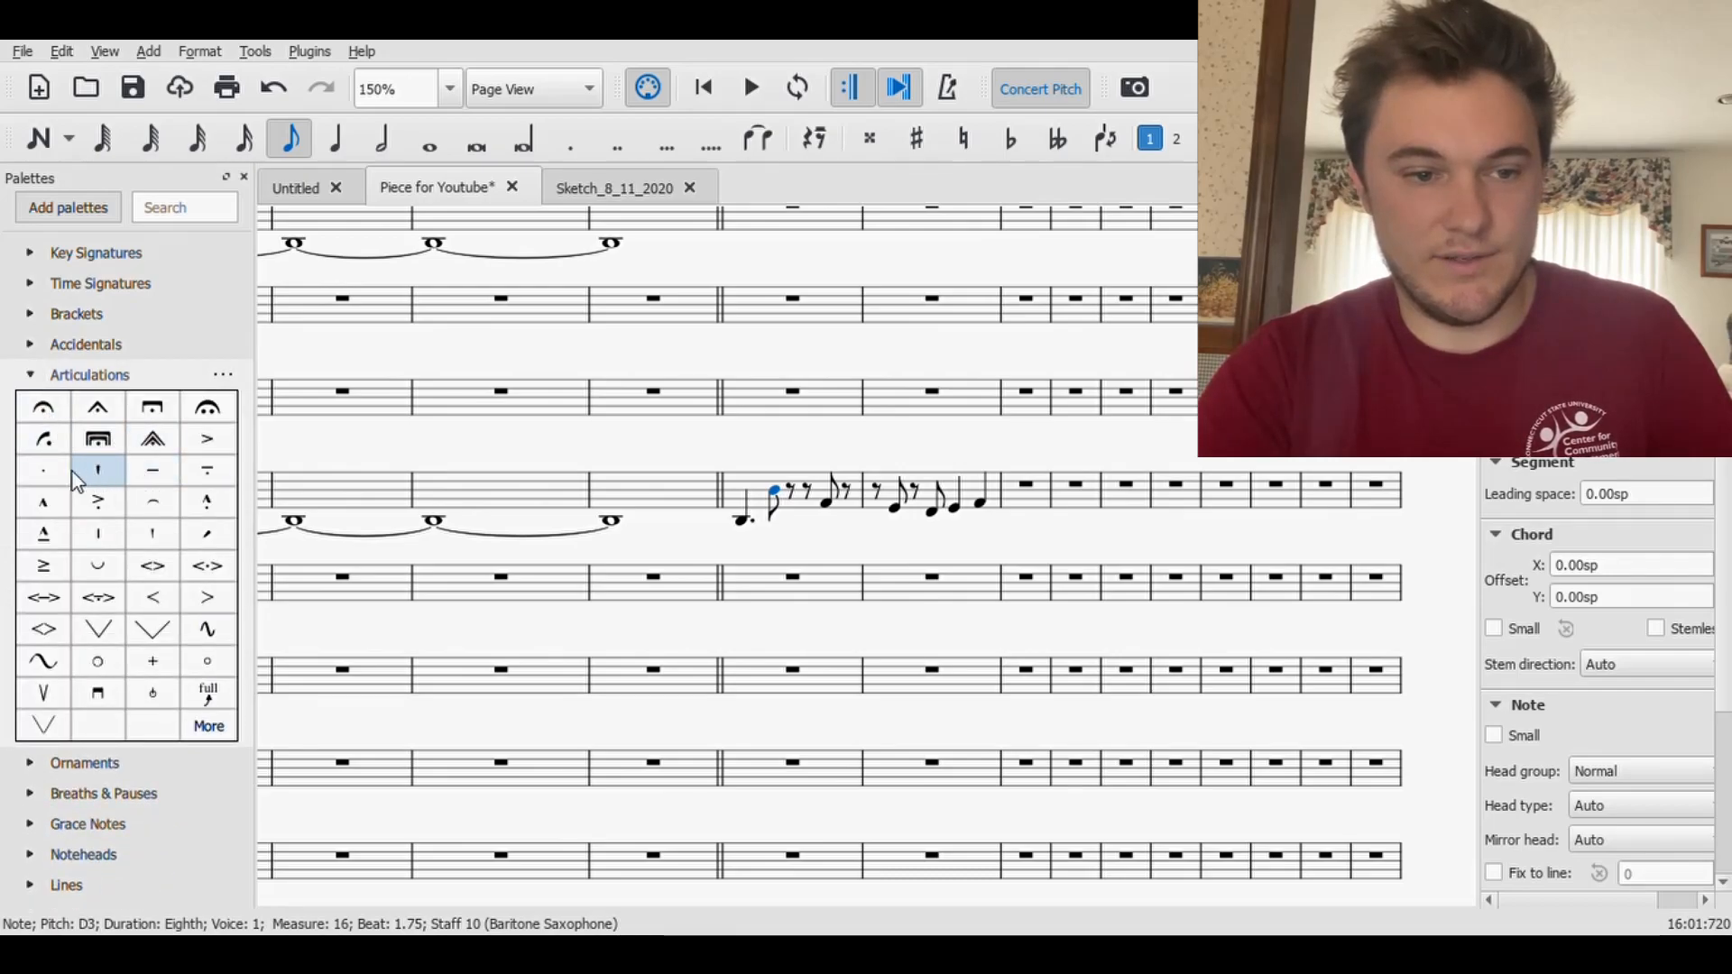
{"action": "left_click", "coordinate": [44, 469]}
{"action": "key", "text": "Left"}
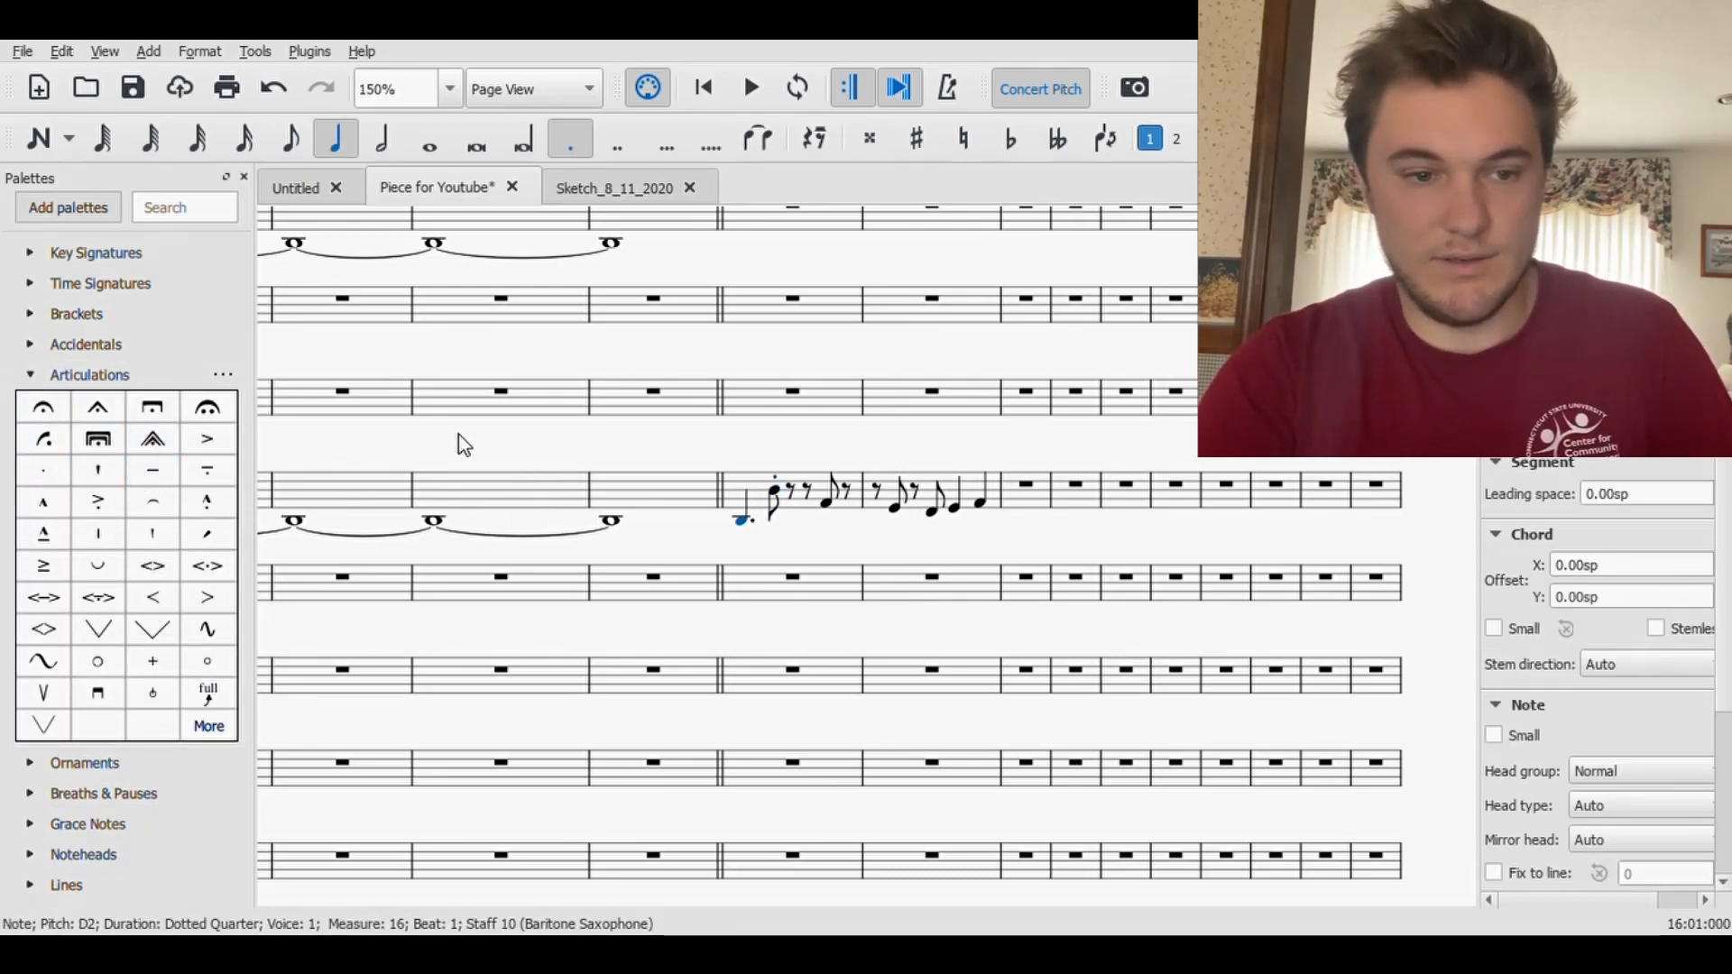
{"action": "left_click", "coordinate": [152, 469]}
- Add staccatos to the Baritone Saxophone eighth notes on beat 2.5 of measure 16 and beats 1.25 and 1.75 of measure 17
{"action": "left_click", "coordinate": [830, 503]}
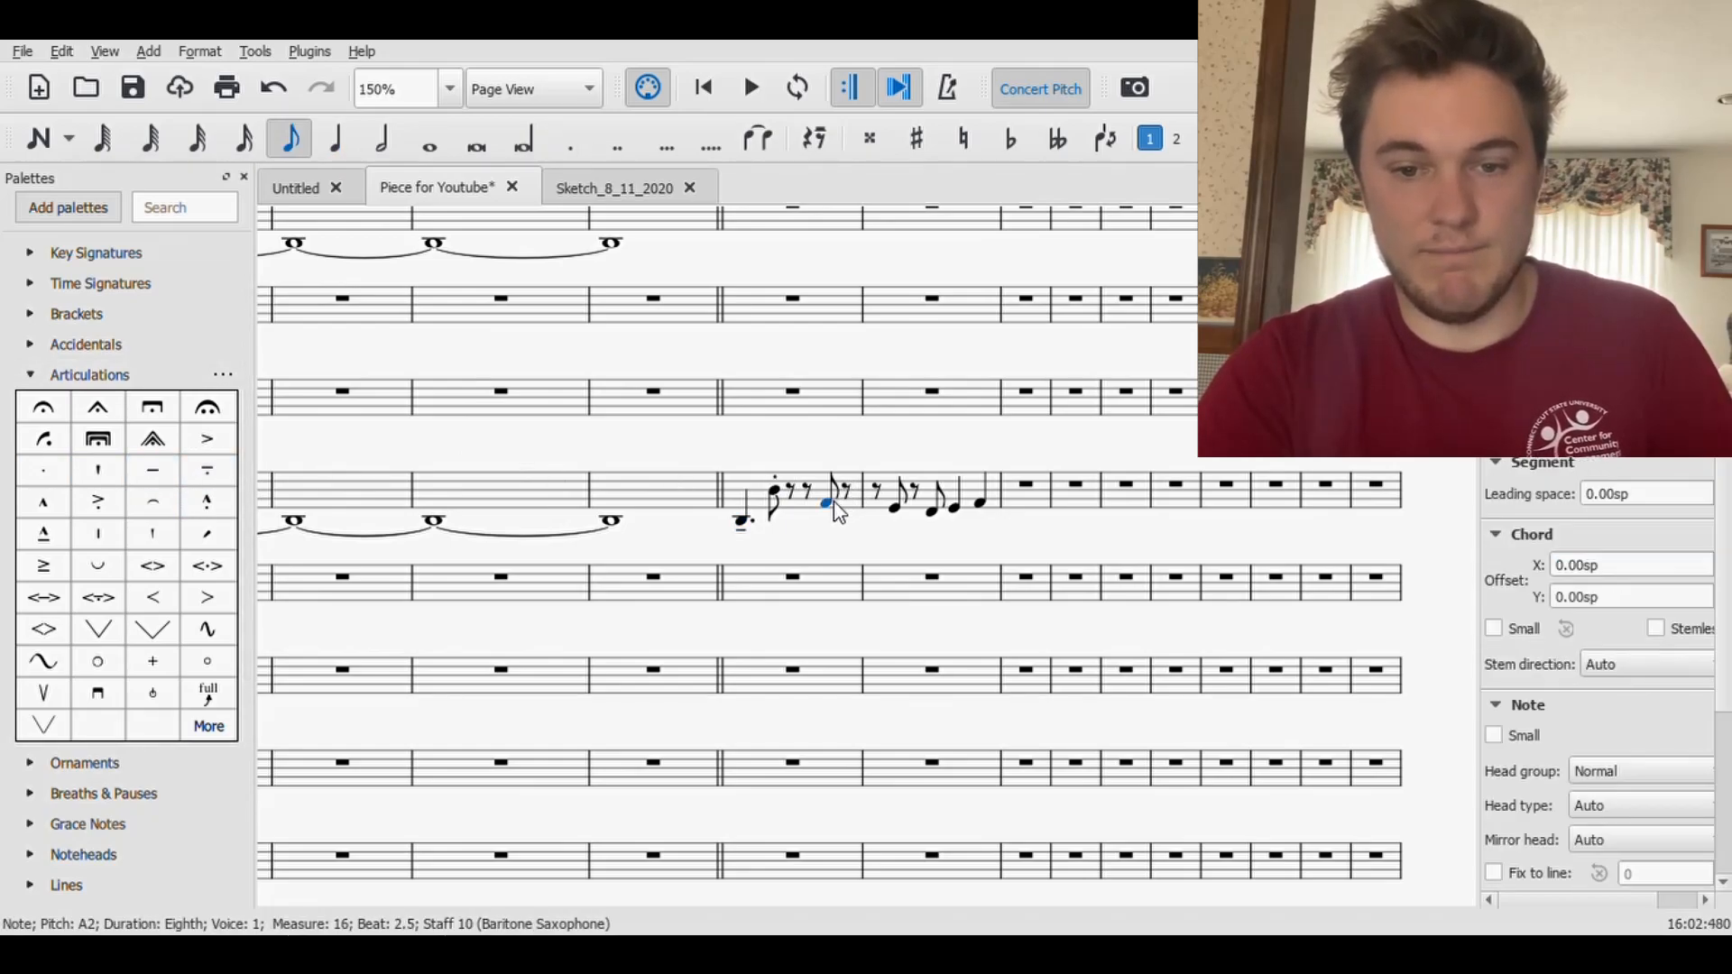
{"action": "left_click", "coordinate": [893, 507], "text": "shift"}
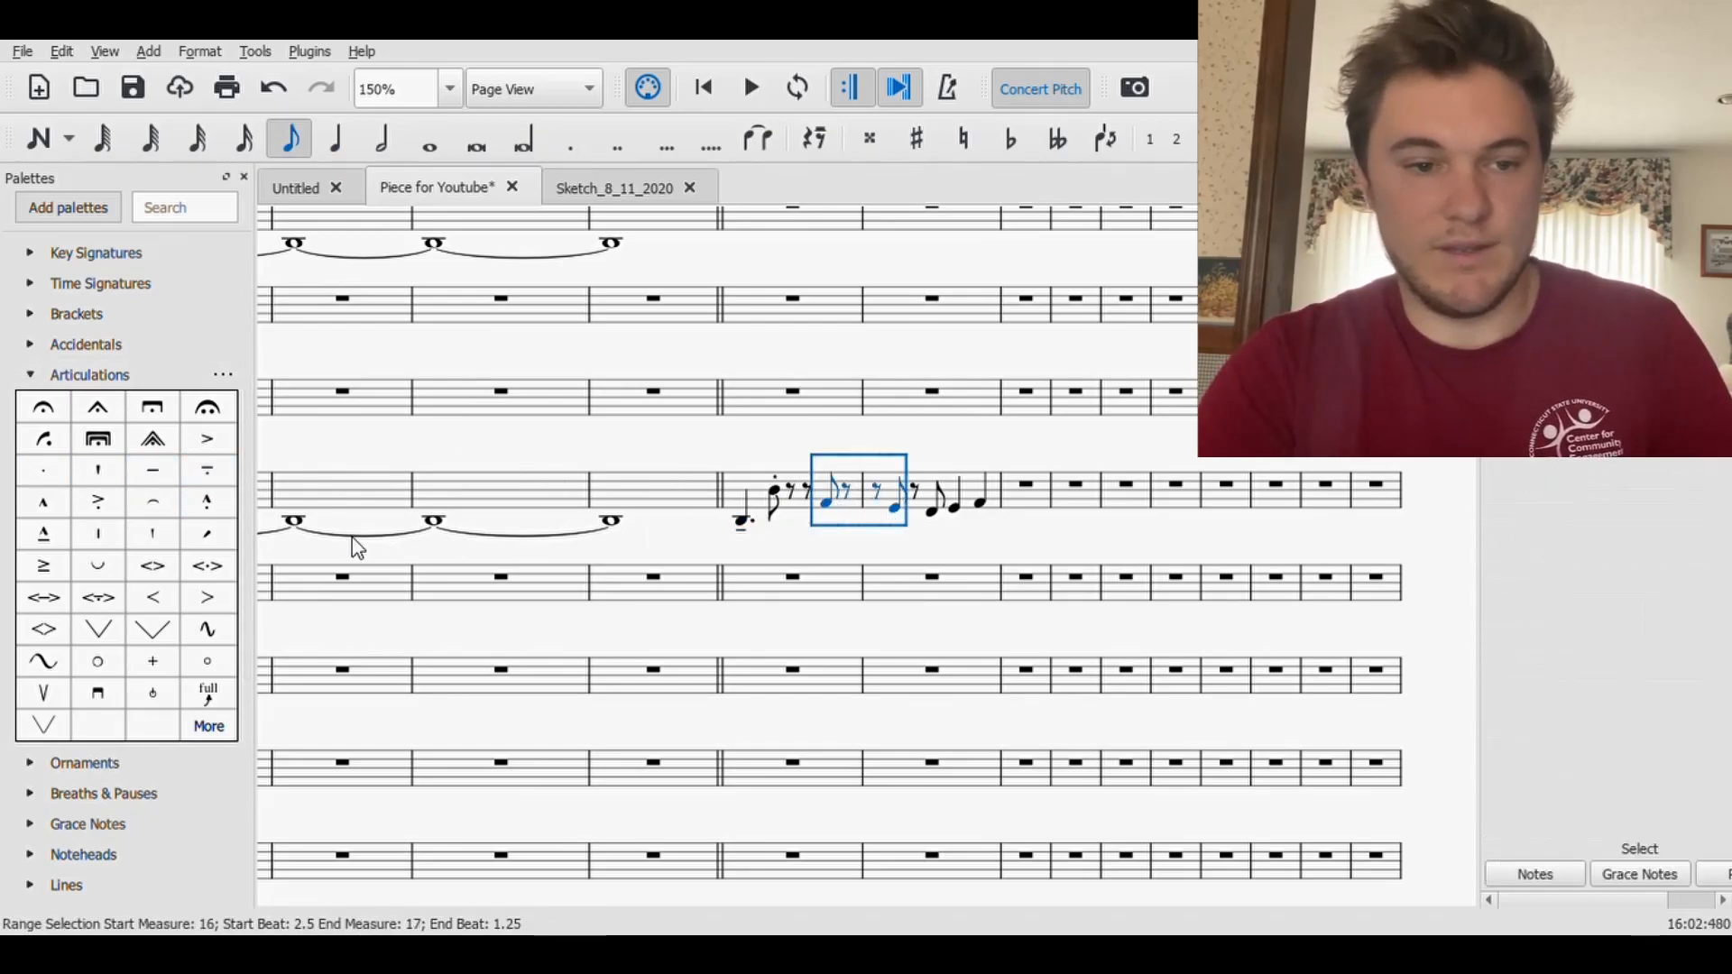
{"action": "left_click", "coordinate": [43, 469]}
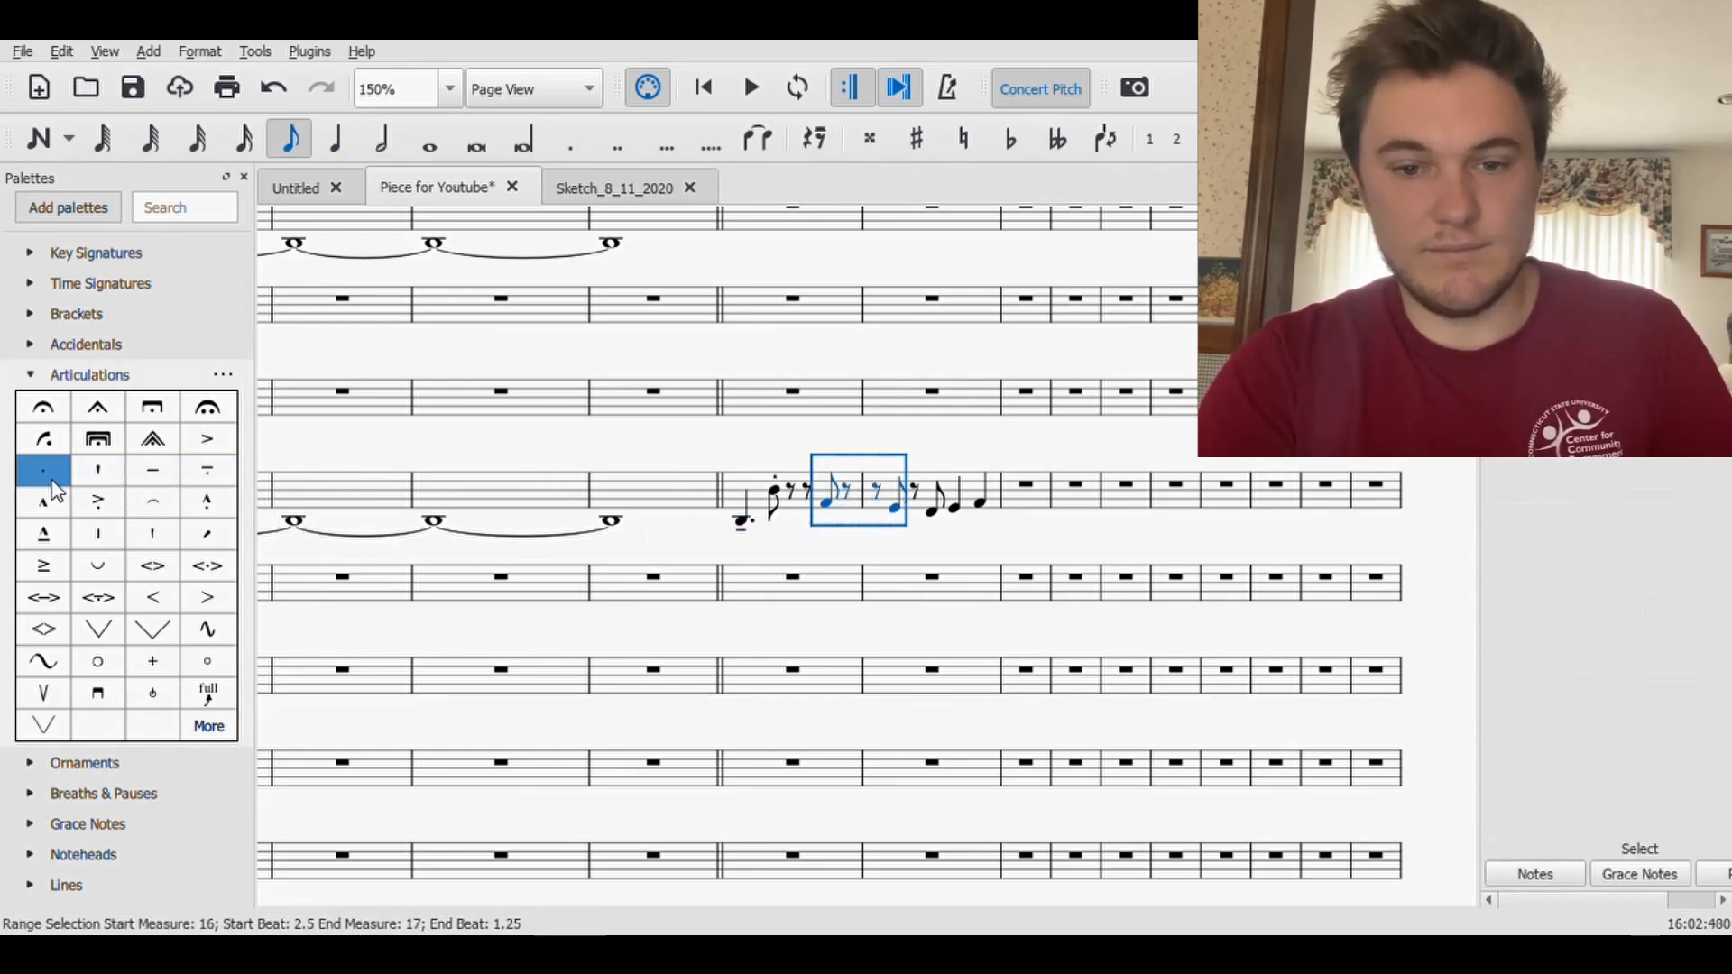
{"action": "left_click", "coordinate": [935, 510]}
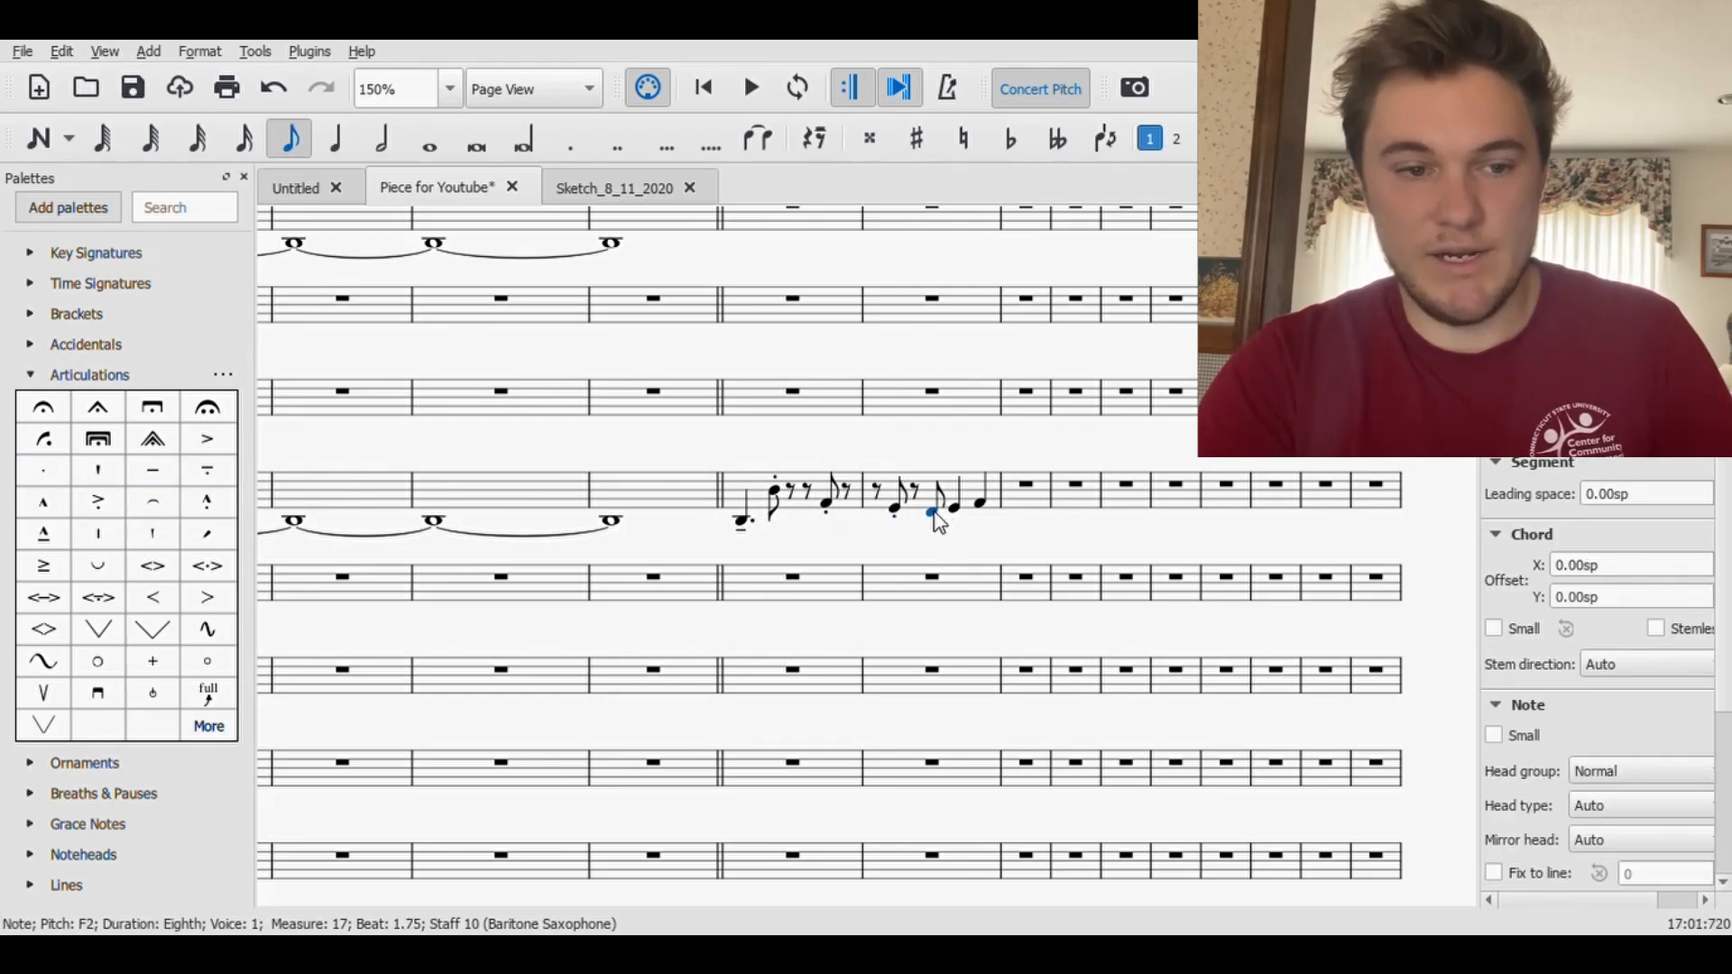
{"action": "left_click", "coordinate": [52, 482]}
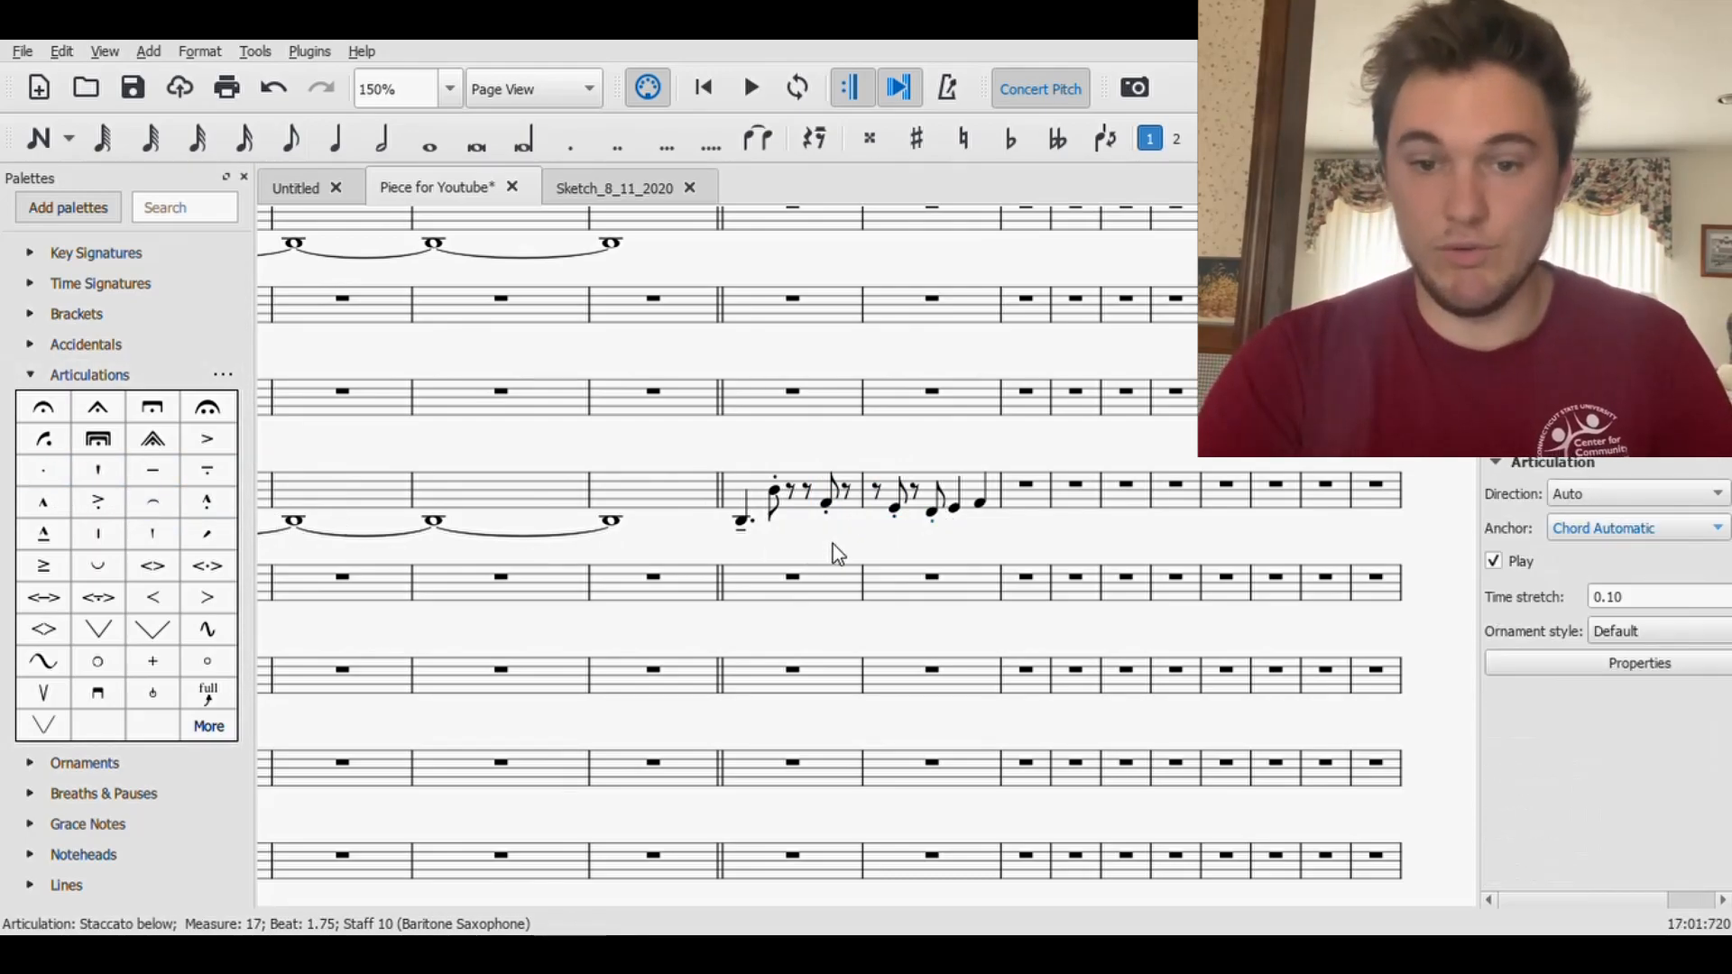
- Add tenuto marks to the two quarter notes ending Baritone Saxophone measure 17
{"action": "left_click", "coordinate": [956, 510]}
{"action": "left_click", "coordinate": [981, 502], "text": "shift"}
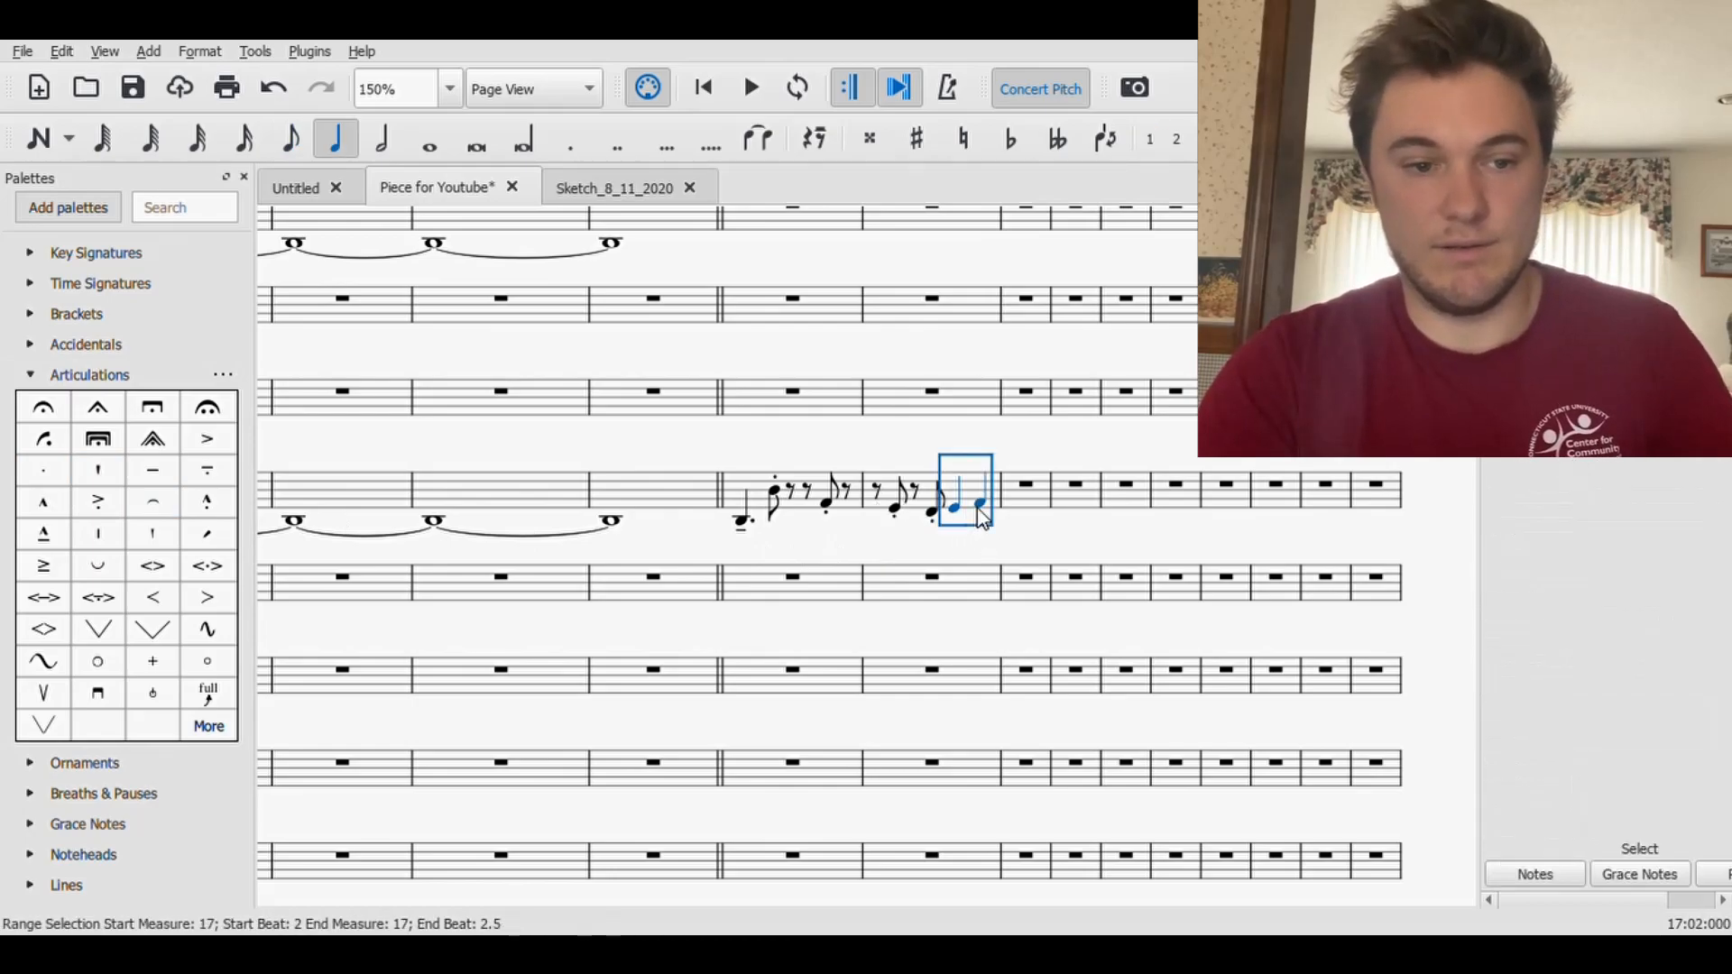
{"action": "left_click", "coordinate": [149, 476]}
{"action": "left_click", "coordinate": [773, 538]}
- Play the articulated Baritone Saxophone line from the start of measure 16 and save the score
{"action": "left_click", "coordinate": [741, 520]}
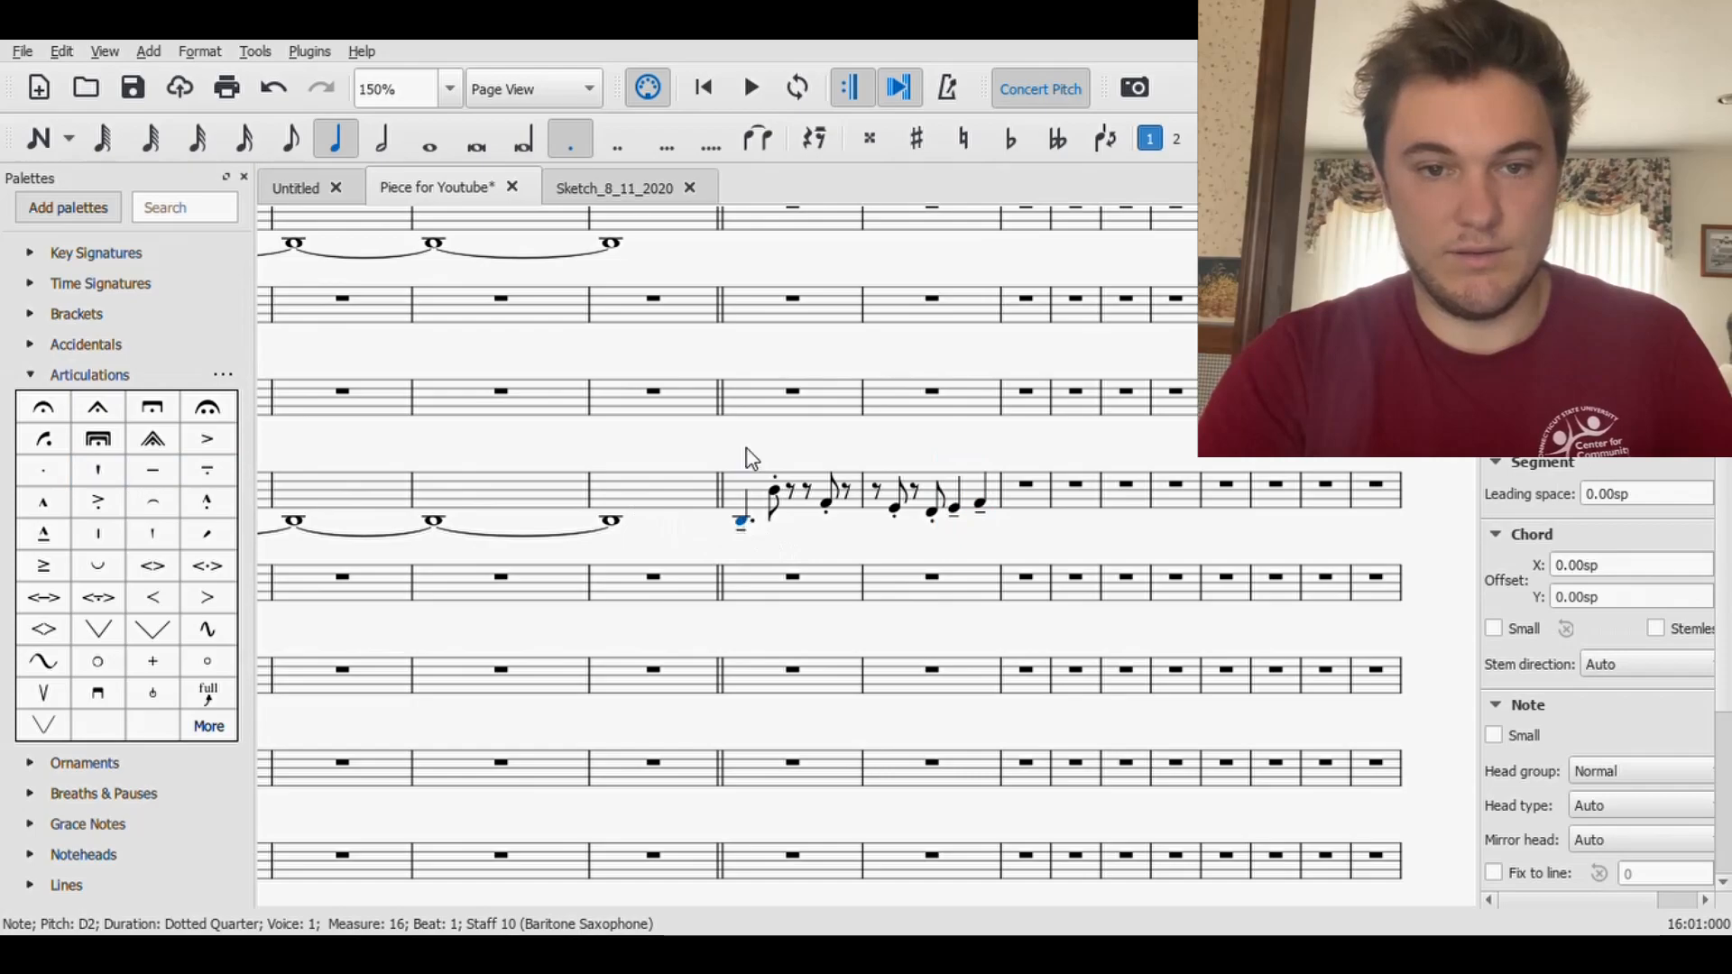
{"action": "left_click", "coordinate": [752, 88]}
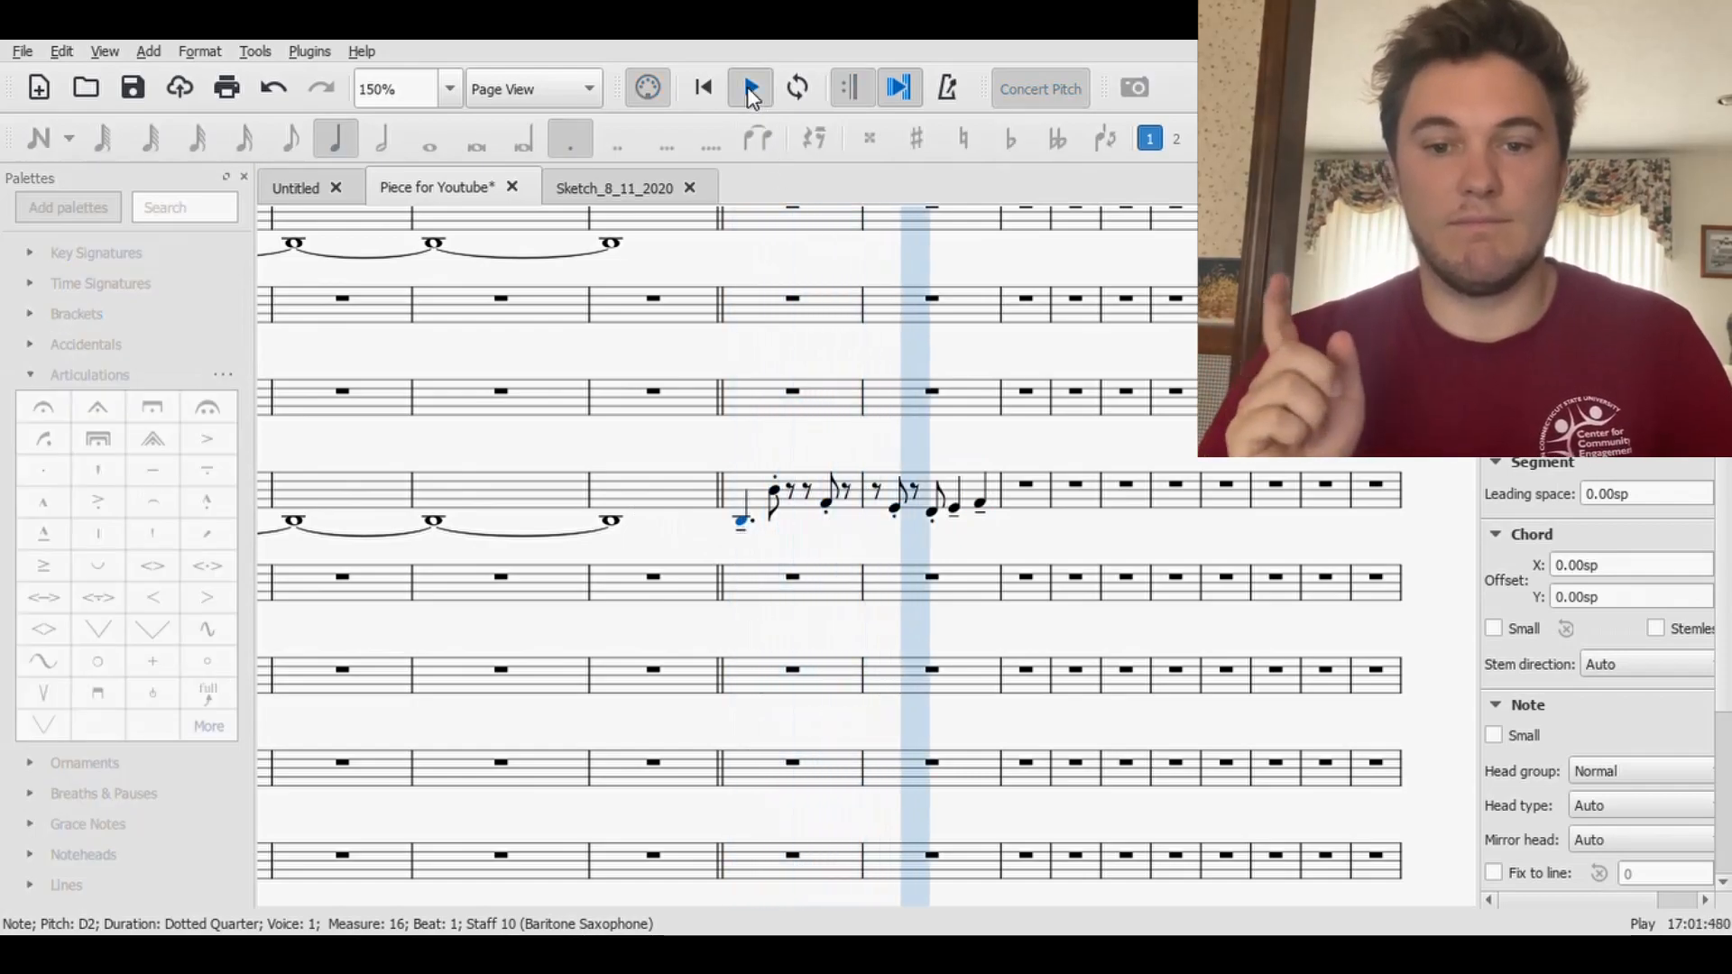
{"action": "left_click", "coordinate": [751, 88]}
{"action": "left_click", "coordinate": [135, 88]}
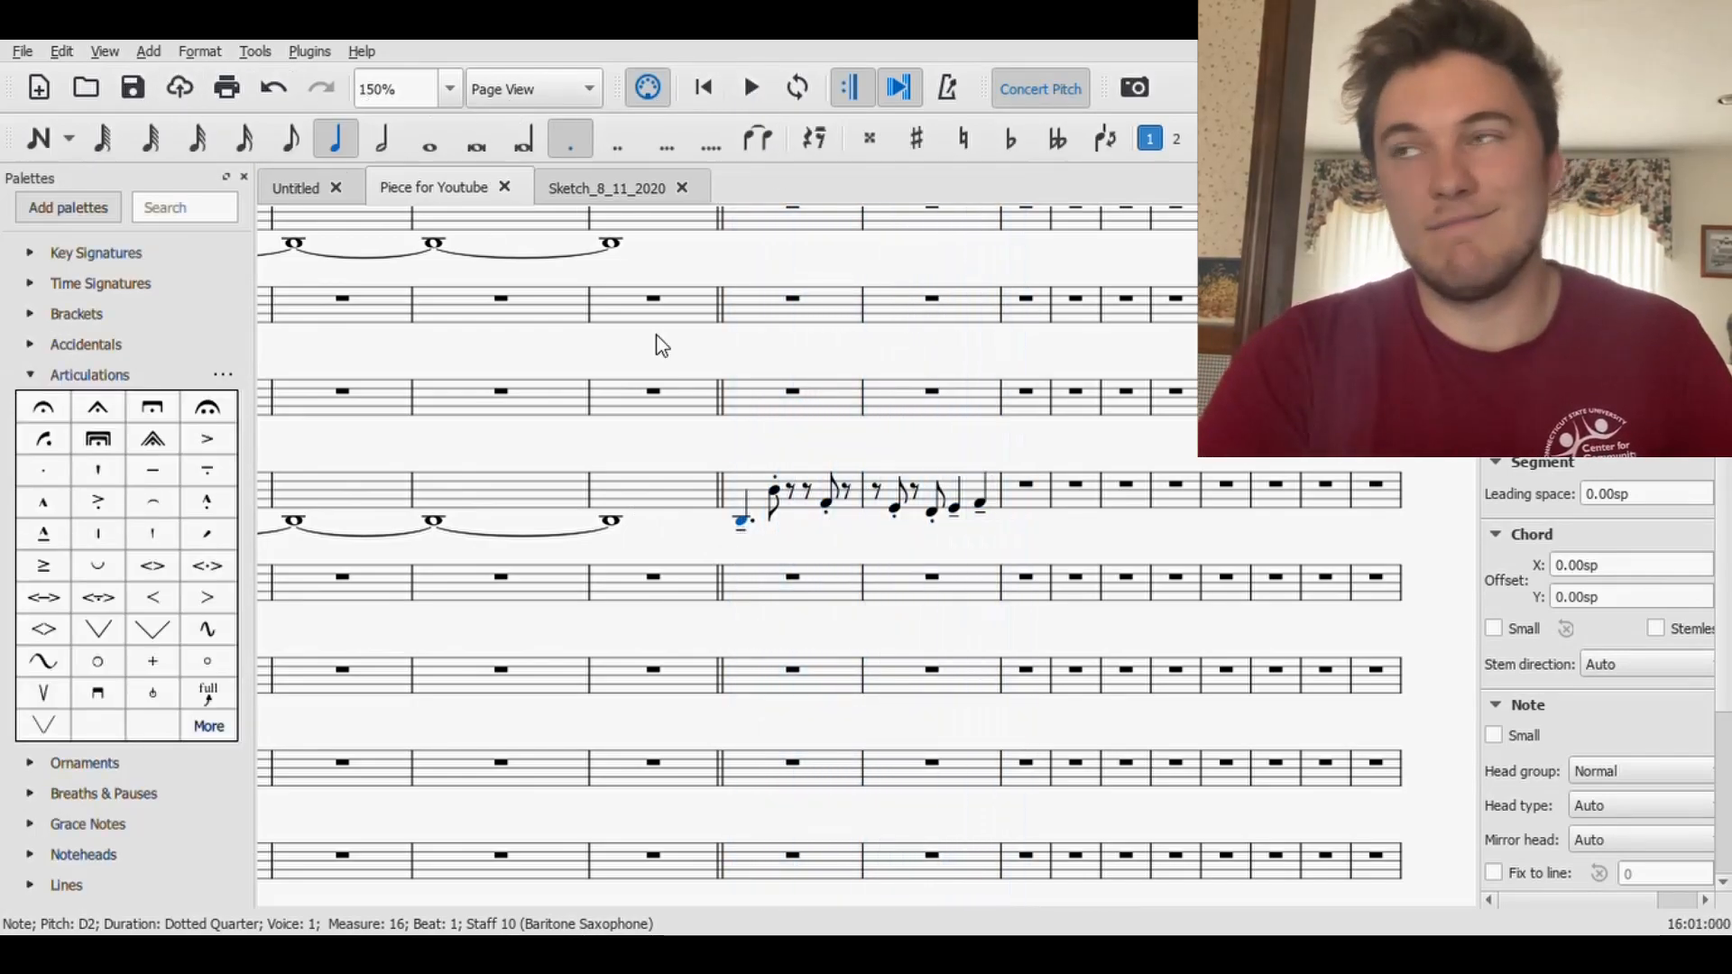
- Replace the staccato on the eighth-note F2 in Baritone Saxophone measure 17 with a combined tenuto-staccato
{"action": "left_click", "coordinate": [933, 522]}
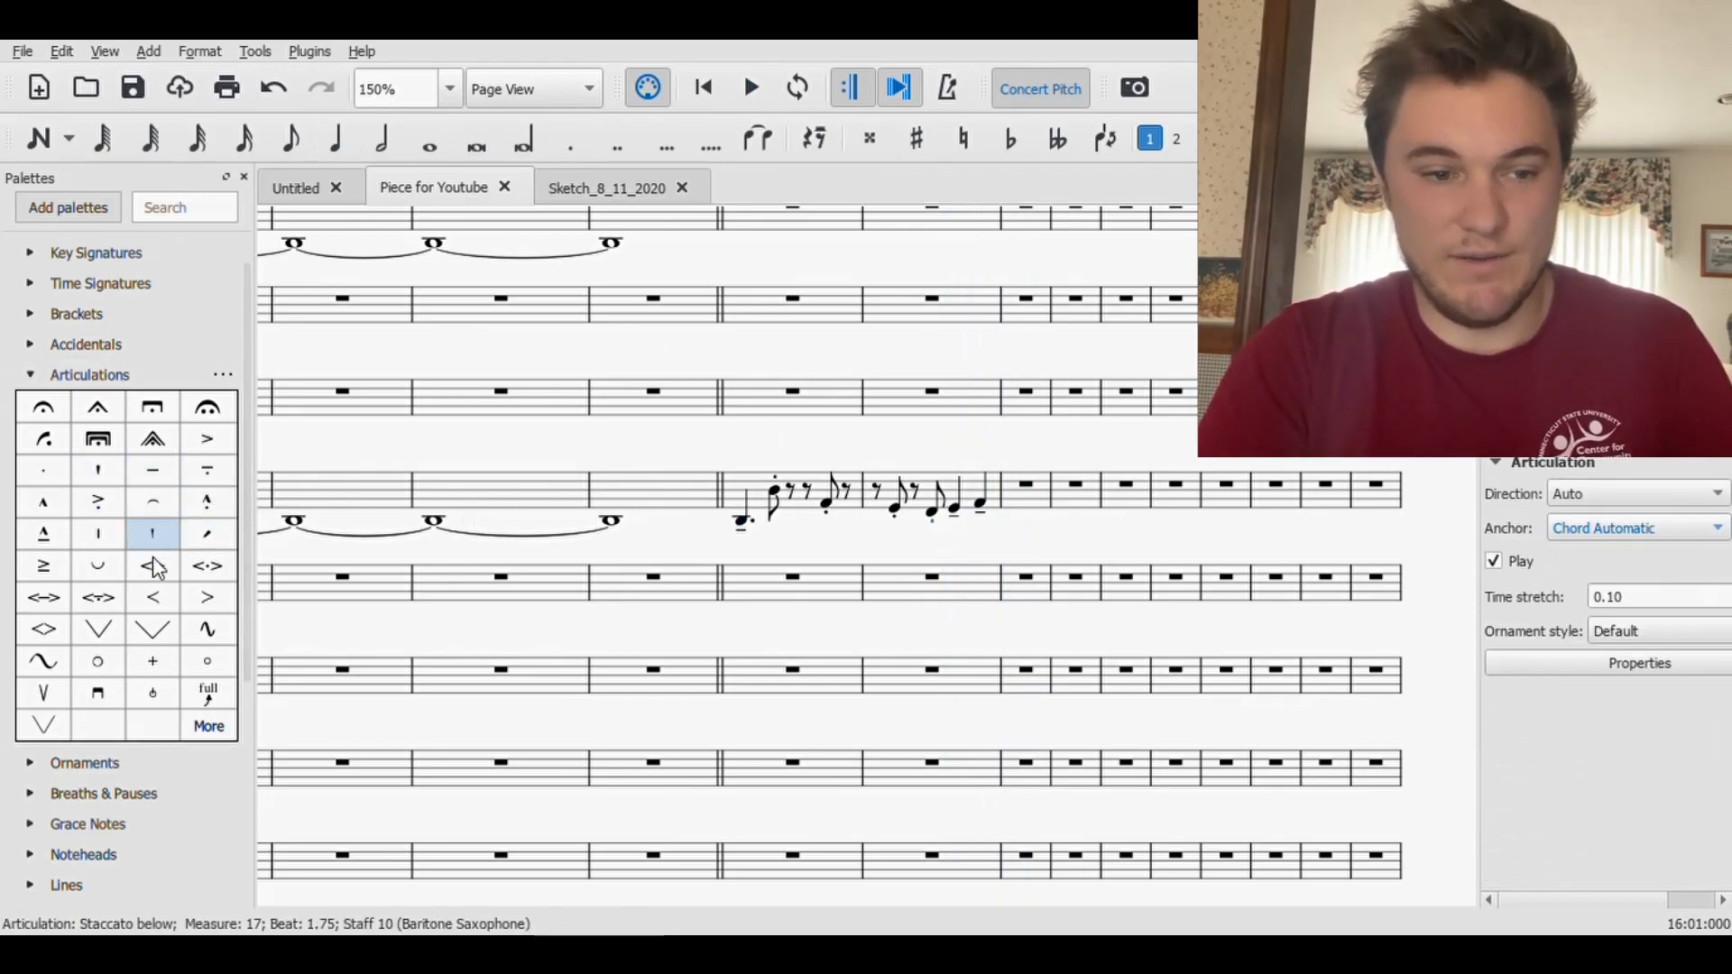
{"action": "left_click", "coordinate": [110, 543]}
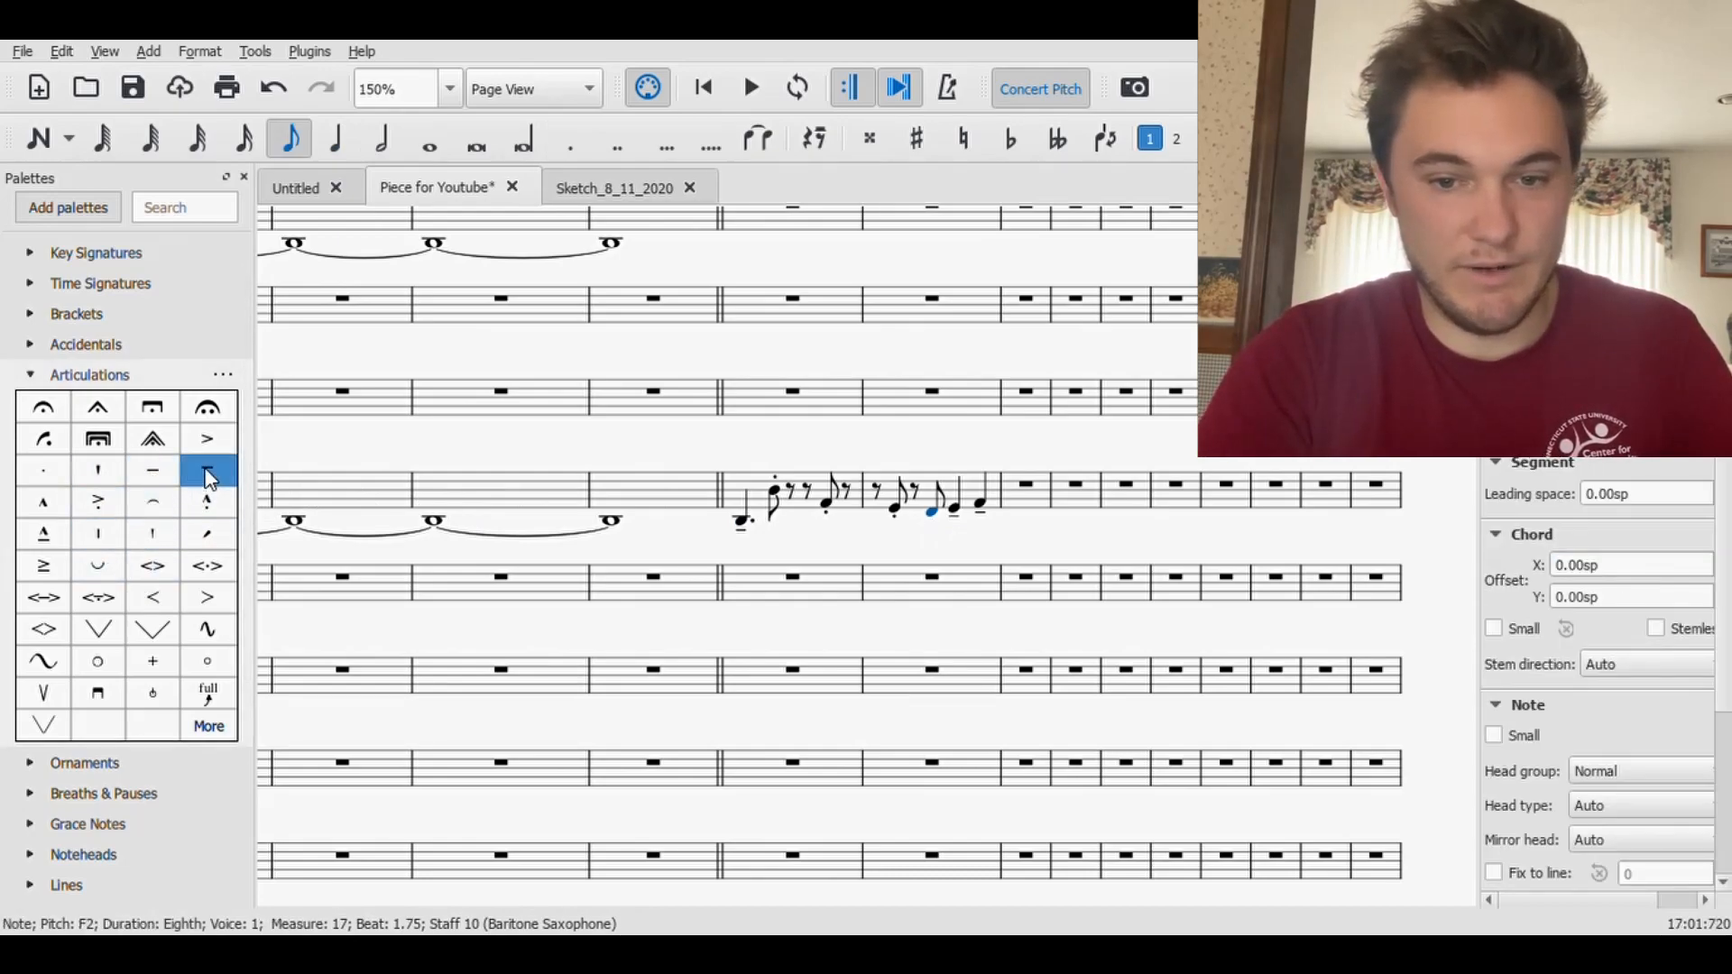
{"action": "left_click", "coordinate": [207, 471]}
- Play the line from measure 16 again to check the tenuto-staccato, and save the score
{"action": "left_click", "coordinate": [741, 521]}
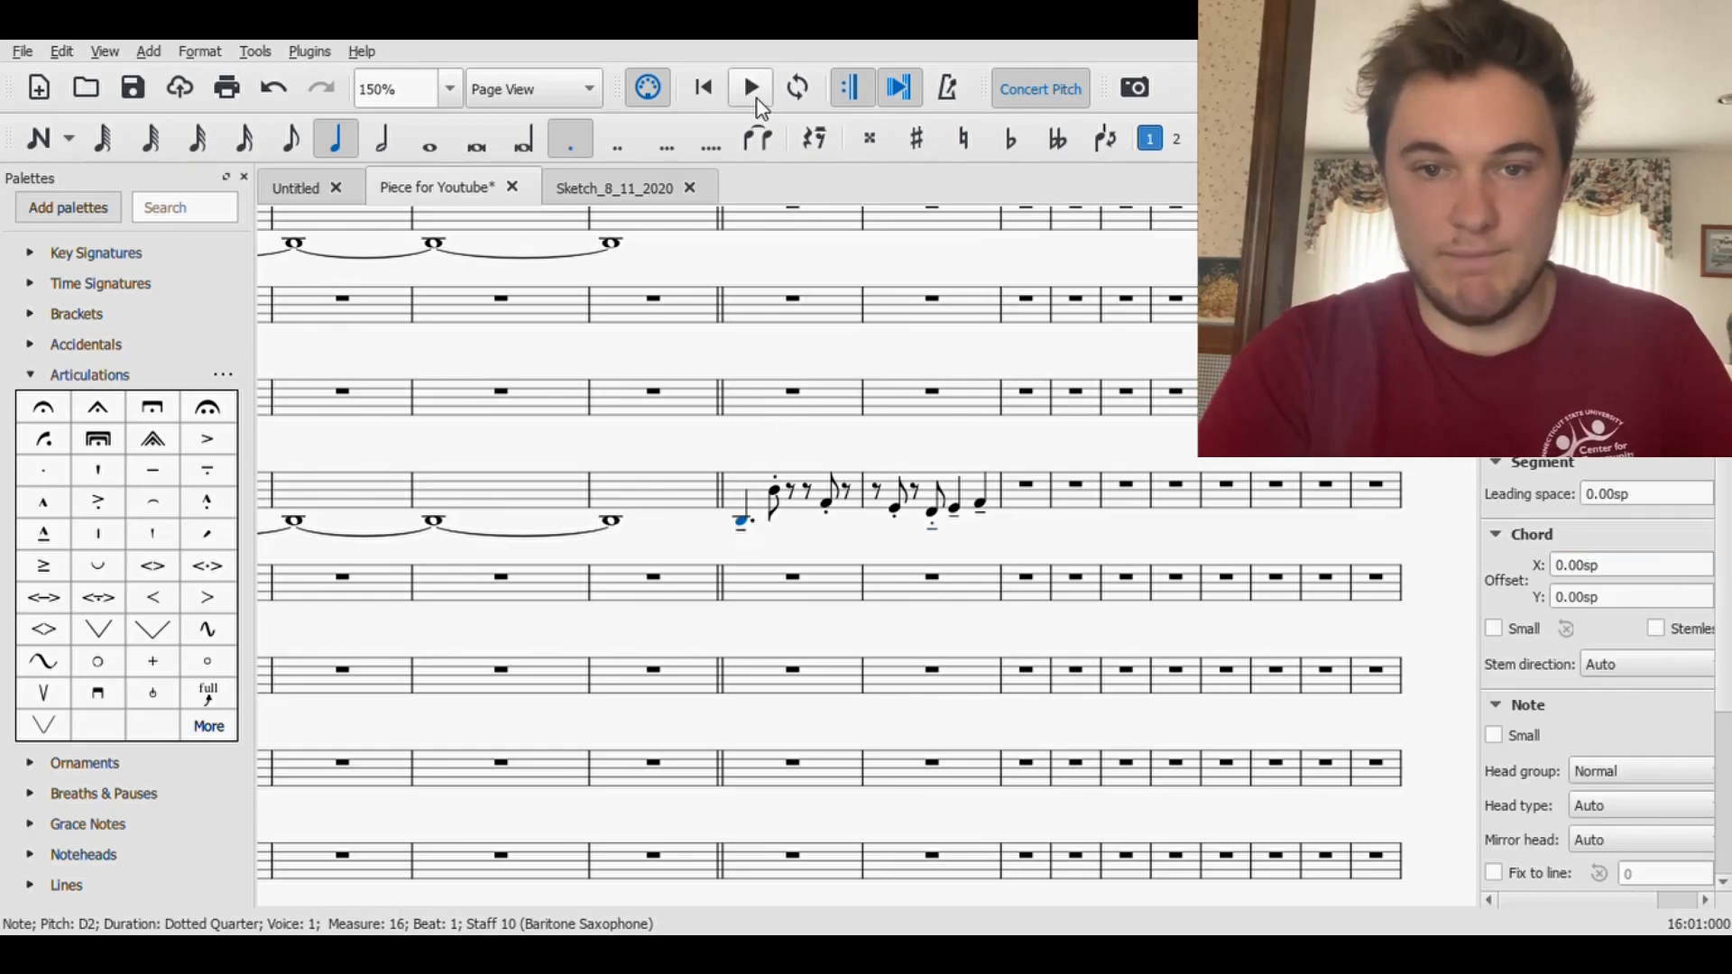
{"action": "left_click", "coordinate": [750, 90]}
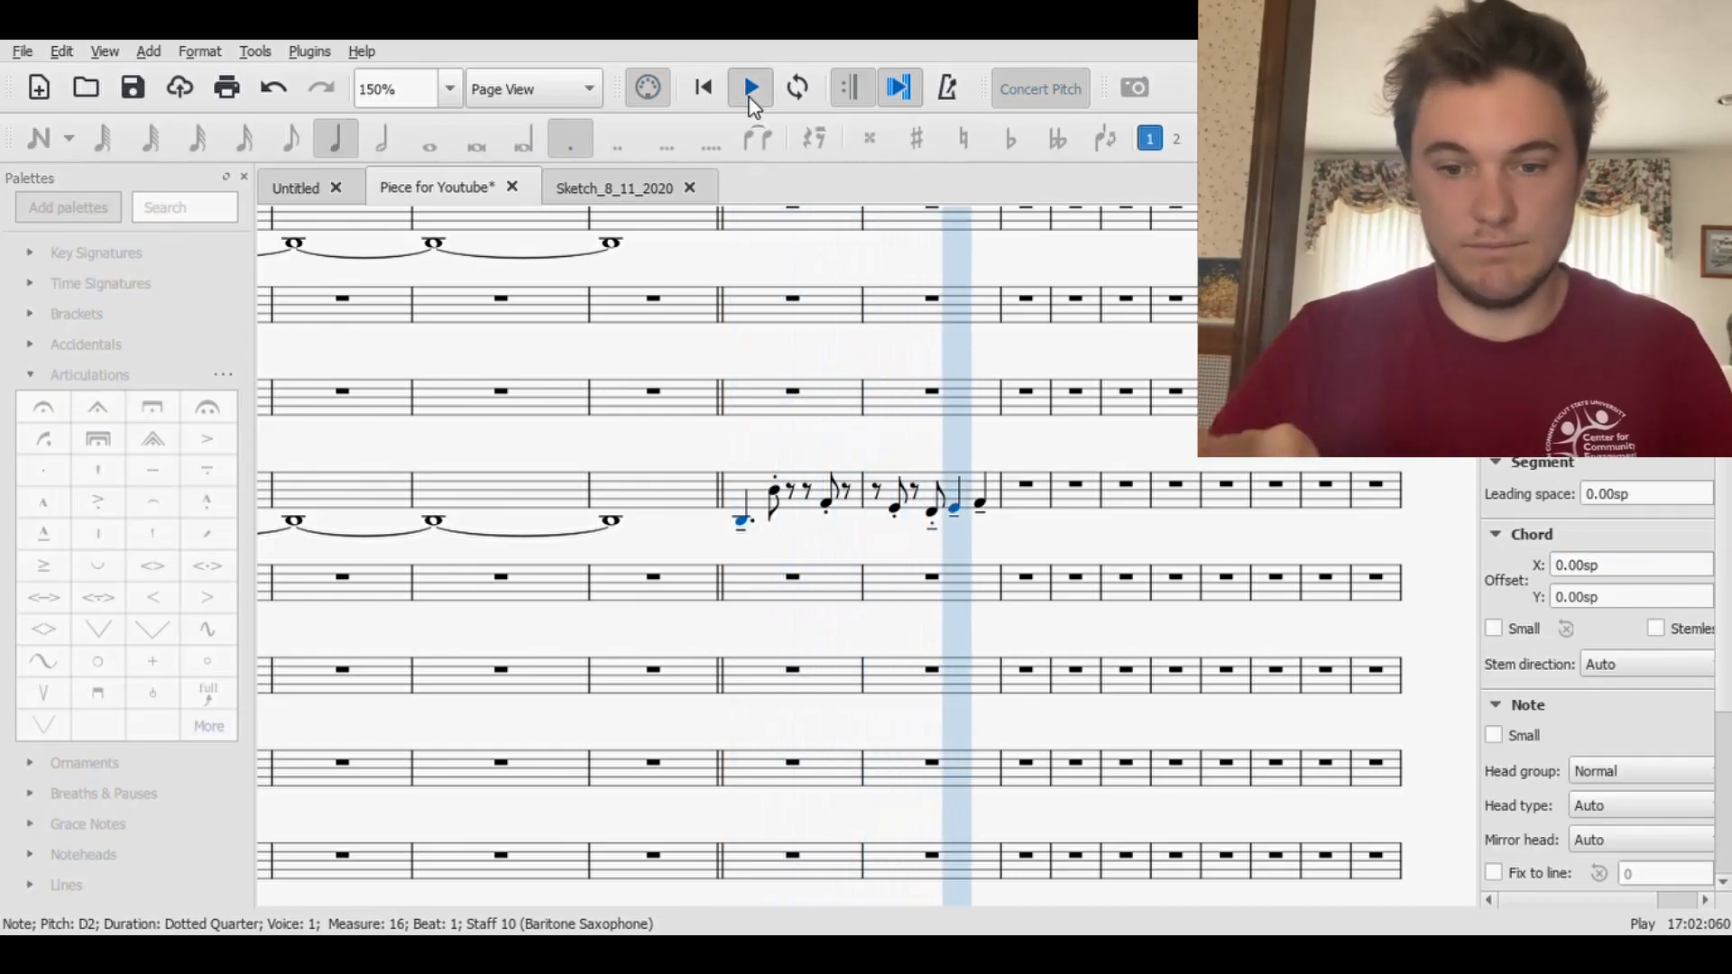
{"action": "left_click", "coordinate": [751, 91]}
{"action": "left_click", "coordinate": [133, 88]}
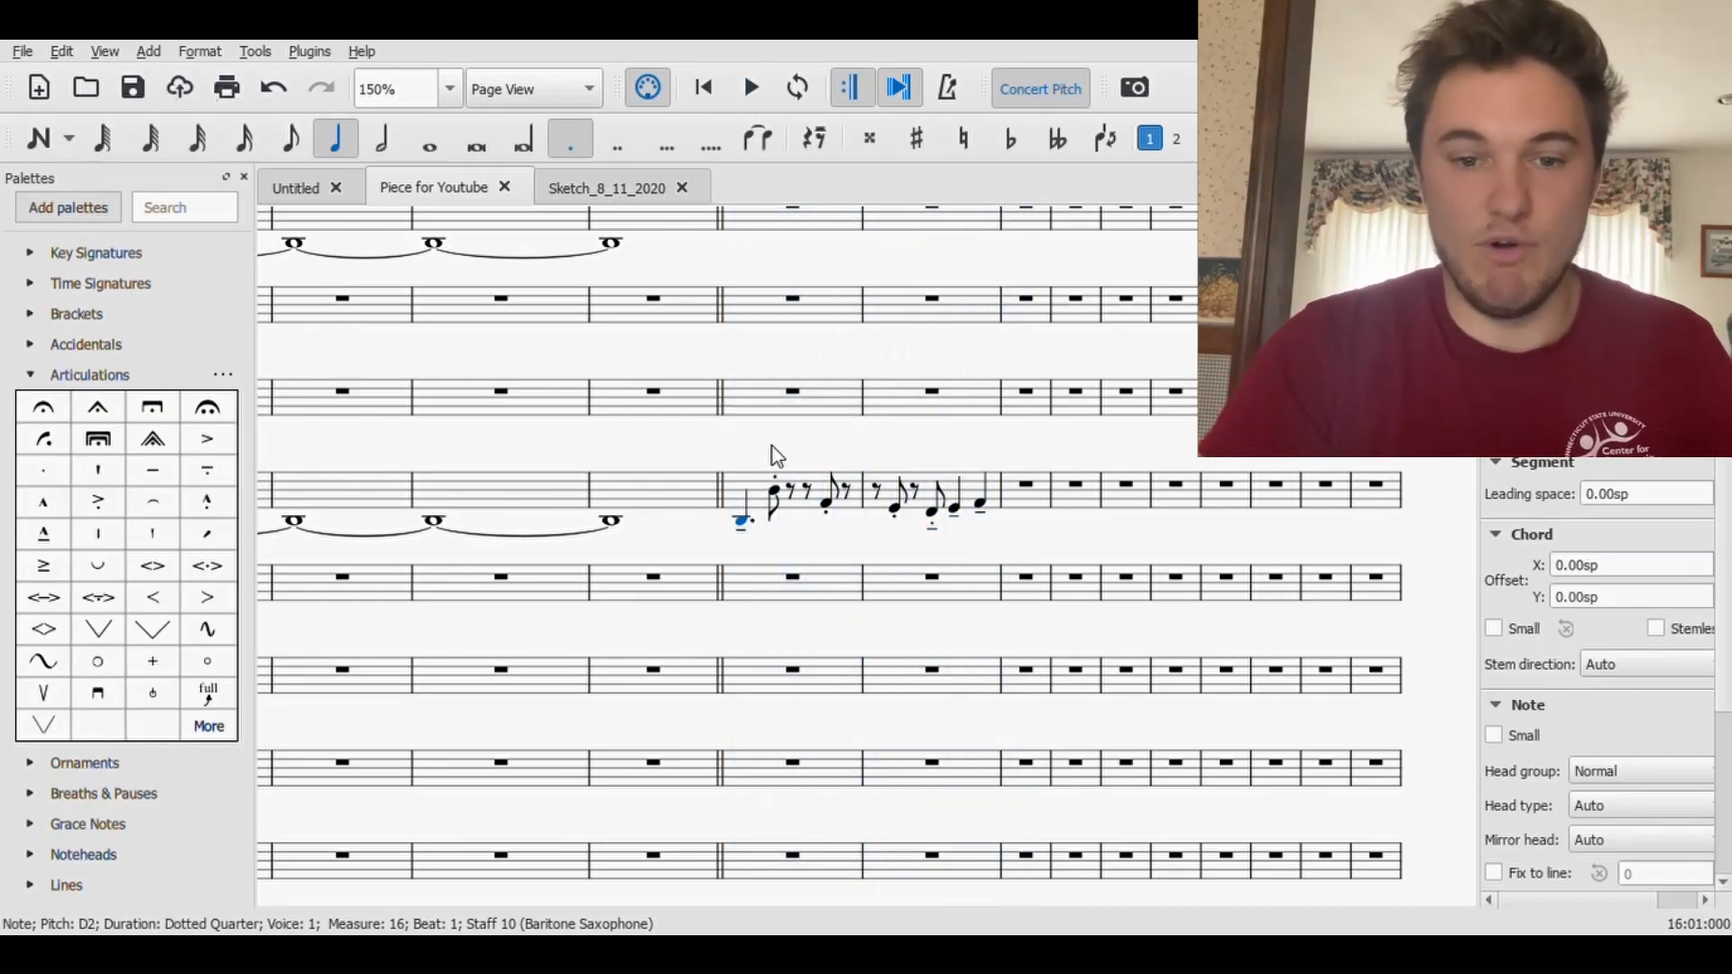
- Add an mf dynamic under the first Baritone Saxophone note of measure 16 and save the score
{"action": "left_click", "coordinate": [30, 375]}
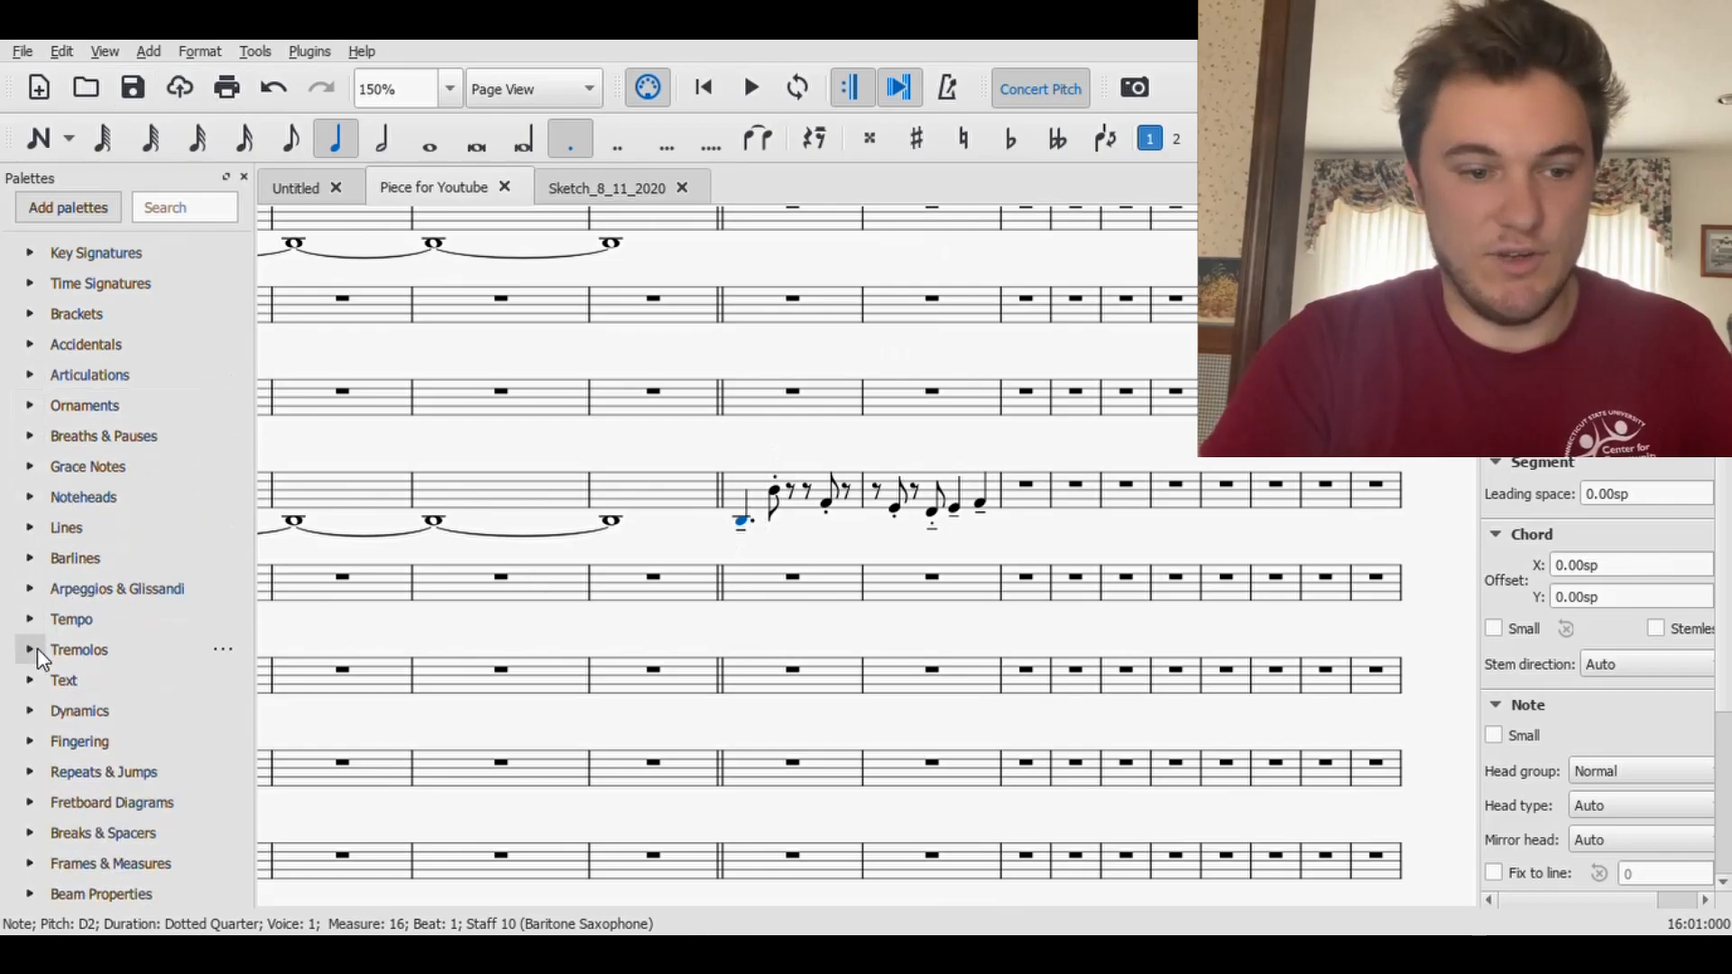
{"action": "left_click", "coordinate": [30, 711]}
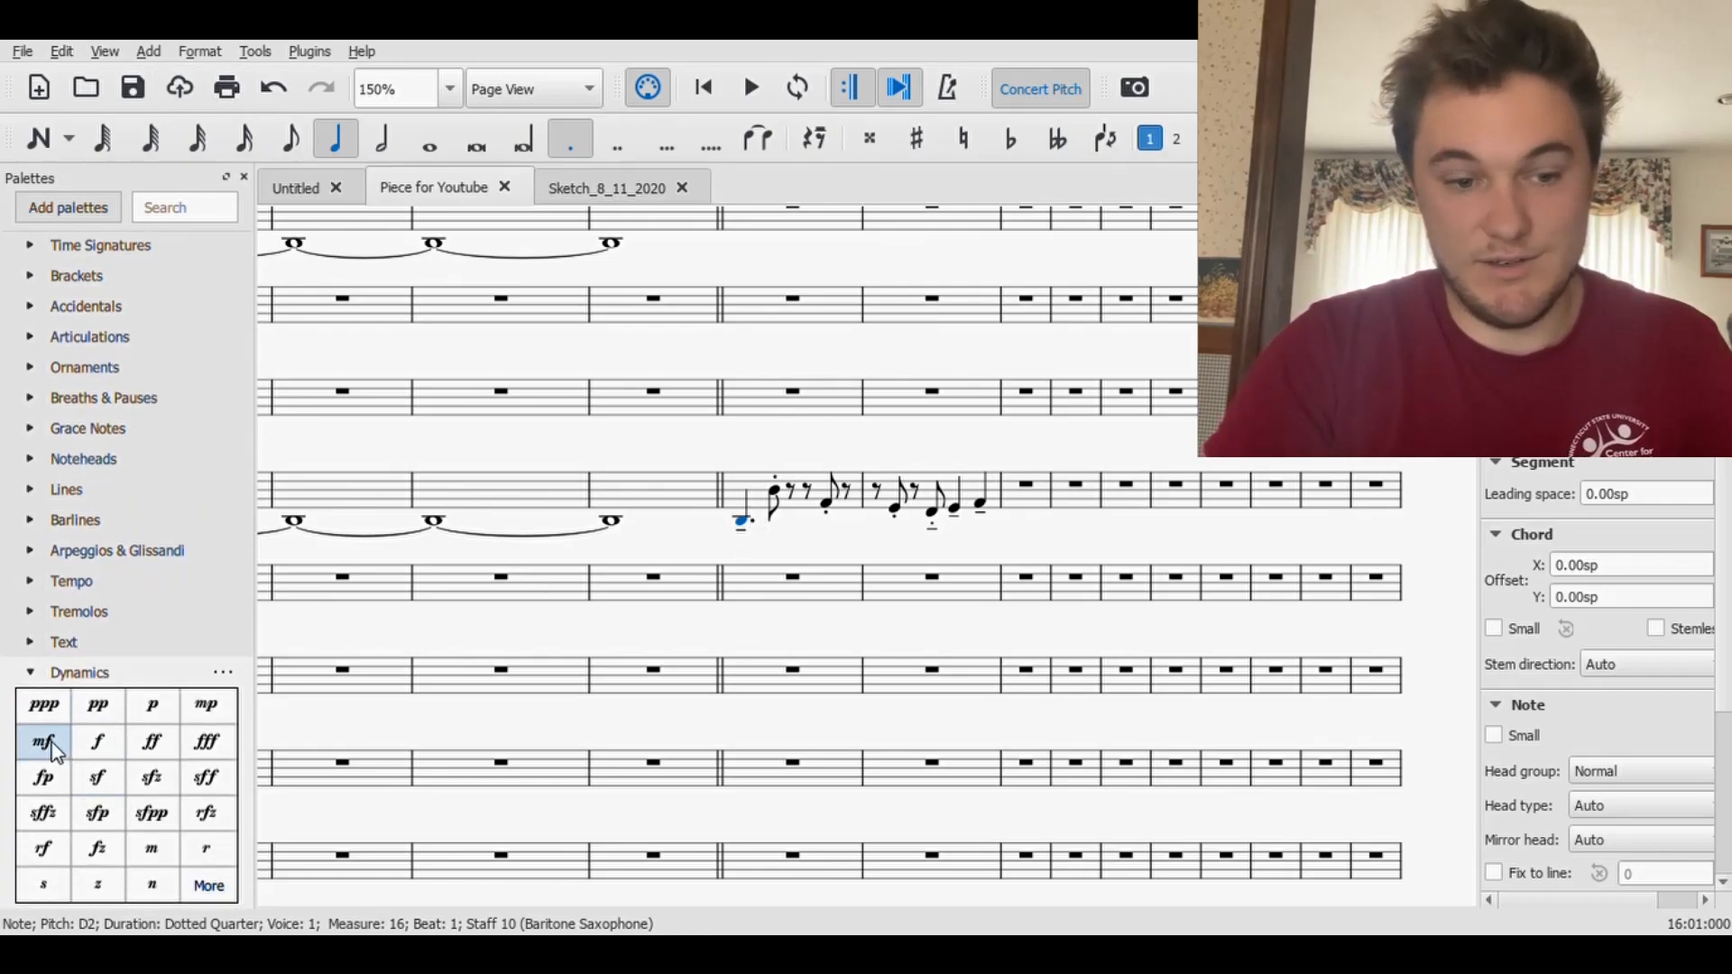
{"action": "left_click", "coordinate": [49, 747]}
{"action": "left_click", "coordinate": [785, 547]}
{"action": "key", "text": "ctrl+s"}
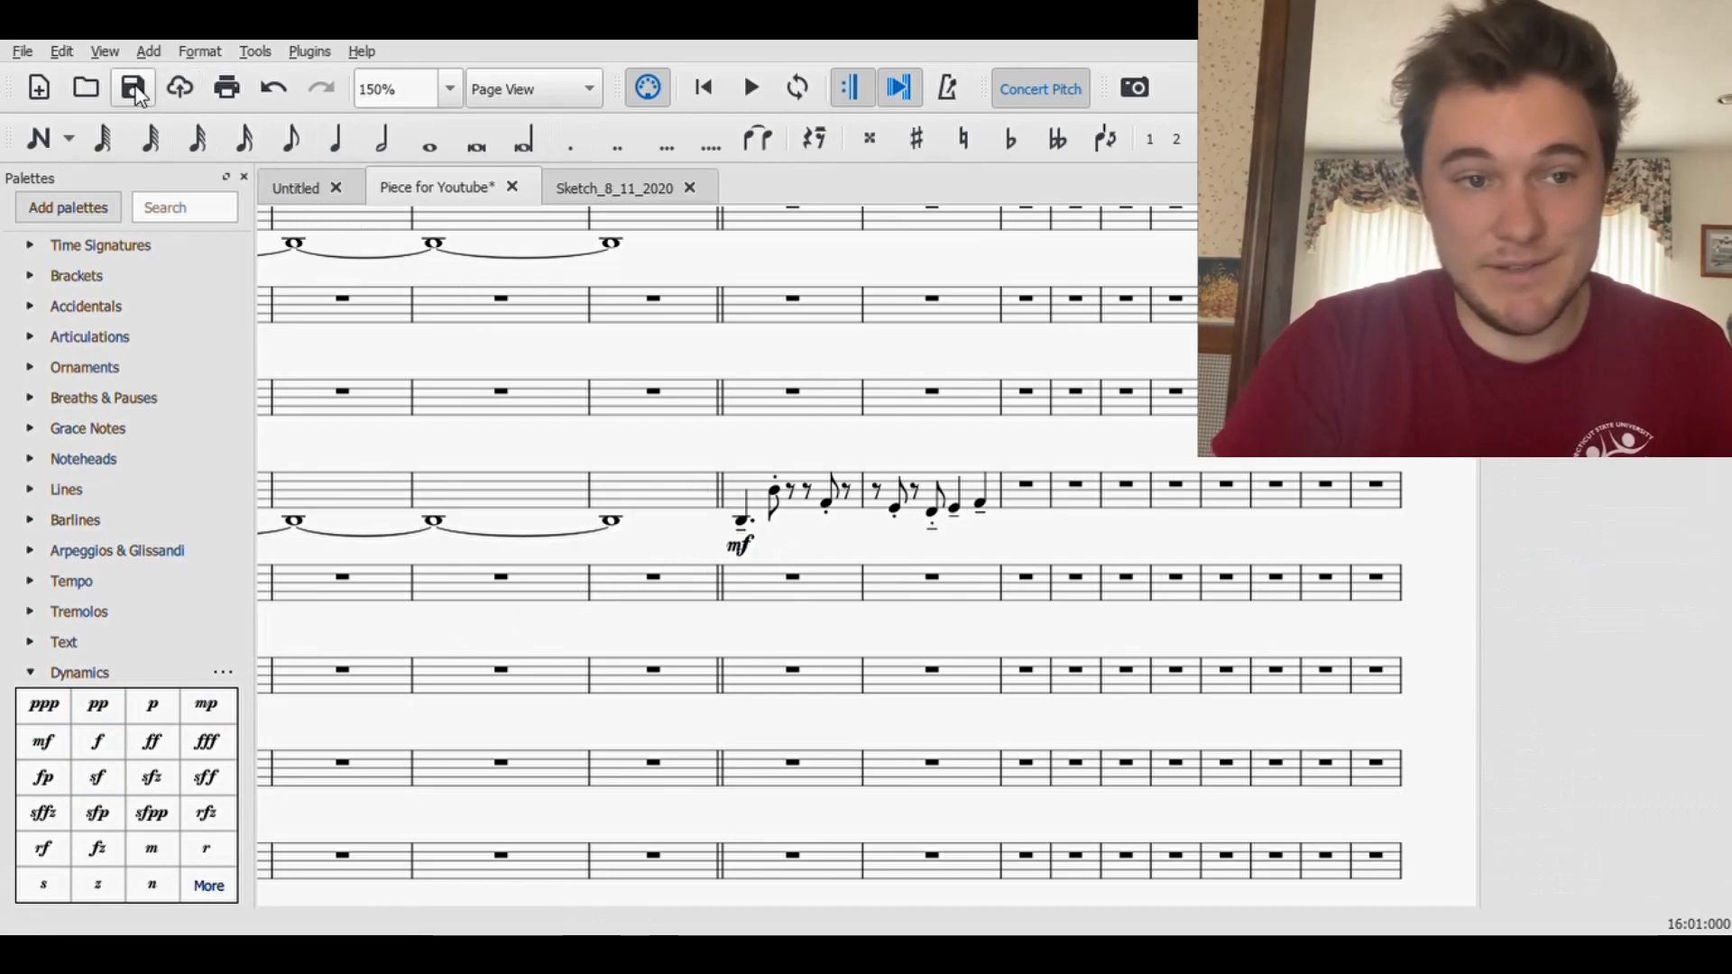
- Copy the Baritone Saxophone line from measure 16 through beat 2 of measure 17, paste it at measure 18, and delete the duplicate mf
{"action": "left_click_drag", "start_coordinate": [853, 559], "coordinate": [1087, 576]}
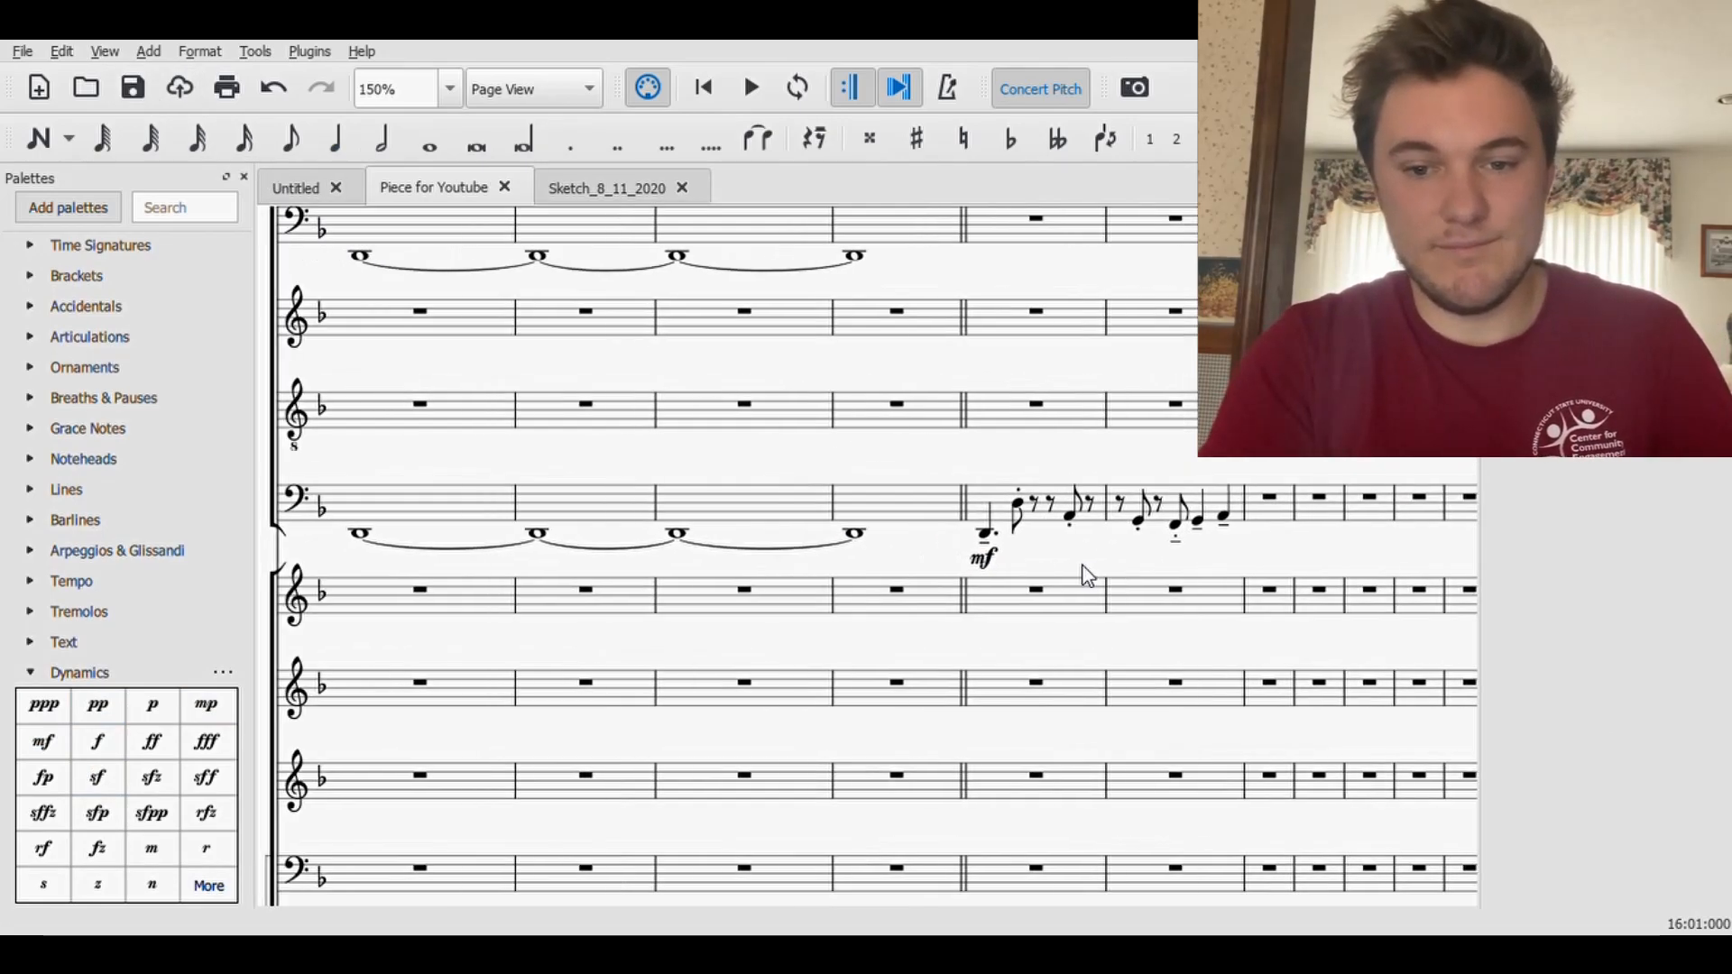
{"action": "left_click", "coordinate": [986, 536]}
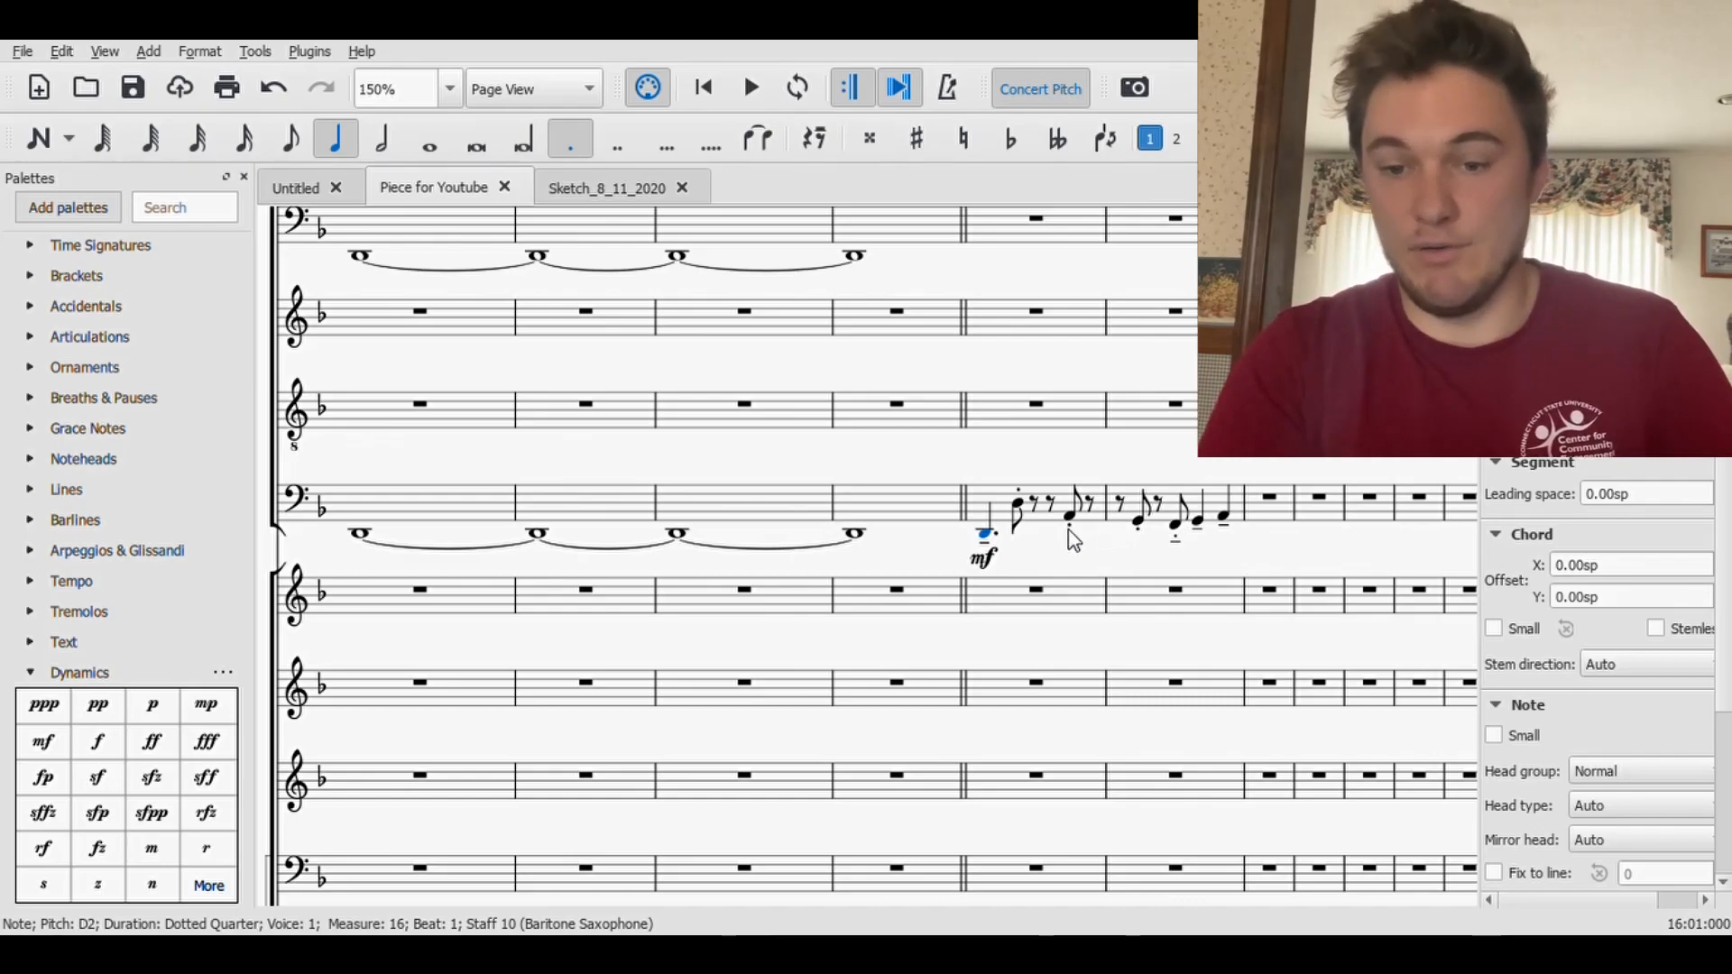
{"action": "left_click", "coordinate": [1199, 527], "text": "shift"}
{"action": "key", "text": "ctrl+c"}
{"action": "left_click", "coordinate": [1261, 523]}
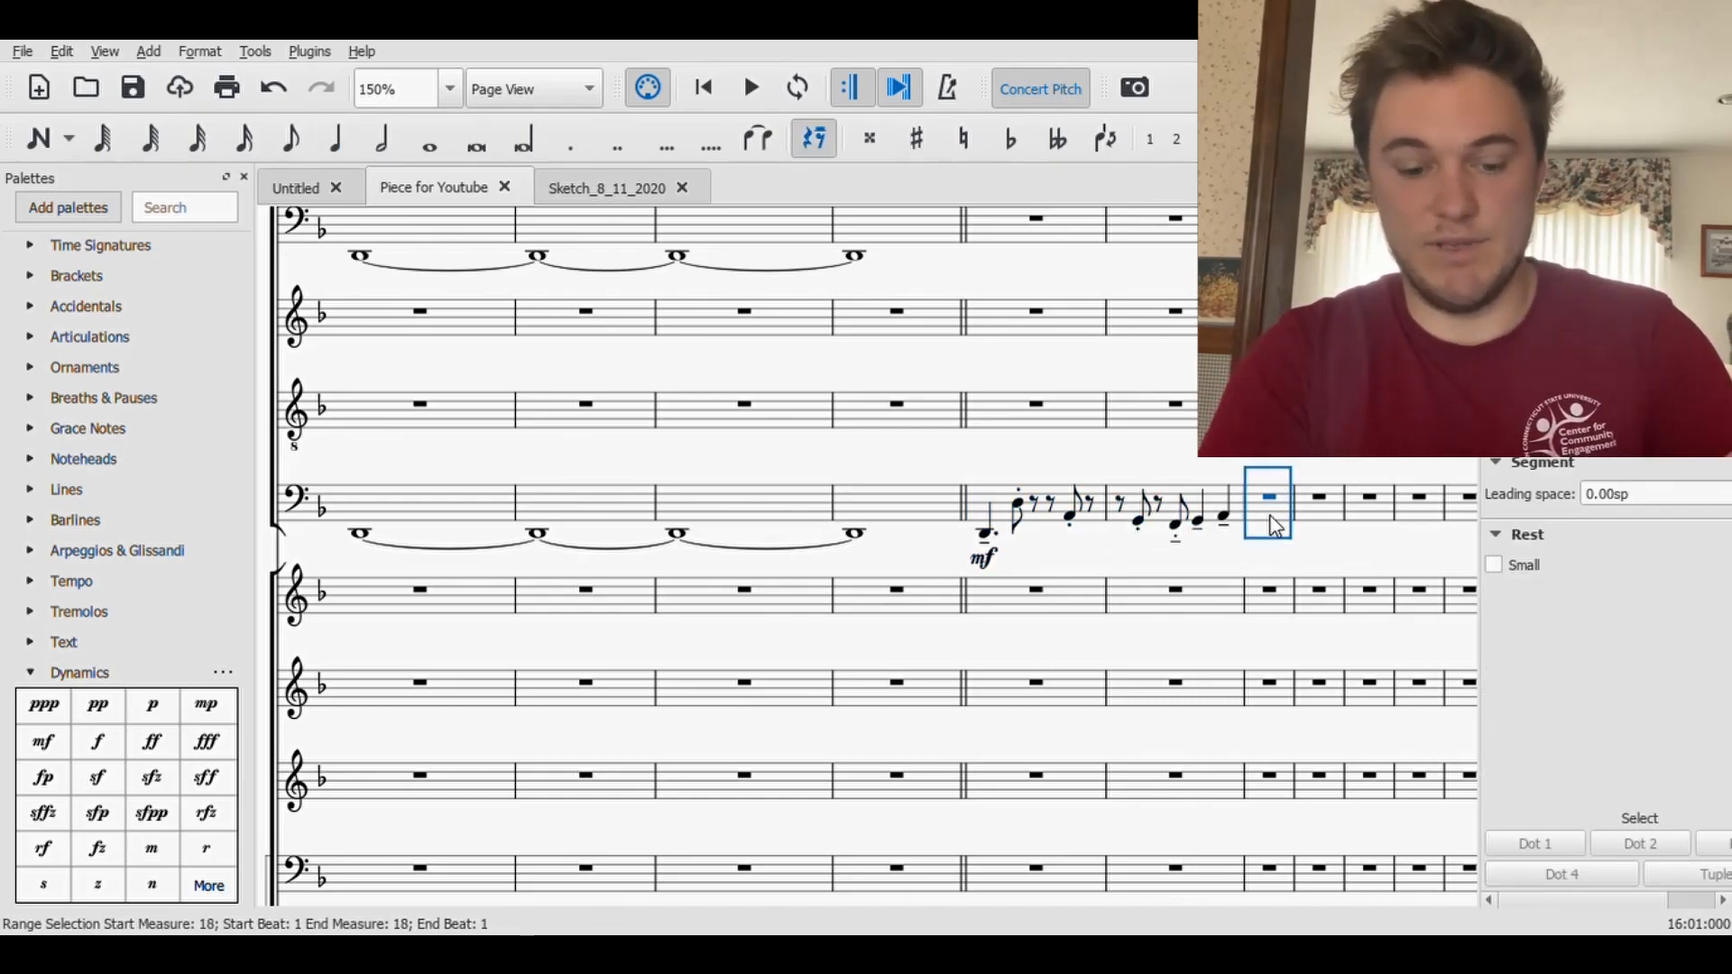
{"action": "key", "text": "ctrl+v"}
{"action": "left_click", "coordinate": [1268, 566]}
{"action": "key", "text": "Delete"}
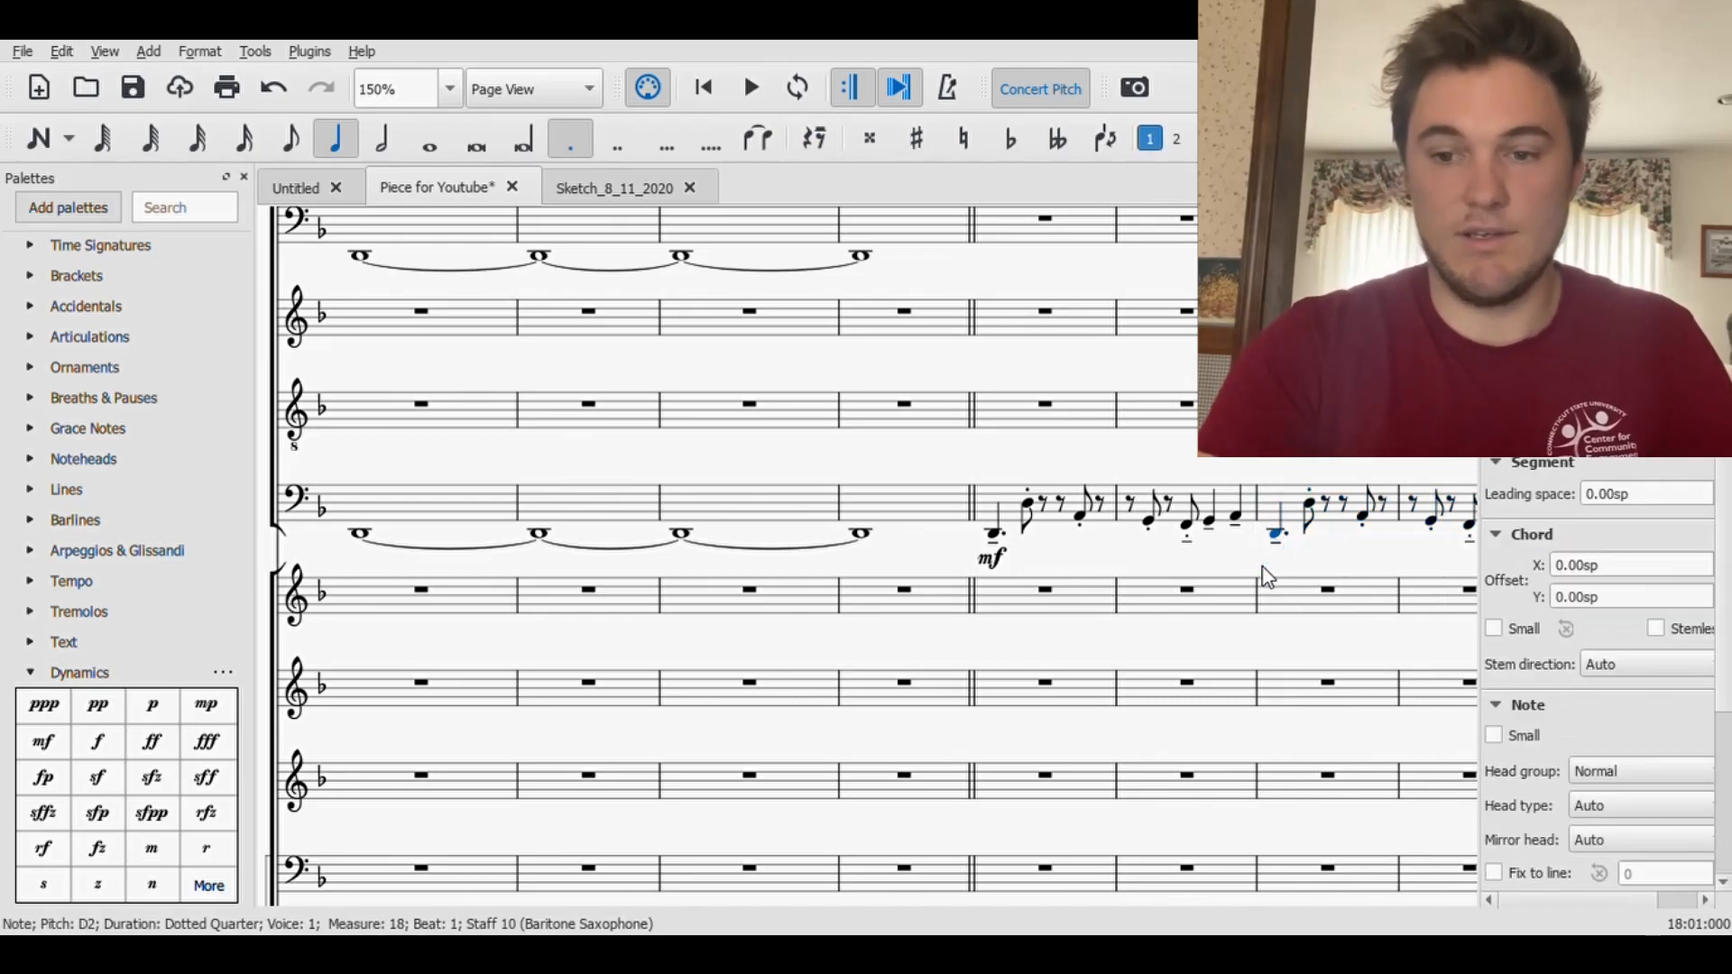
- Lengthen the G2 on beat 2 of Baritone Saxophone measure 19 to a half note and save the score
{"action": "left_click_drag", "start_coordinate": [1352, 579], "coordinate": [865, 599]}
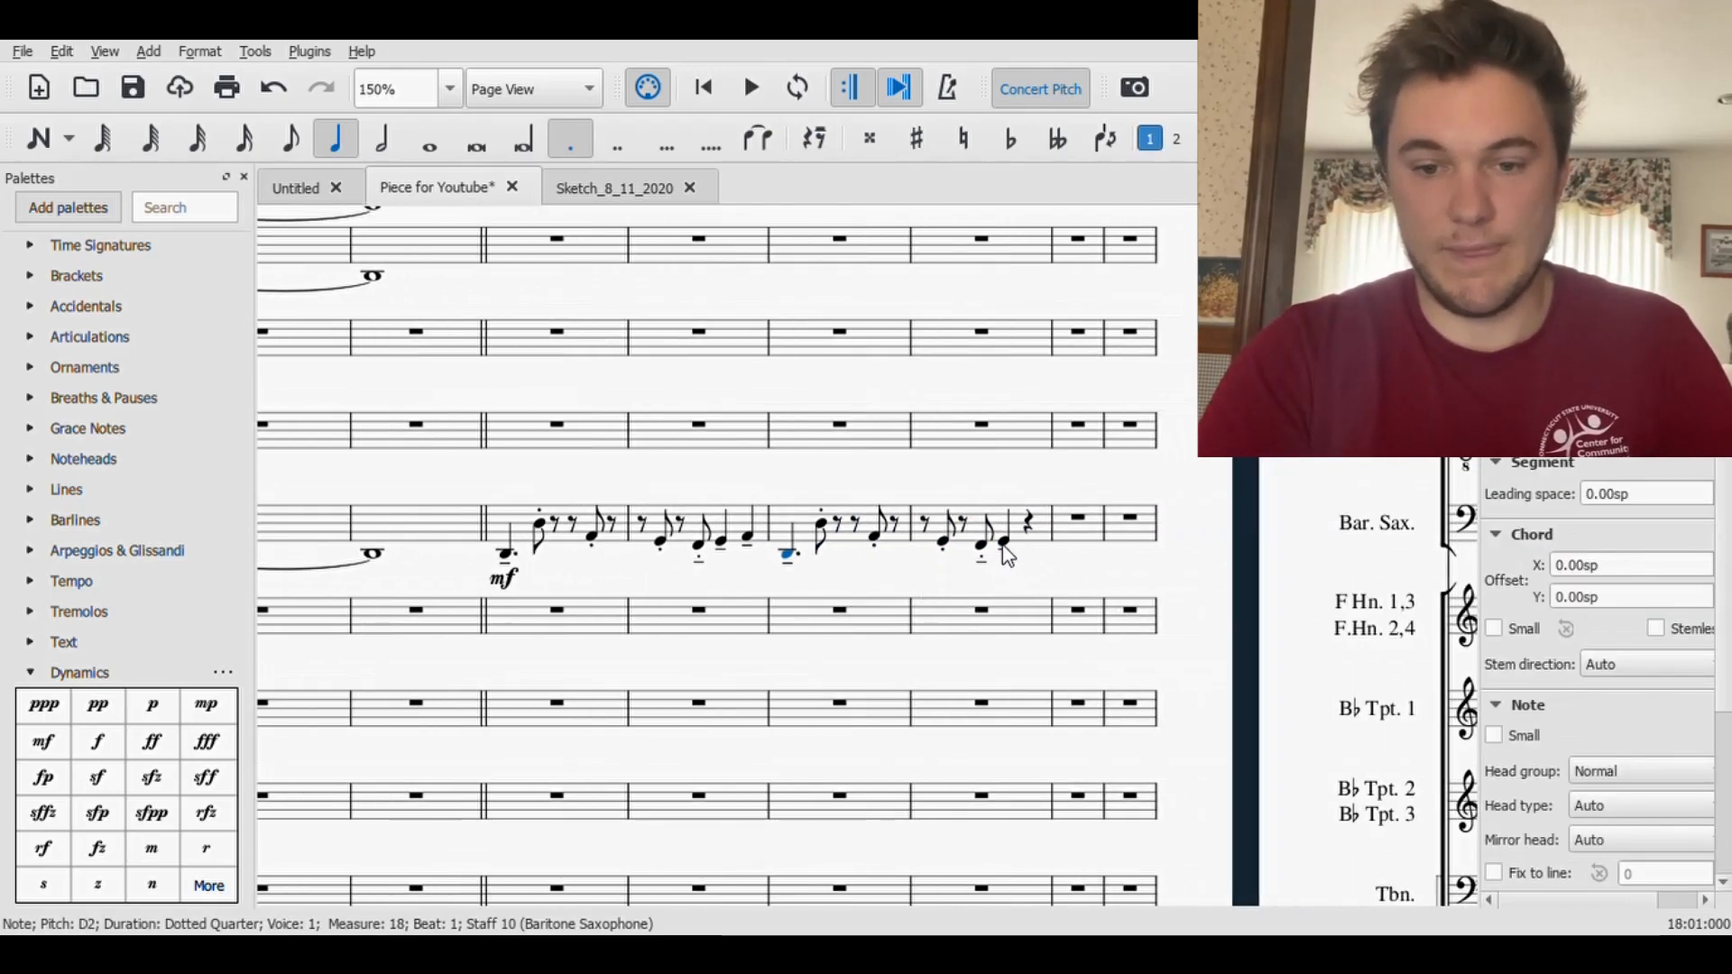
{"action": "left_click", "coordinate": [1003, 544]}
{"action": "left_click", "coordinate": [385, 152]}
{"action": "left_click", "coordinate": [132, 87]}
- Replace the tenuto on the half-note G2 in Baritone Saxophone measure 19 with an accent and save the score
{"action": "left_click", "coordinate": [976, 554]}
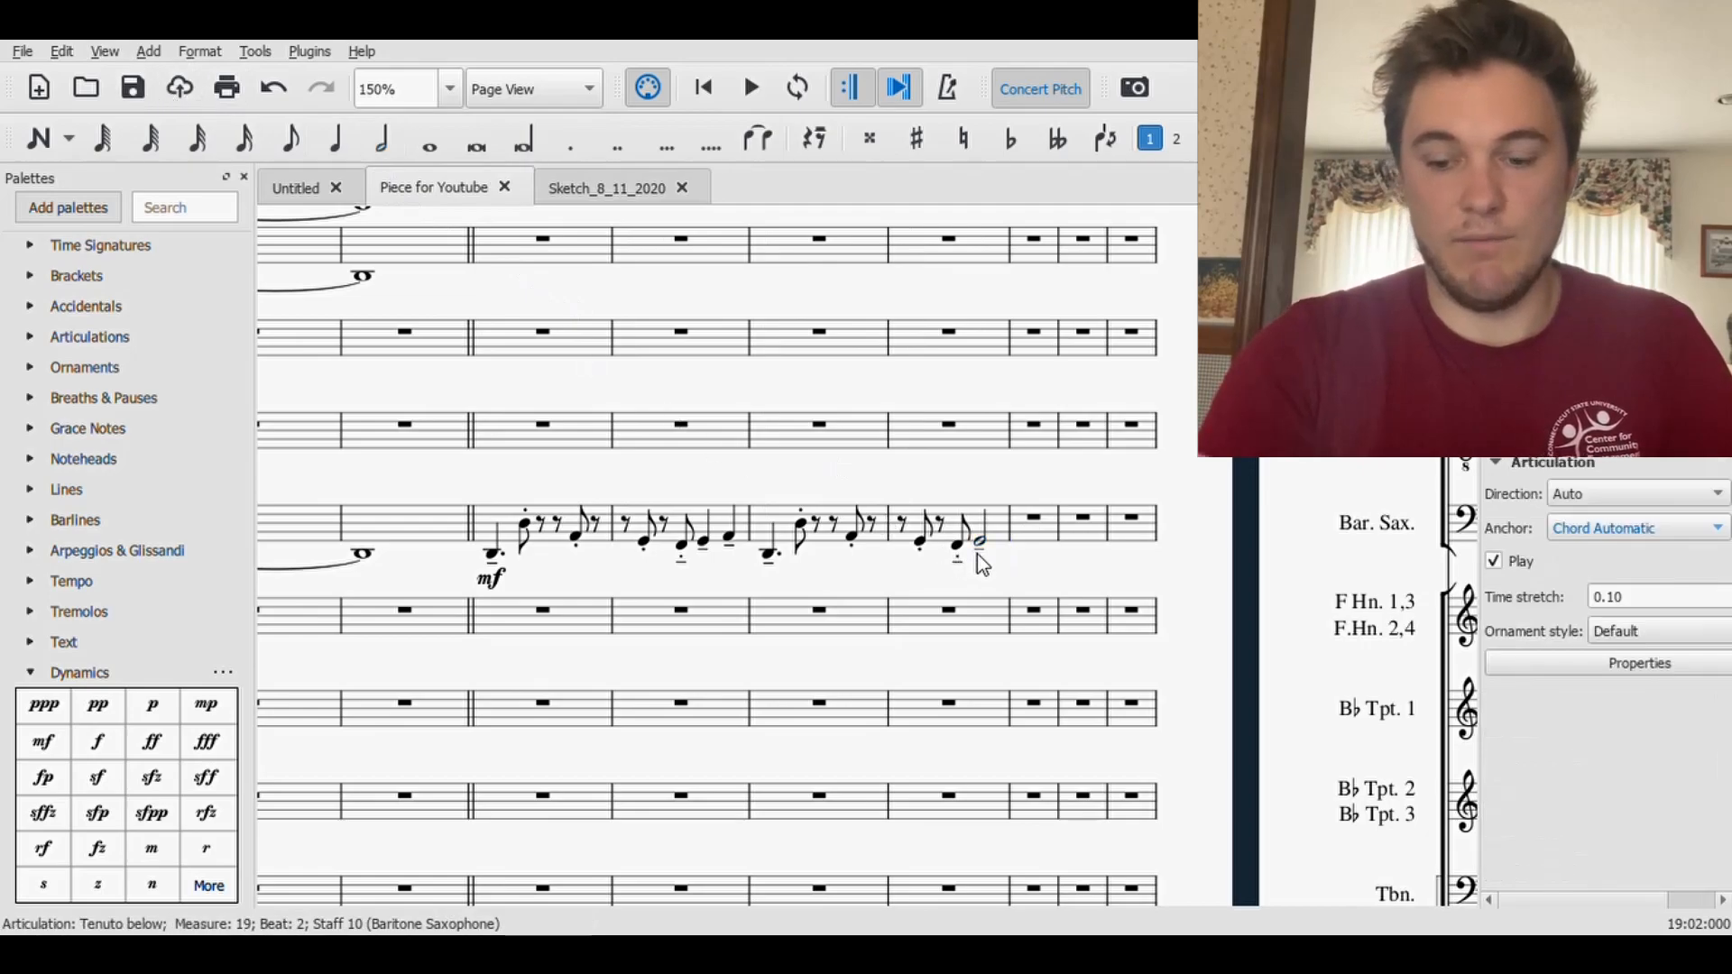
{"action": "key", "text": "Delete"}
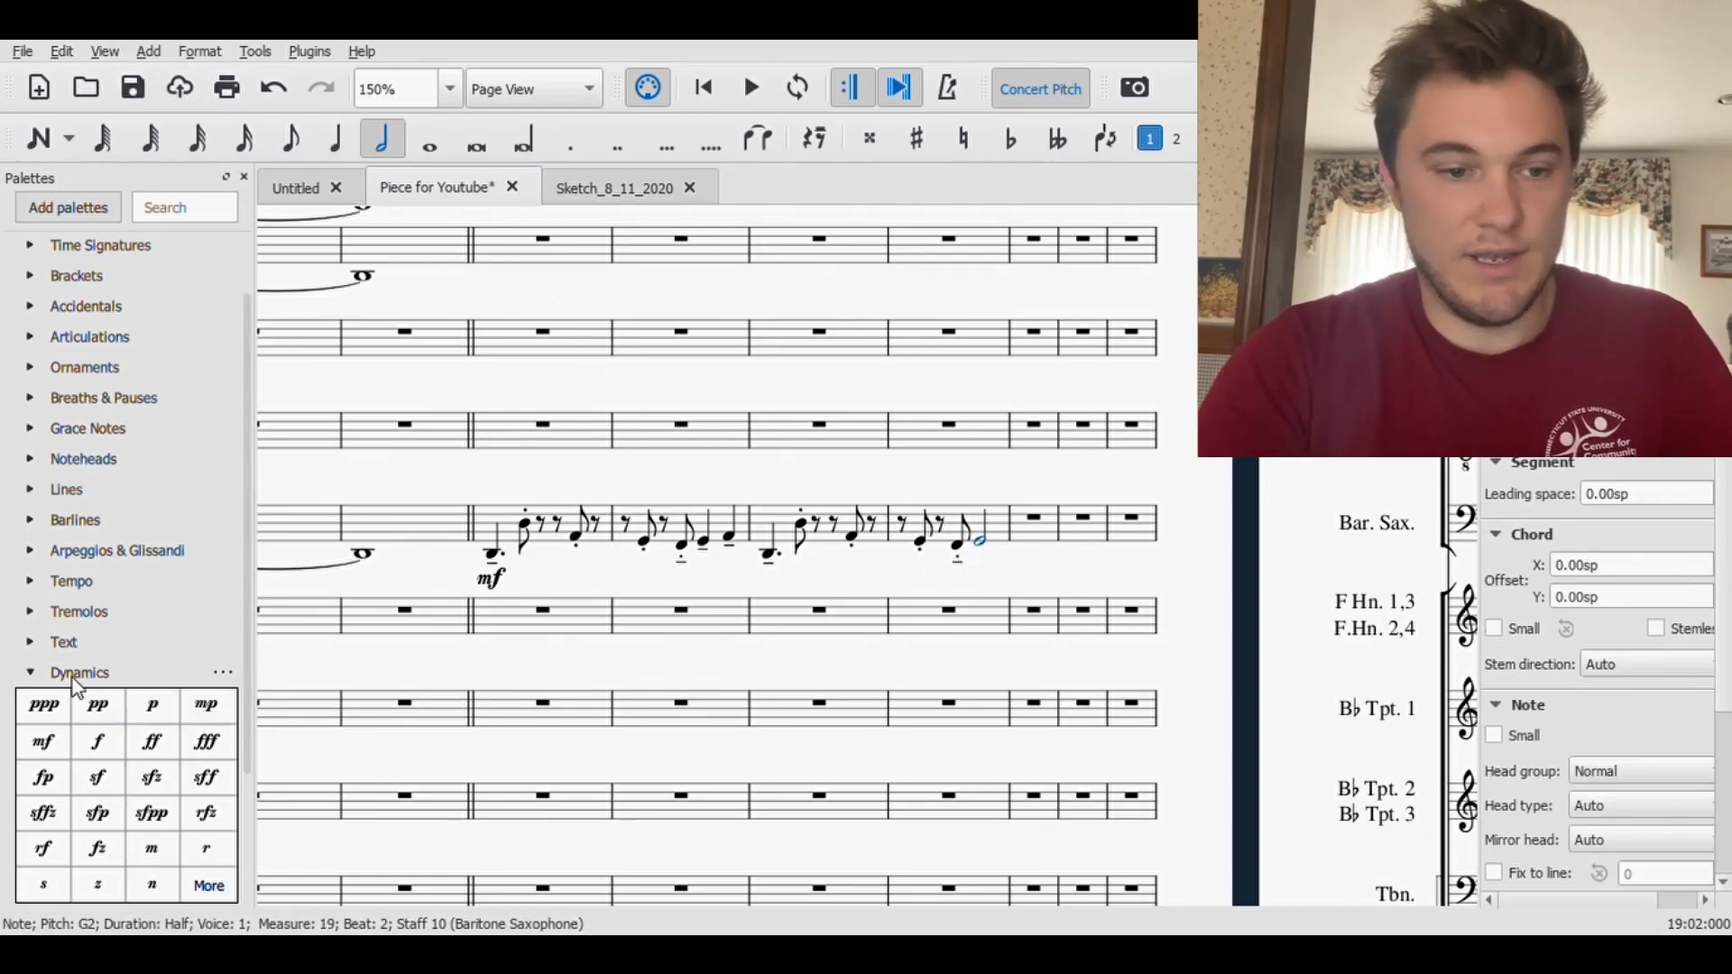
{"action": "left_click", "coordinate": [20, 670]}
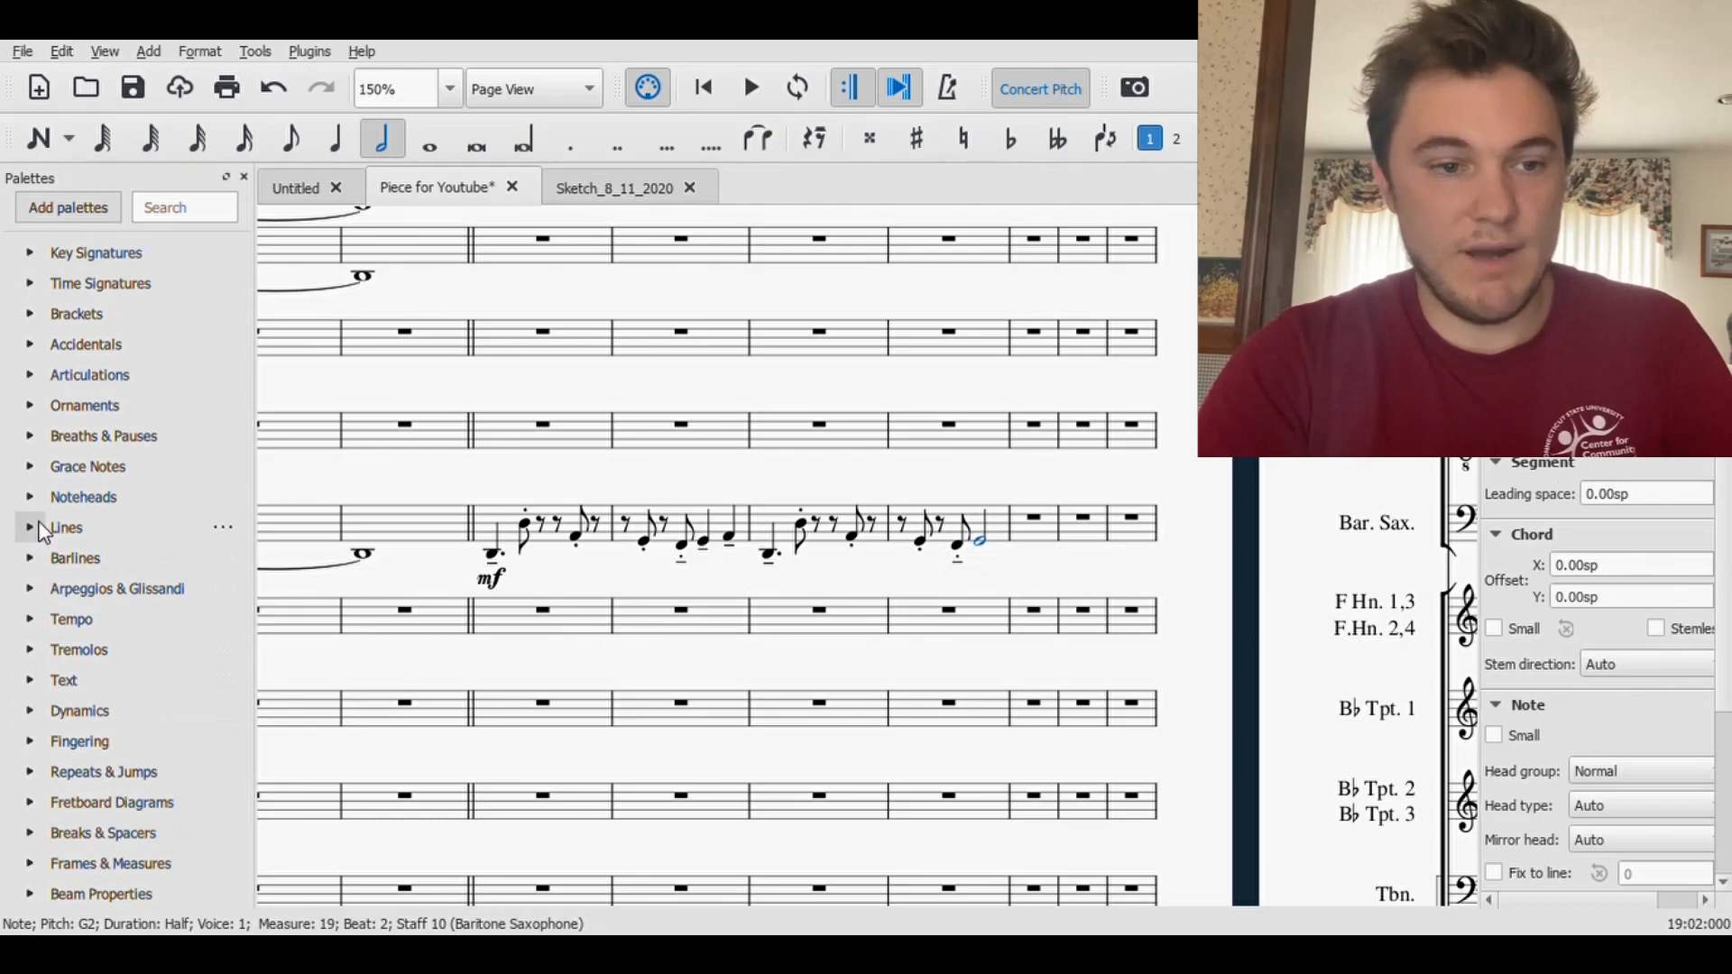
{"action": "left_click", "coordinate": [29, 375]}
{"action": "left_click", "coordinate": [188, 445]}
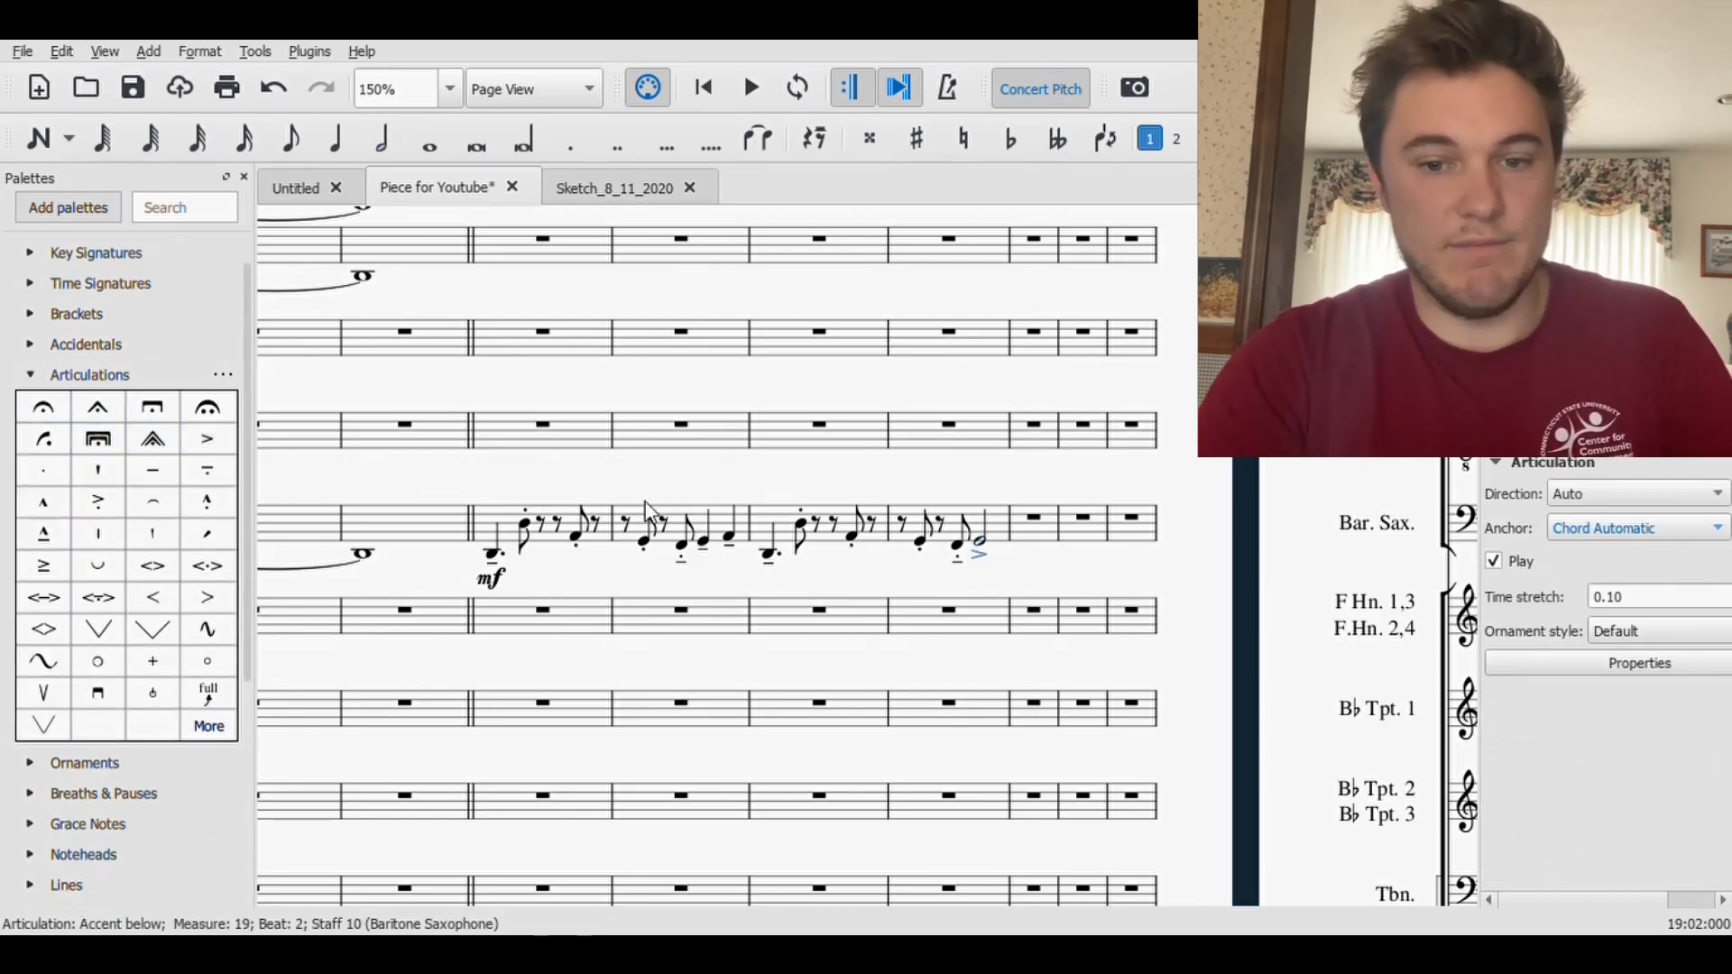
{"action": "key", "text": "Escape"}
{"action": "left_click", "coordinate": [133, 87]}
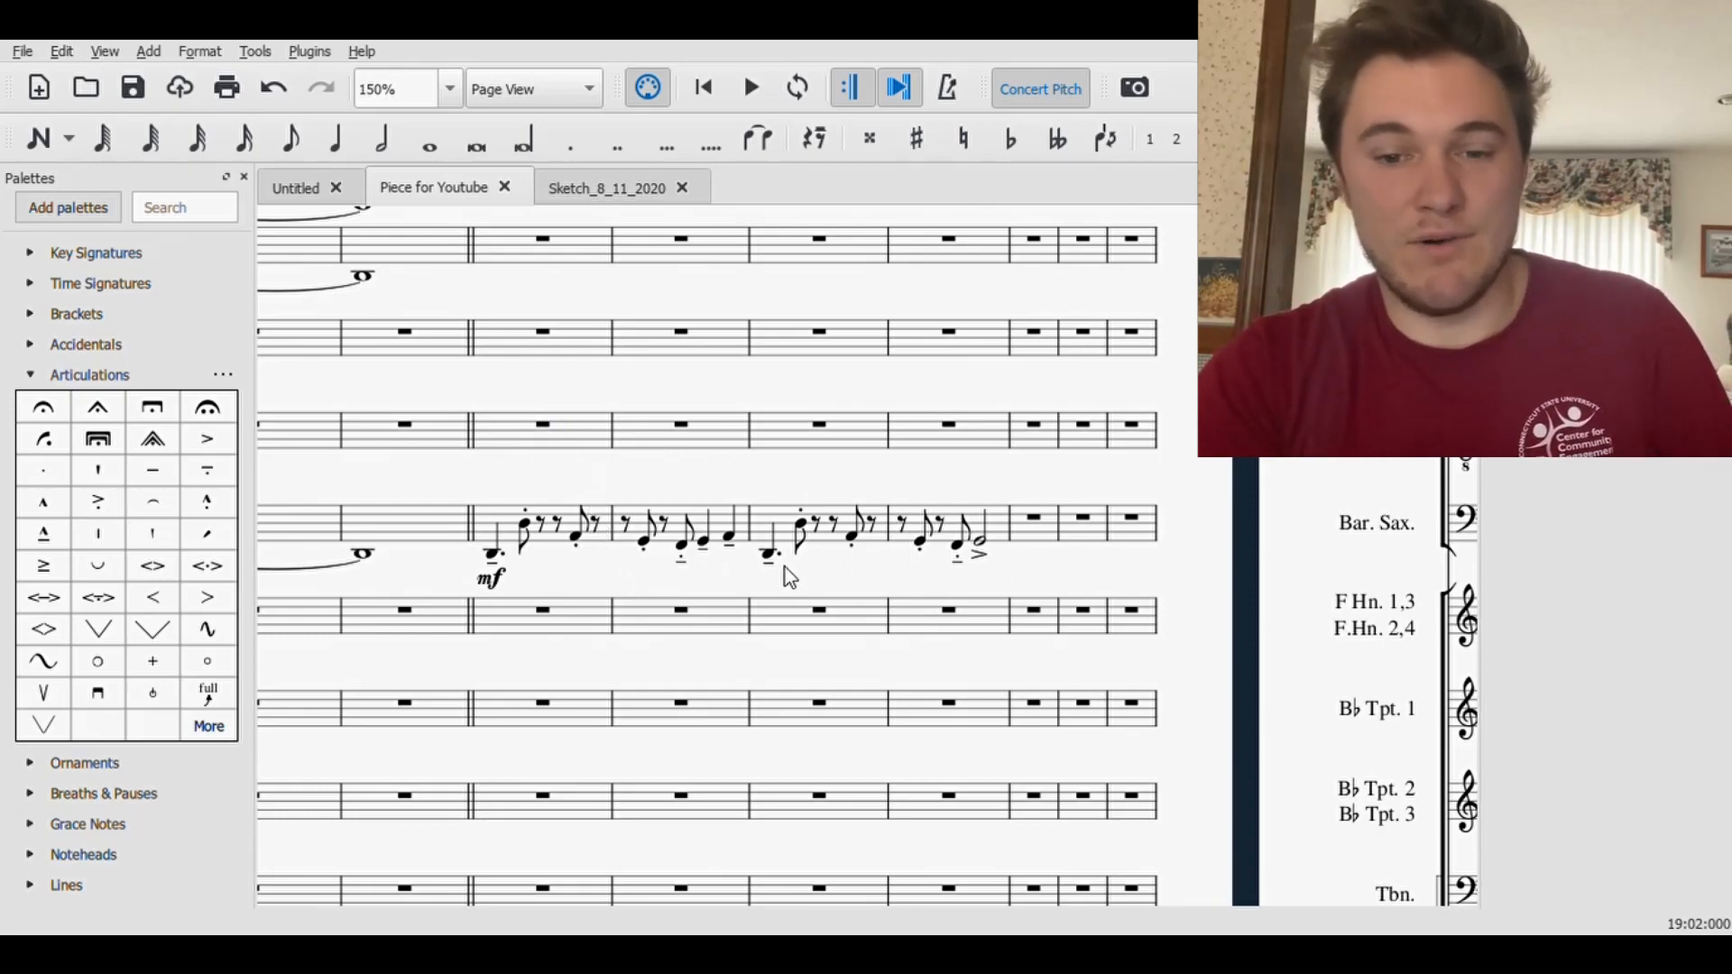
- Replace the accent on the half-note G2 in Baritone Saxophone measure 19 with a tenuto-accent and save the score
{"action": "left_click", "coordinate": [975, 555]}
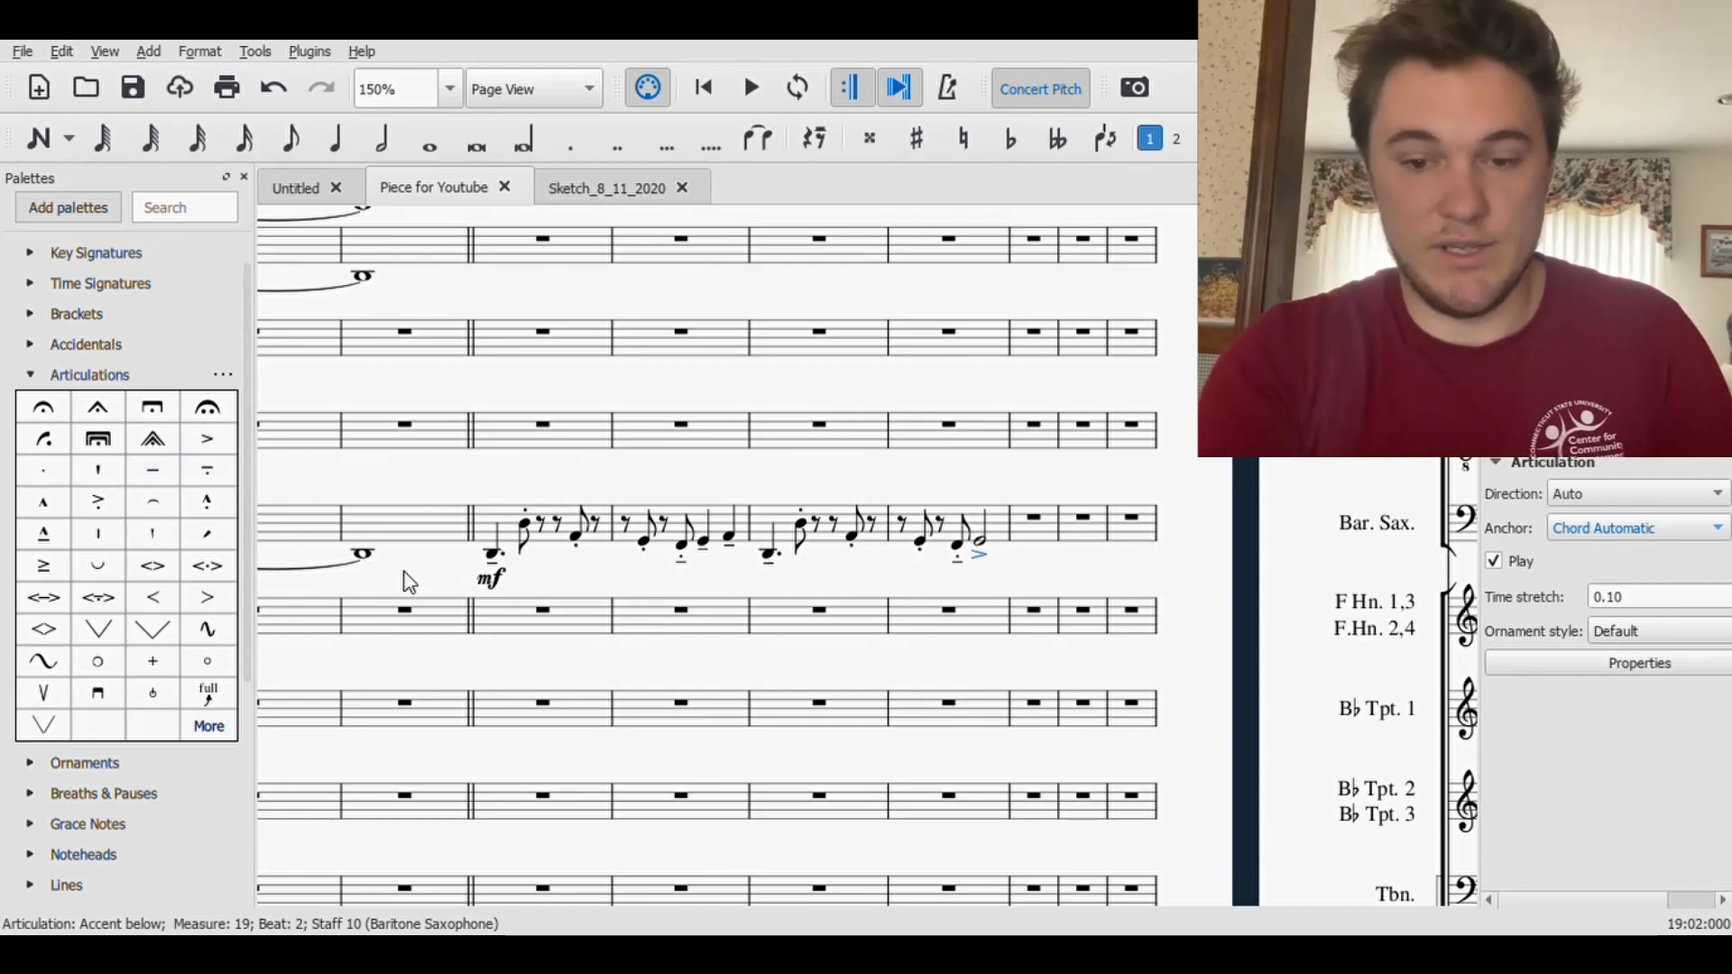
{"action": "key", "text": "Delete"}
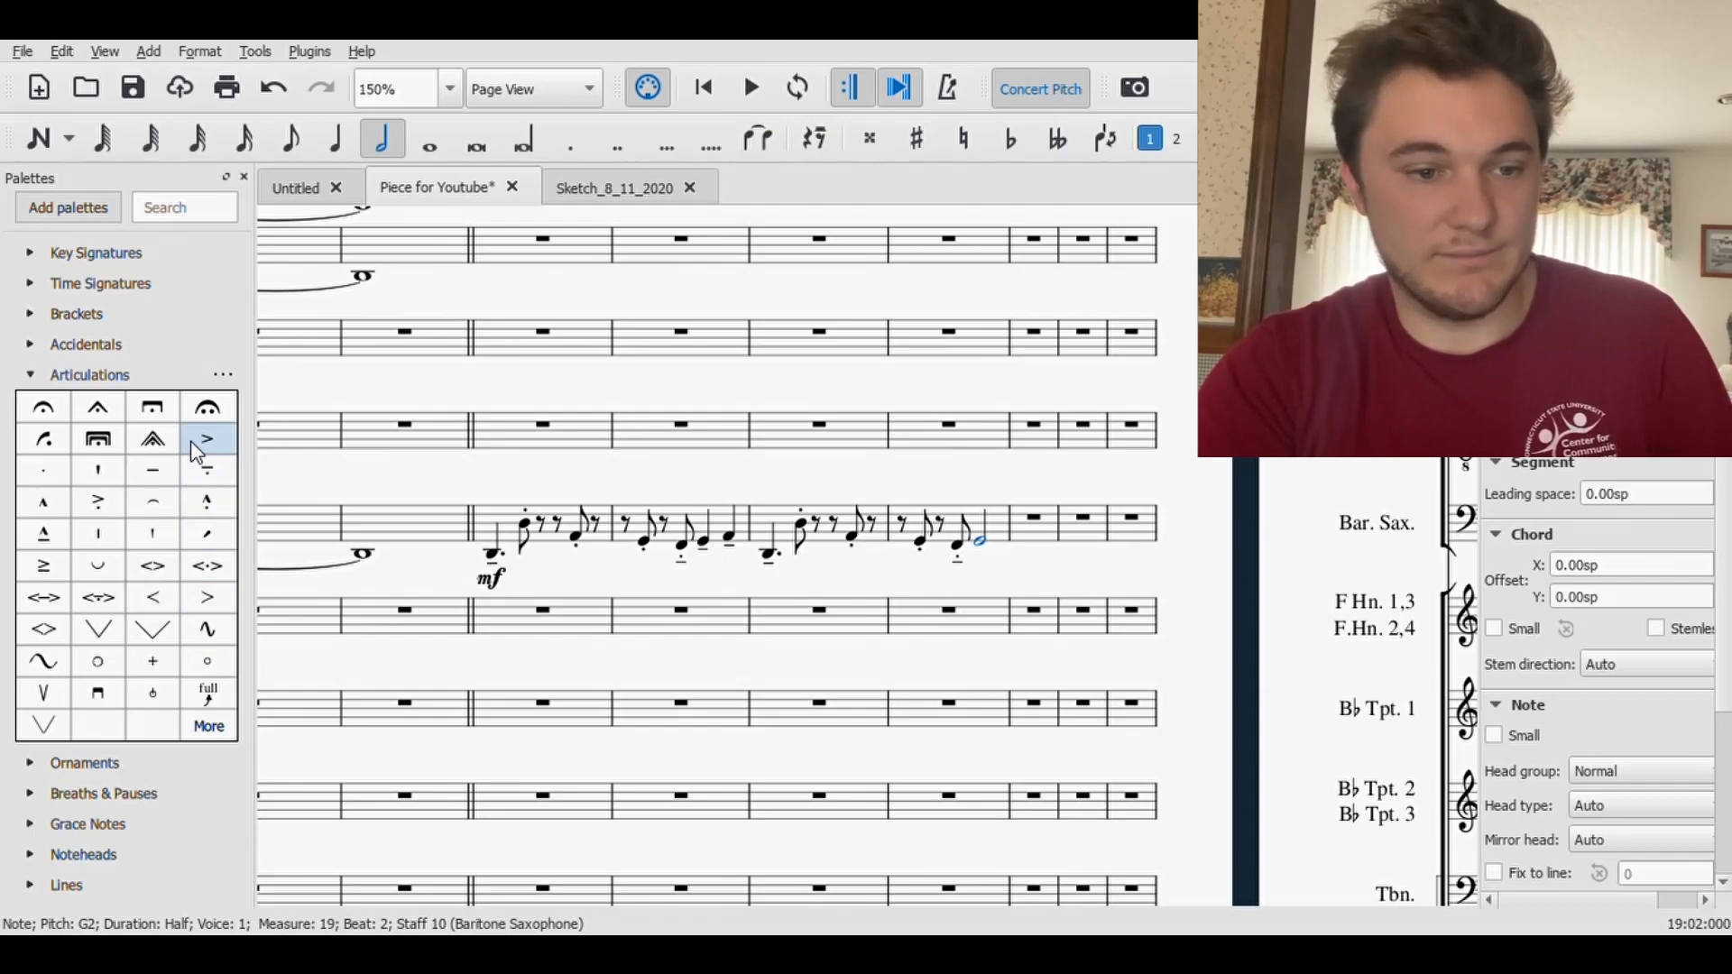
{"action": "left_click", "coordinate": [44, 566]}
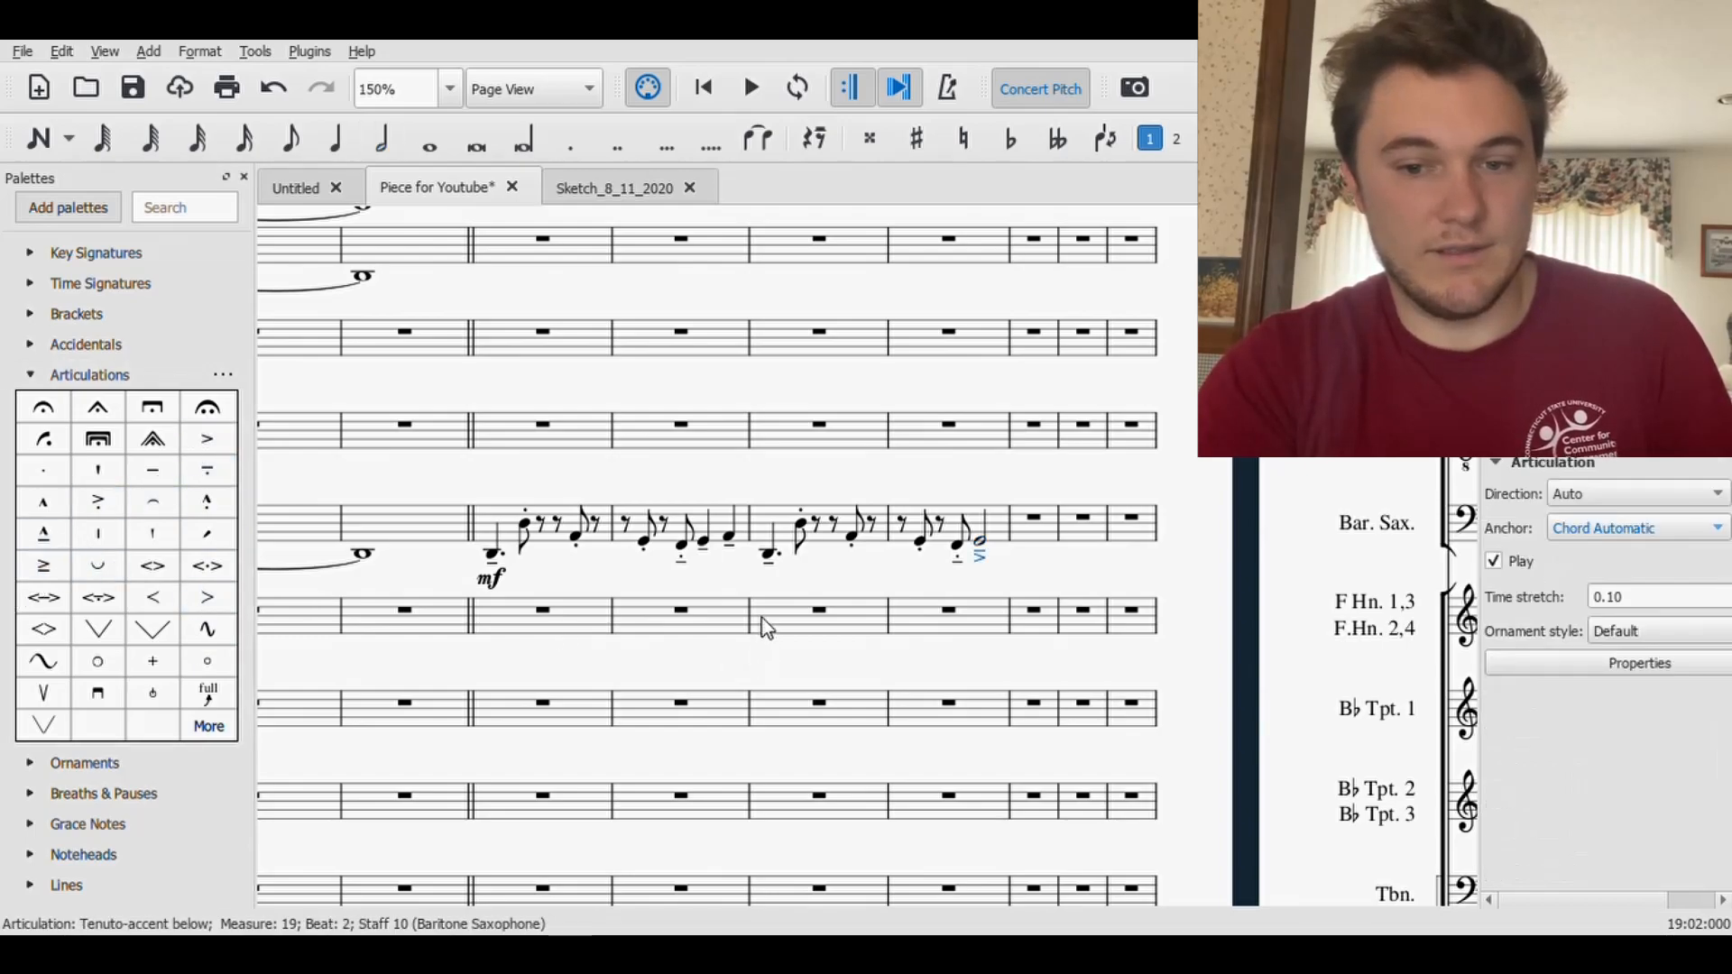
{"action": "left_click", "coordinate": [751, 588]}
{"action": "left_click", "coordinate": [134, 87]}
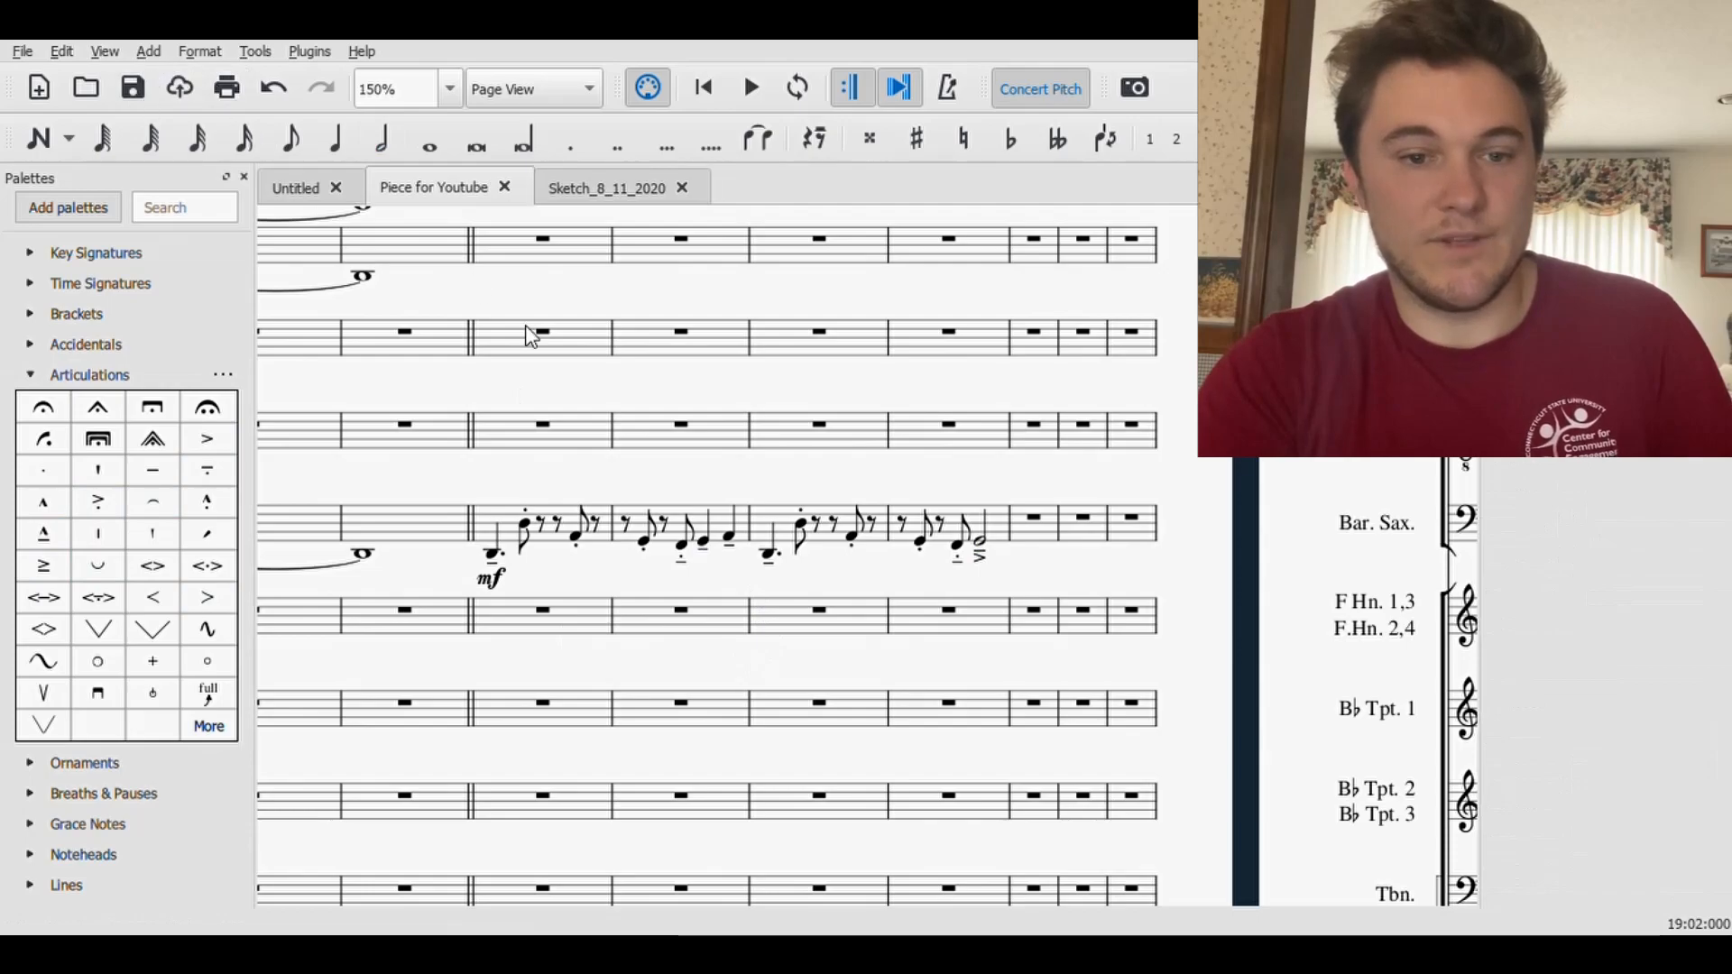
- Play back the Baritone Saxophone line from measure 16 through measure 19 and stop playback
{"action": "left_click", "coordinate": [518, 442]}
{"action": "left_click", "coordinate": [765, 99]}
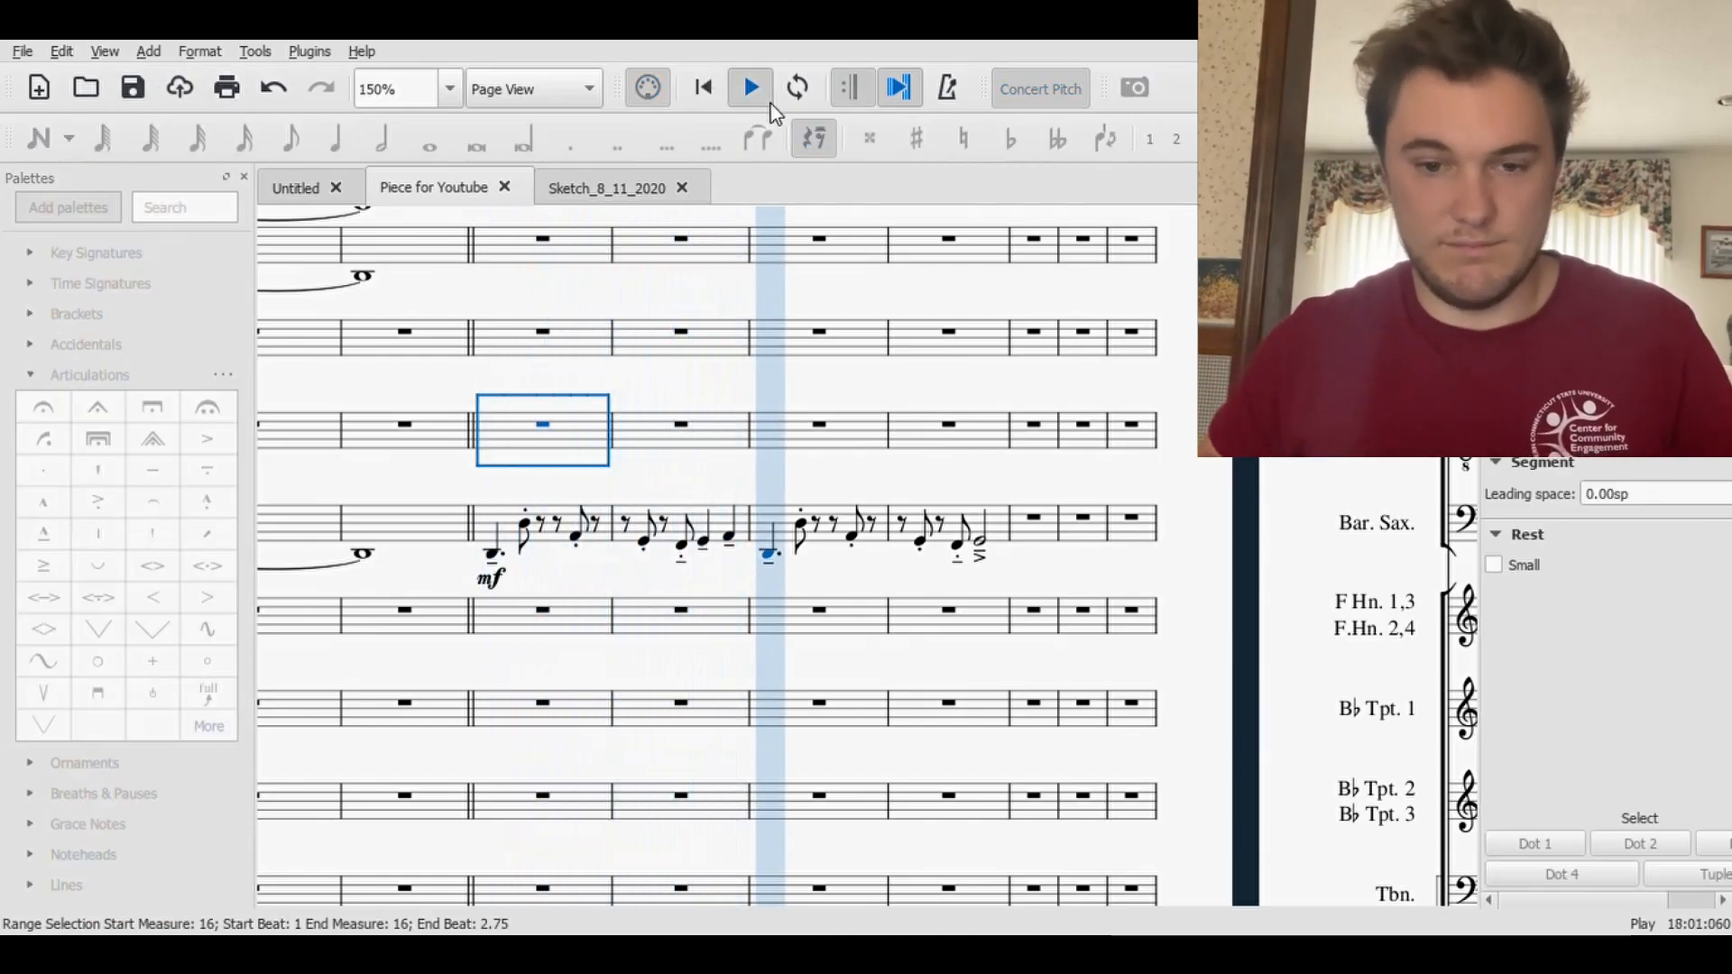
{"action": "left_click", "coordinate": [765, 101]}
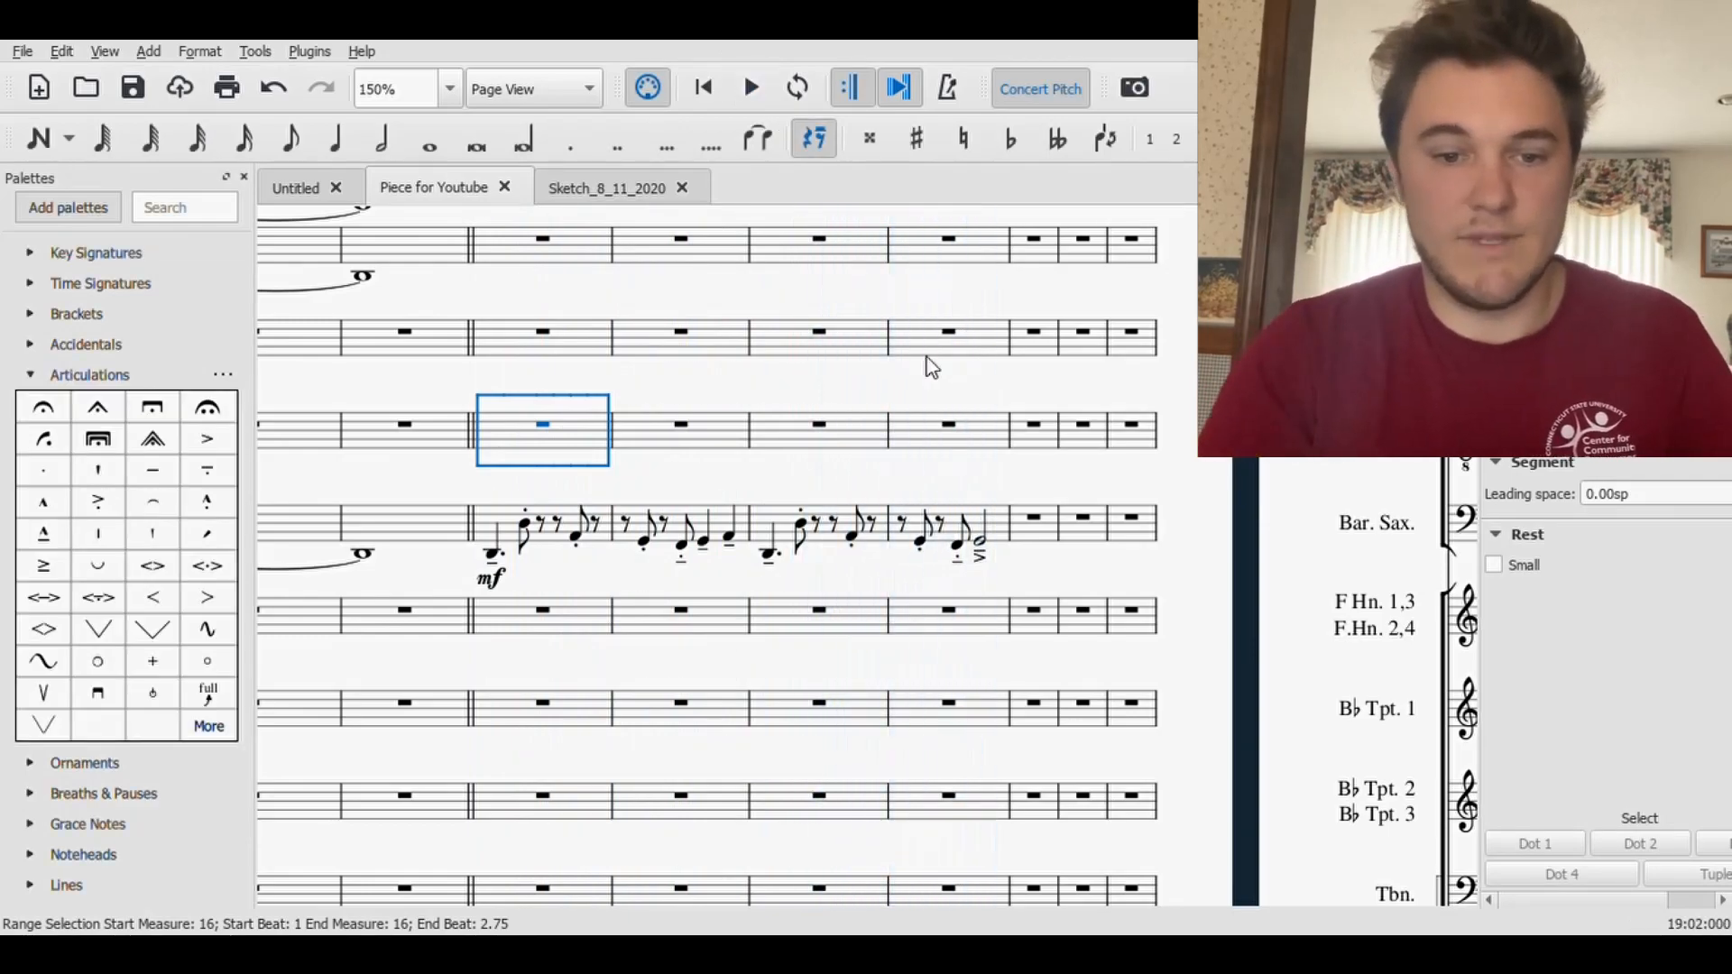
- Copy the Baritone Saxophone line from measure 16 through beat 2 of measure 19 and paste it into the Bass Trombone at measure 16
{"action": "left_click", "coordinate": [494, 554]}
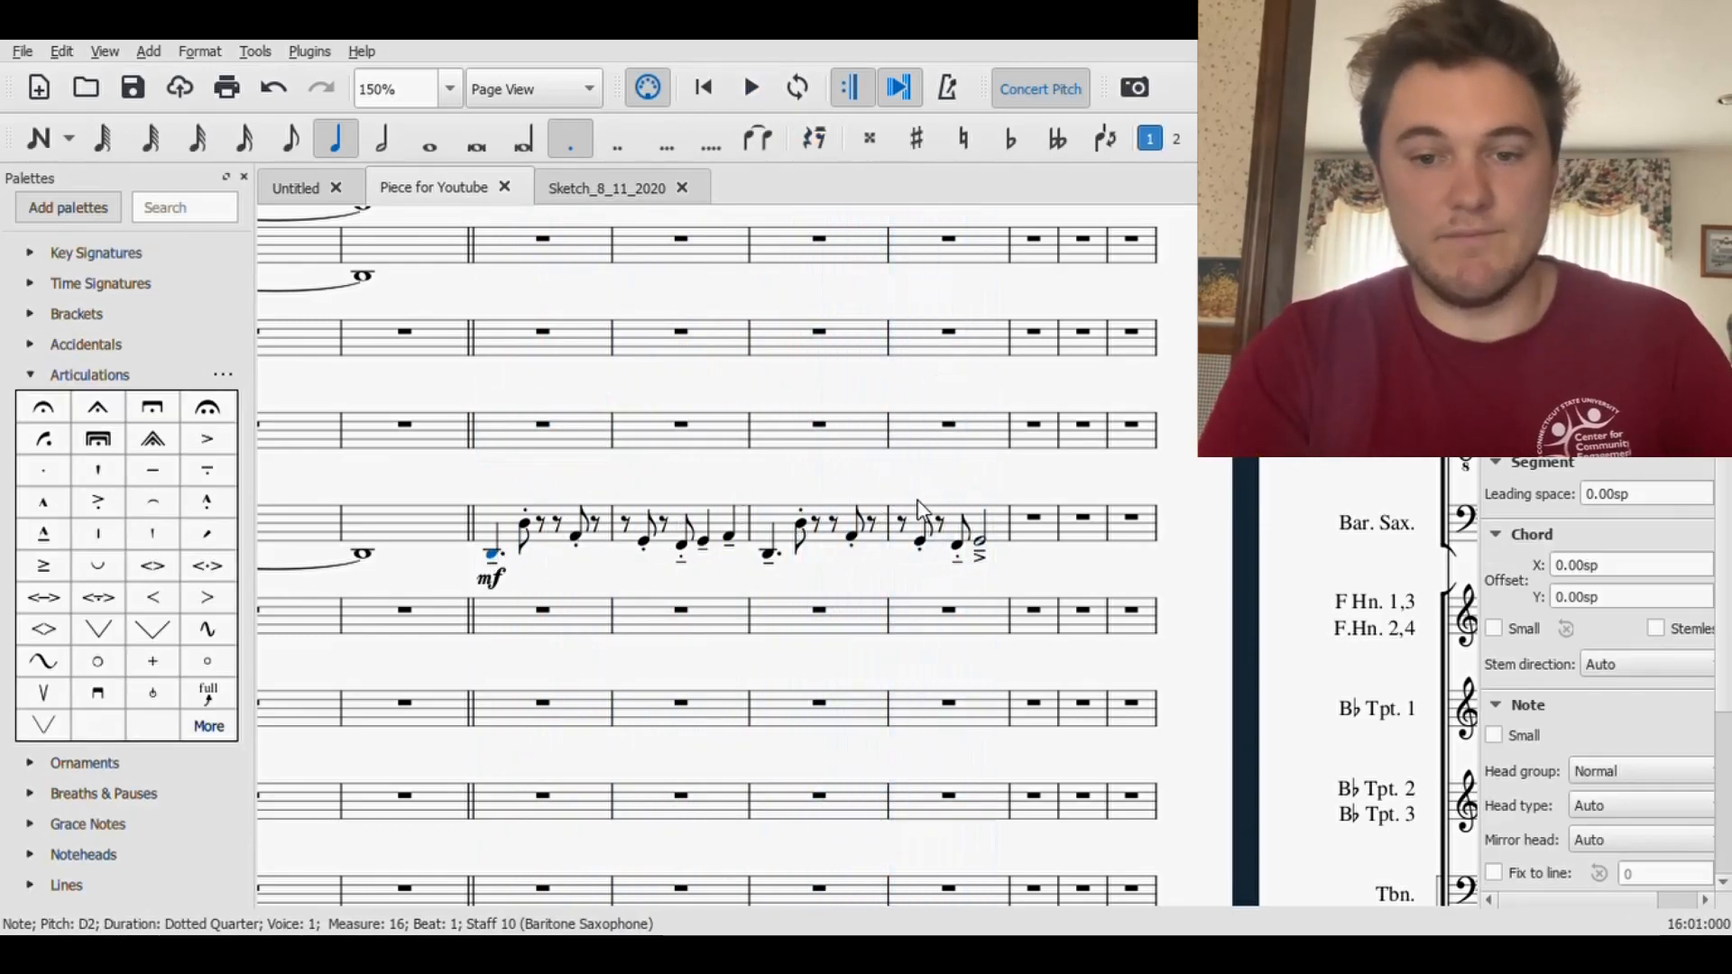
{"action": "left_click", "coordinate": [978, 546], "text": "shift"}
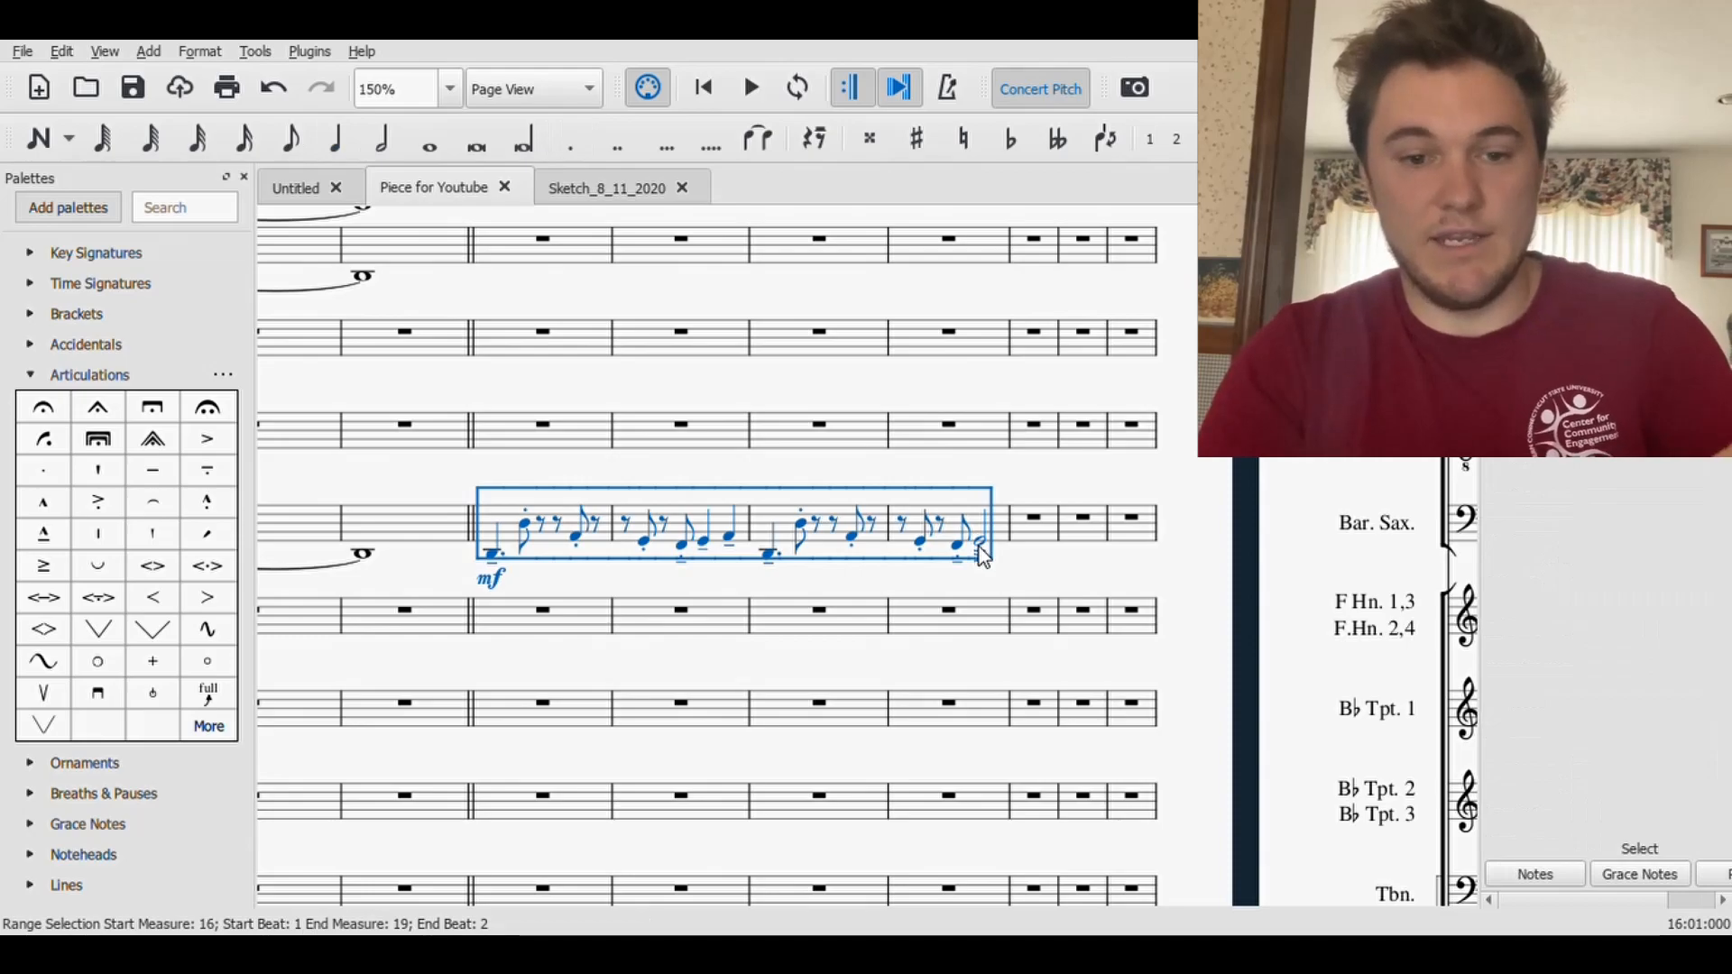
{"action": "left_click_drag", "start_coordinate": [642, 684], "coordinate": [1007, 328]}
{"action": "left_click_drag", "start_coordinate": [886, 660], "coordinate": [901, 436]}
{"action": "left_click", "coordinate": [901, 456]}
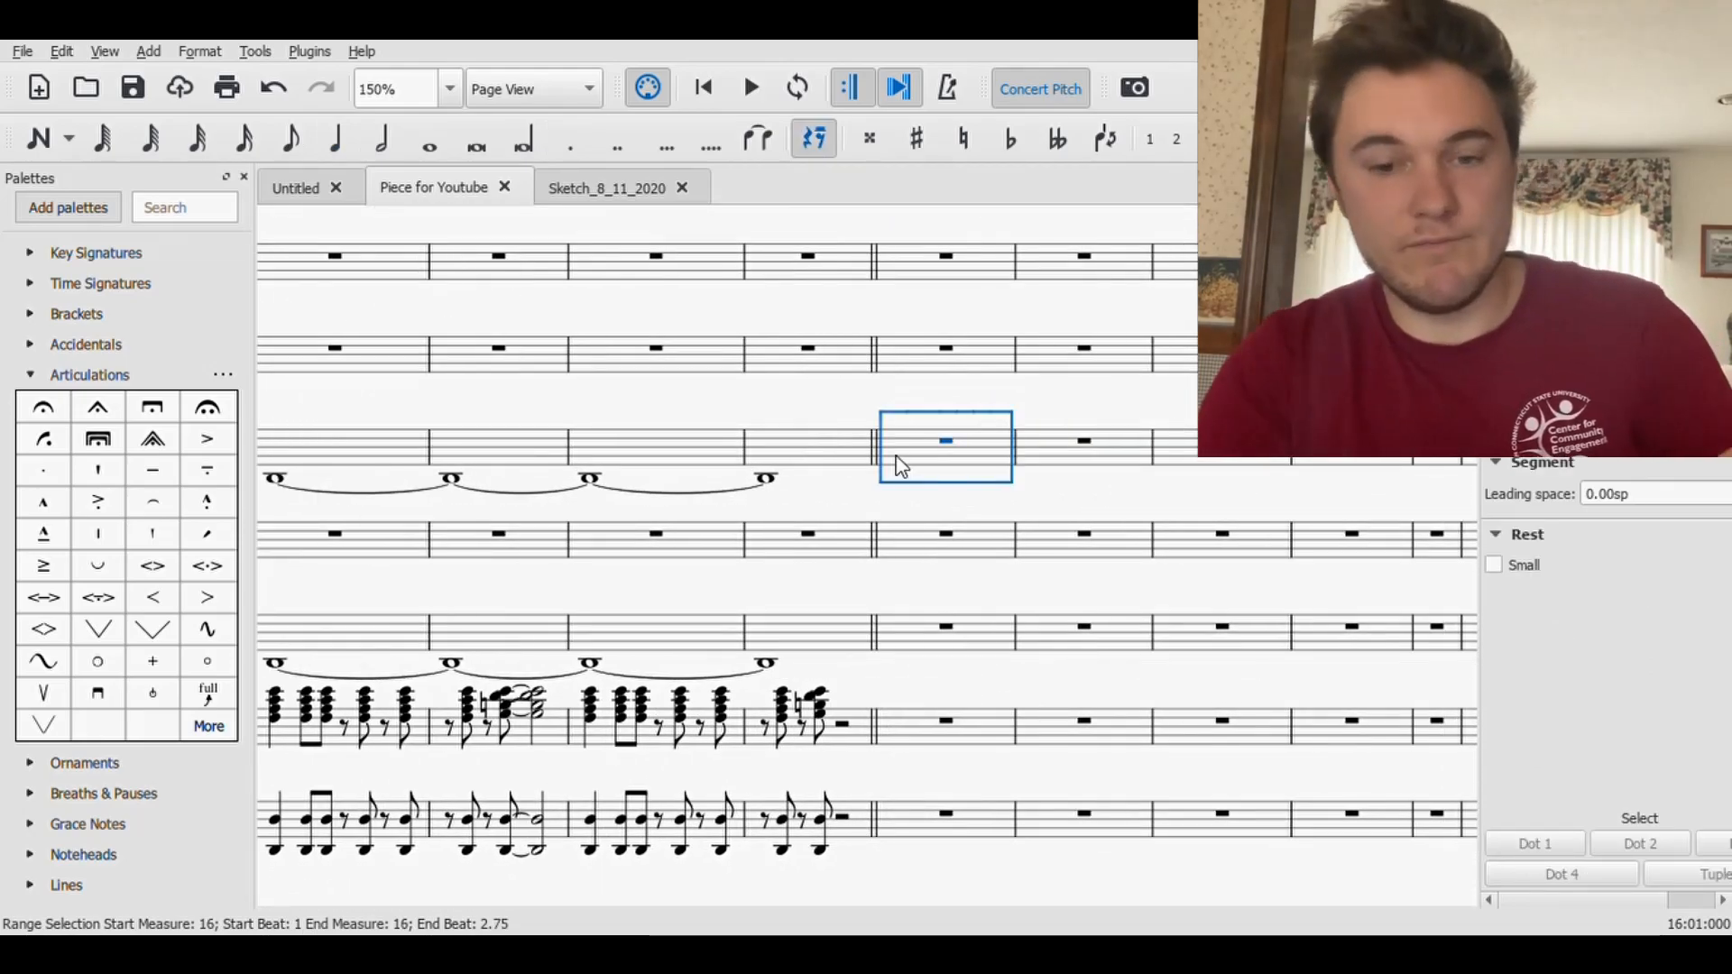
{"action": "key", "text": "ctrl+v"}
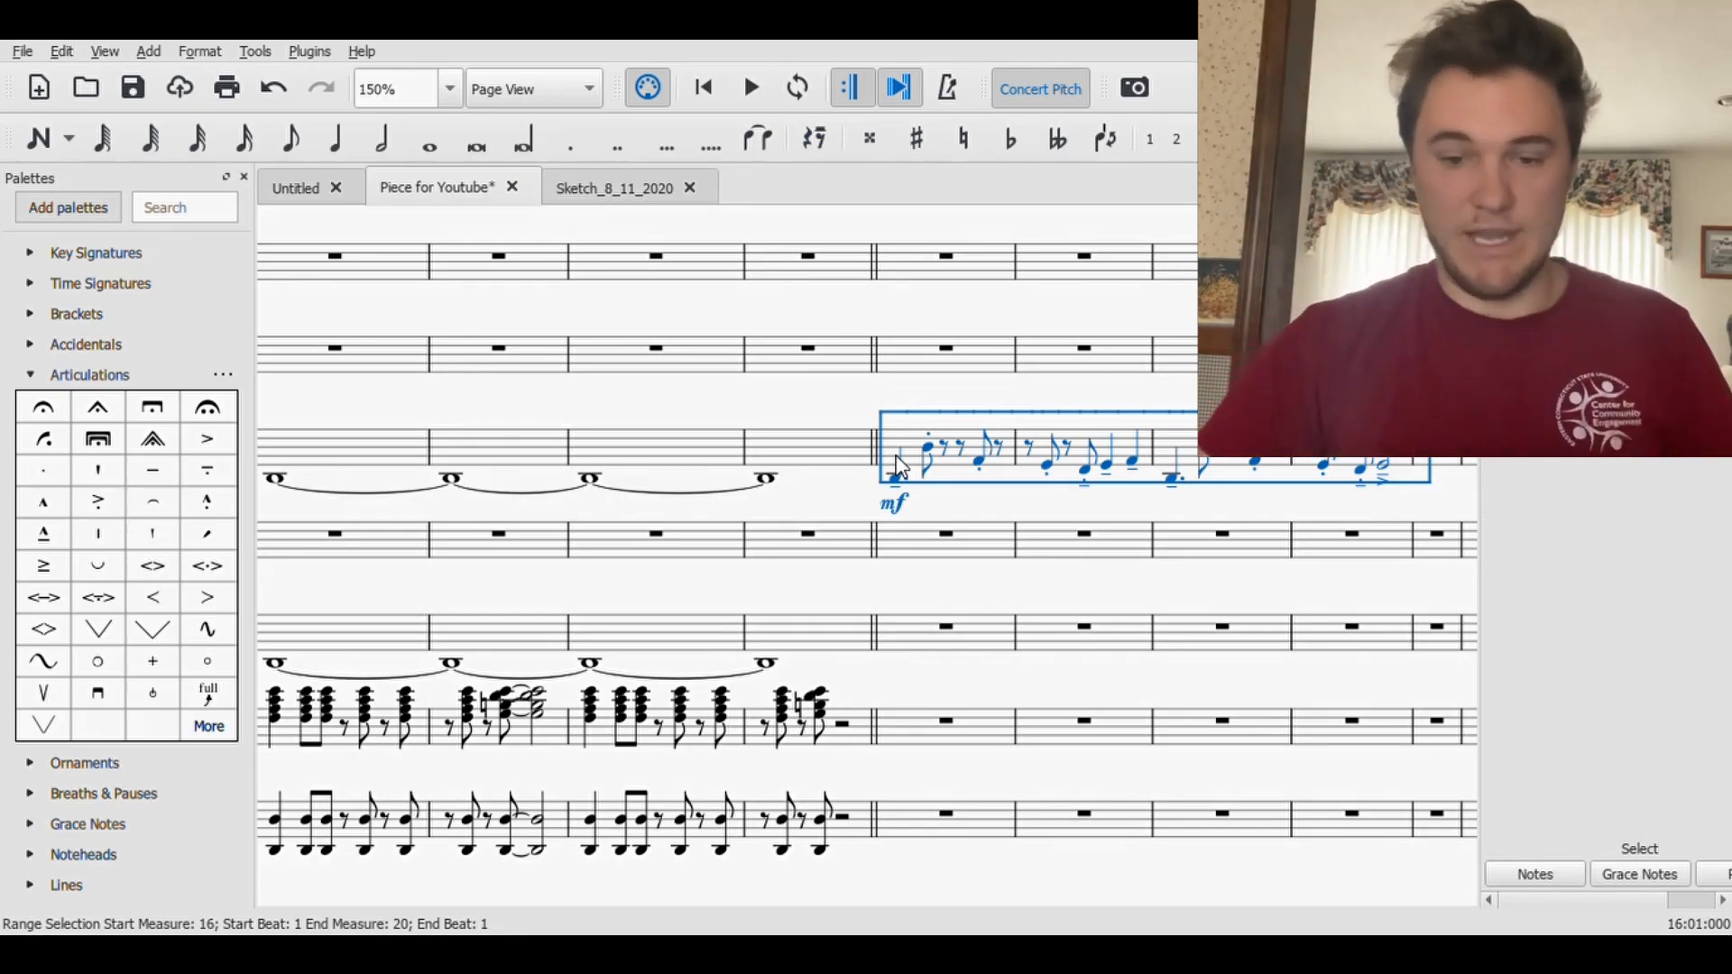
{"action": "left_click", "coordinate": [963, 502]}
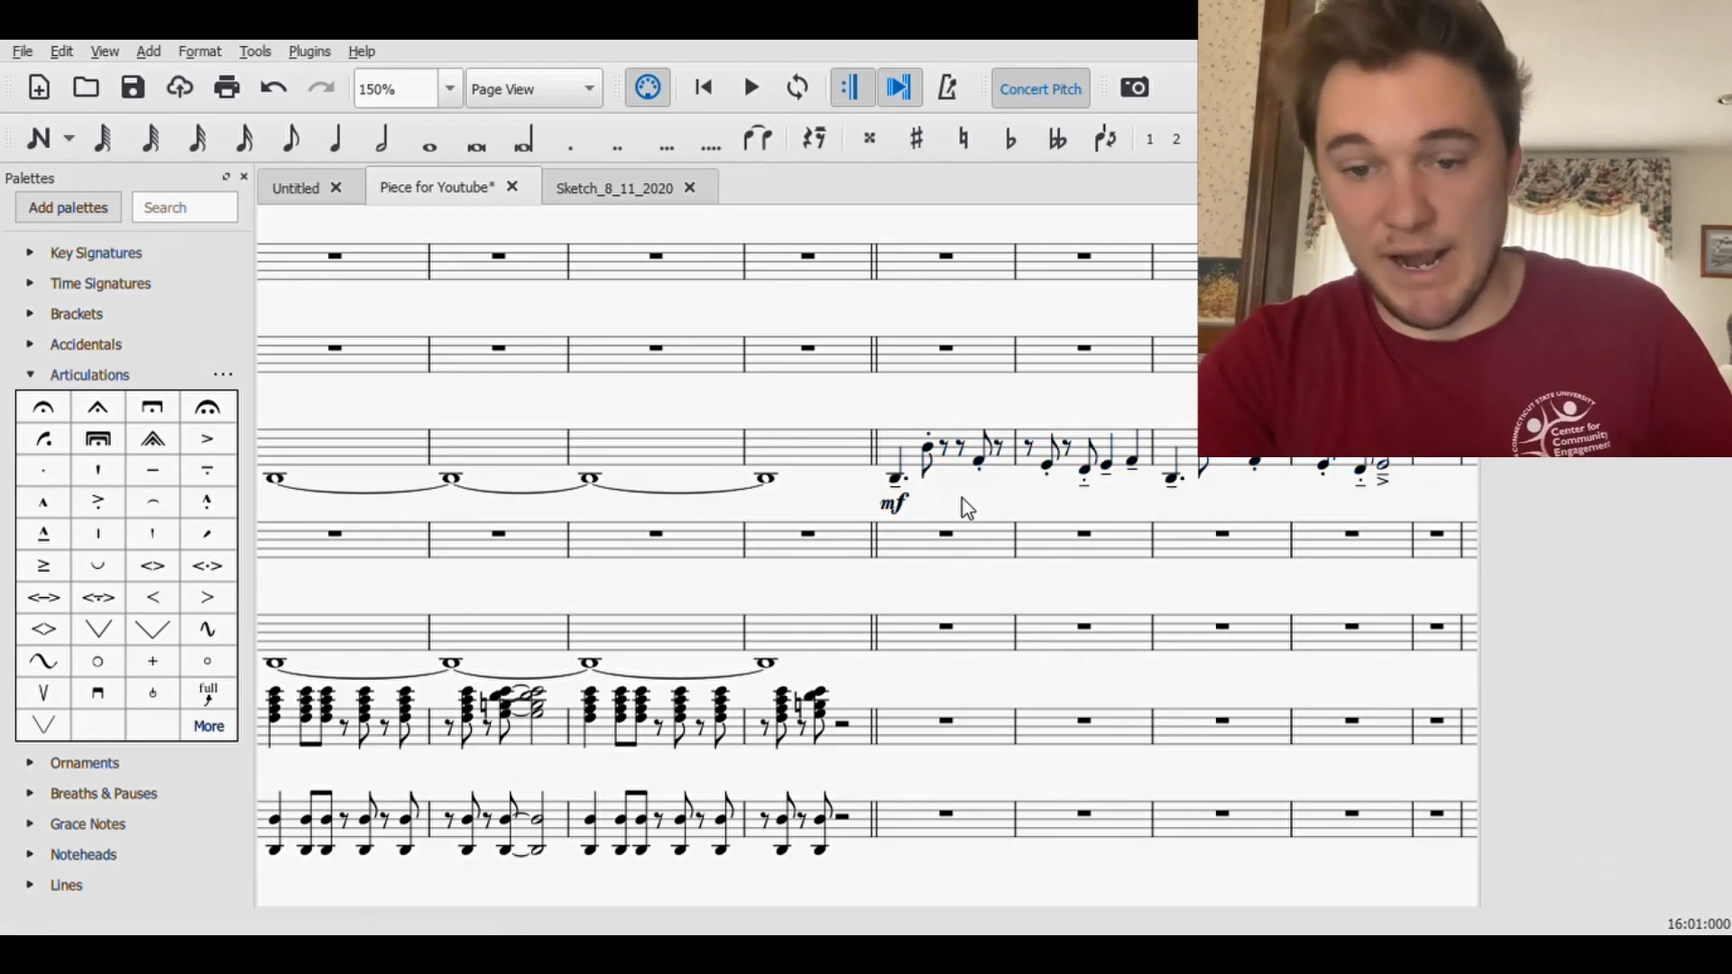
{"action": "left_click_drag", "start_coordinate": [987, 496], "coordinate": [872, 490]}
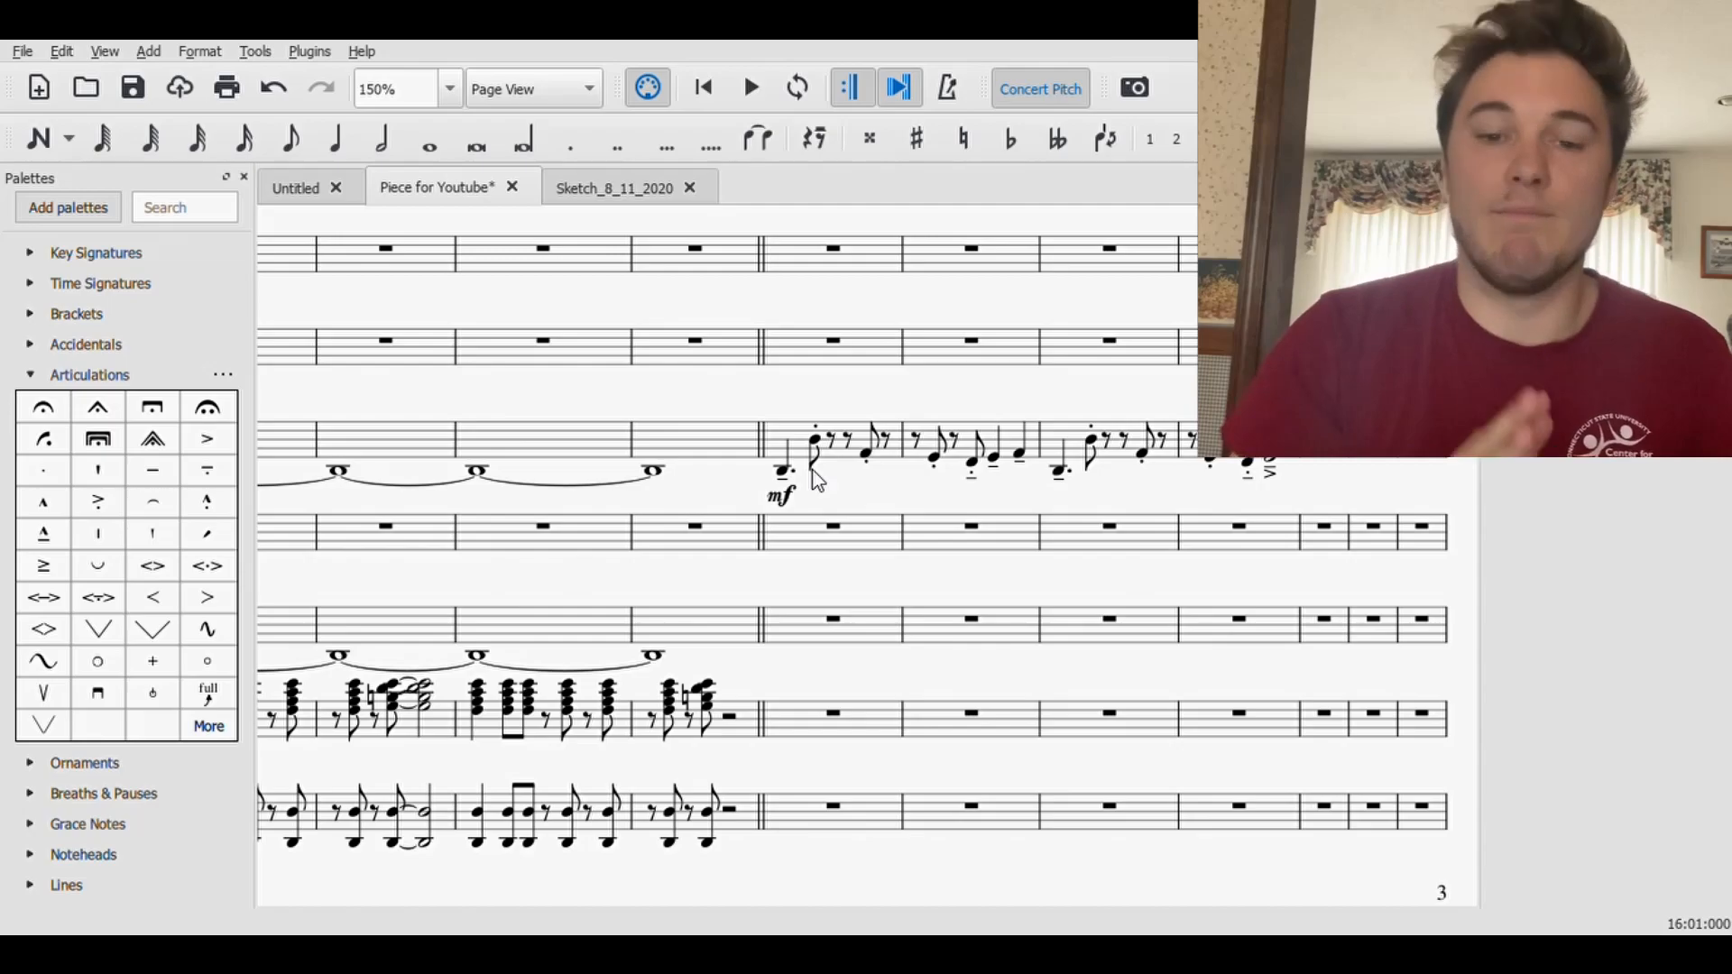
- Play the score from the beginning and stop once the line at rehearsal mark A has been heard
{"action": "left_click", "coordinate": [699, 85]}
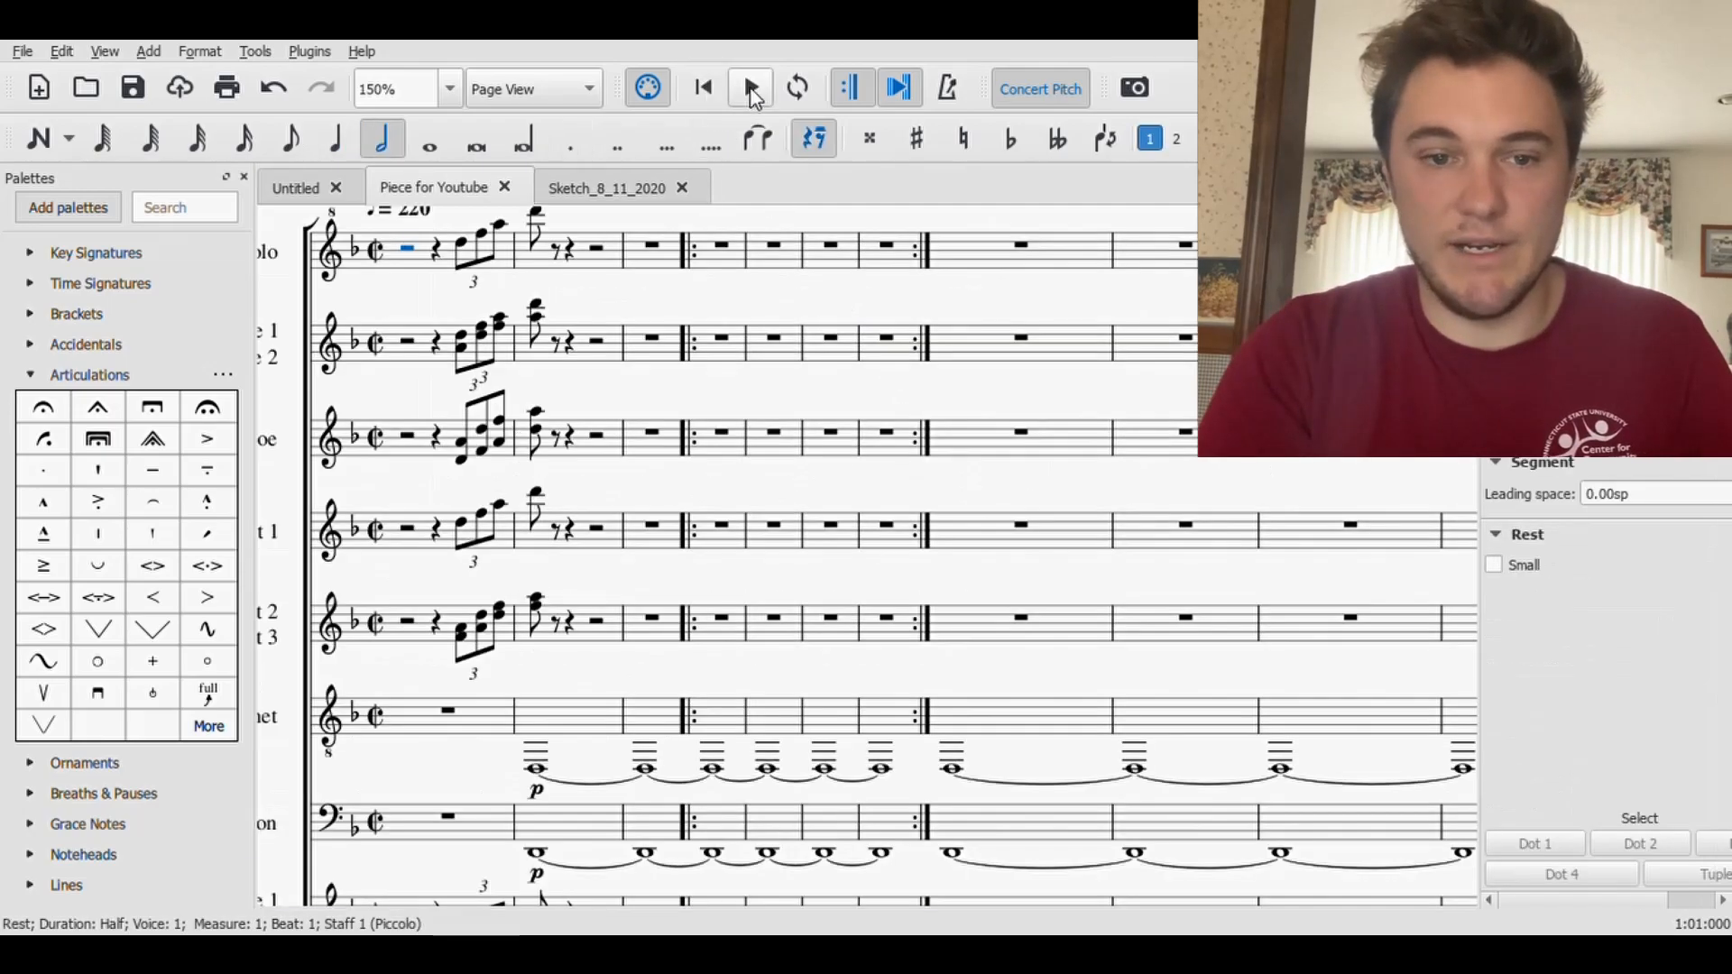
{"action": "left_click", "coordinate": [751, 87]}
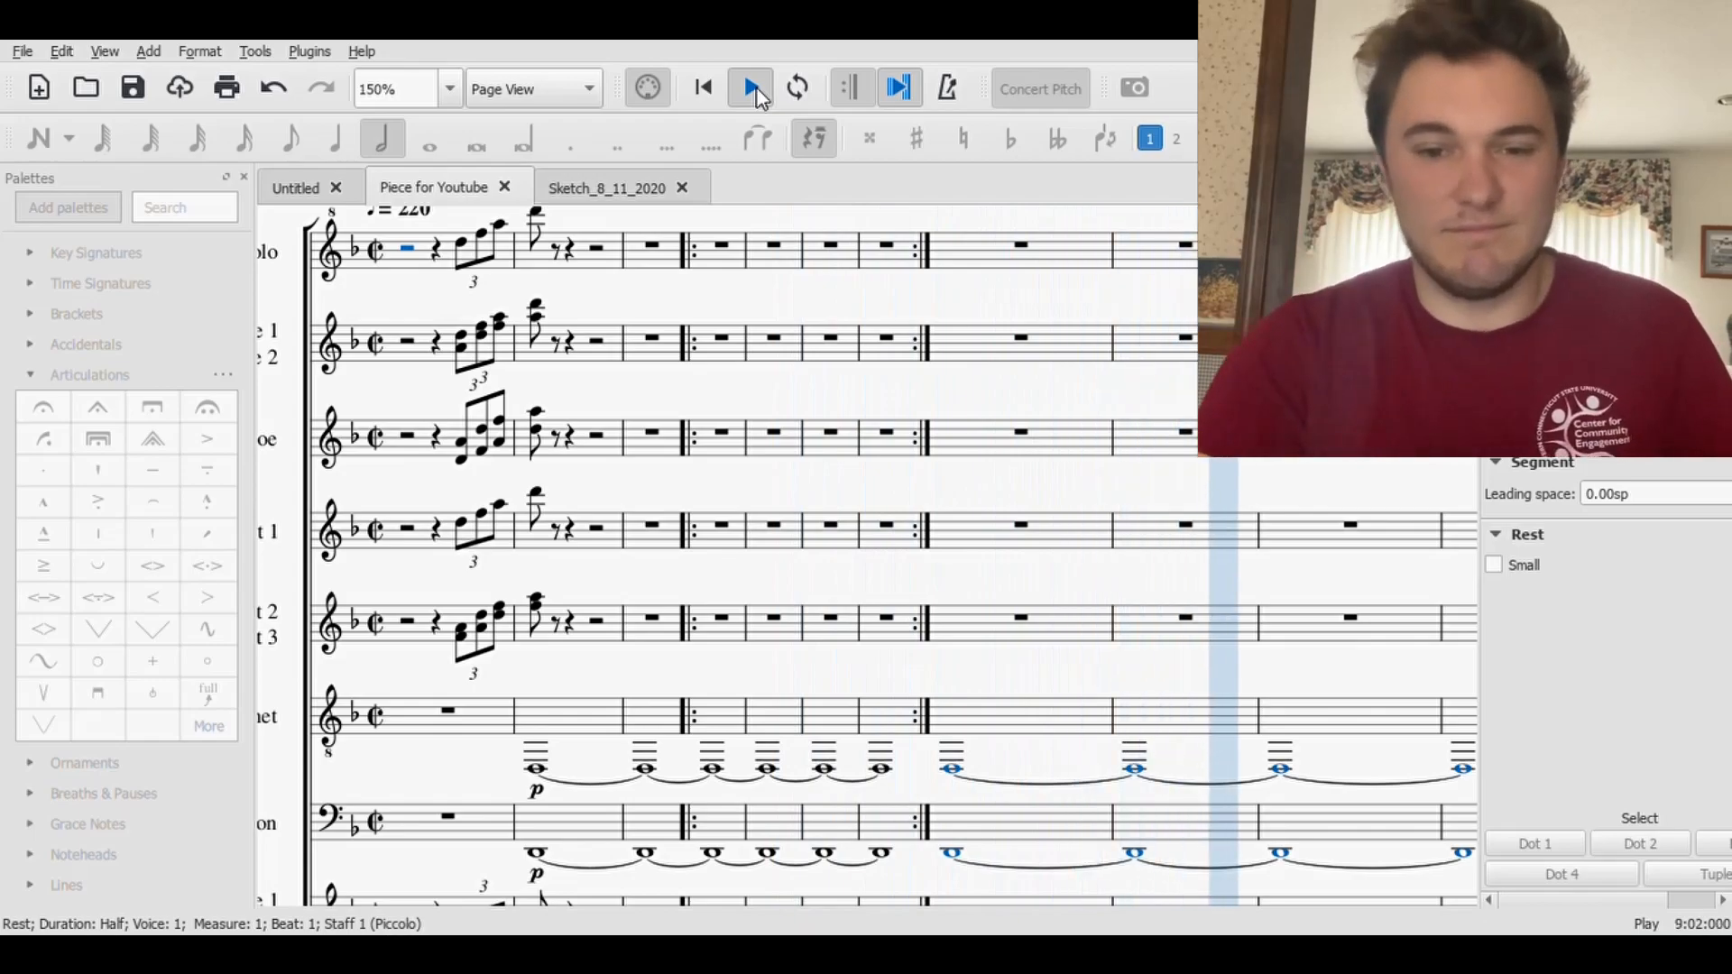
{"action": "scroll", "coordinate": [1001, 337], "scroll_direction": "down", "scroll_amount": 7}
{"action": "scroll", "coordinate": [1077, 527], "scroll_direction": "down", "scroll_amount": 5}
{"action": "scroll", "coordinate": [1074, 519], "scroll_direction": "down", "scroll_amount": 5}
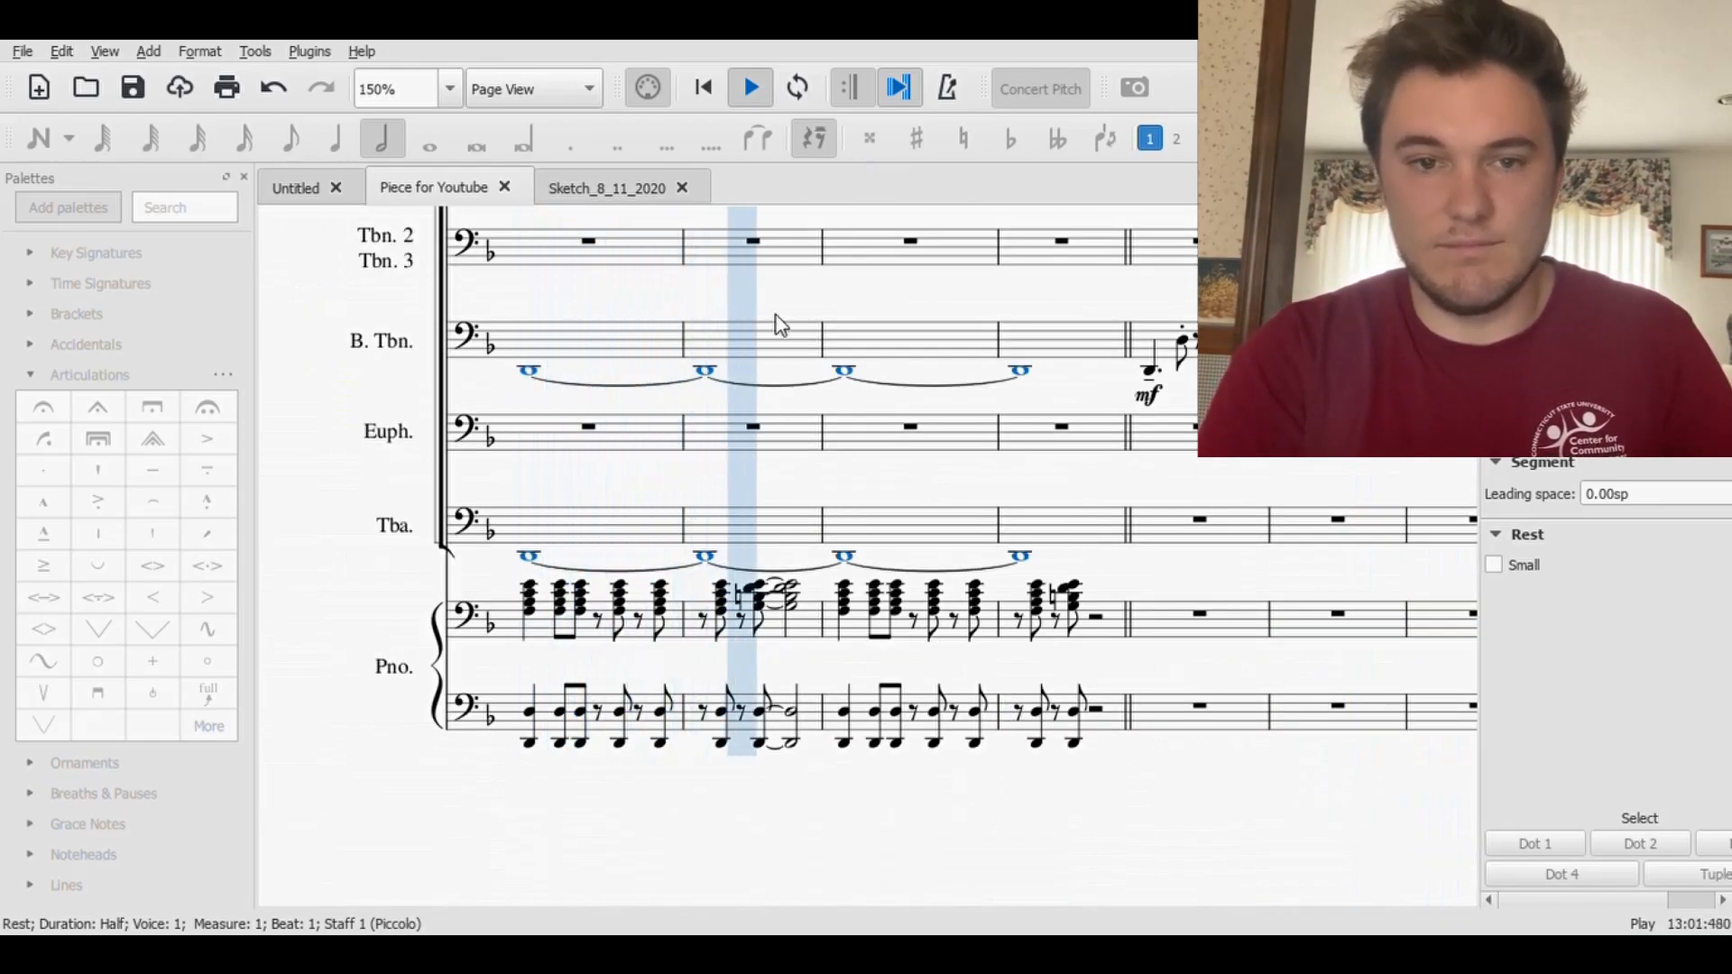
{"action": "left_click", "coordinate": [753, 90]}
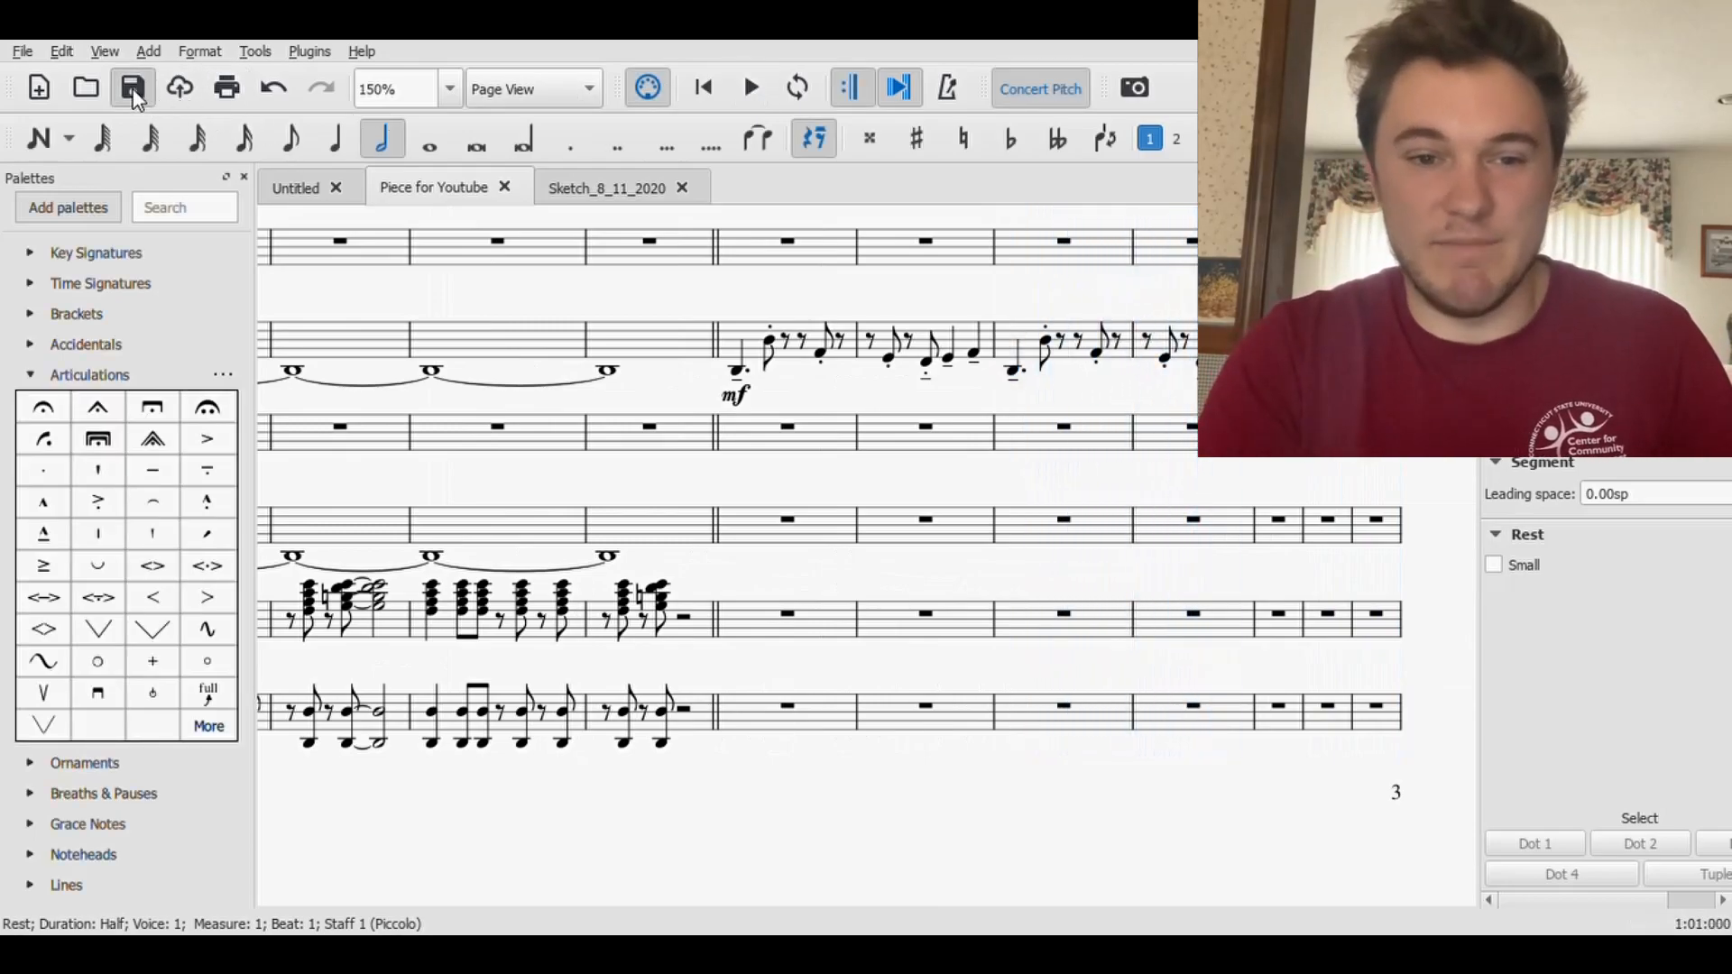
- Look over the woodwind staves in the measures around rehearsal mark A
{"action": "scroll", "coordinate": [825, 487], "scroll_direction": "down", "scroll_amount": 5}
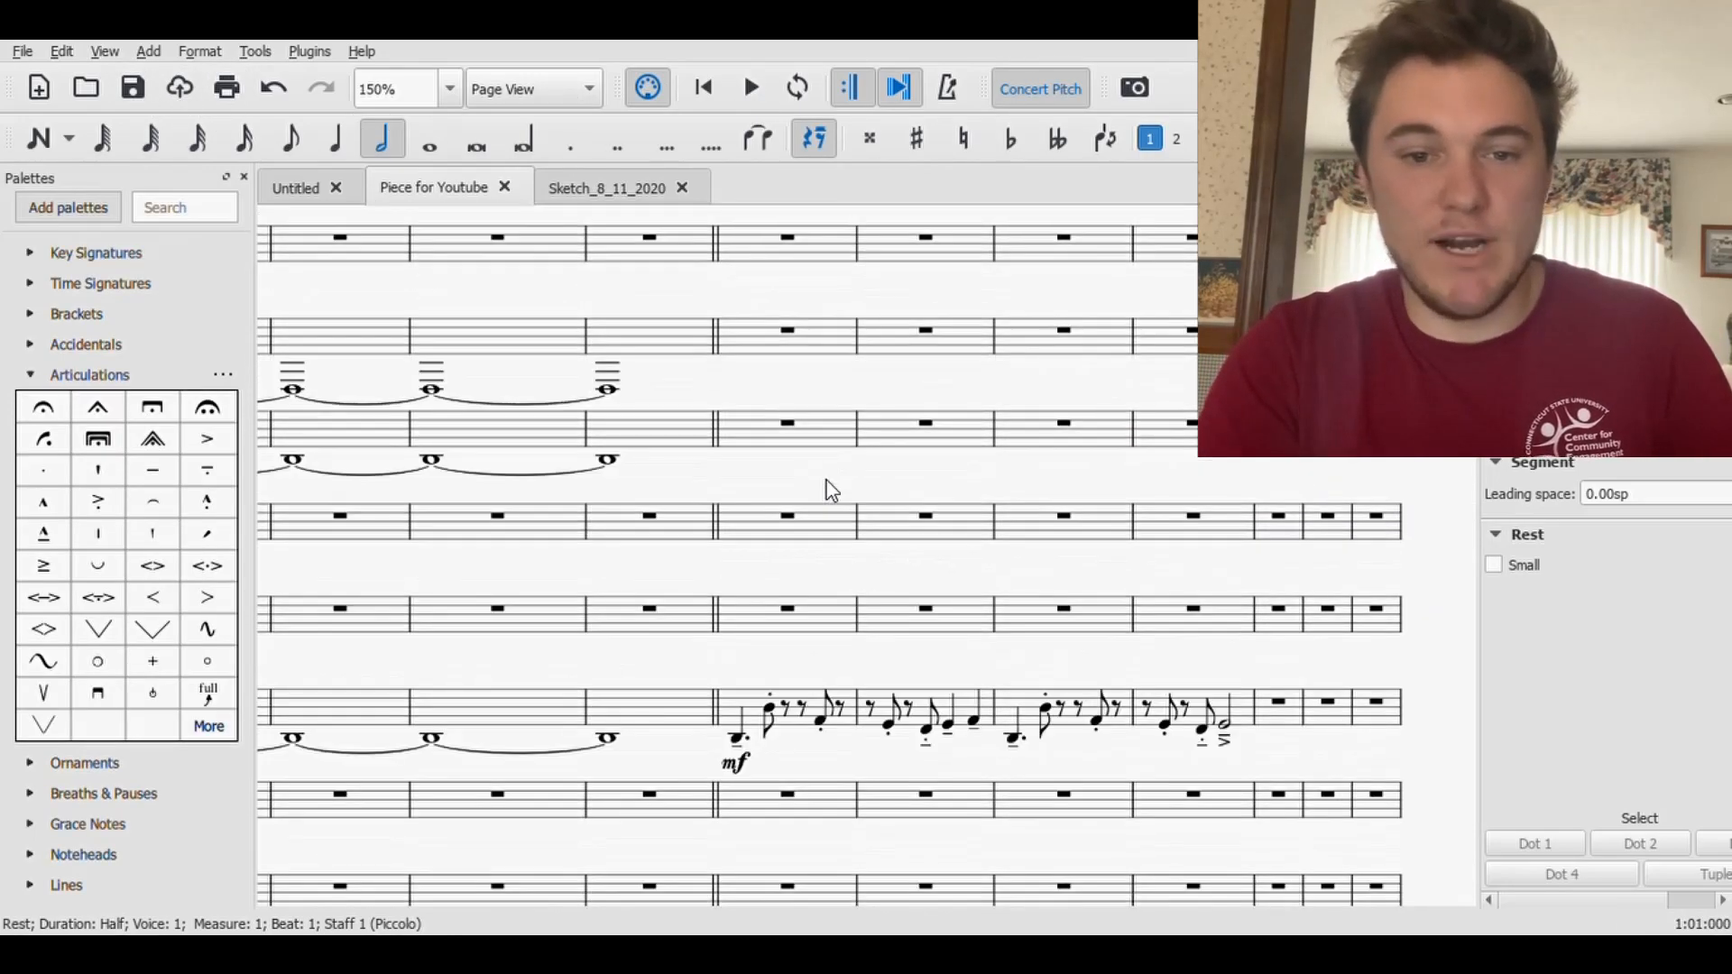
{"action": "scroll", "coordinate": [776, 433], "scroll_direction": "down", "scroll_amount": 3}
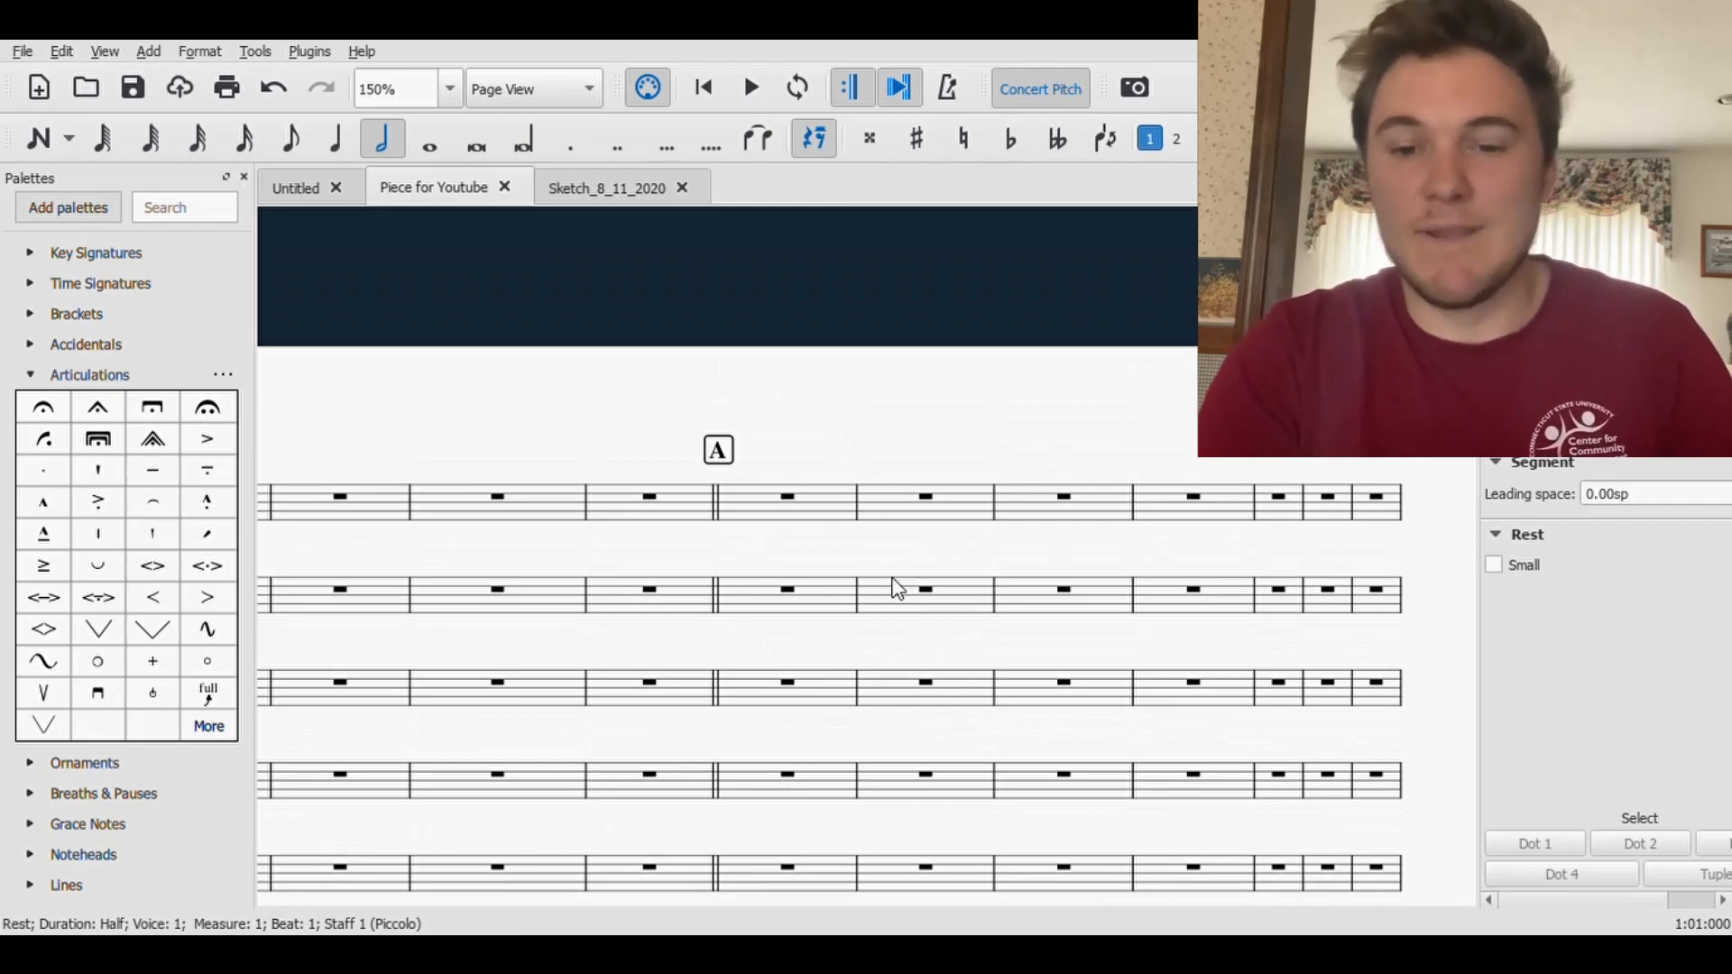
{"action": "scroll", "coordinate": [917, 700], "scroll_direction": "down", "scroll_amount": 5}
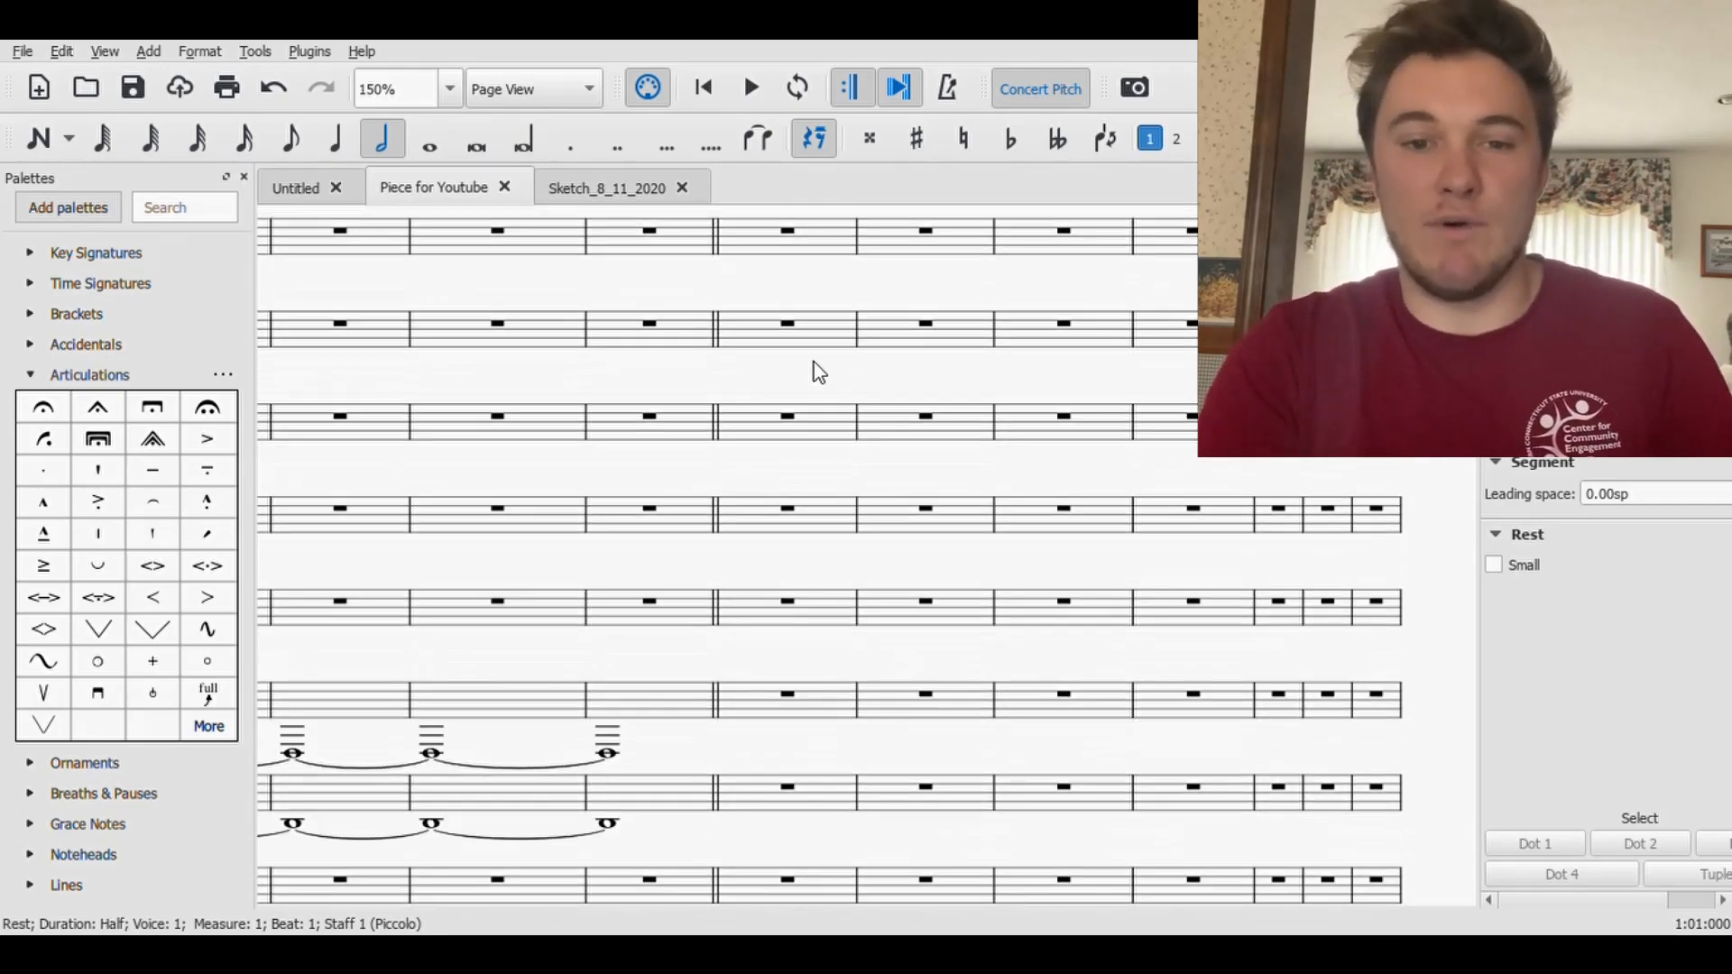
{"action": "scroll", "coordinate": [816, 433], "scroll_direction": "up", "scroll_amount": 3}
{"action": "scroll", "coordinate": [1043, 425], "scroll_direction": "right", "scroll_amount": 3}
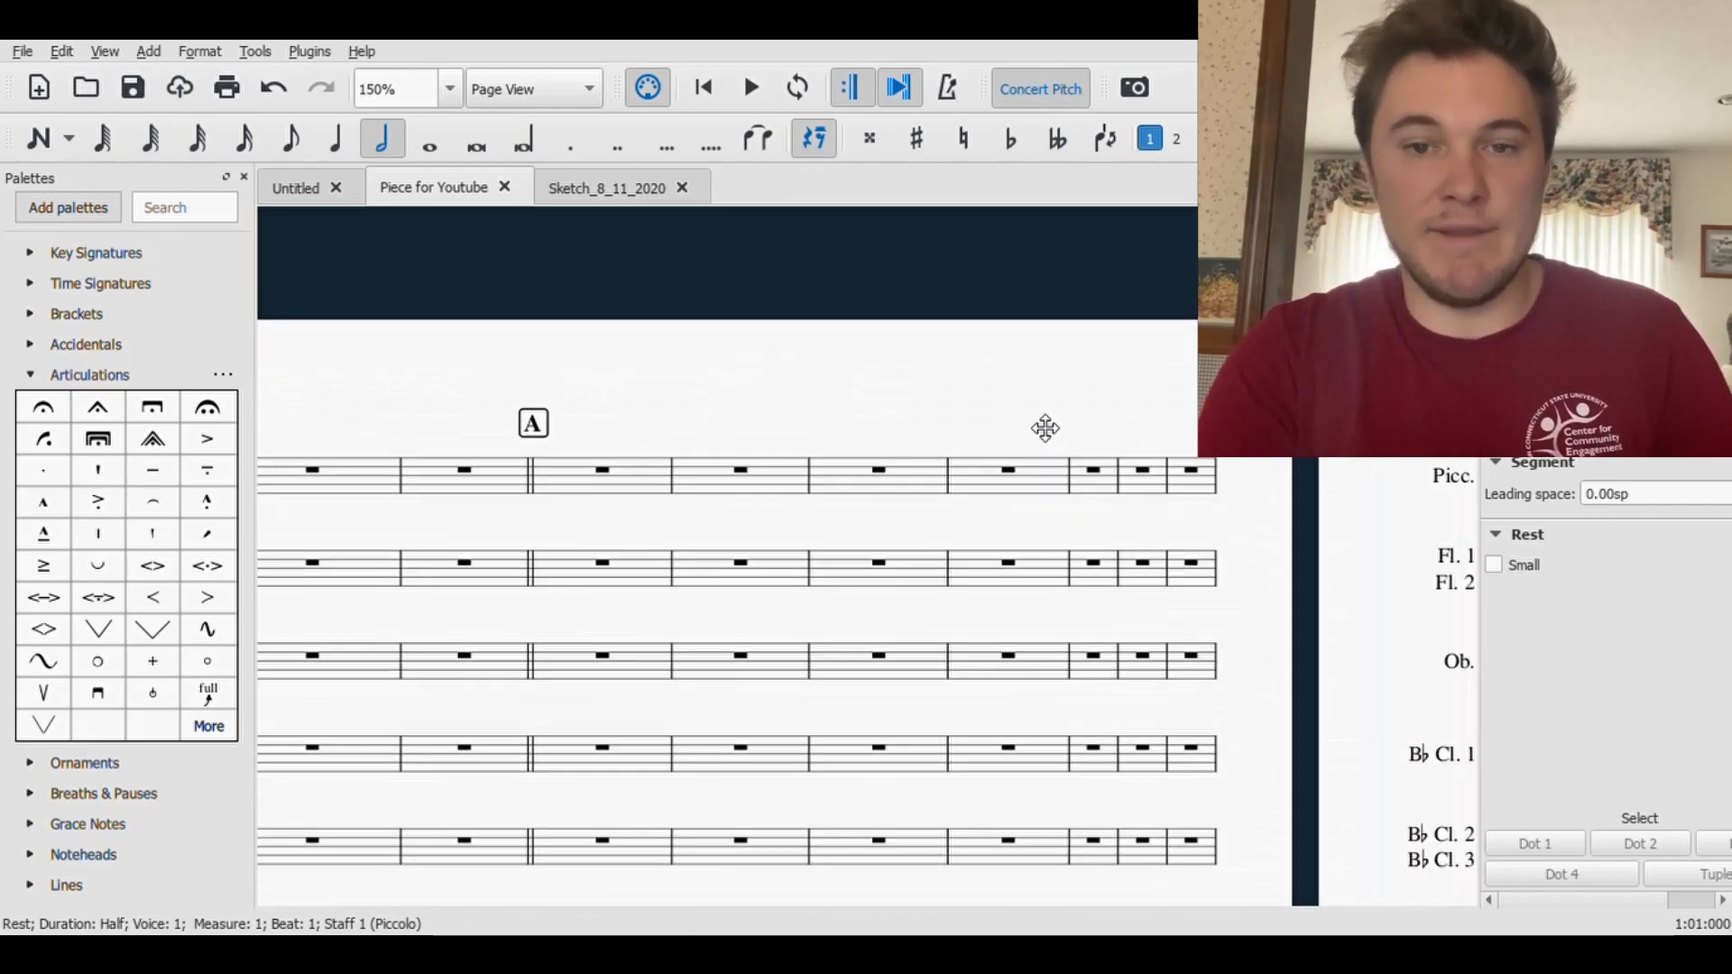
{"action": "scroll", "coordinate": [985, 408], "scroll_direction": "left", "scroll_amount": 3}
{"action": "scroll", "coordinate": [985, 407], "scroll_direction": "down", "scroll_amount": 1}
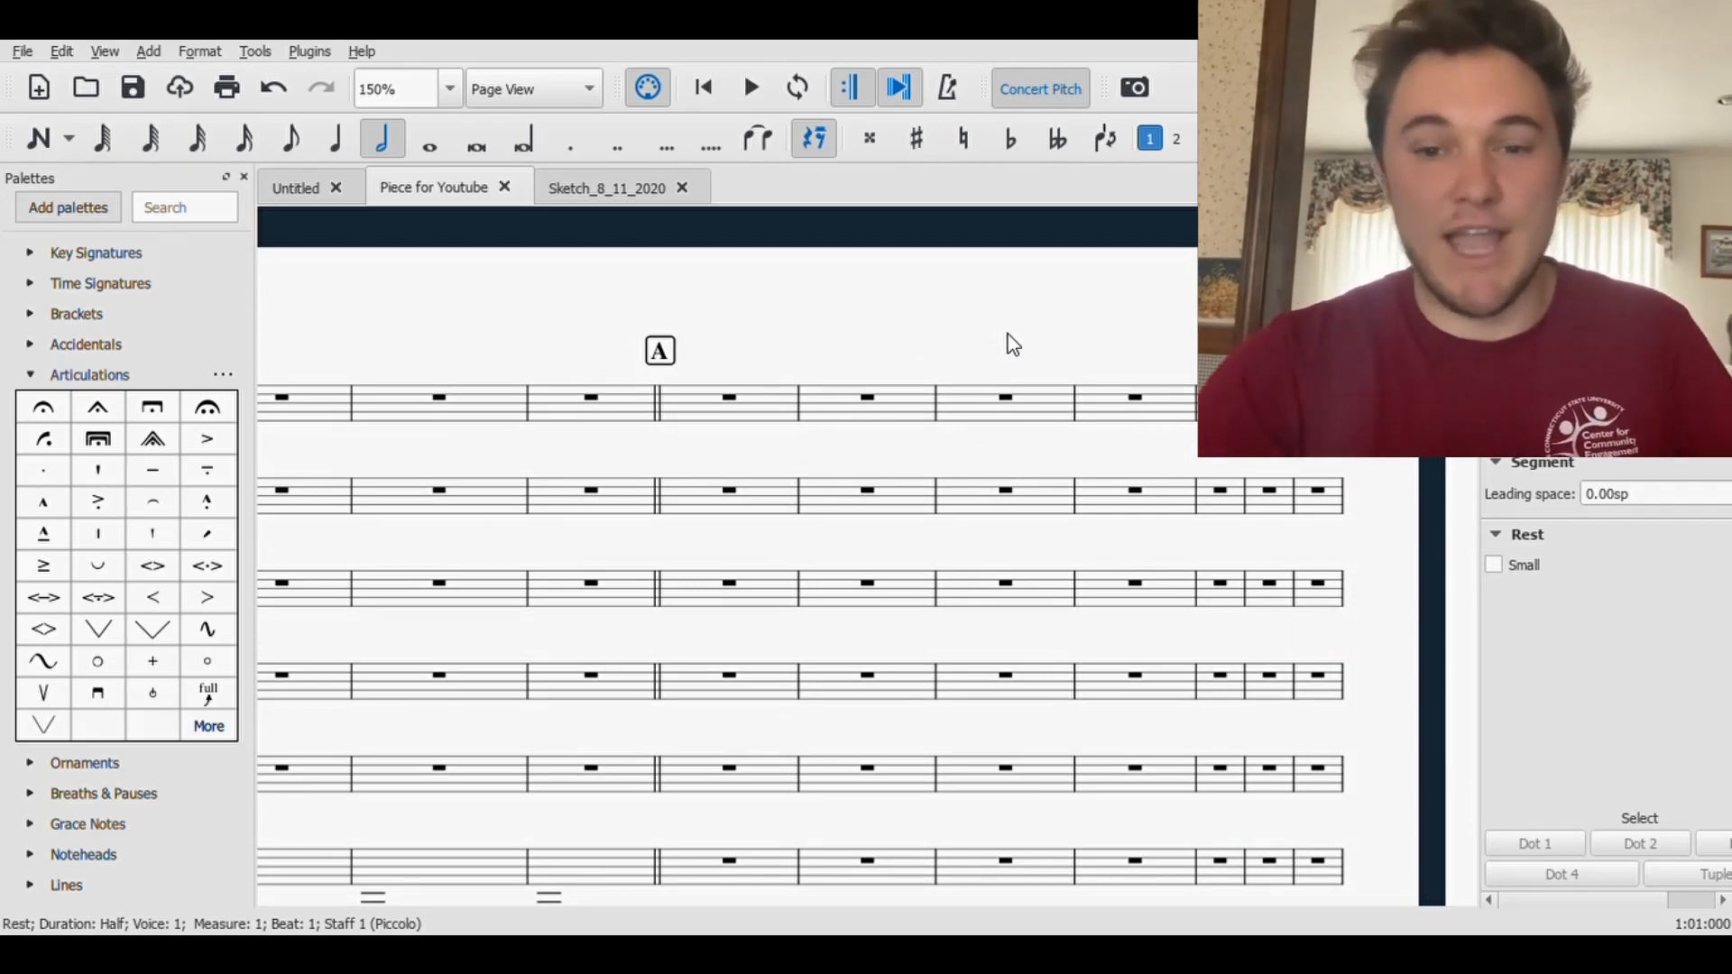
{"action": "left_click_drag", "start_coordinate": [962, 344], "coordinate": [804, 328]}
{"action": "left_click_drag", "start_coordinate": [956, 335], "coordinate": [885, 298]}
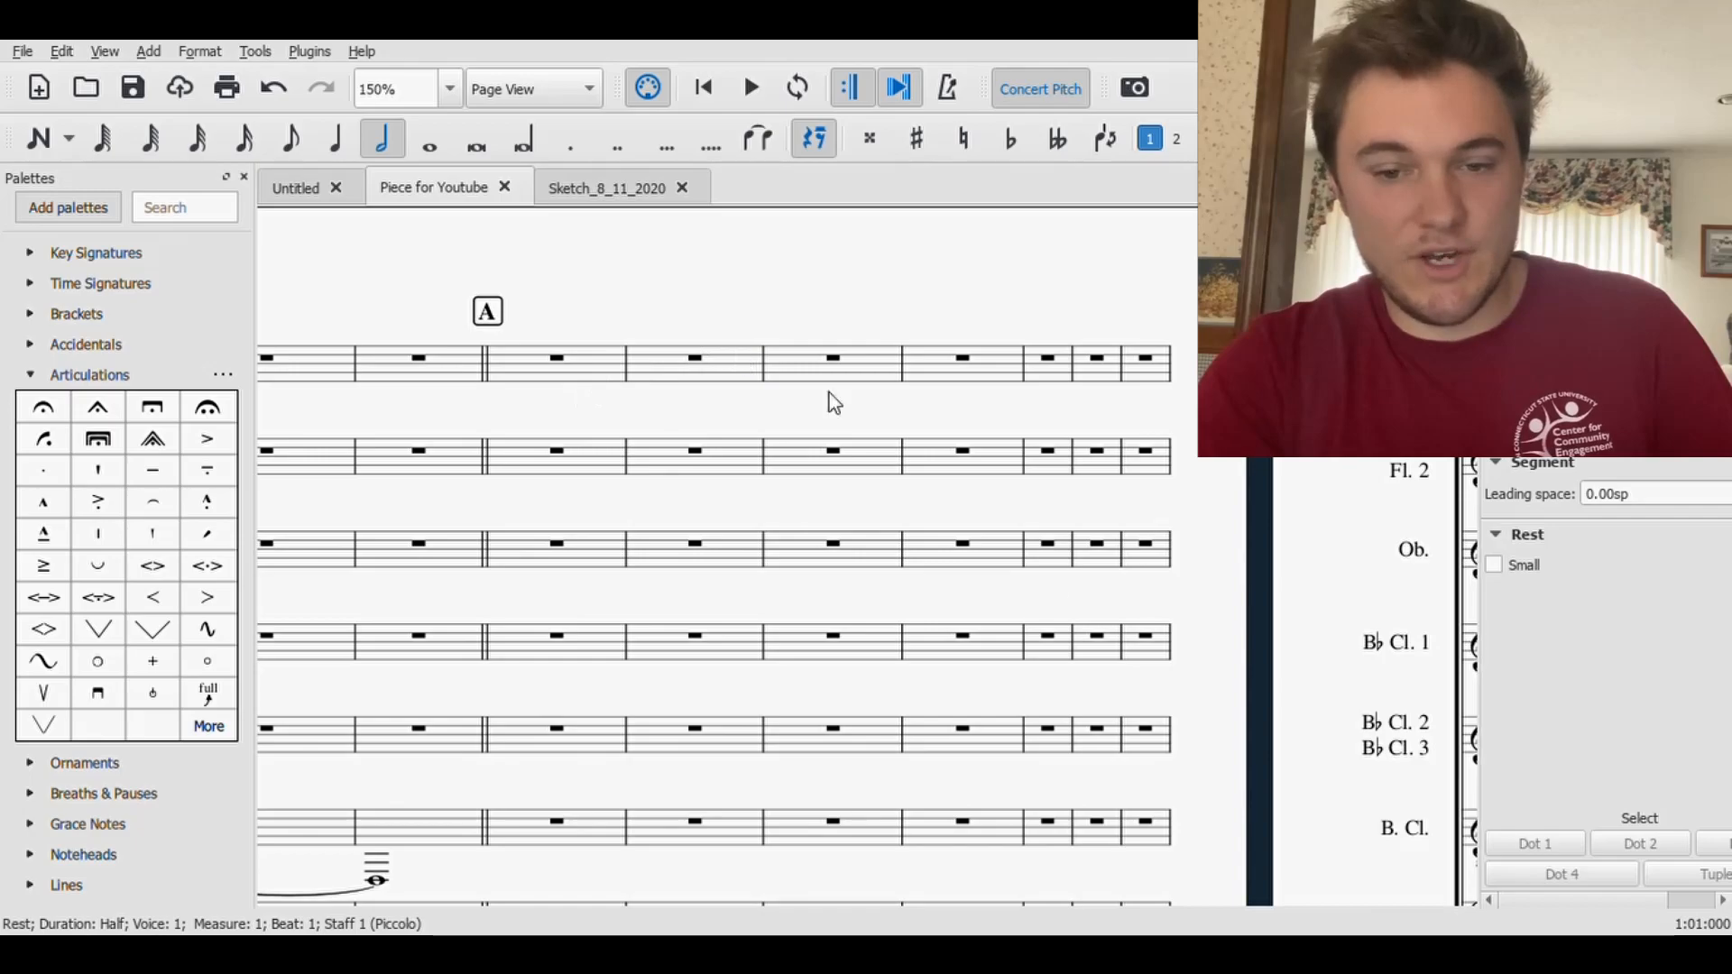
- Copy the music in both Piano staves from measure 8 through measure 11
{"action": "scroll", "coordinate": [1086, 630], "scroll_direction": "down", "scroll_amount": 10}
{"action": "scroll", "coordinate": [1086, 630], "scroll_direction": "down", "scroll_amount": 2}
{"action": "left_click_drag", "start_coordinate": [532, 730], "coordinate": [1389, 834]}
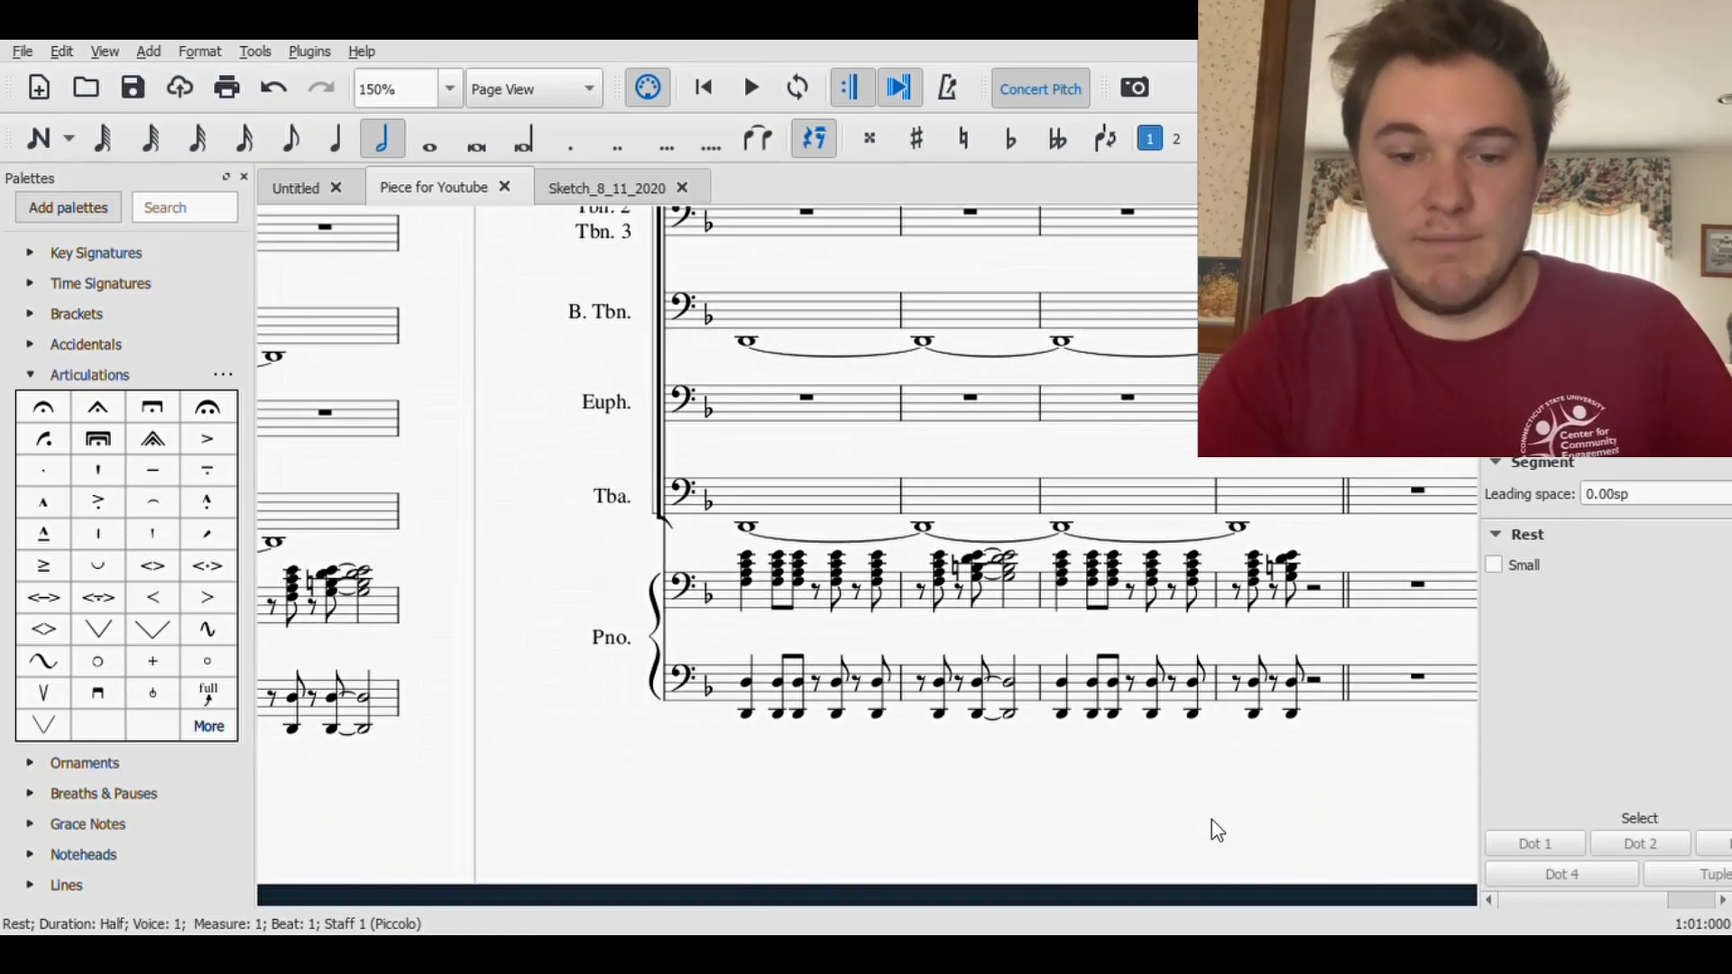
{"action": "left_click_drag", "start_coordinate": [806, 823], "coordinate": [1158, 781]}
{"action": "left_click_drag", "start_coordinate": [541, 785], "coordinate": [1003, 731]}
{"action": "left_click", "coordinate": [616, 528]}
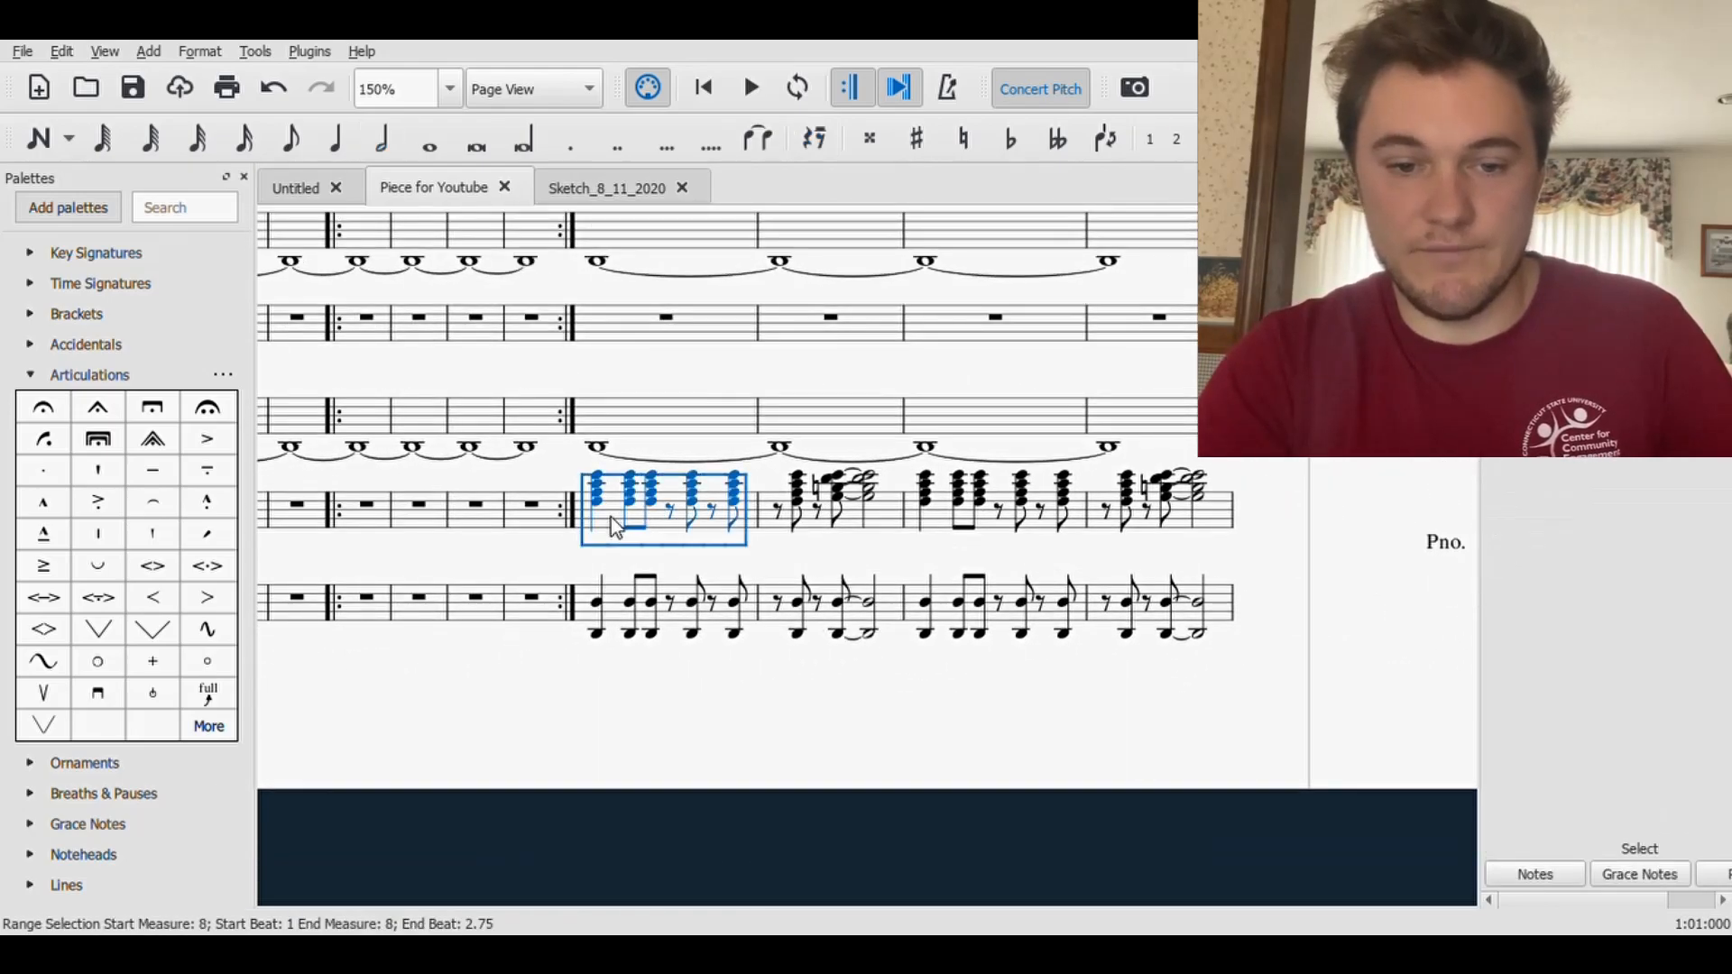
{"action": "left_click_drag", "start_coordinate": [1222, 769], "coordinate": [923, 839]}
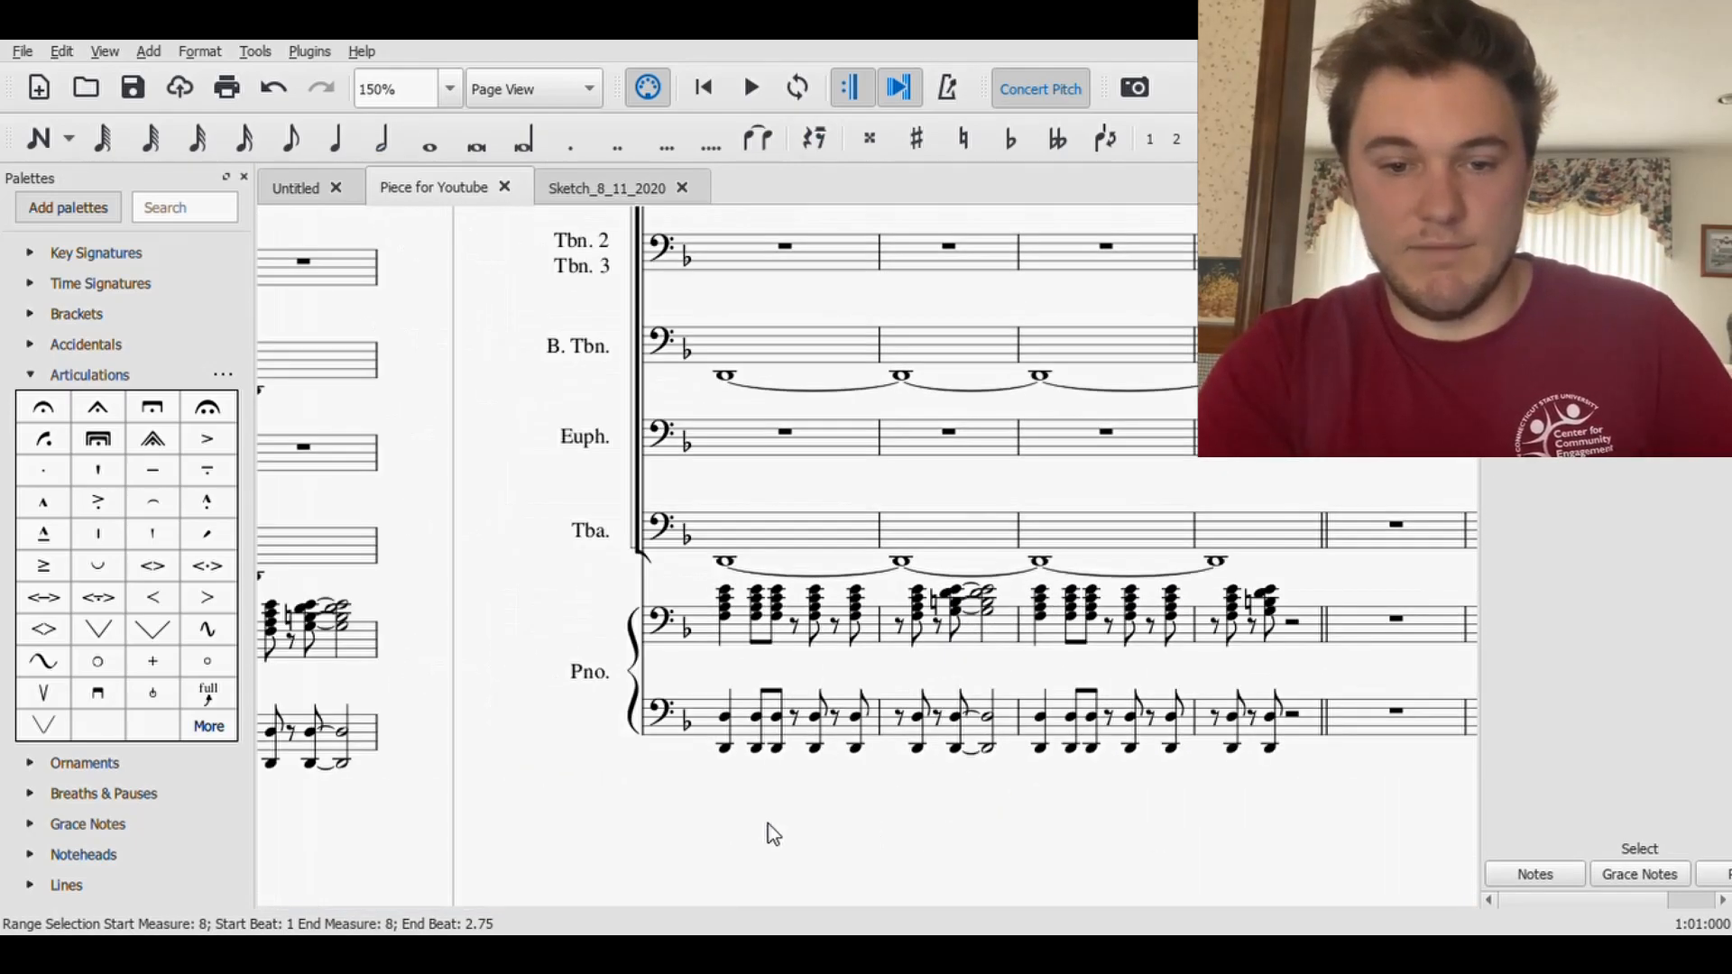
{"action": "left_click_drag", "start_coordinate": [771, 832], "coordinate": [1342, 742]}
{"action": "left_click", "coordinate": [922, 684], "text": "shift"}
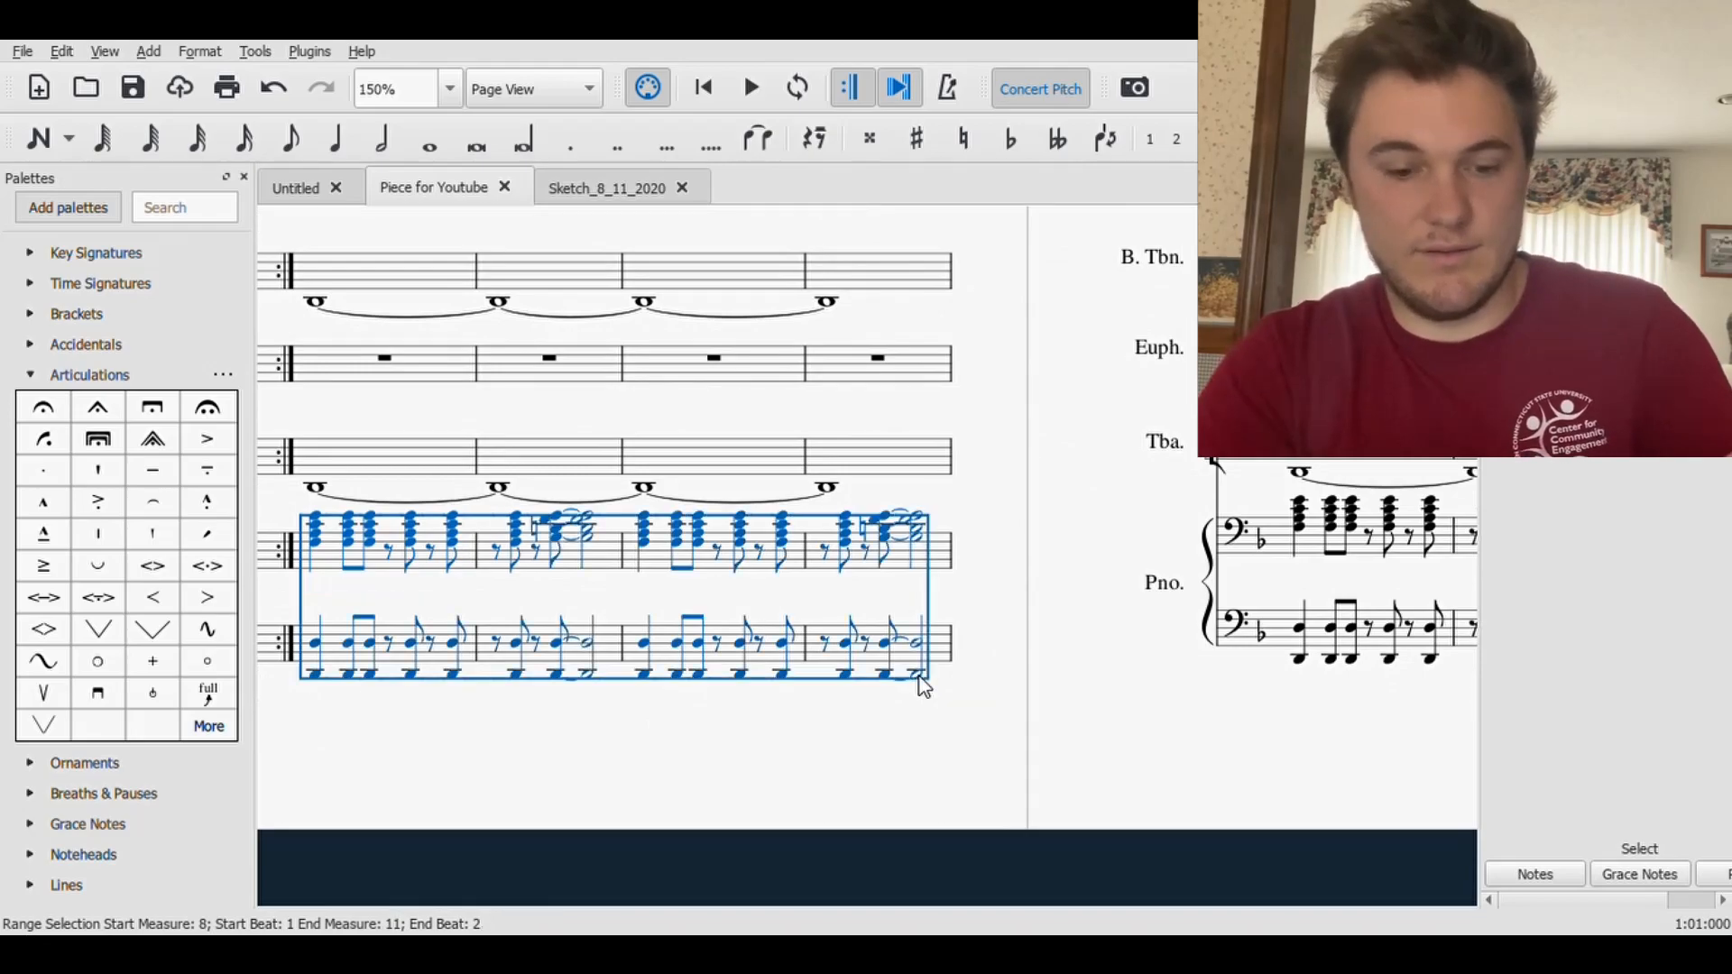
{"action": "key", "text": "ctrl+c"}
- Paste the copied passage into both Piano staves at measure 16 and repeat it into measures 20–23
{"action": "left_click_drag", "start_coordinate": [1248, 780], "coordinate": [271, 879]}
{"action": "left_click", "coordinate": [947, 639]}
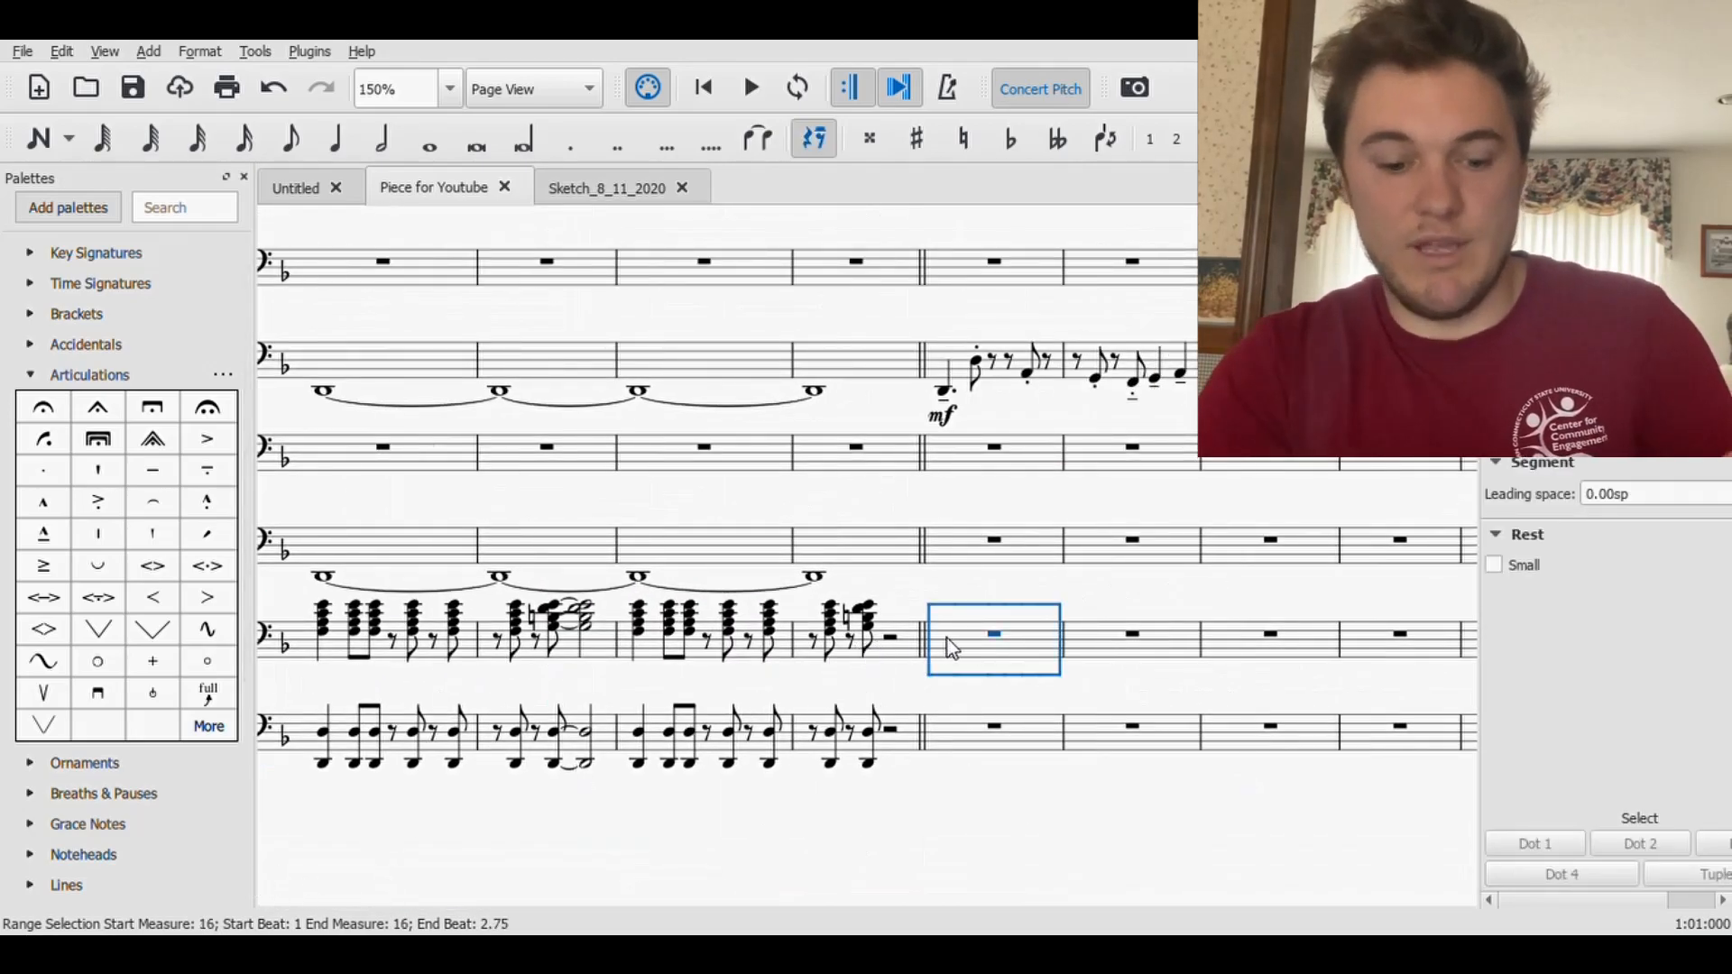
{"action": "key", "text": "ctrl+v"}
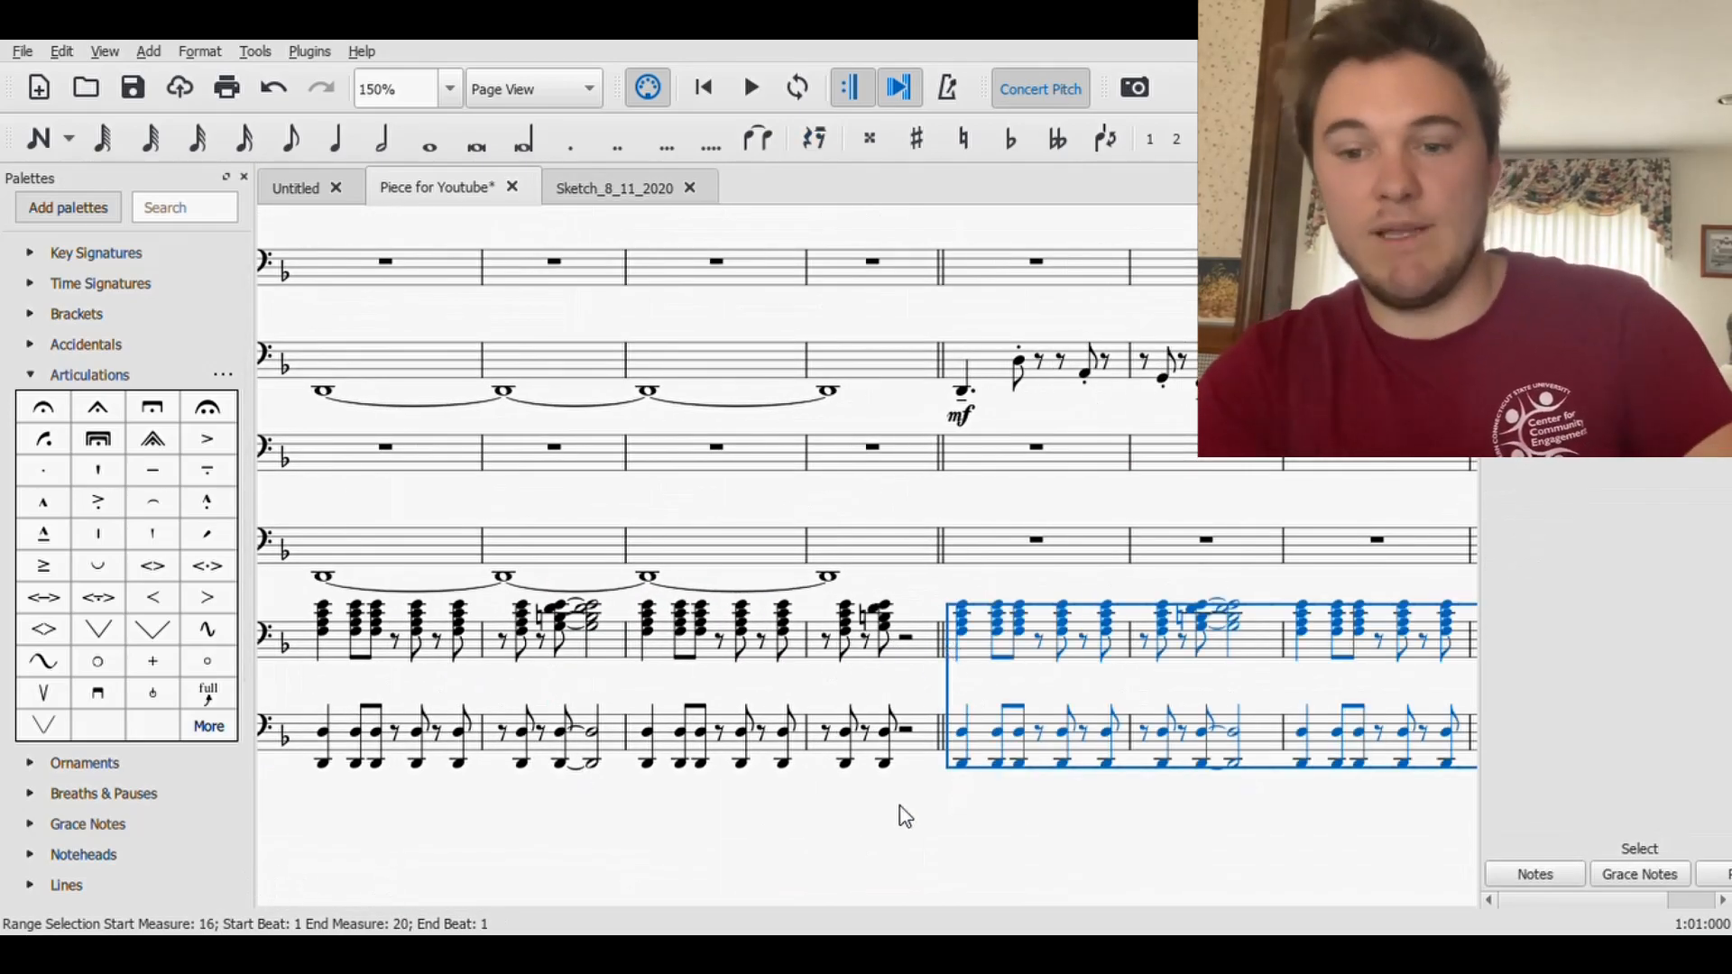
{"action": "key", "text": "r"}
{"action": "left_click", "coordinate": [530, 875]}
- Raise the tied octave D starting on beat 1.75 in the lower Piano staff of measure 17 by a whole step to E
{"action": "left_click_drag", "start_coordinate": [530, 875], "coordinate": [1189, 781]}
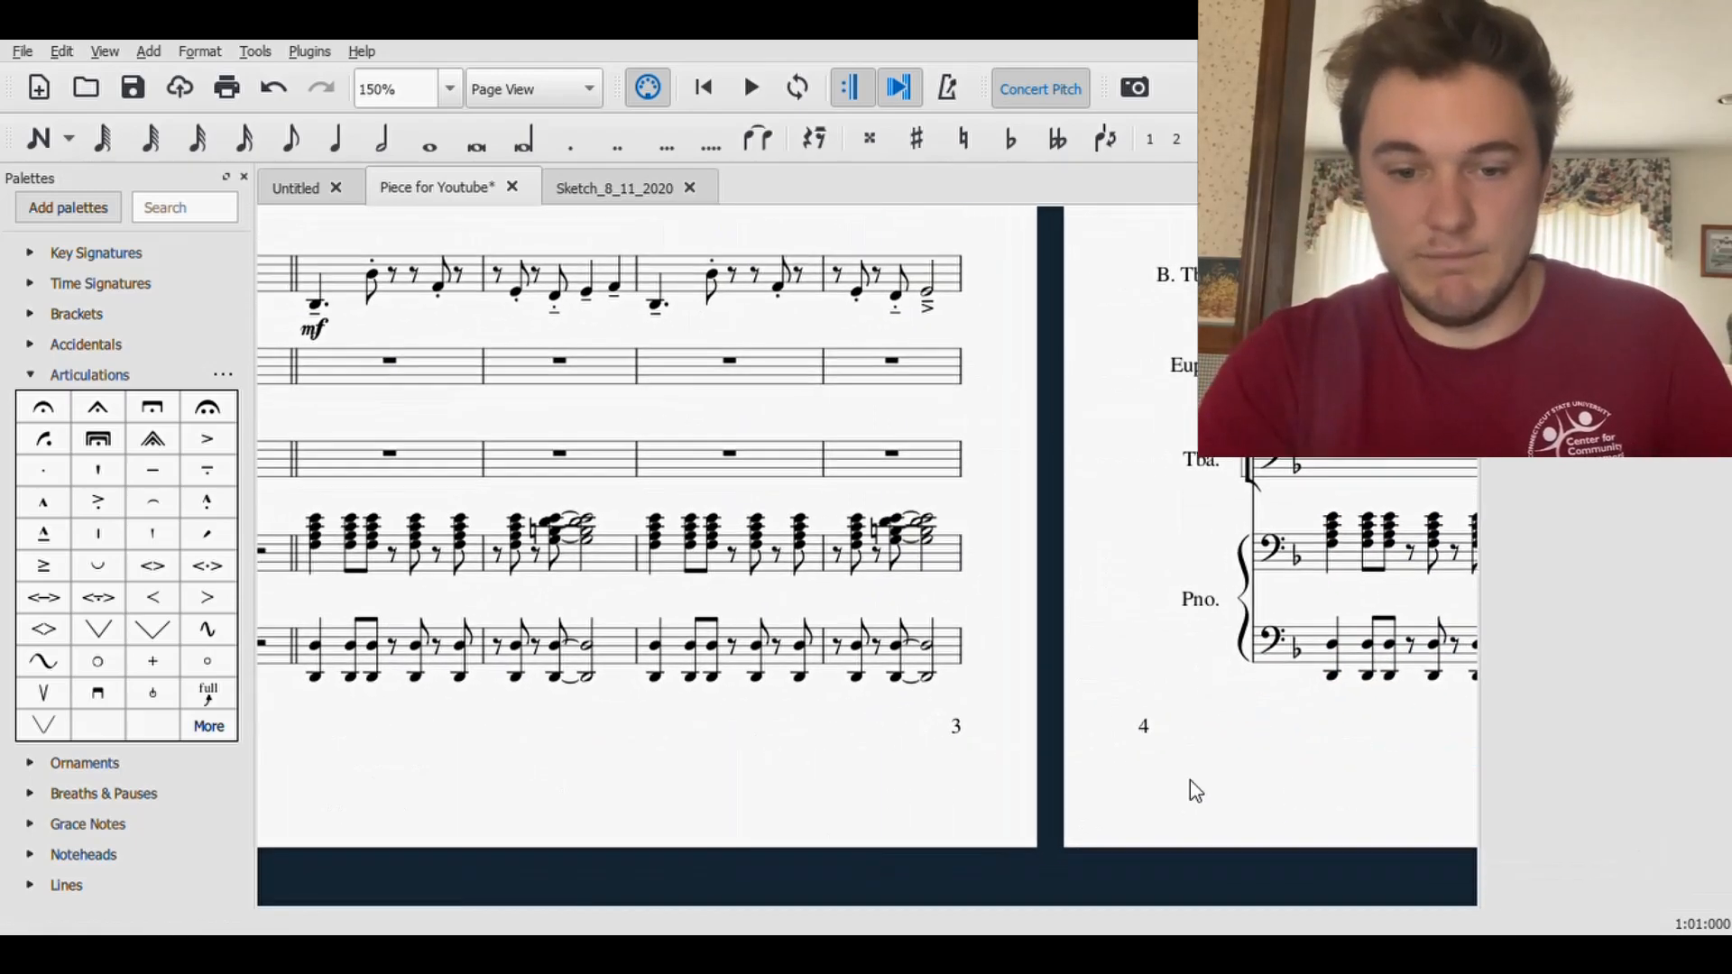
{"action": "left_click", "coordinate": [557, 652]}
{"action": "left_click", "coordinate": [593, 688], "text": "ctrl"}
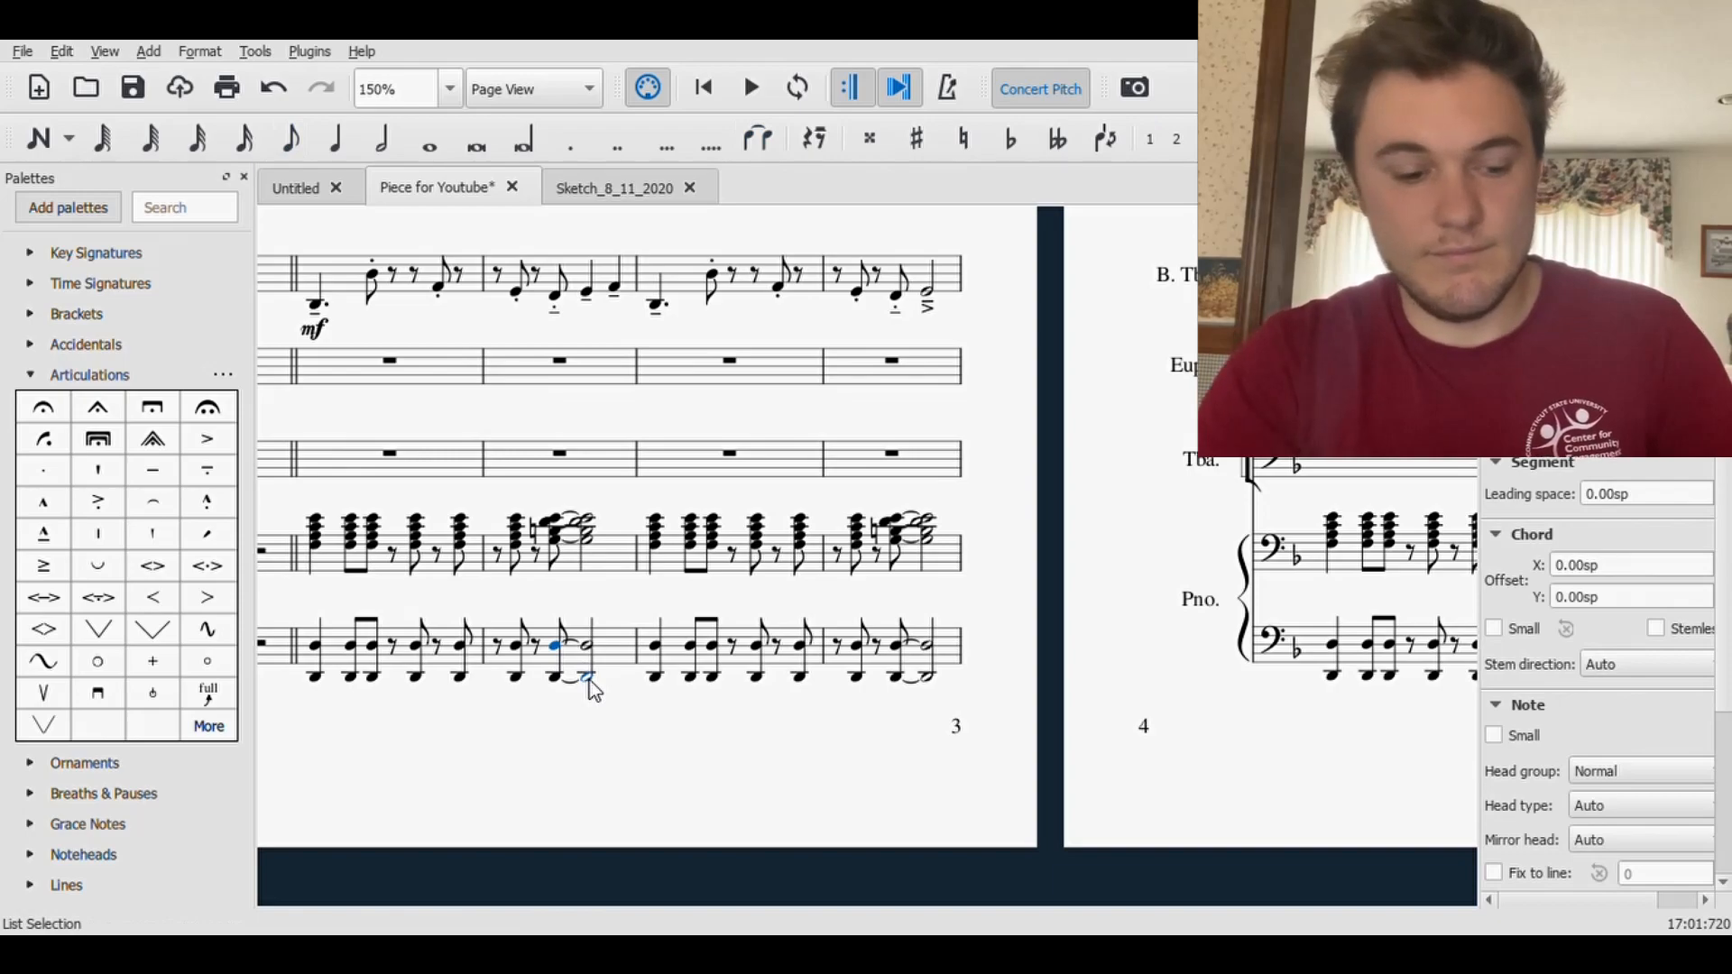
{"action": "left_click", "coordinate": [559, 663]}
{"action": "left_click", "coordinate": [592, 687], "text": "shift"}
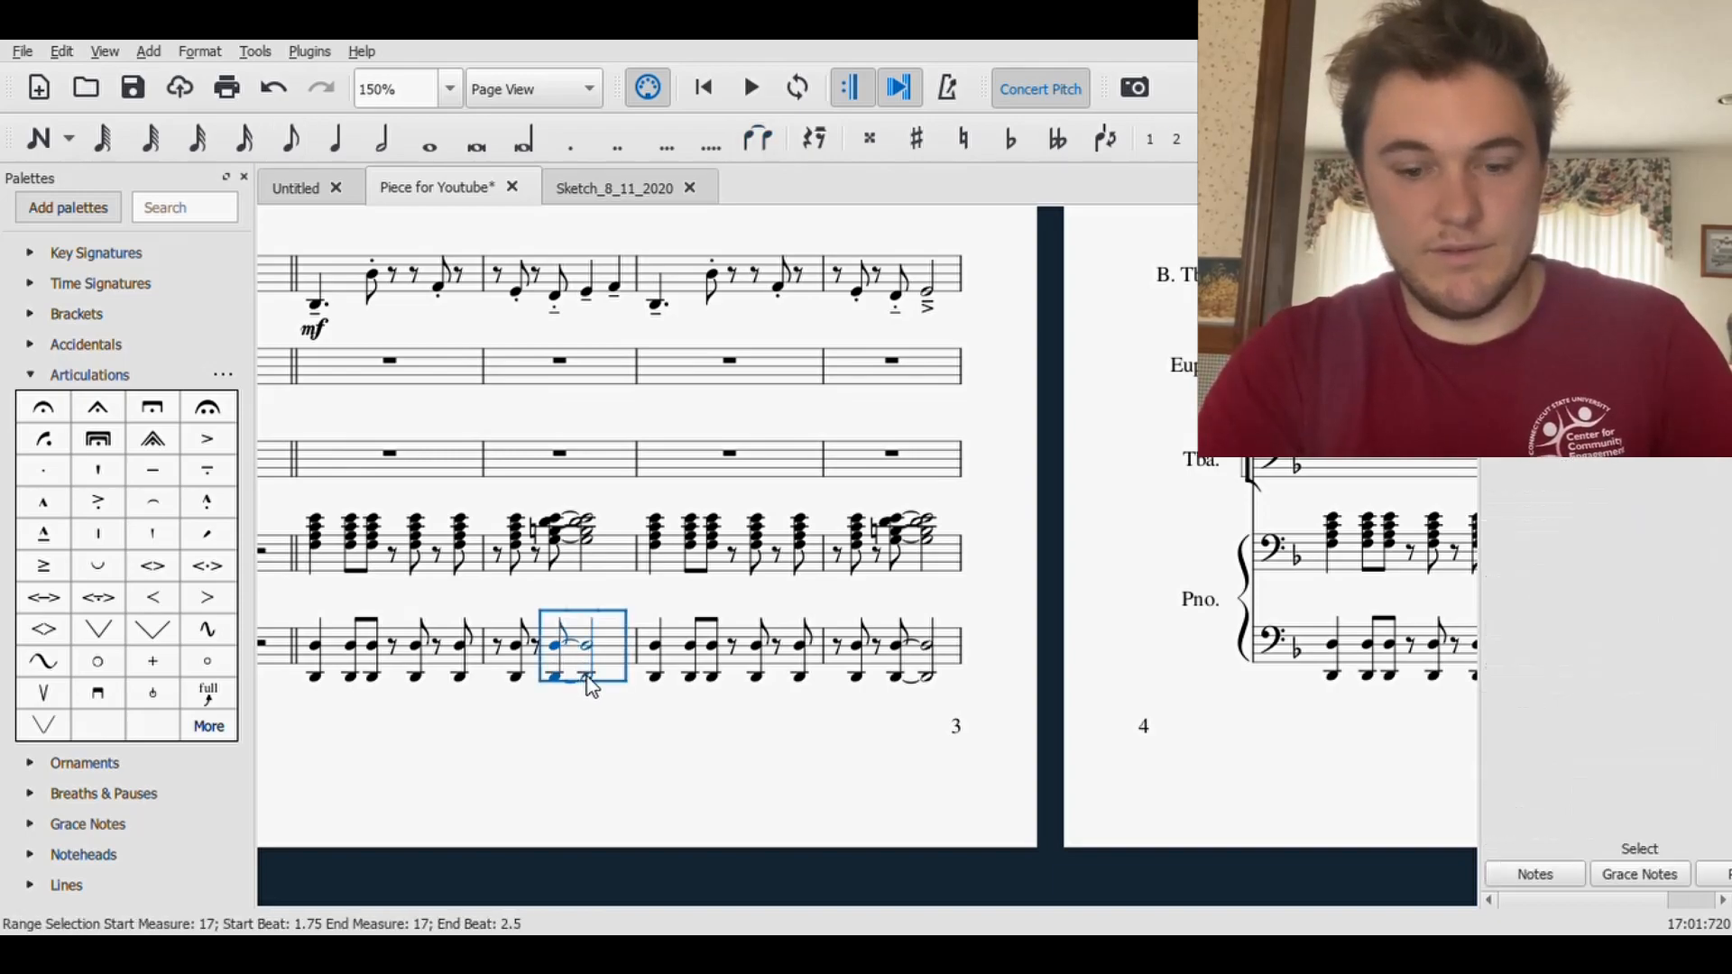
{"action": "key", "text": "Up"}
{"action": "key", "text": "Up"}
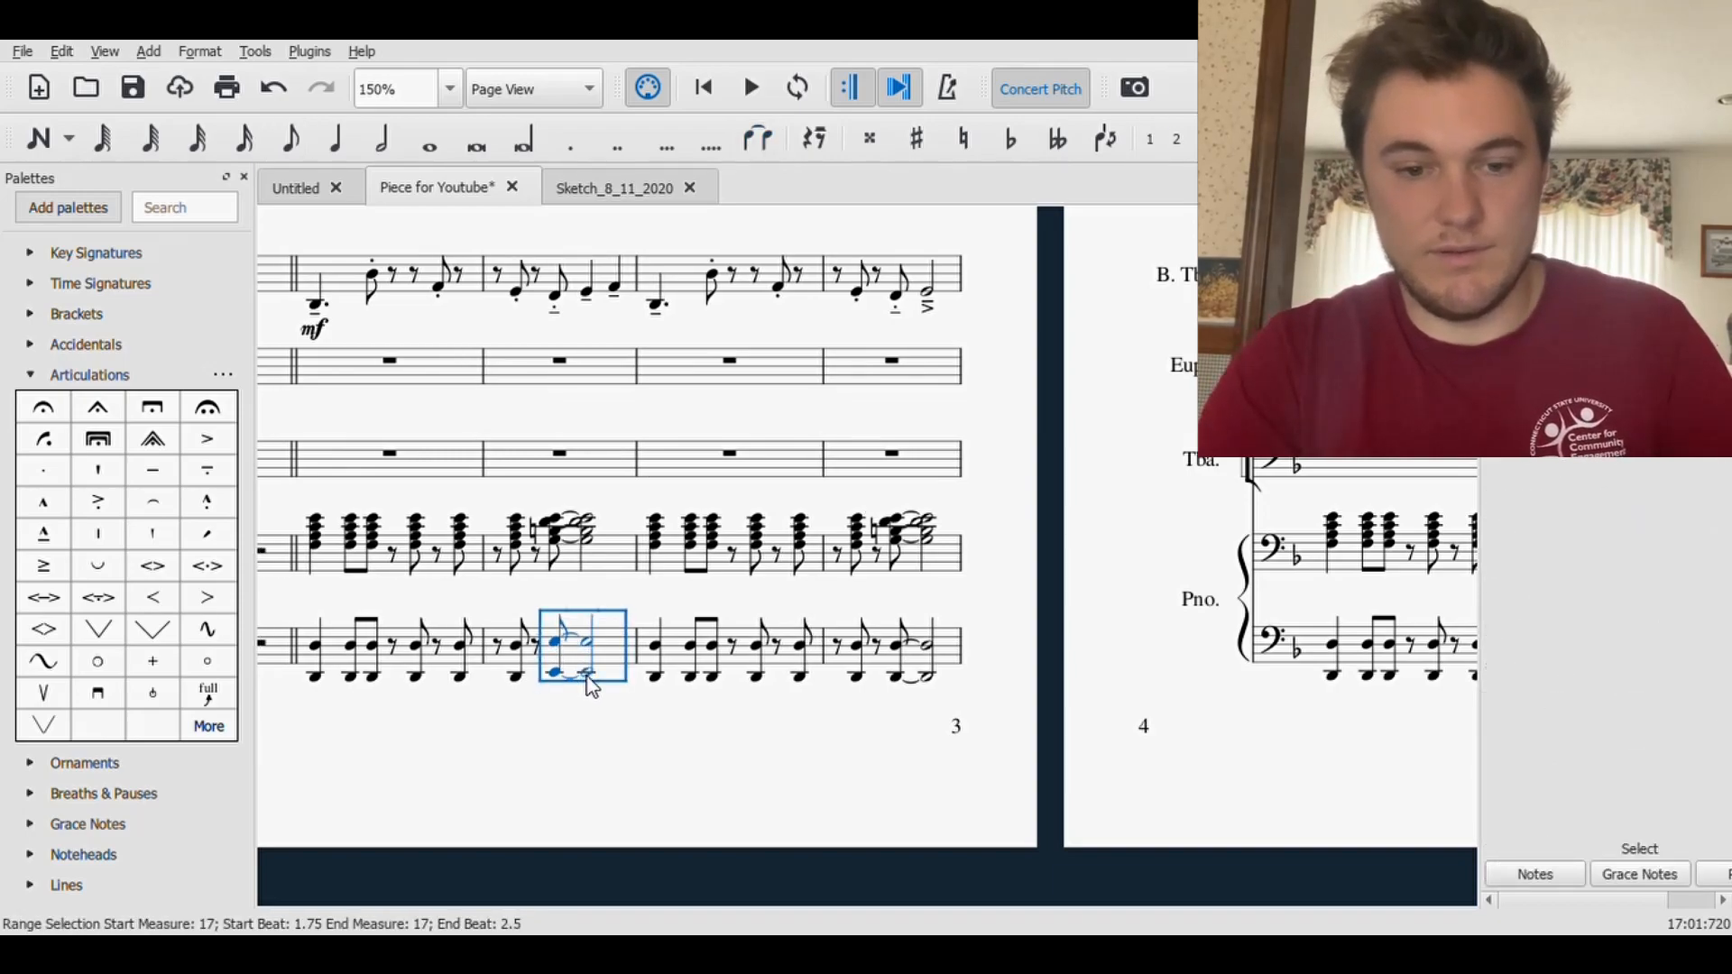
- Raise the tied octave D in the lower Piano staff of measure 19 to E and save the score
{"action": "left_click", "coordinate": [894, 678]}
{"action": "left_click", "coordinate": [932, 657], "text": "shift"}
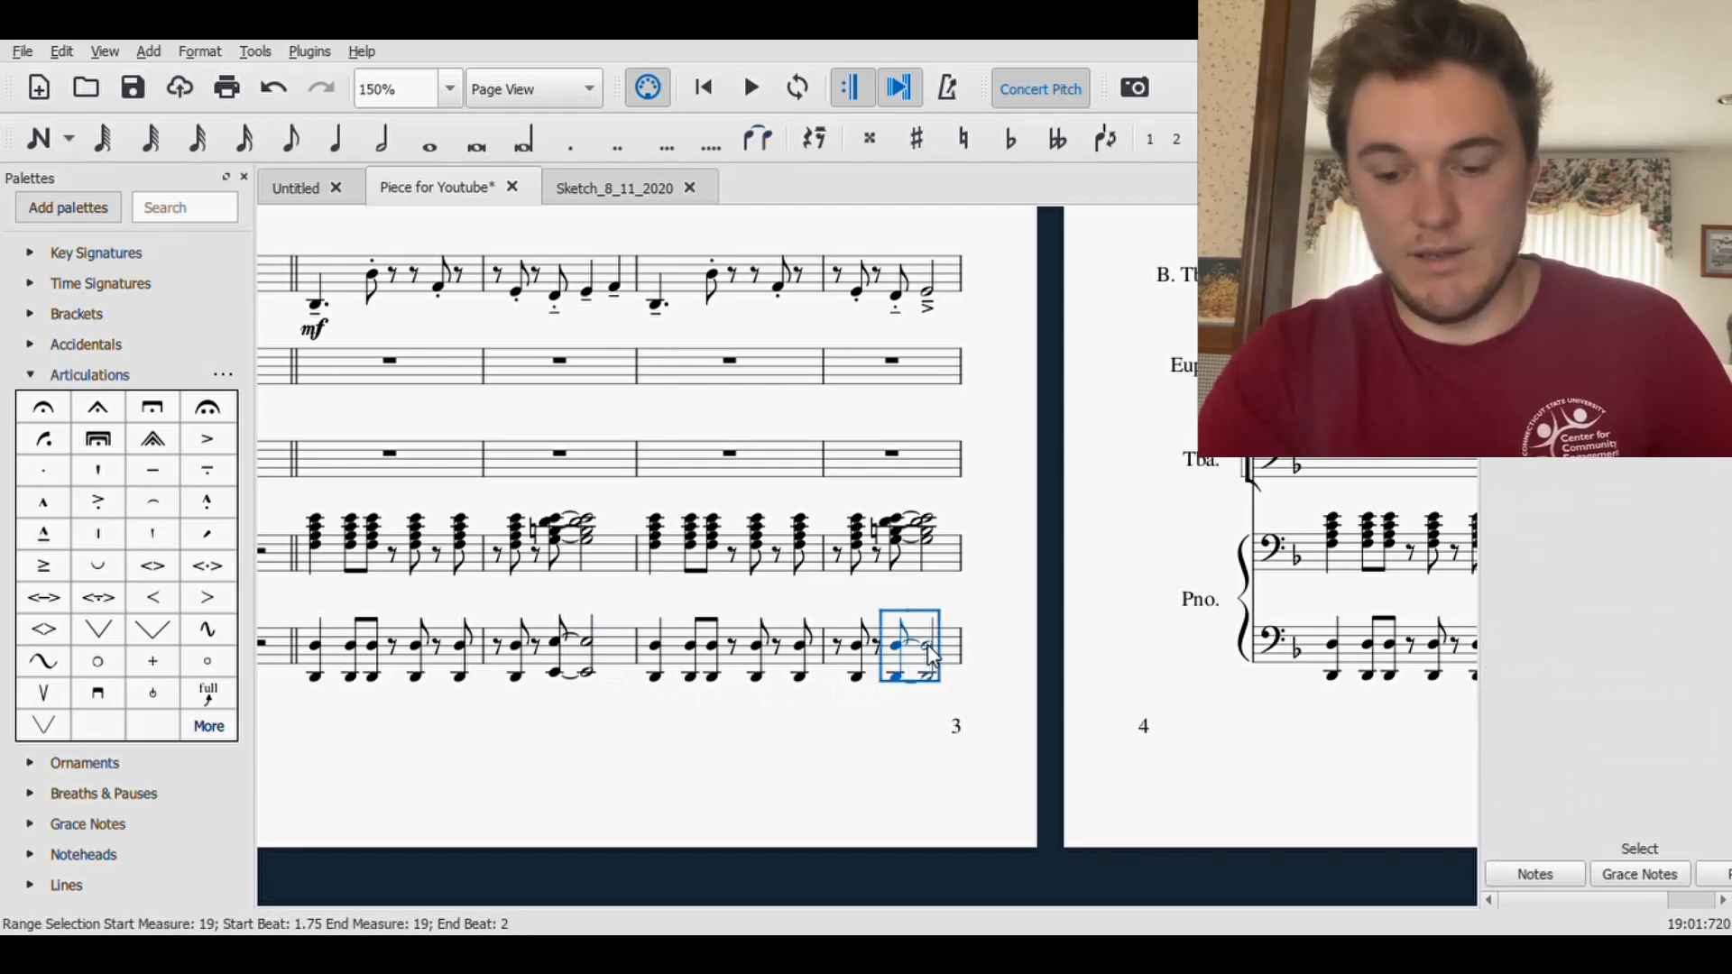
{"action": "key", "text": "Up"}
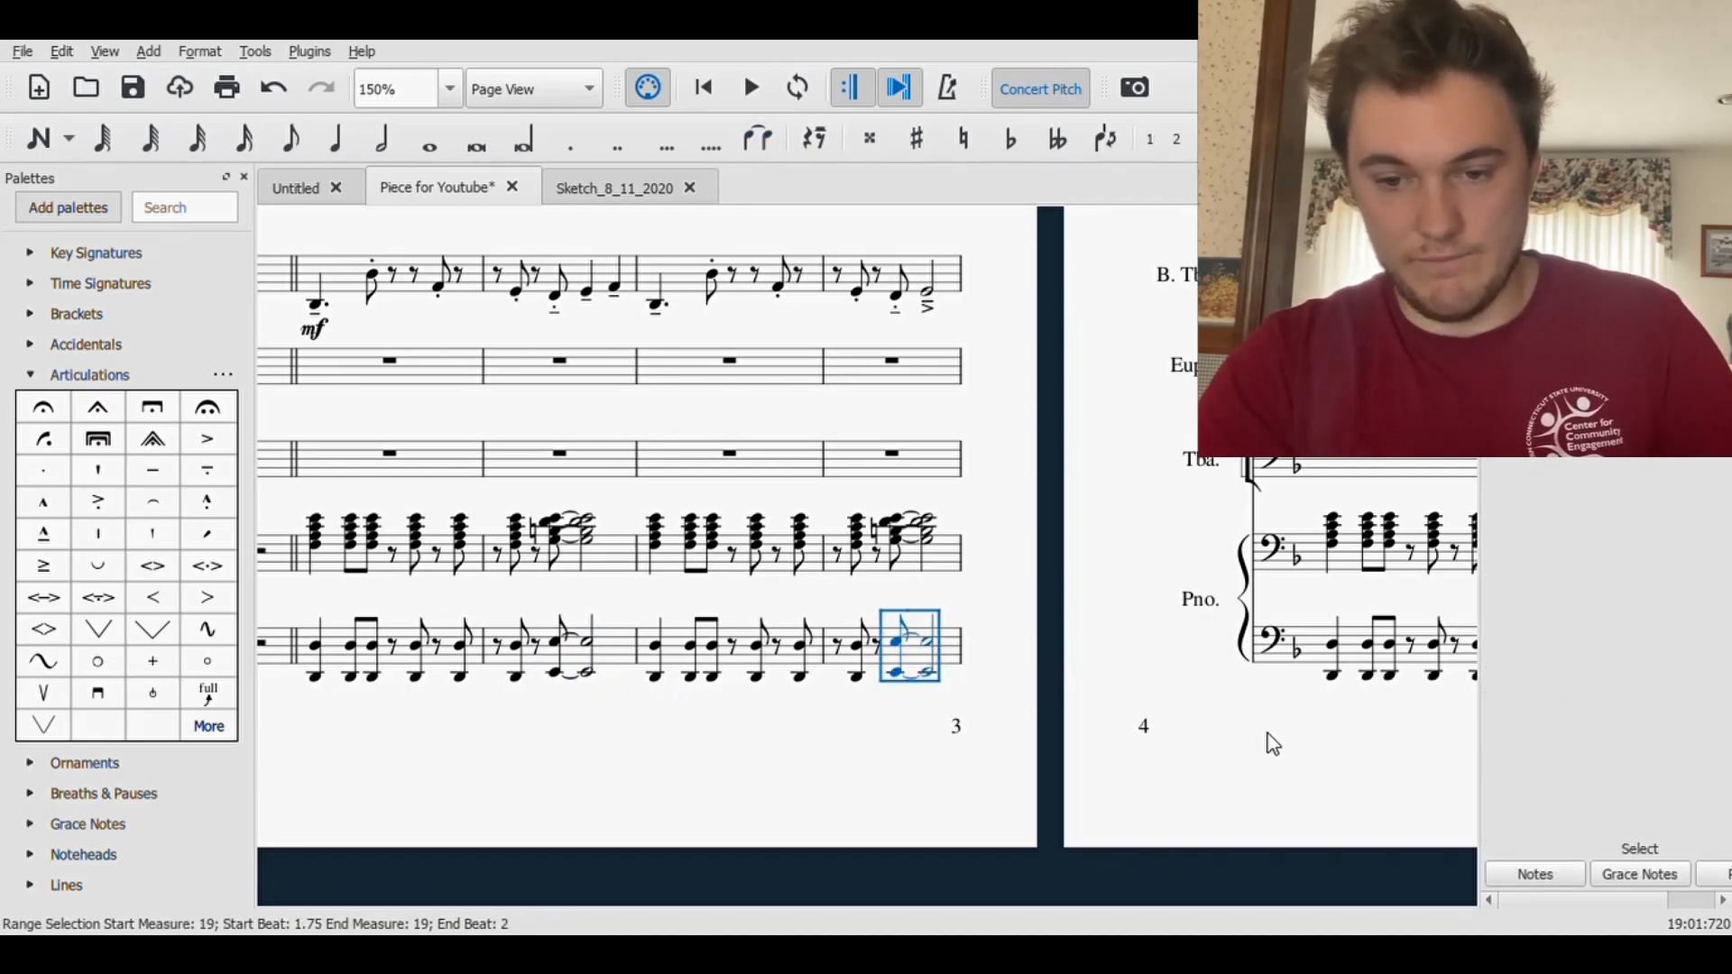
{"action": "key", "text": "Escape"}
{"action": "left_click_drag", "start_coordinate": [1247, 826], "coordinate": [708, 853]}
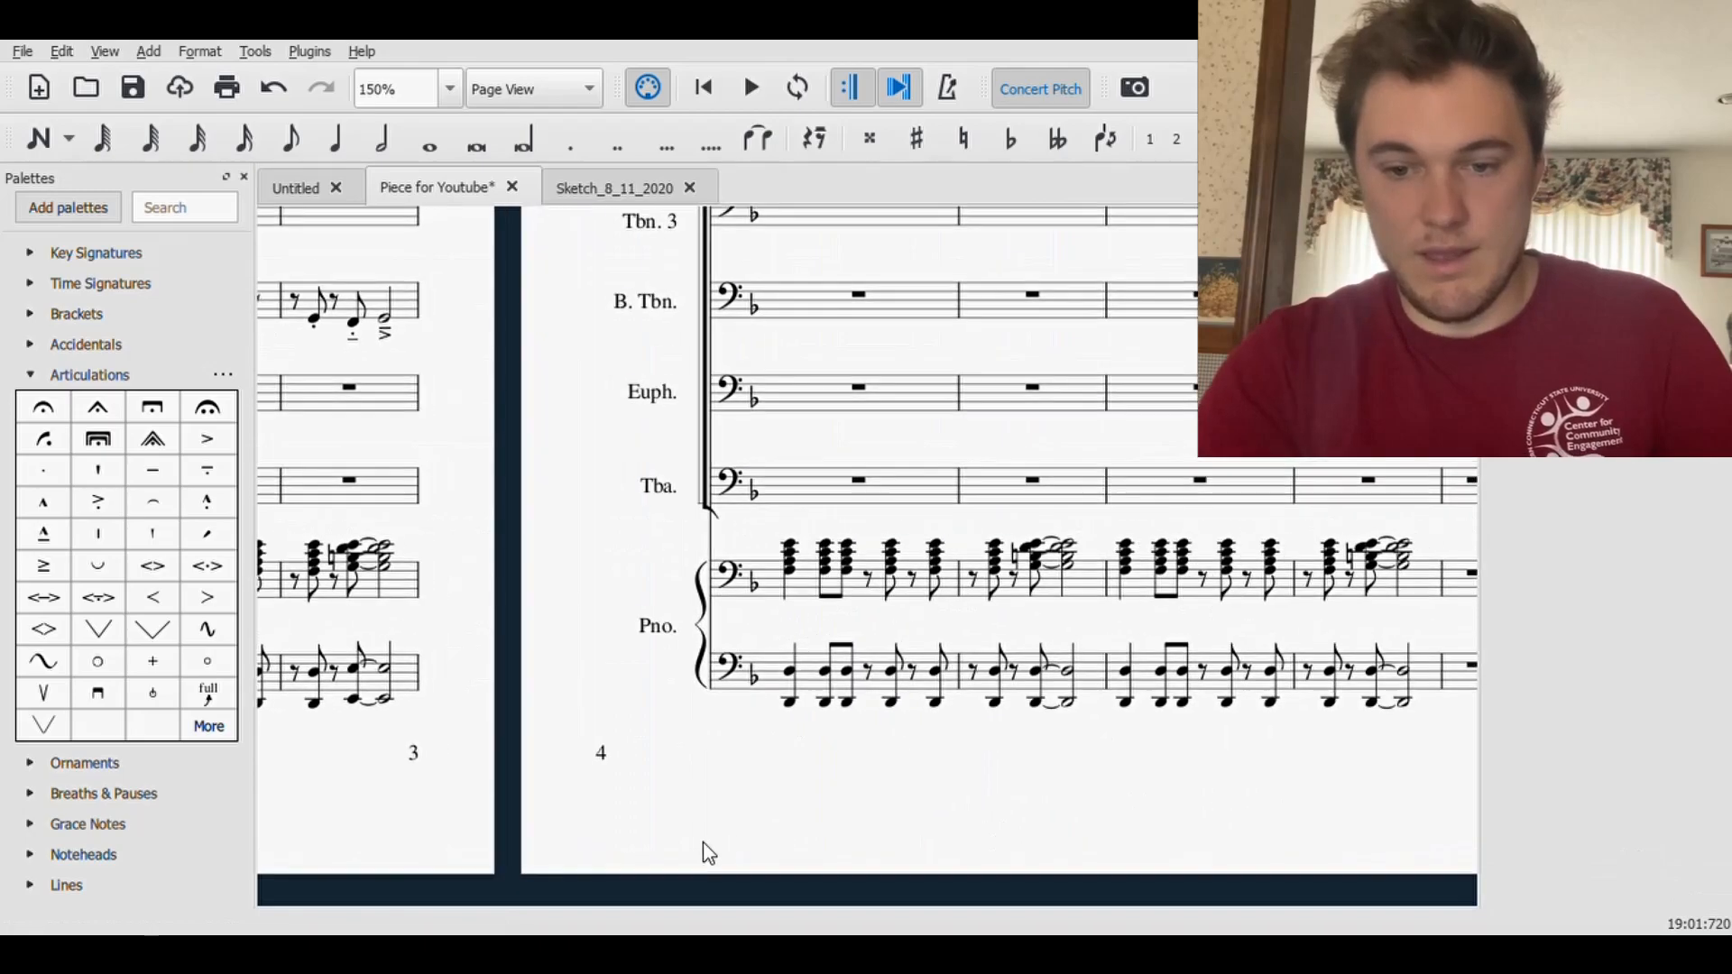
{"action": "left_click", "coordinate": [135, 101]}
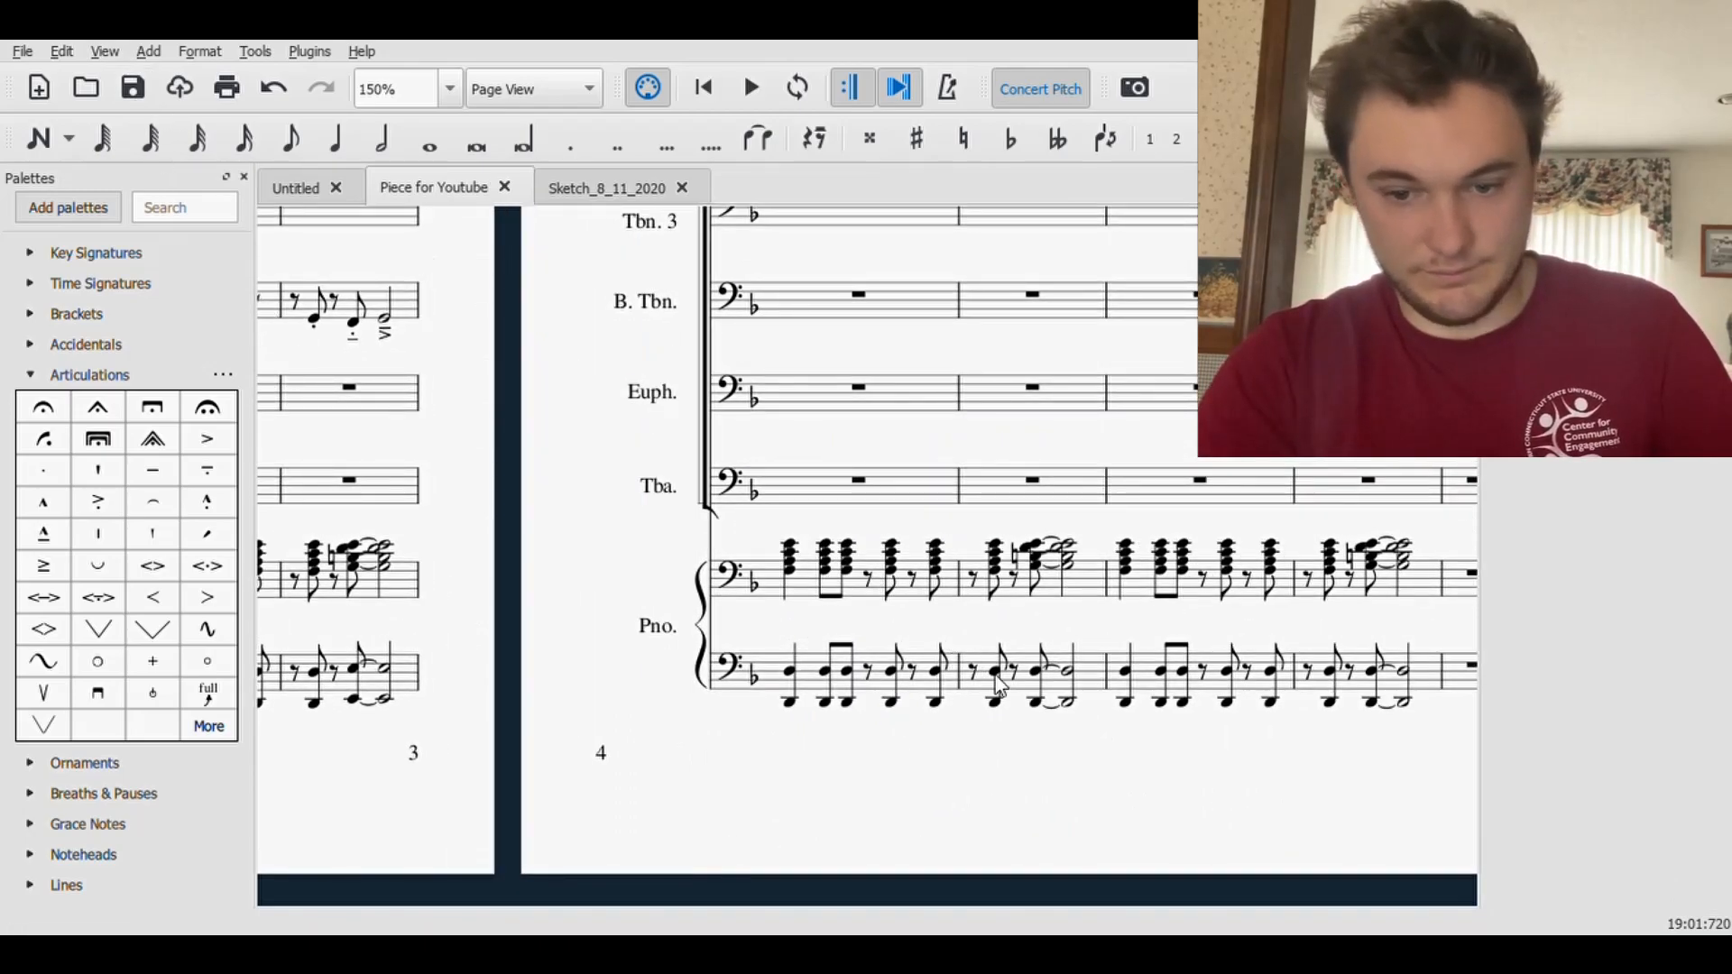
- Raise the tied octave D starting on beat 1.75 in the lower Piano staff of measure 21 to E
{"action": "left_click", "coordinate": [1036, 674]}
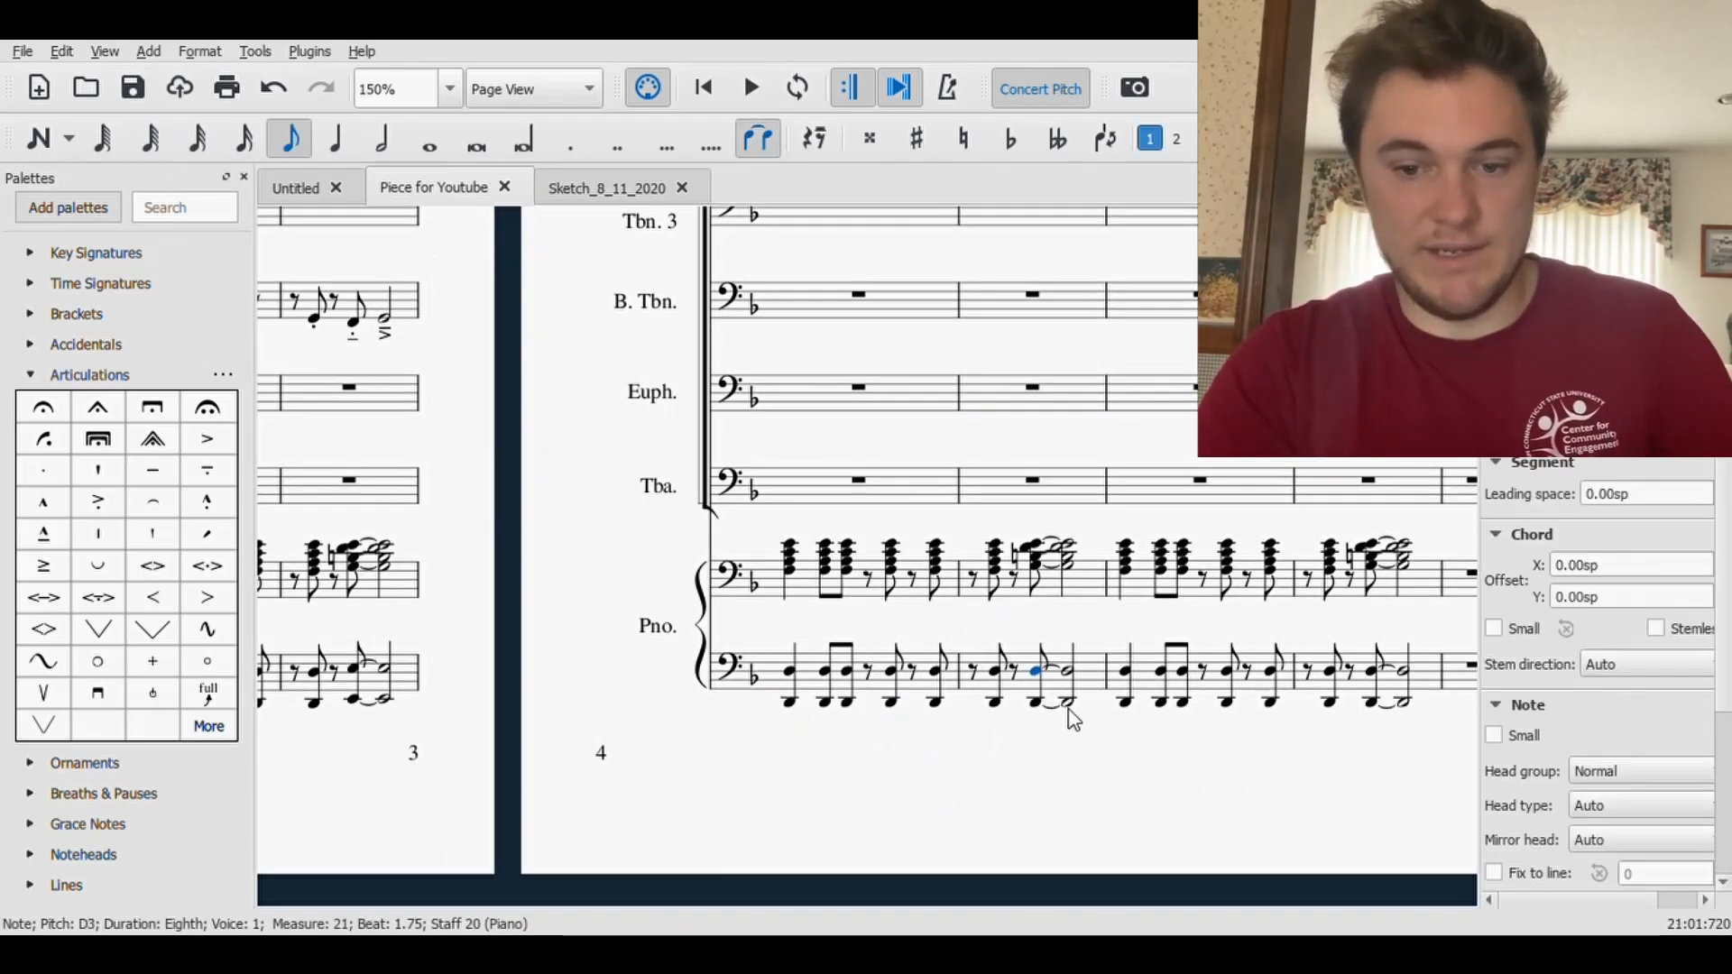
{"action": "left_click", "coordinate": [1072, 712], "text": "shift"}
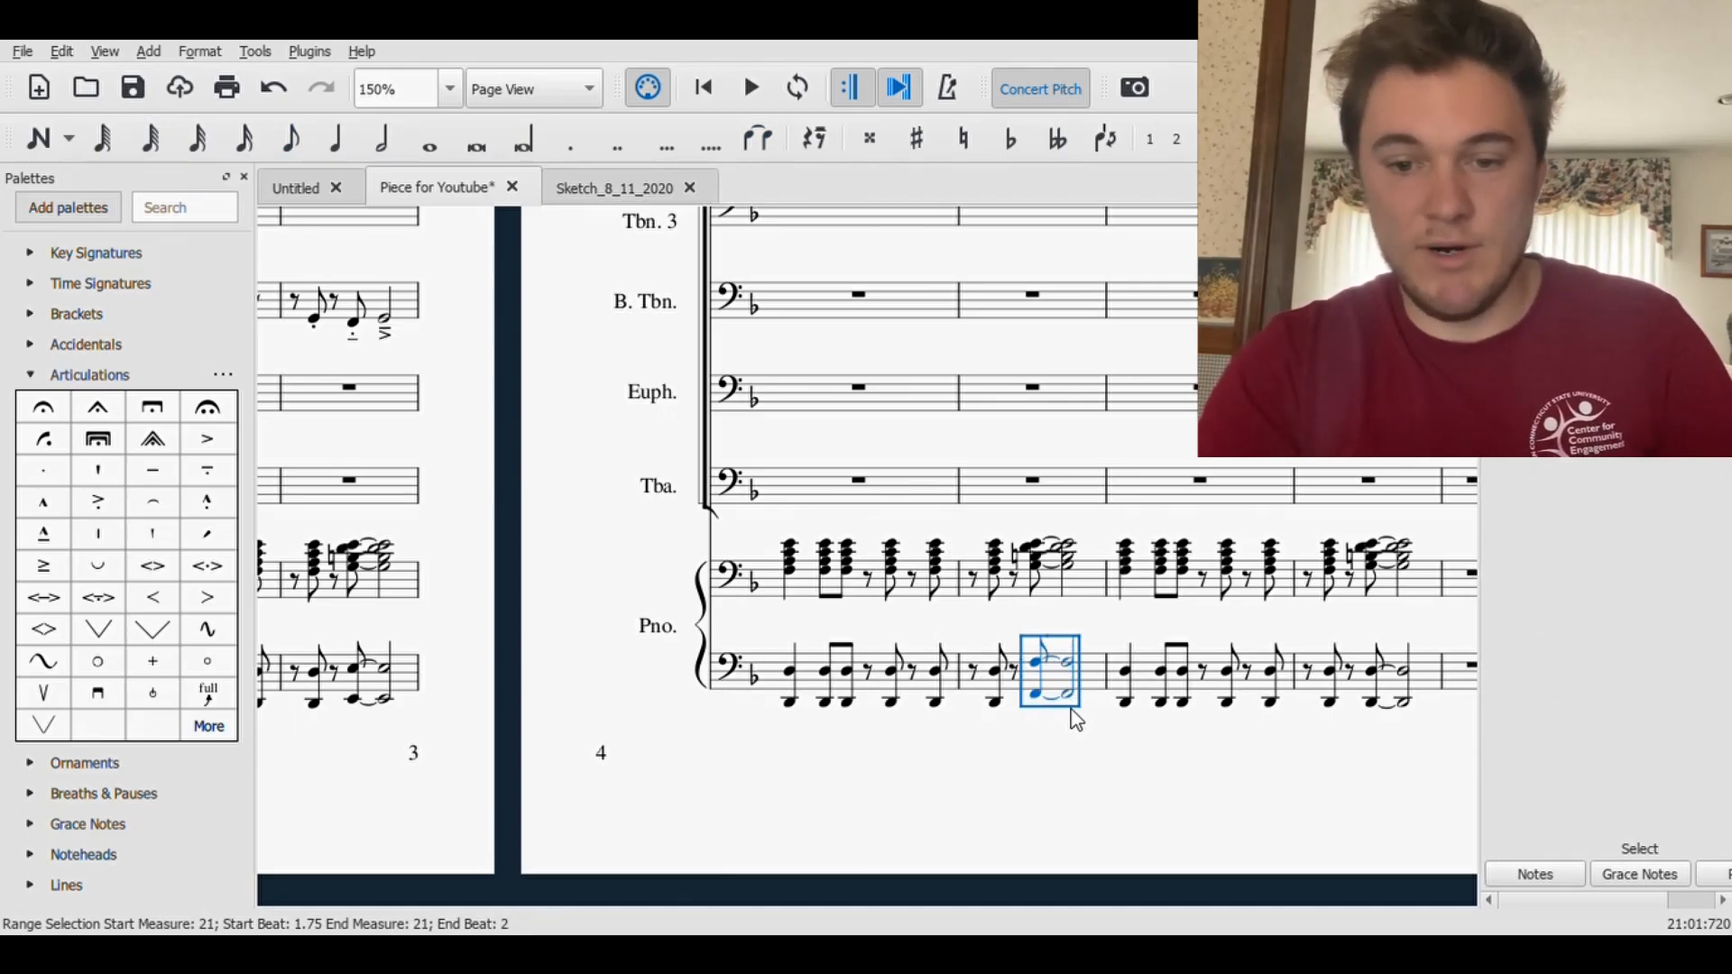
{"action": "left_click", "coordinate": [1194, 800]}
- Raise the tied octave D starting on beat 1.75 in the lower Piano staff of measure 23 to E and save the score
{"action": "left_click_drag", "start_coordinate": [1240, 805], "coordinate": [792, 784]}
{"action": "left_click", "coordinate": [820, 740]}
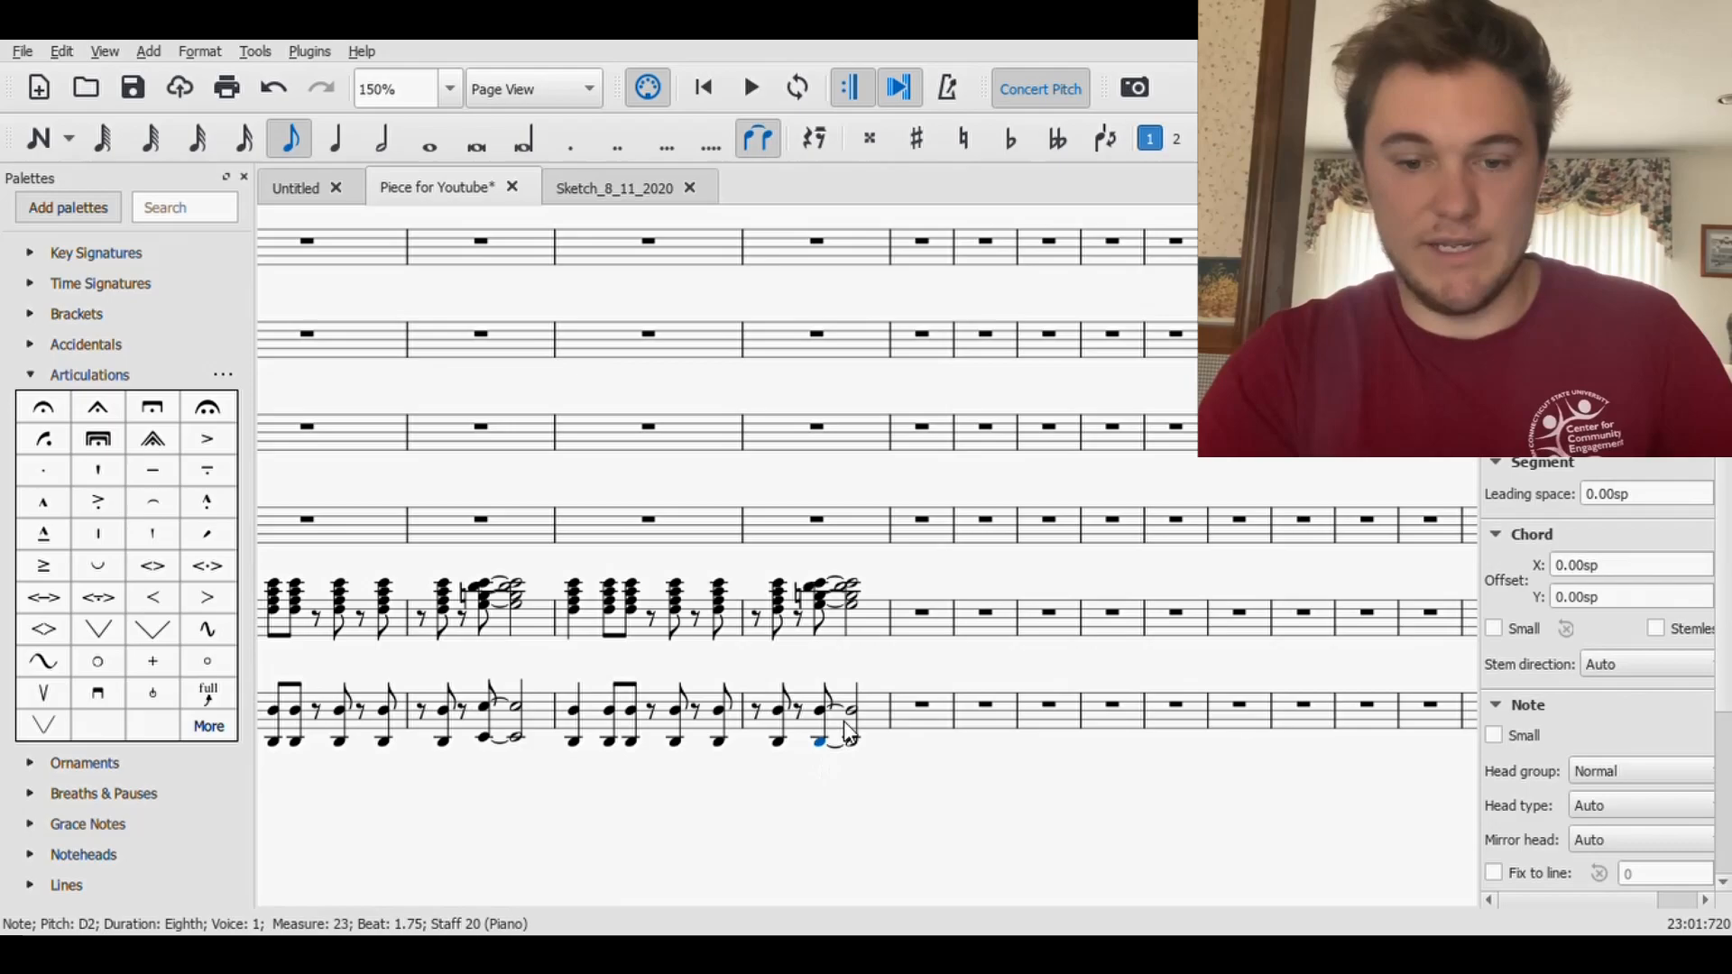
{"action": "left_click", "coordinate": [858, 722], "text": "shift"}
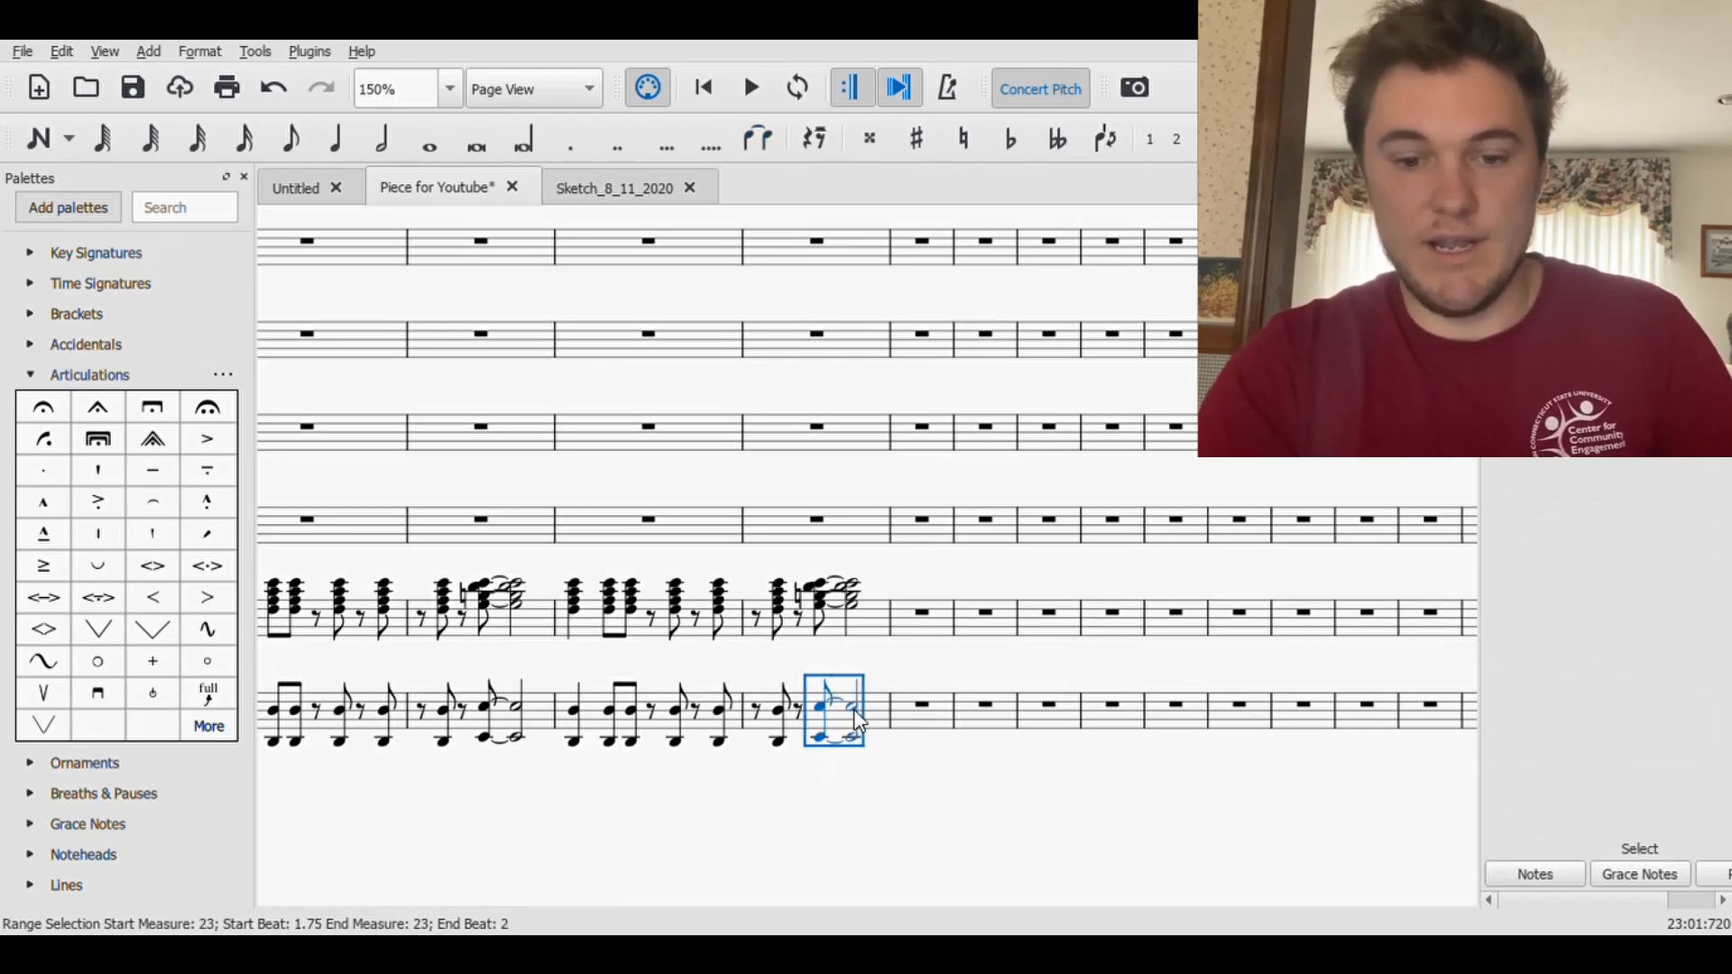
{"action": "left_click", "coordinate": [878, 862]}
{"action": "left_click", "coordinate": [133, 87]}
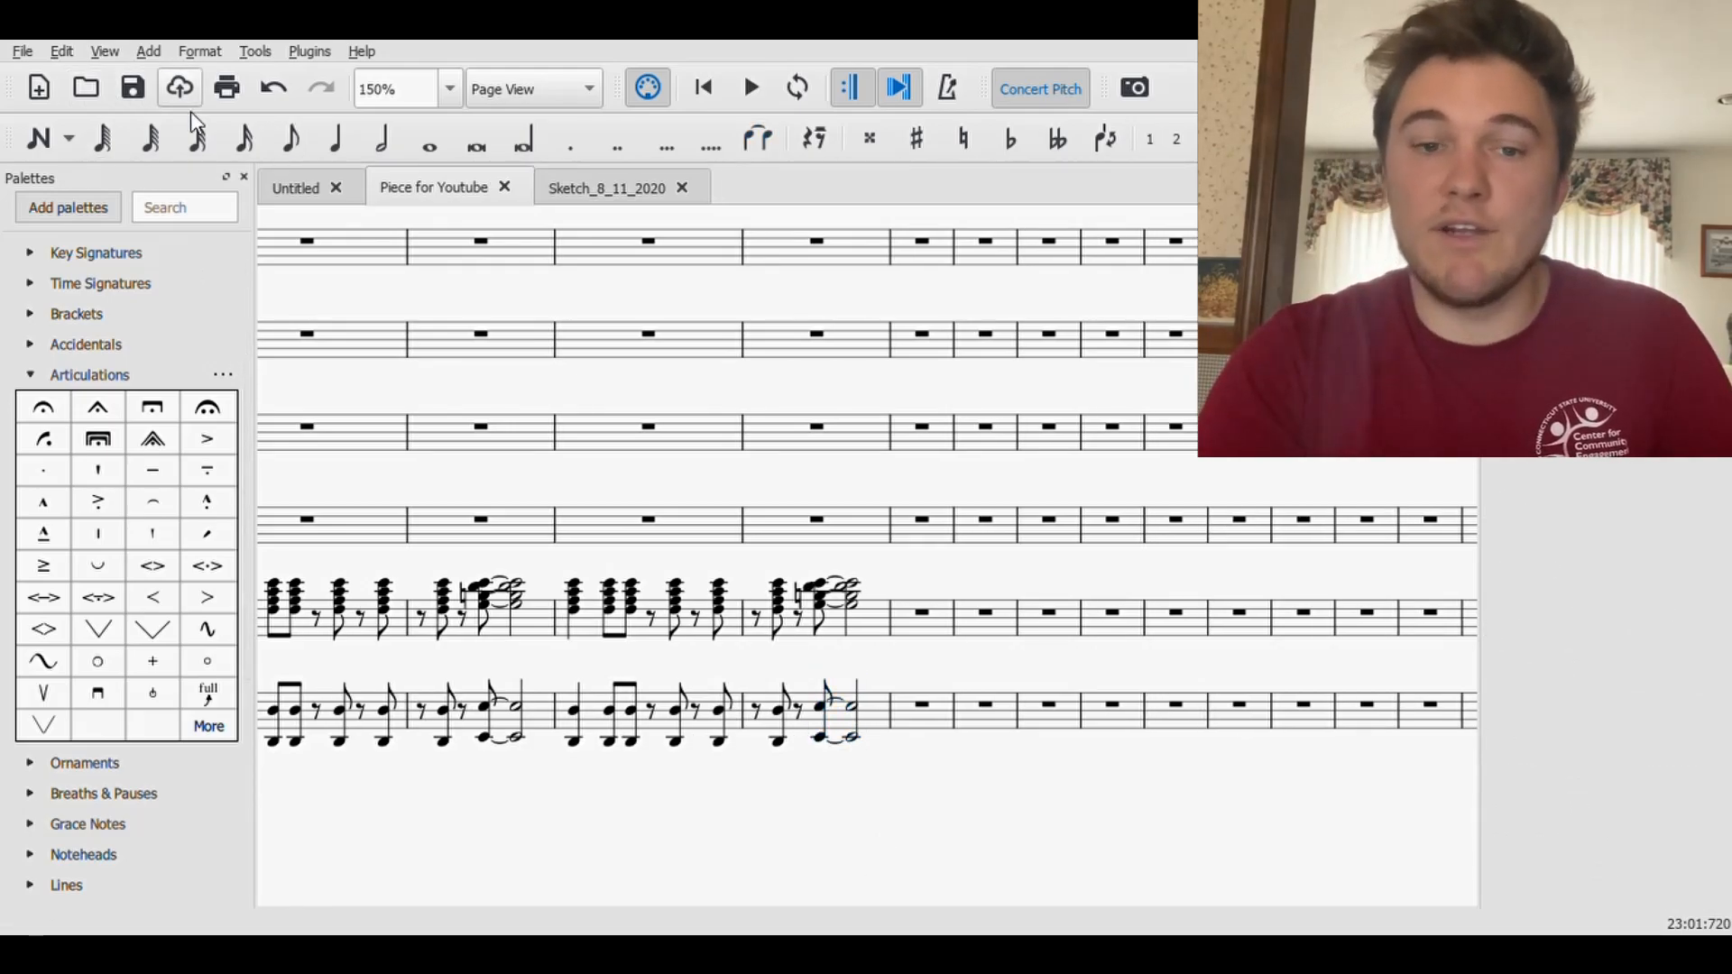
- Select the Piccolo's rest in measure 24 and collapse the Articulations palette
{"action": "scroll", "coordinate": [705, 543], "scroll_direction": "up", "scroll_amount": 2}
{"action": "scroll", "coordinate": [705, 543], "scroll_direction": "down", "scroll_amount": 5}
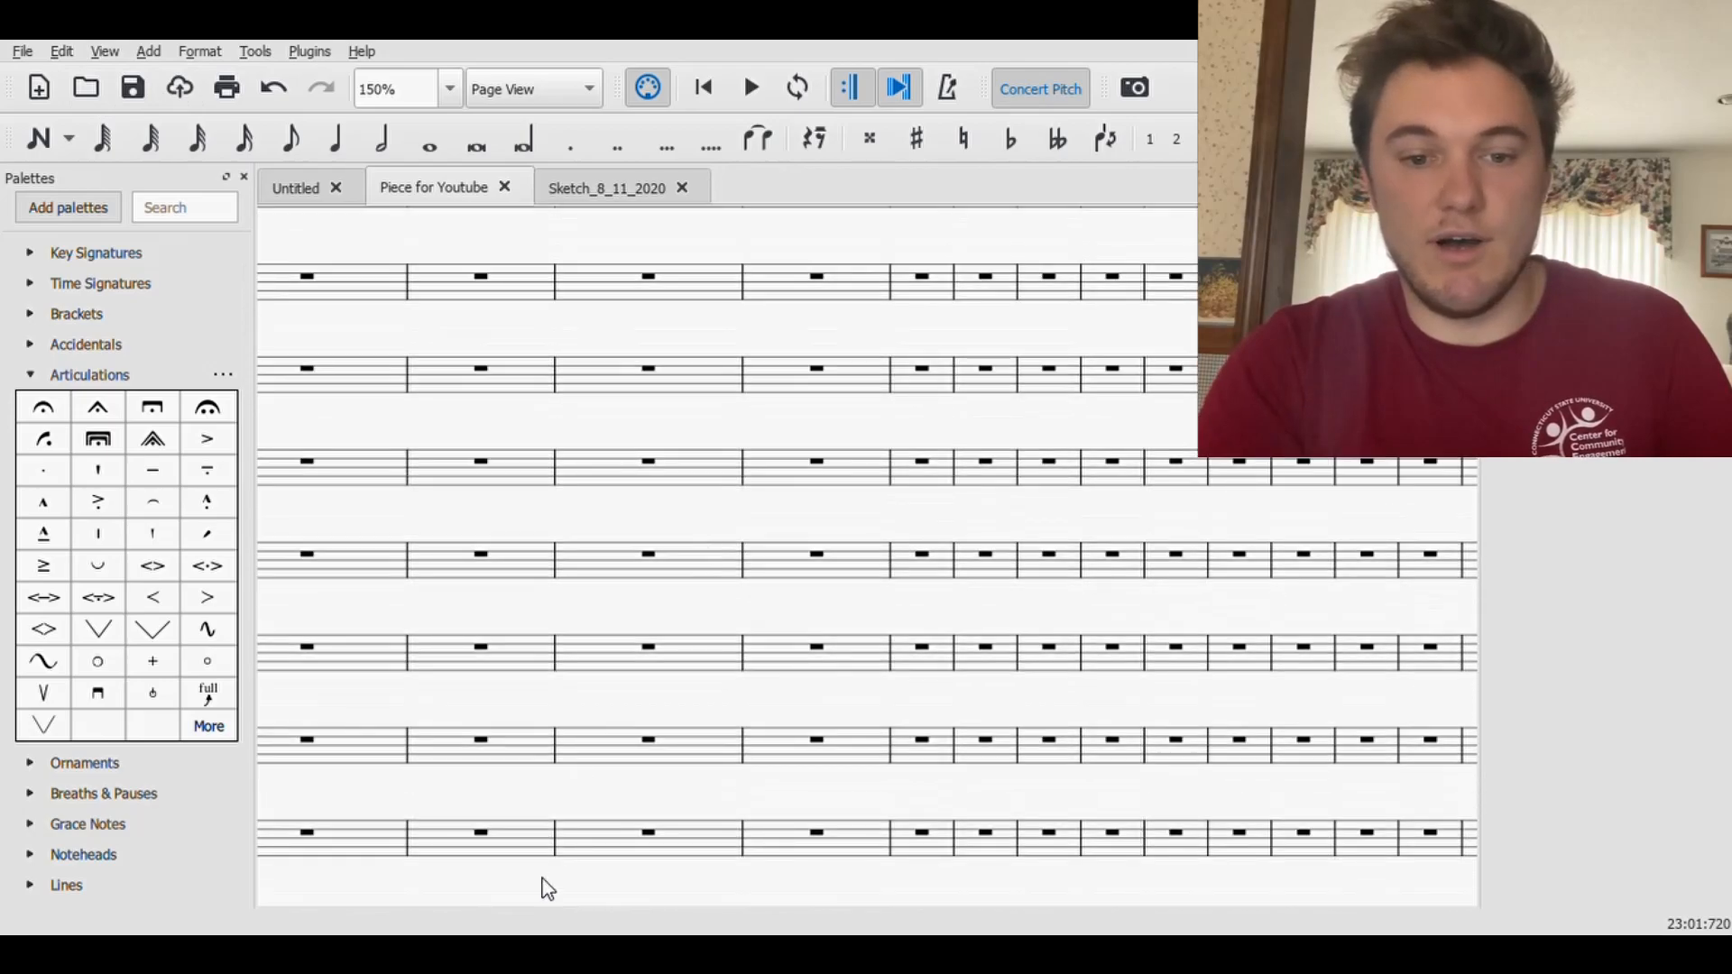
{"action": "scroll", "coordinate": [870, 814], "scroll_direction": "down", "scroll_amount": 5}
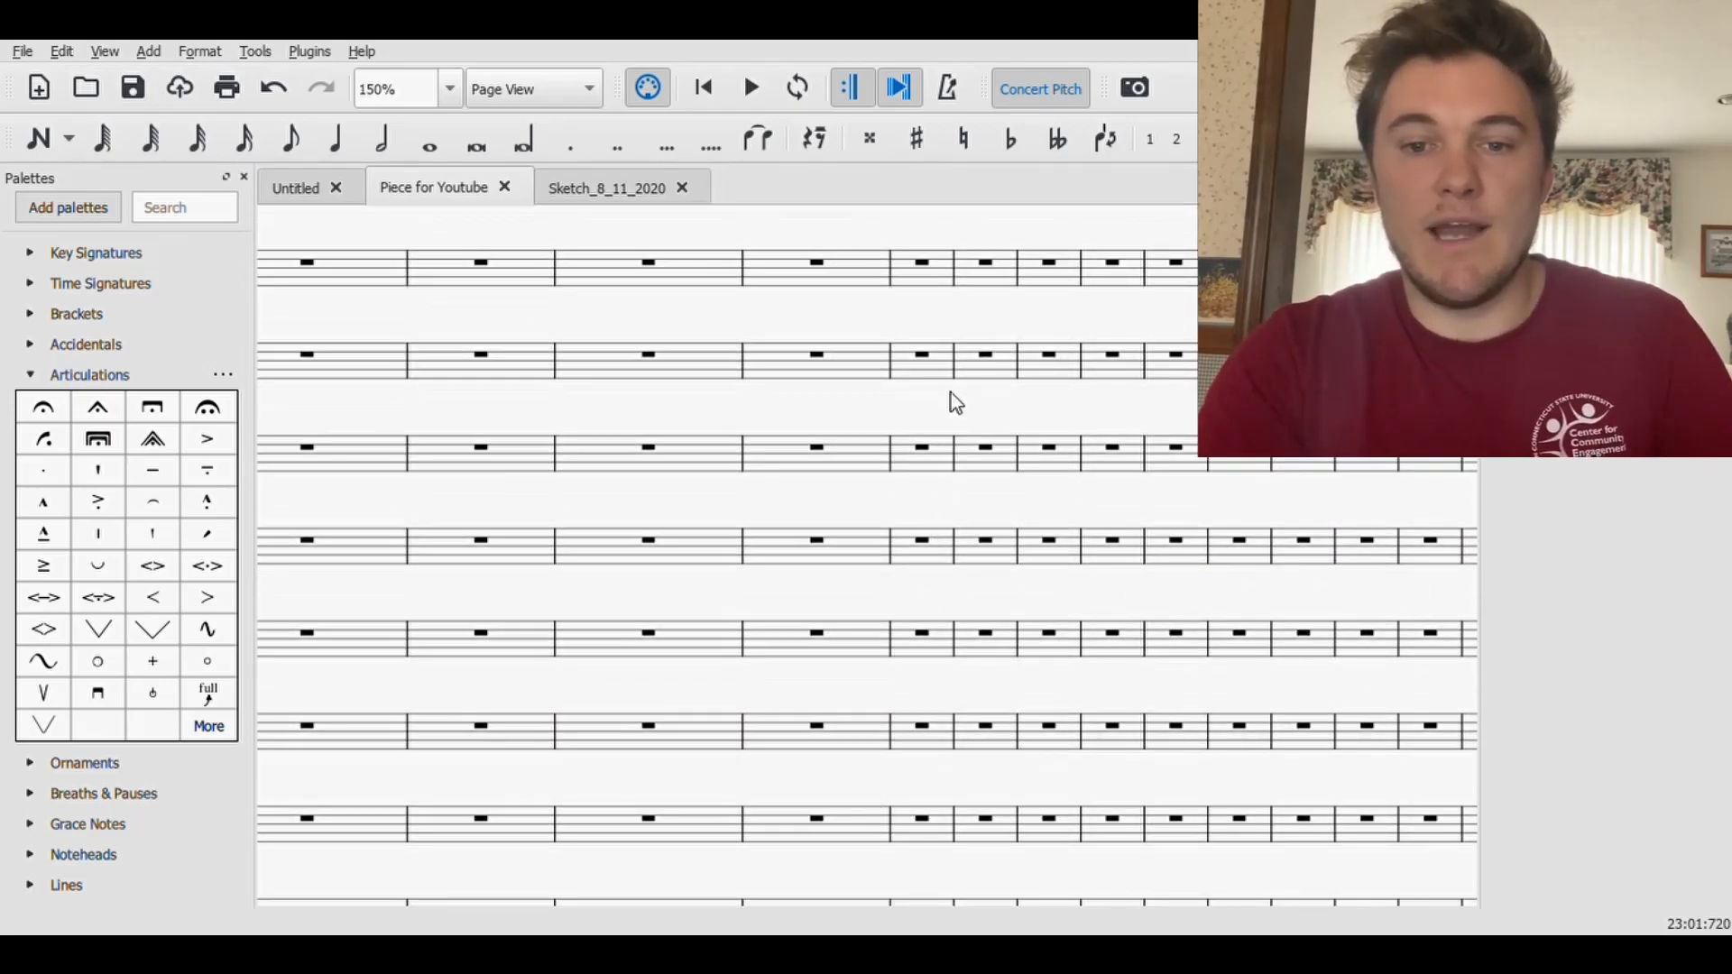
{"action": "scroll", "coordinate": [954, 397], "scroll_direction": "up", "scroll_amount": 4}
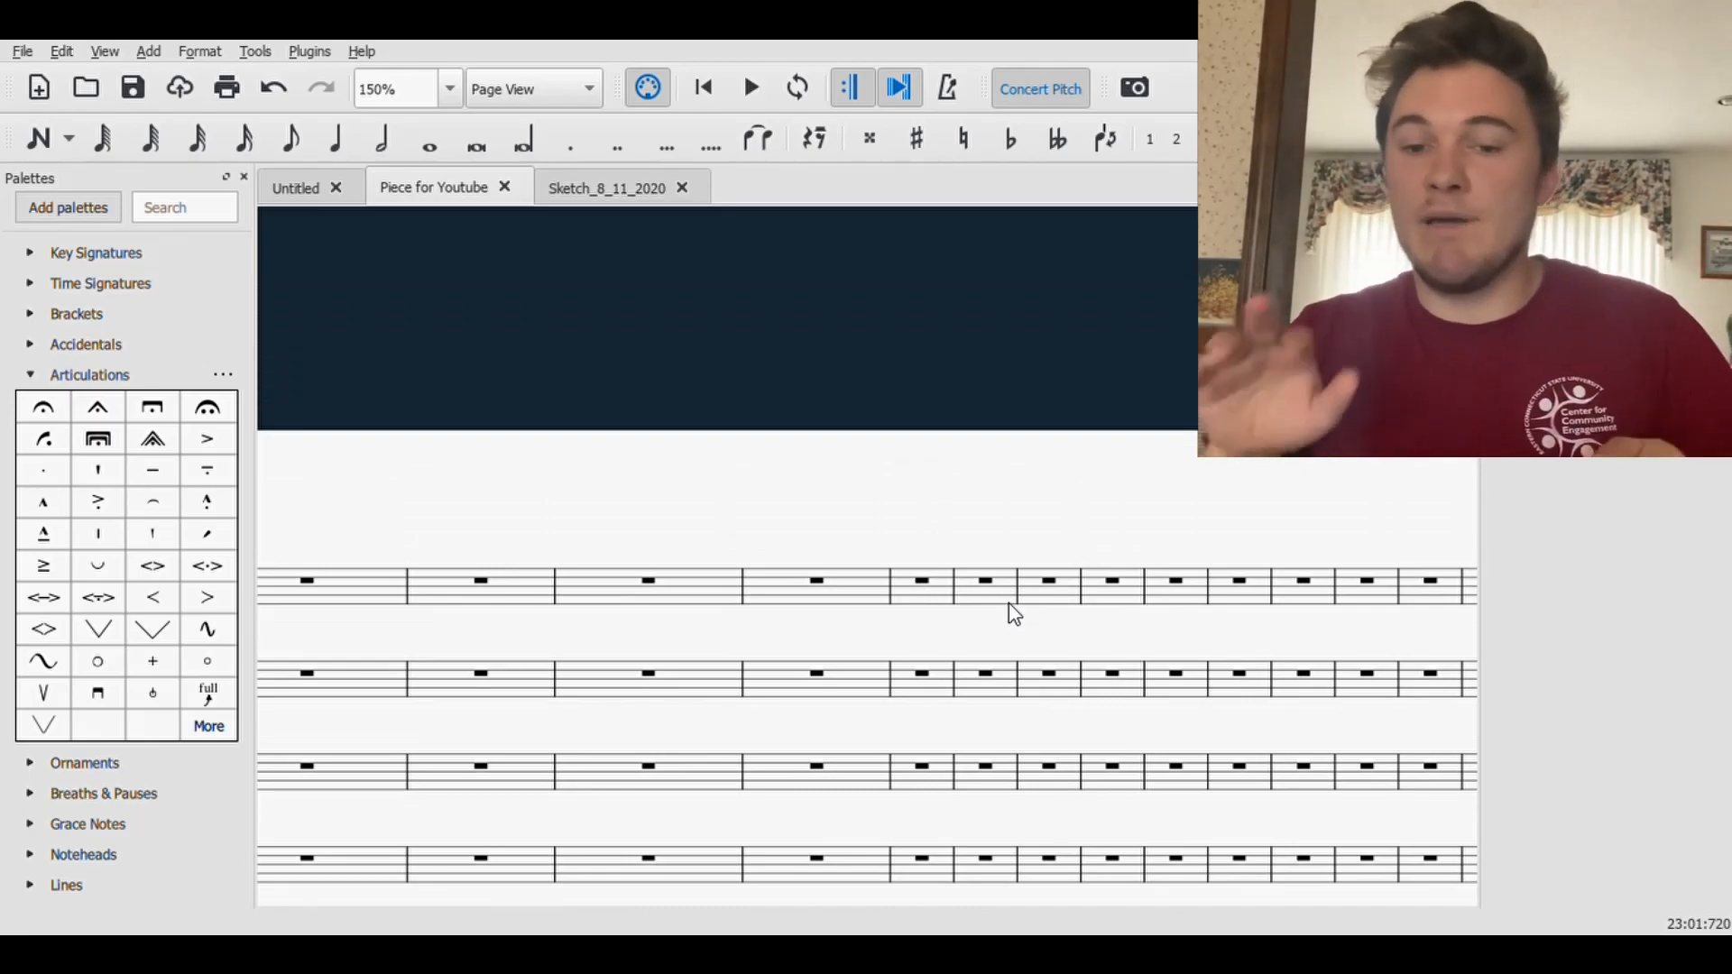
{"action": "left_click", "coordinate": [924, 586]}
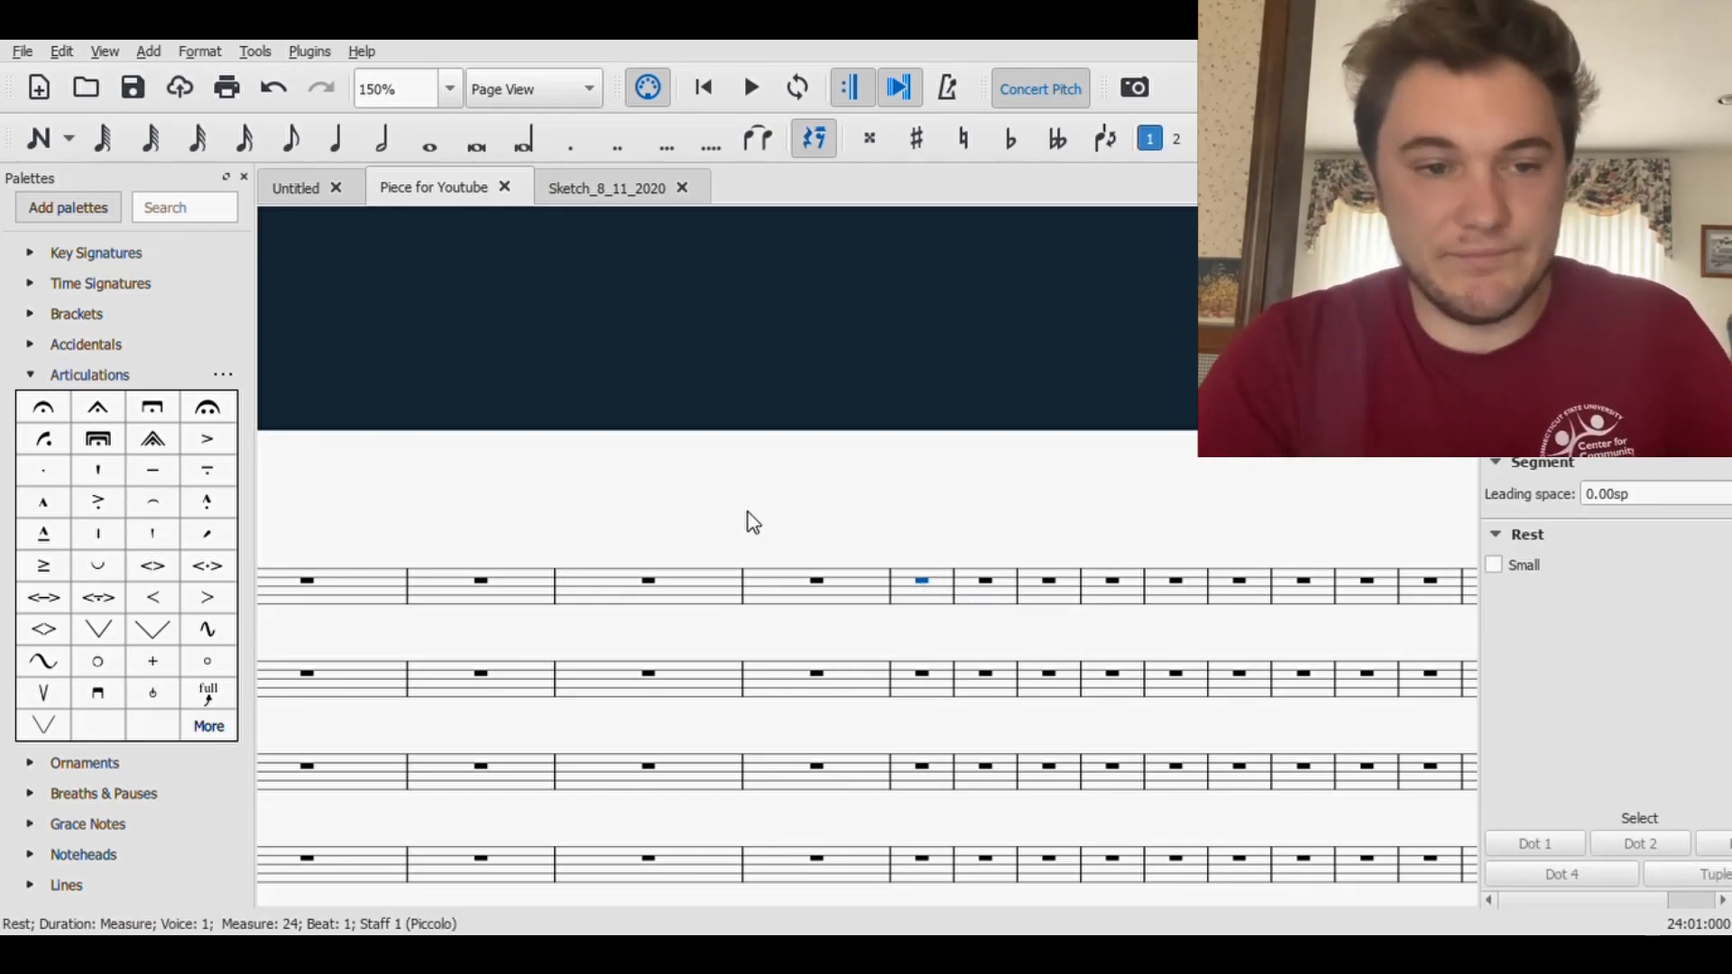
{"action": "left_click", "coordinate": [29, 374]}
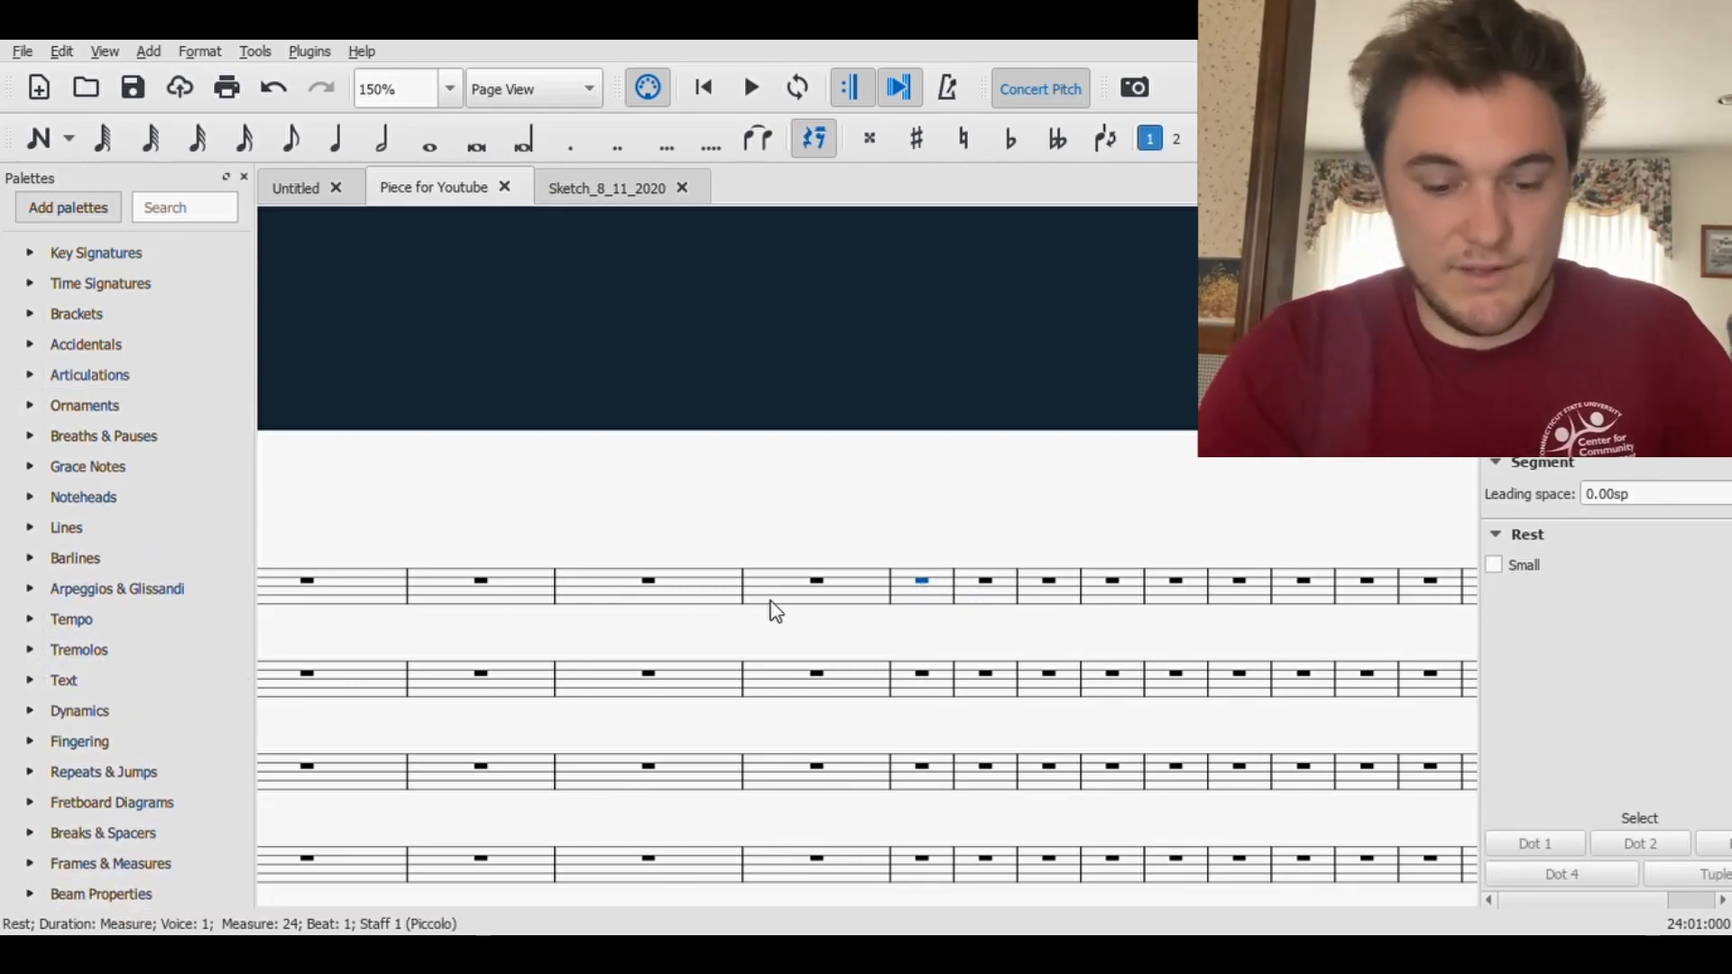
- Add the chord symbol FM7 above beat 1 of measure 24 in the Piccolo staff
{"action": "left_click", "coordinate": [945, 596]}
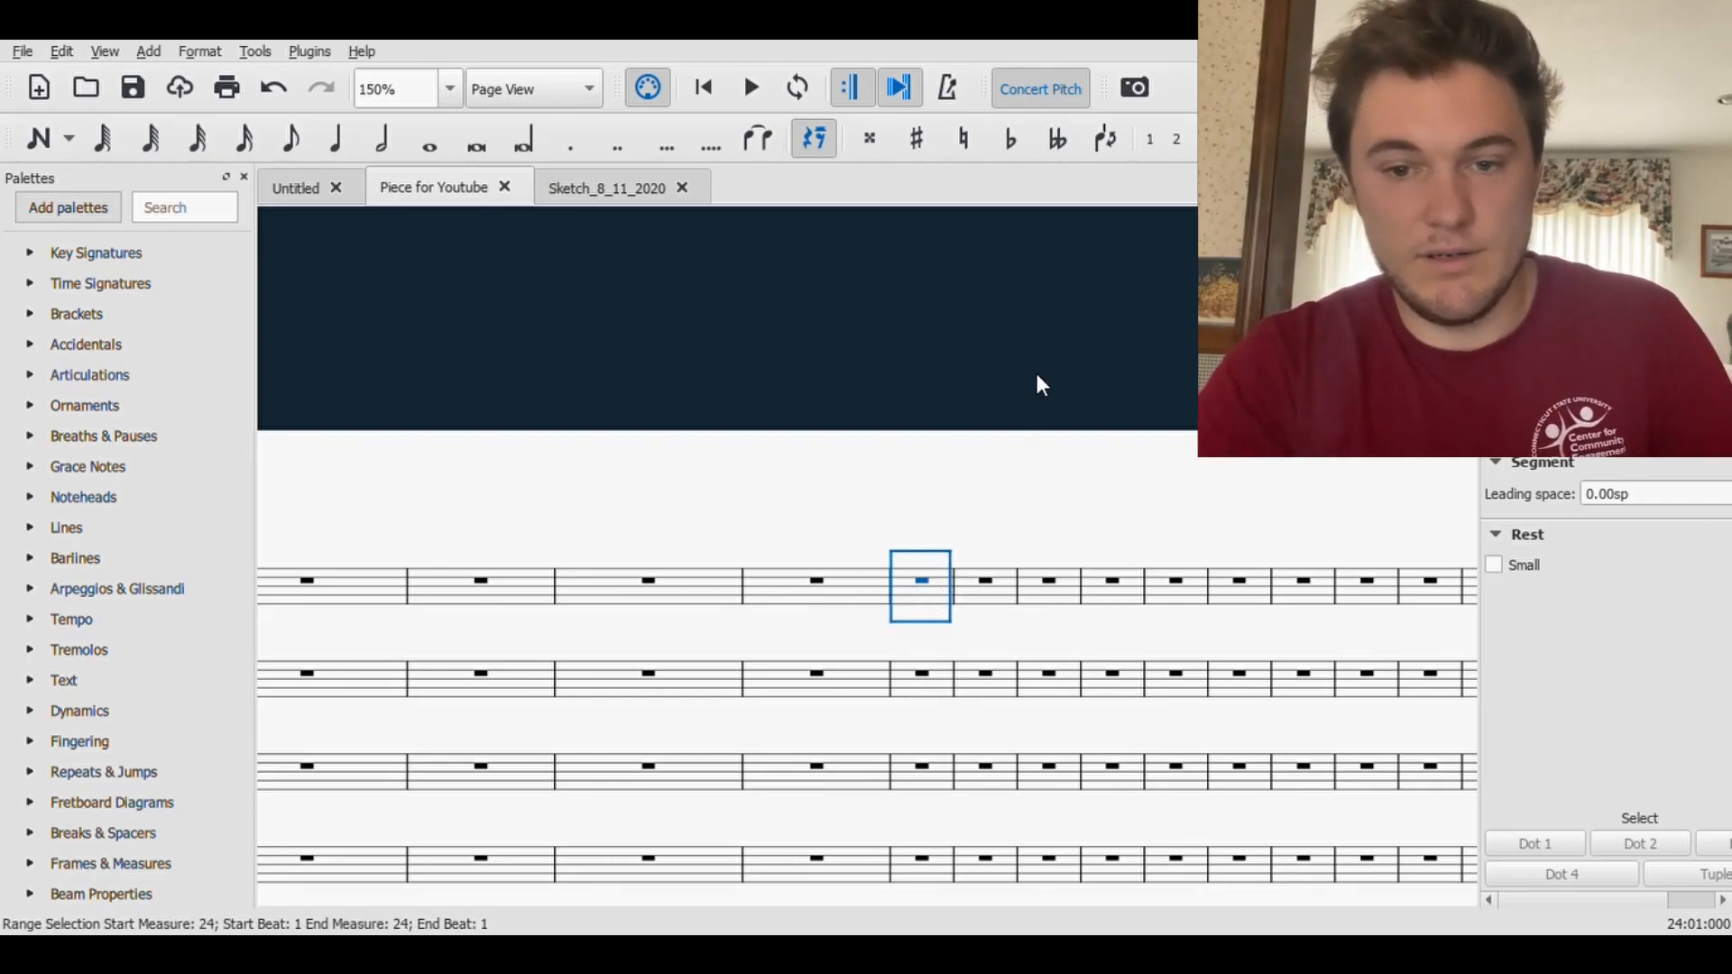
{"action": "left_click", "coordinate": [935, 509]}
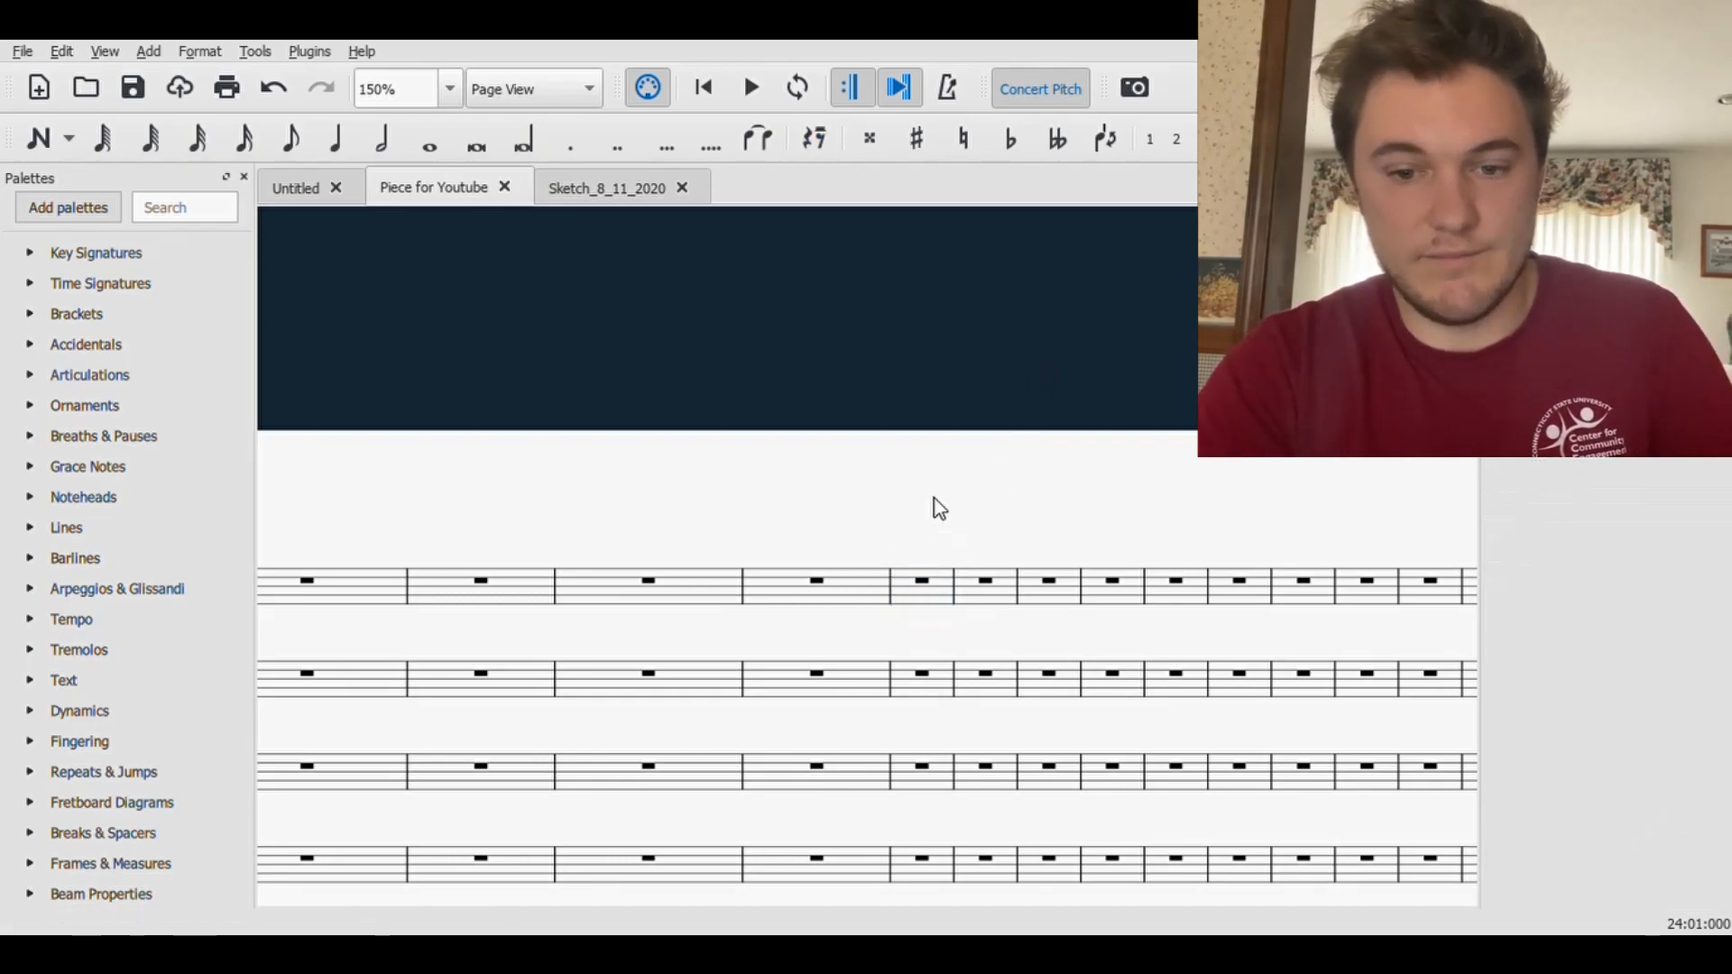
{"action": "left_click", "coordinate": [924, 583]}
{"action": "key", "text": "ctrl+k"}
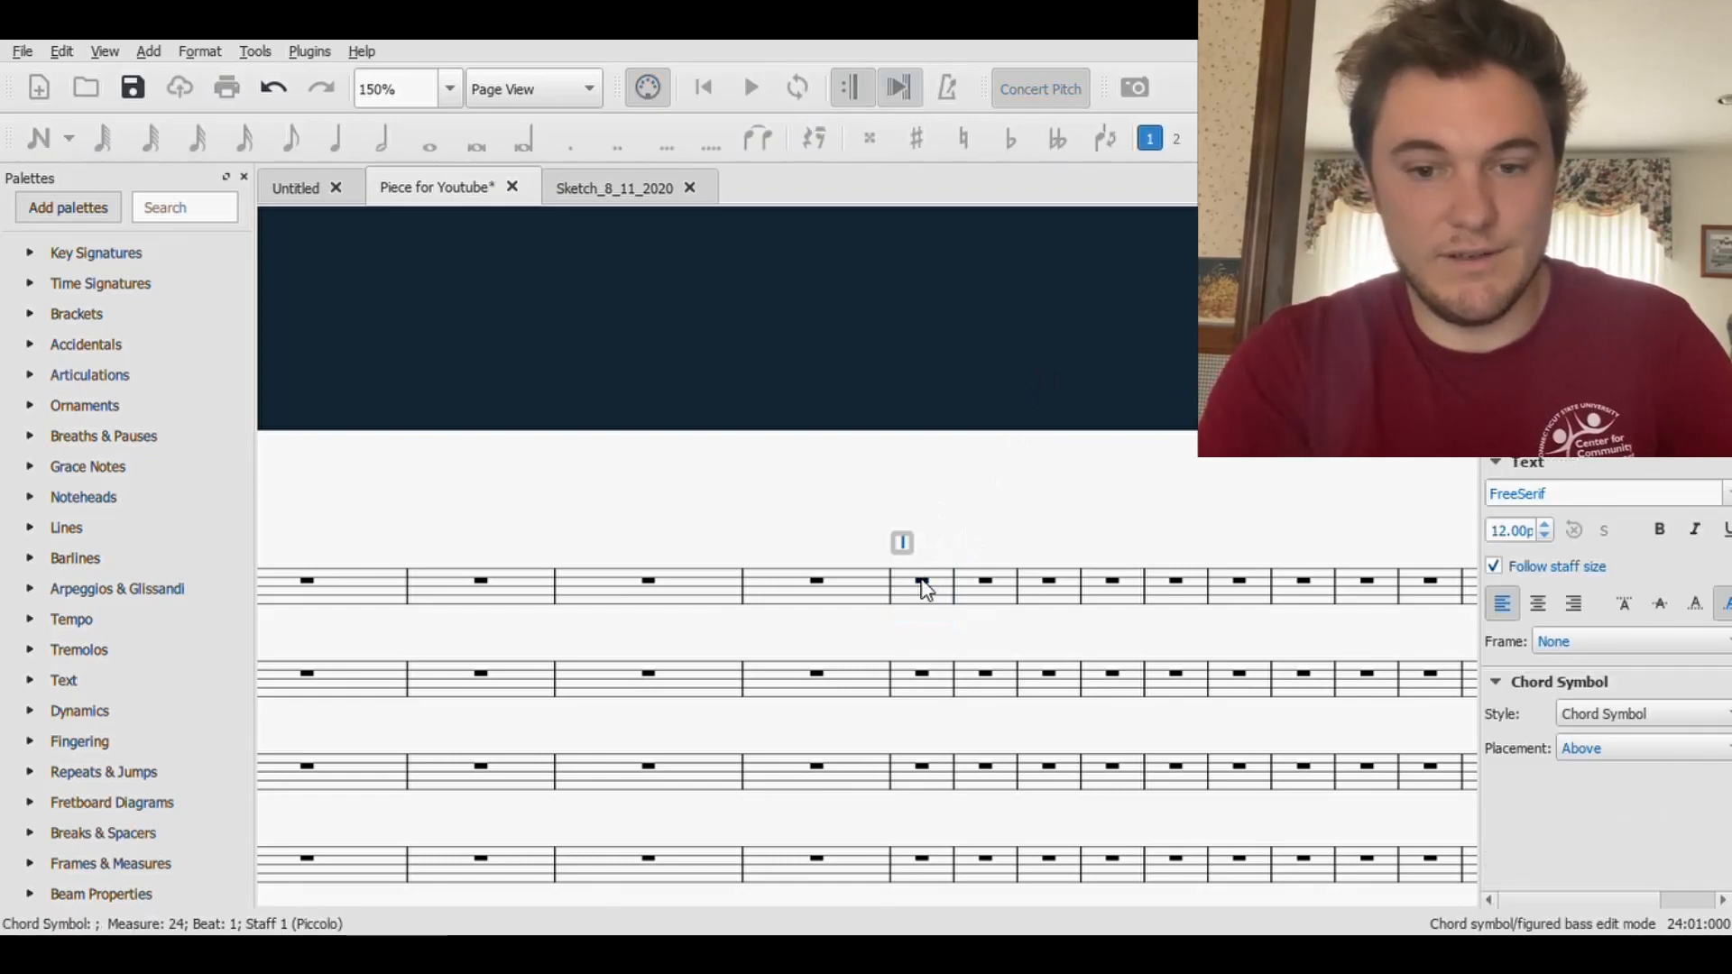
{"action": "type", "text": "Fm"}
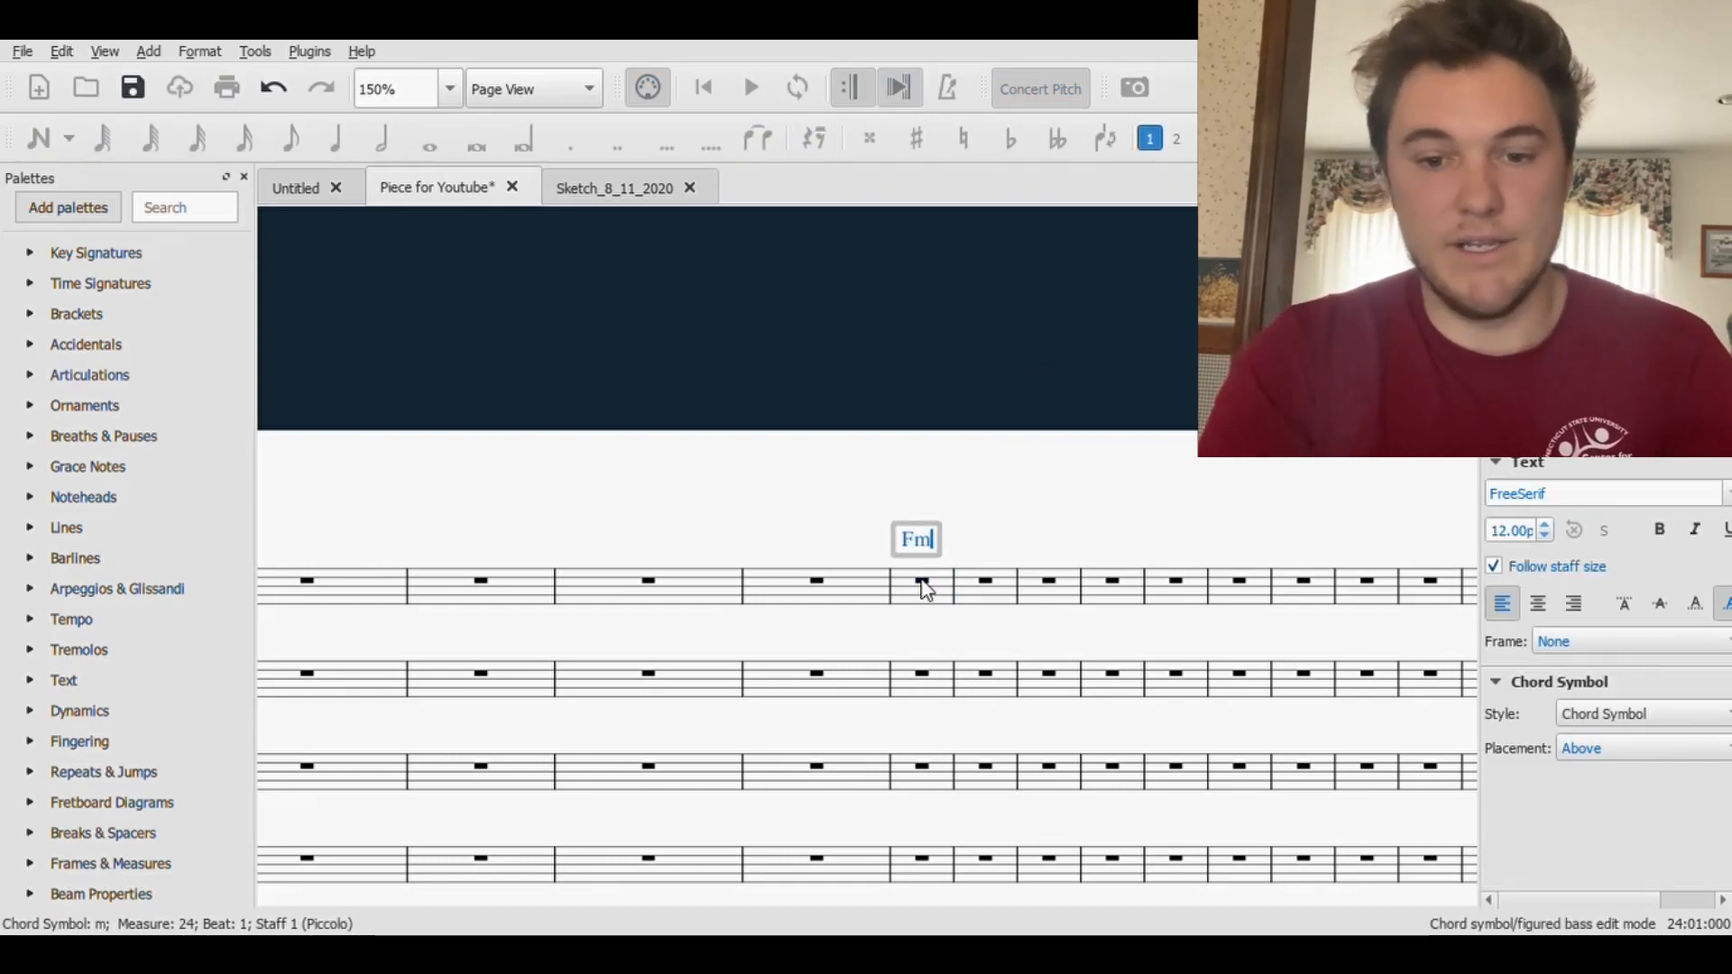
{"action": "key", "text": "BackSpace"}
{"action": "type", "text": "M7"}
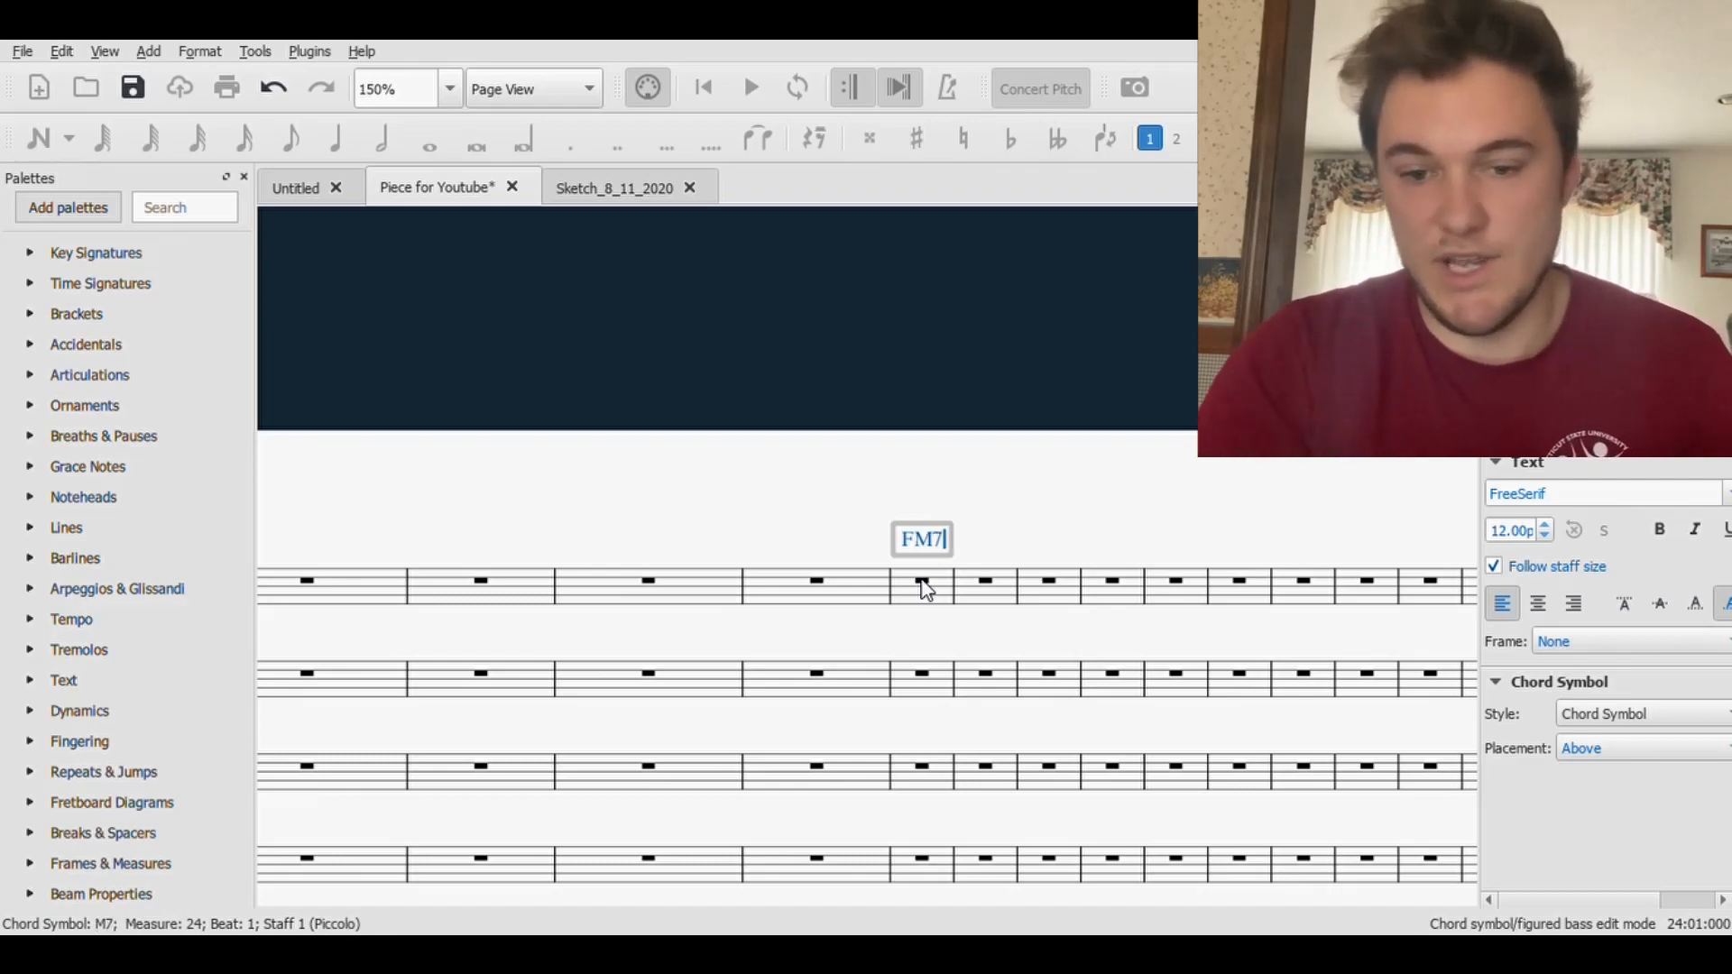
{"action": "left_click", "coordinate": [963, 570]}
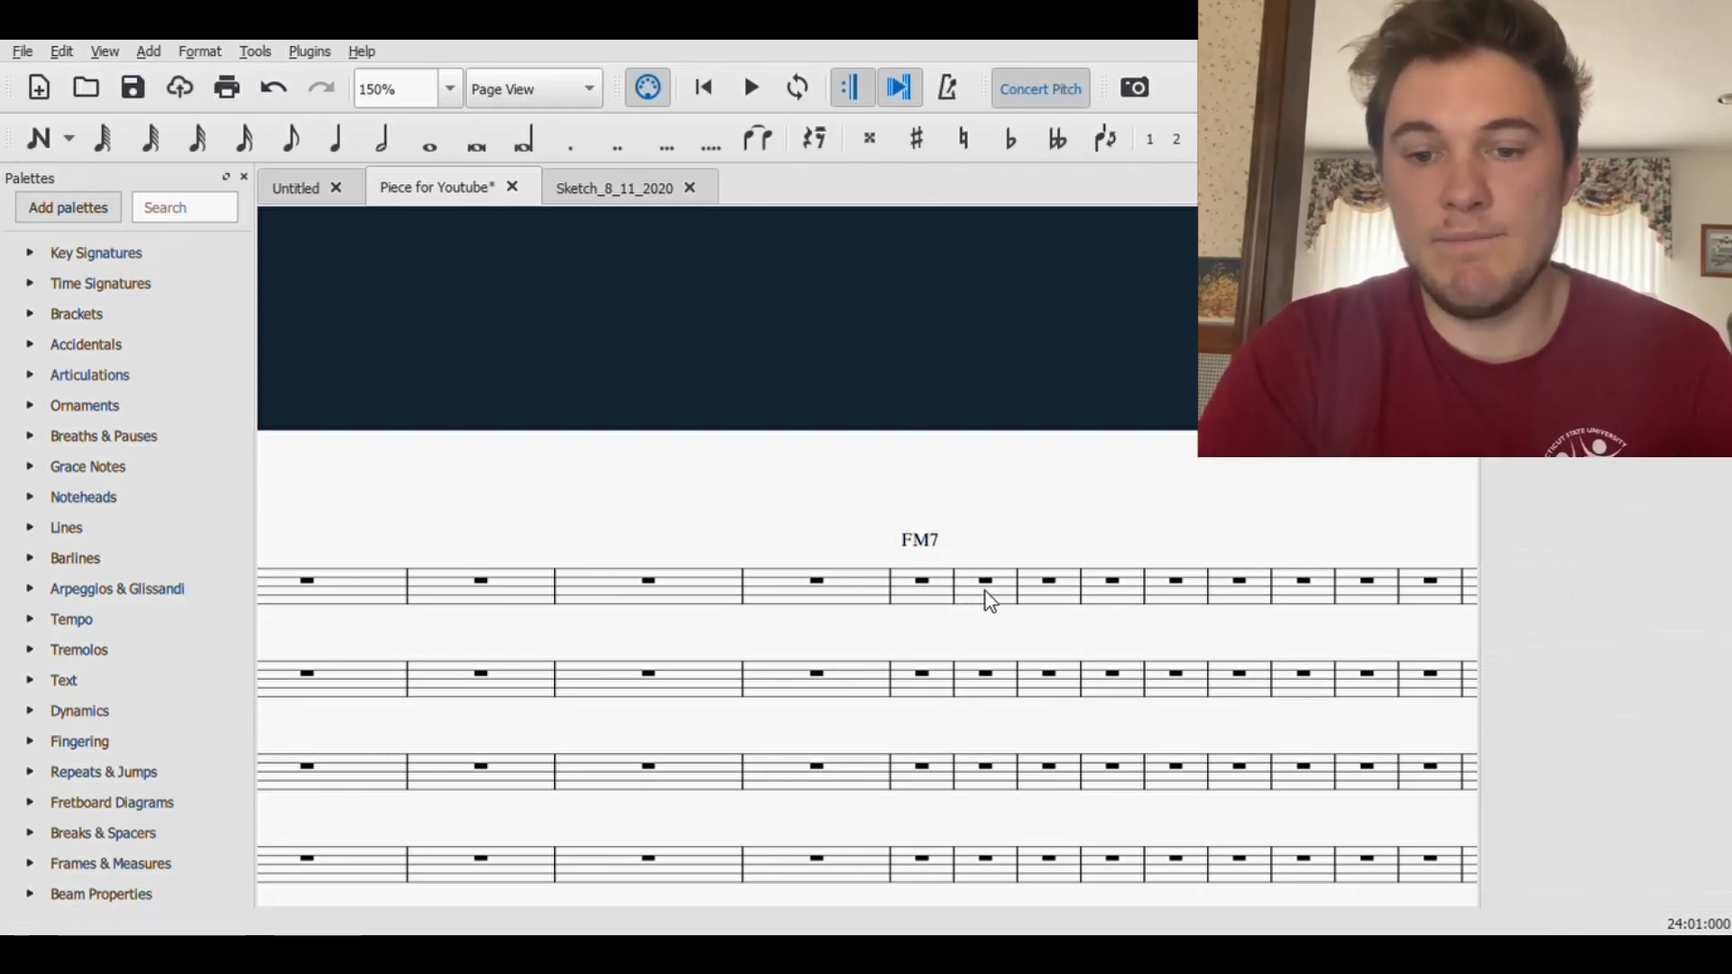
- Split the Piccolo's rest in measure 25 into half rests and add the chord symbol Gm7 on the second one
{"action": "left_click", "coordinate": [985, 582]}
{"action": "left_click", "coordinate": [399, 149]}
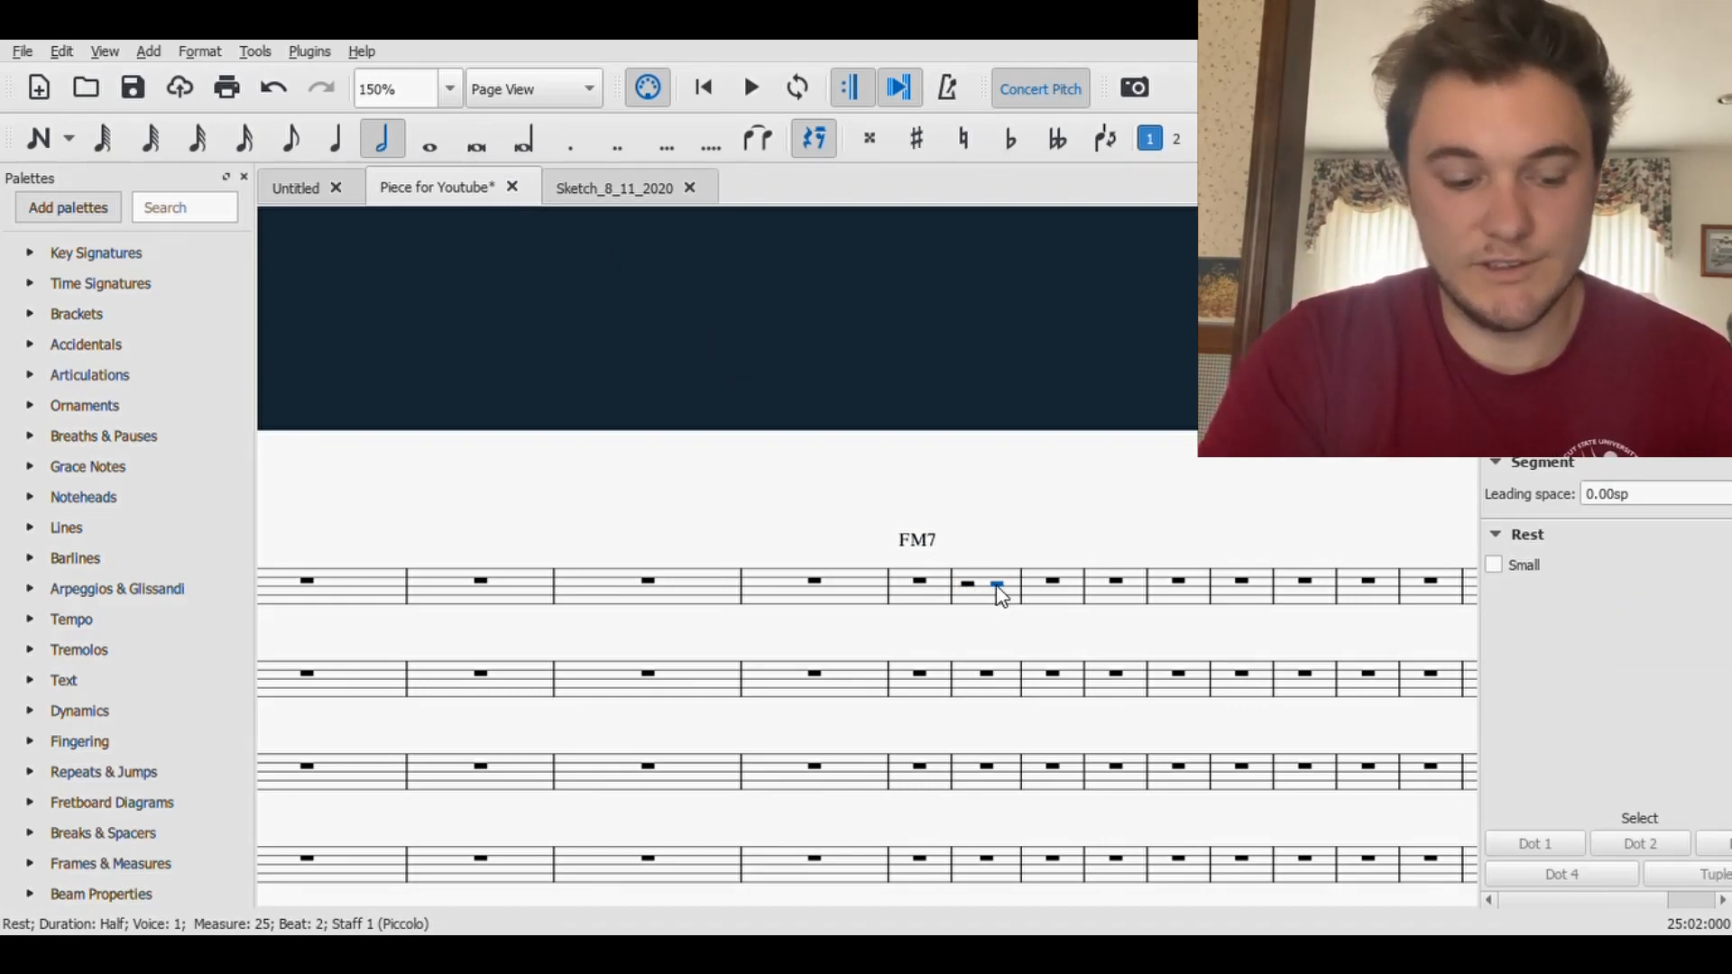
{"action": "key", "text": "ctrl+k"}
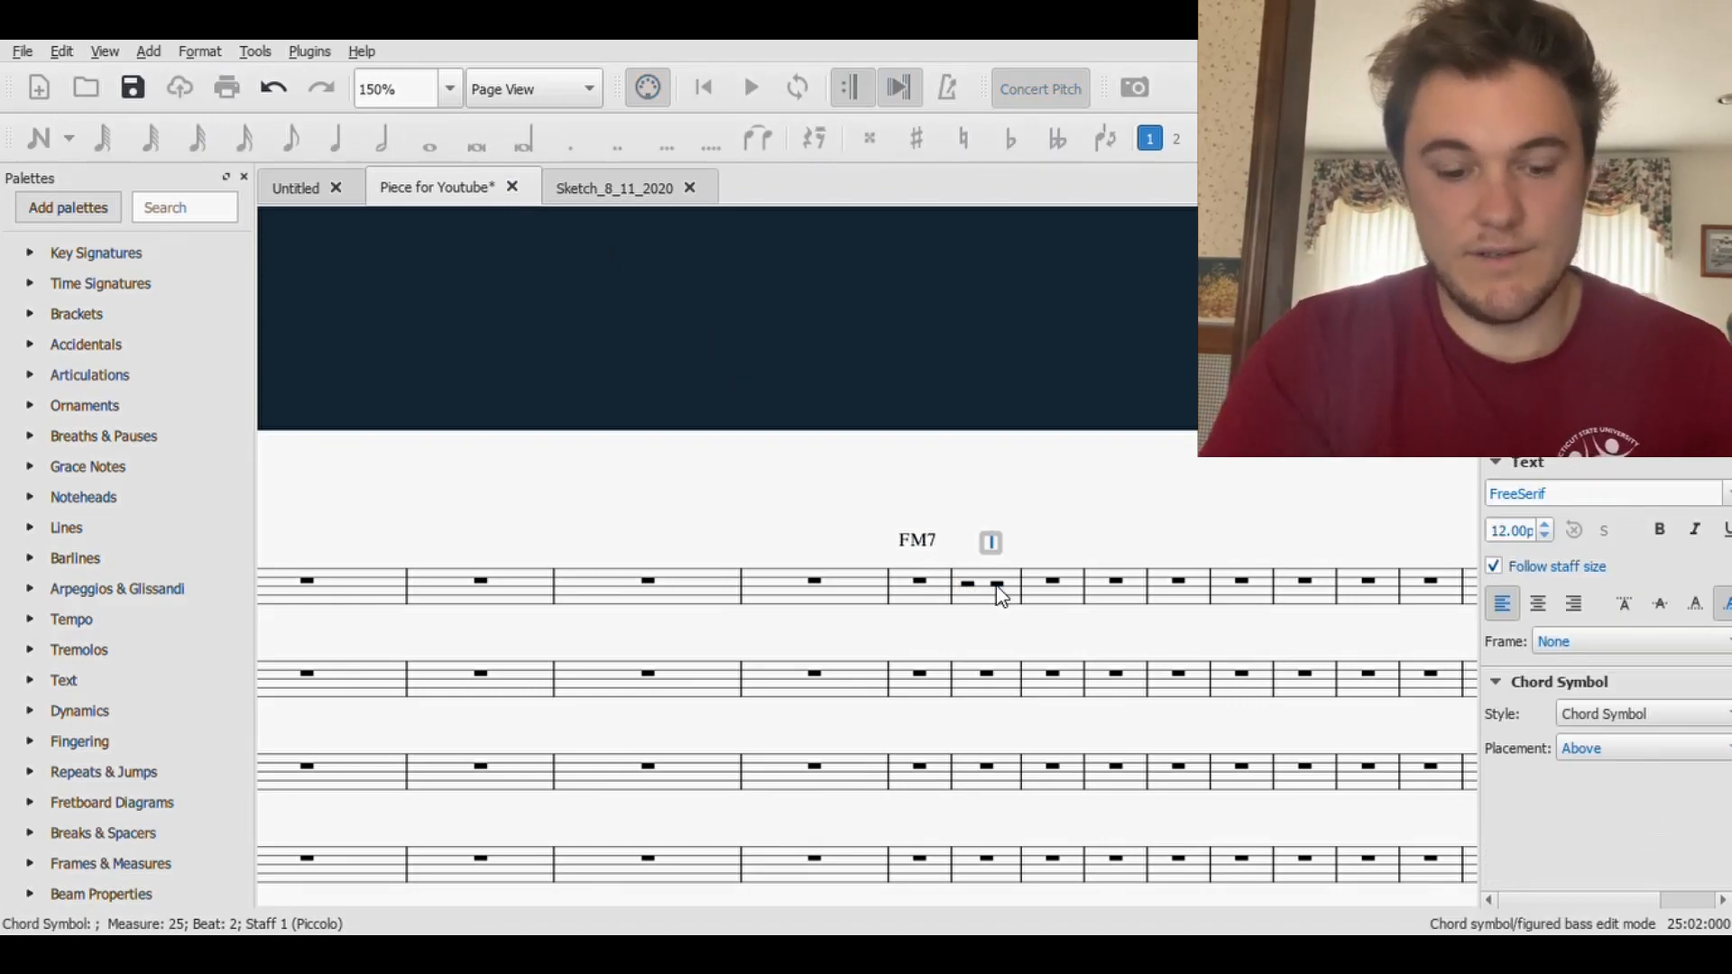
{"action": "type", "text": "Gm7"}
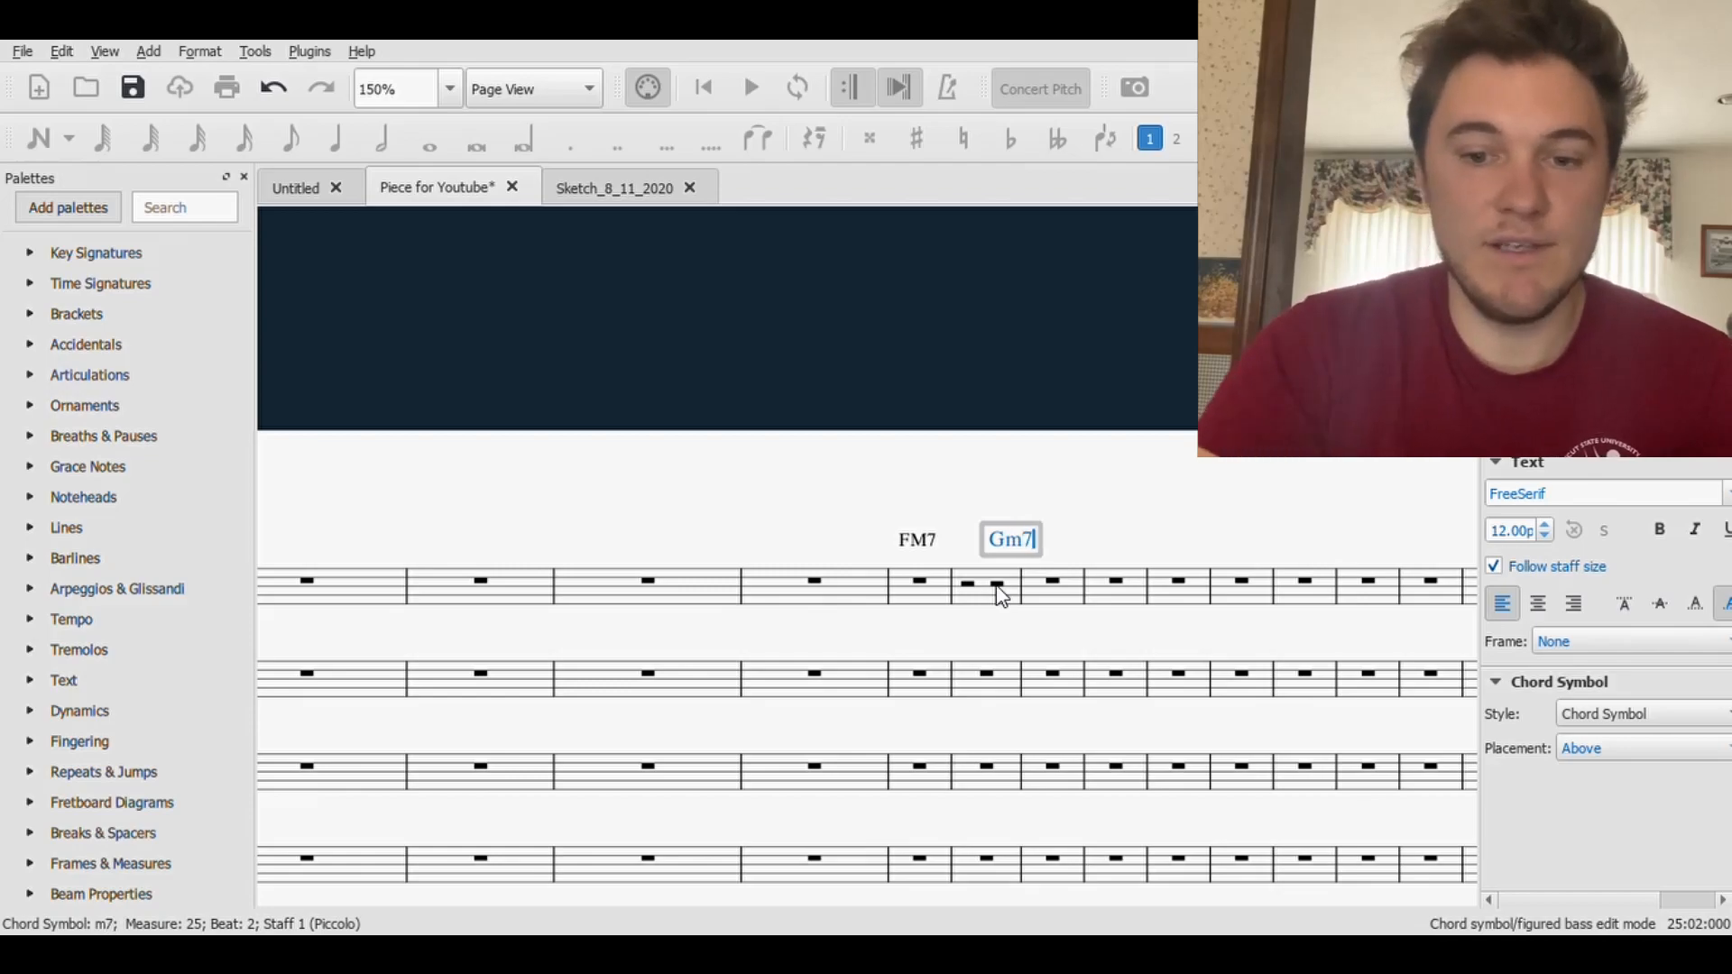
{"action": "left_click", "coordinate": [1094, 538]}
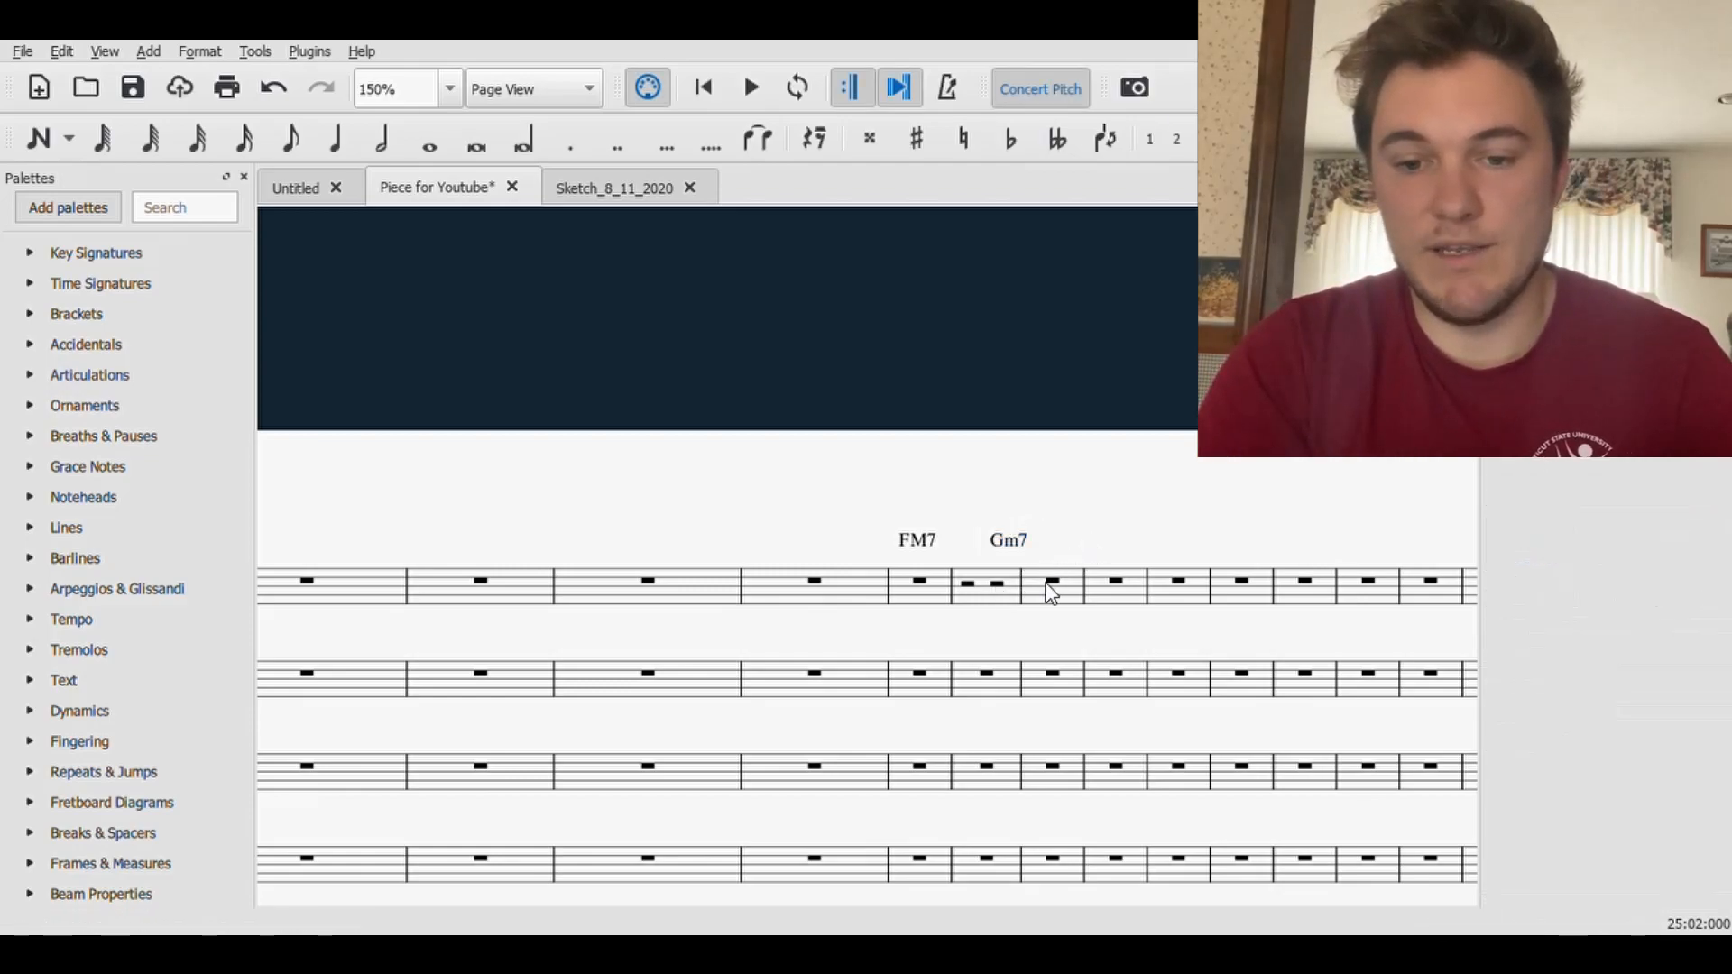
- Repeat Piccolo measures 24–25 with their chord symbols into measures 26–27 and save the score
{"action": "left_click", "coordinate": [925, 602]}
{"action": "left_click", "coordinate": [1009, 607], "text": "shift"}
{"action": "key", "text": "r"}
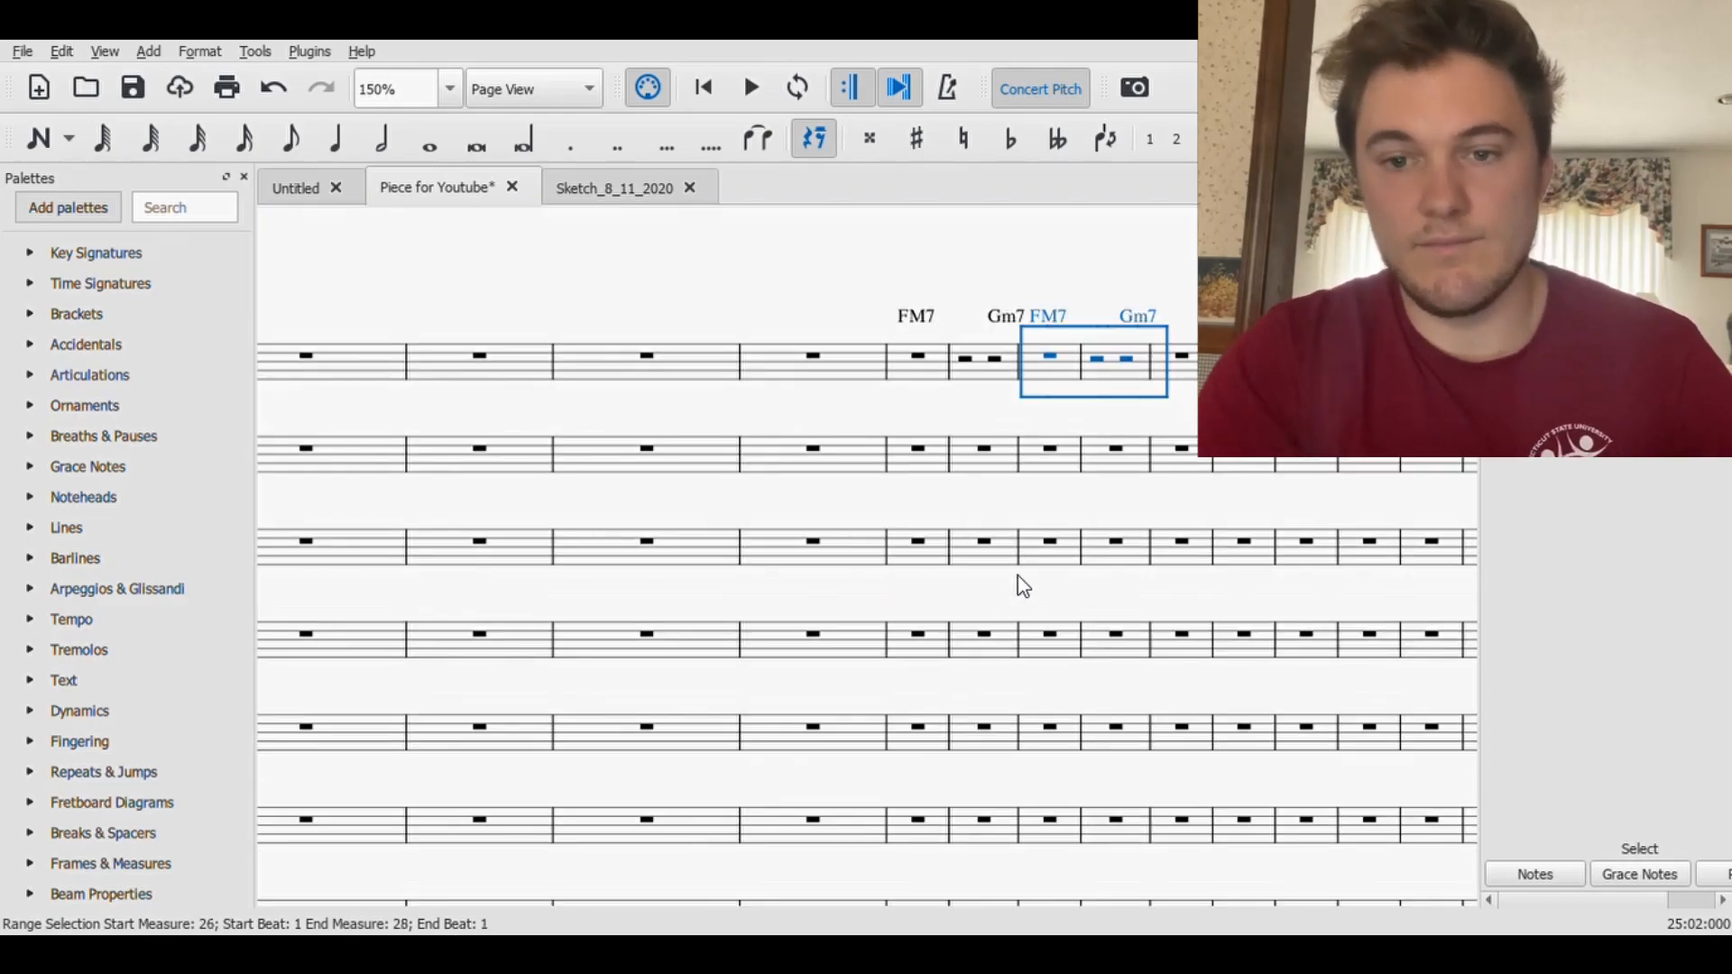
{"action": "key", "text": "Escape"}
{"action": "left_click", "coordinate": [132, 87]}
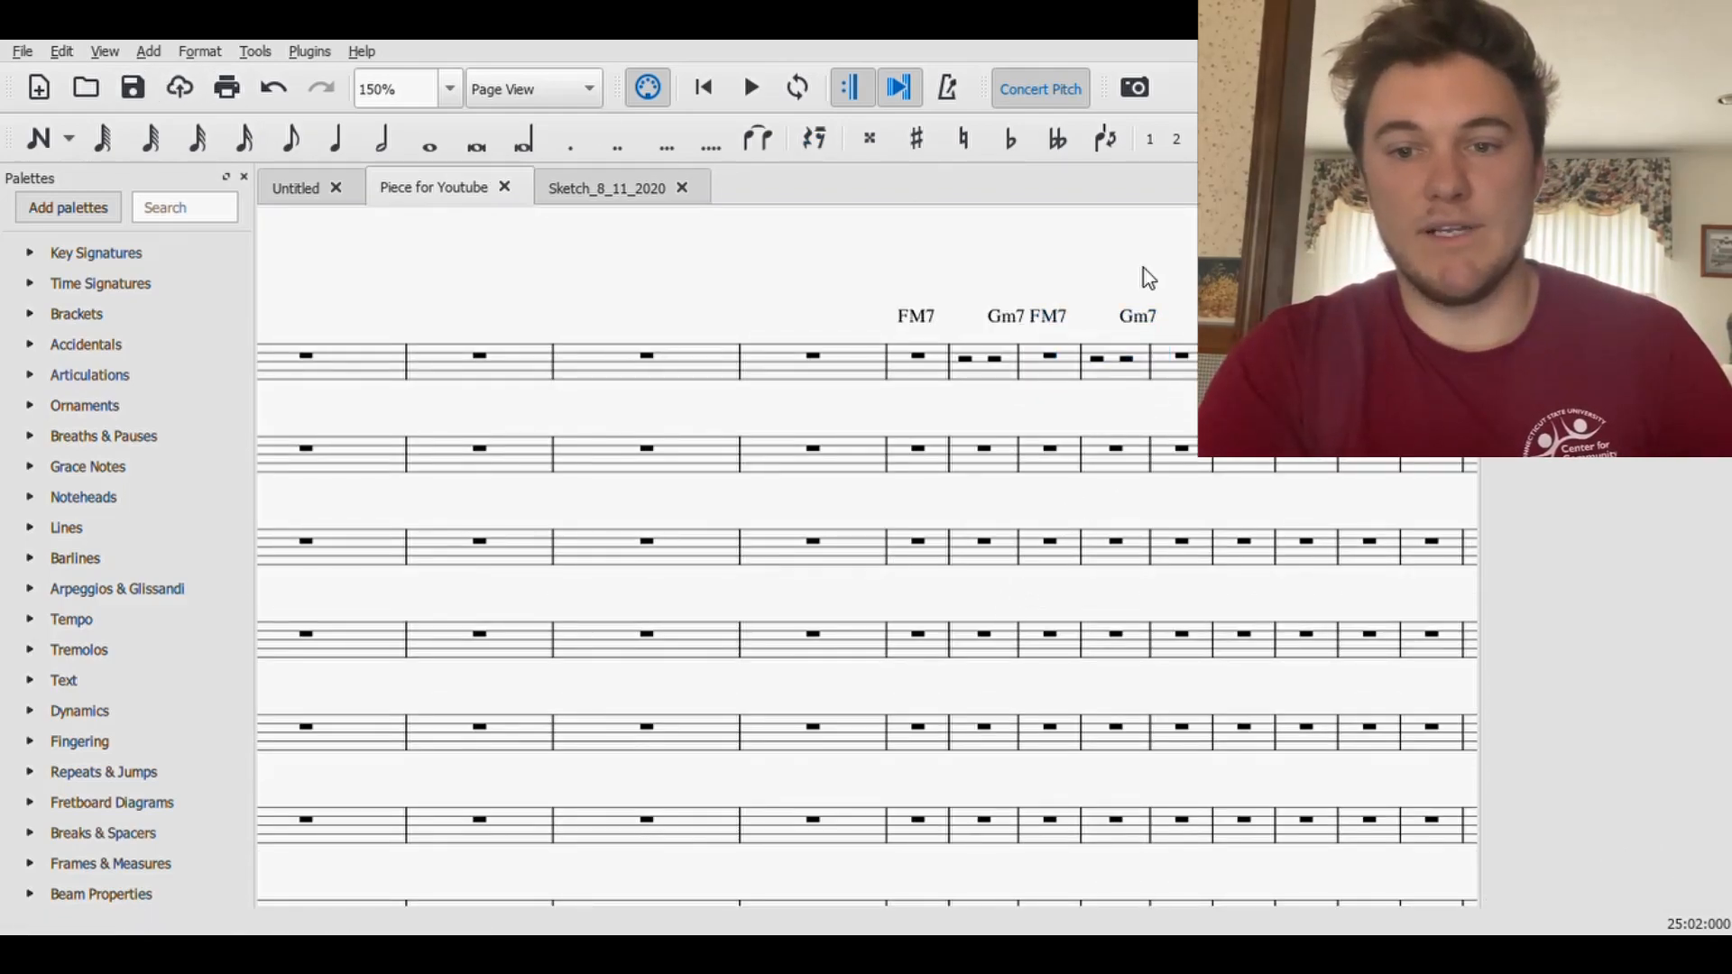
- Switch to the Sketch_8_11_2020 score and play back its chords from measure 27
{"action": "left_click", "coordinate": [1182, 357]}
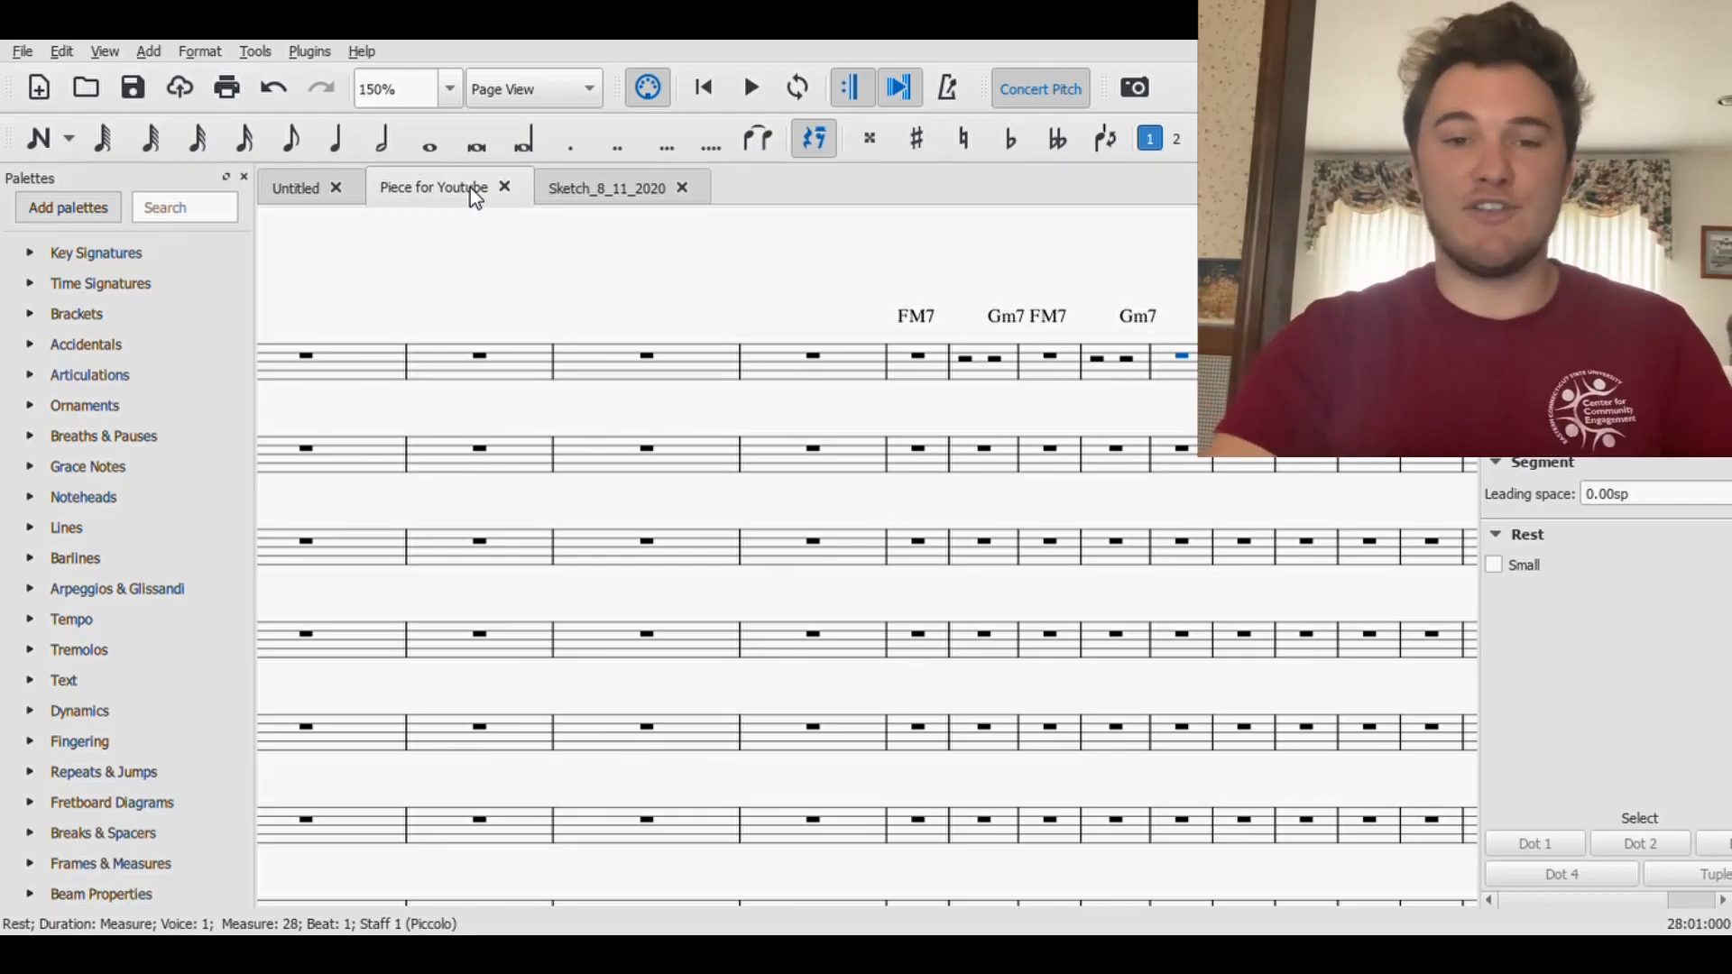
{"action": "left_click", "coordinate": [597, 186]}
{"action": "scroll", "coordinate": [568, 533], "scroll_direction": "down", "scroll_amount": 10}
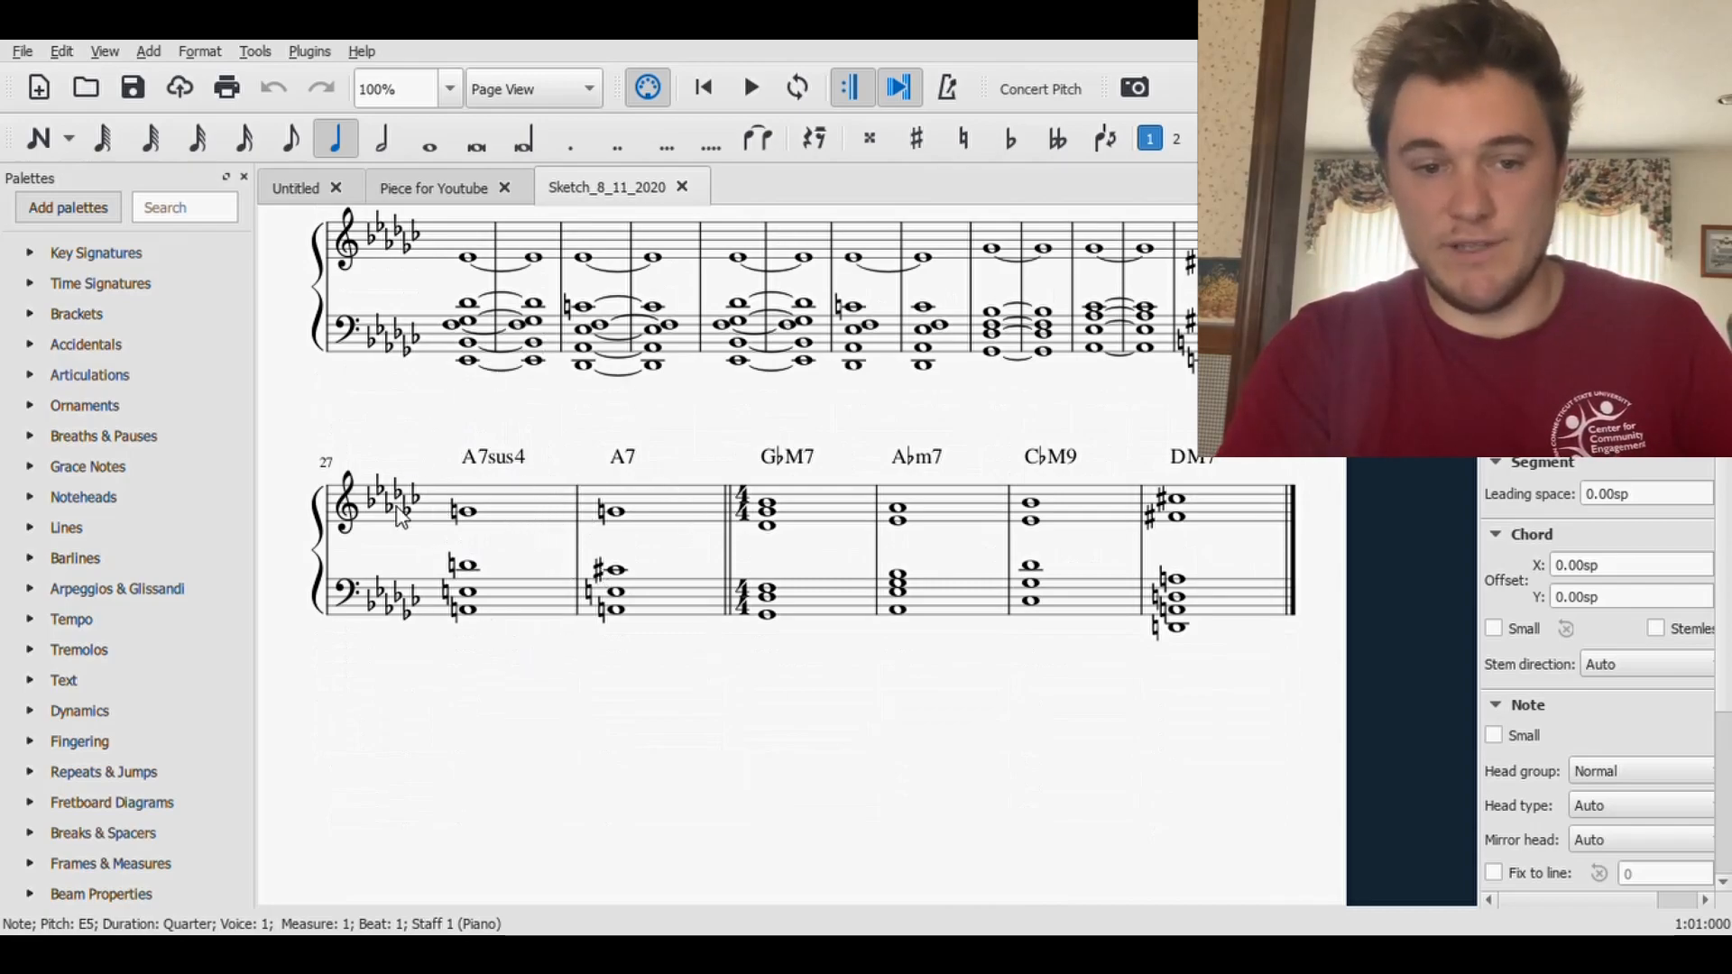
{"action": "left_click", "coordinate": [465, 521]}
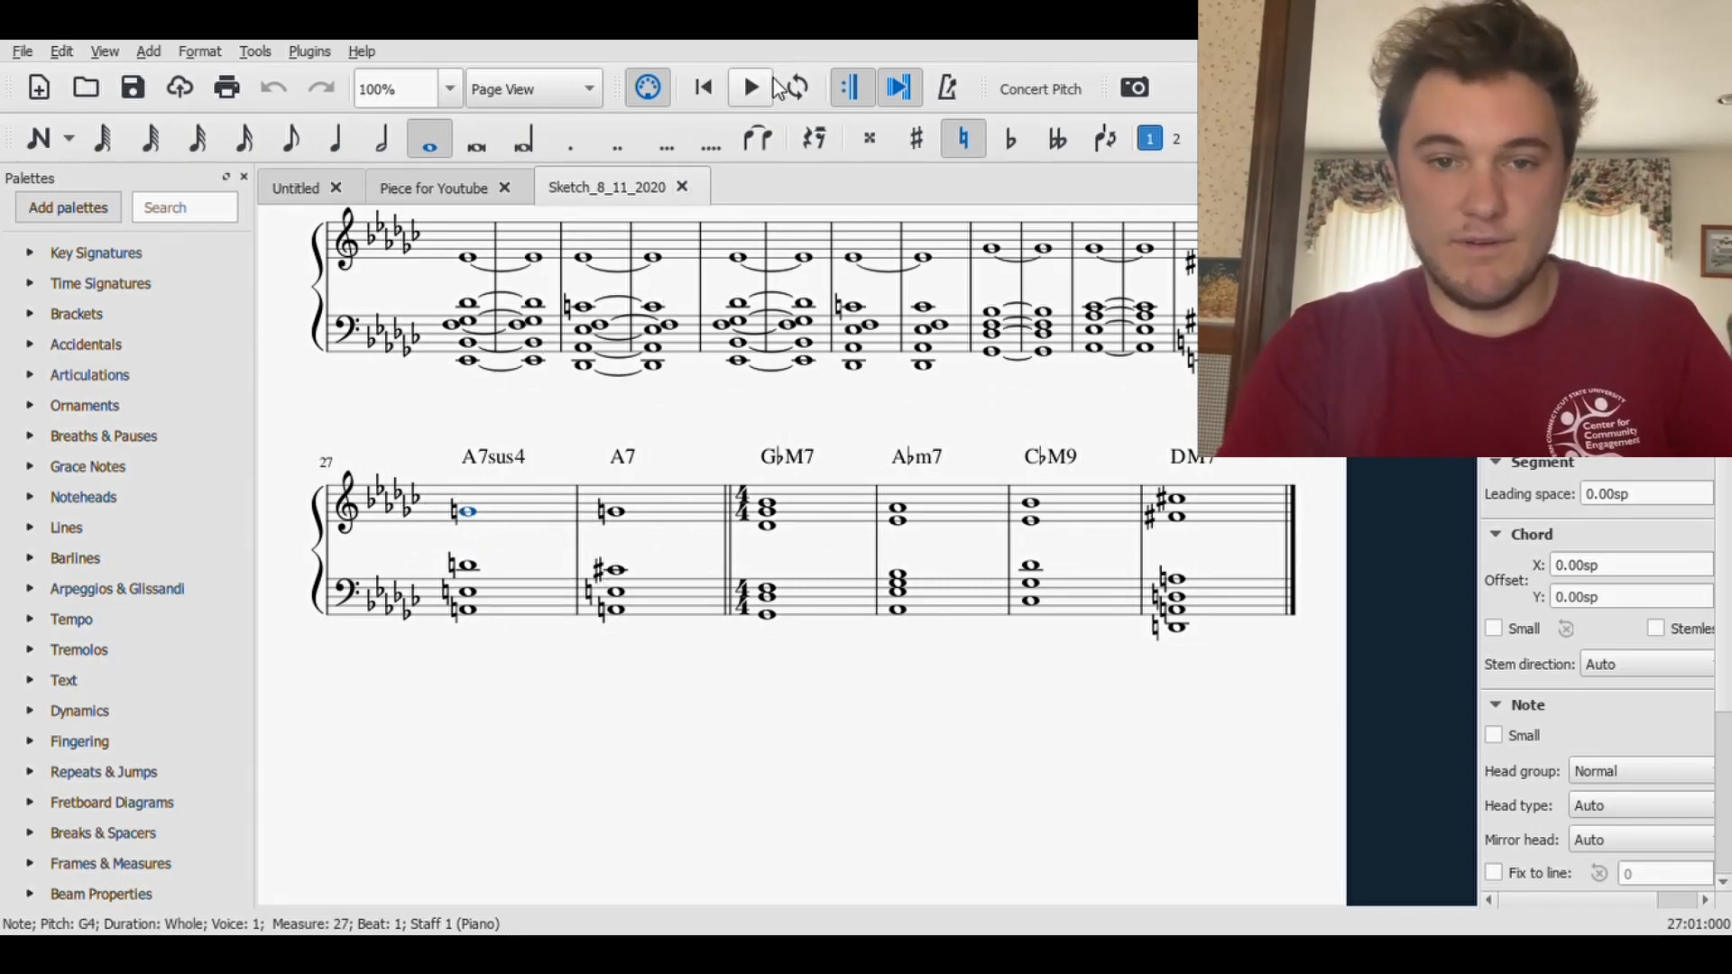
{"action": "left_click", "coordinate": [752, 87]}
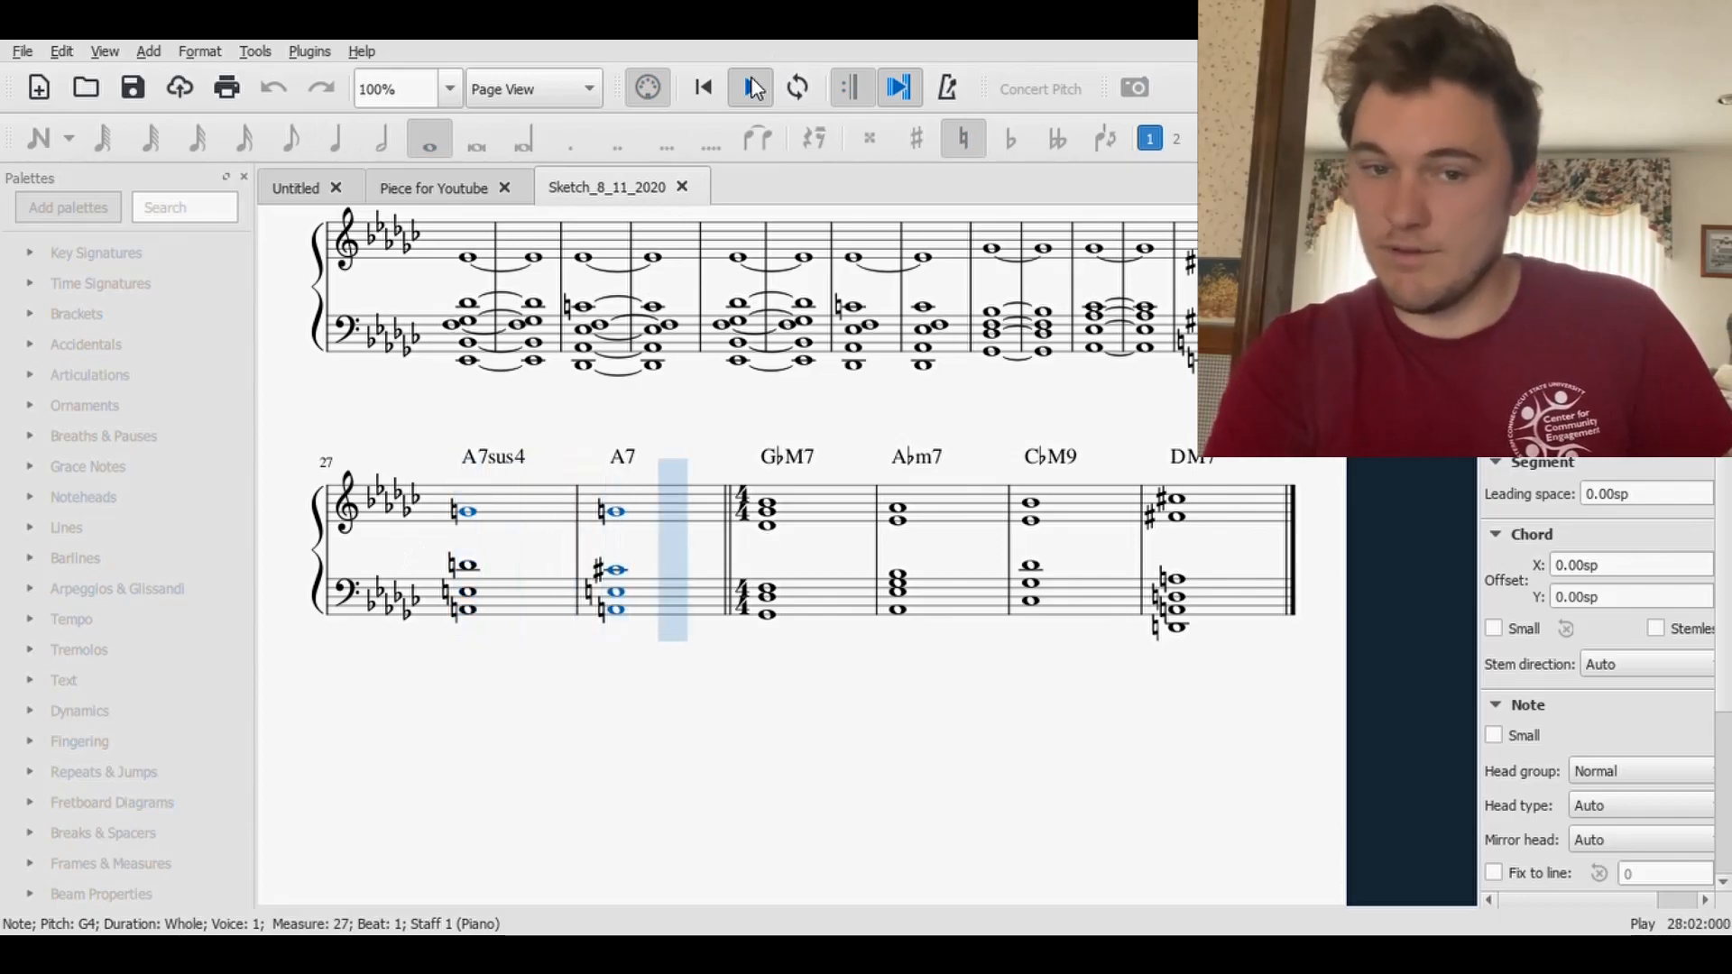
{"action": "left_click", "coordinate": [752, 88]}
- Return to the Piece for Youtube score and add the chord symbol A9sus4 above measure 28 of the Piccolo staff
{"action": "left_click", "coordinate": [451, 193]}
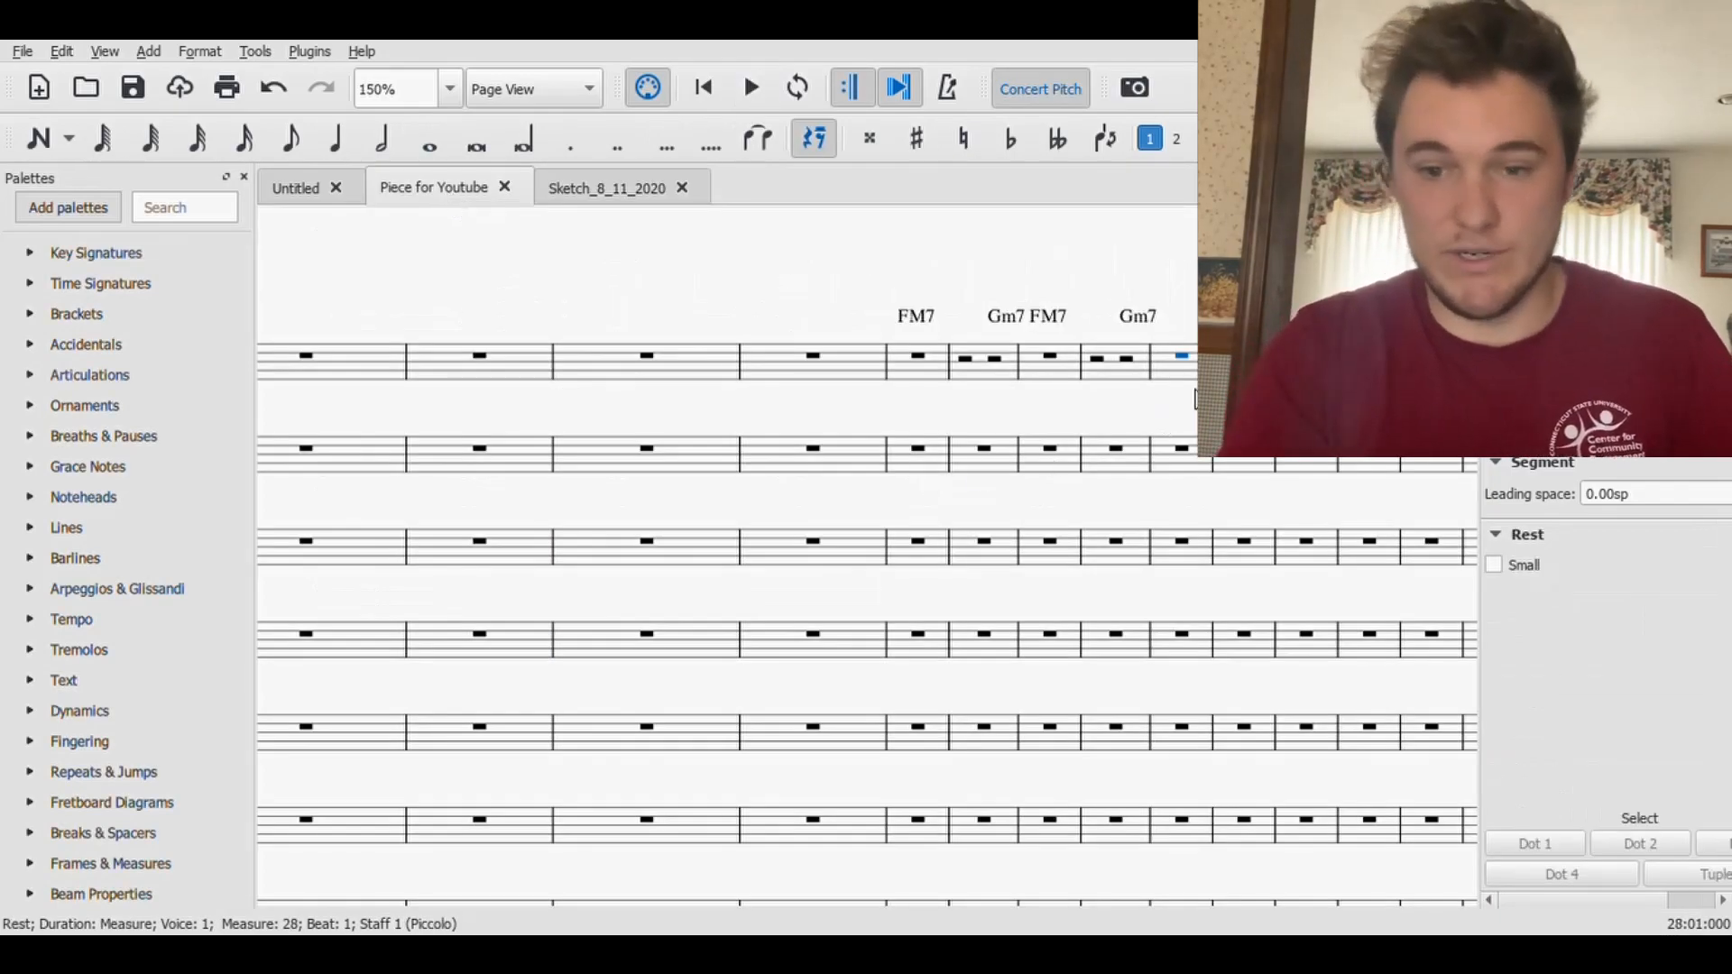
{"action": "left_click", "coordinate": [1187, 369]}
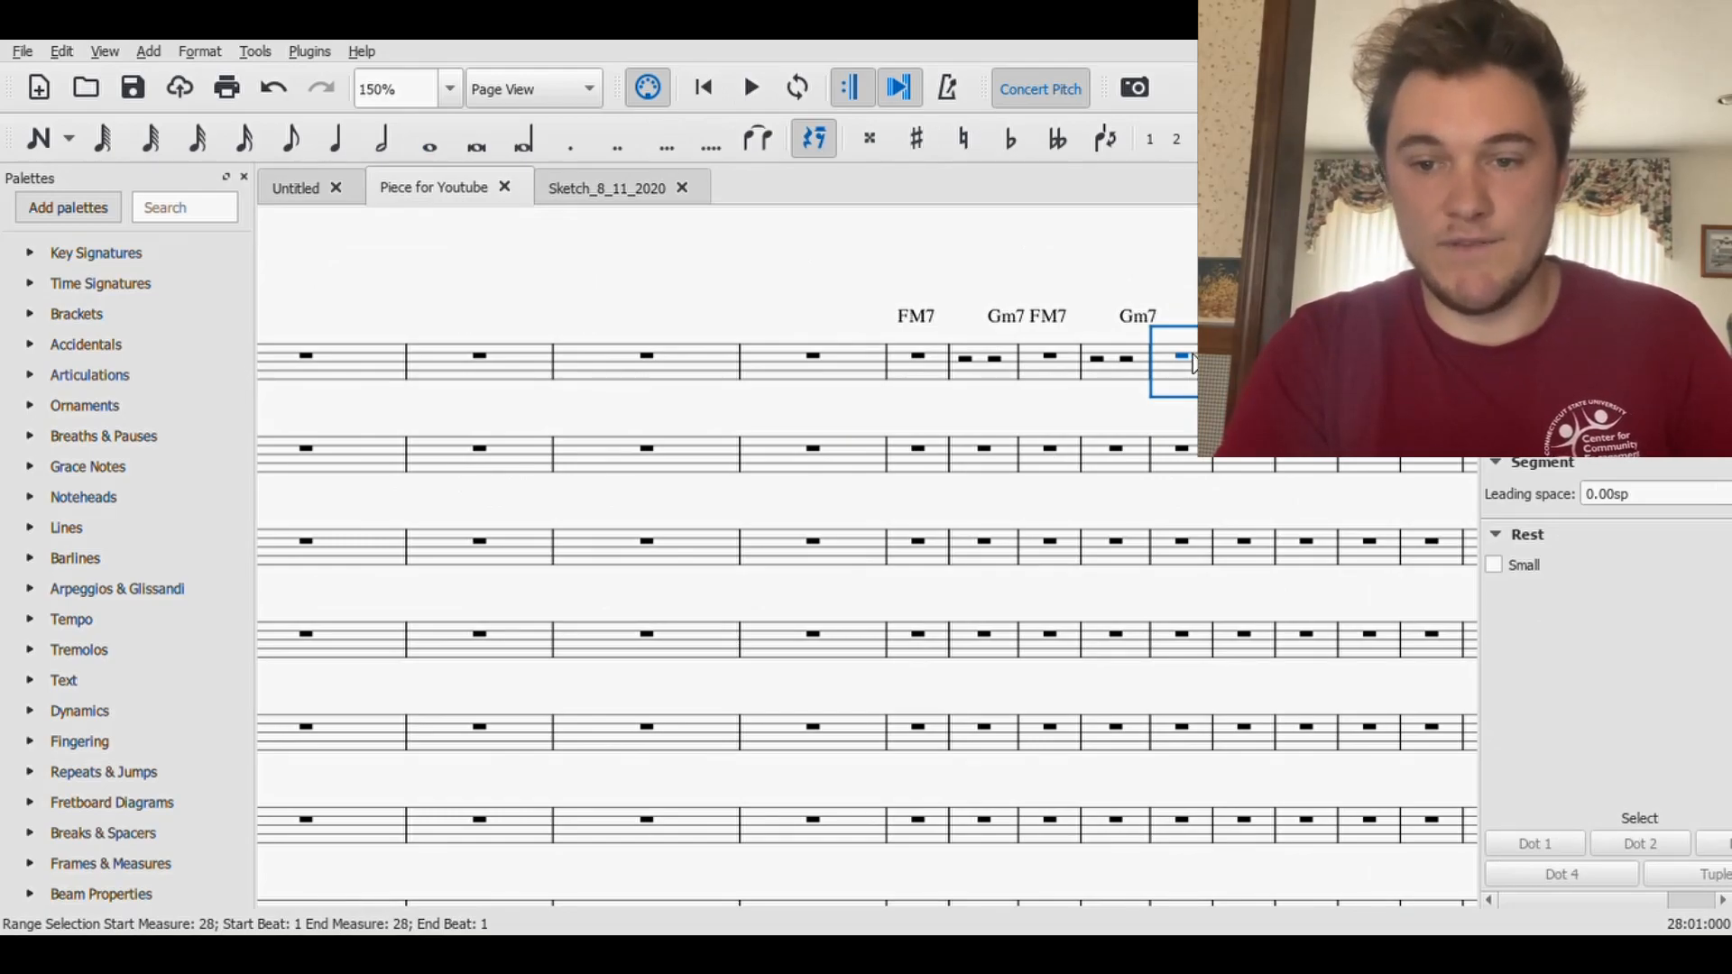
{"action": "left_click", "coordinate": [1184, 359]}
{"action": "key", "text": "ctrl+k"}
{"action": "type", "text": "A"}
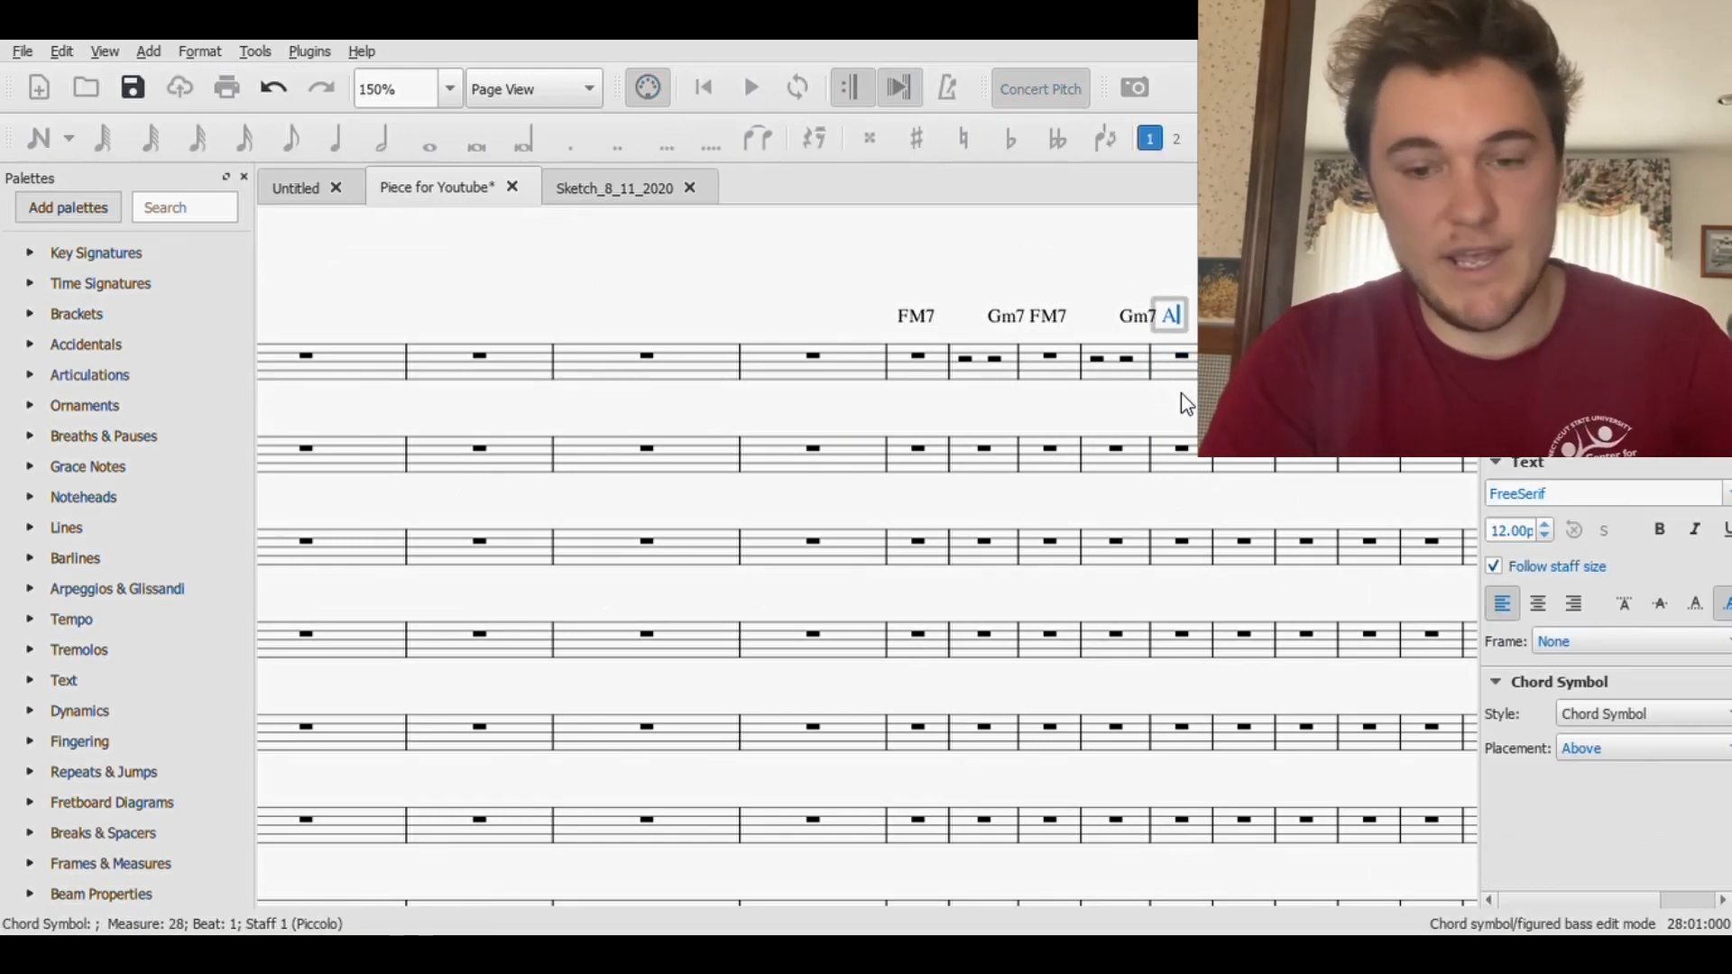
{"action": "type", "text": "7sus"}
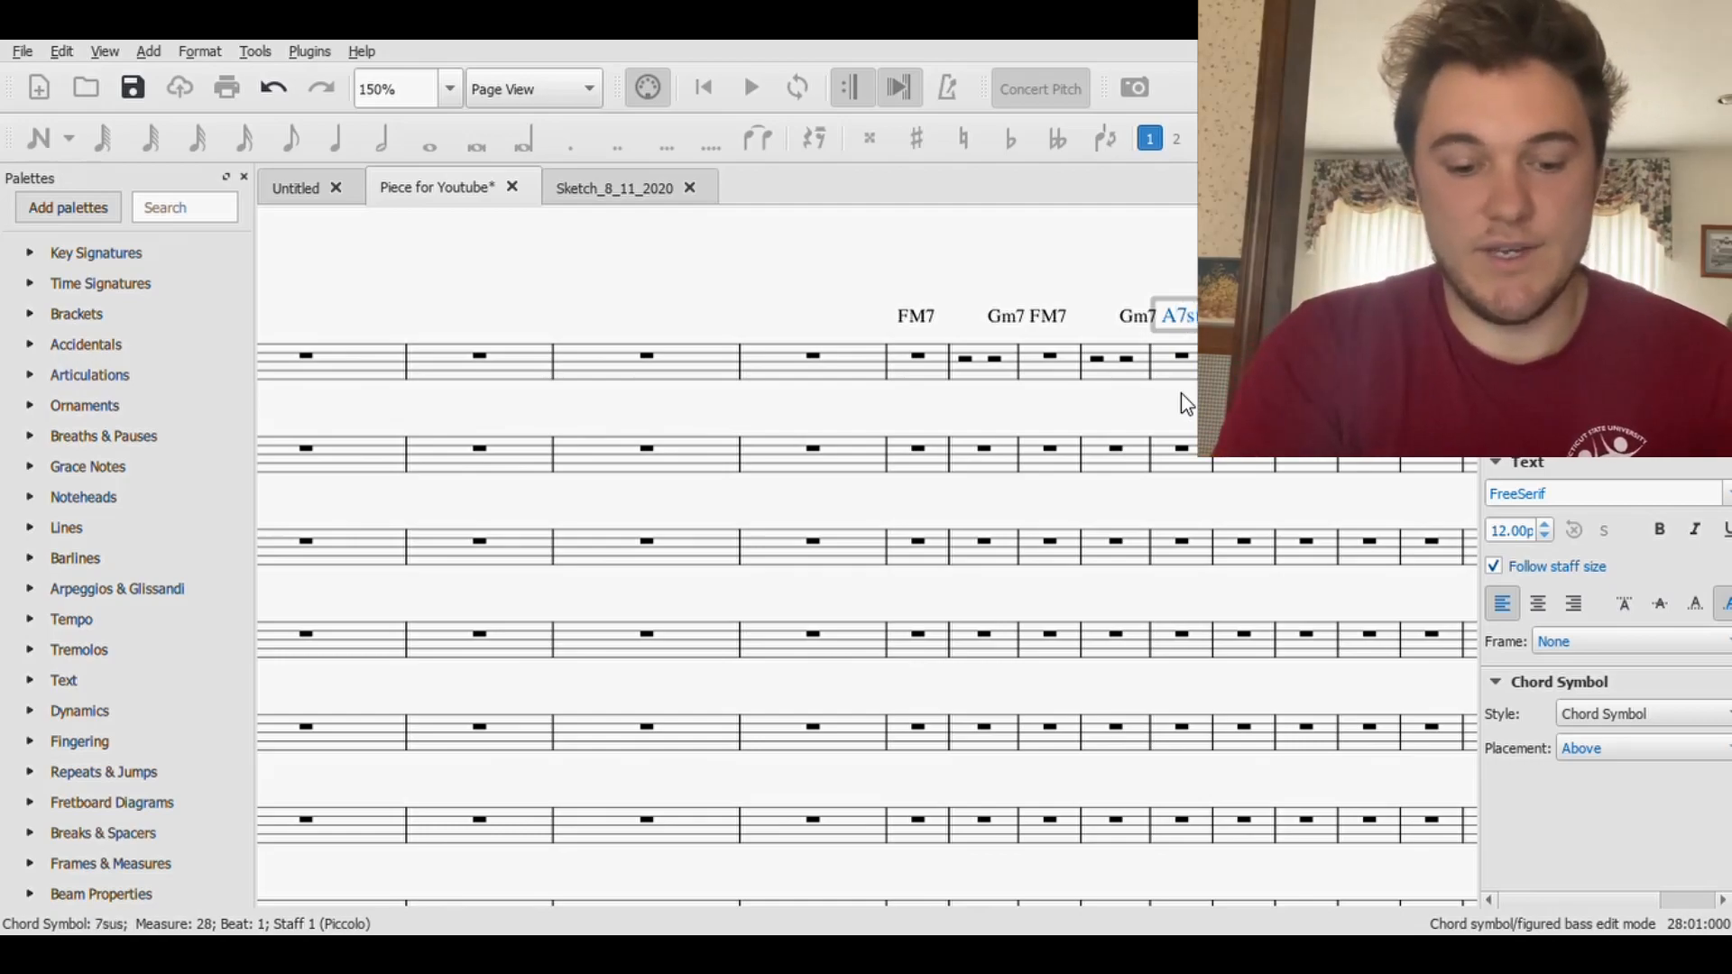
{"action": "type", "text": "4"}
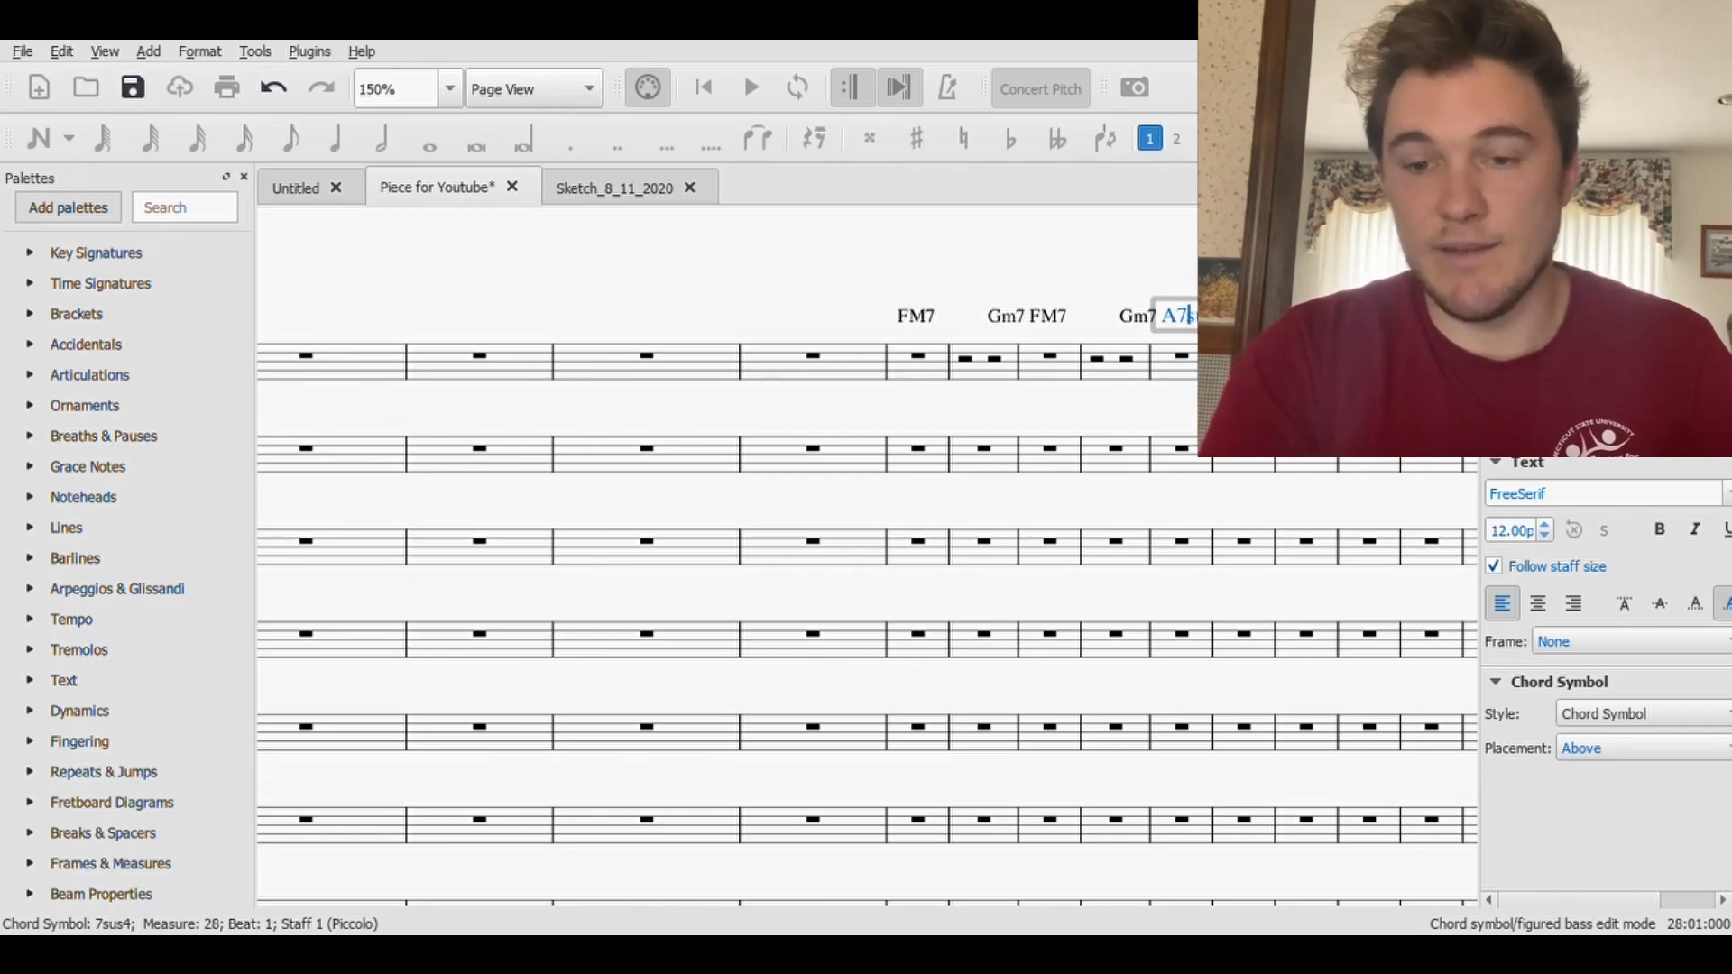
{"action": "key", "text": "BackSpace"}
{"action": "type", "text": "9"}
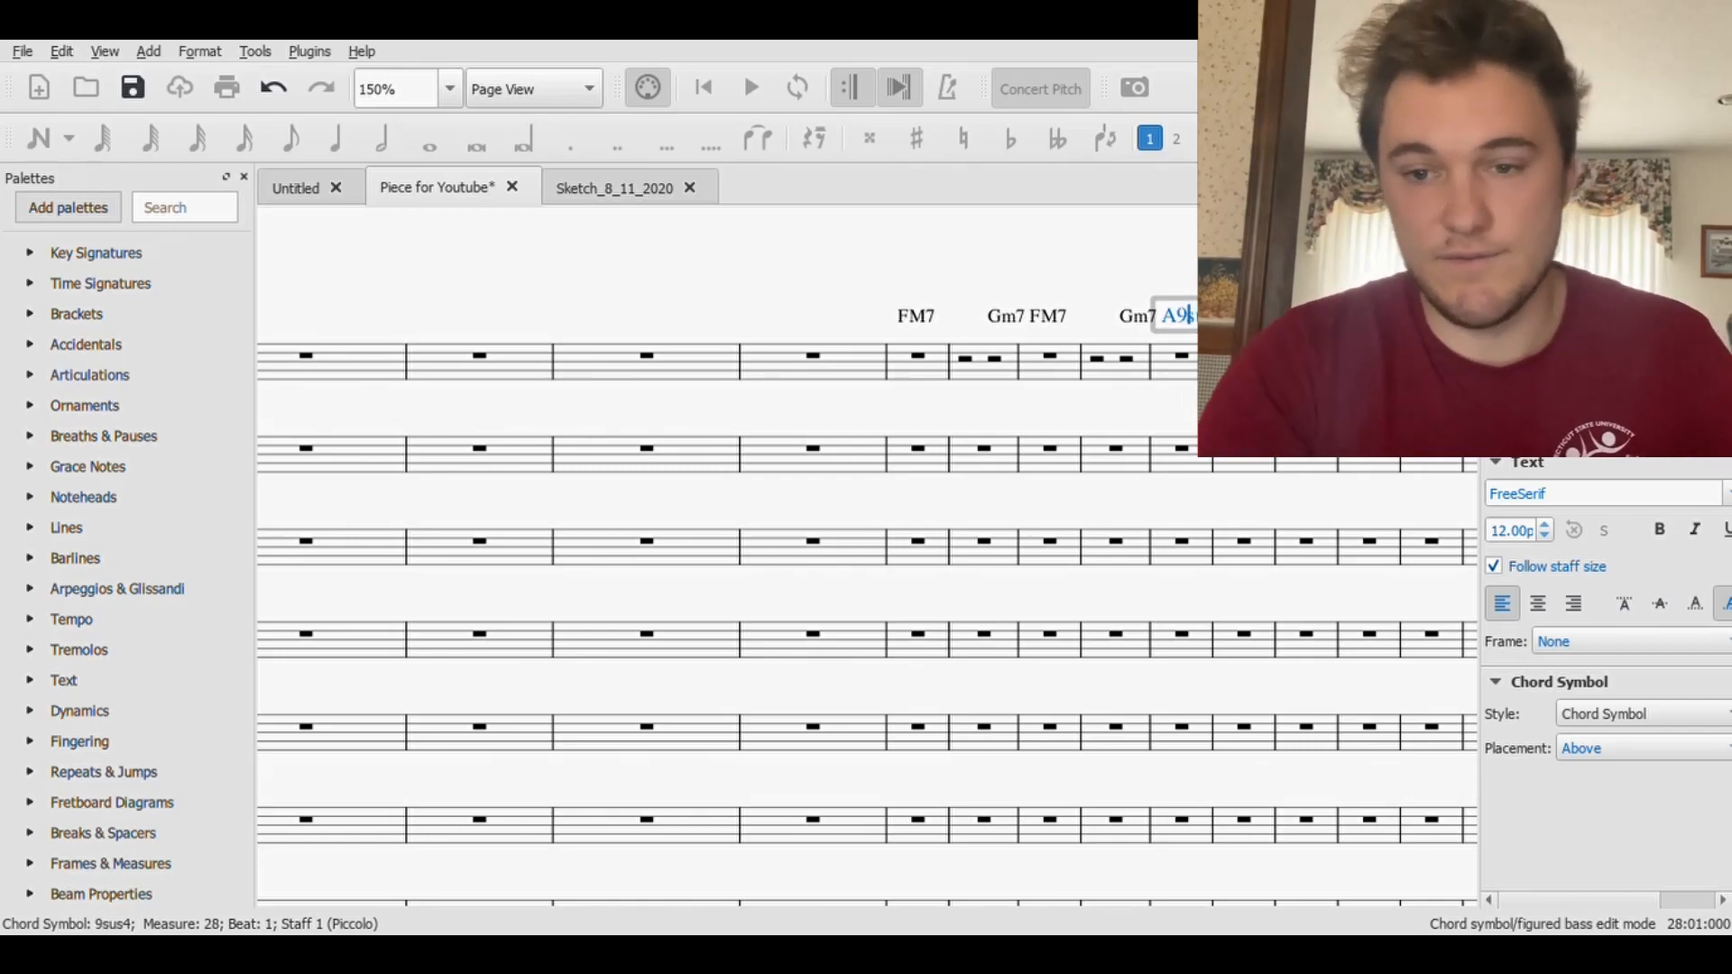
{"action": "key", "text": "Escape"}
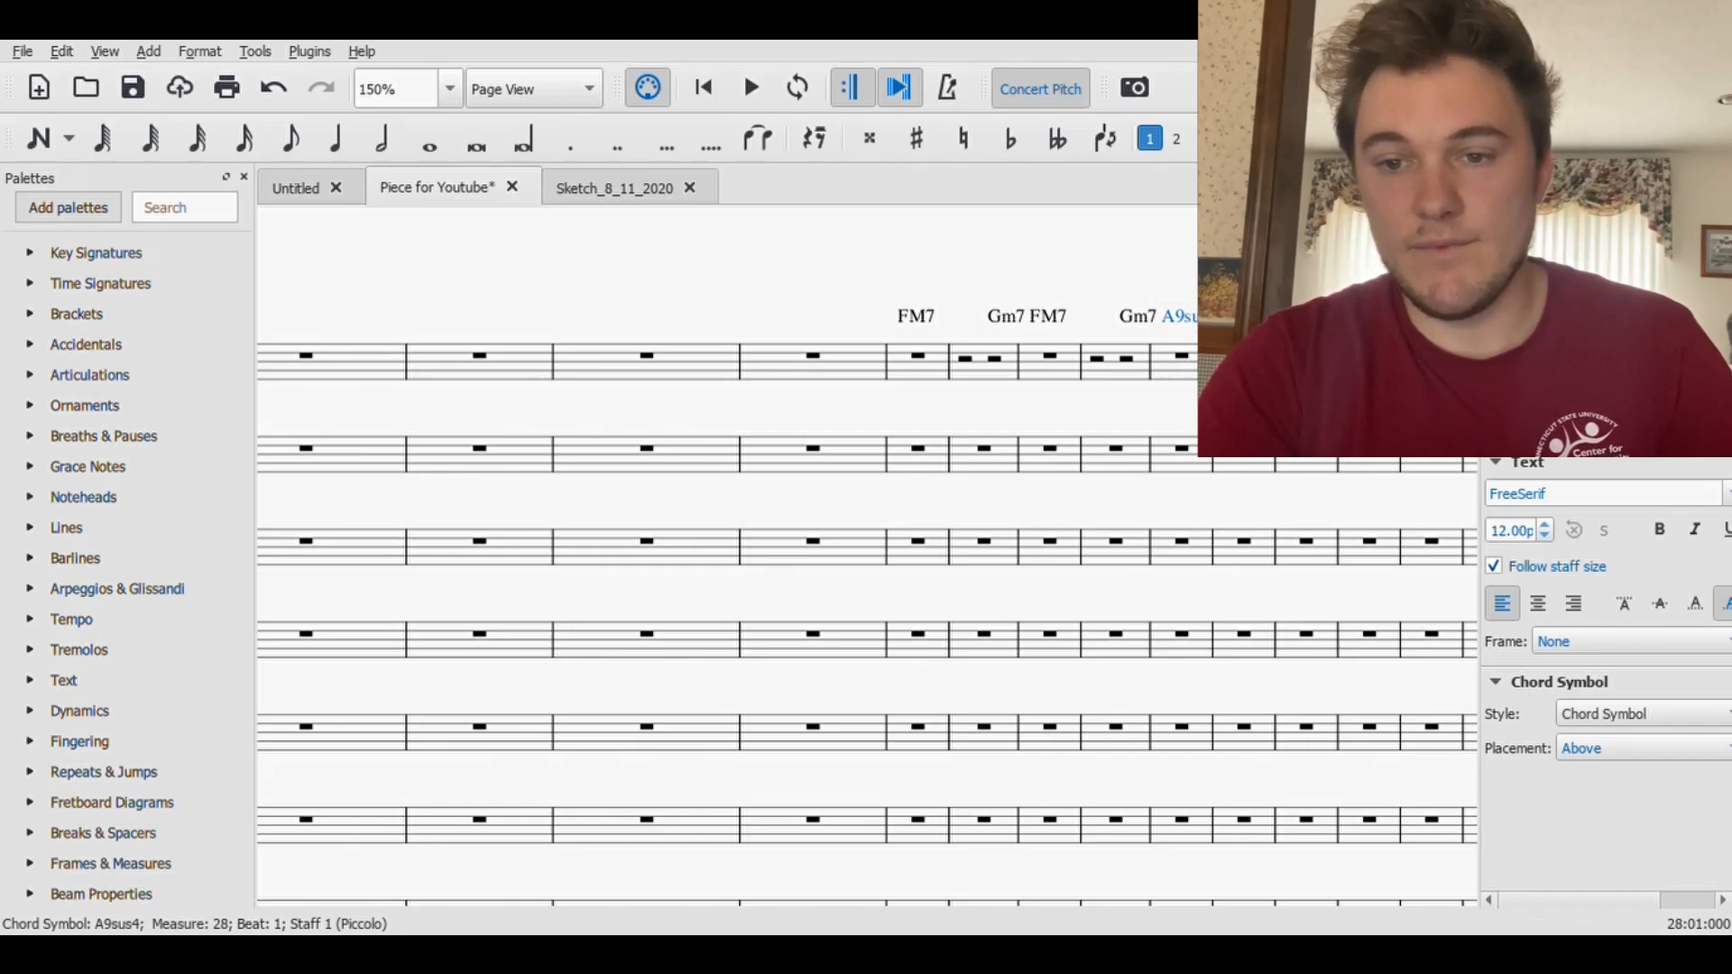
- Add a dominant ninth chord symbol above measure 30 of the Piccolo staff and save the score
{"action": "left_click", "coordinate": [1306, 357]}
{"action": "key", "text": "ctrl+k"}
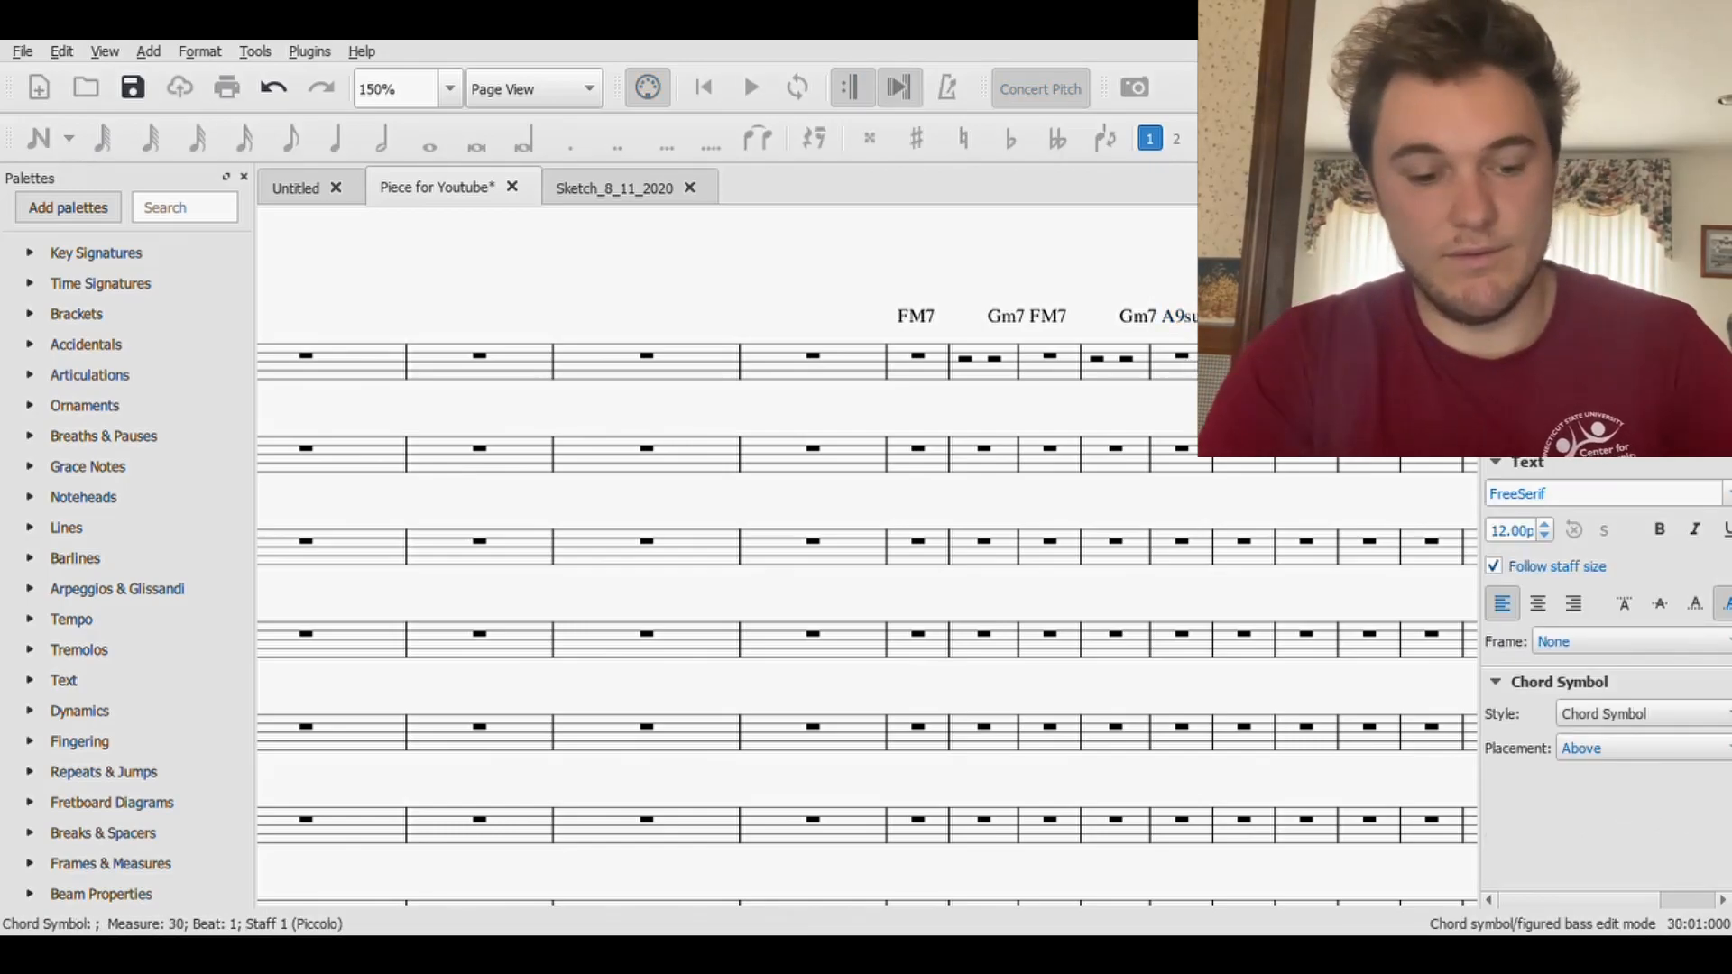
{"action": "type", "text": "9"}
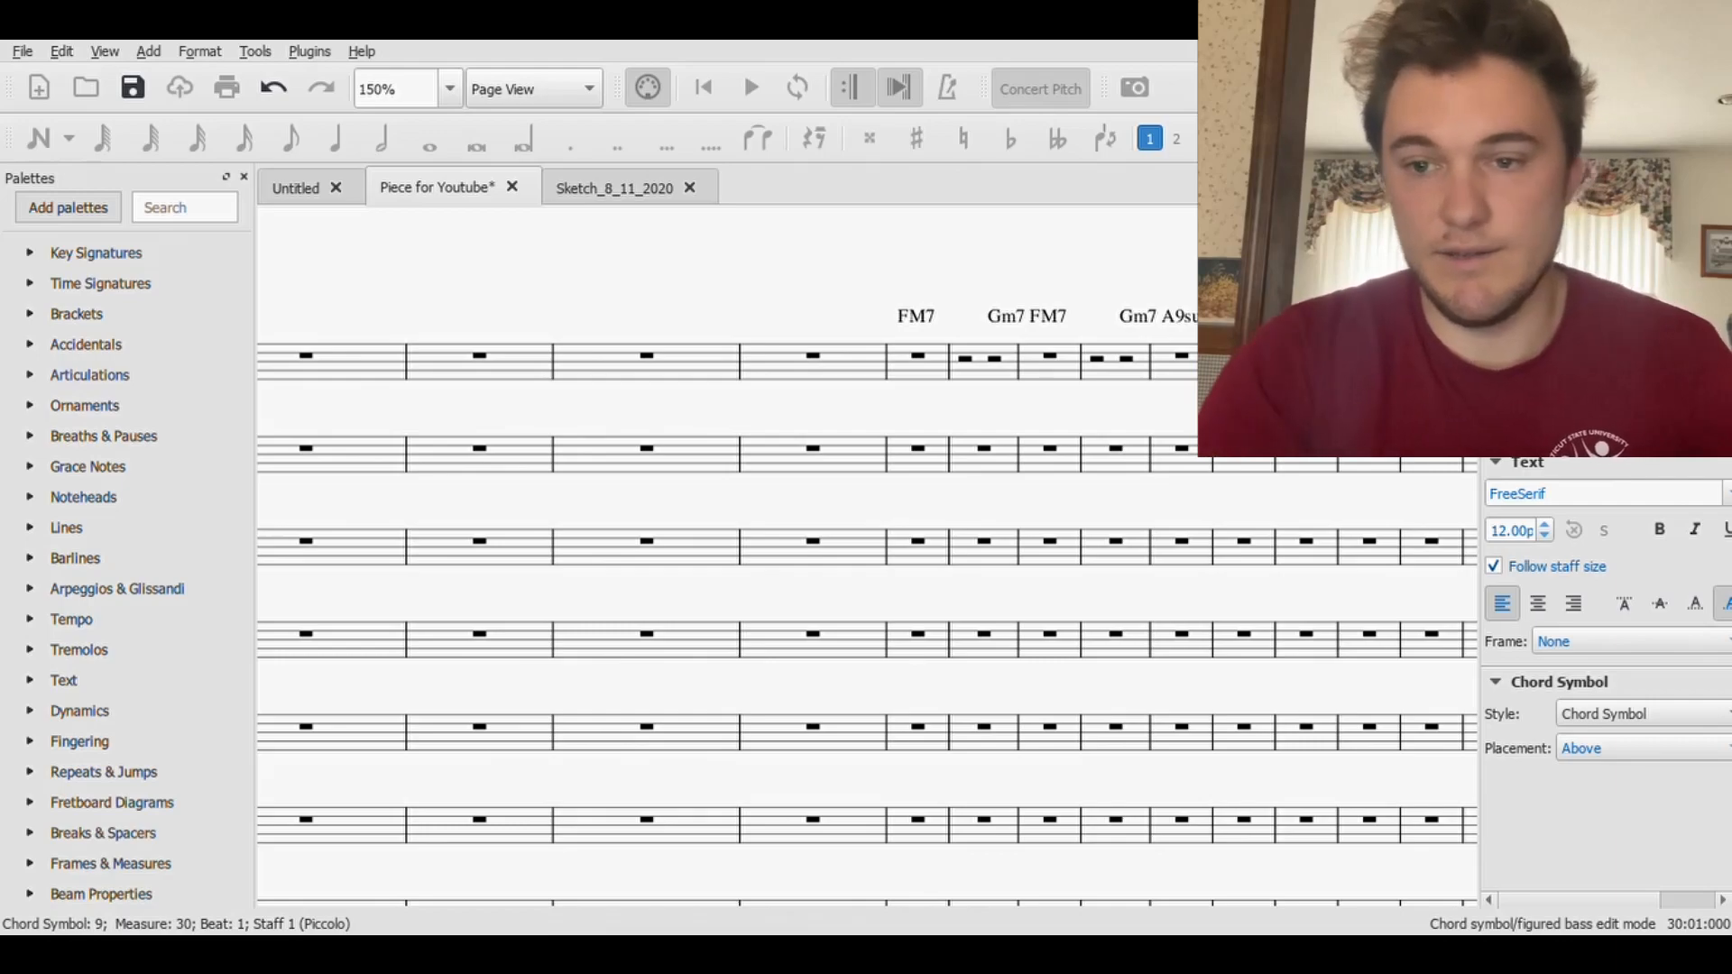
{"action": "key", "text": "Escape"}
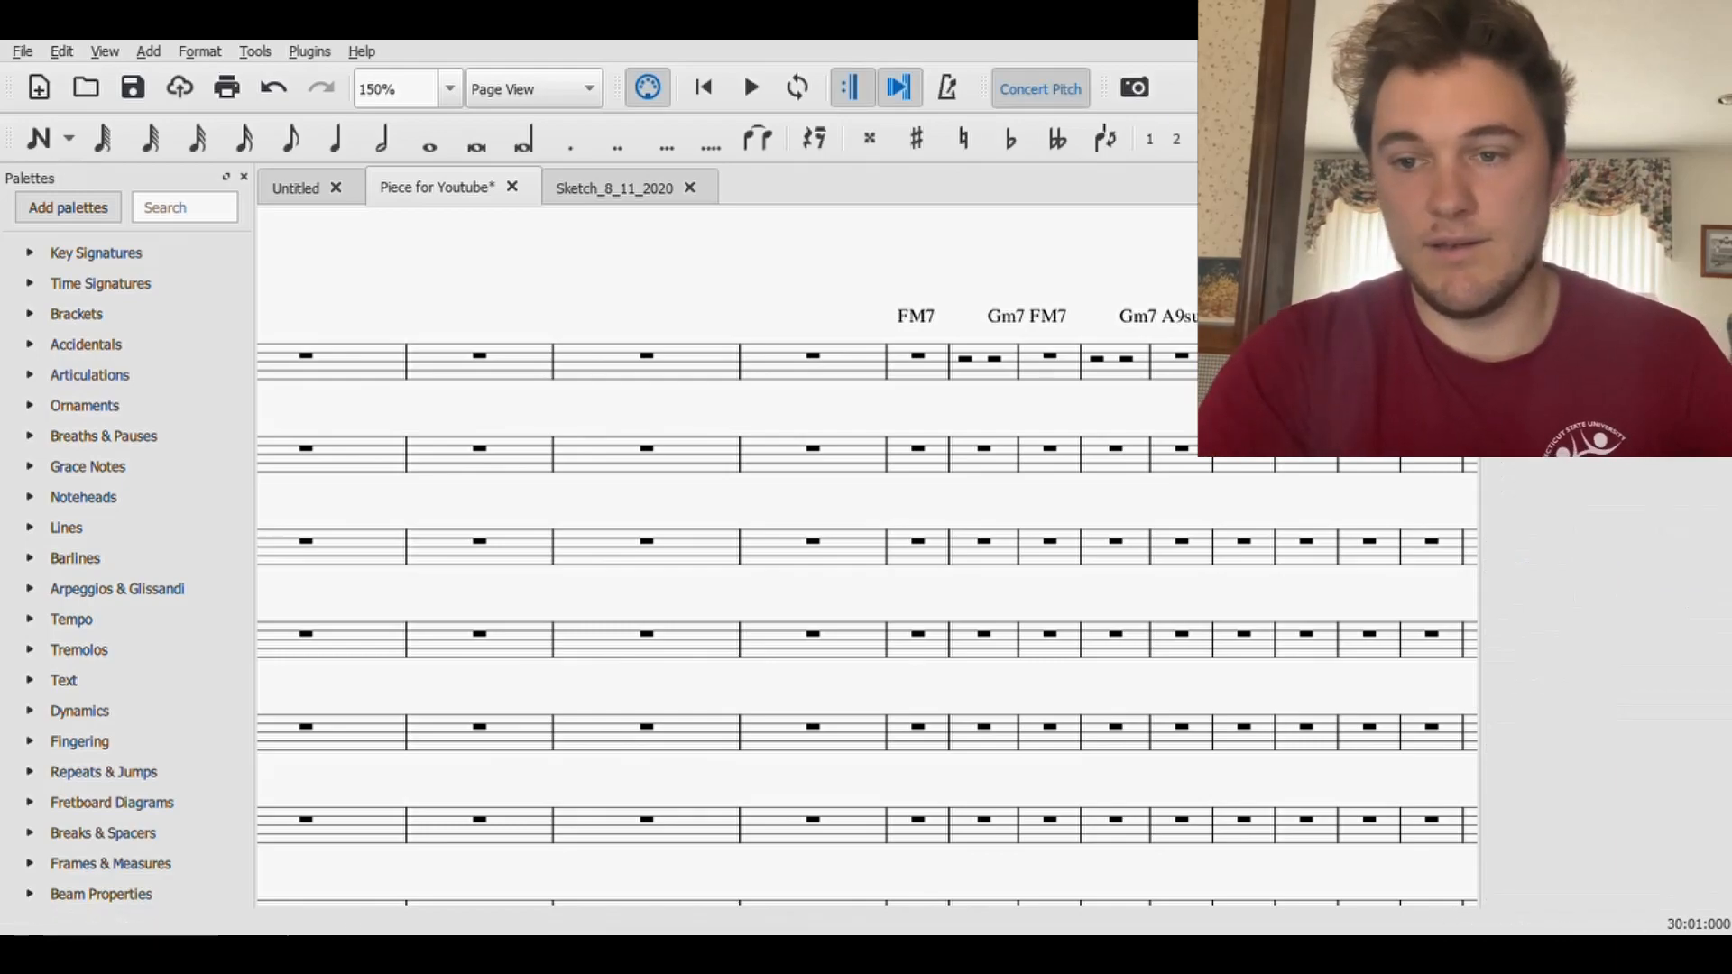
{"action": "left_click", "coordinate": [1339, 361]}
{"action": "left_click", "coordinate": [133, 87]}
{"action": "left_click", "coordinate": [1369, 355]}
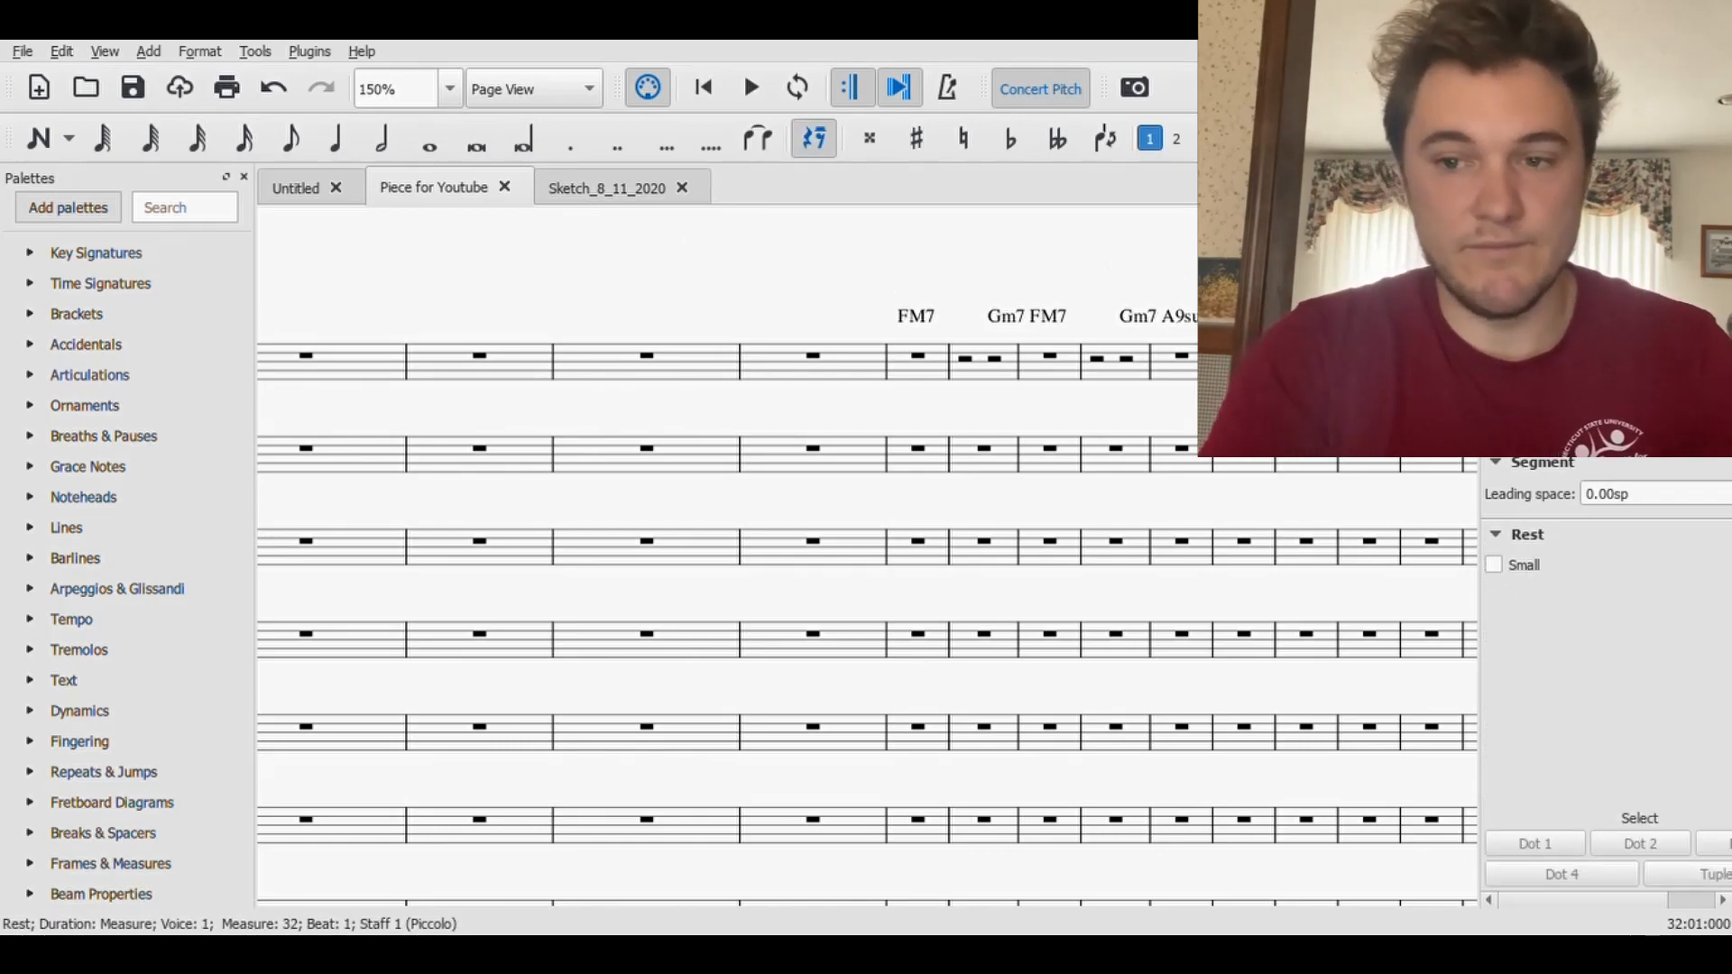
- Label measure 32 of the Piccolo staff with the chord symbol text "Melody" and save the score
{"action": "key", "text": "ctrl+k"}
{"action": "type", "text": "Melody"}
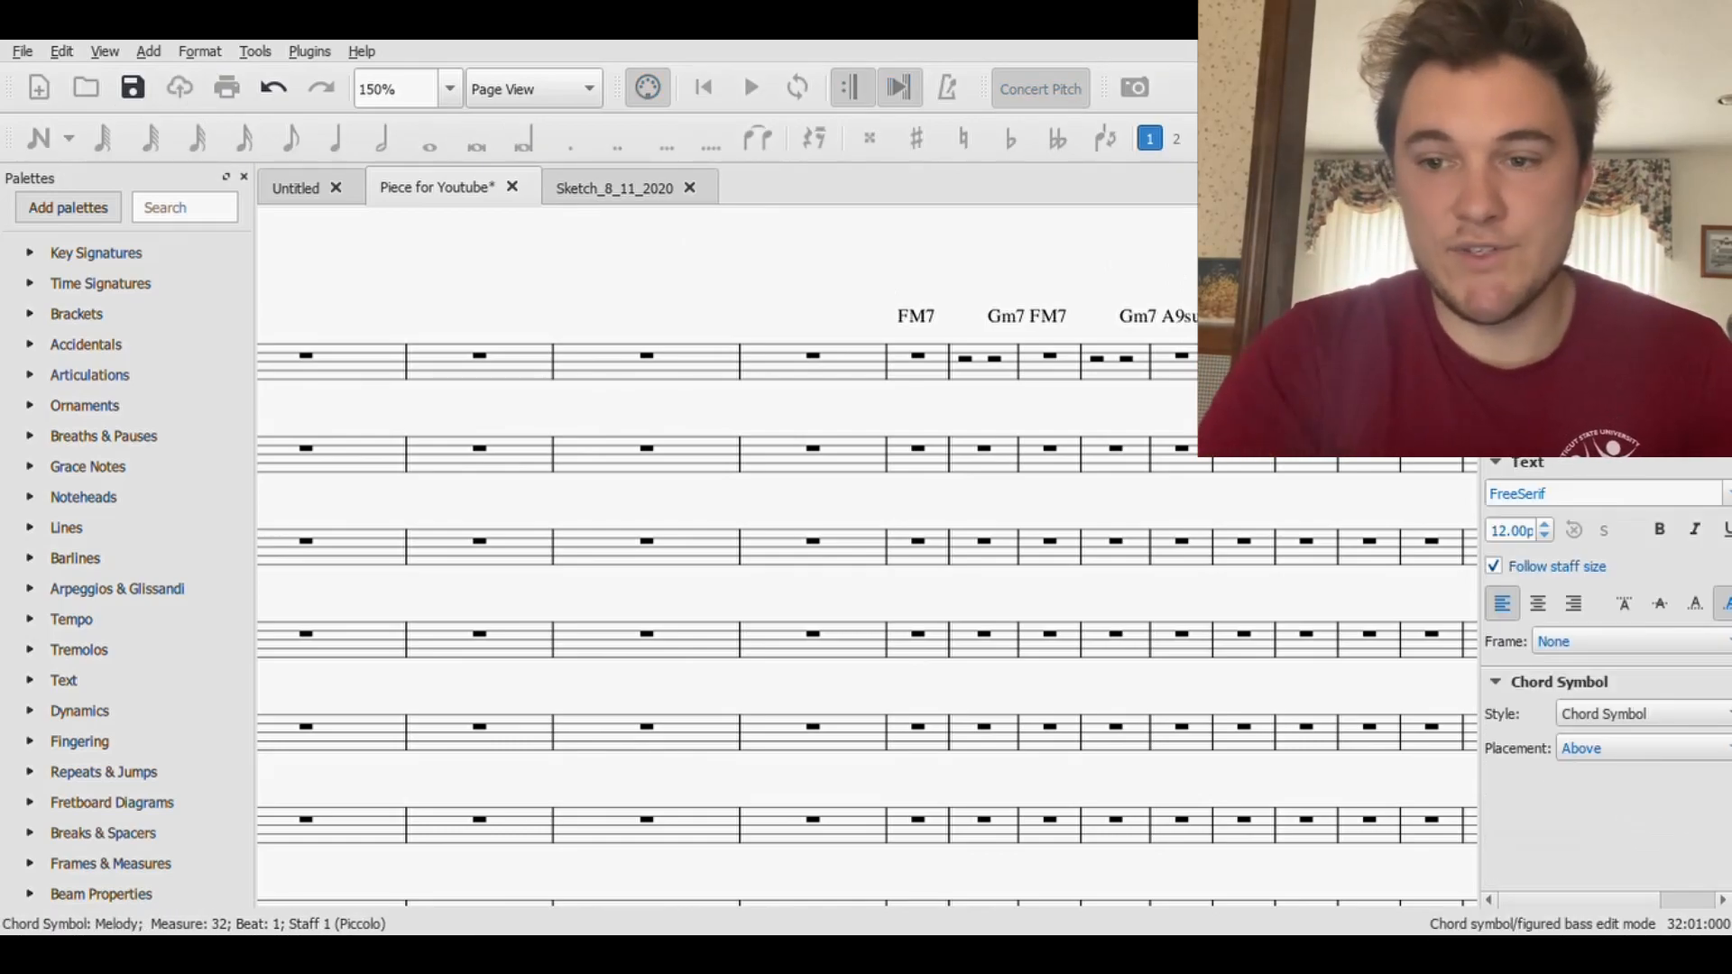
{"action": "key", "text": "Escape"}
{"action": "scroll", "coordinate": [1179, 304], "scroll_direction": "right", "scroll_amount": 3}
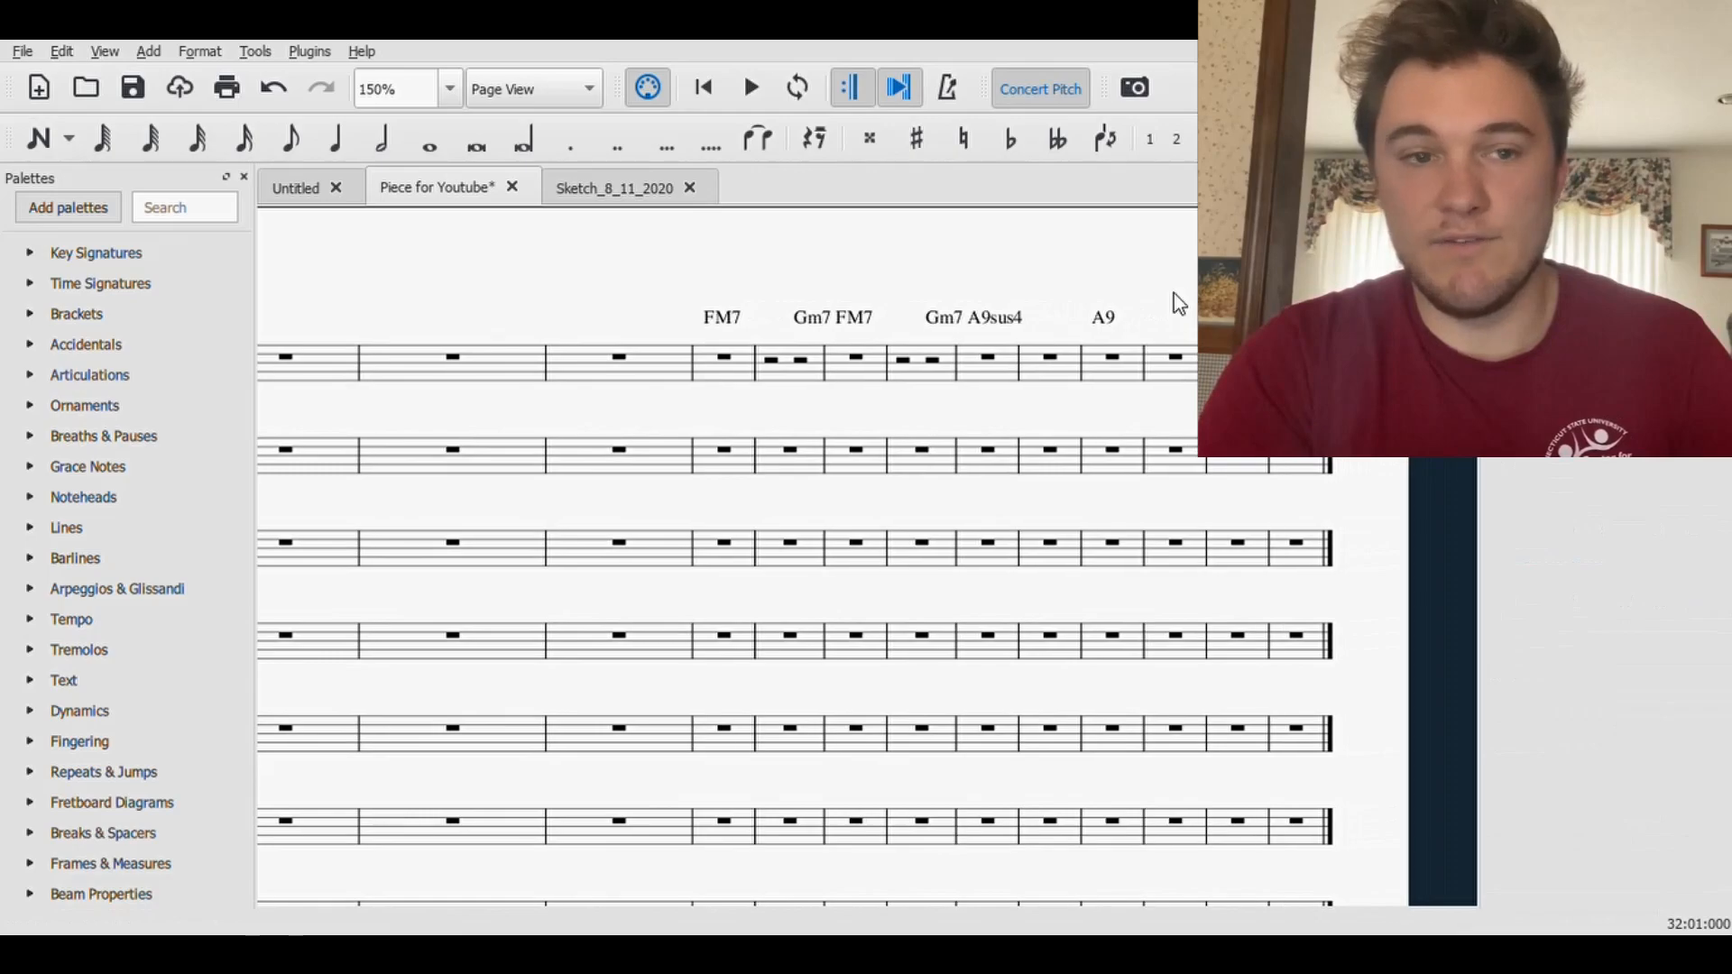
{"action": "left_click", "coordinate": [122, 93]}
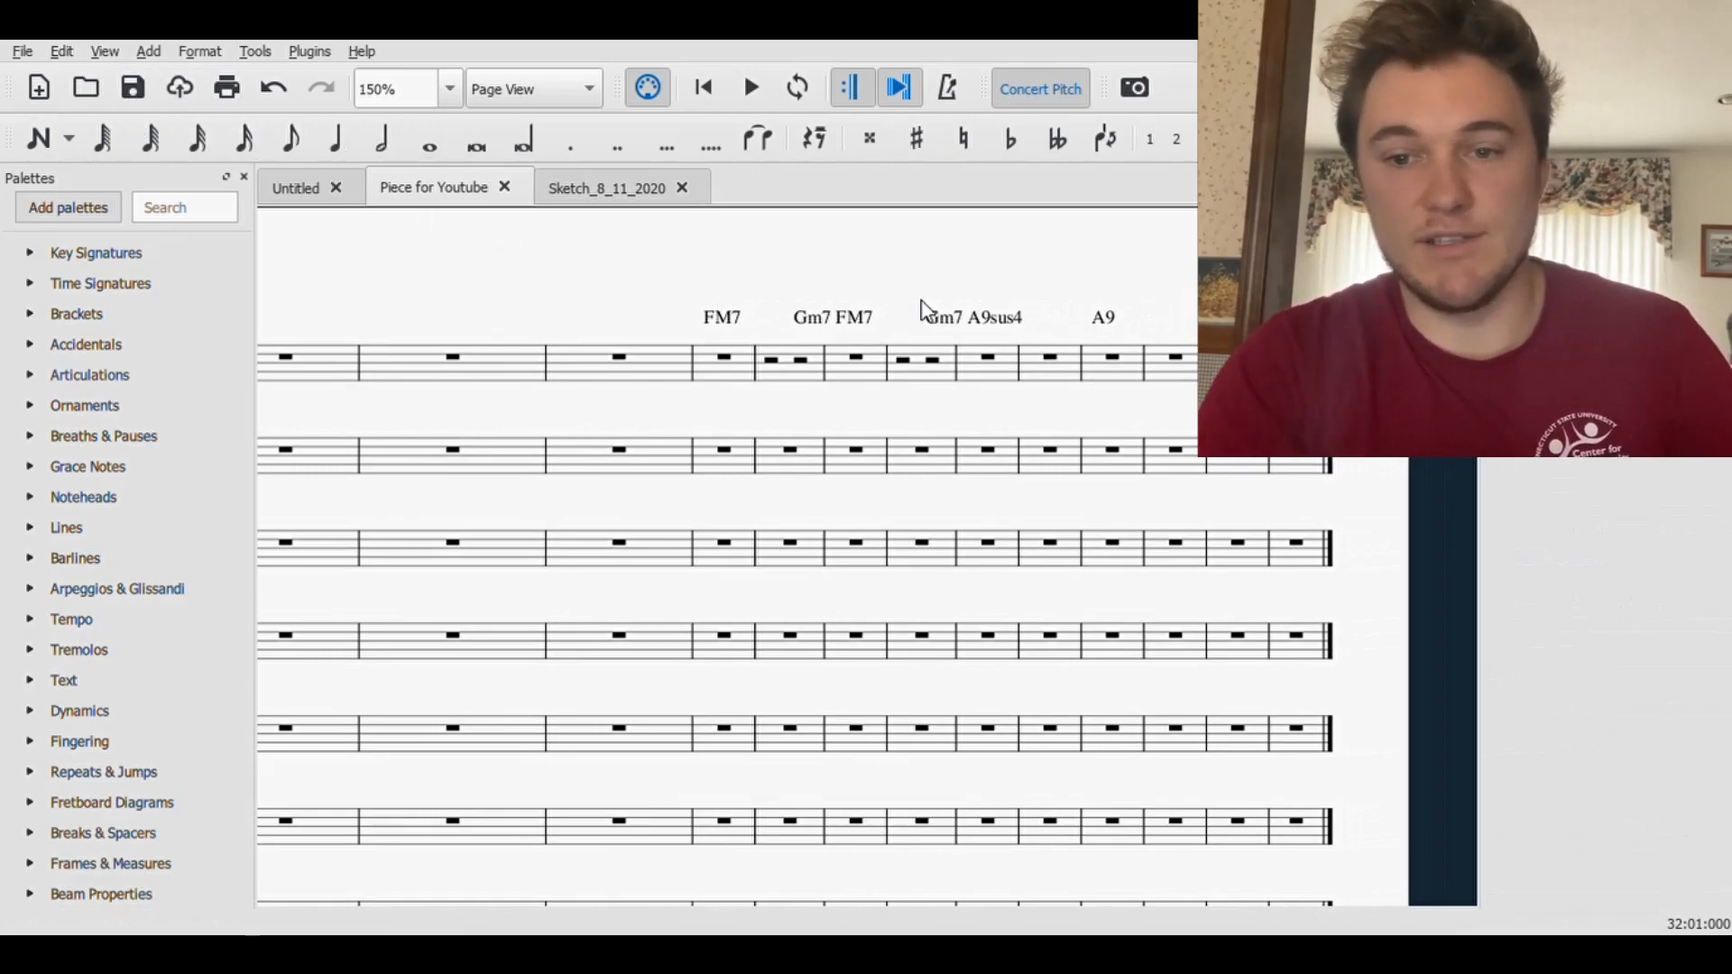
- Review the bottom staves back through the earlier measures, along with the woodwind staves at the score's opening
{"action": "scroll", "coordinate": [1027, 548], "scroll_direction": "down", "scroll_amount": 5}
{"action": "left_click_drag", "start_coordinate": [639, 863], "coordinate": [1405, 827]}
{"action": "left_click_drag", "start_coordinate": [727, 836], "coordinate": [1453, 814]}
{"action": "left_click_drag", "start_coordinate": [578, 795], "coordinate": [1196, 794]}
{"action": "left_click_drag", "start_coordinate": [659, 801], "coordinate": [1297, 802]}
{"action": "left_click_drag", "start_coordinate": [728, 783], "coordinate": [1342, 827]}
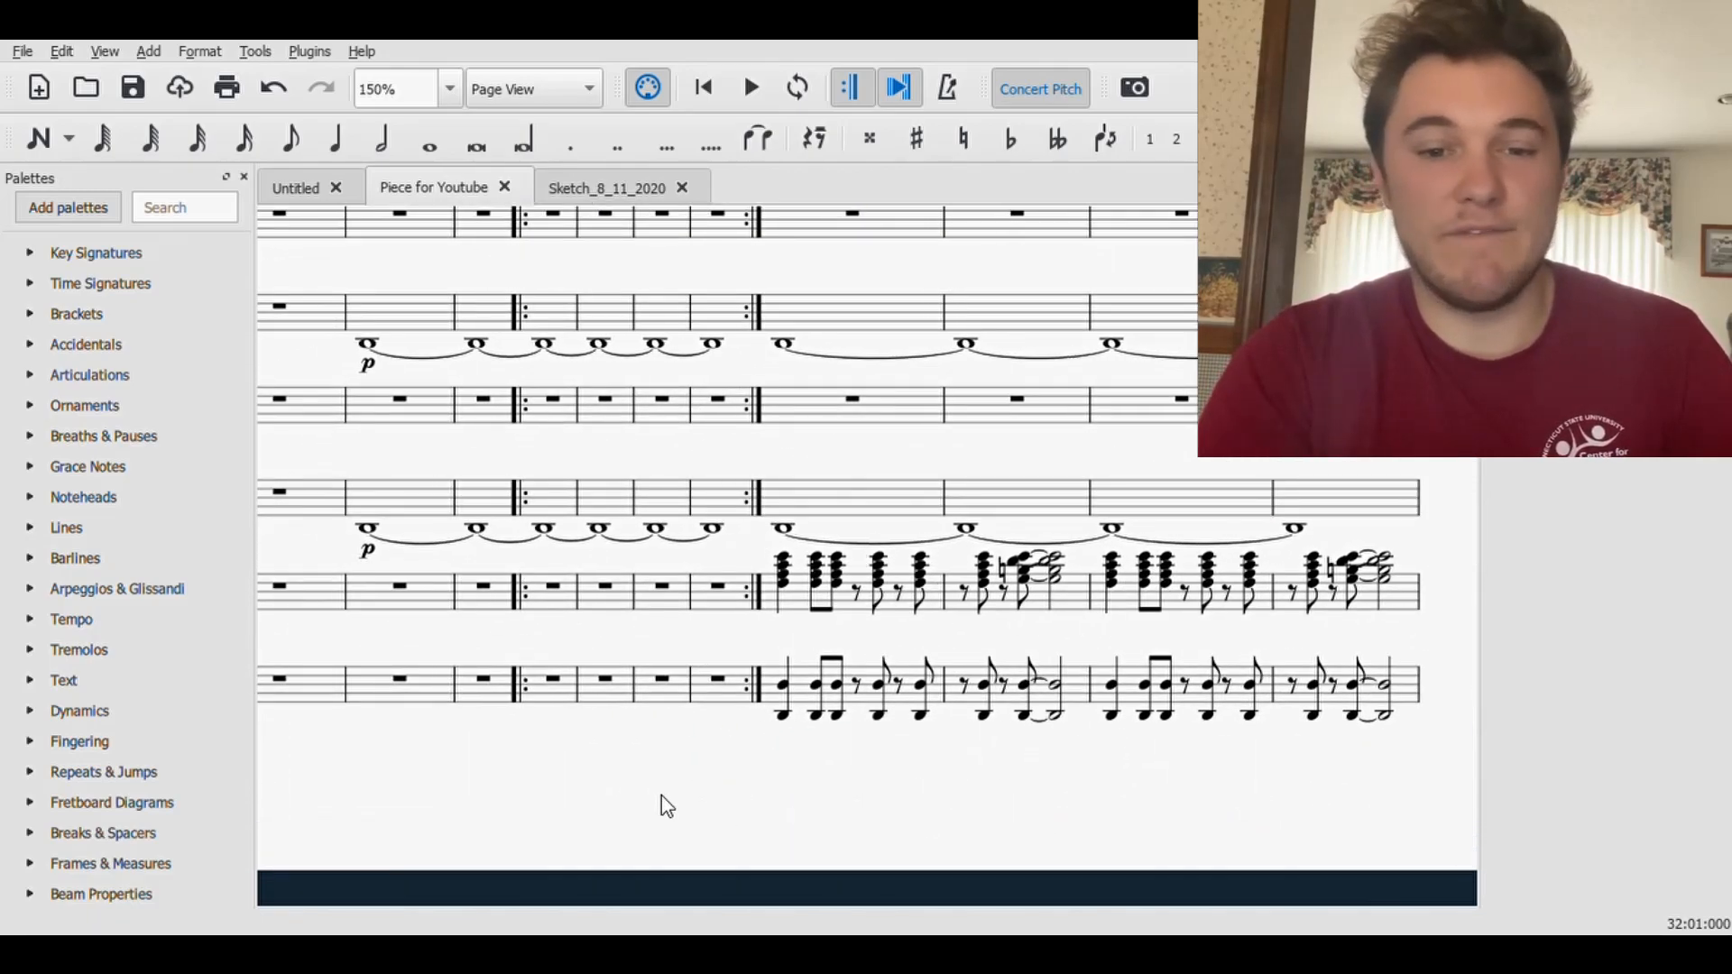
{"action": "scroll", "coordinate": [662, 794], "scroll_direction": "up", "scroll_amount": 11}
{"action": "scroll", "coordinate": [500, 593], "scroll_direction": "up", "scroll_amount": 9}
{"action": "left_click_drag", "start_coordinate": [473, 376], "coordinate": [917, 298]}
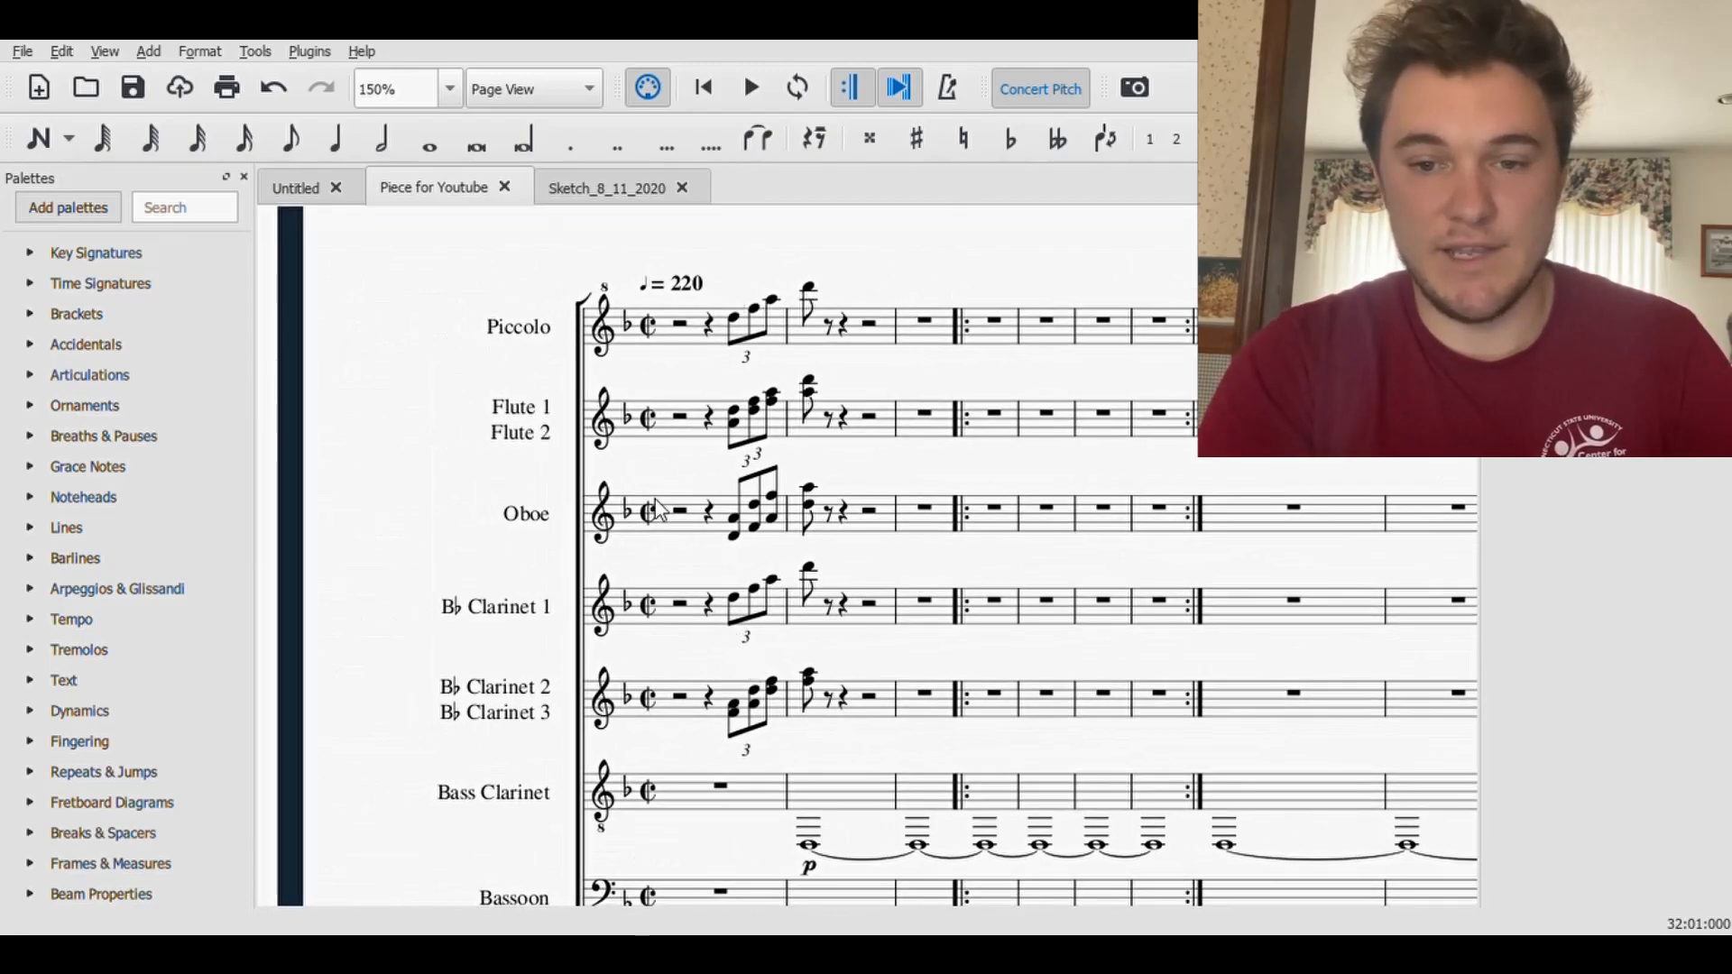
- Examine the score from its opening measures through to the final page's chord symbols above the Piccolo staff
{"action": "left_click_drag", "start_coordinate": [1191, 283], "coordinate": [178, 276]}
{"action": "left_click_drag", "start_coordinate": [996, 596], "coordinate": [583, 318]}
{"action": "left_click_drag", "start_coordinate": [1130, 364], "coordinate": [641, 390]}
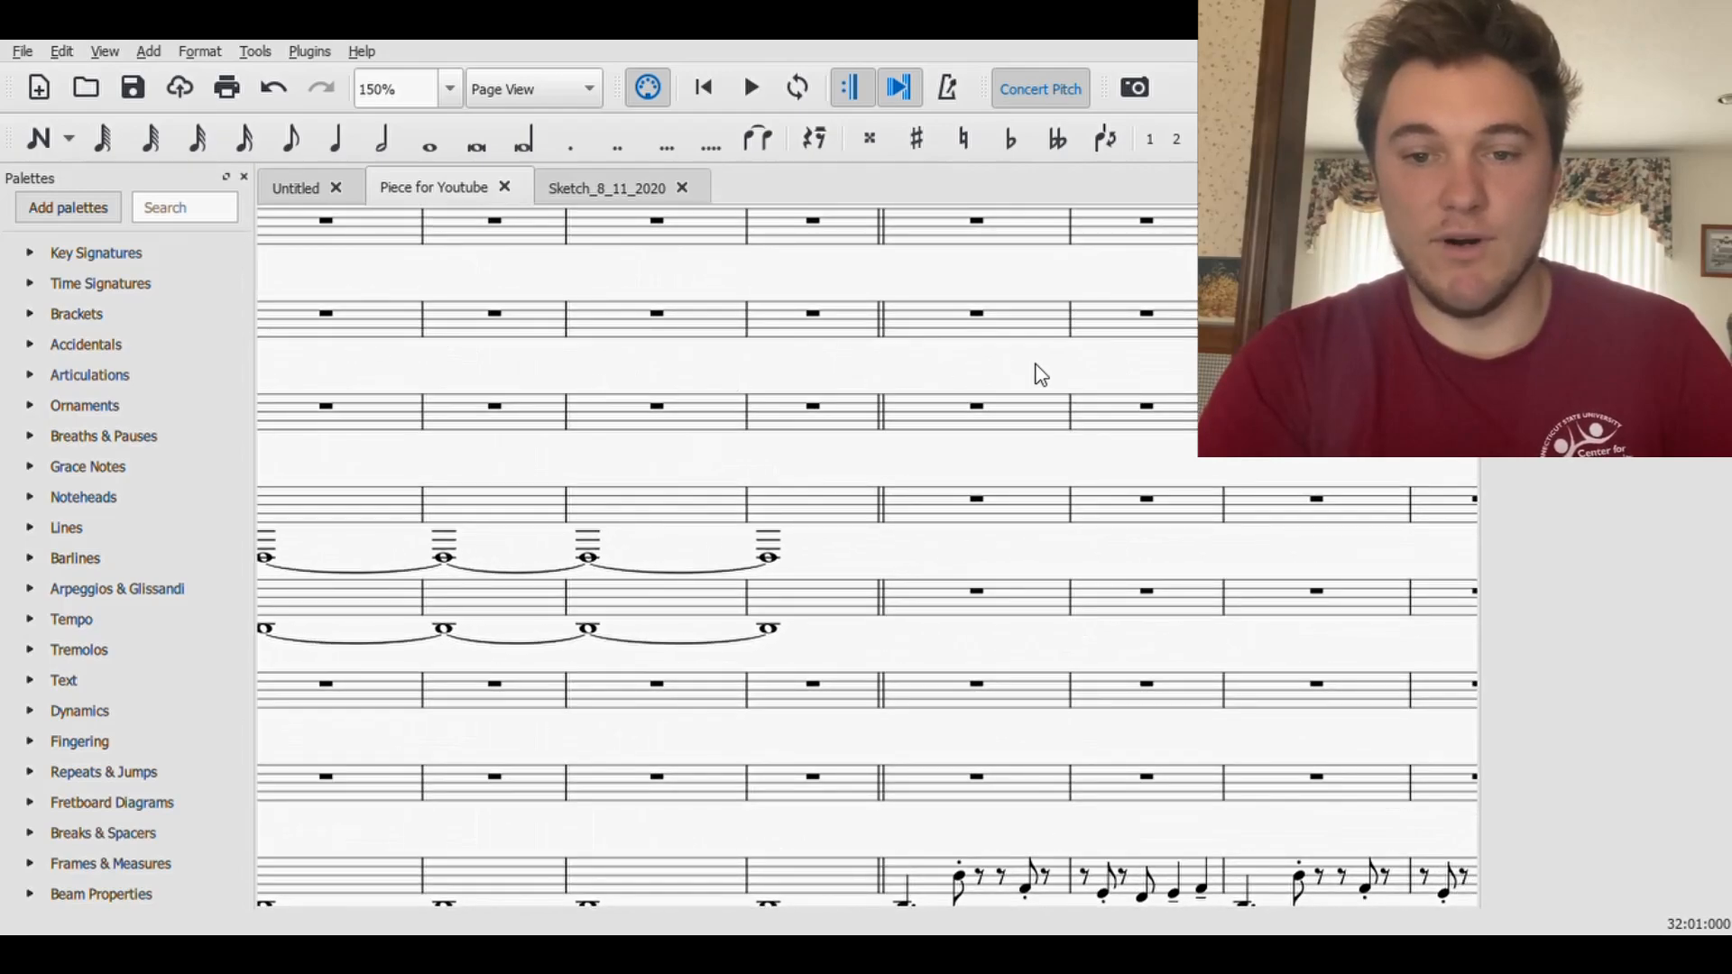
{"action": "left_click_drag", "start_coordinate": [1040, 379], "coordinate": [637, 317]}
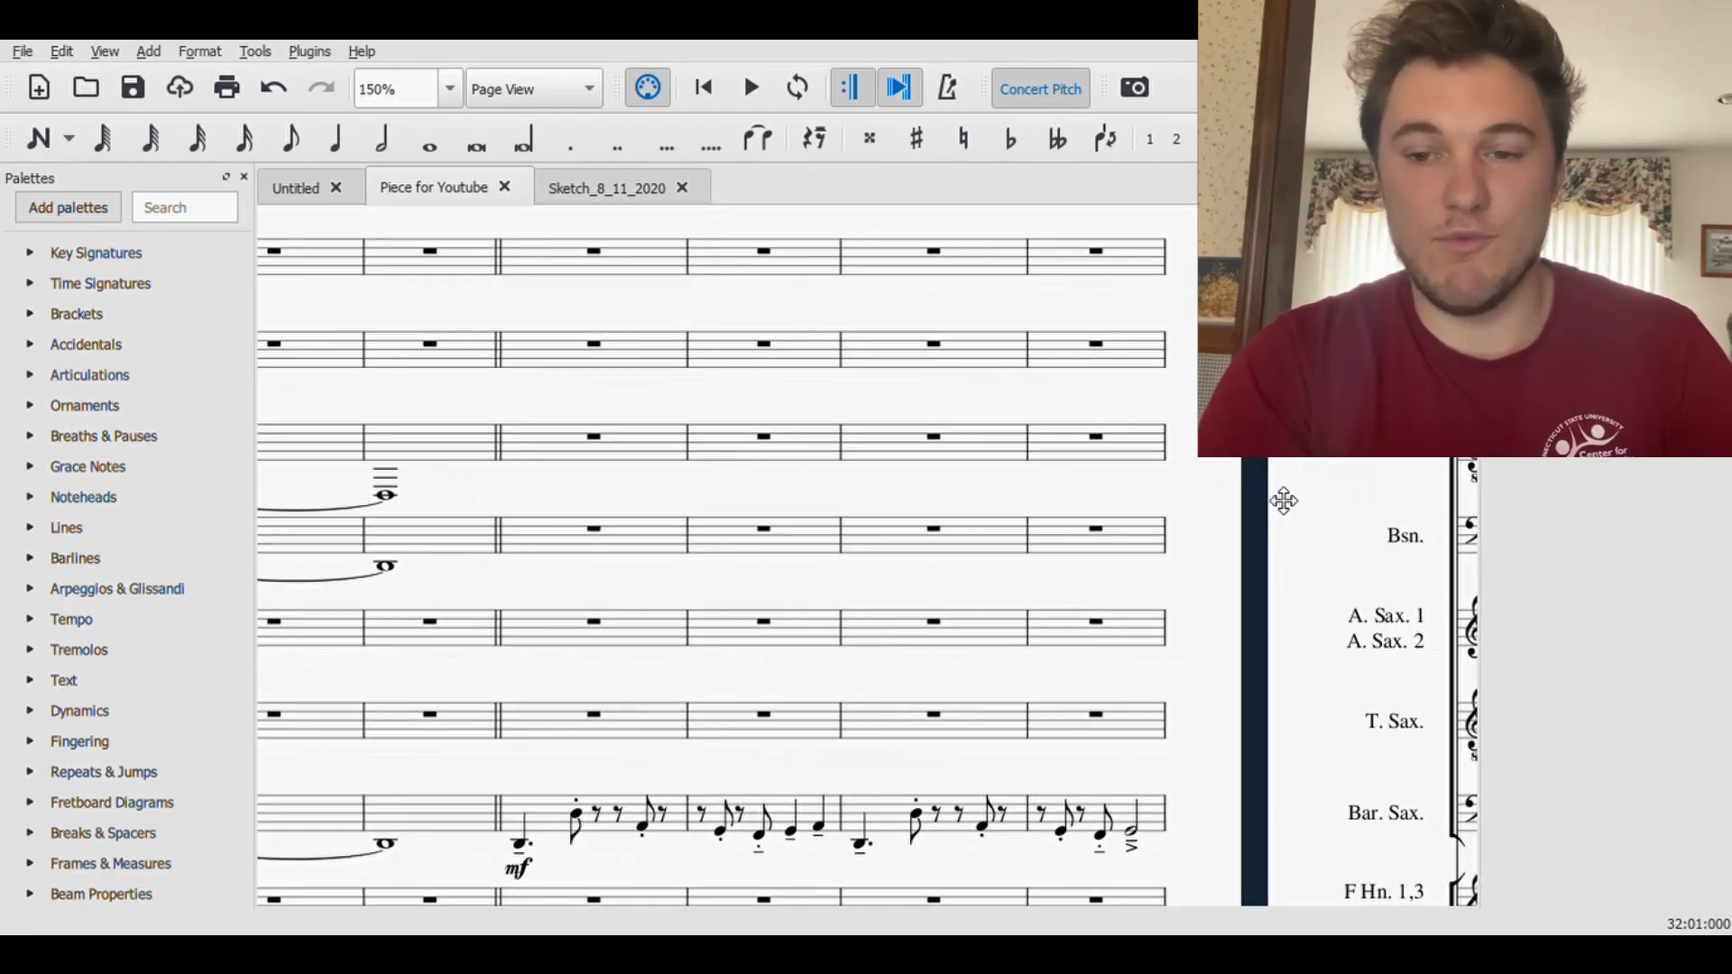
{"action": "left_click_drag", "start_coordinate": [1280, 503], "coordinate": [613, 446]}
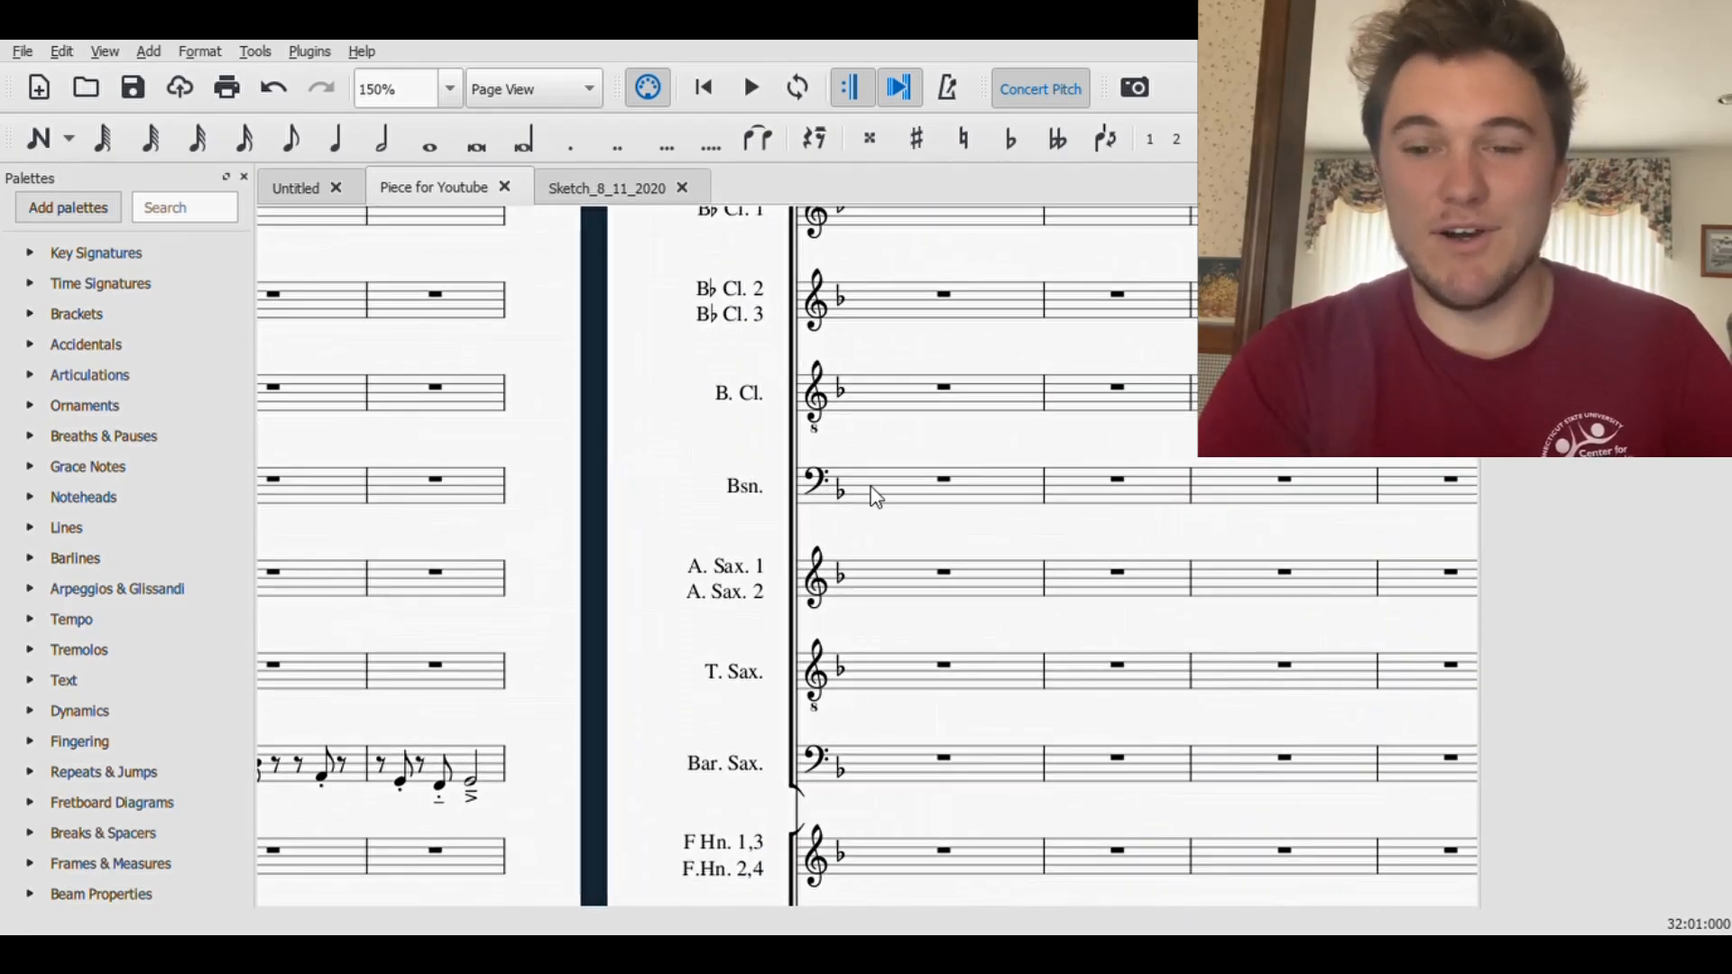
{"action": "left_click_drag", "start_coordinate": [1135, 468], "coordinate": [592, 487]}
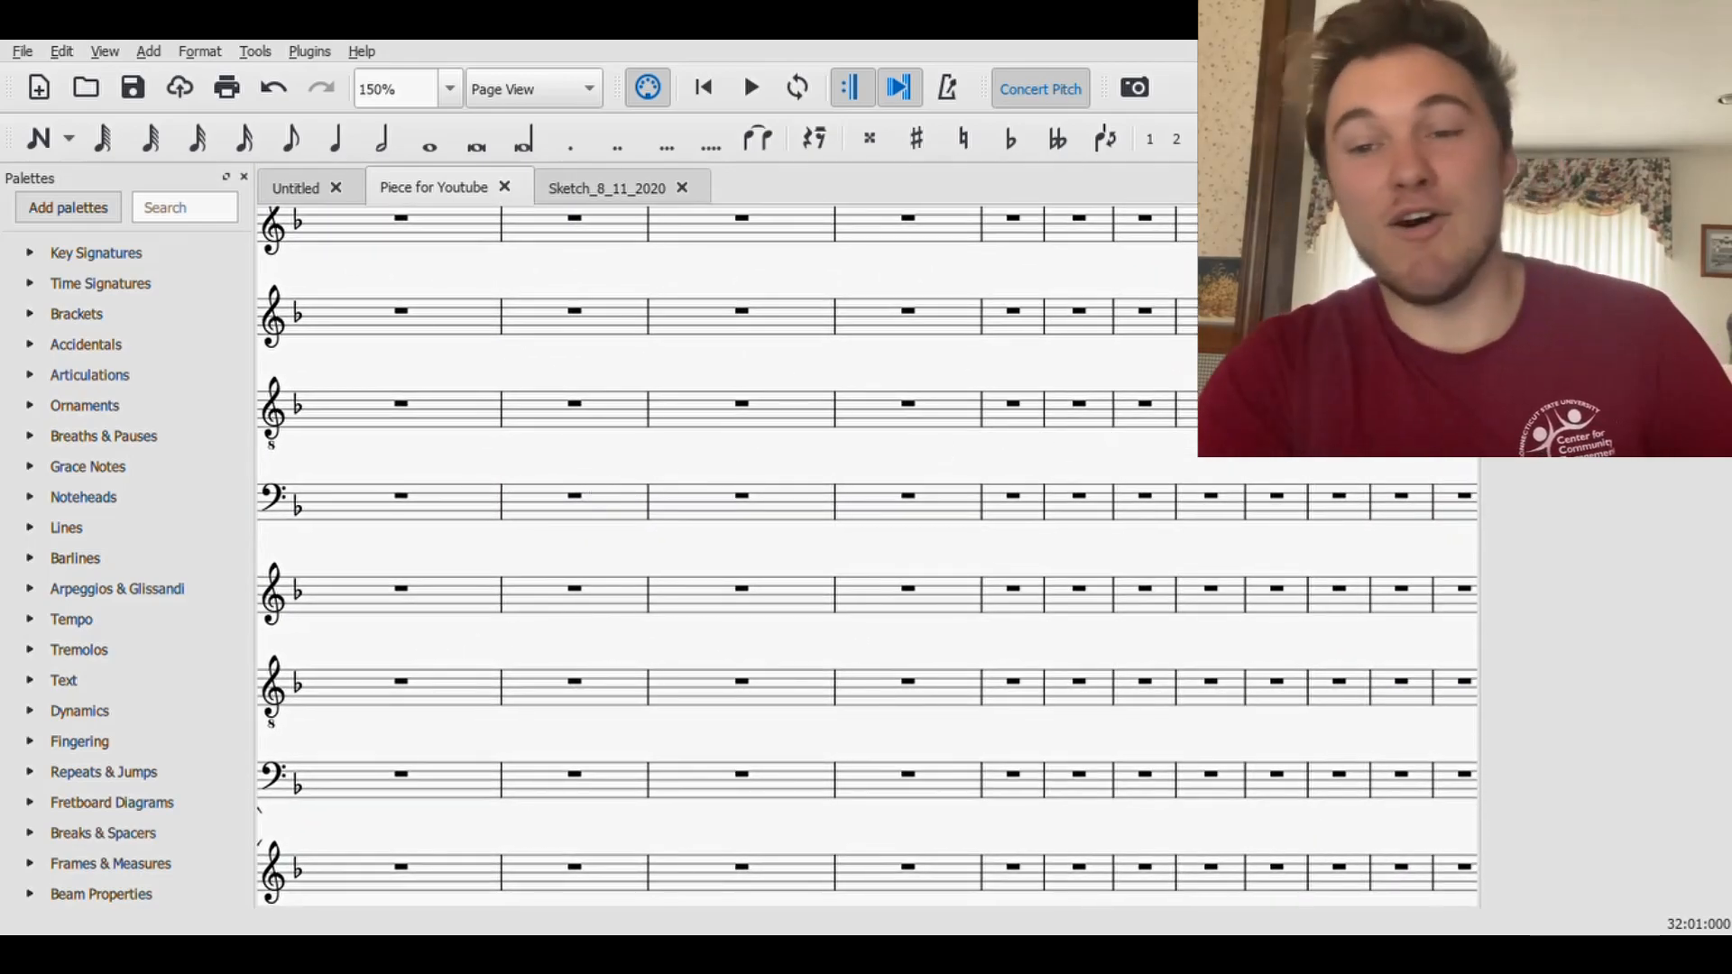
{"action": "left_click_drag", "start_coordinate": [1158, 476], "coordinate": [1159, 545]}
{"action": "scroll", "coordinate": [1158, 545], "scroll_direction": "up", "scroll_amount": 5}
{"action": "scroll", "coordinate": [1158, 545], "scroll_direction": "down", "scroll_amount": 3}
{"action": "scroll", "coordinate": [1159, 545], "scroll_direction": "up", "scroll_amount": 2}
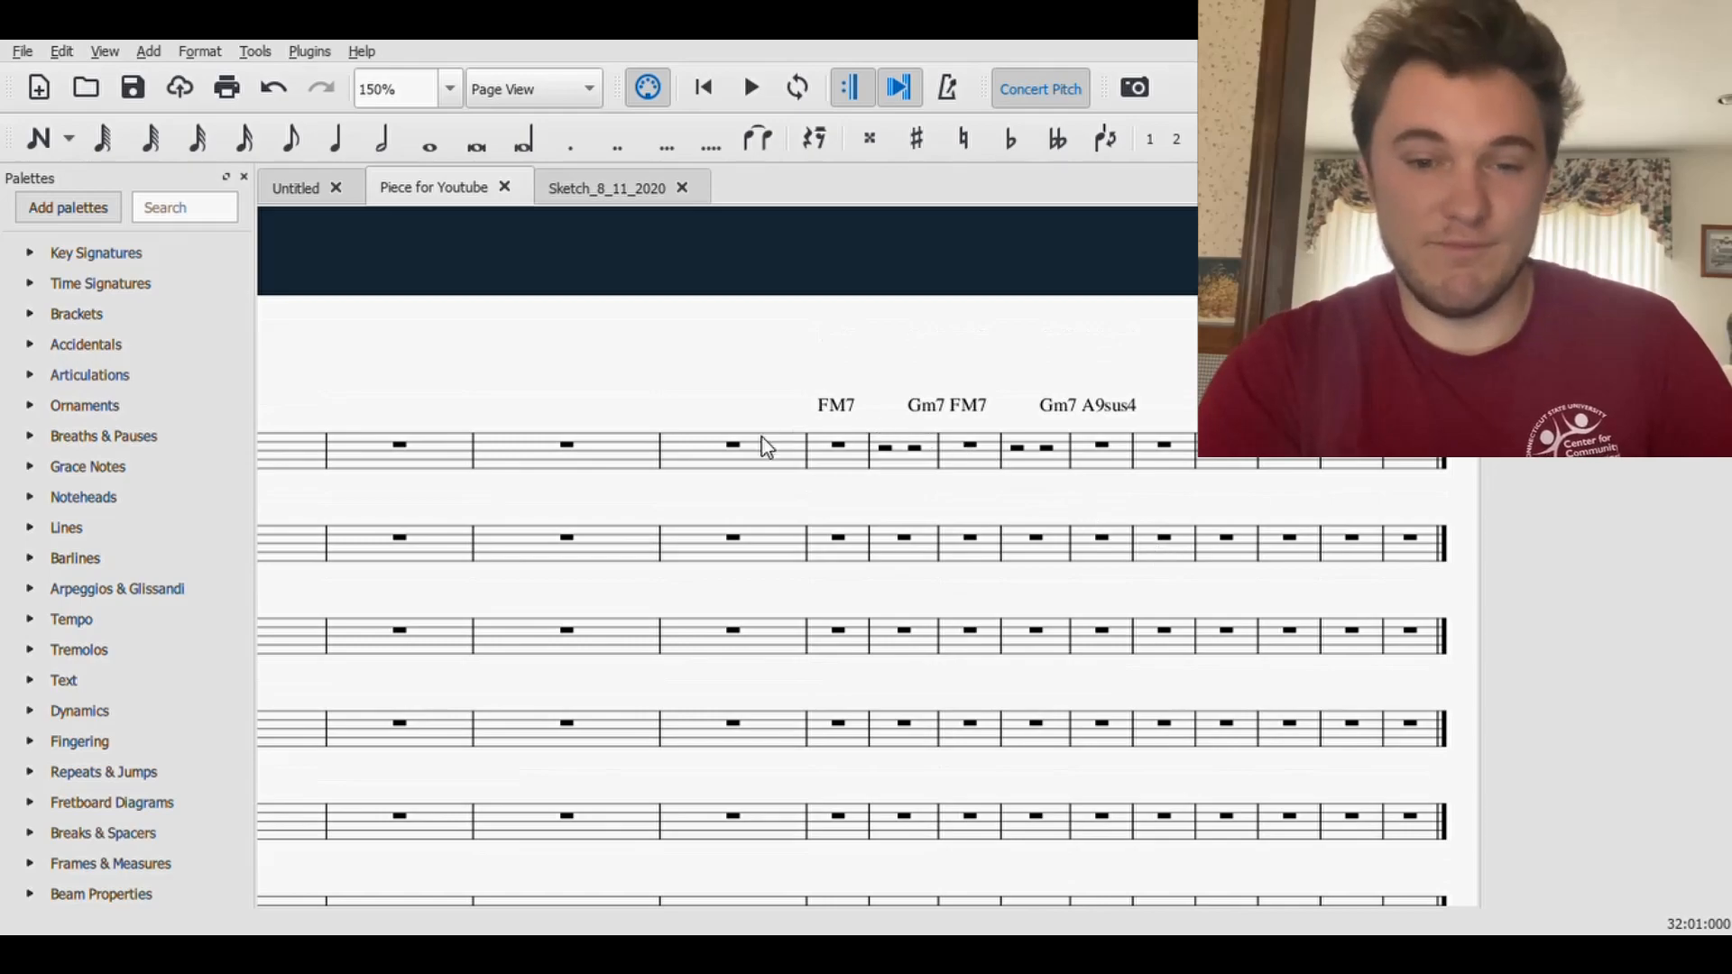